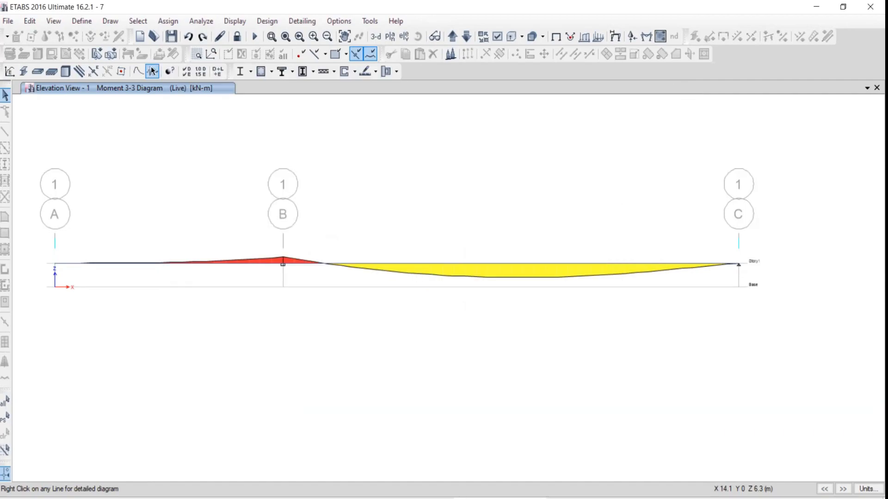
{"action": "left_click", "coordinate": [82, 21]}
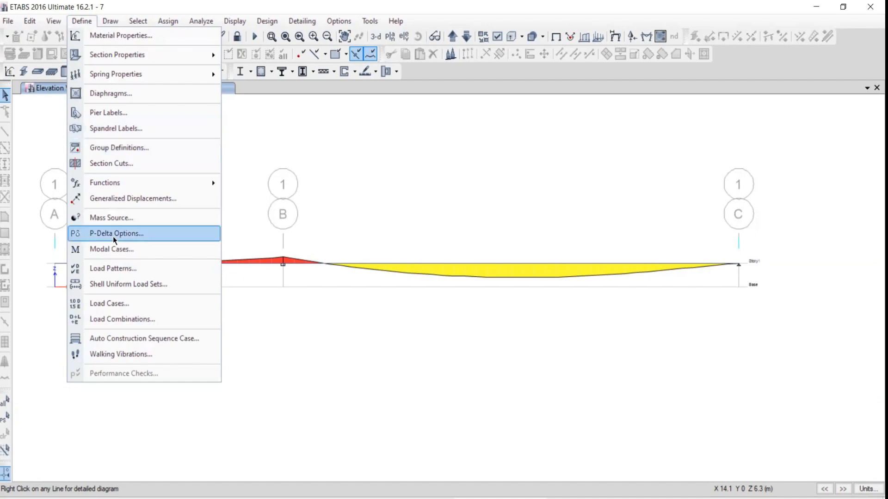
{"action": "mouse_move", "coordinate": [130, 189]}
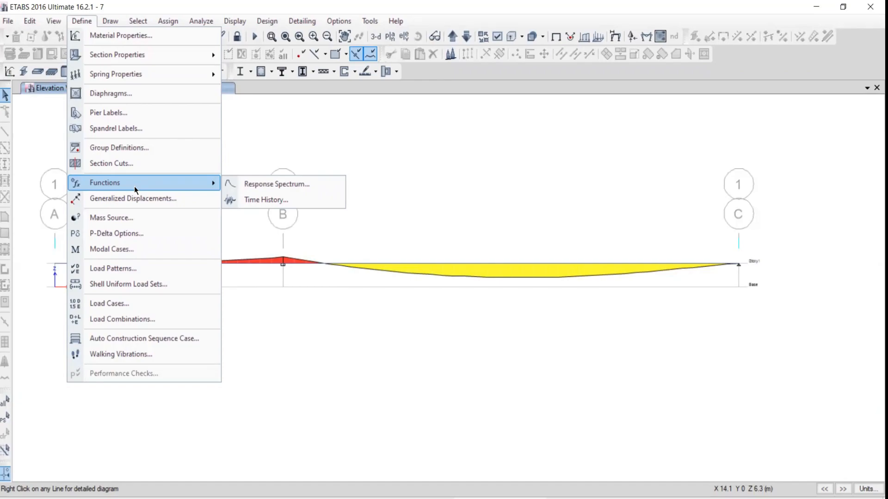
{"action": "left_click", "coordinate": [45, 29]}
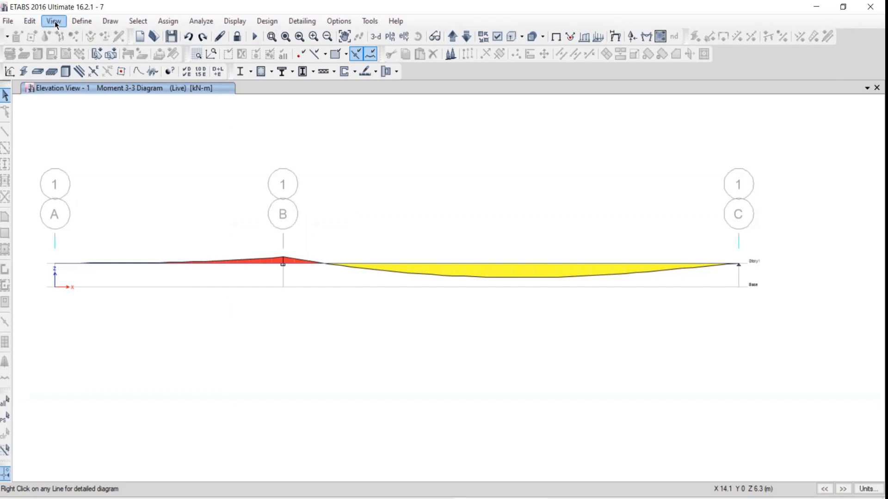
{"action": "left_click", "coordinate": [55, 22]}
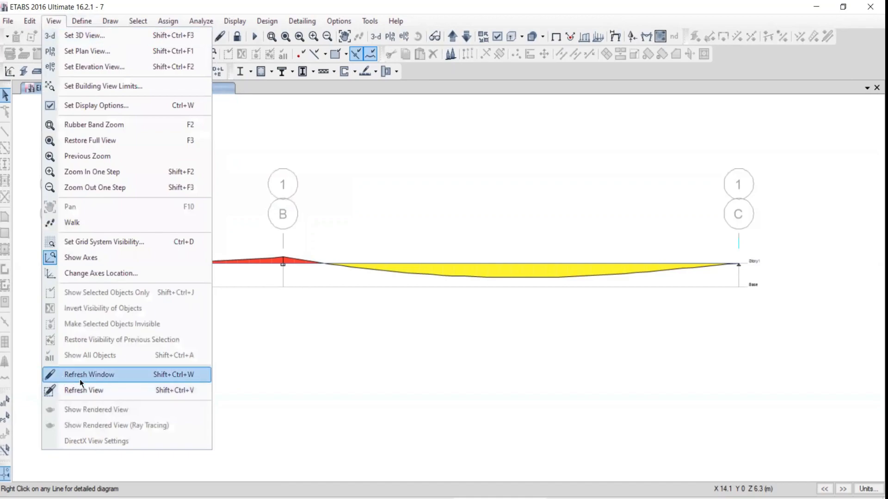
{"action": "left_click", "coordinate": [334, 2]}
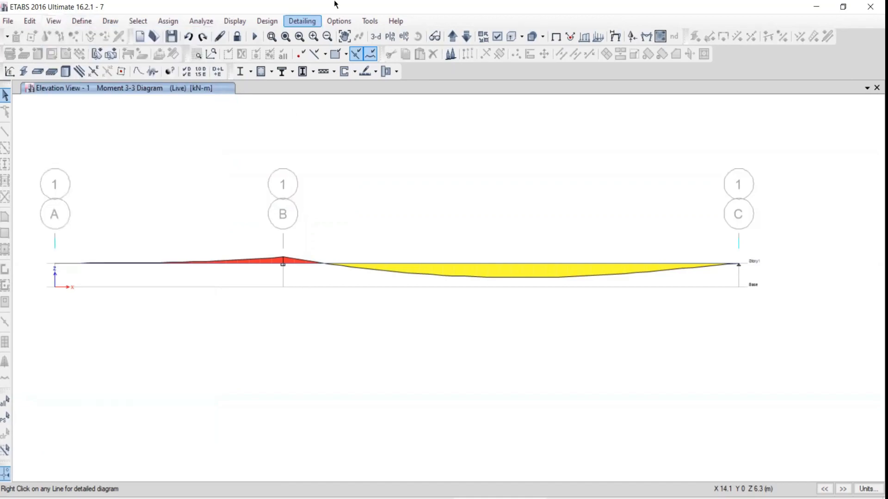
- Display the undeformed beam model in place of the moment diagram and switch to the 3-D view
{"action": "left_click", "coordinate": [556, 37]}
{"action": "left_click", "coordinate": [369, 20]}
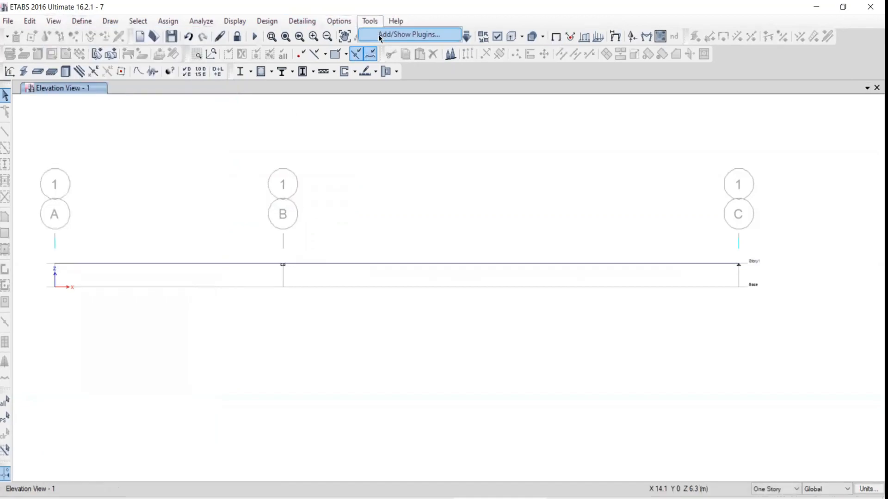
{"action": "left_click", "coordinate": [446, 4]}
{"action": "left_click", "coordinate": [376, 37]}
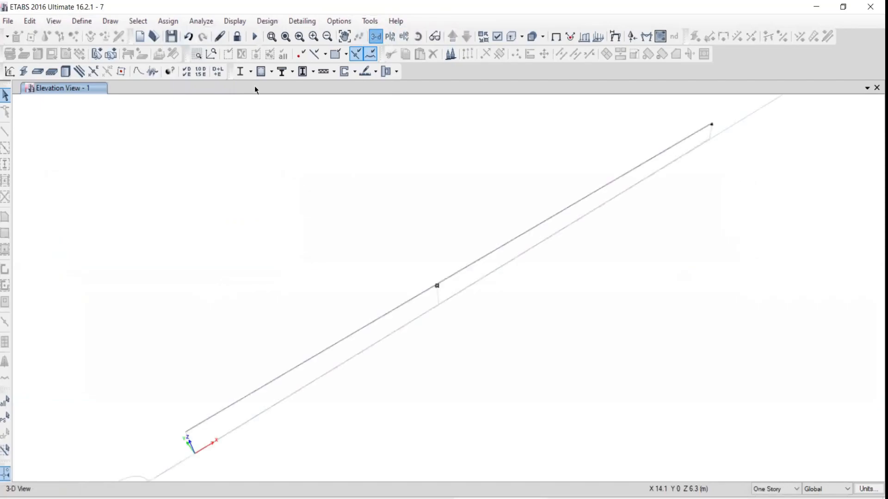
- Open the 3D rendered view of the model, inspect the beam from another angle and close it
{"action": "left_click", "coordinate": [53, 21]}
{"action": "left_click", "coordinate": [93, 409]}
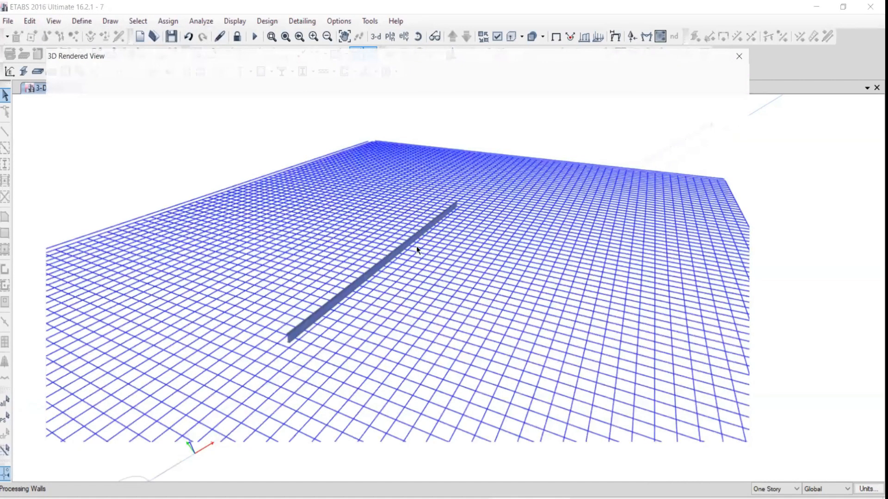
{"action": "left_click_drag", "start_coordinate": [257, 170], "coordinate": [172, 287]}
{"action": "left_click_drag", "start_coordinate": [170, 232], "coordinate": [285, 229]}
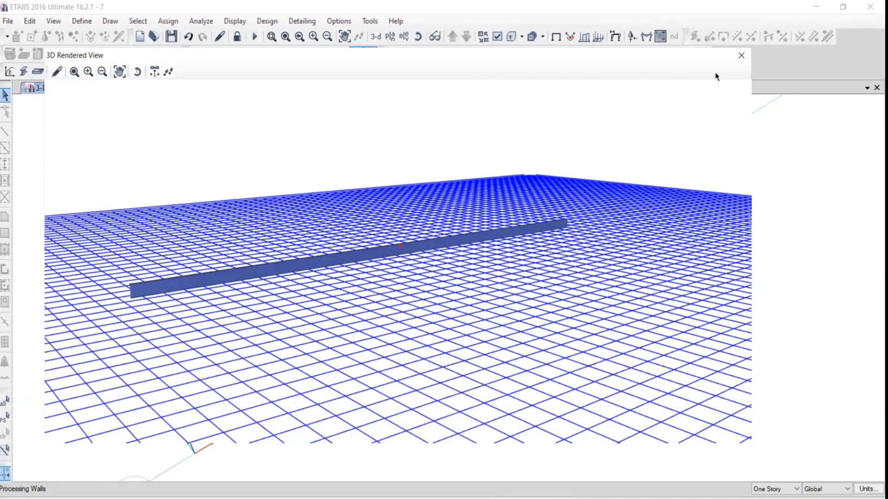
{"action": "left_click", "coordinate": [741, 55]}
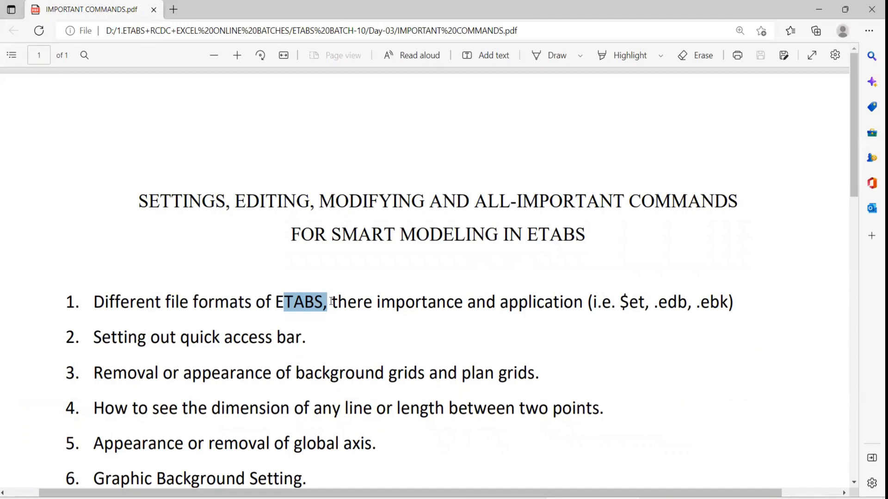
- Review item 1 of the command list in the PDF, marking the $et, .edb and .ebk file formats
{"action": "left_click", "coordinate": [331, 301]}
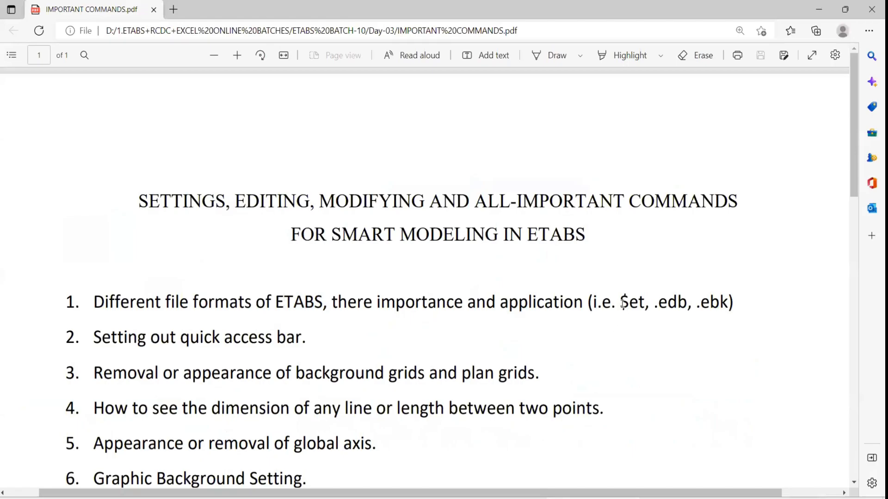
{"action": "left_click_drag", "start_coordinate": [612, 305], "coordinate": [729, 306]}
{"action": "left_click", "coordinate": [658, 308]}
{"action": "double_click", "coordinate": [722, 307]}
{"action": "double_click", "coordinate": [675, 306]}
{"action": "left_click", "coordinate": [617, 303]}
{"action": "double_click", "coordinate": [638, 303]}
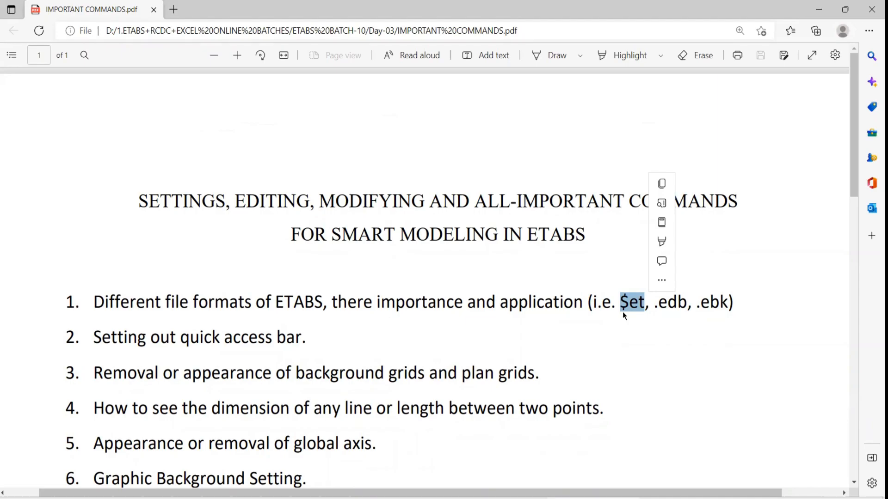
- Switch to File Explorer and open the MODEL FOR AXIS folder
{"action": "key", "text": "alt+Tab"}
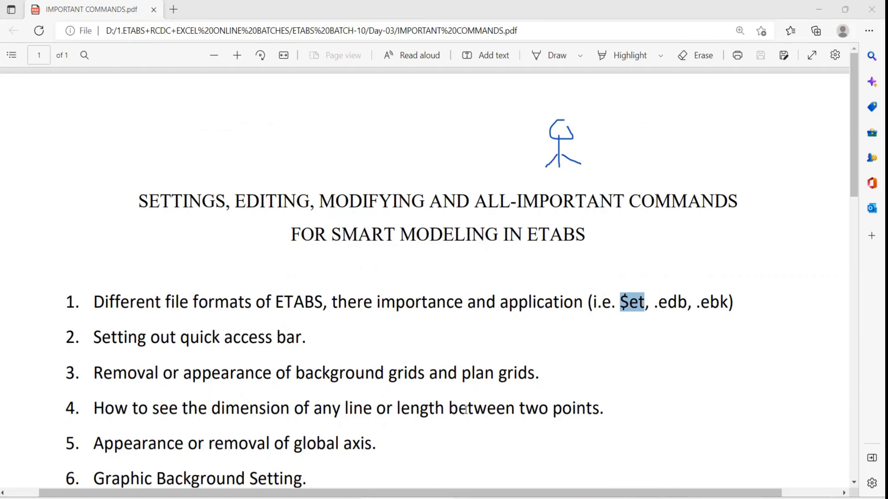
{"action": "key", "text": "alt+Tab"}
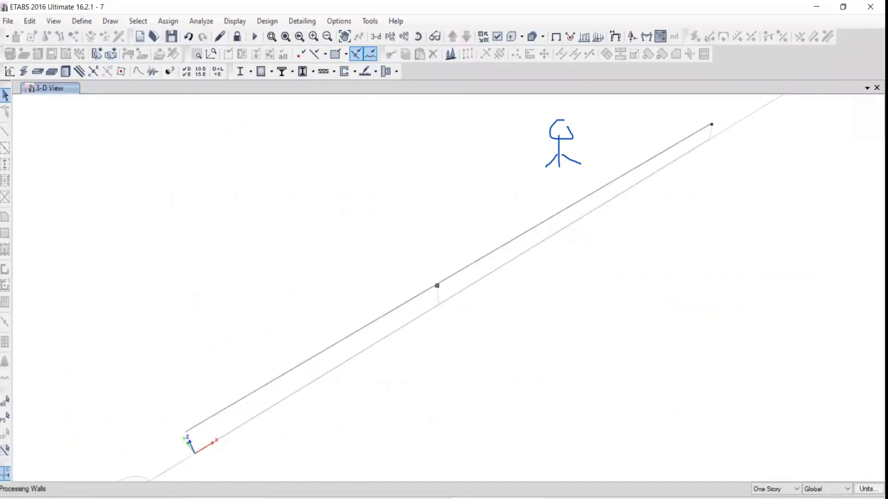
{"action": "key", "text": "alt+Tab"}
{"action": "double_click", "coordinate": [134, 87]}
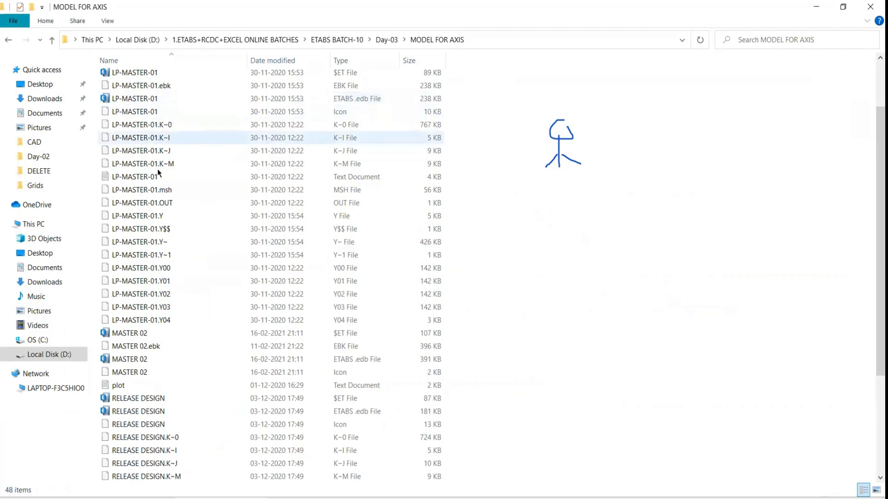
- Look through the different file types belonging to the LP-MASTER-01 model
{"action": "left_click", "coordinate": [131, 100]}
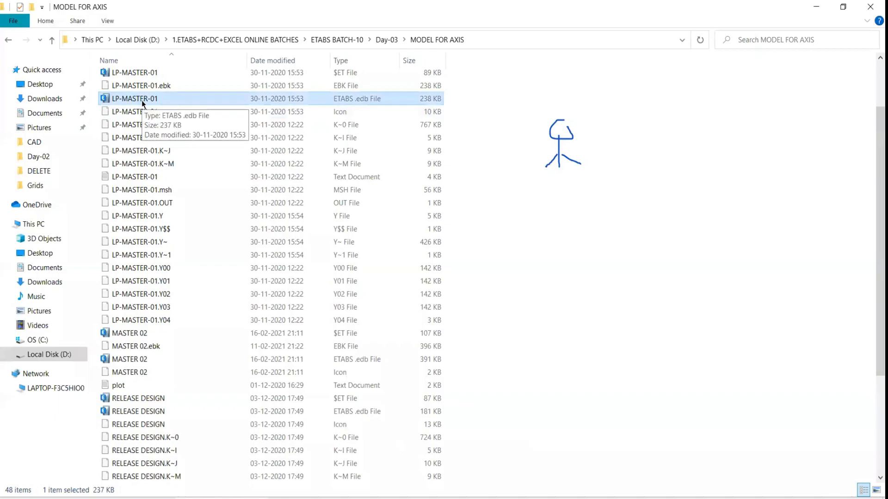
{"action": "key", "text": "Down"}
{"action": "key", "text": "Down"}
{"action": "key", "text": "Down"}
{"action": "key", "text": "Down"}
{"action": "key", "text": "Down"}
{"action": "key", "text": "Down"}
{"action": "key", "text": "Down"}
{"action": "key", "text": "Down"}
{"action": "key", "text": "Down"}
{"action": "key", "text": "Down"}
{"action": "key", "text": "Down"}
{"action": "key", "text": "Down"}
{"action": "key", "text": "Down"}
{"action": "key", "text": "Down"}
{"action": "key", "text": "Down"}
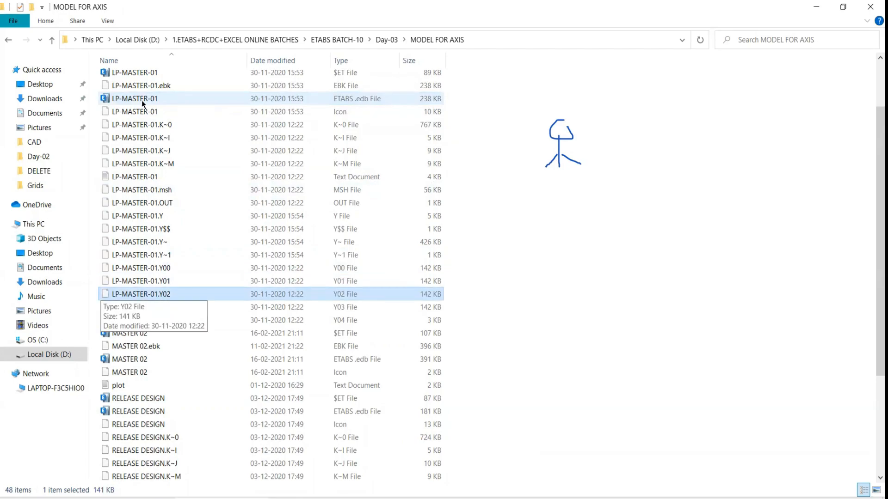
{"action": "key", "text": "Up"}
{"action": "key", "text": "Up"}
{"action": "key", "text": "Up"}
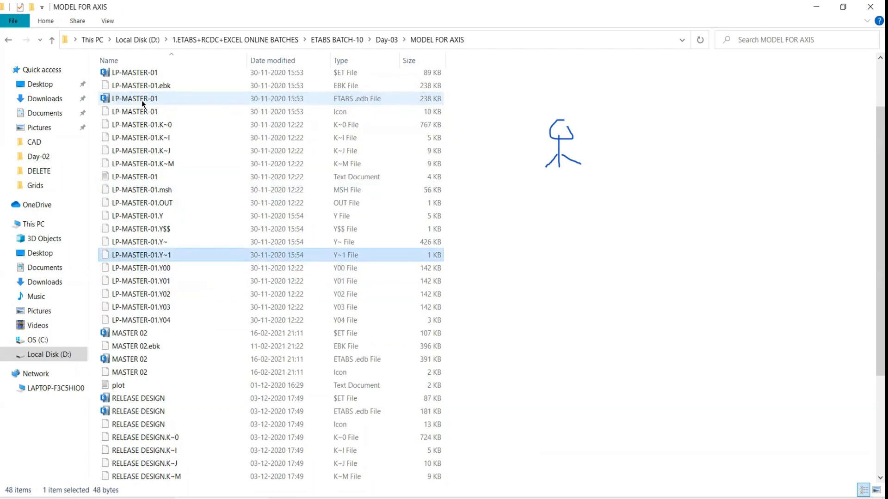
{"action": "key", "text": "Up"}
{"action": "key", "text": "Up"}
{"action": "key", "text": "Up"}
{"action": "key", "text": "Up"}
{"action": "key", "text": "Up"}
{"action": "key", "text": "Up"}
{"action": "key", "text": "Up"}
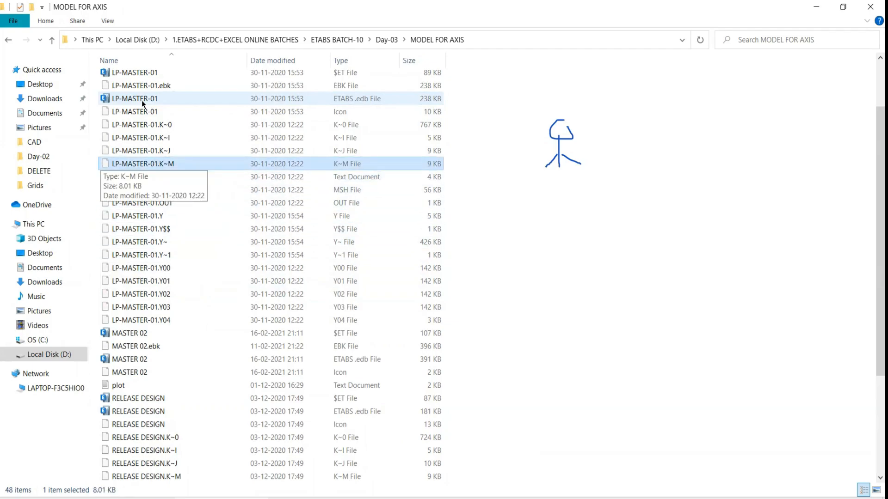
- Filter the folder by type to list only $ET, EBK and ETABS .edb files
{"action": "left_click", "coordinate": [395, 60]}
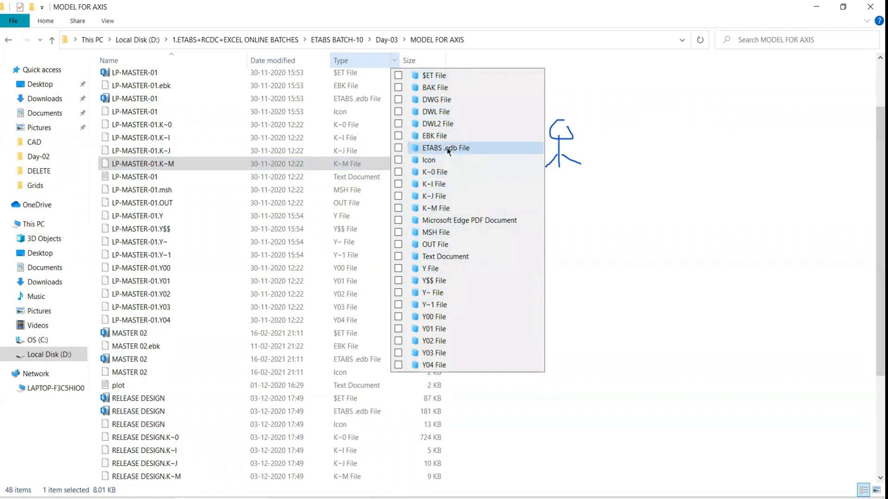
{"action": "left_click", "coordinate": [399, 147]}
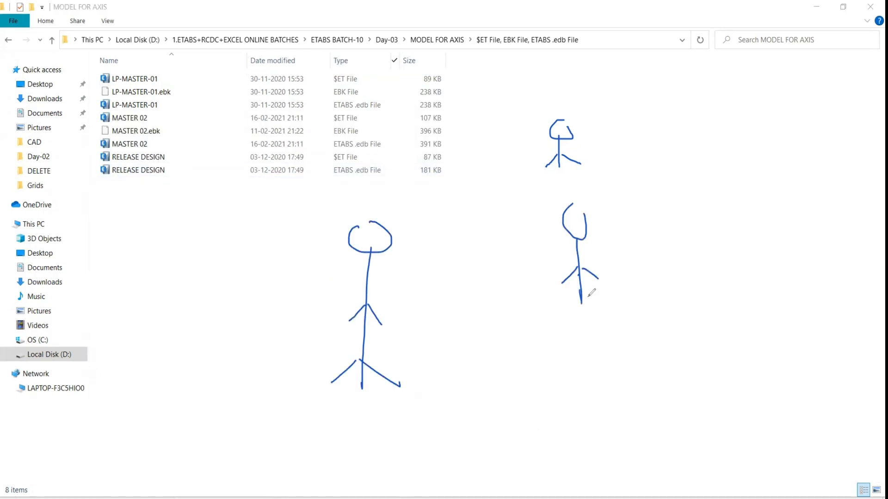
- Complete the second stick figure with the pen and label the two large figures A and B
{"action": "left_click_drag", "start_coordinate": [584, 292], "coordinate": [583, 283]}
{"action": "left_click_drag", "start_coordinate": [579, 370], "coordinate": [584, 284]}
{"action": "mouse_move", "coordinate": [576, 325]}
{"action": "left_mouse_down"}
{"action": "mouse_move", "coordinate": [554, 344]}
{"action": "mouse_move", "coordinate": [607, 352]}
{"action": "left_mouse_up"}
{"action": "left_click_drag", "start_coordinate": [359, 198], "coordinate": [388, 173]}
{"action": "mouse_move", "coordinate": [595, 147]}
{"action": "left_mouse_down"}
{"action": "mouse_move", "coordinate": [595, 188]}
{"action": "mouse_move", "coordinate": [596, 177]}
{"action": "left_mouse_up"}
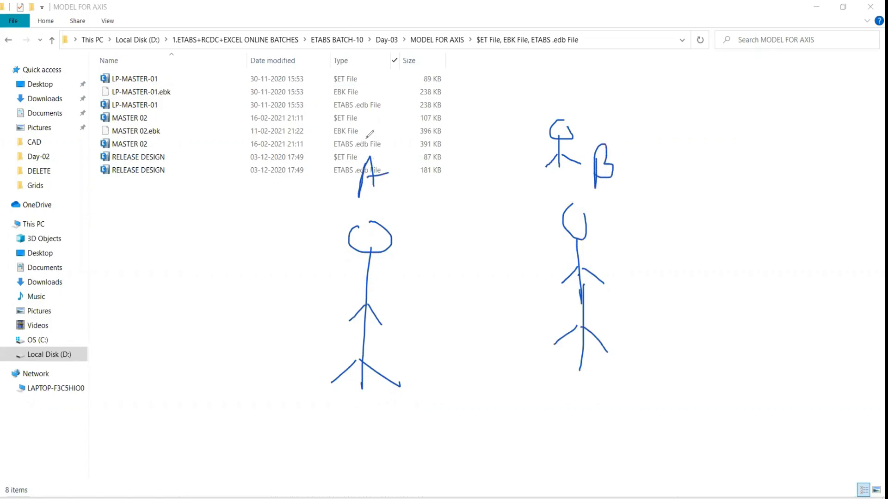
- Write the version year 2015 above both figure A and figure B
{"action": "mouse_move", "coordinate": [377, 131]}
{"action": "left_mouse_down"}
{"action": "mouse_move", "coordinate": [393, 142]}
{"action": "mouse_move", "coordinate": [399, 127]}
{"action": "mouse_move", "coordinate": [420, 137]}
{"action": "mouse_move", "coordinate": [454, 117]}
{"action": "left_mouse_up"}
{"action": "mouse_move", "coordinate": [630, 119]}
{"action": "left_mouse_down"}
{"action": "mouse_move", "coordinate": [641, 124]}
{"action": "mouse_move", "coordinate": [636, 137]}
{"action": "mouse_move", "coordinate": [649, 139]}
{"action": "left_mouse_up"}
{"action": "mouse_move", "coordinate": [660, 119]}
{"action": "left_mouse_down"}
{"action": "mouse_move", "coordinate": [654, 134]}
{"action": "mouse_move", "coordinate": [661, 120]}
{"action": "left_mouse_up"}
{"action": "mouse_move", "coordinate": [675, 113]}
{"action": "left_mouse_down"}
{"action": "mouse_move", "coordinate": [675, 135]}
{"action": "mouse_move", "coordinate": [695, 110]}
{"action": "left_mouse_up"}
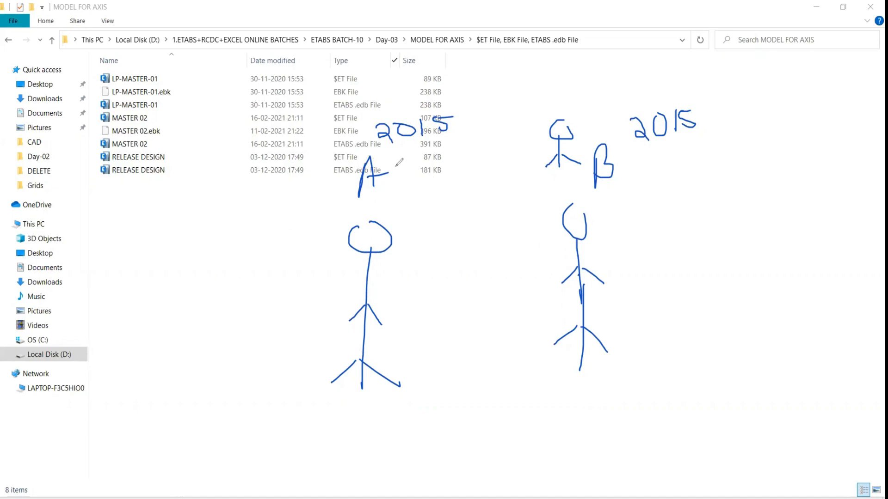
- Draw an arrow from A to B and write ".edb" with a double underline beneath it
{"action": "mouse_move", "coordinate": [394, 167]}
{"action": "left_mouse_down"}
{"action": "mouse_move", "coordinate": [474, 141]}
{"action": "mouse_move", "coordinate": [542, 149]}
{"action": "mouse_move", "coordinate": [539, 172]}
{"action": "left_mouse_up"}
{"action": "left_click", "coordinate": [446, 215]}
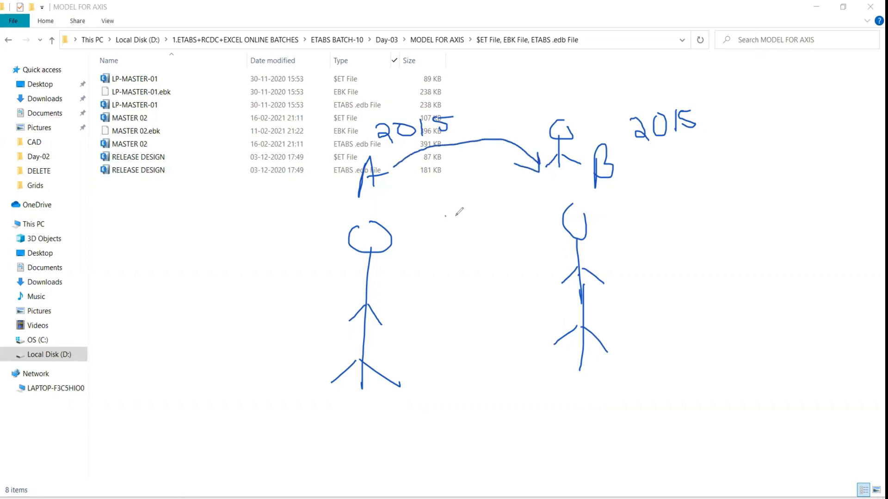
{"action": "mouse_move", "coordinate": [453, 212]}
{"action": "left_mouse_down"}
{"action": "mouse_move", "coordinate": [507, 210]}
{"action": "mouse_move", "coordinate": [494, 213]}
{"action": "left_mouse_up"}
{"action": "left_click_drag", "start_coordinate": [445, 237], "coordinate": [494, 230]}
{"action": "left_click_drag", "start_coordinate": [448, 244], "coordinate": [499, 236]}
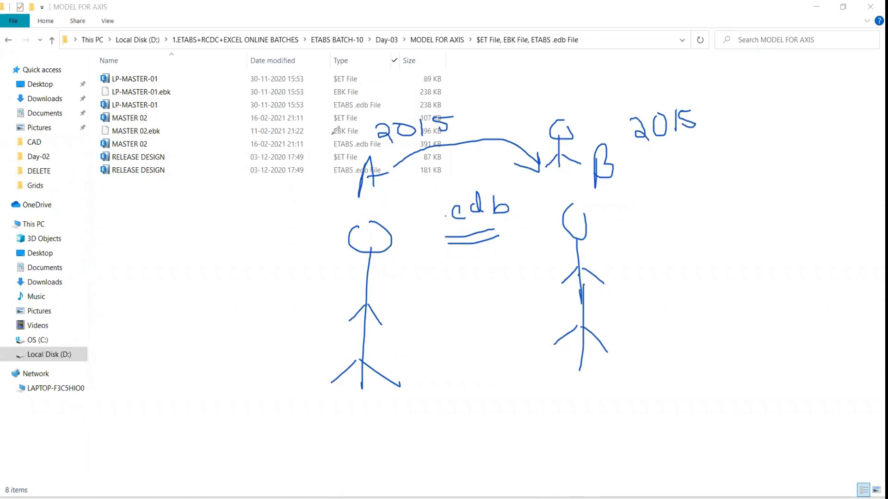
- Retrace the letter A and replace the year above figure B with 2019, removing the small stick figure
{"action": "left_click_drag", "start_coordinate": [368, 160], "coordinate": [360, 192]}
{"action": "left_click_drag", "start_coordinate": [366, 156], "coordinate": [380, 189]}
{"action": "left_click_drag", "start_coordinate": [362, 181], "coordinate": [378, 178]}
{"action": "left_click_drag", "start_coordinate": [655, 119], "coordinate": [563, 143]}
{"action": "mouse_move", "coordinate": [635, 115]}
{"action": "left_mouse_down"}
{"action": "mouse_move", "coordinate": [649, 151]}
{"action": "mouse_move", "coordinate": [659, 134]}
{"action": "left_mouse_up"}
{"action": "mouse_move", "coordinate": [673, 105]}
{"action": "left_mouse_down"}
{"action": "mouse_move", "coordinate": [674, 138]}
{"action": "mouse_move", "coordinate": [693, 109]}
{"action": "mouse_move", "coordinate": [698, 146]}
{"action": "left_mouse_up"}
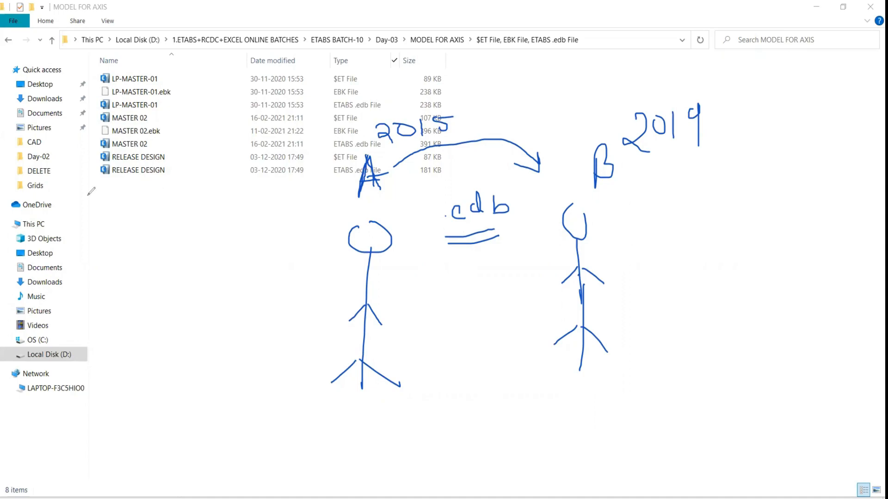
- Add a small underlined note beside figure A and write the underlined code reference "IS 1893-2016" beside figure B
{"action": "mouse_move", "coordinate": [175, 204]}
{"action": "left_mouse_down"}
{"action": "mouse_move", "coordinate": [214, 204]}
{"action": "mouse_move", "coordinate": [197, 197]}
{"action": "mouse_move", "coordinate": [209, 185]}
{"action": "left_mouse_up"}
{"action": "left_click_drag", "start_coordinate": [84, 255], "coordinate": [122, 254]}
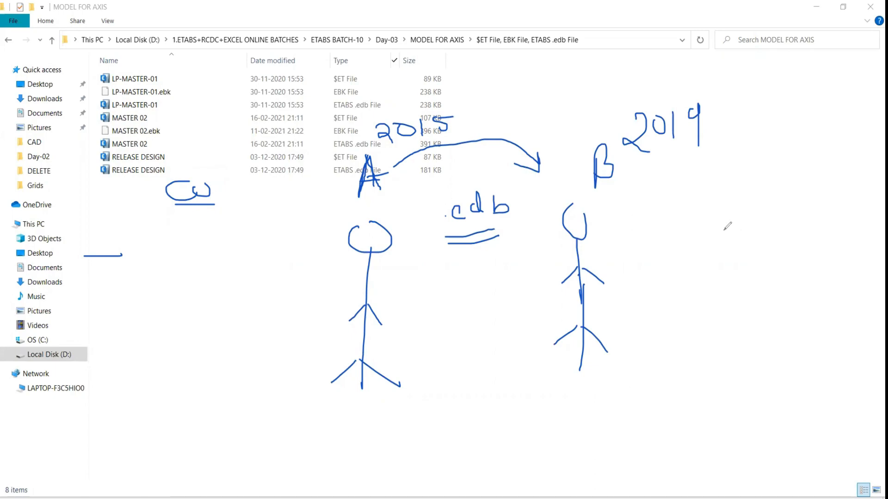
{"action": "mouse_move", "coordinate": [684, 237]}
{"action": "left_mouse_down"}
{"action": "mouse_move", "coordinate": [713, 238]}
{"action": "mouse_move", "coordinate": [695, 256]}
{"action": "left_mouse_up"}
{"action": "left_click_drag", "start_coordinate": [725, 239], "coordinate": [708, 255]}
{"action": "left_click_drag", "start_coordinate": [668, 260], "coordinate": [700, 261]}
{"action": "left_click", "coordinate": [751, 232]}
{"action": "left_click_drag", "start_coordinate": [751, 232], "coordinate": [752, 251]}
{"action": "mouse_move", "coordinate": [771, 231]}
{"action": "left_mouse_down"}
{"action": "mouse_move", "coordinate": [789, 226]}
{"action": "mouse_move", "coordinate": [788, 257]}
{"action": "left_mouse_up"}
{"action": "left_click_drag", "start_coordinate": [794, 235], "coordinate": [795, 253]}
{"action": "mouse_move", "coordinate": [812, 242]}
{"action": "left_mouse_down"}
{"action": "mouse_move", "coordinate": [820, 241]}
{"action": "mouse_move", "coordinate": [817, 260]}
{"action": "mouse_move", "coordinate": [846, 254]}
{"action": "mouse_move", "coordinate": [855, 231]}
{"action": "mouse_move", "coordinate": [868, 274]}
{"action": "left_mouse_up"}
{"action": "left_click_drag", "start_coordinate": [880, 234], "coordinate": [882, 260]}
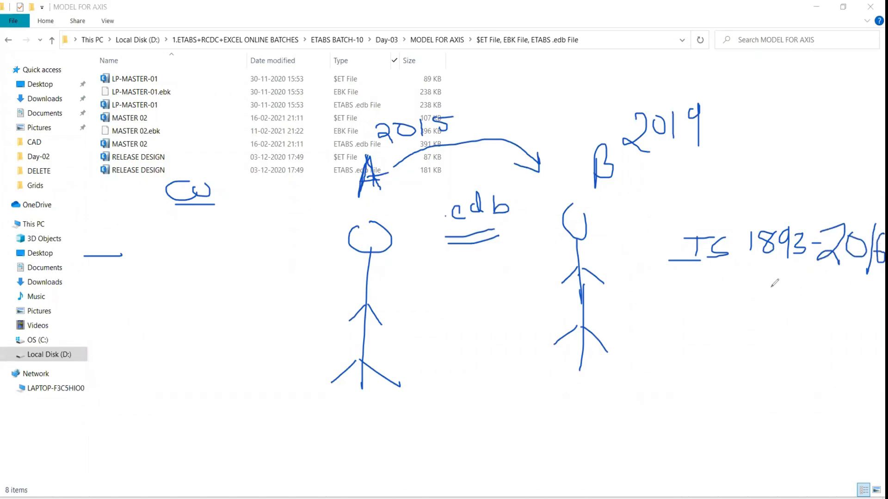
{"action": "left_click_drag", "start_coordinate": [684, 279], "coordinate": [810, 278]}
{"action": "left_click_drag", "start_coordinate": [875, 277], "coordinate": [885, 278]}
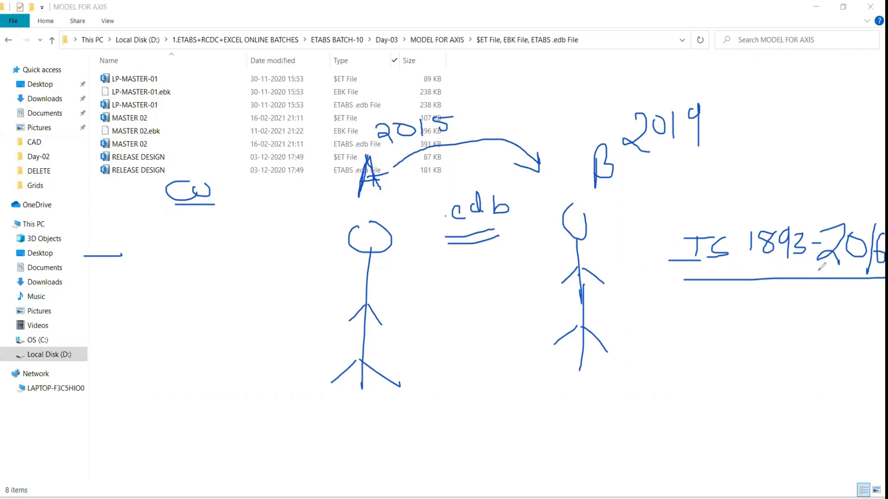
- Circle the year 2015 above A and write an underlined "IS 1893-2002" below the IS 1893-2016 note
{"action": "mouse_move", "coordinate": [392, 113]}
{"action": "left_mouse_down"}
{"action": "mouse_move", "coordinate": [382, 130]}
{"action": "mouse_move", "coordinate": [462, 132]}
{"action": "mouse_move", "coordinate": [423, 105]}
{"action": "mouse_move", "coordinate": [391, 113]}
{"action": "left_mouse_up"}
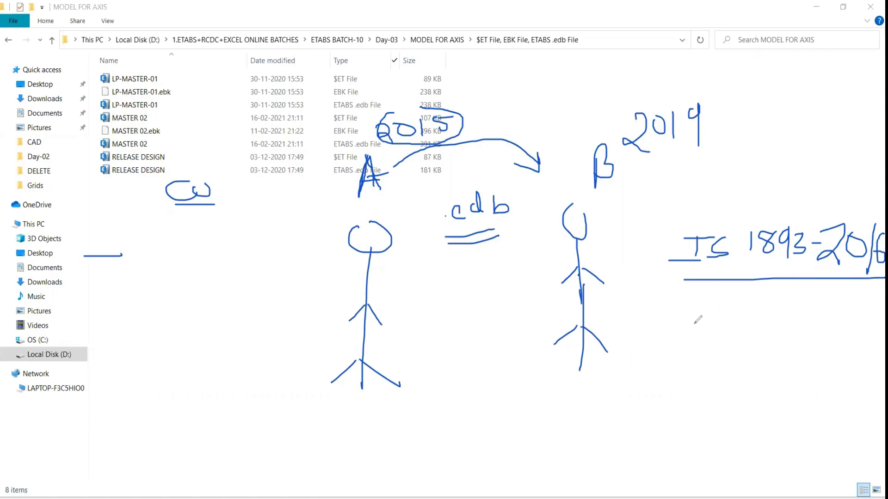
{"action": "left_click_drag", "start_coordinate": [659, 326], "coordinate": [692, 319]}
{"action": "mouse_move", "coordinate": [678, 321]}
{"action": "left_mouse_down"}
{"action": "mouse_move", "coordinate": [677, 346]}
{"action": "mouse_move", "coordinate": [707, 338]}
{"action": "left_mouse_up"}
{"action": "mouse_move", "coordinate": [748, 303]}
{"action": "left_mouse_down"}
{"action": "mouse_move", "coordinate": [742, 337]}
{"action": "mouse_move", "coordinate": [758, 332]}
{"action": "left_mouse_up"}
{"action": "mouse_move", "coordinate": [797, 301]}
{"action": "left_mouse_down"}
{"action": "mouse_move", "coordinate": [790, 342]}
{"action": "mouse_move", "coordinate": [814, 331]}
{"action": "mouse_move", "coordinate": [800, 340]}
{"action": "left_mouse_up"}
{"action": "left_click_drag", "start_coordinate": [821, 325], "coordinate": [850, 344]}
{"action": "mouse_move", "coordinate": [855, 324]}
{"action": "left_mouse_down"}
{"action": "mouse_move", "coordinate": [875, 311]}
{"action": "mouse_move", "coordinate": [880, 337]}
{"action": "left_mouse_up"}
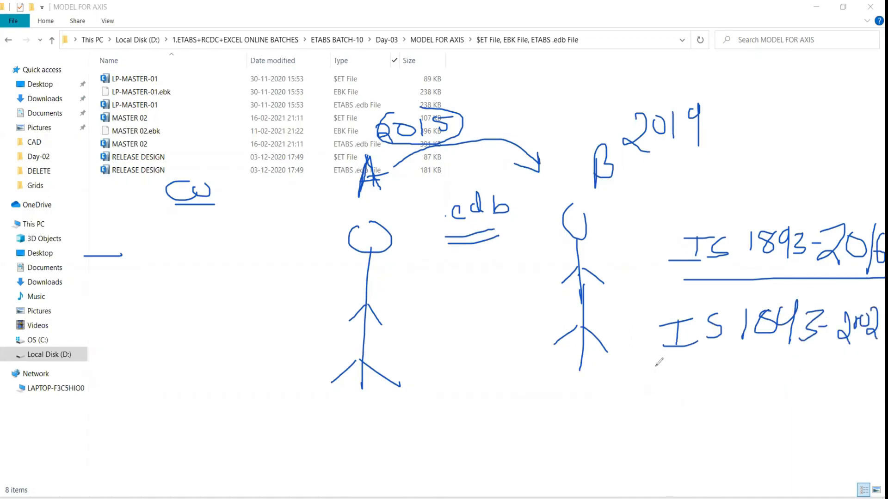
{"action": "left_click_drag", "start_coordinate": [653, 366], "coordinate": [860, 357]}
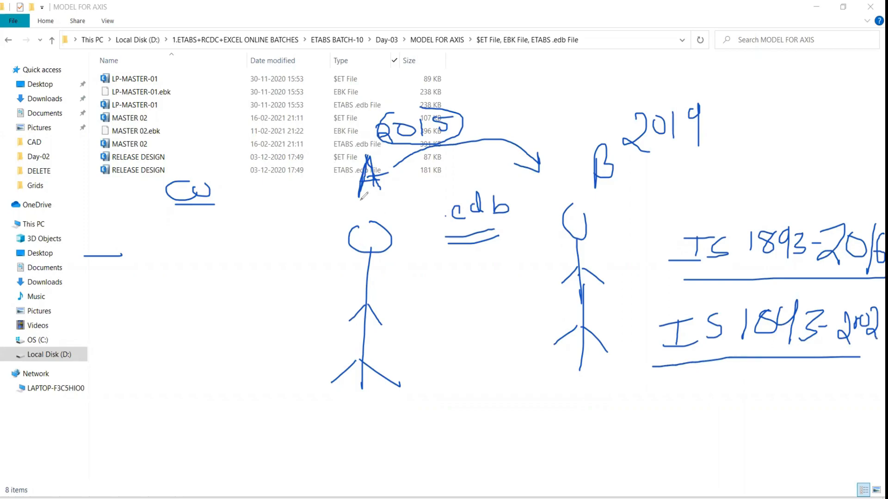
- Sketch a tall rectangle with a narrow band across its top and a base line beside figure A
{"action": "mouse_move", "coordinate": [262, 110]}
{"action": "left_mouse_down"}
{"action": "mouse_move", "coordinate": [315, 111]}
{"action": "mouse_move", "coordinate": [319, 124]}
{"action": "mouse_move", "coordinate": [263, 133]}
{"action": "mouse_move", "coordinate": [260, 219]}
{"action": "left_mouse_up"}
{"action": "left_click_drag", "start_coordinate": [319, 123], "coordinate": [316, 218]}
{"action": "left_click_drag", "start_coordinate": [255, 226], "coordinate": [281, 225]}
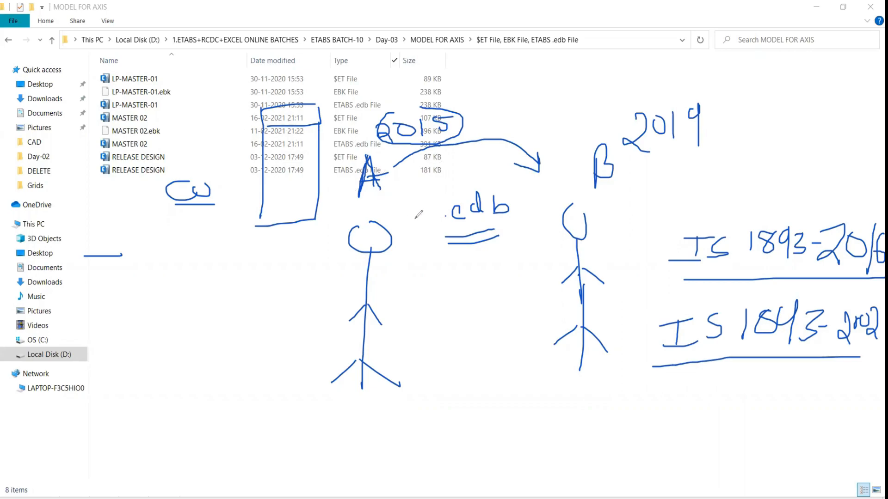
- Mark B and 2019 with arcs, and draw arrows from IS 1893-2016 to B and from B back to figure A
{"action": "left_click_drag", "start_coordinate": [603, 127], "coordinate": [574, 148]}
{"action": "mouse_move", "coordinate": [645, 97]}
{"action": "left_mouse_down"}
{"action": "mouse_move", "coordinate": [628, 98]}
{"action": "mouse_move", "coordinate": [624, 128]}
{"action": "left_mouse_up"}
{"action": "mouse_move", "coordinate": [727, 230]}
{"action": "left_mouse_down"}
{"action": "mouse_move", "coordinate": [689, 178]}
{"action": "mouse_move", "coordinate": [615, 193]}
{"action": "mouse_move", "coordinate": [639, 195]}
{"action": "left_mouse_up"}
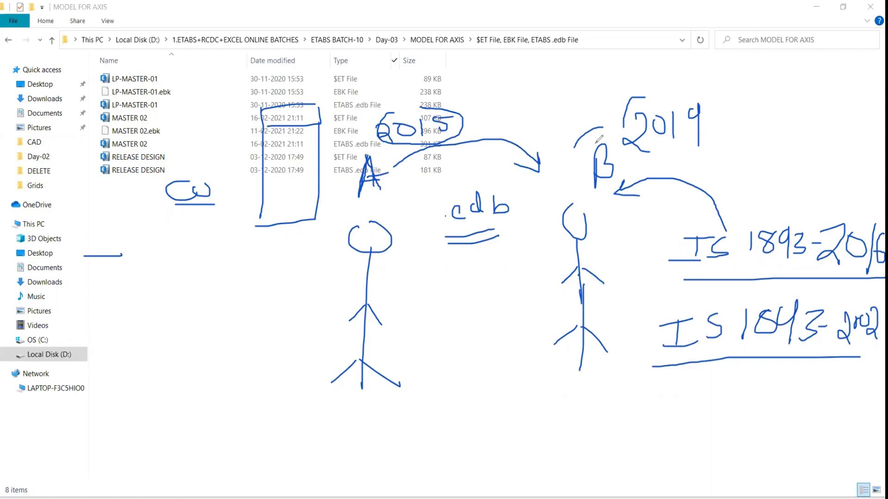
{"action": "mouse_move", "coordinate": [579, 175]}
{"action": "left_mouse_down"}
{"action": "mouse_move", "coordinate": [543, 247]}
{"action": "mouse_move", "coordinate": [437, 298]}
{"action": "mouse_move", "coordinate": [389, 280]}
{"action": "mouse_move", "coordinate": [384, 296]}
{"action": "mouse_move", "coordinate": [396, 318]}
{"action": "left_mouse_up"}
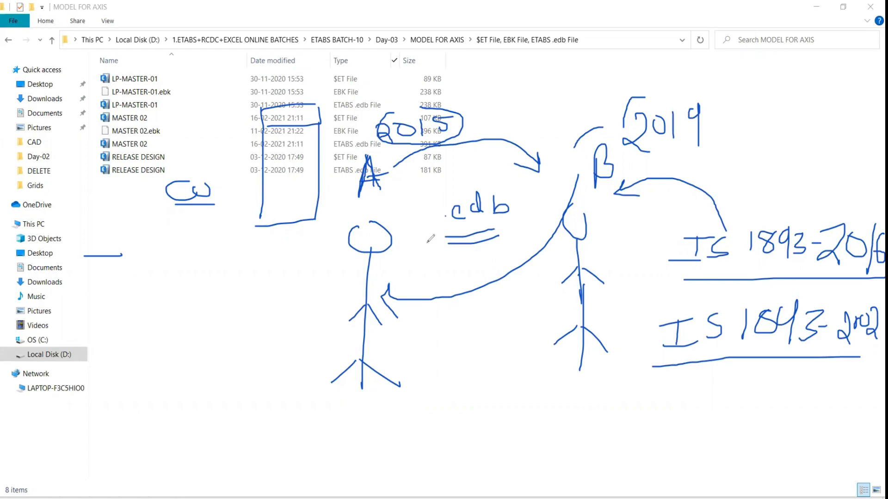
- Write a large ".$et" in ink beside figure A and draw a loop around it
{"action": "left_click", "coordinate": [162, 317]}
{"action": "mouse_move", "coordinate": [200, 286]}
{"action": "left_mouse_down"}
{"action": "mouse_move", "coordinate": [200, 307]}
{"action": "mouse_move", "coordinate": [186, 325]}
{"action": "left_mouse_up"}
{"action": "left_click_drag", "start_coordinate": [197, 266], "coordinate": [185, 354]}
{"action": "left_click_drag", "start_coordinate": [221, 314], "coordinate": [246, 318]}
{"action": "mouse_move", "coordinate": [257, 273]}
{"action": "left_mouse_down"}
{"action": "mouse_move", "coordinate": [259, 329]}
{"action": "mouse_move", "coordinate": [271, 331]}
{"action": "left_mouse_up"}
{"action": "left_click_drag", "start_coordinate": [242, 300], "coordinate": [274, 298]}
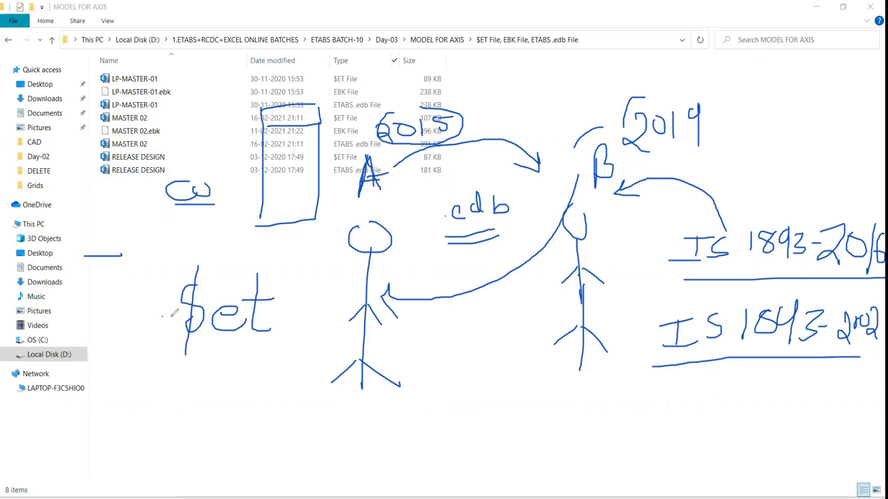
{"action": "mouse_move", "coordinate": [221, 249]}
{"action": "left_mouse_down"}
{"action": "mouse_move", "coordinate": [131, 318]}
{"action": "mouse_move", "coordinate": [151, 365]}
{"action": "left_mouse_up"}
{"action": "left_click_drag", "start_coordinate": [234, 371], "coordinate": [221, 250]}
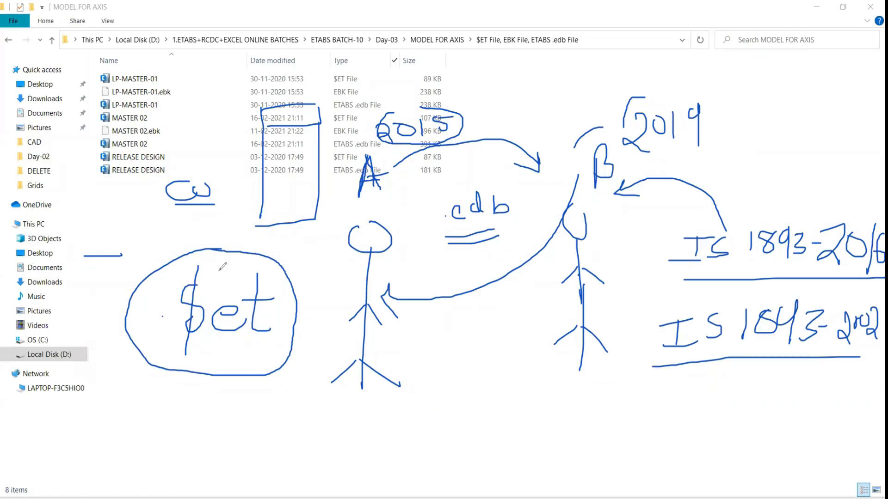
- Circle and underline the .edb label between the figures, mark IS 1893-2016 with a slanted stroke, and retrace the dollar sign of $et
{"action": "mouse_move", "coordinate": [479, 180]}
{"action": "left_mouse_down"}
{"action": "mouse_move", "coordinate": [428, 210]}
{"action": "mouse_move", "coordinate": [501, 245]}
{"action": "mouse_move", "coordinate": [507, 181]}
{"action": "mouse_move", "coordinate": [500, 193]}
{"action": "left_mouse_up"}
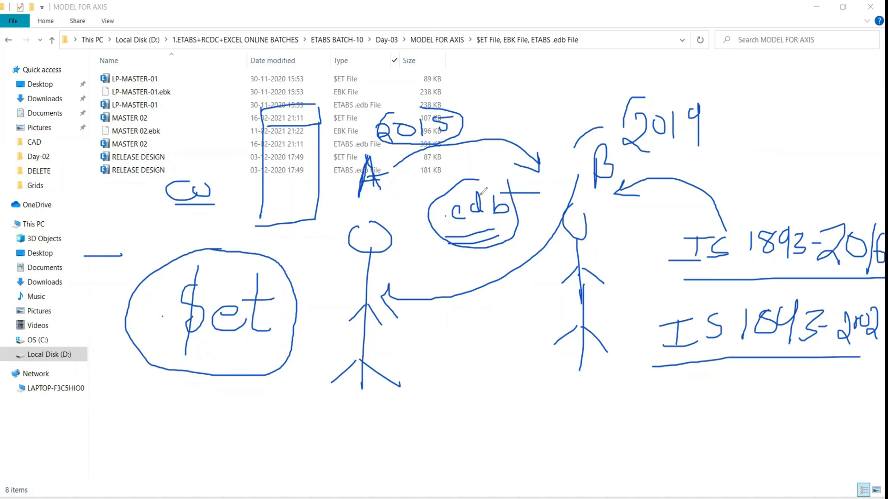
{"action": "left_click_drag", "start_coordinate": [425, 242], "coordinate": [519, 233]}
{"action": "left_click_drag", "start_coordinate": [769, 247], "coordinate": [833, 189]}
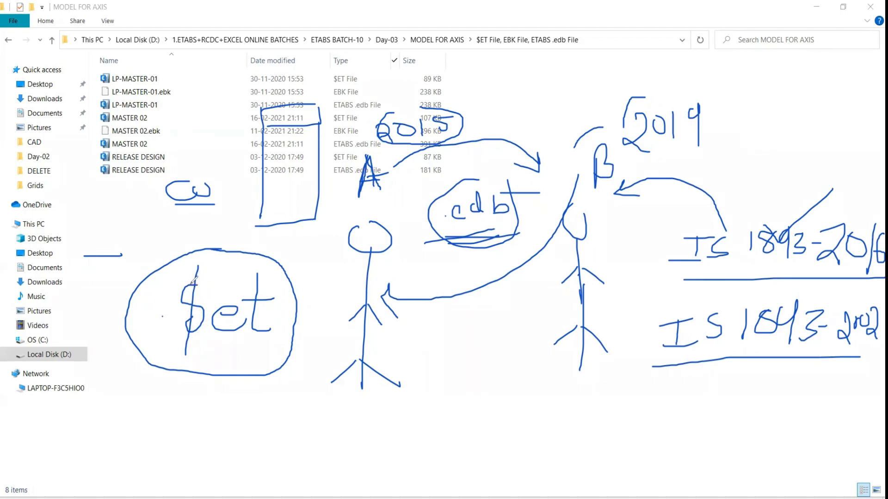
{"action": "left_click_drag", "start_coordinate": [198, 268], "coordinate": [193, 340]}
{"action": "mouse_move", "coordinate": [209, 254]}
{"action": "left_mouse_down"}
{"action": "mouse_move", "coordinate": [149, 324]}
{"action": "mouse_move", "coordinate": [185, 374]}
{"action": "mouse_move", "coordinate": [237, 385]}
{"action": "mouse_move", "coordinate": [312, 310]}
{"action": "mouse_move", "coordinate": [288, 249]}
{"action": "mouse_move", "coordinate": [224, 249]}
{"action": "left_mouse_up"}
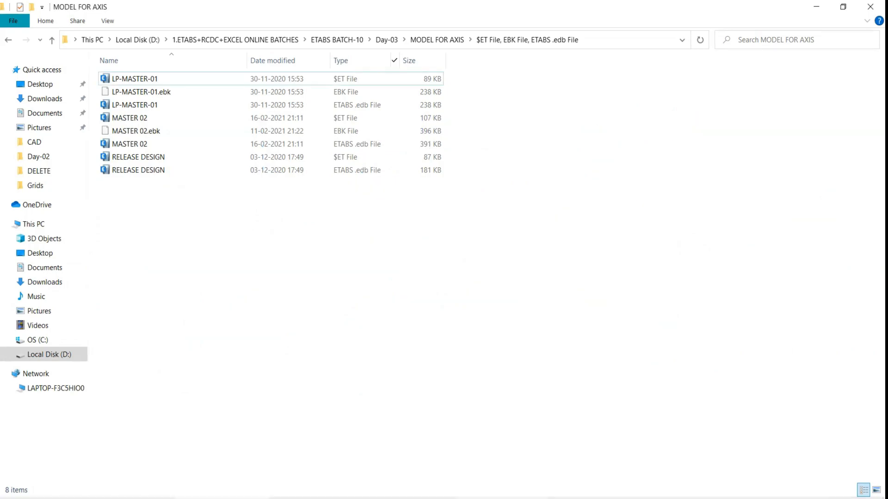
- Switch to the JUNK folder in File Explorer and open its ETABS 2019 subfolder
{"action": "left_click", "coordinate": [482, 496]}
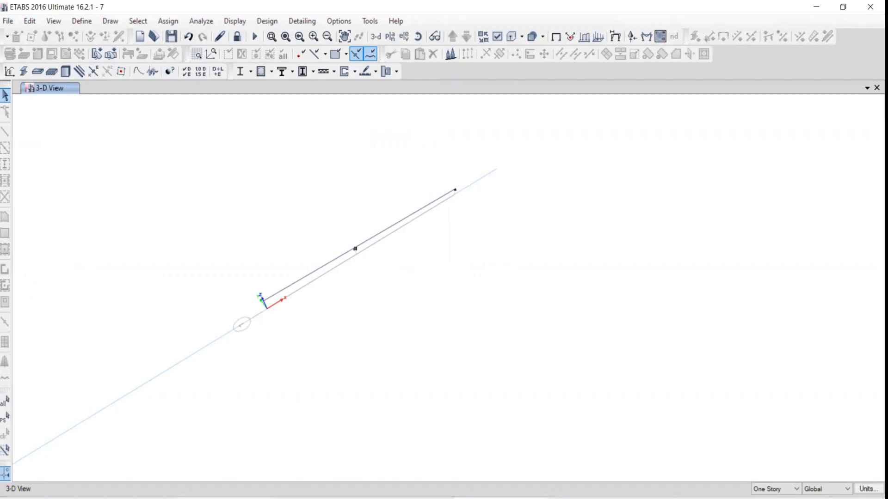
{"action": "key", "text": "alt+Tab"}
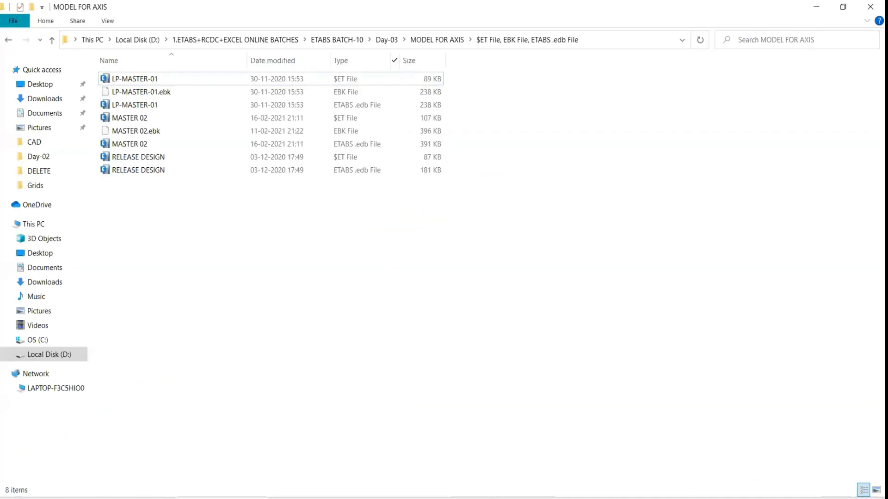
{"action": "key", "text": "alt+Tab"}
{"action": "key", "text": "alt+Tab"}
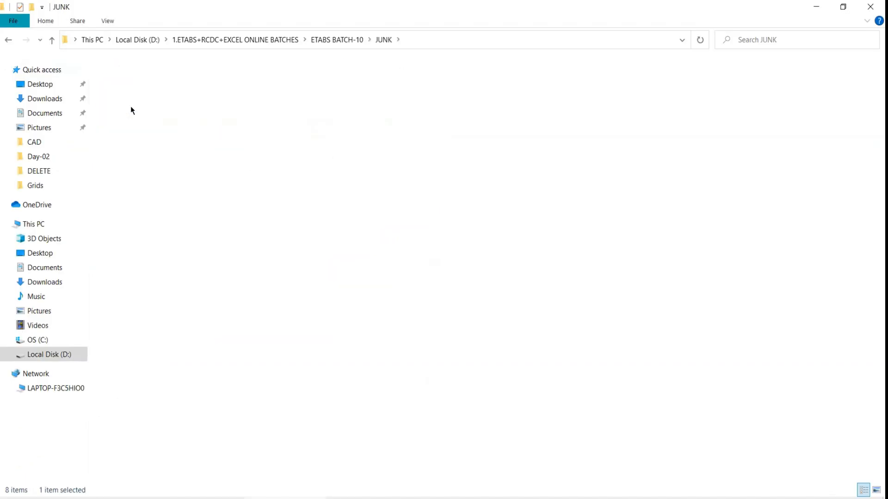
{"action": "double_click", "coordinate": [130, 106]}
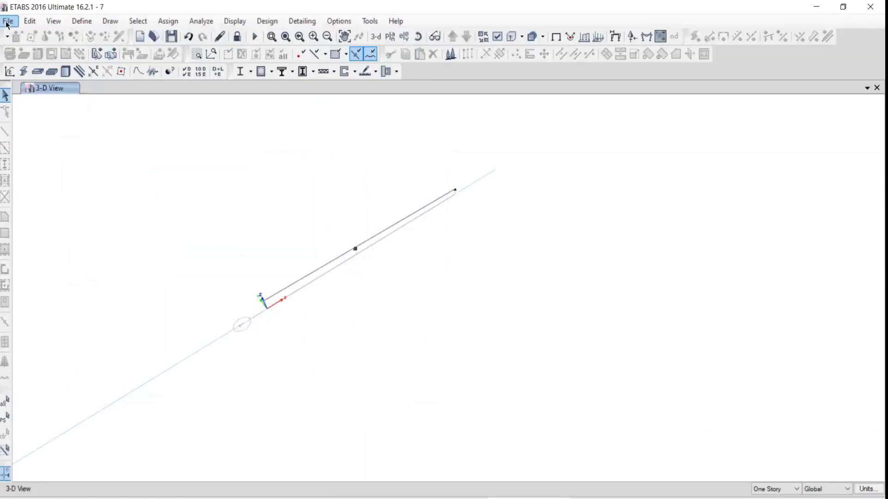
- In ETABS, start opening a model without saving the current one, and browse to D:\1.ETABS+RCDC+EXCEL ONLINE BATCHES\ETABS BATCH-10\JUNK\ETABS 2019
{"action": "left_click", "coordinate": [8, 21]}
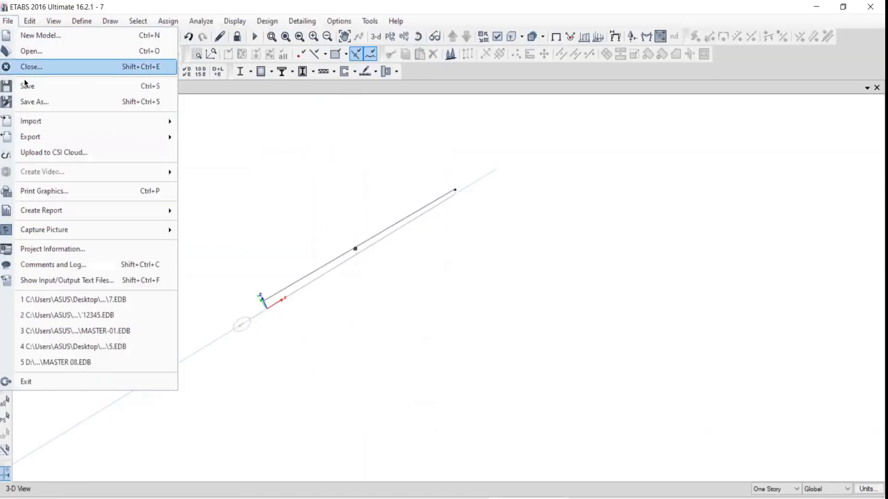
{"action": "left_click", "coordinate": [27, 52]}
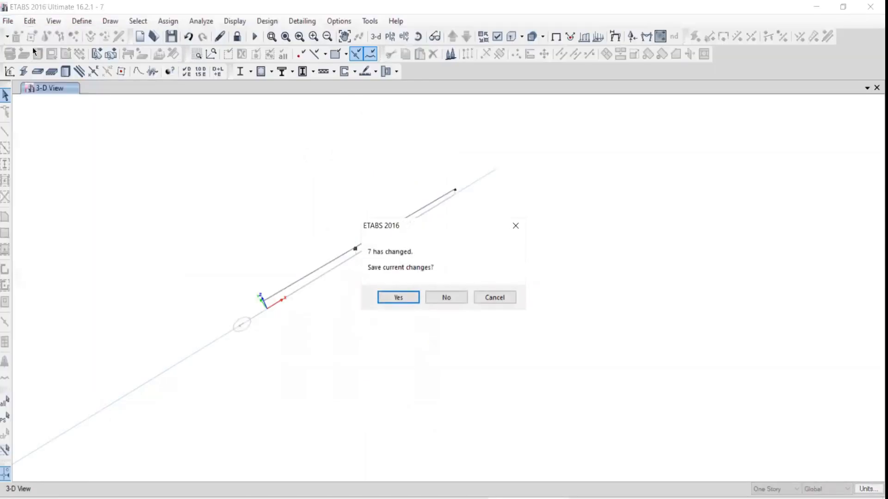
{"action": "left_click", "coordinate": [440, 298]}
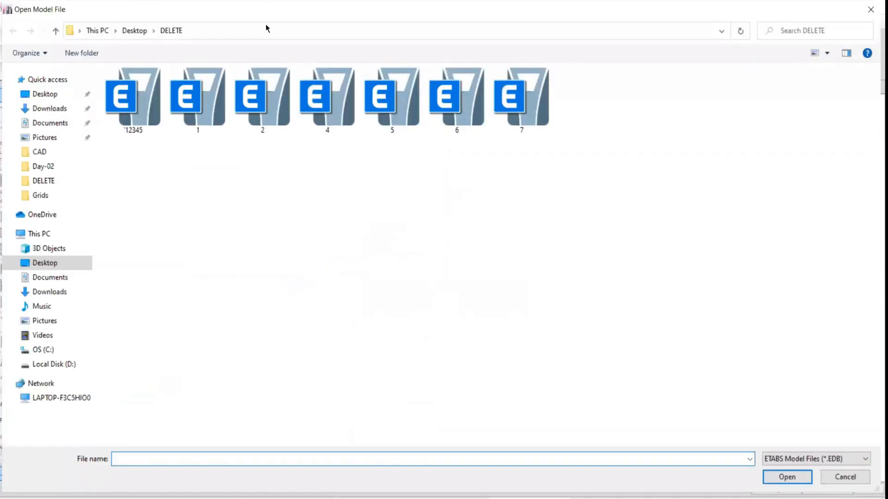
{"action": "left_click", "coordinate": [264, 28]}
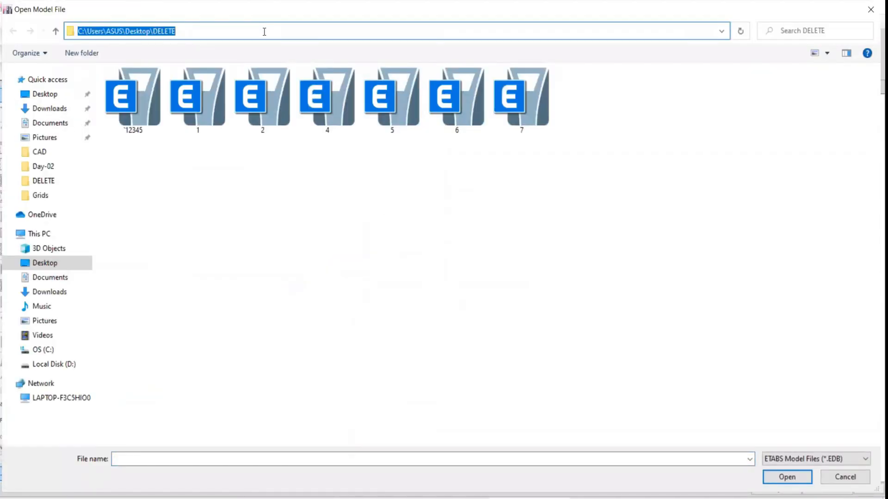
{"action": "type", "text": "D:\\1.ETABS+RCDC+EXCEL ONLINE BATCHES\\ETABS BATCH-10\\JUNK\\ETABS 2019"}
{"action": "key", "text": "Return"}
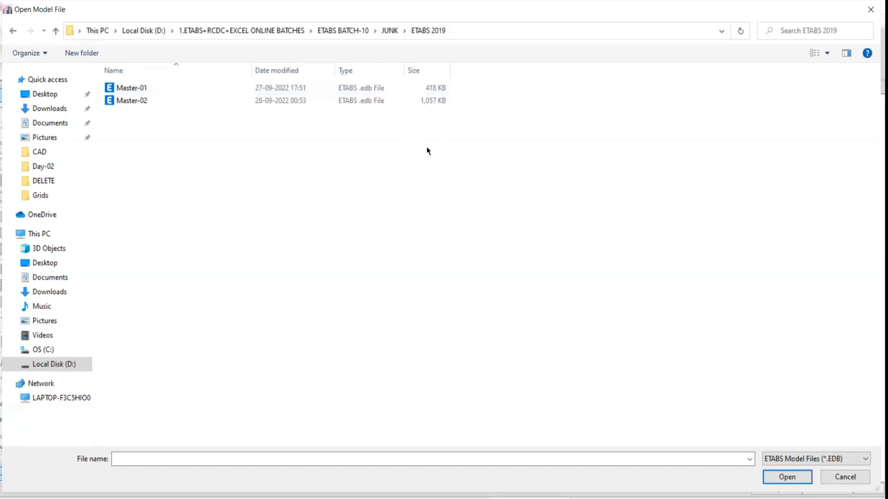
- Try to open the Master-01 .edb model in ETABS 2016 and dismiss the messages
{"action": "left_click", "coordinate": [298, 91]}
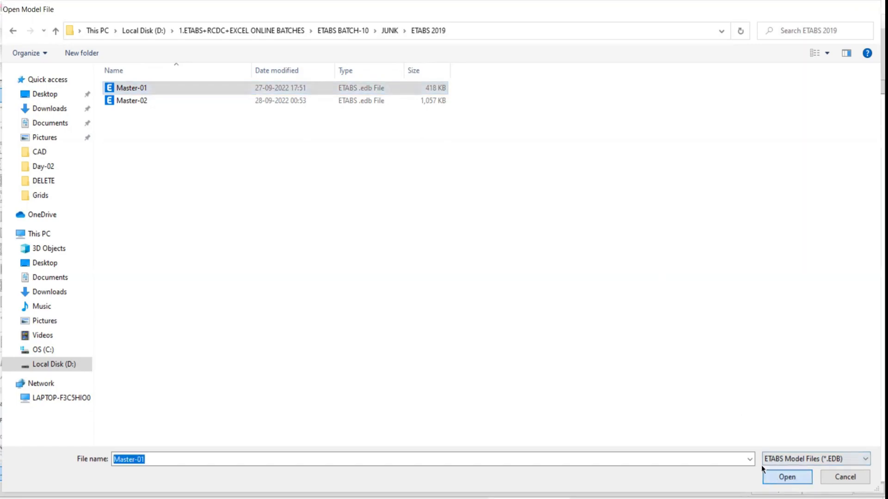
{"action": "left_click", "coordinate": [765, 473]}
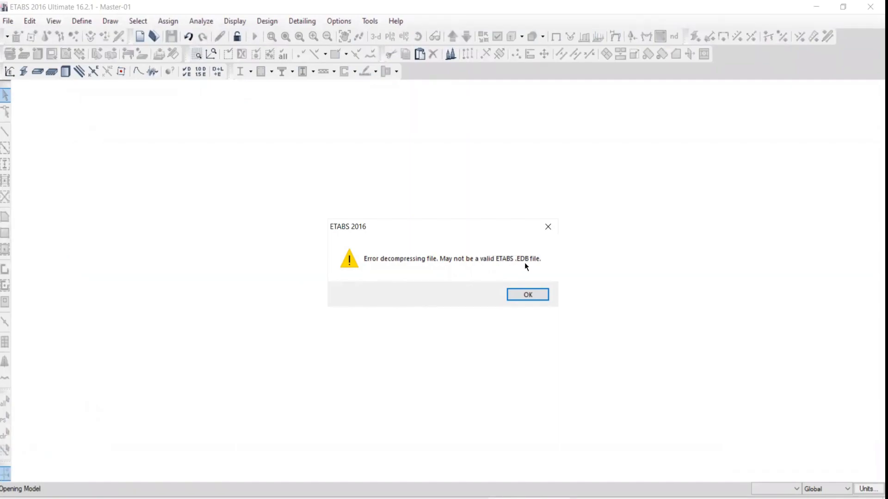
{"action": "left_click_drag", "start_coordinate": [374, 227], "coordinate": [338, 143]}
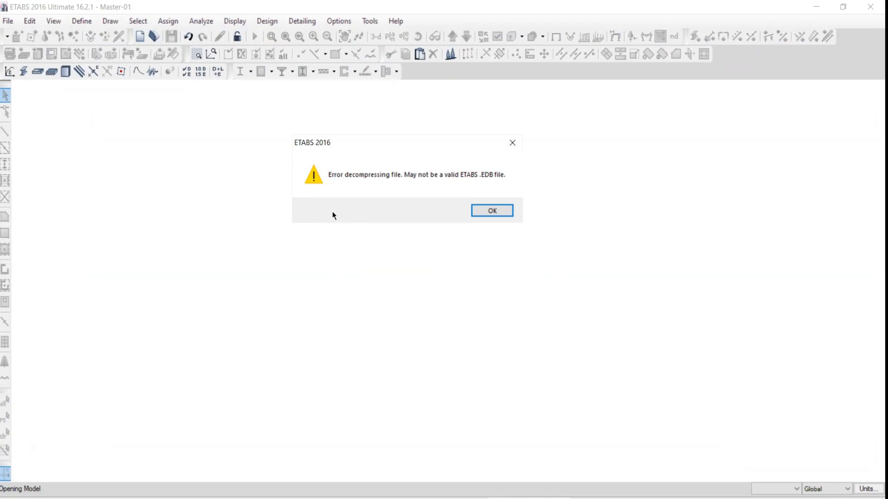
{"action": "left_click", "coordinate": [512, 144]}
{"action": "left_click", "coordinate": [488, 296]}
{"action": "left_click", "coordinate": [508, 295]}
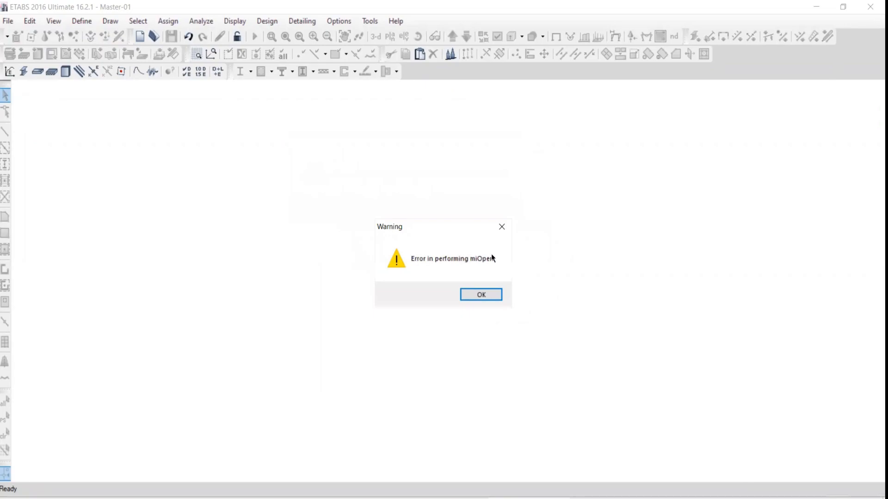
{"action": "left_click", "coordinate": [502, 227]}
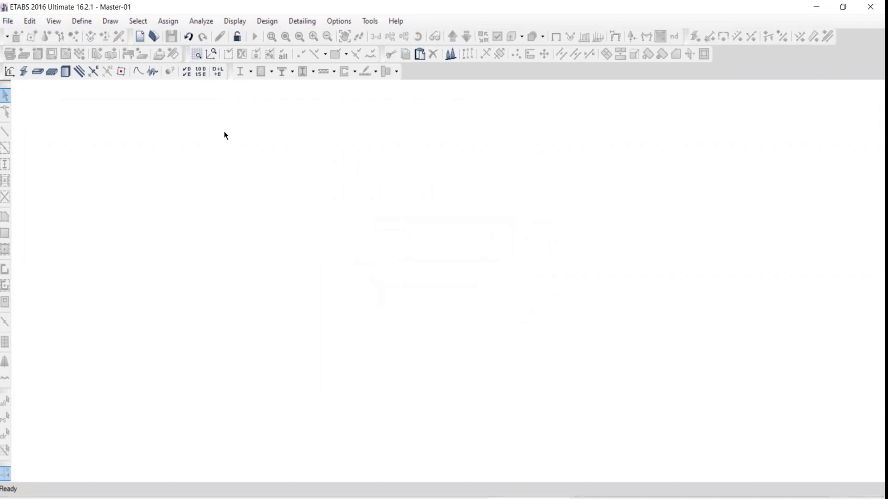
- Import the Master-01 $et file as an ETABS .e2k text file and accept the version notice
{"action": "left_click", "coordinate": [10, 23]}
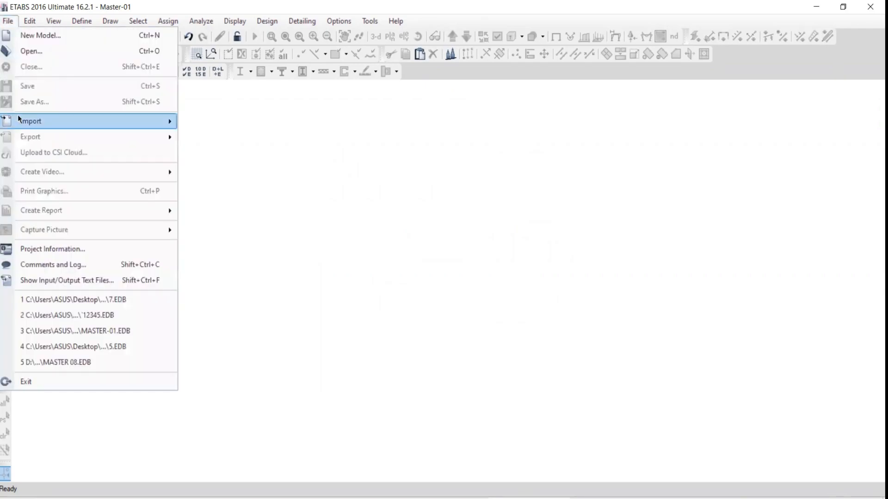
{"action": "mouse_move", "coordinate": [29, 121]}
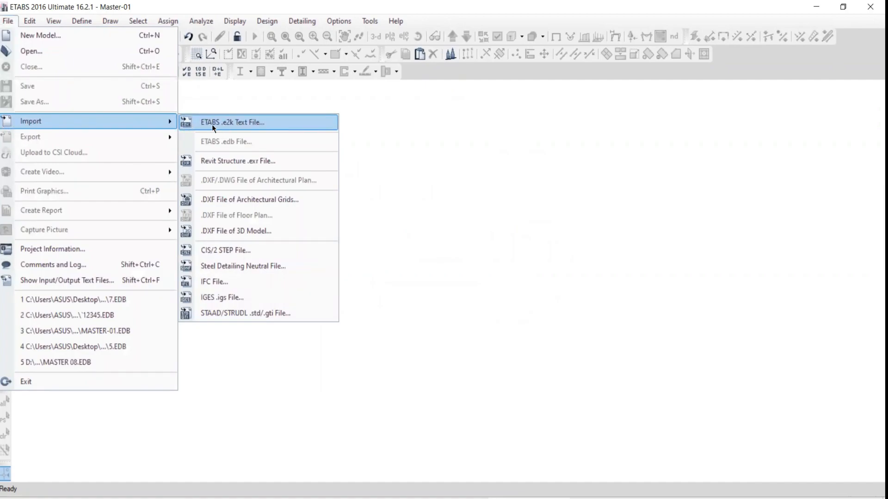
{"action": "left_click", "coordinate": [226, 122]}
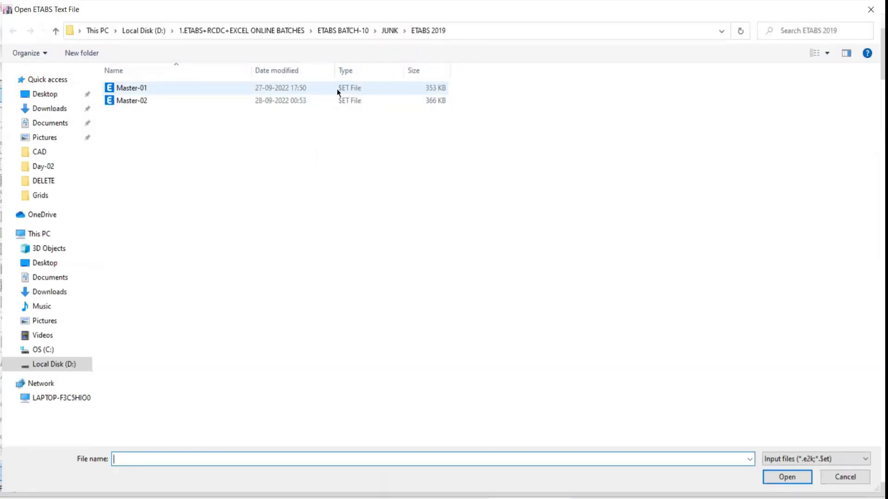
{"action": "left_click", "coordinate": [151, 88]}
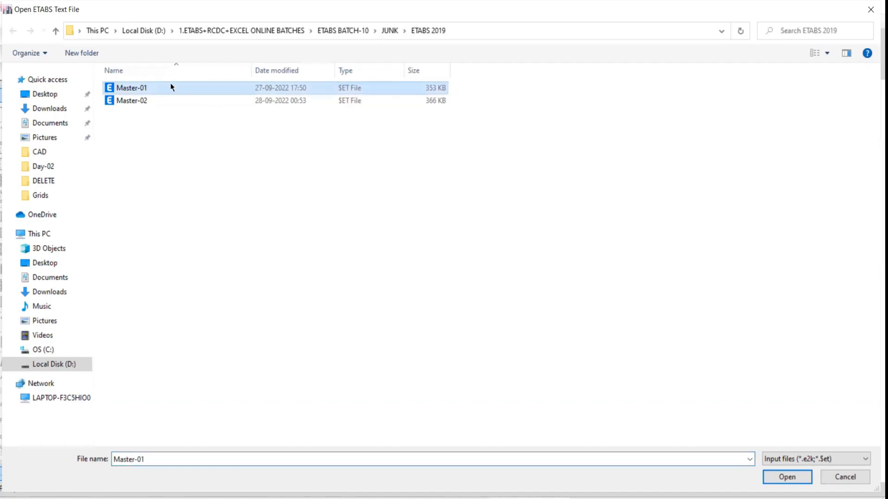
{"action": "left_click", "coordinate": [786, 477]}
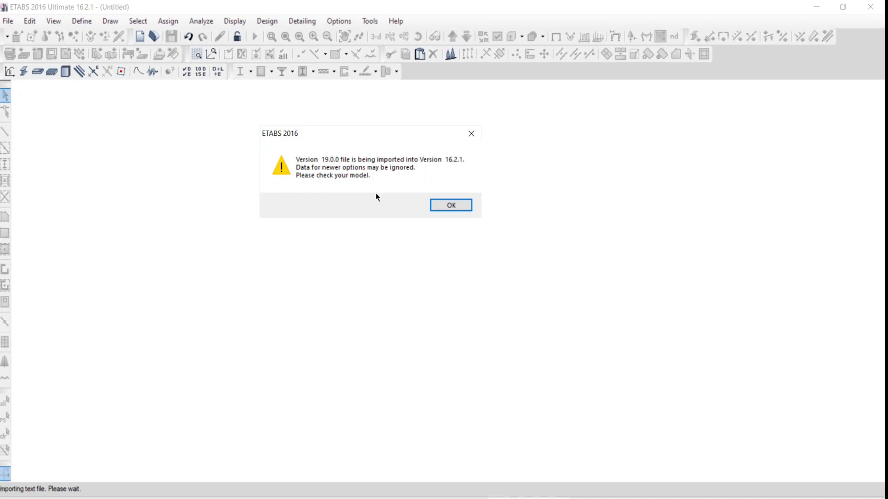
{"action": "left_click", "coordinate": [442, 207]}
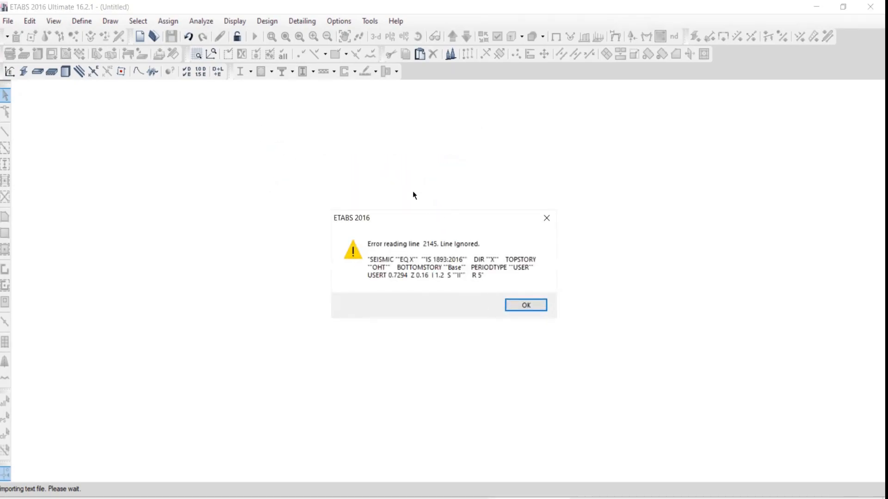
- Acknowledge all import messages to finish loading the model, and close the plan view so only the 3-D view is kept
{"action": "left_click_drag", "start_coordinate": [419, 217], "coordinate": [402, 155]}
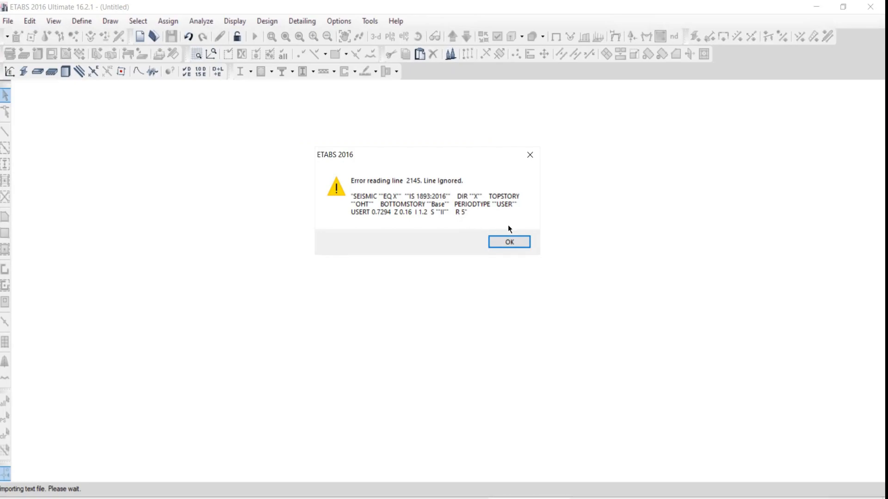
{"action": "left_click", "coordinate": [504, 244]}
{"action": "left_click", "coordinate": [523, 303]}
{"action": "left_click", "coordinate": [511, 300]}
{"action": "left_click", "coordinate": [513, 305]}
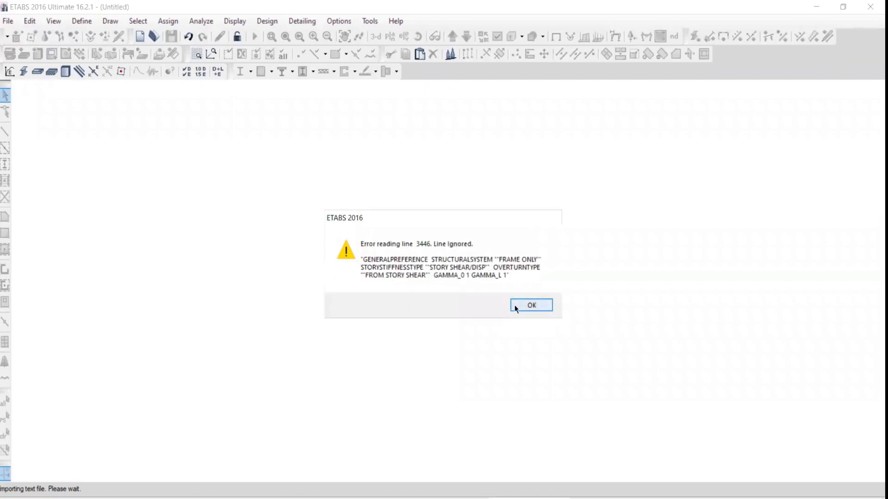
{"action": "left_click", "coordinate": [516, 304]}
{"action": "left_click", "coordinate": [517, 299]}
{"action": "left_click", "coordinate": [521, 297]}
{"action": "left_click", "coordinate": [518, 305]}
{"action": "left_click", "coordinate": [516, 299]}
{"action": "left_click", "coordinate": [513, 298]}
{"action": "left_click", "coordinate": [512, 298]}
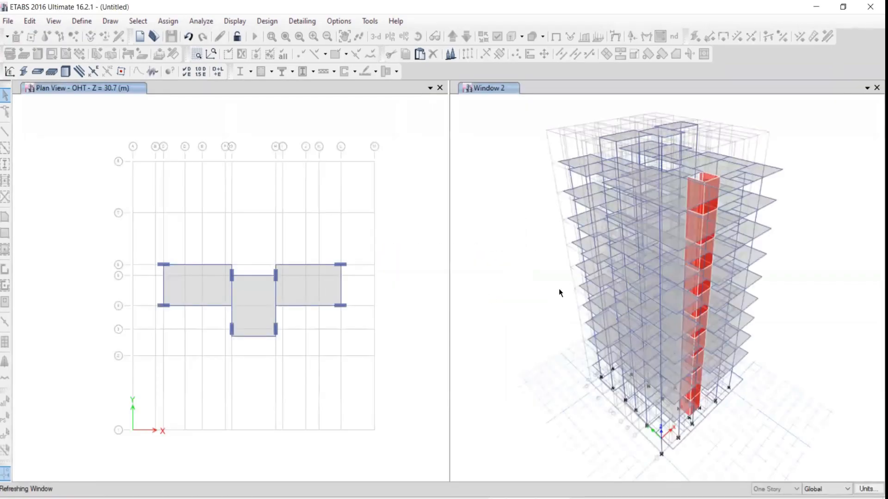
{"action": "left_click", "coordinate": [439, 88]}
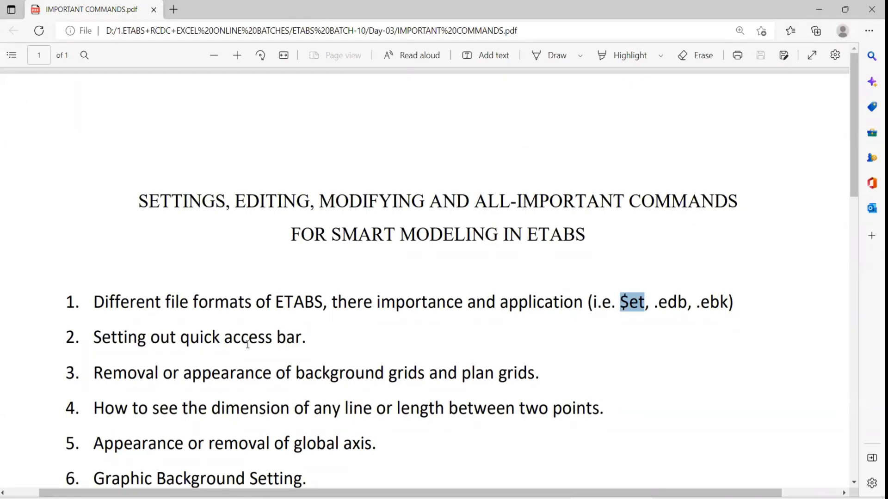
- Highlight "Setting out quick access bar" in the IMPORTANT COMMANDS PDF, outline the ETABS menu bar and toolbars in ink, and clear the ink
{"action": "left_click_drag", "start_coordinate": [94, 338], "coordinate": [295, 339]}
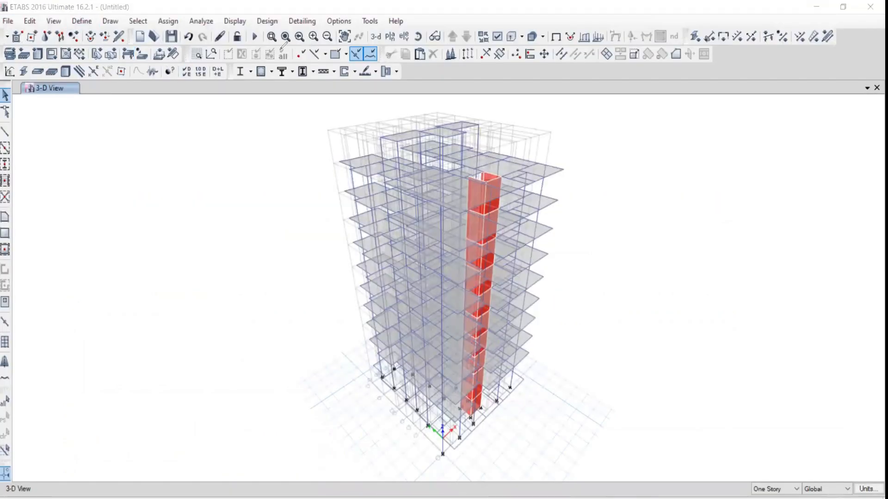
{"action": "mouse_move", "coordinate": [105, 32]}
{"action": "left_mouse_down"}
{"action": "mouse_move", "coordinate": [280, 33]}
{"action": "mouse_move", "coordinate": [437, 18]}
{"action": "mouse_move", "coordinate": [1, 9]}
{"action": "left_mouse_up"}
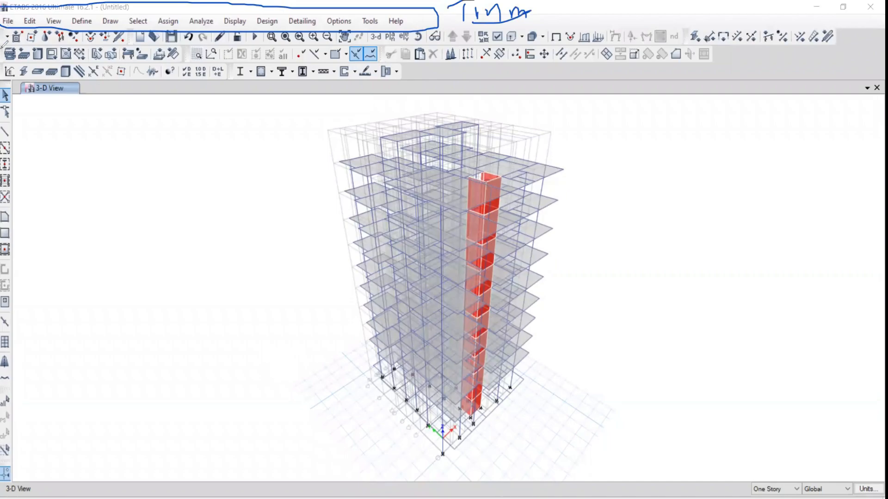
{"action": "left_click_drag", "start_coordinate": [3, 42], "coordinate": [240, 75]}
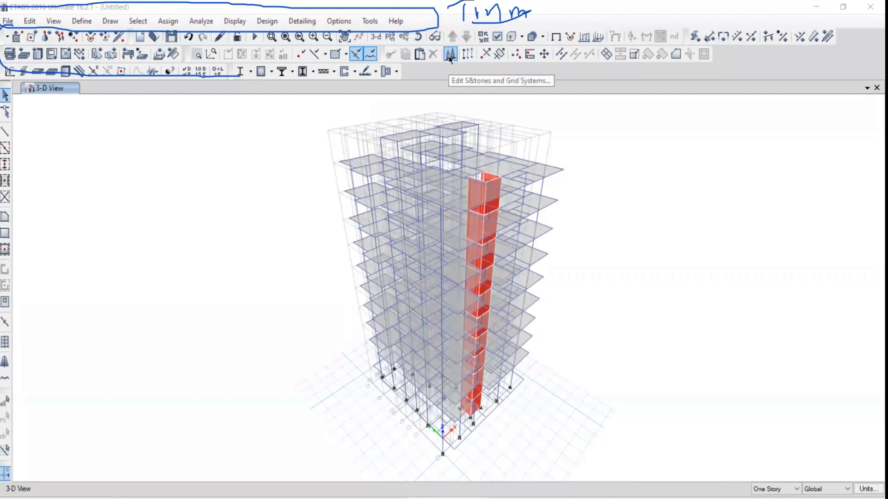
{"action": "key", "text": "Escape"}
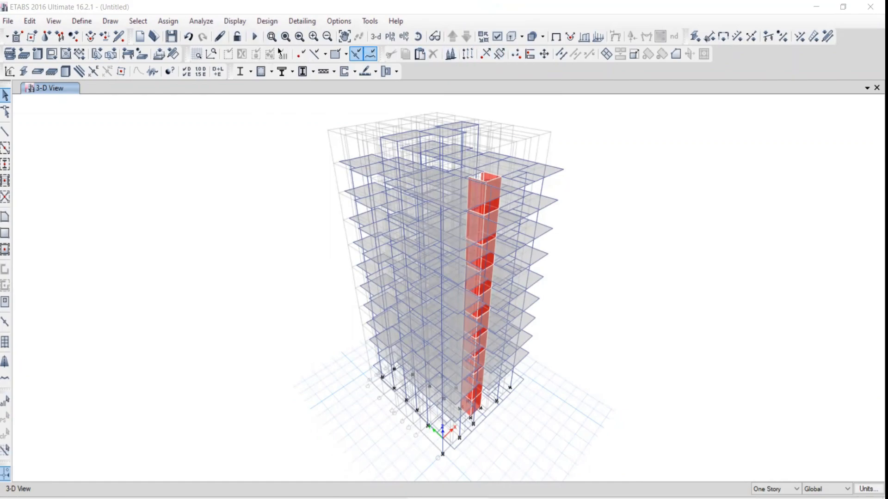
- View the distributed frame load assignment settings and close them without assigning a load
{"action": "left_click", "coordinate": [51, 73]}
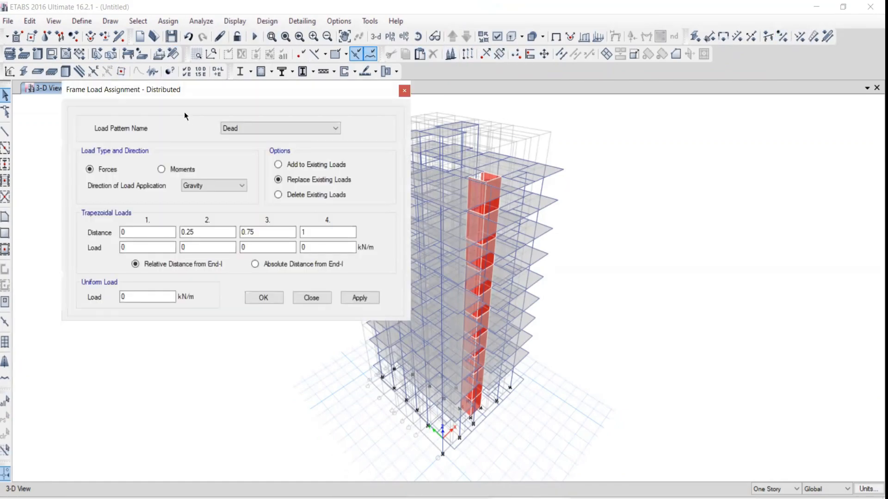
{"action": "left_click", "coordinate": [405, 95]}
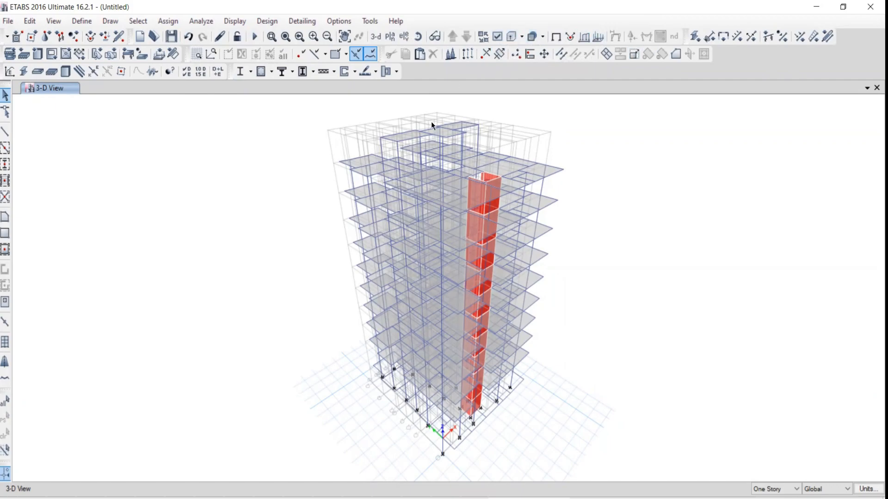
- Customize the toolbars to hide Select, Snap, the three Assign toolbars, Edit, View, Define, Standard and Design, keeping only Draw
{"action": "left_click", "coordinate": [339, 22]}
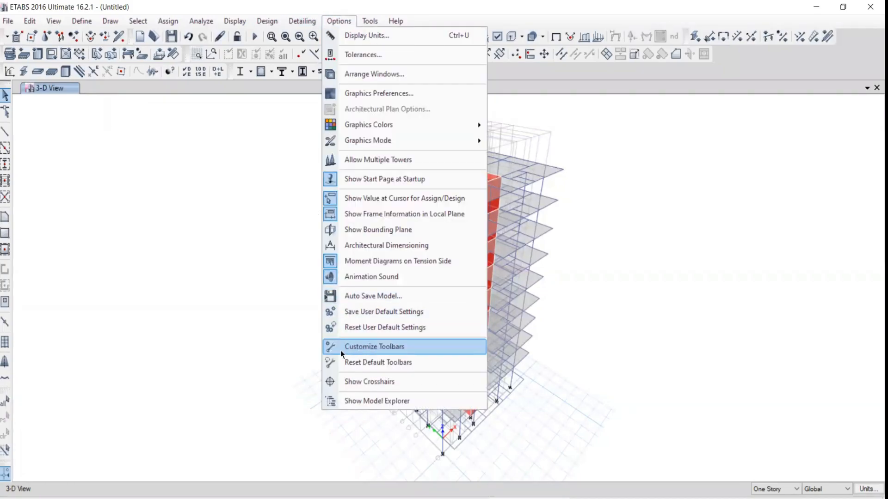
{"action": "left_click", "coordinate": [382, 348]}
{"action": "left_click", "coordinate": [287, 182]}
{"action": "left_click", "coordinate": [288, 191]}
{"action": "left_click", "coordinate": [288, 200]}
{"action": "left_click", "coordinate": [290, 209]}
{"action": "left_click", "coordinate": [290, 218]}
{"action": "left_click", "coordinate": [292, 227]}
{"action": "left_click", "coordinate": [292, 236]}
{"action": "left_click", "coordinate": [290, 246]}
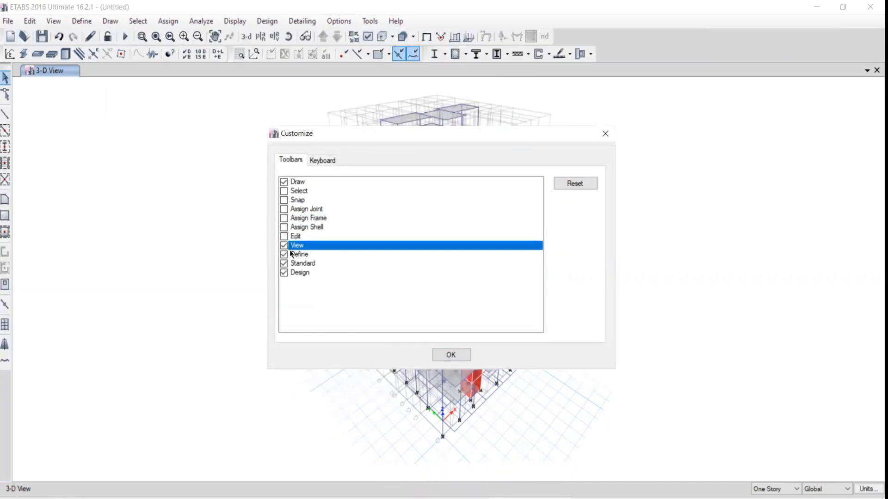
{"action": "left_click", "coordinate": [291, 254]}
{"action": "left_click", "coordinate": [293, 264]}
{"action": "left_click", "coordinate": [292, 272]}
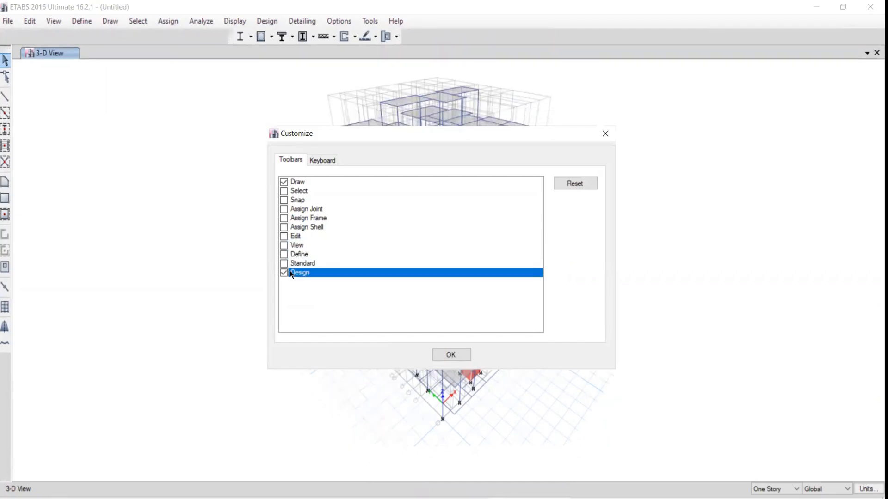
{"action": "left_click", "coordinate": [443, 354]}
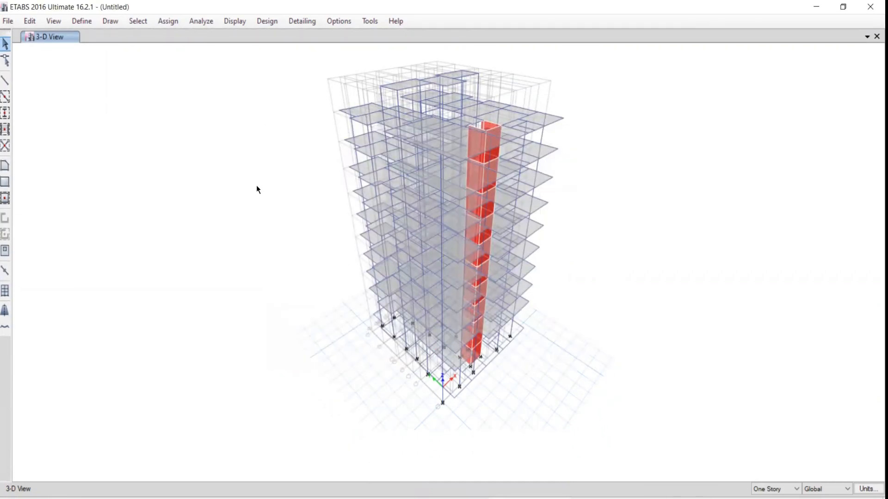
- Customize the toolbars to show Select, Snap, Assign Joint, Assign Frame and Assign Shell
{"action": "left_click", "coordinate": [345, 20]}
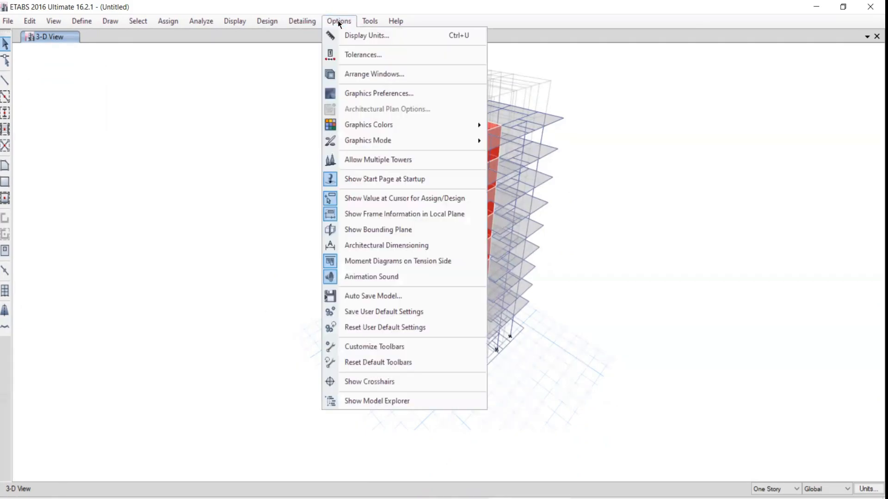
{"action": "left_click", "coordinate": [358, 347]}
{"action": "left_click", "coordinate": [284, 191]}
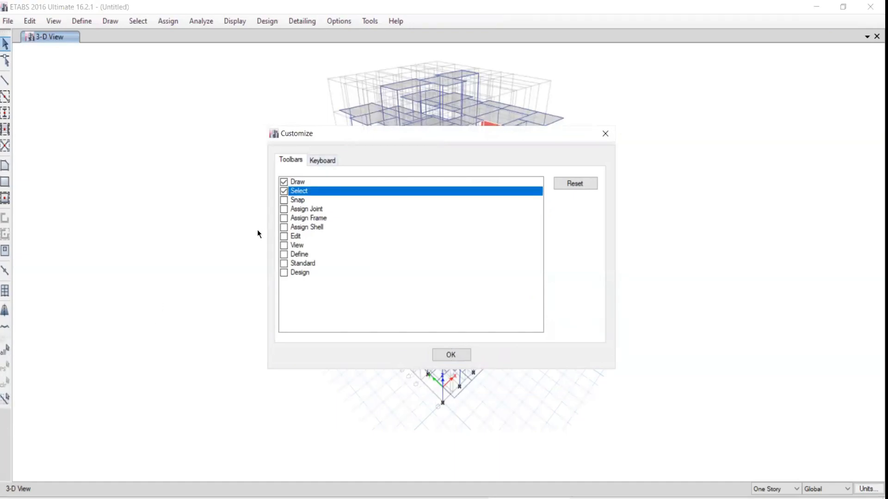
{"action": "left_click", "coordinate": [285, 201]}
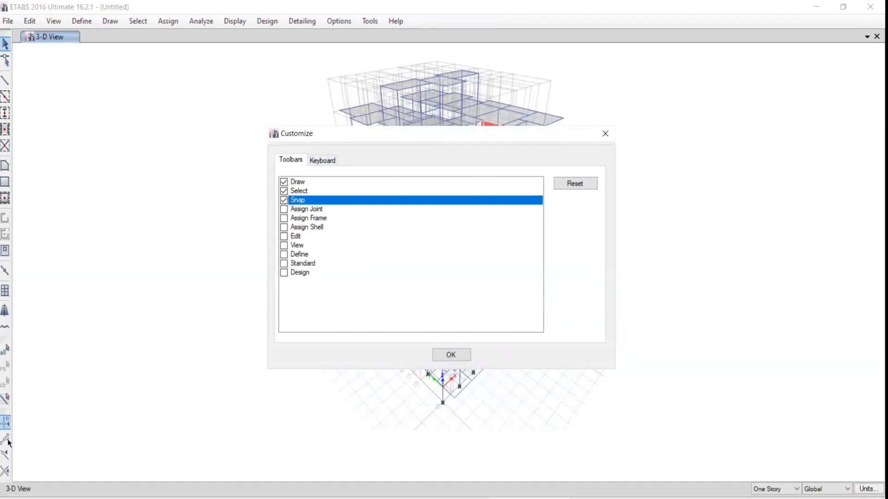
{"action": "left_click", "coordinate": [301, 210]}
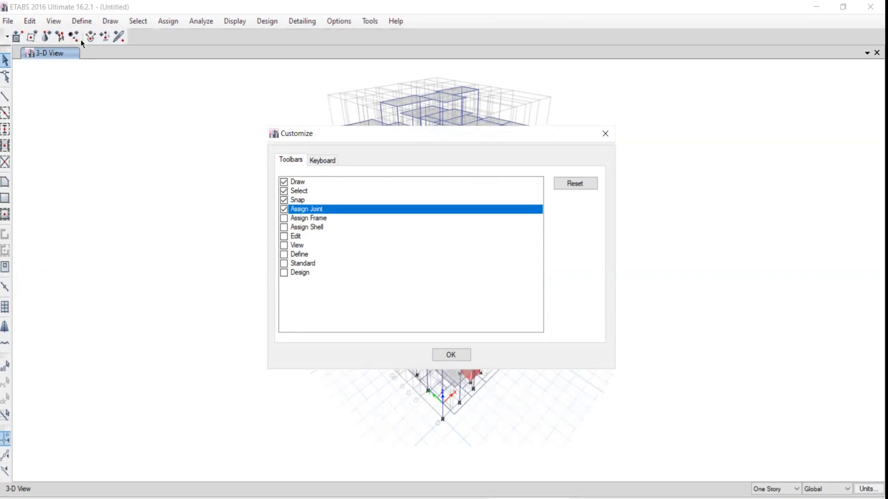
{"action": "left_click", "coordinate": [301, 220]}
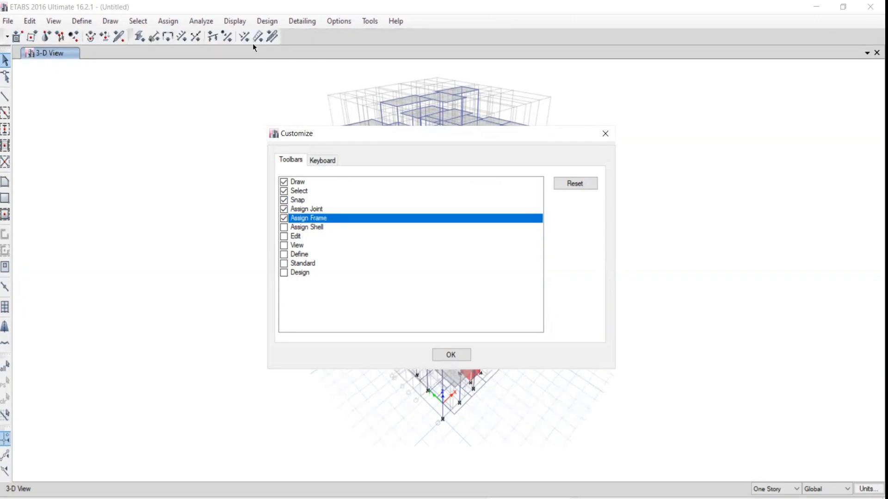
{"action": "left_click", "coordinate": [289, 228]}
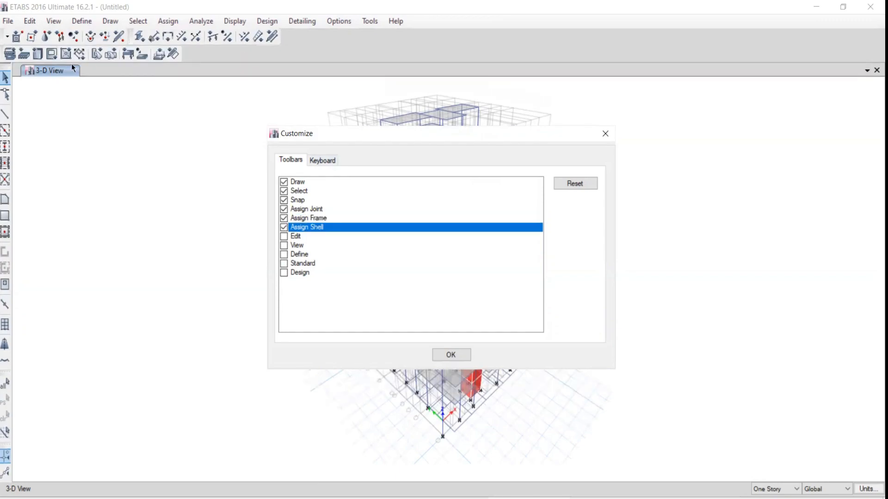
- Show the Edit, View, Define, Standard and Design toolbars as well, and accept the toolbar customization
{"action": "left_click", "coordinate": [294, 237]}
{"action": "left_click", "coordinate": [294, 246]}
{"action": "left_click", "coordinate": [294, 255]}
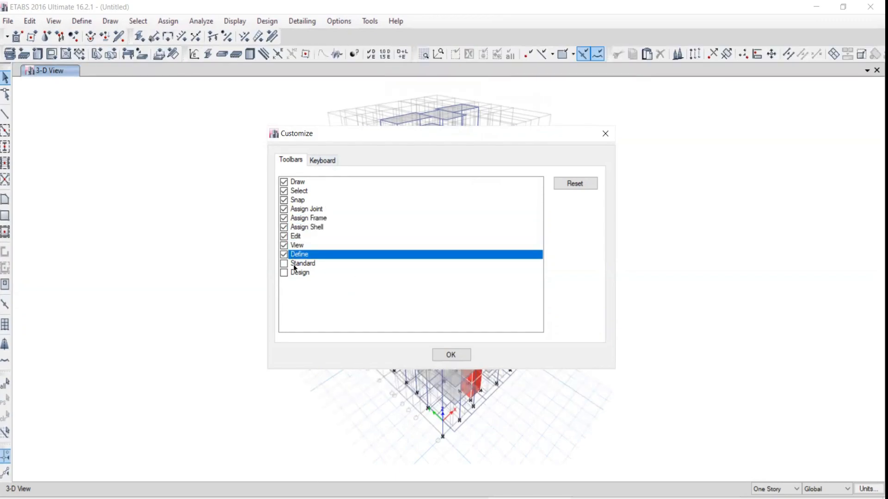
{"action": "left_click", "coordinate": [294, 264]}
{"action": "left_click", "coordinate": [293, 271]}
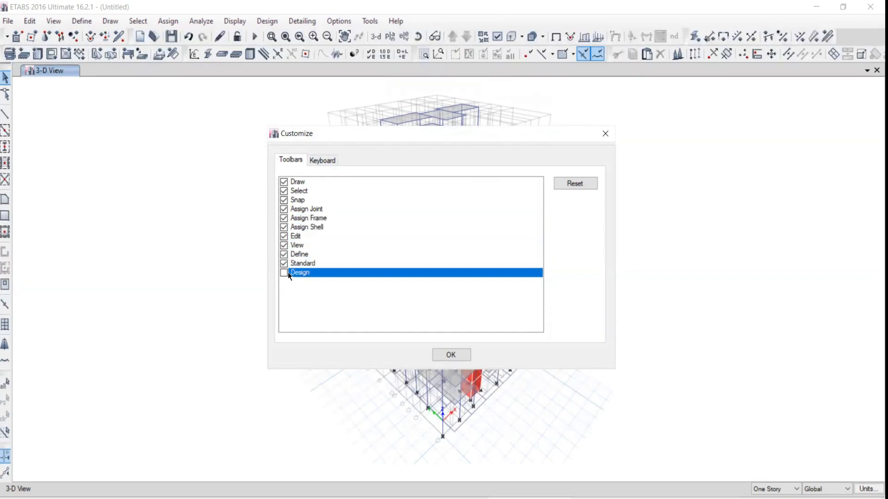
{"action": "left_click", "coordinate": [453, 357]}
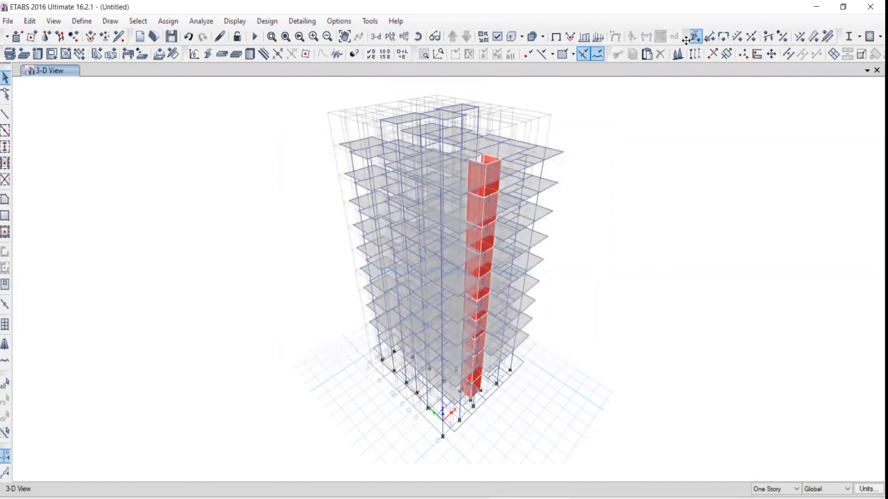
- Rearrange the toolbars so Assign Frame starts the second row, followed by the Define and Edit toolbars
{"action": "left_click_drag", "start_coordinate": [686, 36], "coordinate": [5, 50]}
{"action": "mouse_move", "coordinate": [180, 78]}
{"action": "left_mouse_down"}
{"action": "mouse_move", "coordinate": [214, 65]}
{"action": "mouse_move", "coordinate": [175, 47]}
{"action": "mouse_move", "coordinate": [170, 57]}
{"action": "mouse_move", "coordinate": [213, 84]}
{"action": "mouse_move", "coordinate": [183, 59]}
{"action": "mouse_move", "coordinate": [154, 53]}
{"action": "left_mouse_up"}
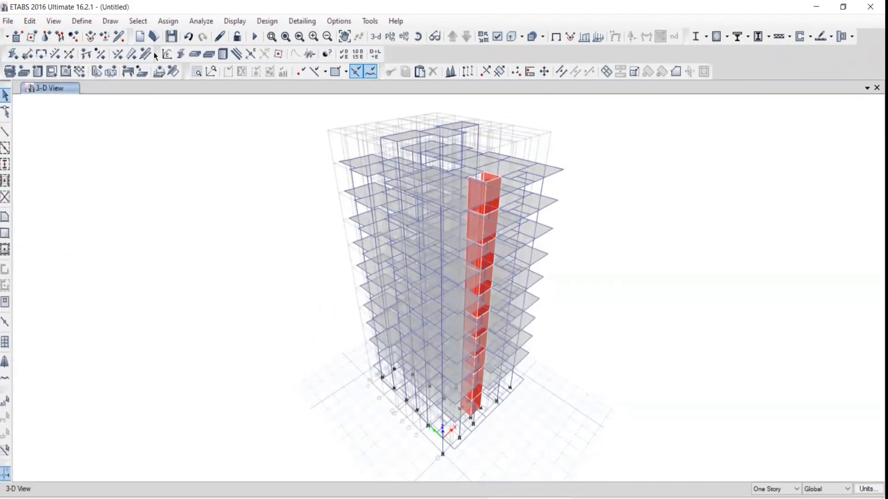
{"action": "left_click_drag", "start_coordinate": [387, 72], "coordinate": [382, 52]}
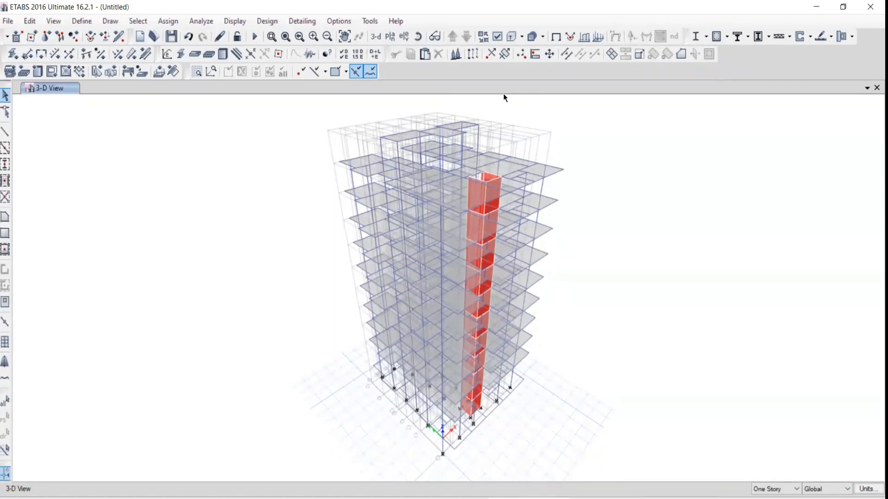
- Check the next topic in the IMPORTANT COMMANDS PDF, and display the 5TH story plan view in ETABS
{"action": "key", "text": "alt+Tab"}
{"action": "scroll", "coordinate": [131, 250], "scroll_direction": "down", "scroll_amount": 1}
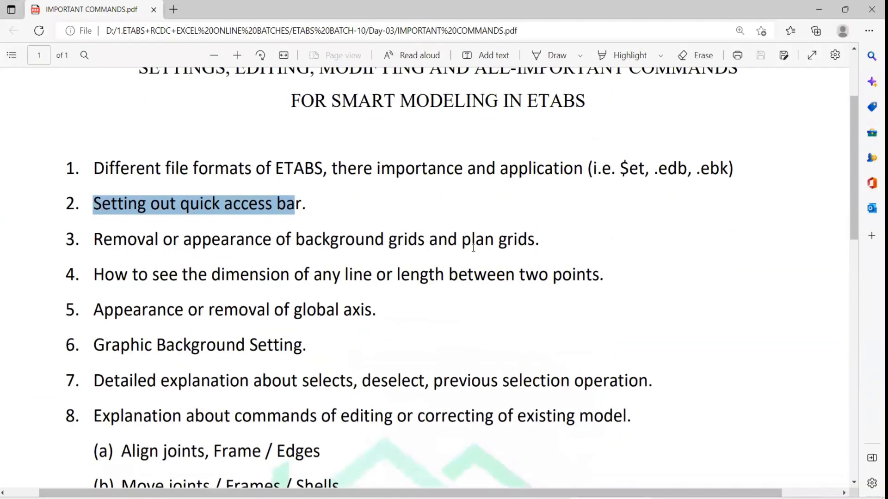
{"action": "key", "text": "alt+Tab"}
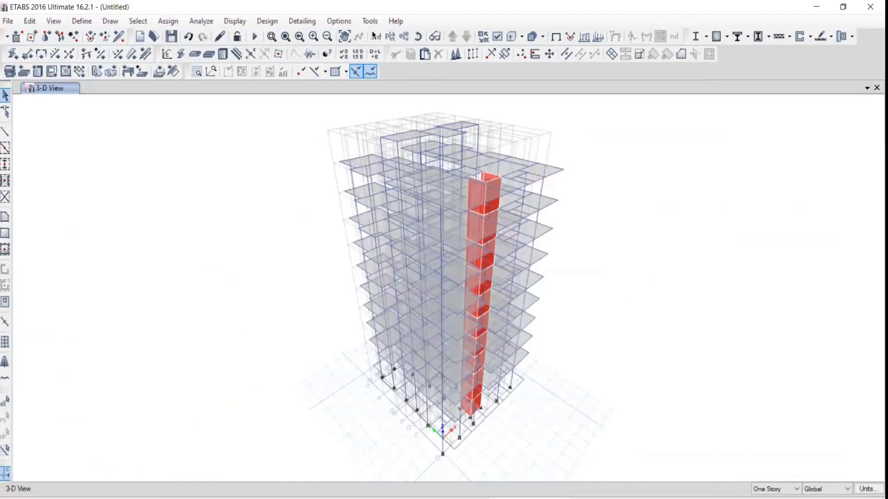
{"action": "left_click", "coordinate": [389, 36]}
{"action": "left_click", "coordinate": [388, 255]}
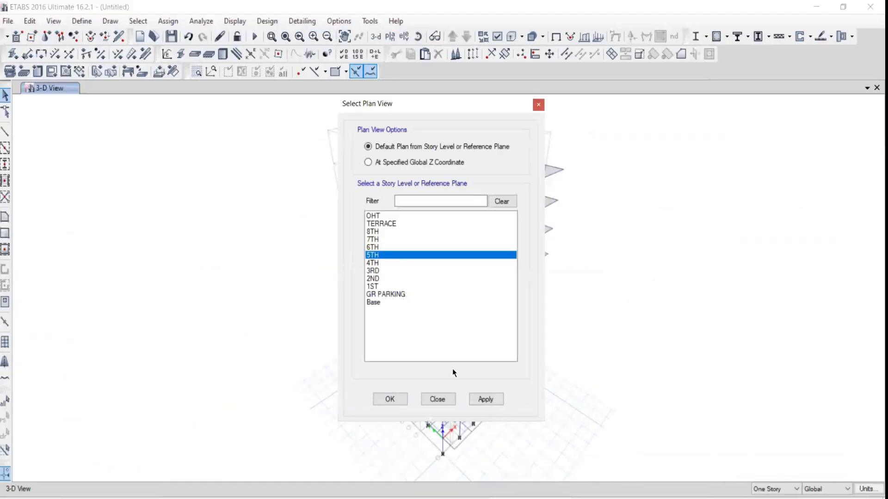
{"action": "left_click", "coordinate": [485, 400]}
{"action": "left_click", "coordinate": [435, 400]}
{"action": "scroll", "coordinate": [423, 274], "scroll_direction": "down", "scroll_amount": 3}
{"action": "scroll", "coordinate": [423, 274], "scroll_direction": "up", "scroll_amount": 3}
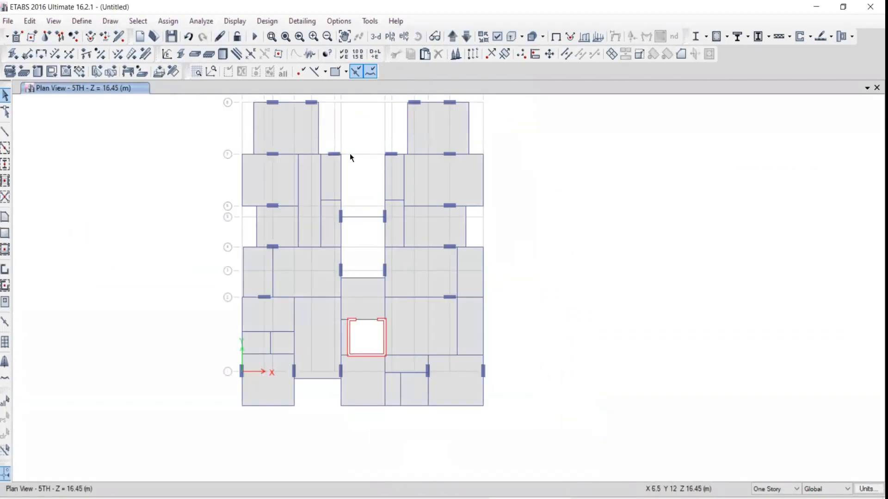
{"action": "middle_click_drag", "start_coordinate": [349, 153], "coordinate": [377, 183]}
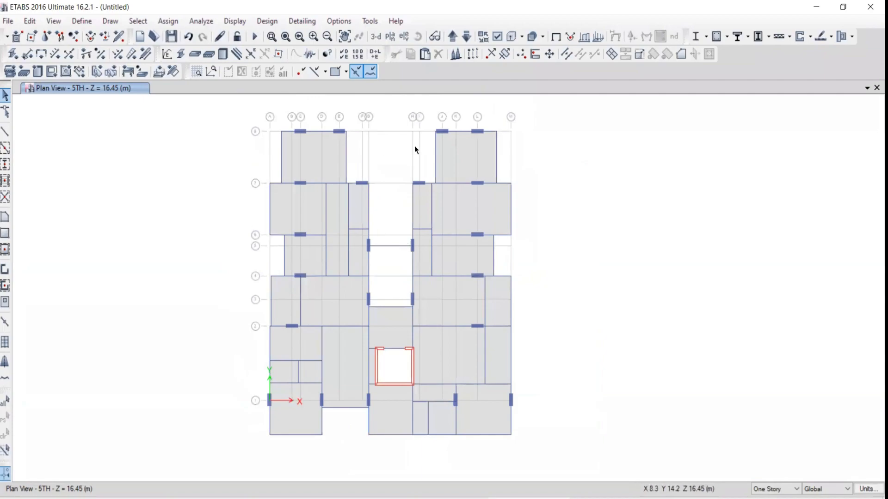
- Hide and show the grid system in the 5TH plan view with Set Grid System Visibility, and repeat it once
{"action": "right_click", "coordinate": [553, 181]}
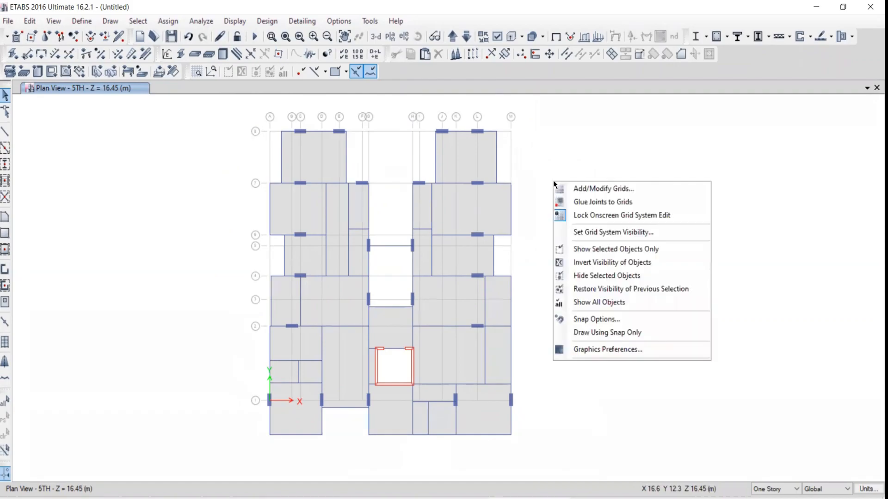
{"action": "left_click", "coordinate": [576, 234]}
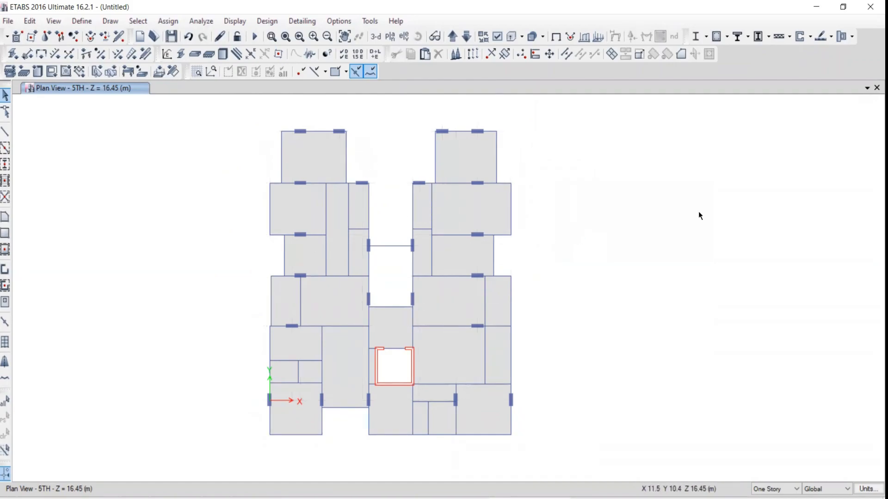
{"action": "right_click", "coordinate": [567, 184]}
{"action": "left_click", "coordinate": [597, 240]}
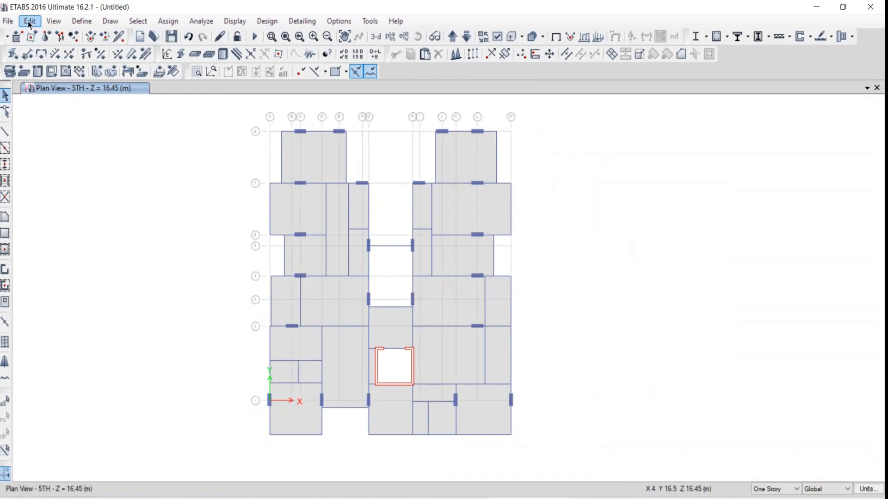
{"action": "left_click", "coordinate": [54, 20]}
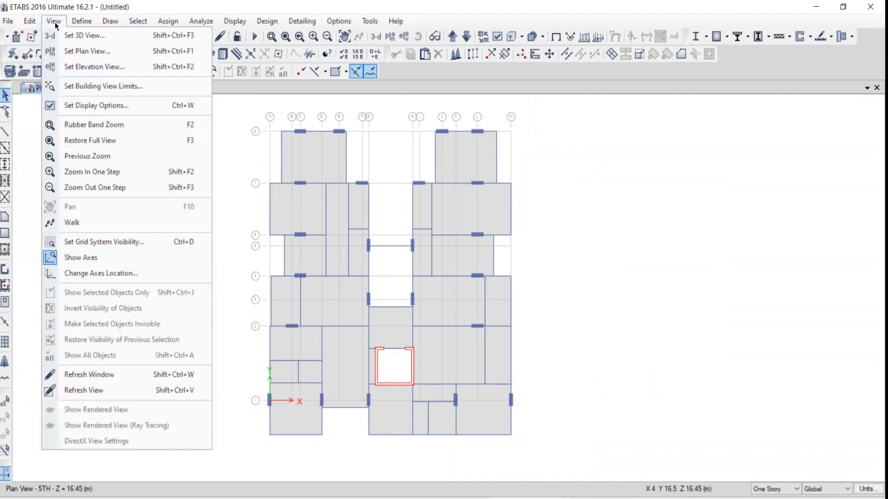
{"action": "left_click", "coordinate": [82, 243]}
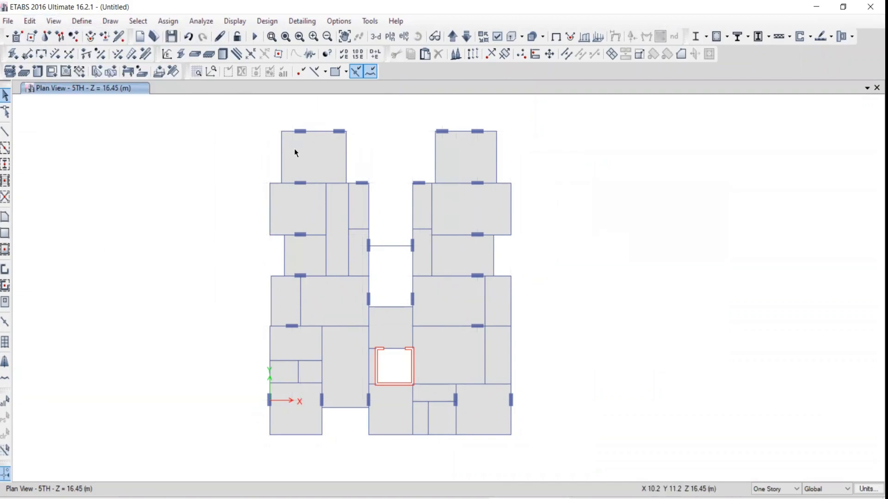
{"action": "left_click", "coordinate": [51, 21]}
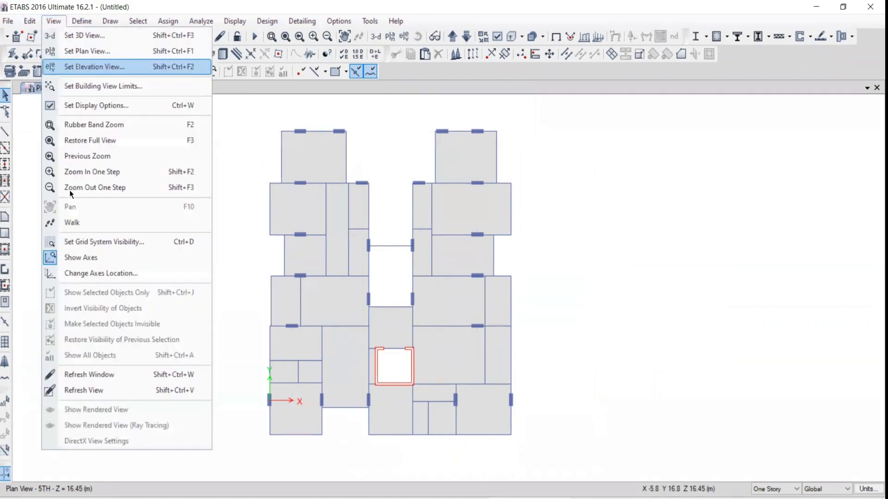
{"action": "left_click", "coordinate": [66, 242]}
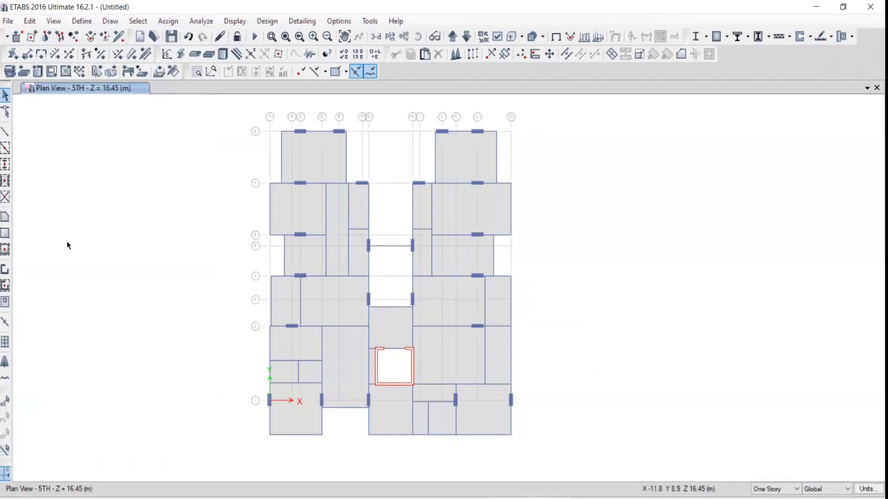
- Select "grids and" in the background and plan grids topic of the IMPORTANT COMMANDS PDF, and return to ETABS
{"action": "key", "text": "alt+Tab"}
{"action": "left_click", "coordinate": [399, 240]}
{"action": "left_click_drag", "start_coordinate": [399, 241], "coordinate": [438, 240]}
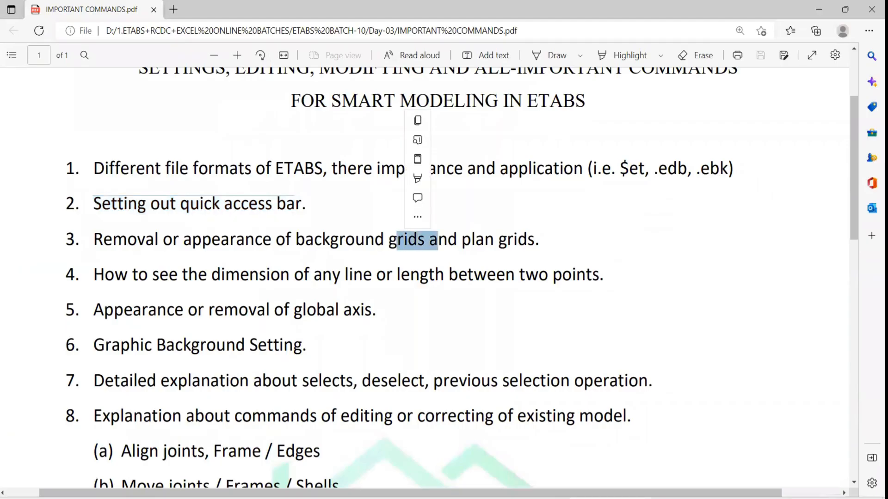
{"action": "key", "text": "alt+Tab"}
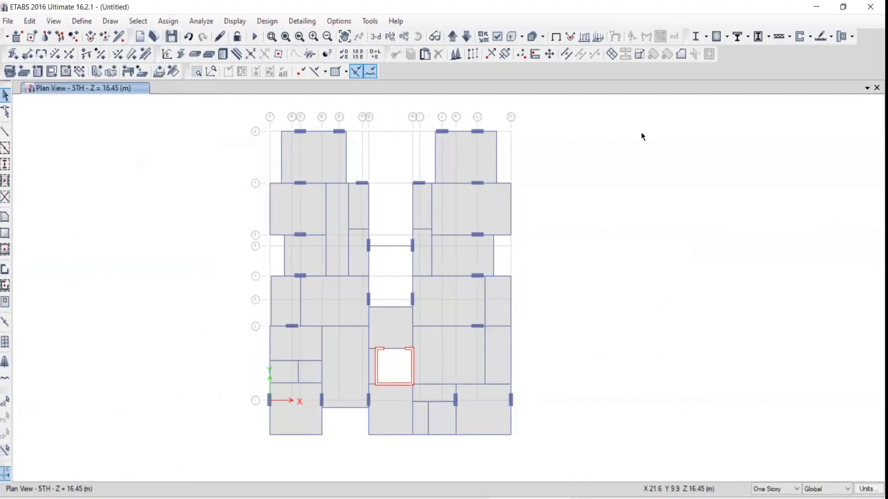
- Apply the Horizon background grid to the 5TH plan view, turn it off again, and close the view options
{"action": "left_click", "coordinate": [497, 37]}
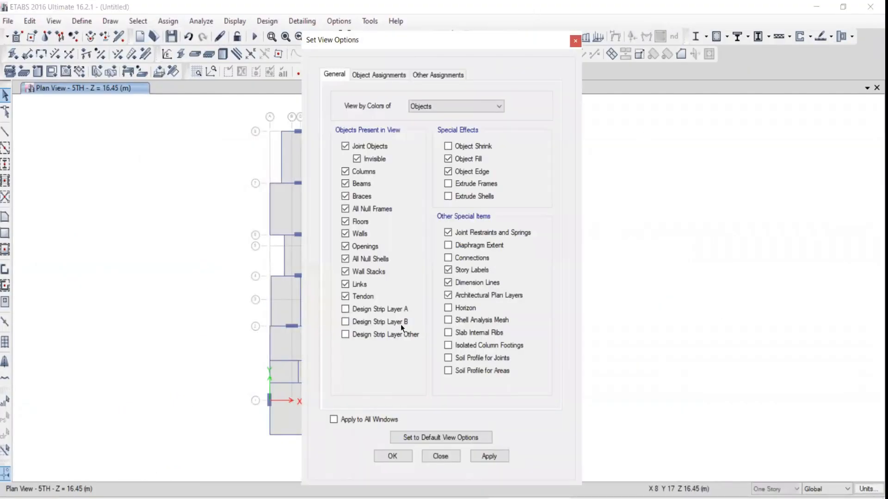
{"action": "left_click", "coordinate": [447, 308]}
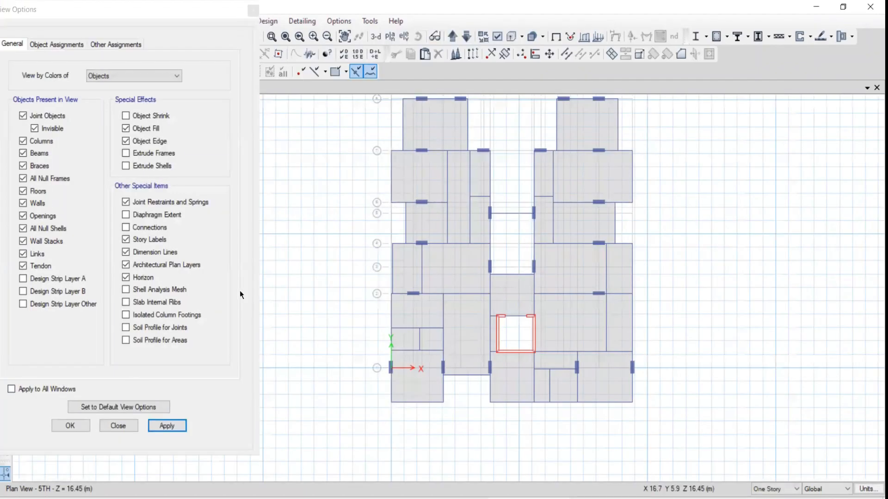
{"action": "left_click", "coordinate": [125, 278]}
{"action": "left_click", "coordinate": [168, 426]}
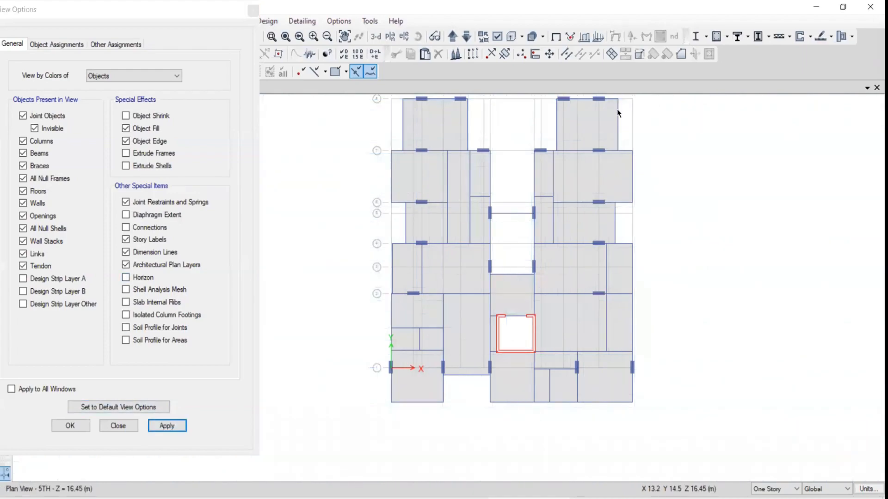
{"action": "left_click", "coordinate": [130, 427]}
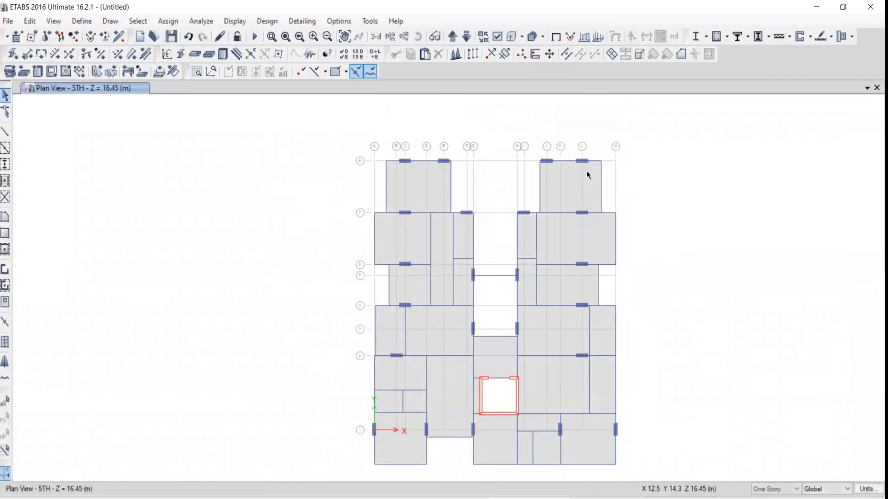
- Examine the upper edge of the 5TH plan close up around grid lines D to M
{"action": "scroll", "coordinate": [587, 172], "scroll_direction": "up", "scroll_amount": 5}
{"action": "middle_click_drag", "start_coordinate": [650, 308], "coordinate": [573, 313]}
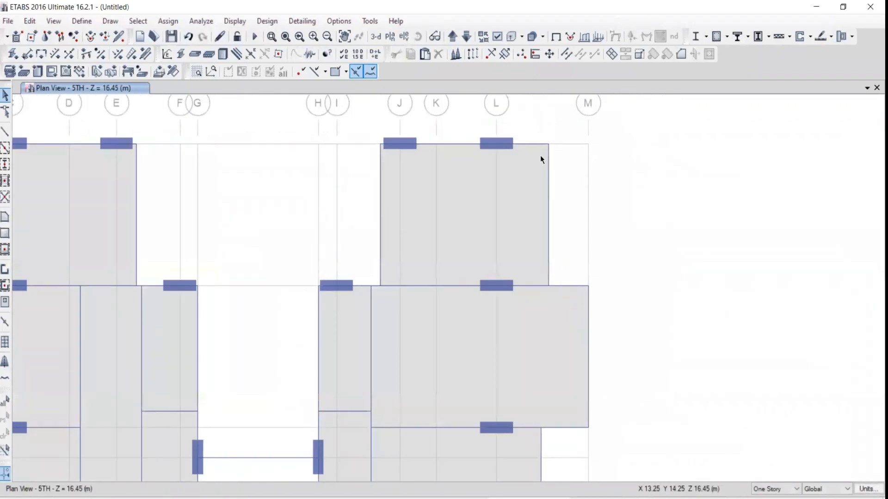
{"action": "scroll", "coordinate": [532, 310], "scroll_direction": "down", "scroll_amount": 4}
{"action": "scroll", "coordinate": [534, 314], "scroll_direction": "up", "scroll_amount": 3}
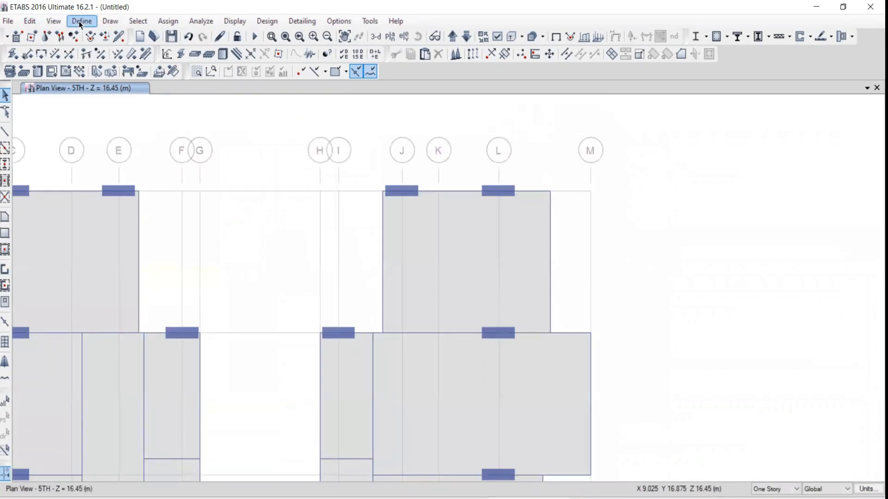
- Use Draw Dimension Lines to measure the upper slab's edge near grid line M and its offset from grid point M 7, and cancel the line
{"action": "left_click", "coordinate": [105, 22]}
{"action": "left_click", "coordinate": [132, 193]}
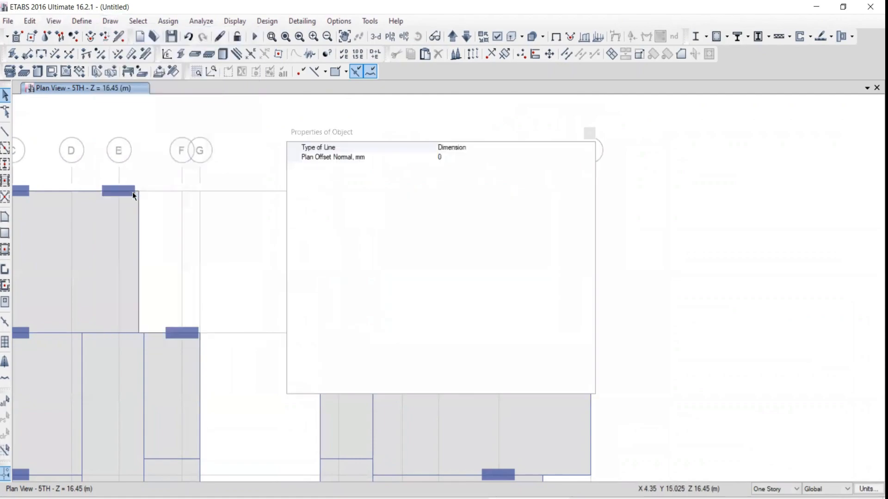
{"action": "left_click", "coordinate": [589, 133]}
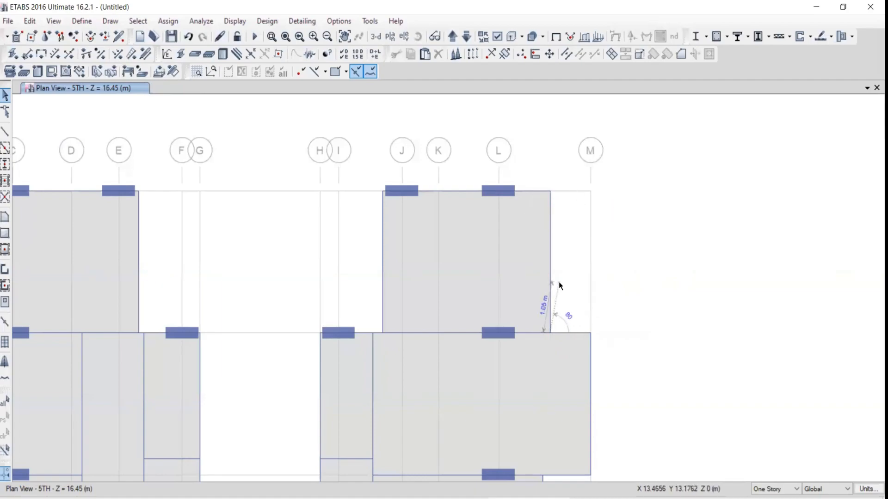
{"action": "left_click", "coordinate": [551, 191]}
{"action": "left_click", "coordinate": [550, 333]}
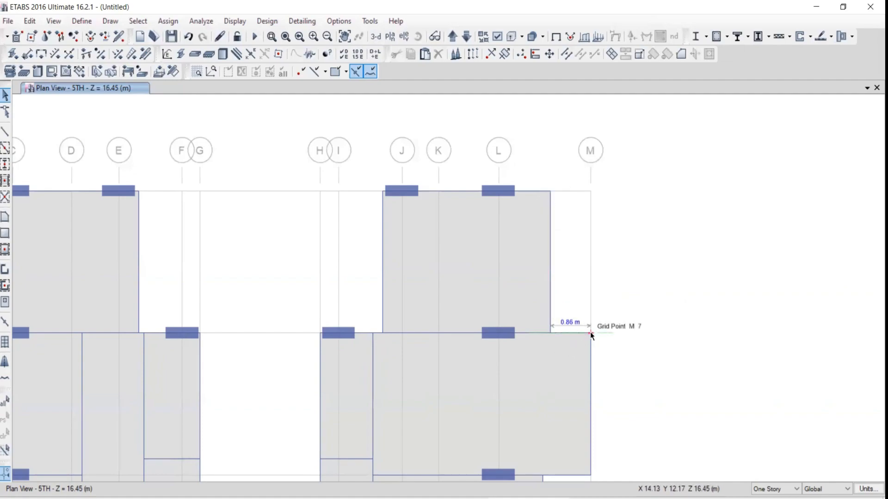
{"action": "key", "text": "Escape"}
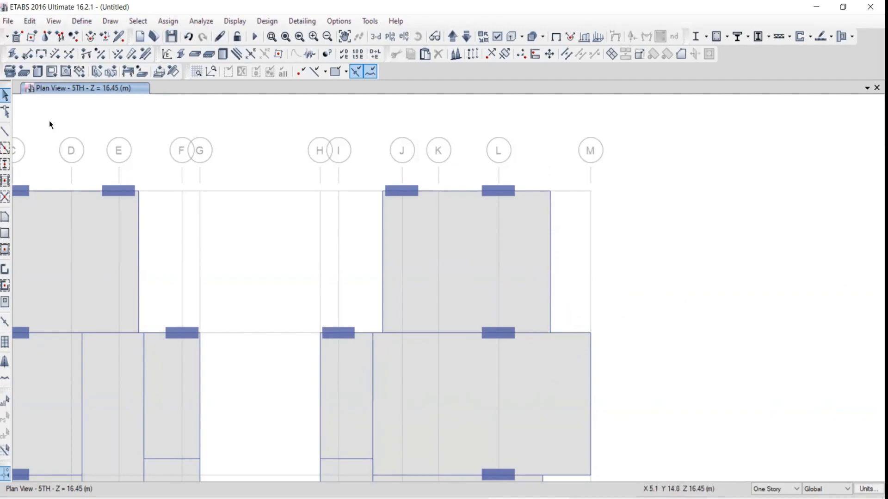
- Draw a dimension line between grid points M 6 and M 7, placed just outside the slab edge
{"action": "left_click", "coordinate": [110, 21]}
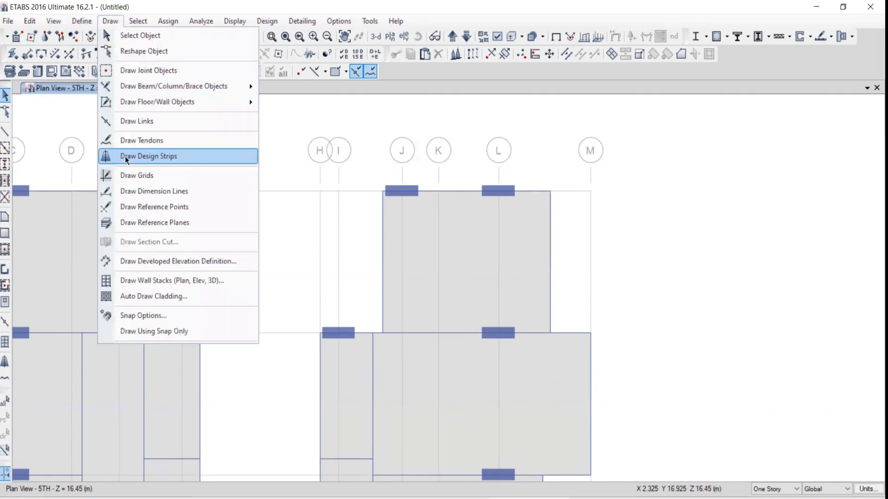
{"action": "left_click", "coordinate": [133, 191]}
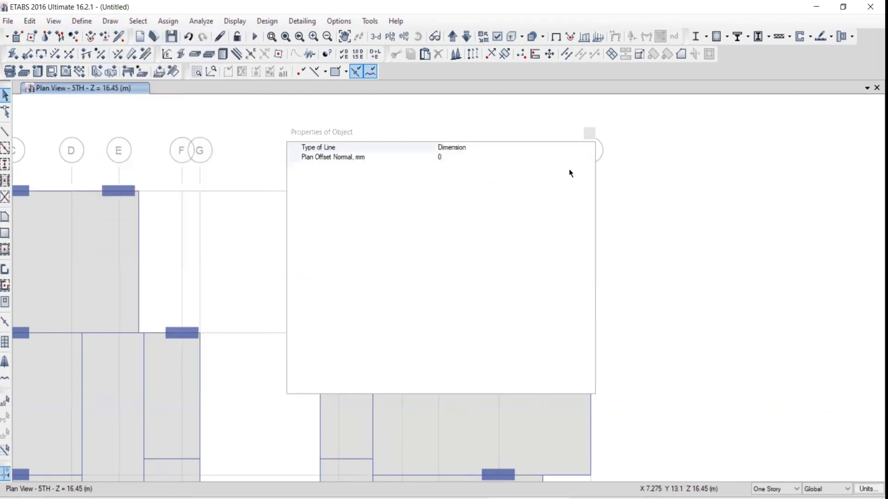
{"action": "left_click", "coordinate": [588, 133]}
{"action": "scroll", "coordinate": [535, 333], "scroll_direction": "down", "scroll_amount": 3}
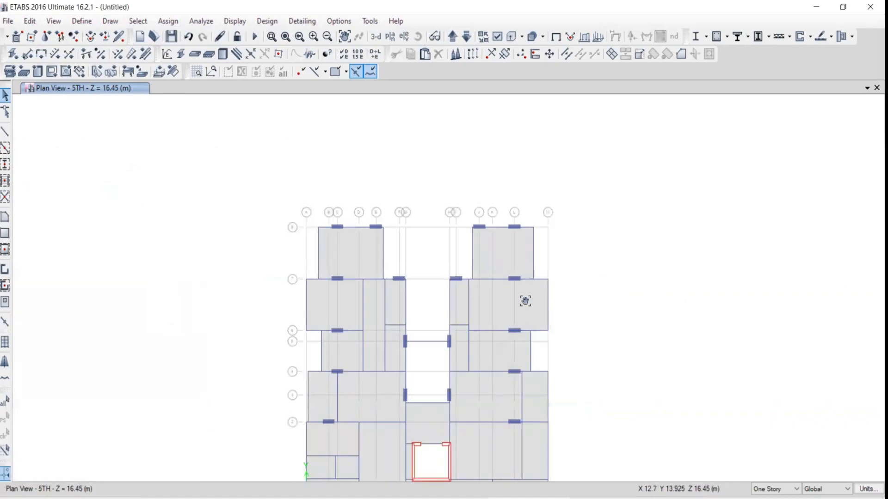
{"action": "scroll", "coordinate": [550, 248], "scroll_direction": "up", "scroll_amount": 5}
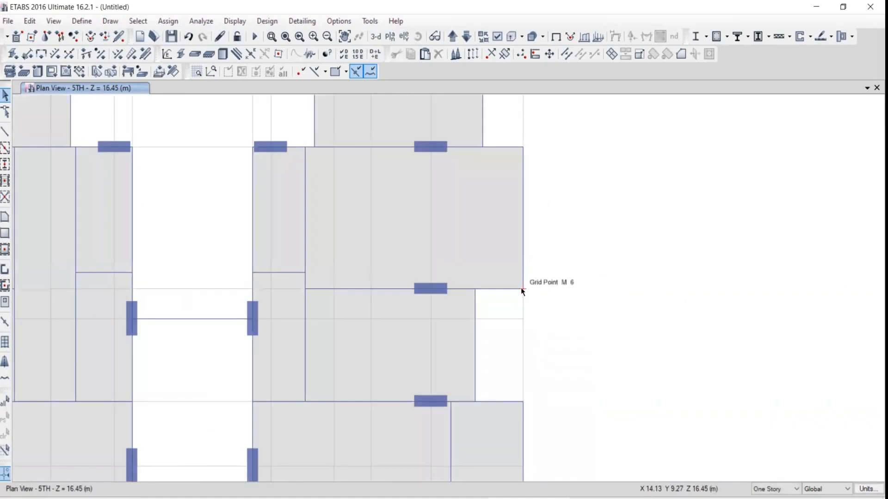
{"action": "left_click", "coordinate": [522, 288]}
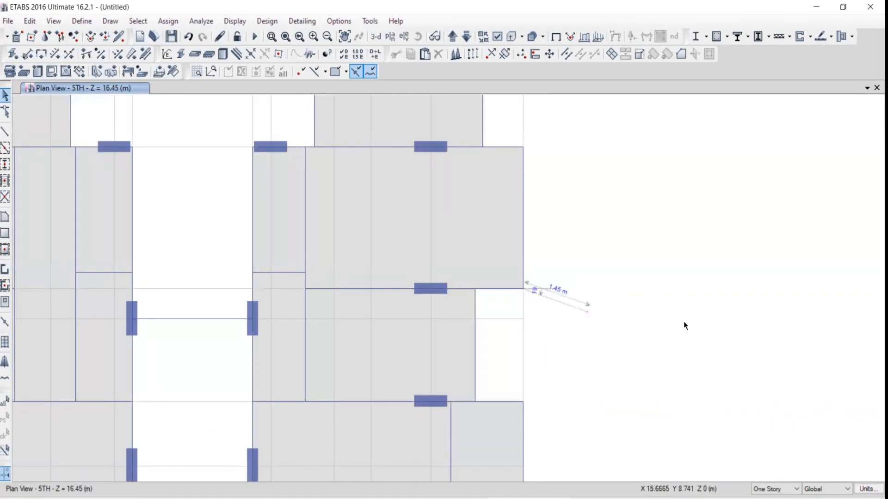
{"action": "left_click", "coordinate": [523, 148]}
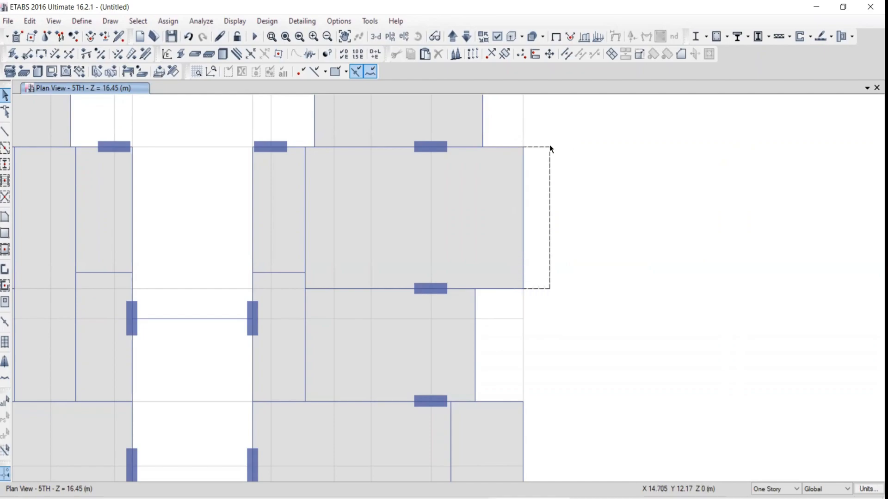
{"action": "left_click", "coordinate": [549, 147]}
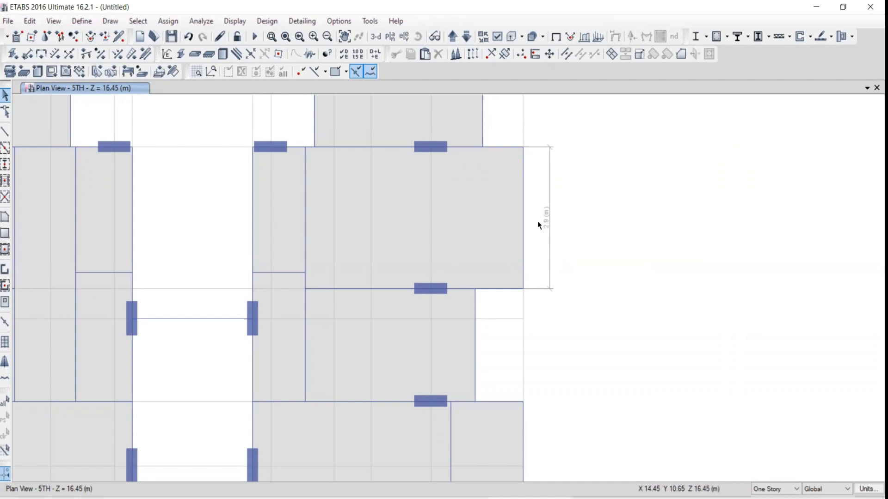
- Preview lengths from grid point M 6 with another dimension line, and leave the command without placing it
{"action": "left_click", "coordinate": [109, 21]}
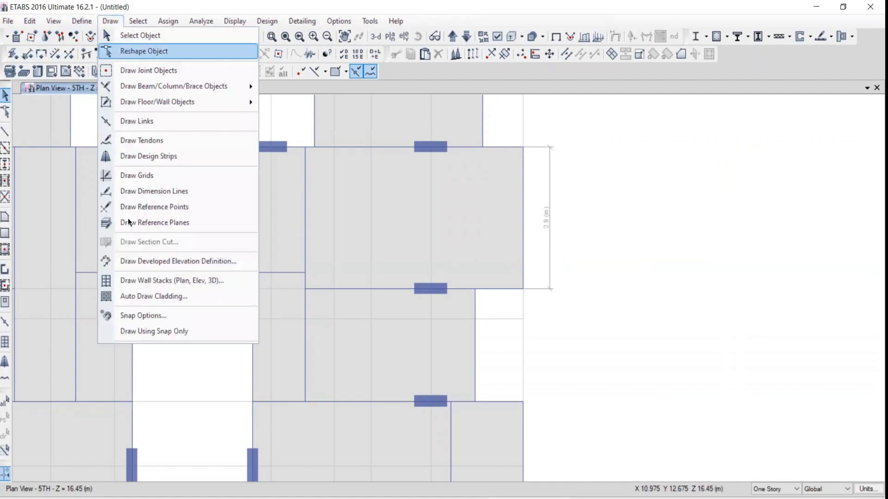
{"action": "left_click", "coordinate": [143, 192]}
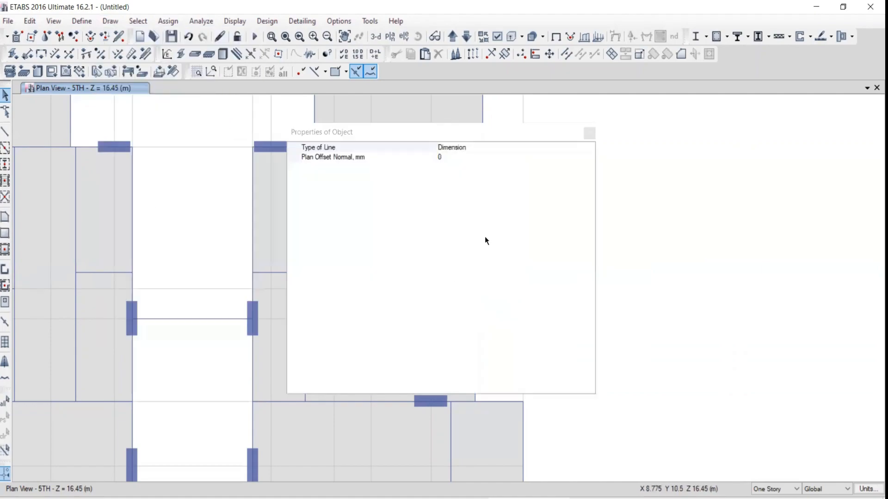
{"action": "left_click", "coordinate": [590, 138]}
{"action": "left_click", "coordinate": [522, 288]}
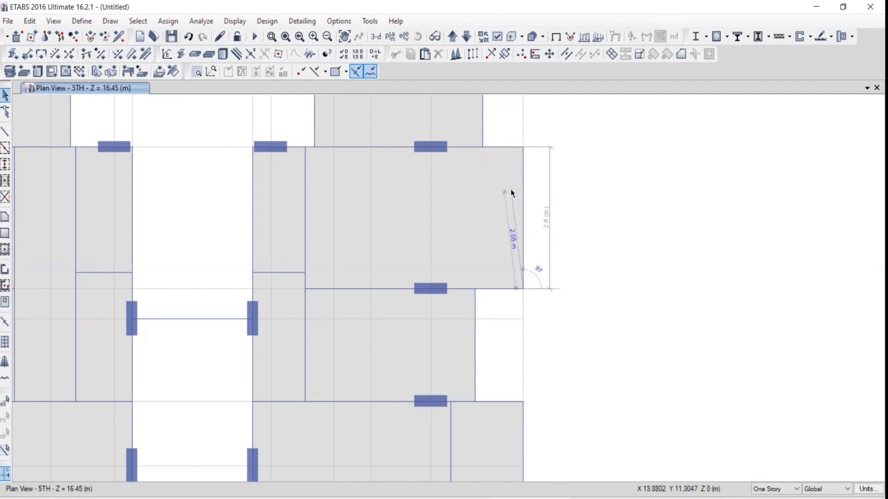
{"action": "key", "text": "Escape"}
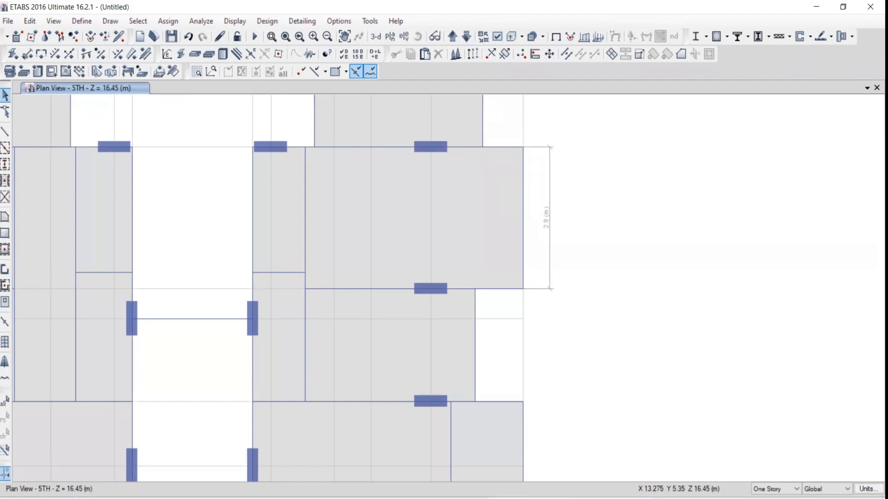
- Select the topic "Appearance or removal of global axis" in the IMPORTANT COMMANDS PDF, and return to ETABS
{"action": "left_click", "coordinate": [610, 498]}
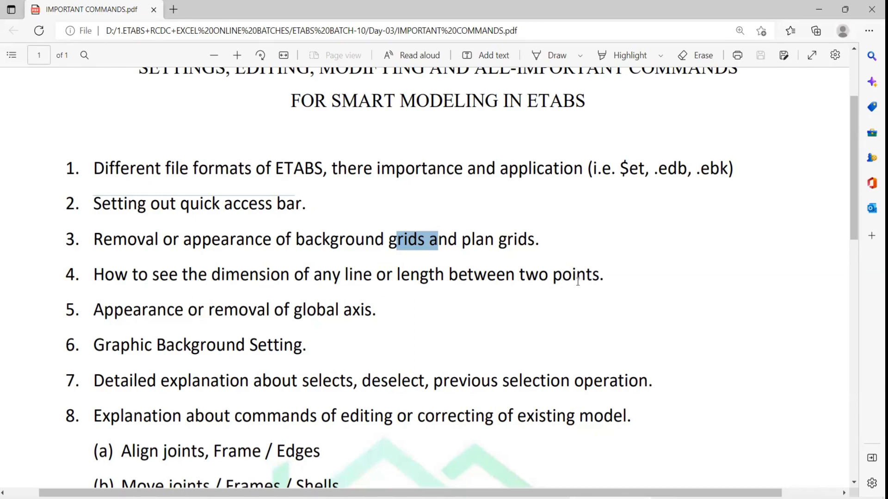
{"action": "left_click_drag", "start_coordinate": [94, 310], "coordinate": [382, 319]}
{"action": "key", "text": "alt+Tab"}
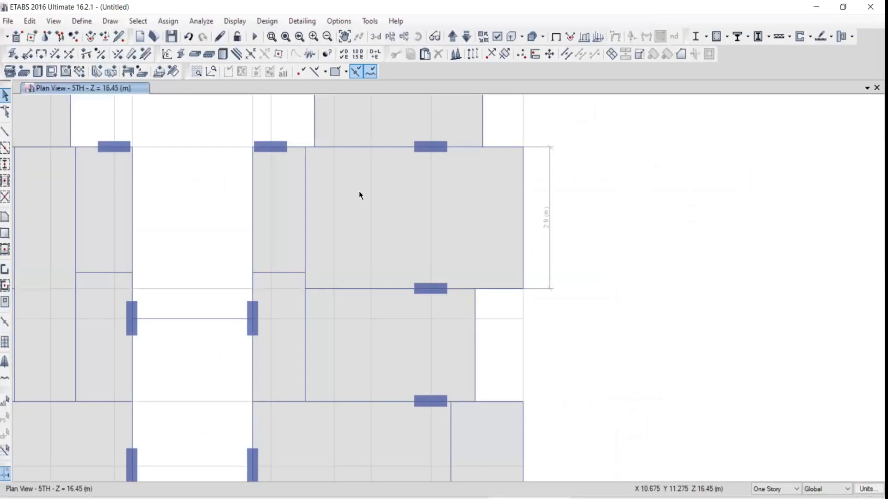
- Switch from the 5TH plan to the 3-D view and hide the grid system with Set Grid System Visibility
{"action": "scroll", "coordinate": [354, 204], "scroll_direction": "down", "scroll_amount": 8}
{"action": "left_click", "coordinate": [375, 37]}
{"action": "middle_click_drag", "start_coordinate": [287, 257], "coordinate": [201, 130]}
{"action": "scroll", "coordinate": [361, 302], "scroll_direction": "up", "scroll_amount": 5}
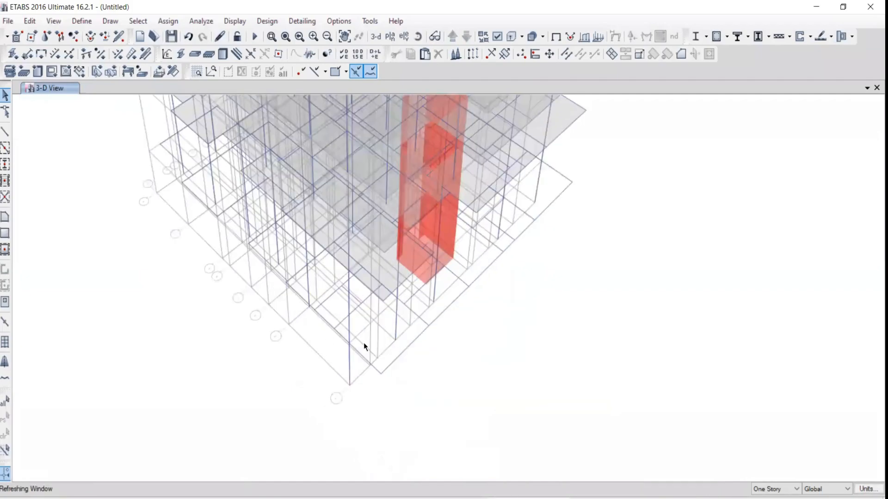
{"action": "right_click", "coordinate": [158, 301]}
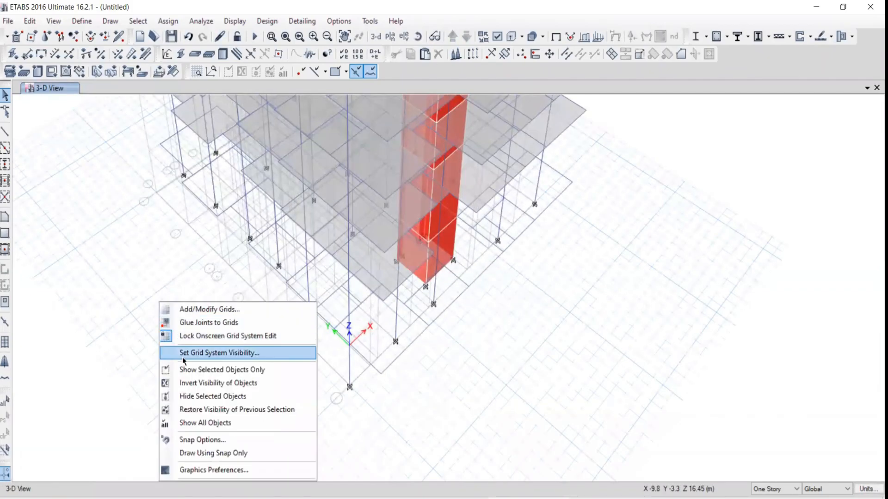
{"action": "scroll", "coordinate": [535, 256], "scroll_direction": "down", "scroll_amount": 5}
{"action": "middle_click_drag", "start_coordinate": [463, 189], "coordinate": [415, 273]}
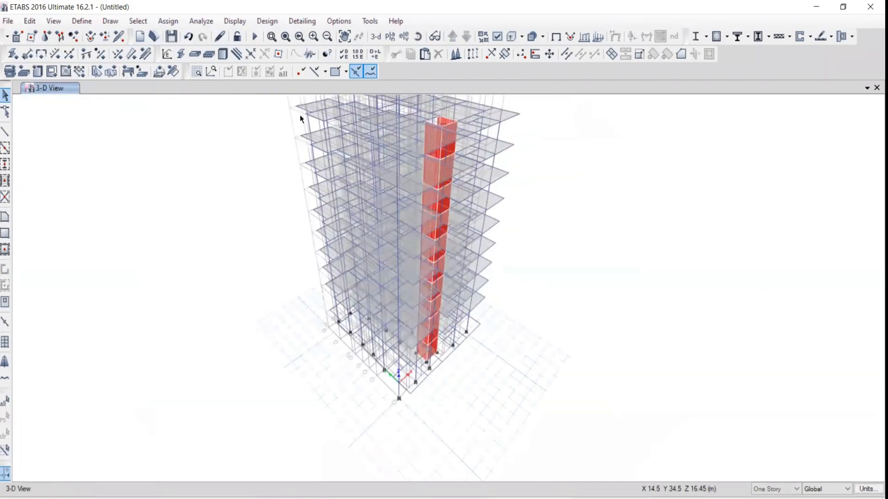
{"action": "right_click", "coordinate": [175, 176]}
{"action": "left_click", "coordinate": [193, 228]}
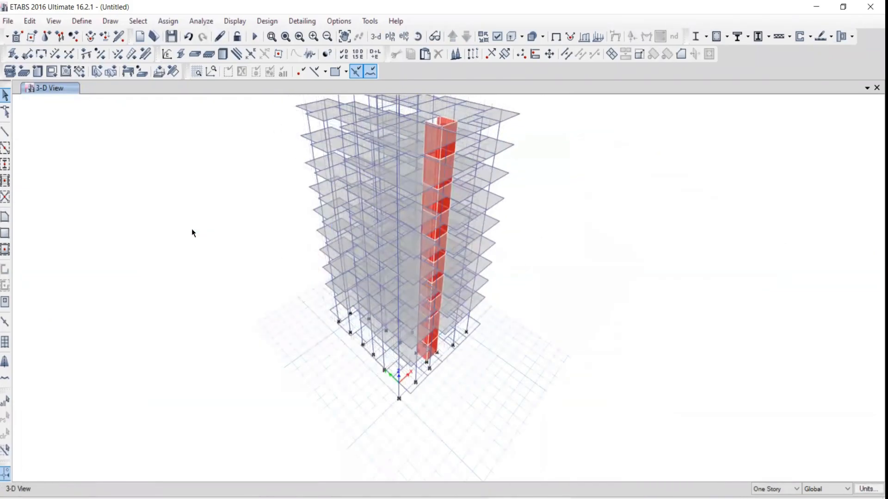
- Hide and show the global axes at the building's base in the 3-D view with Show Axes
{"action": "scroll", "coordinate": [397, 396], "scroll_direction": "up", "scroll_amount": 3}
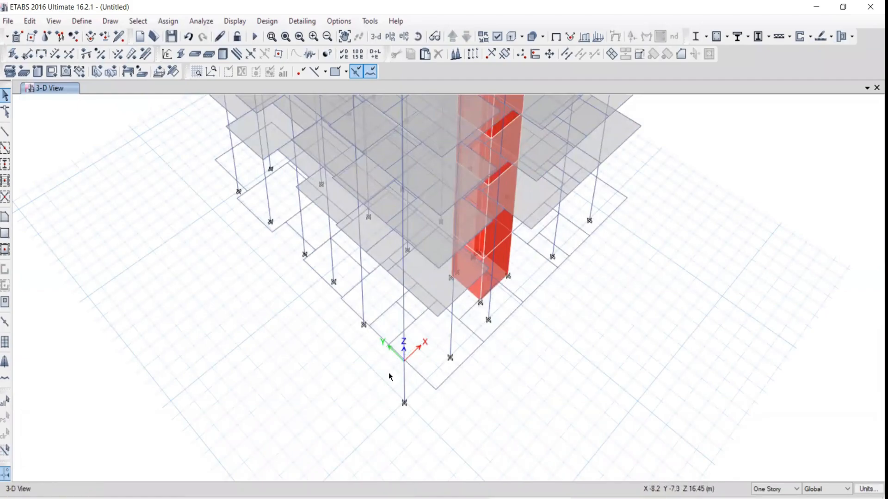
{"action": "left_click", "coordinate": [54, 21]}
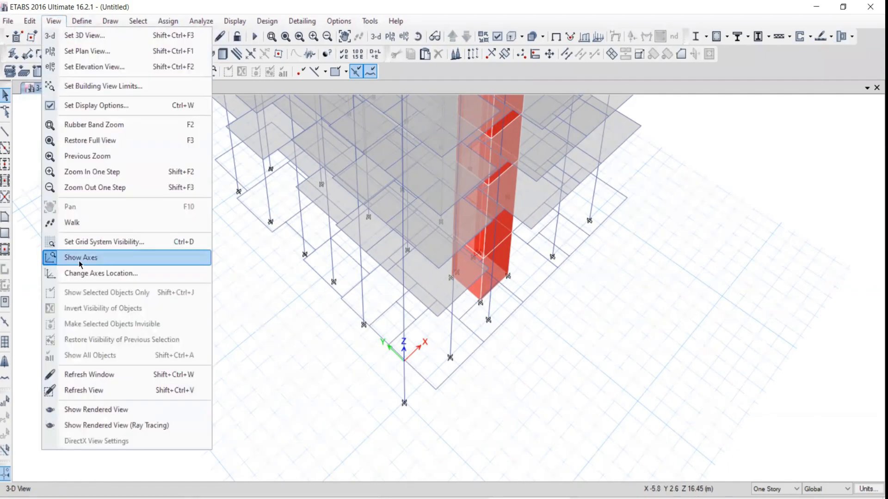
{"action": "left_click", "coordinate": [73, 259]}
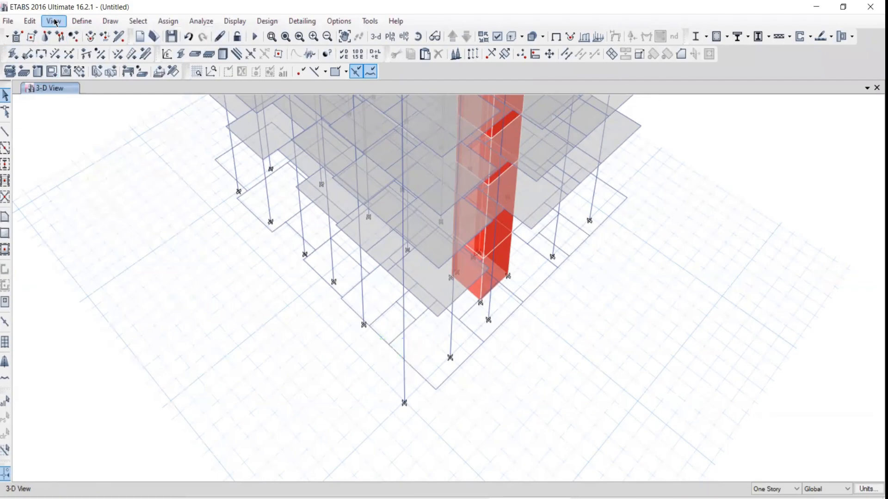
{"action": "left_click", "coordinate": [54, 22]}
{"action": "left_click", "coordinate": [73, 257]}
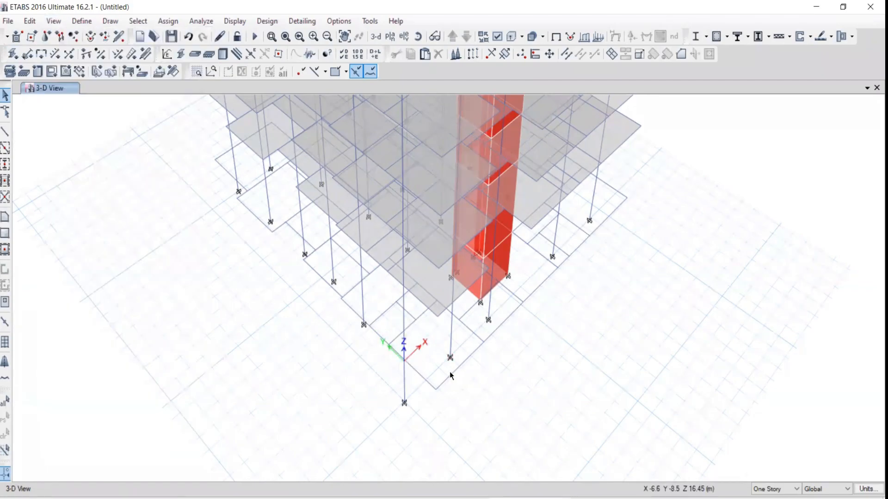
{"action": "left_click", "coordinate": [54, 21]}
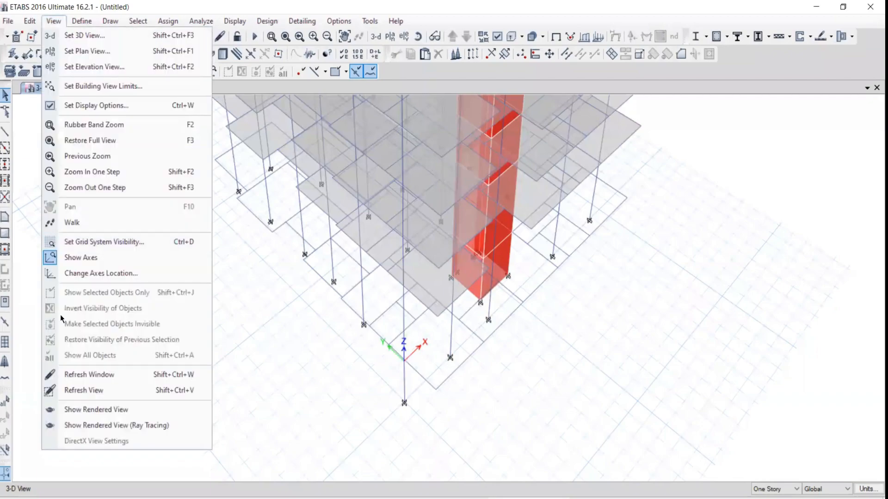
{"action": "left_click", "coordinate": [74, 257]}
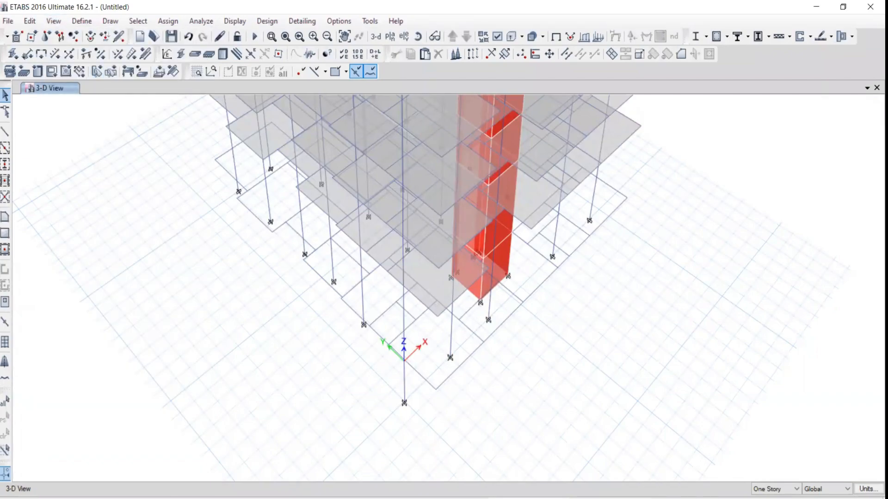
- Select the topic "Graphic Background Setting" in the IMPORTANT COMMANDS PDF, and return to ETABS
{"action": "left_click", "coordinate": [571, 491]}
{"action": "left_click_drag", "start_coordinate": [312, 349], "coordinate": [86, 343]}
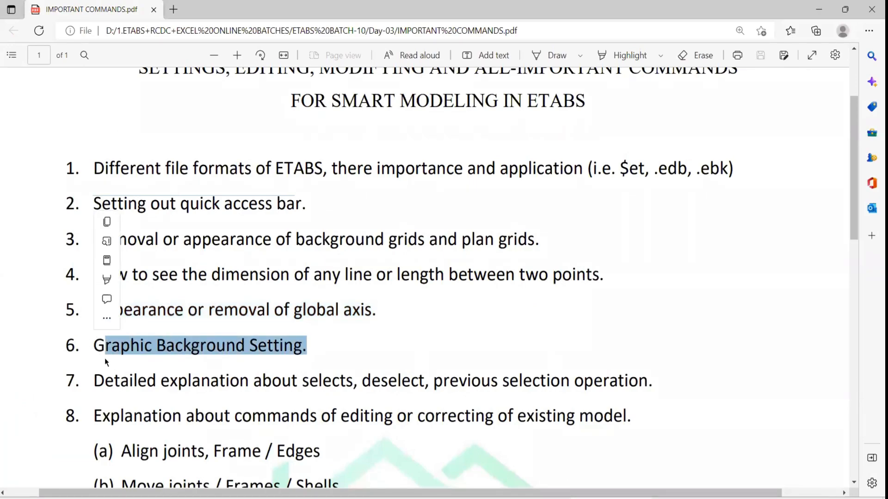
{"action": "left_click", "coordinate": [97, 353]}
- Set the Walls display color to light pink (255, 128, 255) and inspect the walls in the 3-D view
{"action": "middle_click_drag", "start_coordinate": [353, 222], "coordinate": [356, 399]}
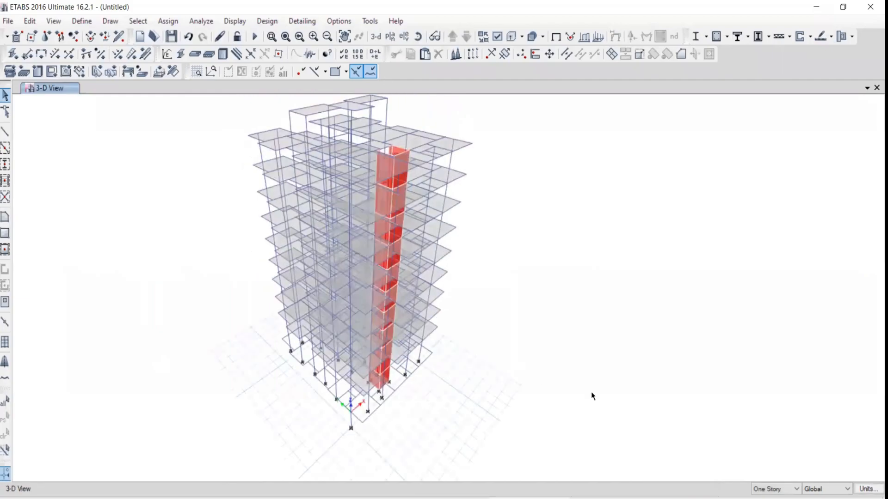
{"action": "left_click", "coordinate": [331, 21]}
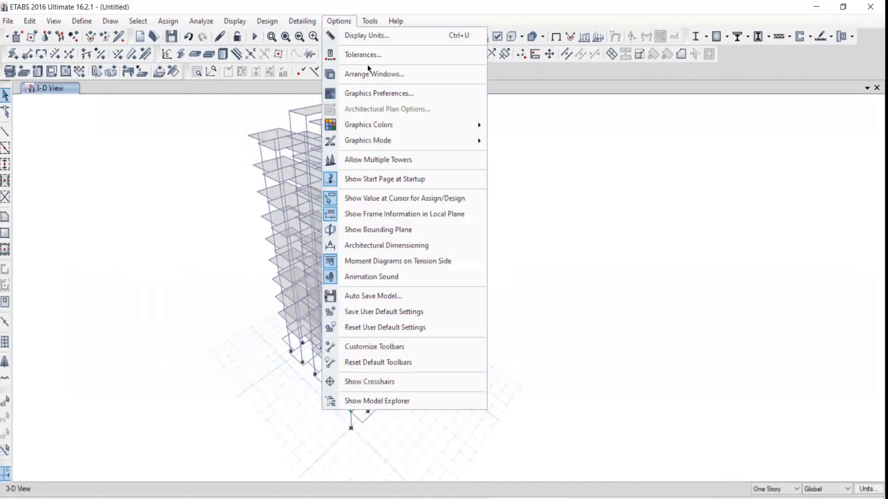
{"action": "mouse_move", "coordinate": [371, 124]}
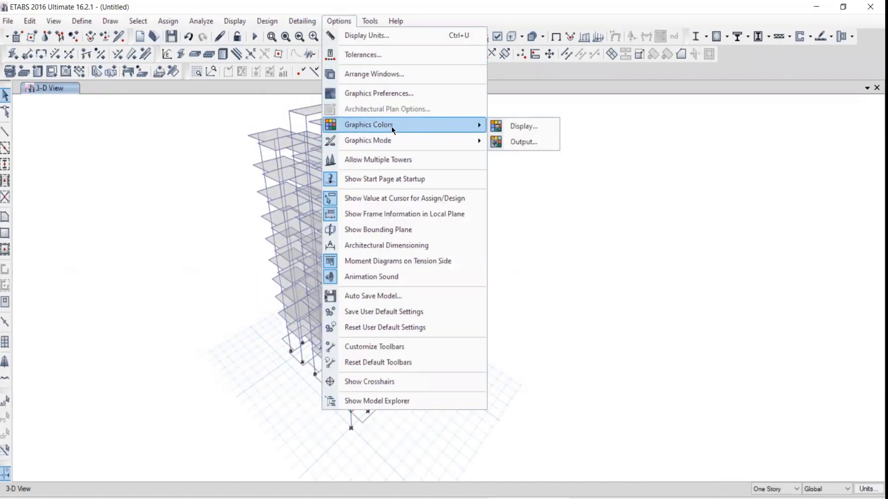
{"action": "left_click", "coordinate": [500, 129]}
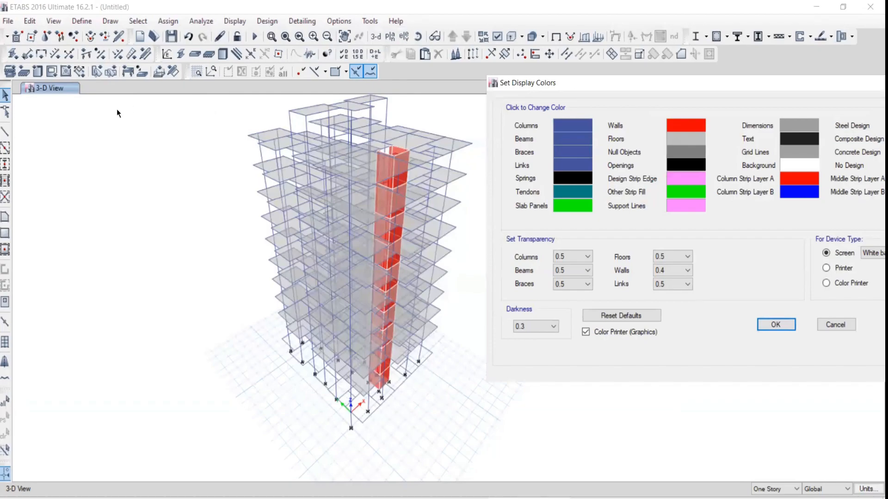
{"action": "left_click_drag", "start_coordinate": [699, 89], "coordinate": [646, 50]}
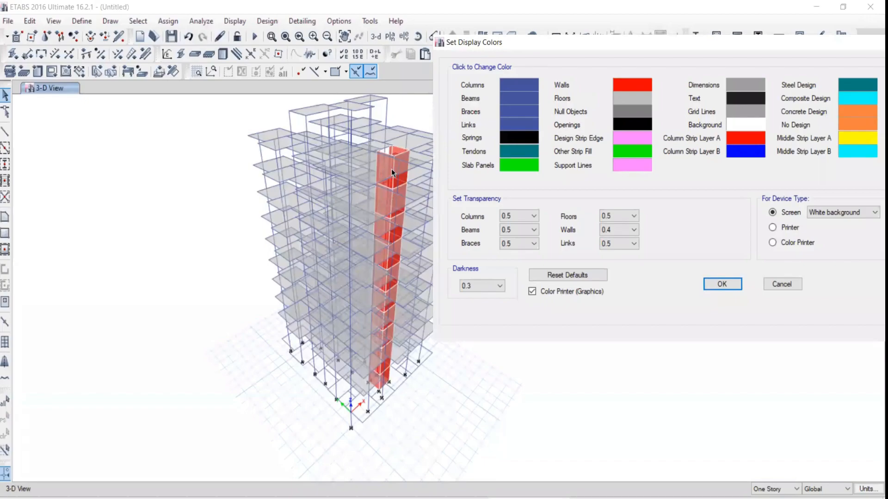
{"action": "left_click", "coordinate": [635, 85]}
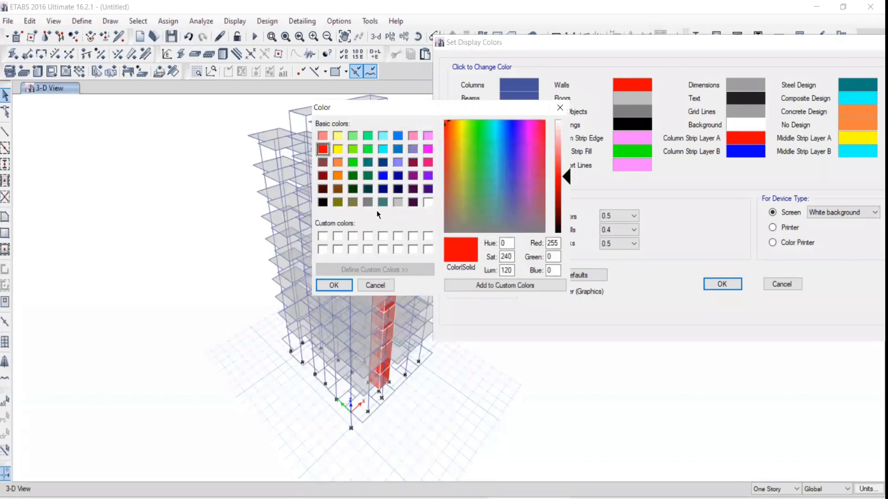
{"action": "left_click", "coordinate": [428, 136]}
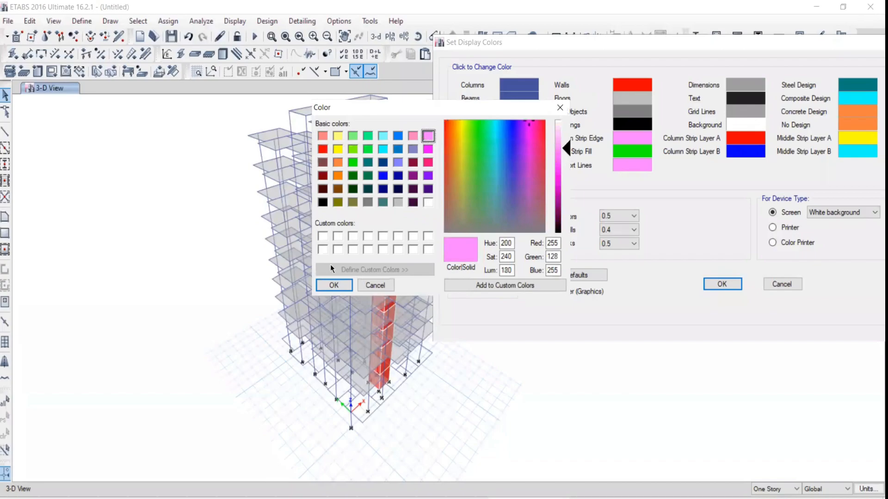
{"action": "left_click", "coordinate": [333, 285]}
{"action": "left_click", "coordinate": [720, 284]}
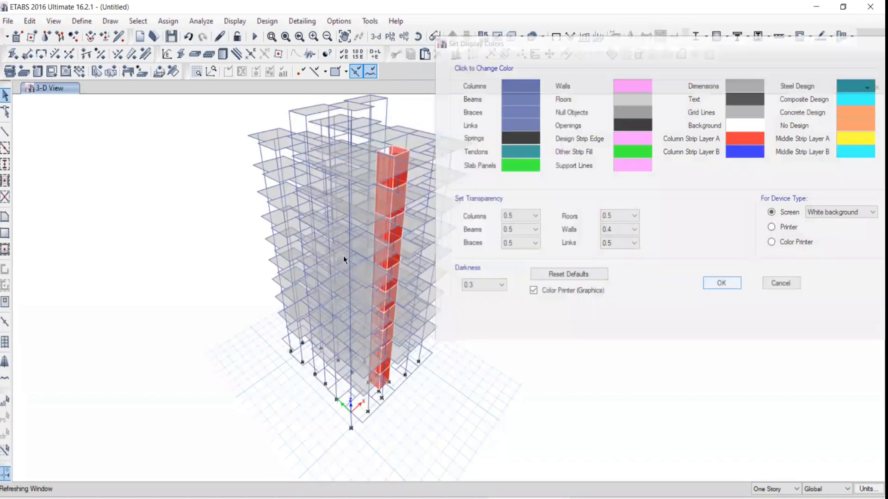
{"action": "scroll", "coordinate": [424, 255], "scroll_direction": "up", "scroll_amount": 5}
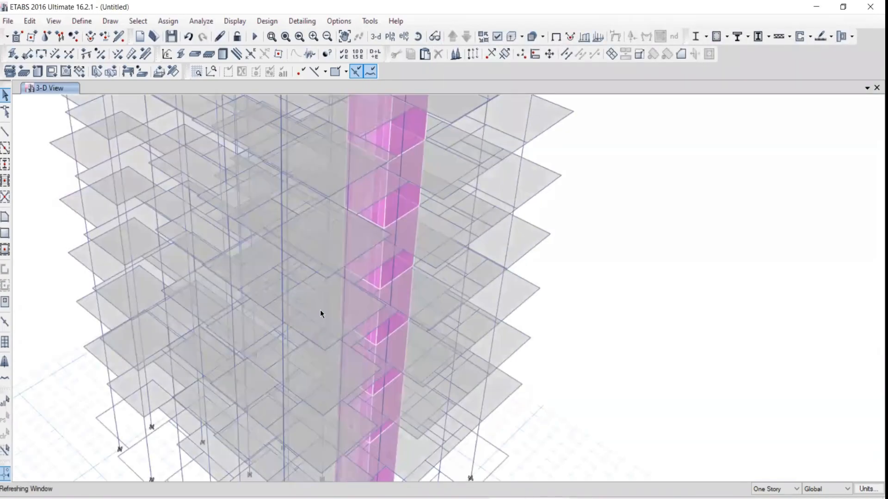
{"action": "scroll", "coordinate": [363, 300], "scroll_direction": "down", "scroll_amount": 3}
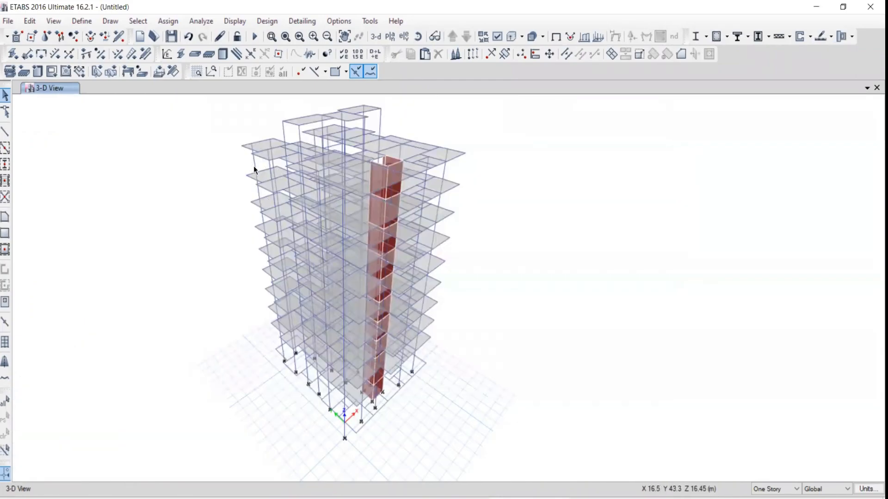
- Set the Columns display color to red (255, 0, 0) and apply it to the 3-D view
{"action": "left_click", "coordinate": [333, 23]}
{"action": "mouse_move", "coordinate": [444, 123]}
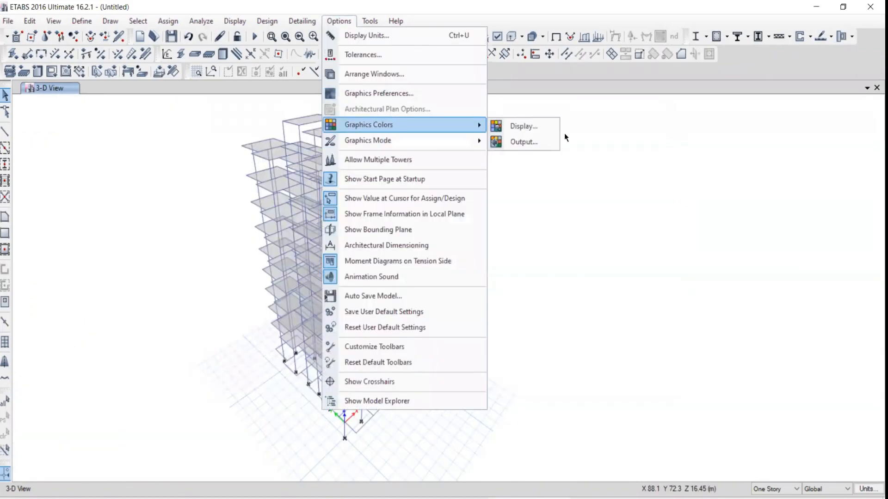
{"action": "left_click", "coordinate": [506, 126]}
{"action": "left_click", "coordinate": [283, 144]}
{"action": "left_click", "coordinate": [323, 149]}
{"action": "left_click", "coordinate": [494, 344]}
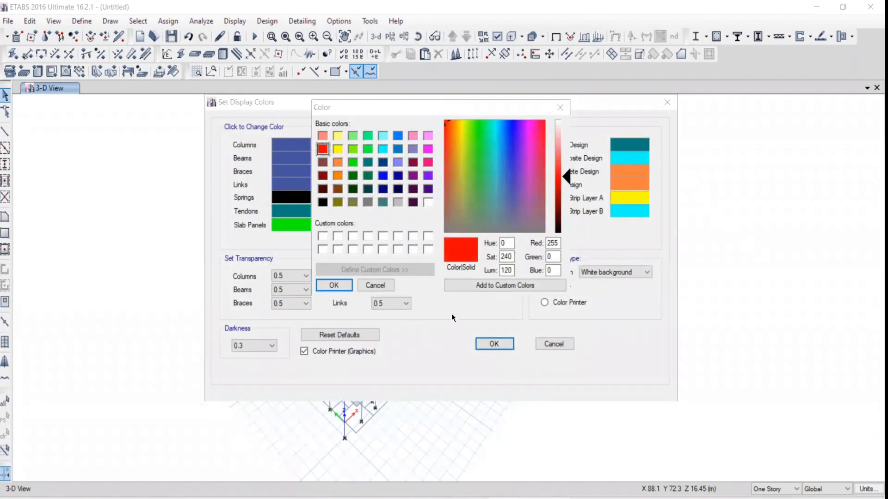
{"action": "left_click", "coordinate": [333, 286]}
{"action": "left_click", "coordinate": [494, 344]}
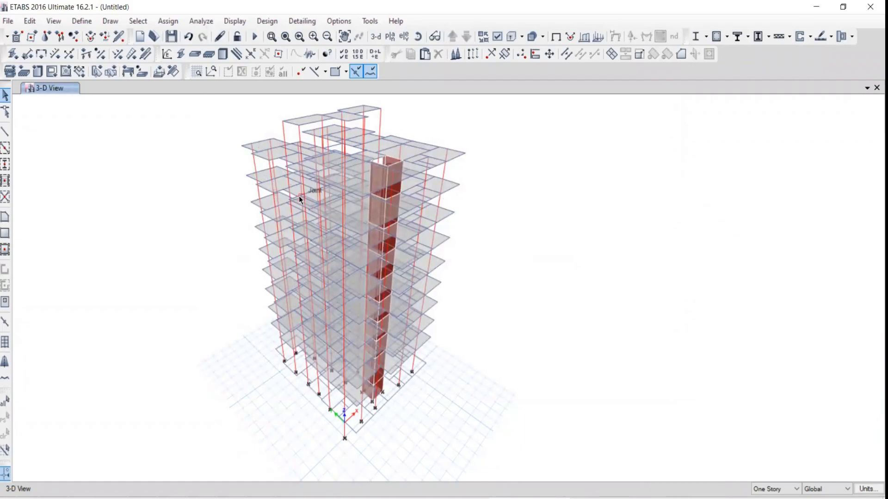
- Reset the display colors to their defaults and apply the Black Background scheme for the screen
{"action": "left_click", "coordinate": [339, 20]}
{"action": "mouse_move", "coordinate": [363, 126]}
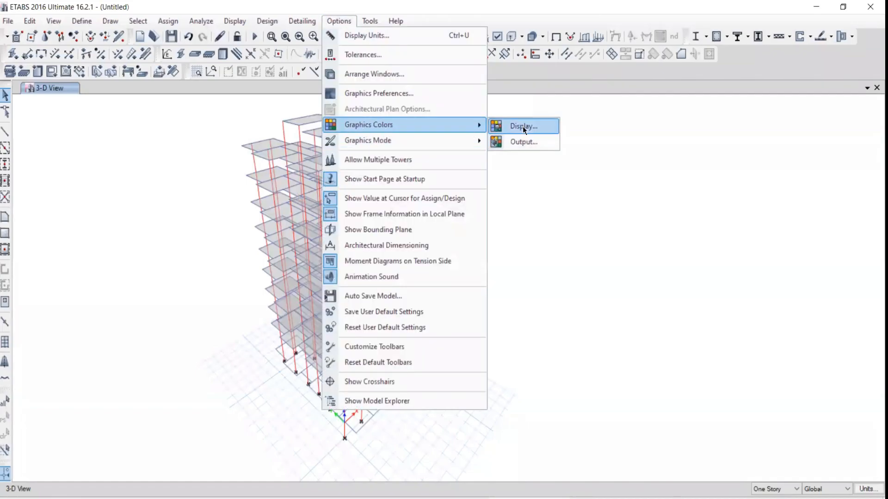
{"action": "left_click", "coordinate": [523, 124]}
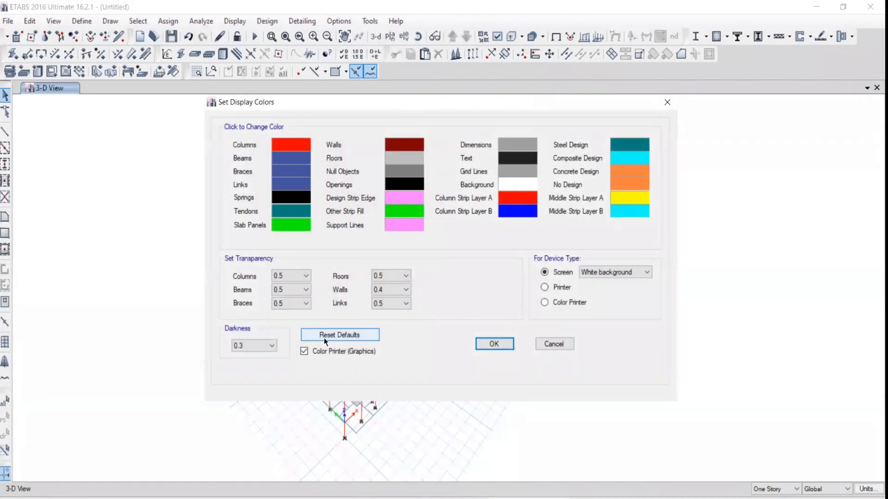
{"action": "left_click", "coordinate": [324, 338]}
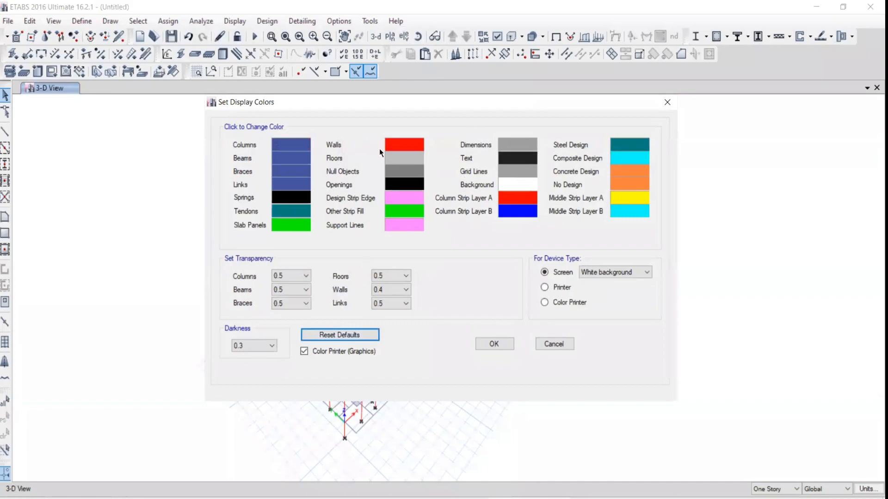
{"action": "left_click_drag", "start_coordinate": [389, 99], "coordinate": [629, 46]}
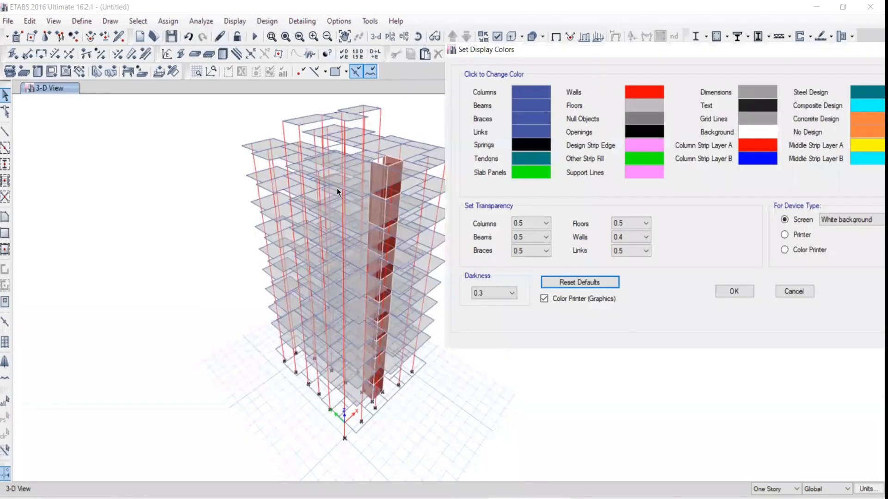
{"action": "left_click_drag", "start_coordinate": [696, 45], "coordinate": [660, 49]}
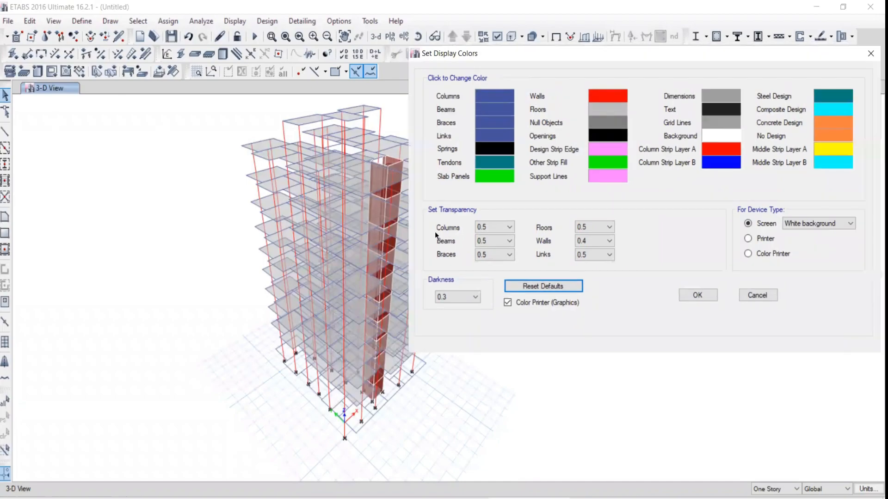
{"action": "left_click", "coordinate": [805, 223]}
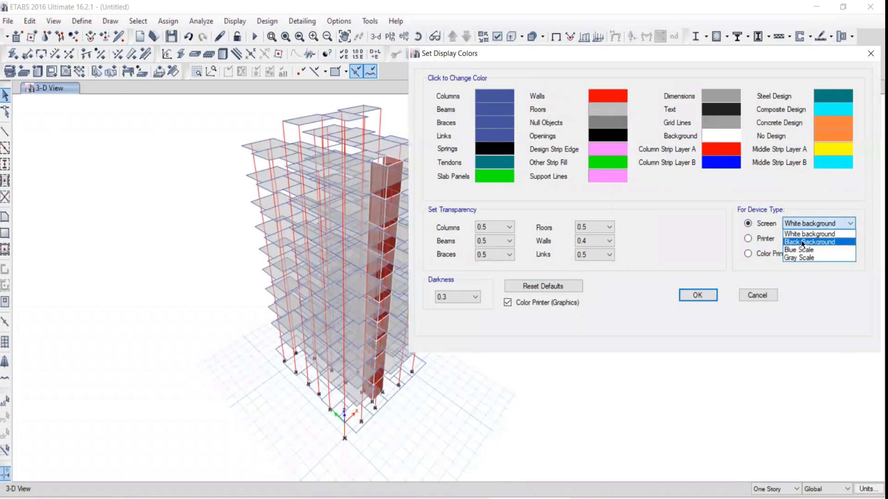
{"action": "left_click", "coordinate": [832, 238]}
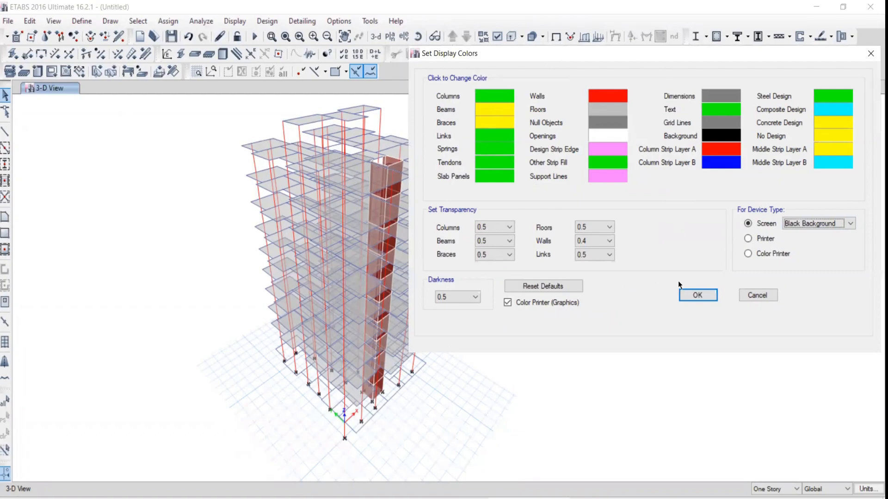
{"action": "left_click", "coordinate": [698, 296]}
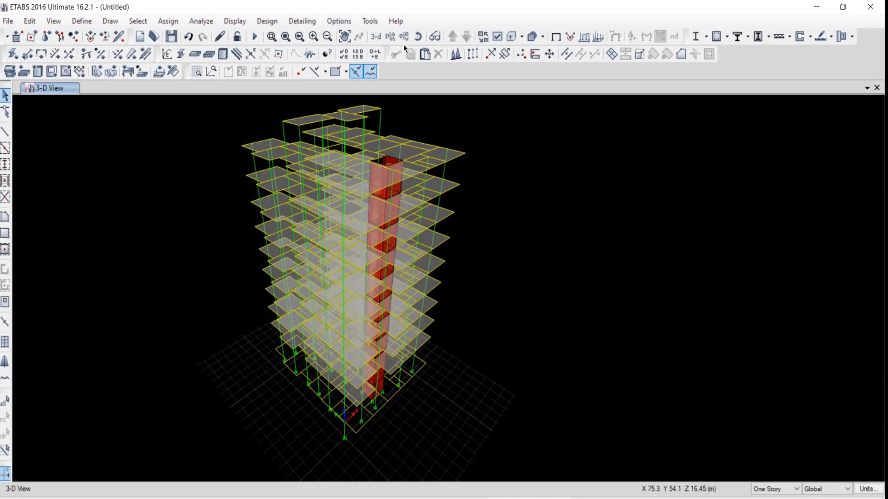
- Set the Walls display color to cyan (0, 255, 255) for the Black Background scheme and apply it
{"action": "left_click", "coordinate": [339, 21]}
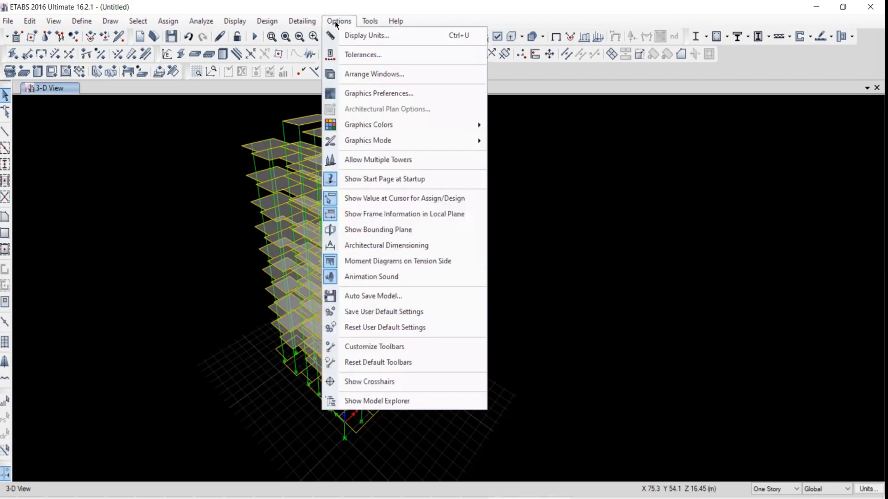
{"action": "mouse_move", "coordinate": [361, 125]}
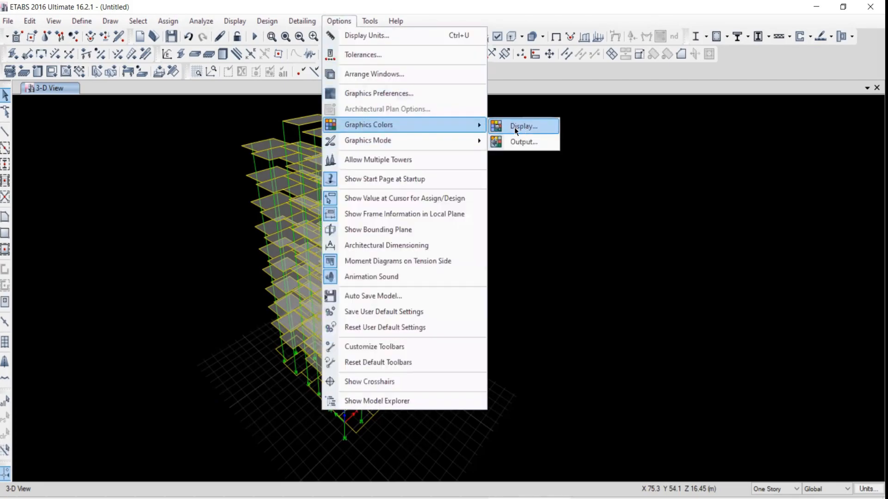
{"action": "left_click", "coordinate": [515, 126]}
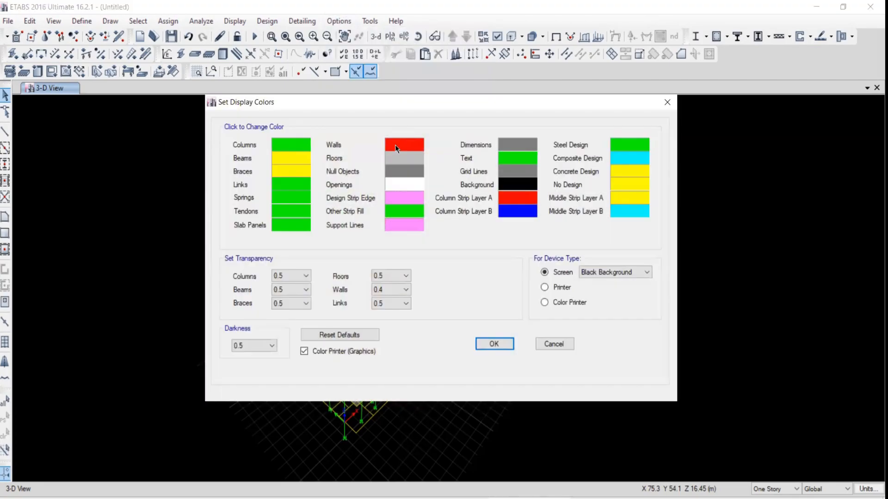
{"action": "left_click", "coordinate": [395, 144]}
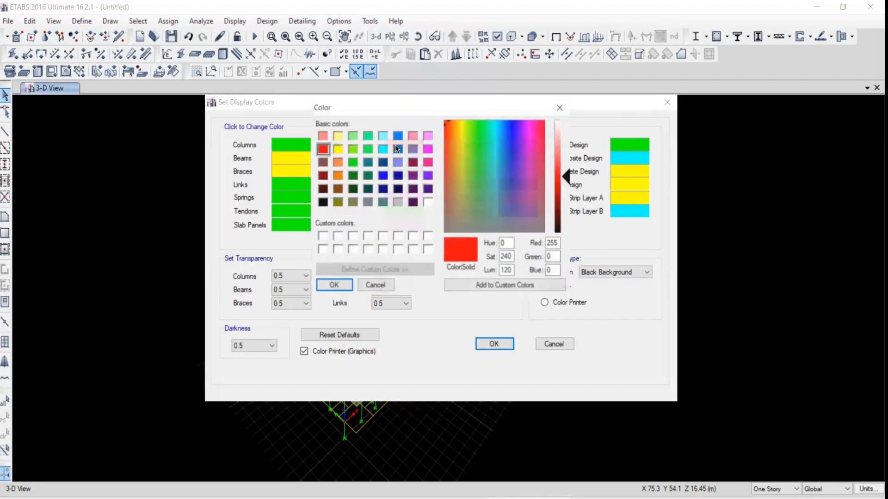
{"action": "left_click", "coordinate": [384, 149]}
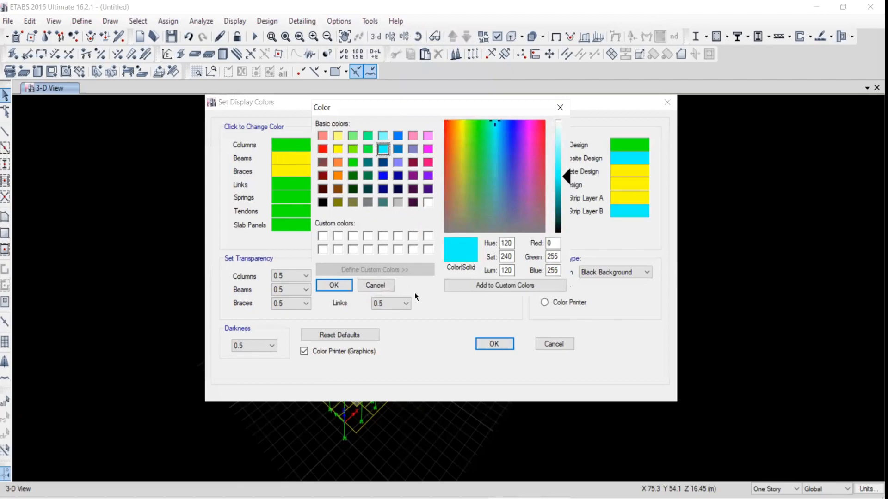
{"action": "left_click", "coordinate": [337, 287]}
{"action": "left_click", "coordinate": [492, 343]}
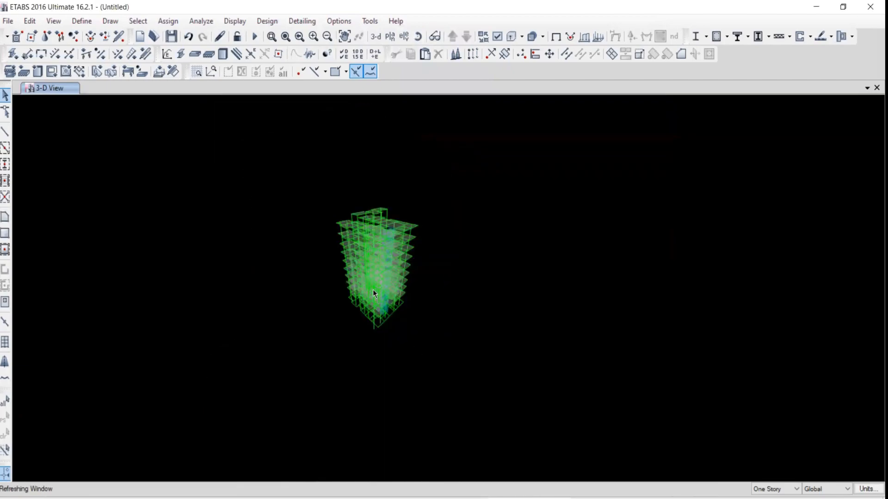
- Preview the Printer and Color Printer color schemes in Set Display Colors, and close the dialog without applying them
{"action": "left_click", "coordinate": [331, 21]}
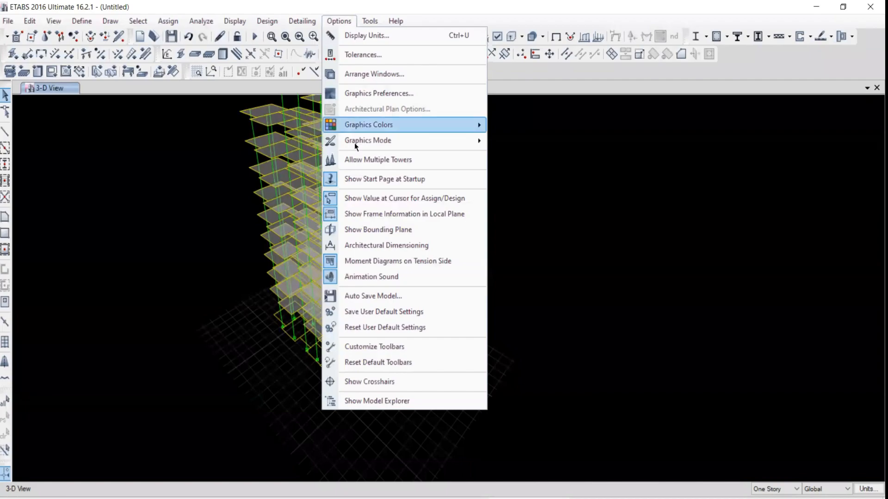
{"action": "mouse_move", "coordinate": [351, 127]}
{"action": "left_click", "coordinate": [518, 124]}
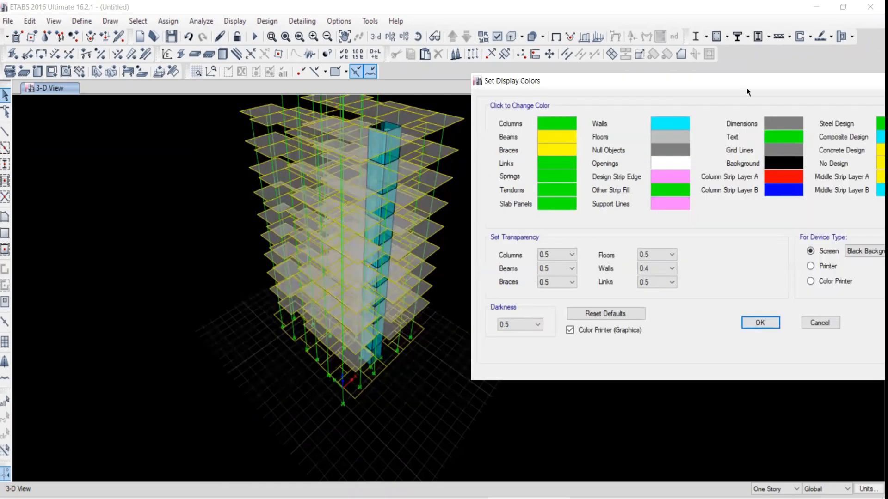
{"action": "left_click_drag", "start_coordinate": [739, 82], "coordinate": [694, 82]}
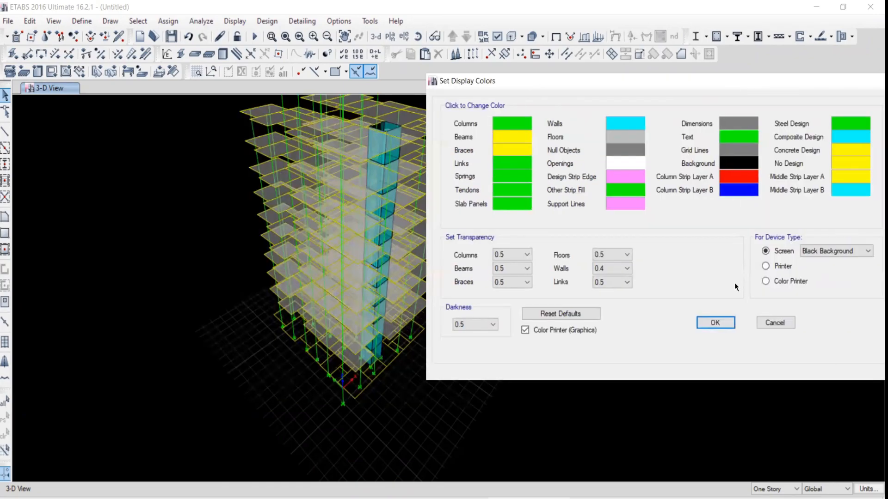
{"action": "left_click", "coordinate": [766, 267]}
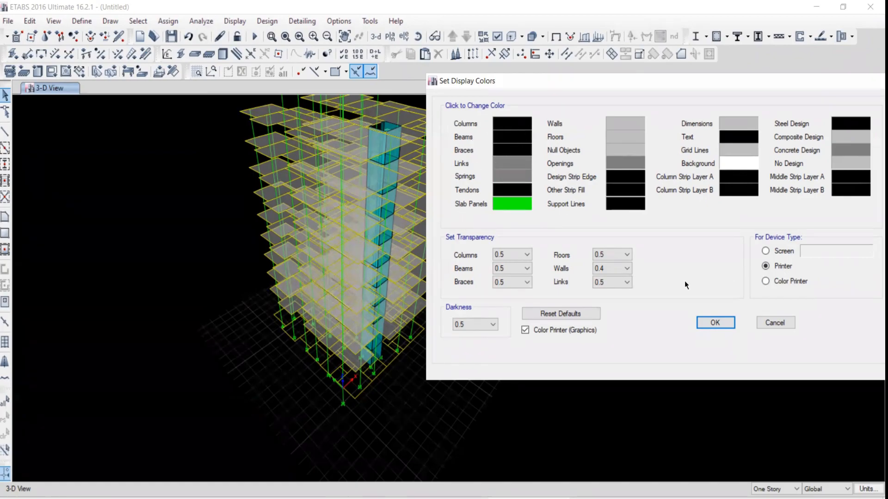
{"action": "left_click", "coordinate": [768, 283]}
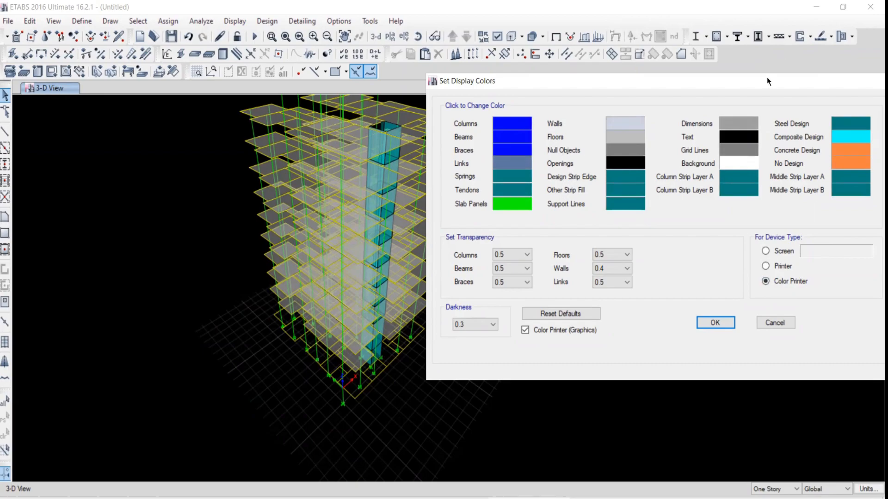
{"action": "left_click_drag", "start_coordinate": [731, 83], "coordinate": [609, 102]}
{"action": "left_click", "coordinate": [767, 100]}
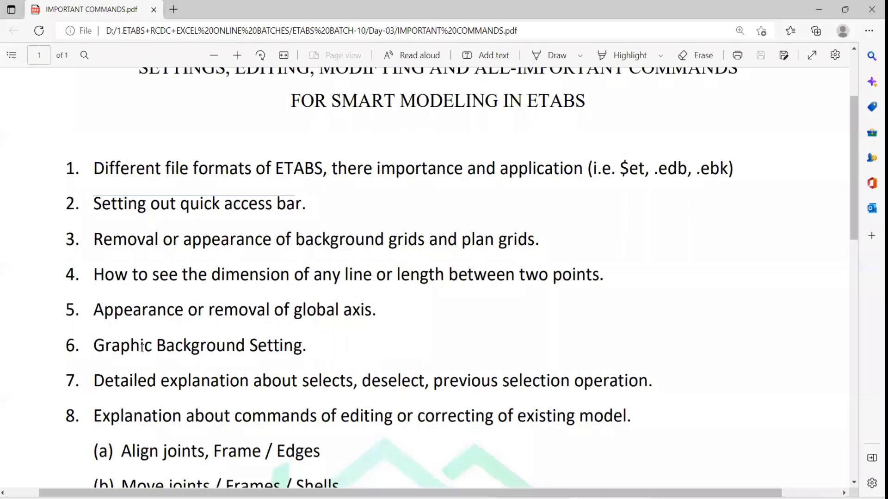
- Switch to the IMPORTANT COMMANDS PDF and select the "Graphic Background Setting" topic, followed by the select and deselect wording in topic 7
{"action": "left_click_drag", "start_coordinate": [105, 346], "coordinate": [308, 347]}
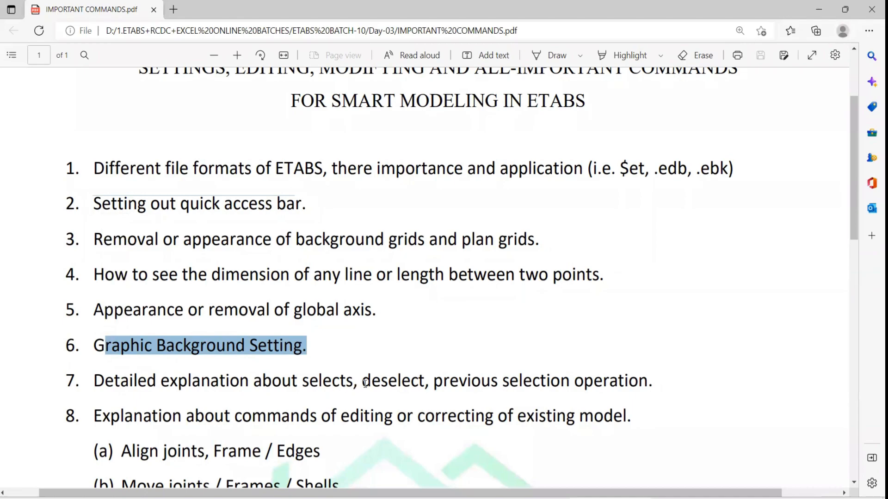
{"action": "left_click_drag", "start_coordinate": [370, 384], "coordinate": [317, 385]}
{"action": "left_click_drag", "start_coordinate": [428, 385], "coordinate": [390, 385]}
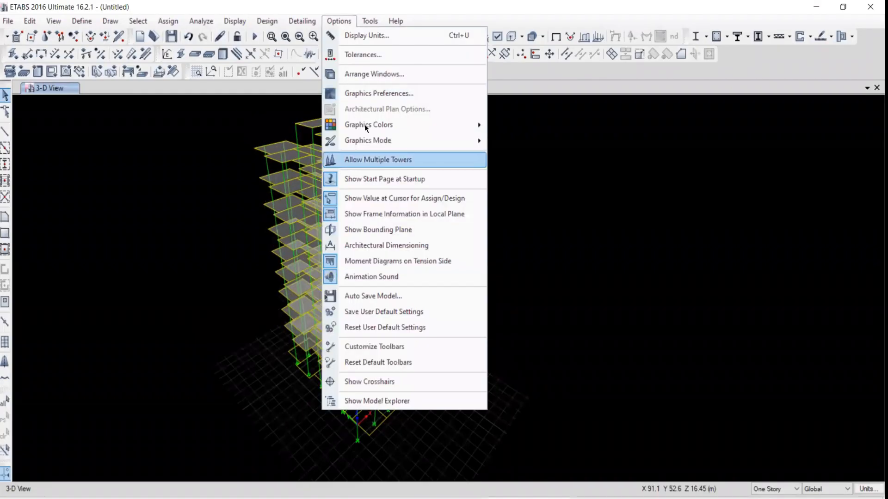
- Reset the display colors to their defaults and apply the White background scheme for the screen
{"action": "mouse_move", "coordinate": [363, 124]}
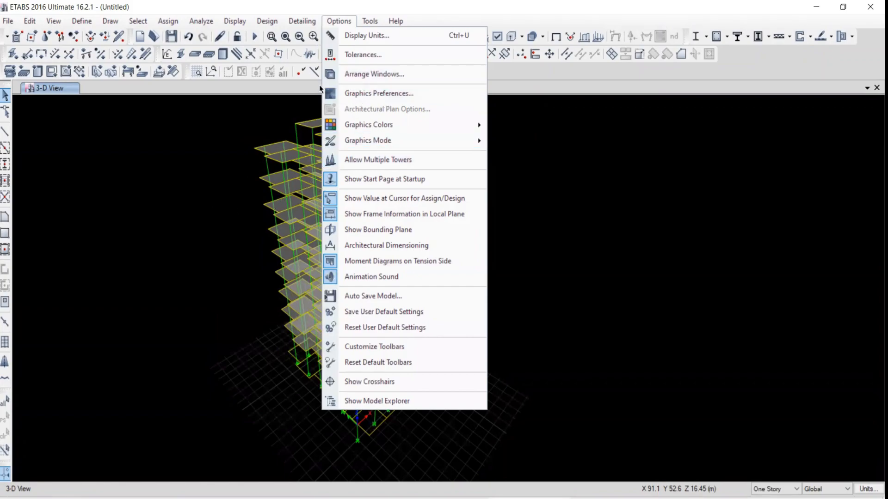
{"action": "left_click", "coordinate": [385, 94]}
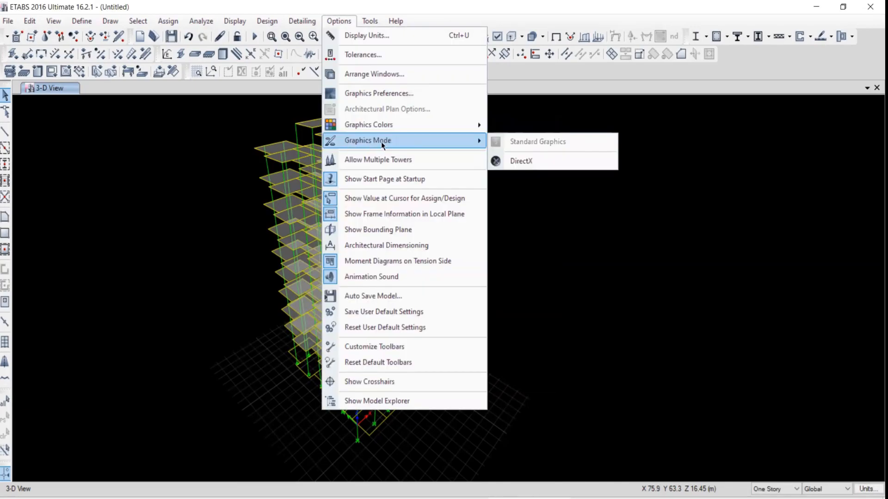
{"action": "mouse_move", "coordinate": [363, 124]}
{"action": "left_click", "coordinate": [507, 142]}
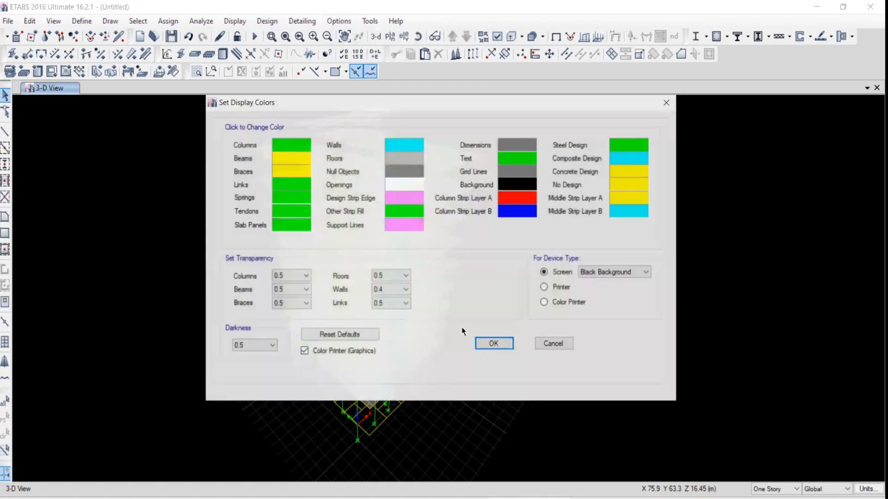
{"action": "left_click", "coordinate": [338, 334]}
{"action": "left_click", "coordinate": [624, 272]}
{"action": "left_click", "coordinate": [601, 282]}
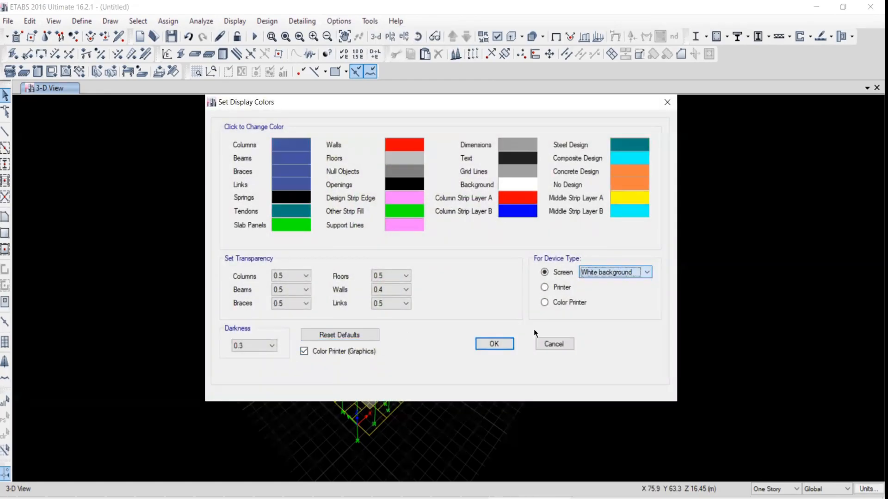
{"action": "left_click", "coordinate": [494, 342]}
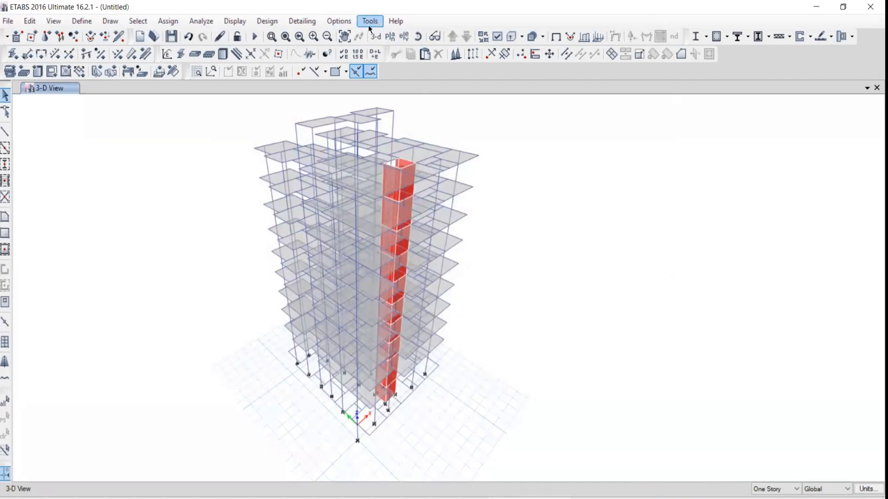
- Switch the graphics mode to DirectX
{"action": "left_click", "coordinate": [340, 21]}
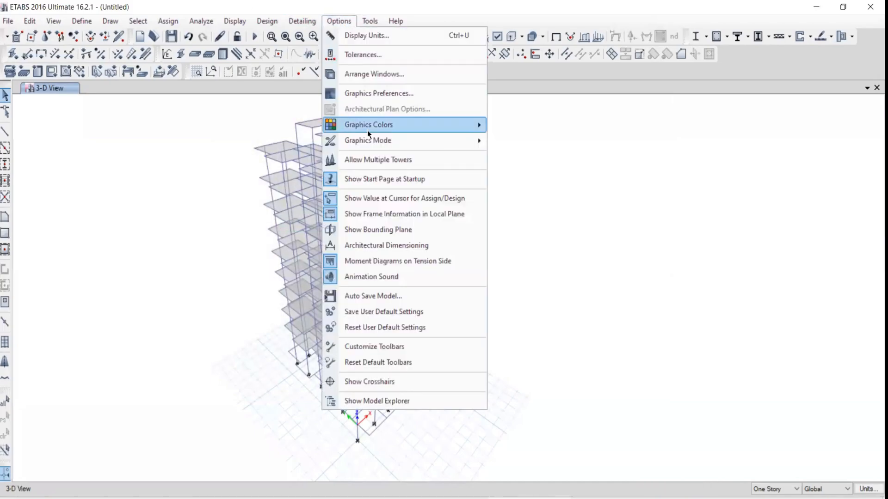
{"action": "mouse_move", "coordinate": [480, 142]}
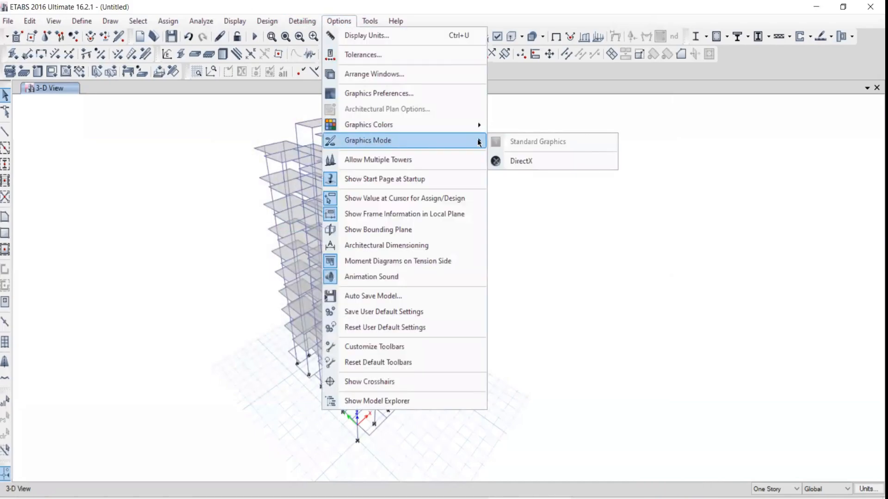
{"action": "left_click", "coordinate": [524, 160]}
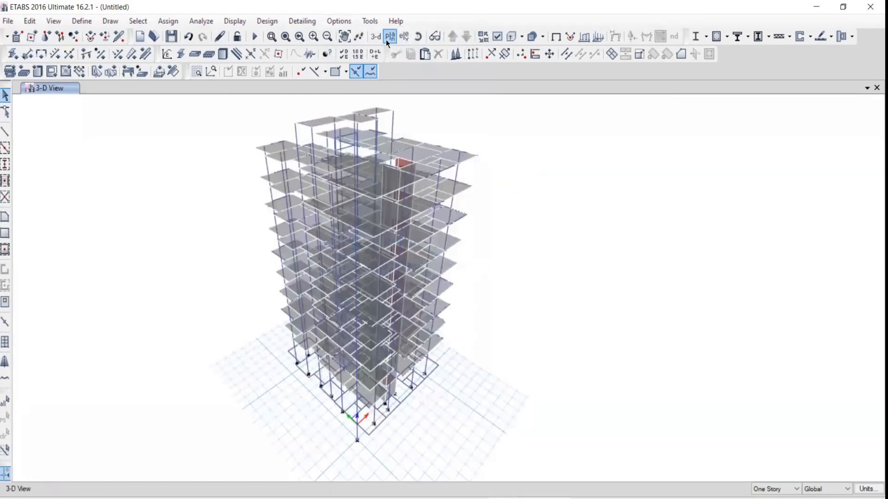
- Show the plan view of the 5TH story level
{"action": "left_click", "coordinate": [390, 37]}
{"action": "left_click", "coordinate": [399, 255]}
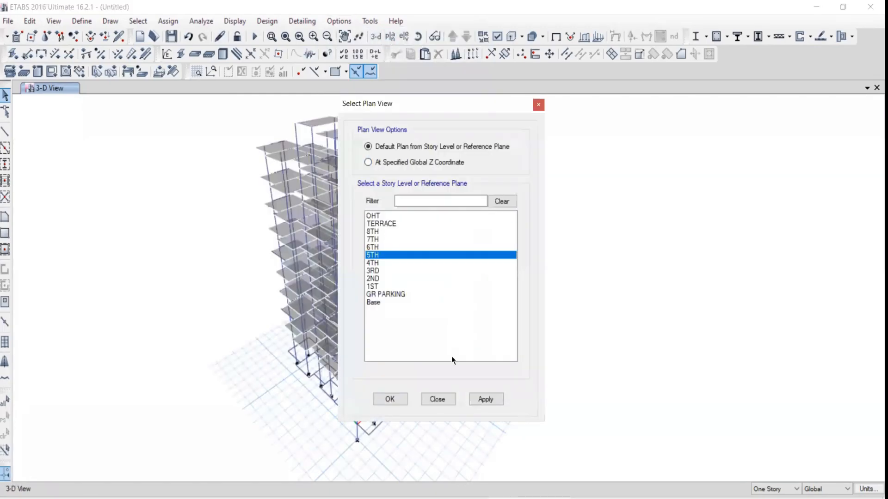
{"action": "left_click", "coordinate": [486, 398]}
{"action": "left_click", "coordinate": [439, 398]}
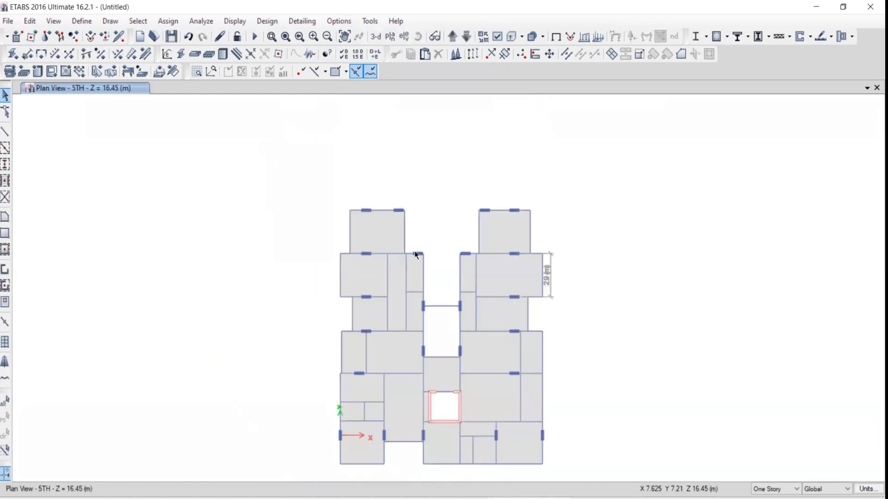
- Window-select the outer corner joint of the 5TH story plan, clear the selection, and window the same corner again
{"action": "scroll", "coordinate": [343, 254], "scroll_direction": "up", "scroll_amount": 3}
{"action": "left_click_drag", "start_coordinate": [301, 215], "coordinate": [342, 254]}
{"action": "scroll", "coordinate": [342, 254], "scroll_direction": "up", "scroll_amount": 6}
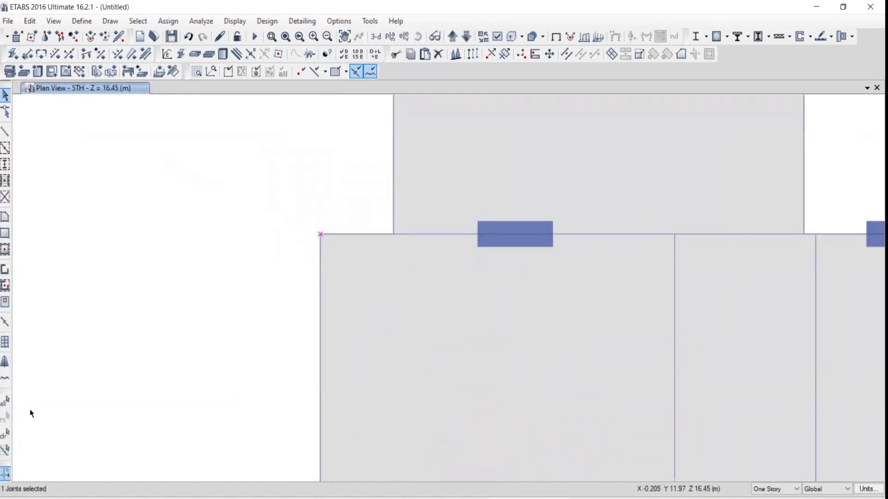
{"action": "left_click", "coordinate": [5, 434]}
{"action": "left_click_drag", "start_coordinate": [271, 192], "coordinate": [341, 262]}
- Return to the 3-D view and set the graphics mode back to Standard Graphics
{"action": "left_click", "coordinate": [375, 36]}
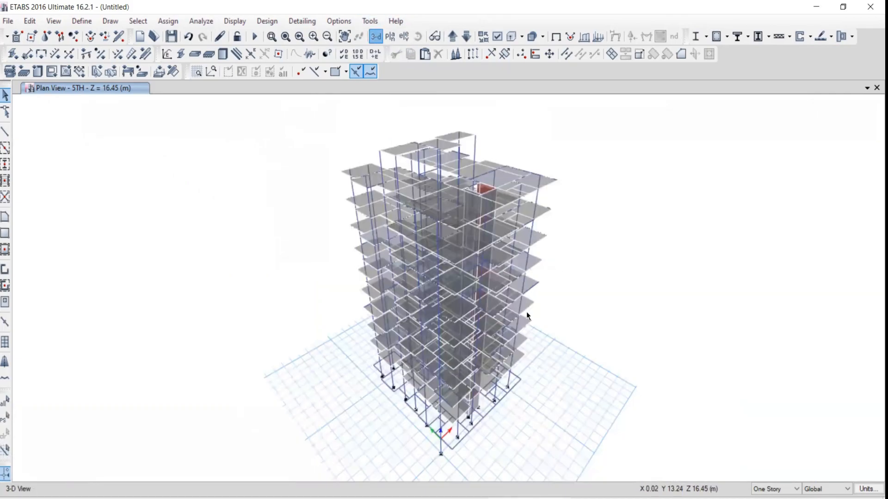
{"action": "middle_click_drag", "start_coordinate": [479, 254], "coordinate": [449, 214]}
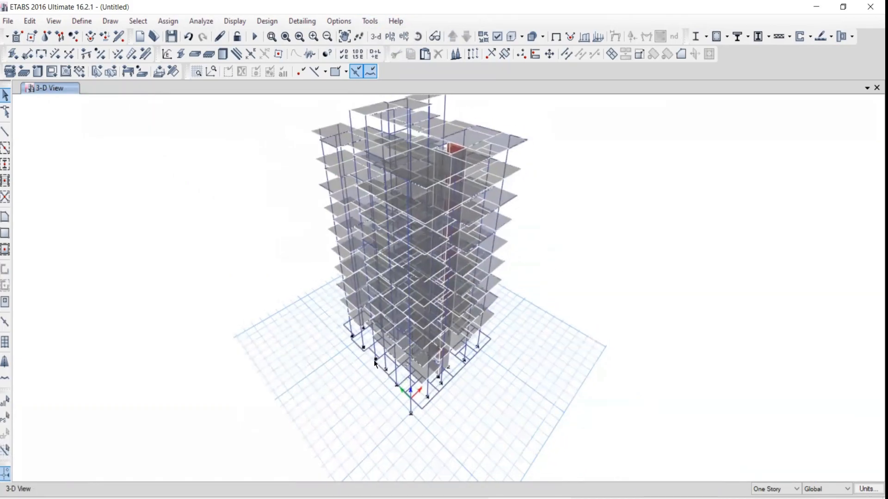
{"action": "middle_click_drag", "start_coordinate": [400, 254], "coordinate": [369, 281]}
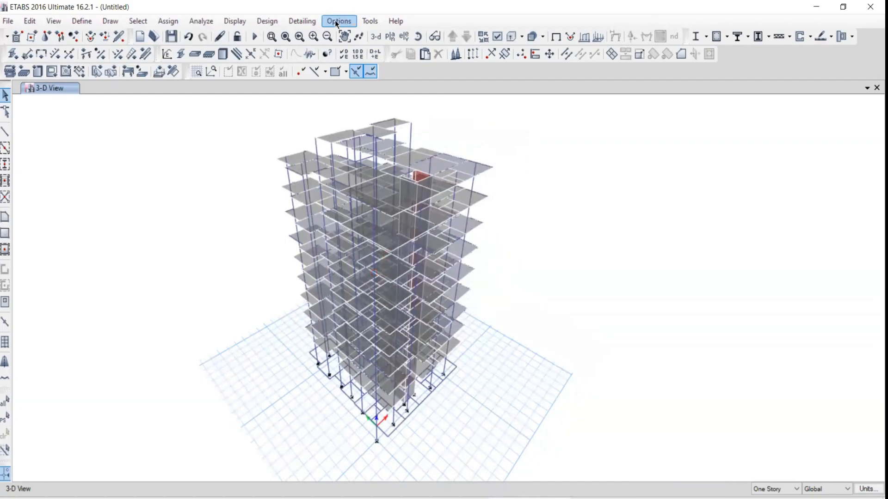
{"action": "left_click", "coordinate": [336, 21]}
{"action": "mouse_move", "coordinate": [356, 140]}
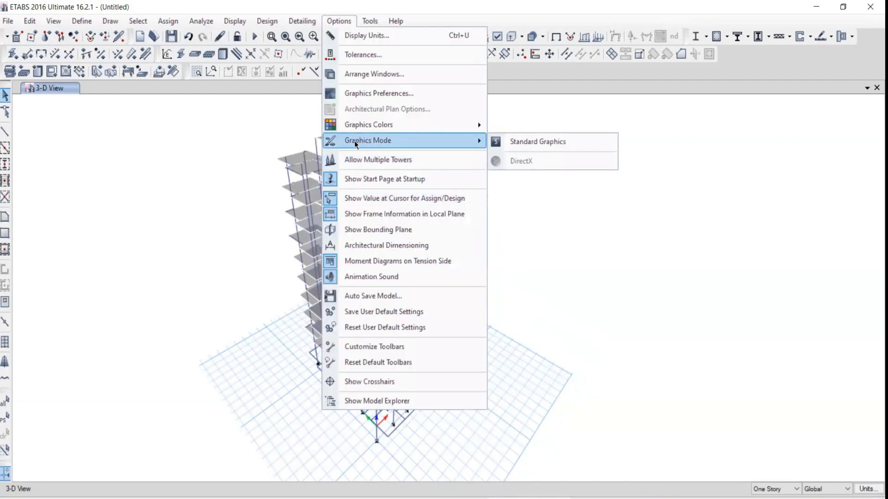
{"action": "left_click", "coordinate": [539, 145]}
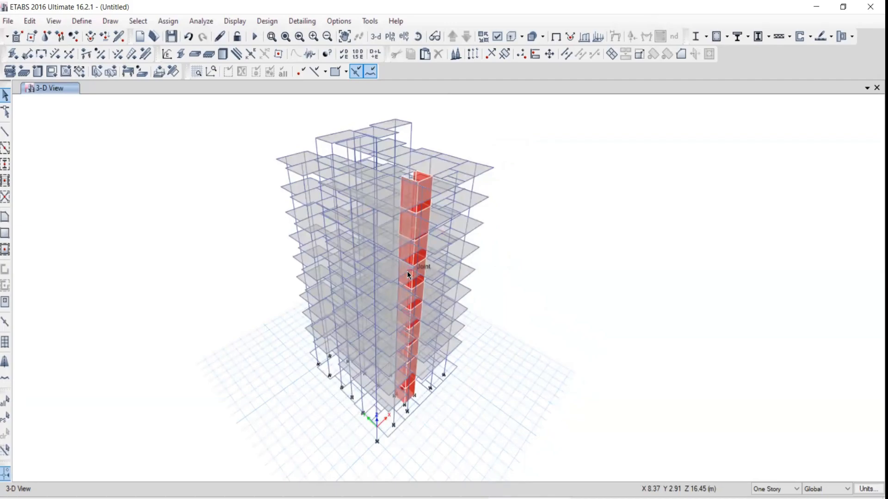
{"action": "left_click", "coordinate": [344, 26]}
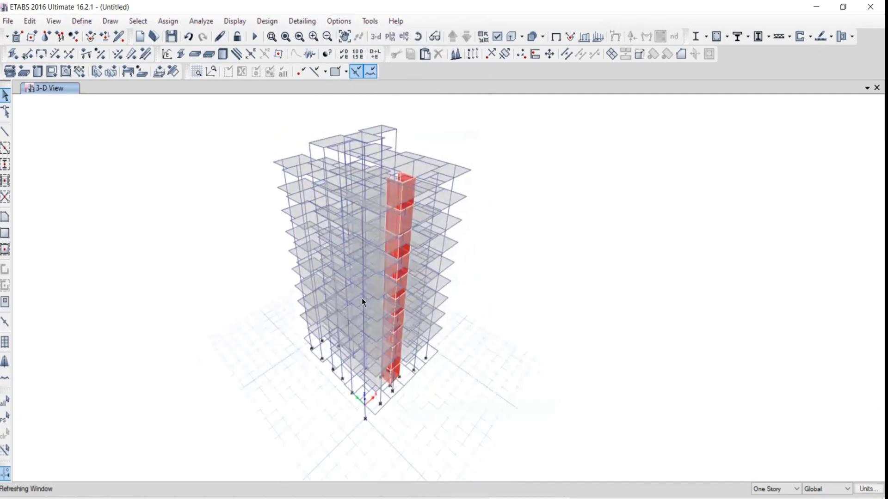
- Check topic 7 about select, deselect and previous selection in the IMPORTANT COMMANDS PDF, and switch back to ETABS
{"action": "key", "text": "alt+Tab"}
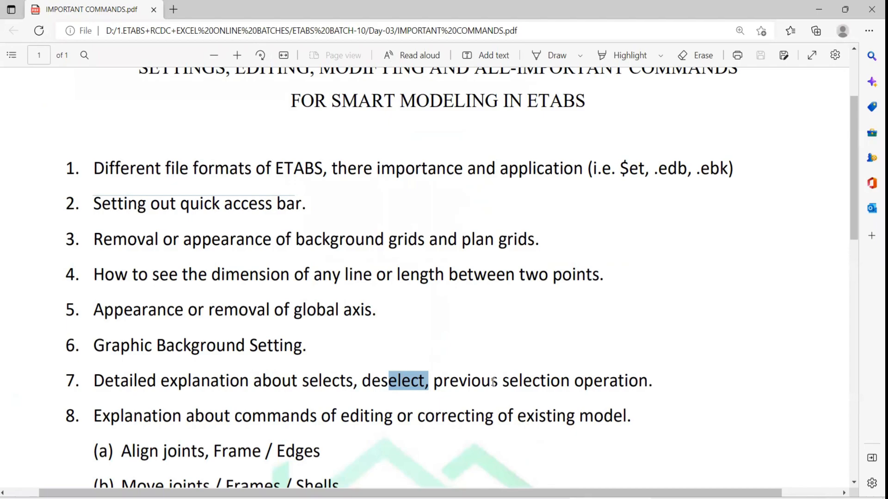
{"action": "key", "text": "alt+Tab"}
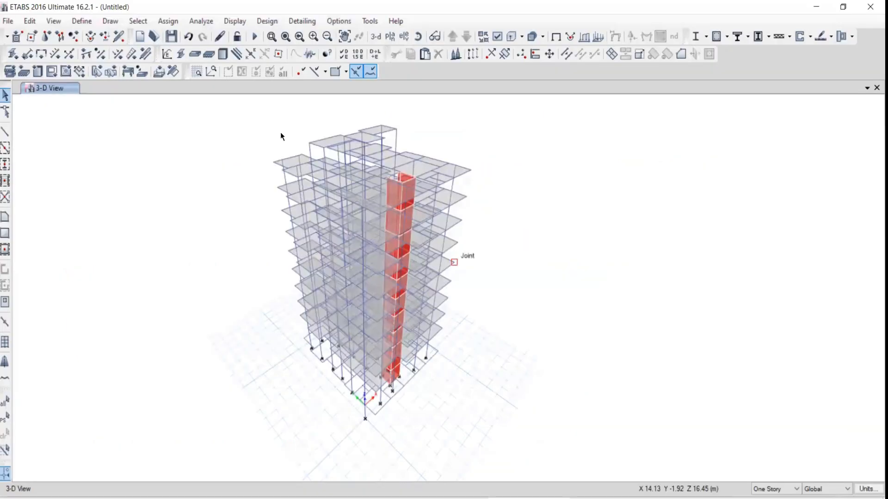
{"action": "middle_click_drag", "start_coordinate": [369, 250], "coordinate": [373, 238]}
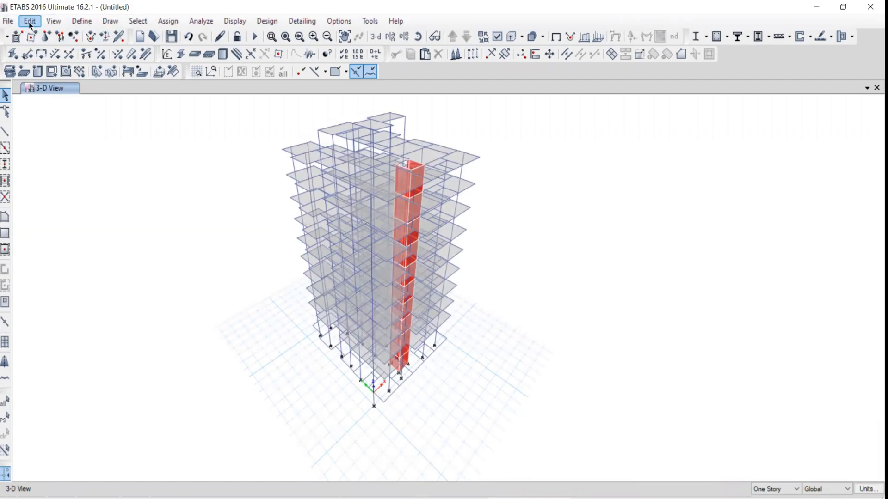
- Select all objects of the building model
{"action": "left_click", "coordinate": [138, 21]}
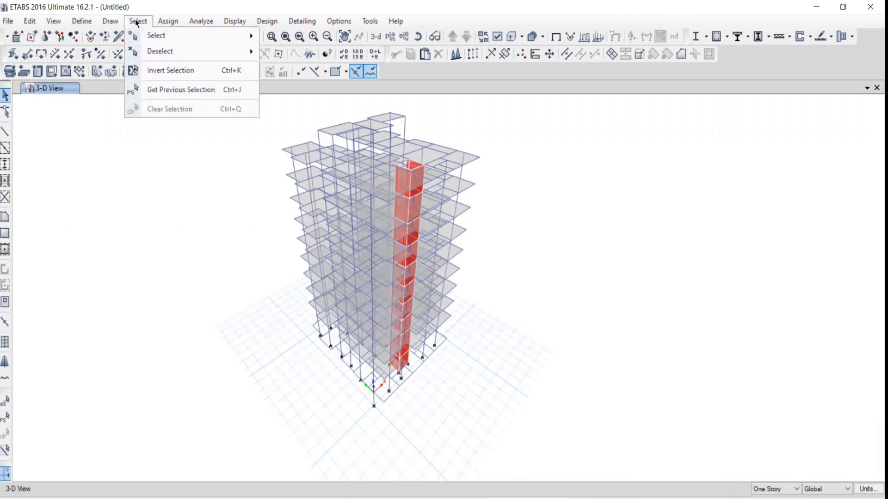
{"action": "mouse_move", "coordinate": [149, 37]}
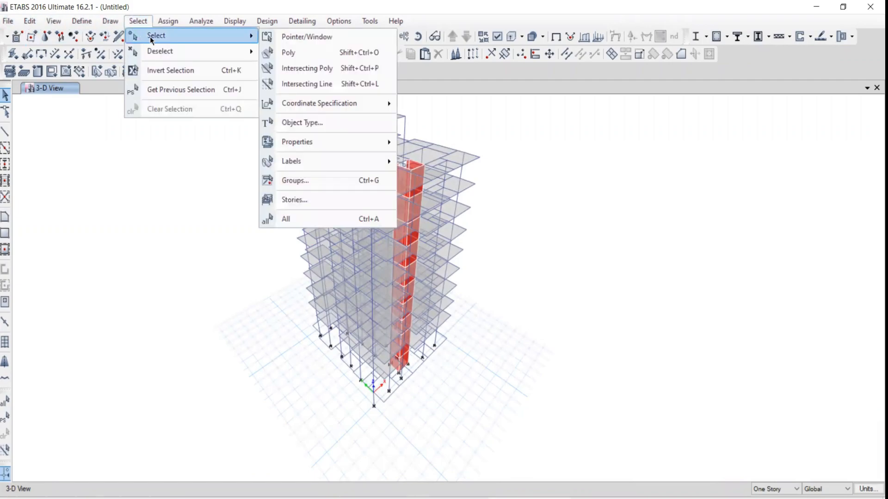
{"action": "left_click", "coordinate": [282, 222]}
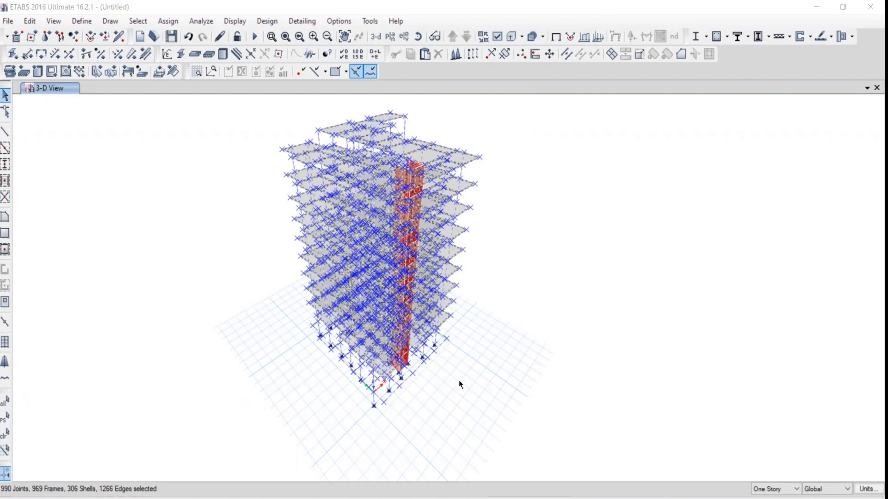
- Sketch rectangular and irregular polygon outlines around the model with the annotation pen, underline the selection count, and clear the marks
{"action": "mouse_move", "coordinate": [94, 205]}
{"action": "left_mouse_down"}
{"action": "mouse_move", "coordinate": [135, 340]}
{"action": "mouse_move", "coordinate": [107, 203]}
{"action": "left_mouse_up"}
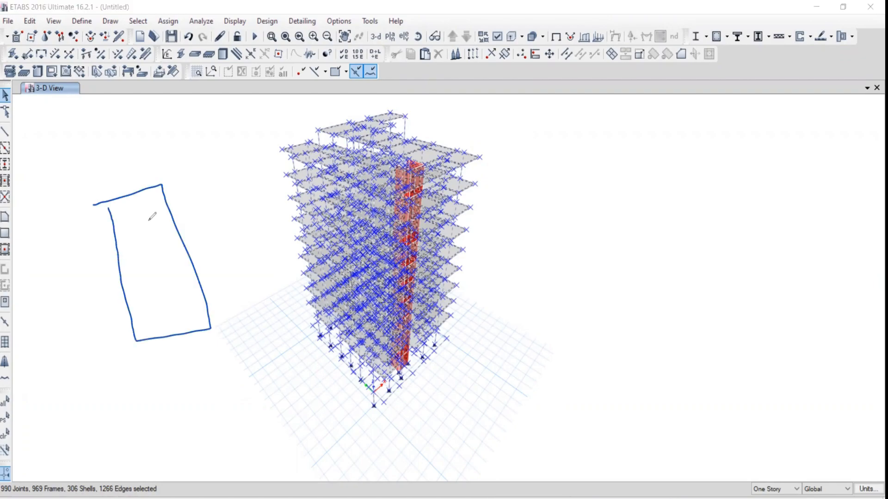
{"action": "left_click_drag", "start_coordinate": [164, 196], "coordinate": [195, 318]}
{"action": "left_click_drag", "start_coordinate": [100, 193], "coordinate": [137, 359]}
{"action": "left_click_drag", "start_coordinate": [82, 203], "coordinate": [222, 174]}
{"action": "left_click_drag", "start_coordinate": [83, 346], "coordinate": [283, 331]}
{"action": "mouse_move", "coordinate": [584, 166]}
{"action": "left_mouse_down"}
{"action": "mouse_move", "coordinate": [608, 166]}
{"action": "mouse_move", "coordinate": [540, 332]}
{"action": "left_mouse_up"}
{"action": "mouse_move", "coordinate": [581, 167]}
{"action": "left_mouse_down"}
{"action": "mouse_move", "coordinate": [557, 324]}
{"action": "mouse_move", "coordinate": [599, 233]}
{"action": "mouse_move", "coordinate": [600, 160]}
{"action": "mouse_move", "coordinate": [561, 318]}
{"action": "mouse_move", "coordinate": [574, 317]}
{"action": "left_mouse_up"}
{"action": "mouse_move", "coordinate": [148, 111]}
{"action": "left_mouse_down"}
{"action": "mouse_move", "coordinate": [177, 100]}
{"action": "mouse_move", "coordinate": [194, 123]}
{"action": "mouse_move", "coordinate": [193, 156]}
{"action": "left_mouse_up"}
{"action": "mouse_move", "coordinate": [177, 102]}
{"action": "left_mouse_down"}
{"action": "mouse_move", "coordinate": [225, 141]}
{"action": "mouse_move", "coordinate": [189, 155]}
{"action": "left_mouse_up"}
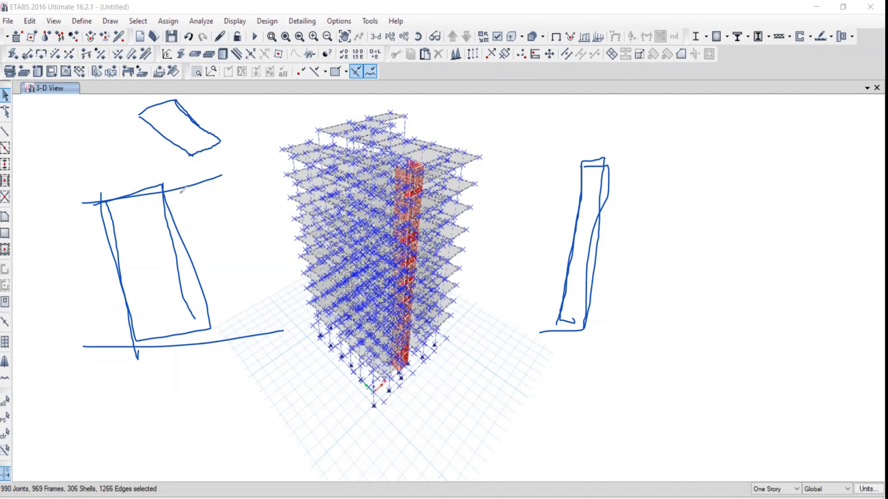
{"action": "mouse_move", "coordinate": [710, 133]}
{"action": "left_mouse_down"}
{"action": "mouse_move", "coordinate": [671, 162]}
{"action": "mouse_move", "coordinate": [640, 270]}
{"action": "mouse_move", "coordinate": [828, 404]}
{"action": "left_mouse_up"}
{"action": "mouse_move", "coordinate": [830, 266]}
{"action": "left_mouse_down"}
{"action": "mouse_move", "coordinate": [786, 226]}
{"action": "mouse_move", "coordinate": [856, 159]}
{"action": "mouse_move", "coordinate": [814, 117]}
{"action": "mouse_move", "coordinate": [683, 137]}
{"action": "mouse_move", "coordinate": [734, 128]}
{"action": "left_mouse_up"}
{"action": "mouse_move", "coordinate": [632, 276]}
{"action": "left_mouse_down"}
{"action": "mouse_move", "coordinate": [715, 308]}
{"action": "mouse_move", "coordinate": [713, 386]}
{"action": "mouse_move", "coordinate": [812, 395]}
{"action": "mouse_move", "coordinate": [841, 310]}
{"action": "mouse_move", "coordinate": [835, 253]}
{"action": "mouse_move", "coordinate": [763, 213]}
{"action": "mouse_move", "coordinate": [840, 180]}
{"action": "mouse_move", "coordinate": [835, 141]}
{"action": "mouse_move", "coordinate": [810, 117]}
{"action": "mouse_move", "coordinate": [661, 151]}
{"action": "mouse_move", "coordinate": [677, 199]}
{"action": "mouse_move", "coordinate": [622, 287]}
{"action": "left_mouse_up"}
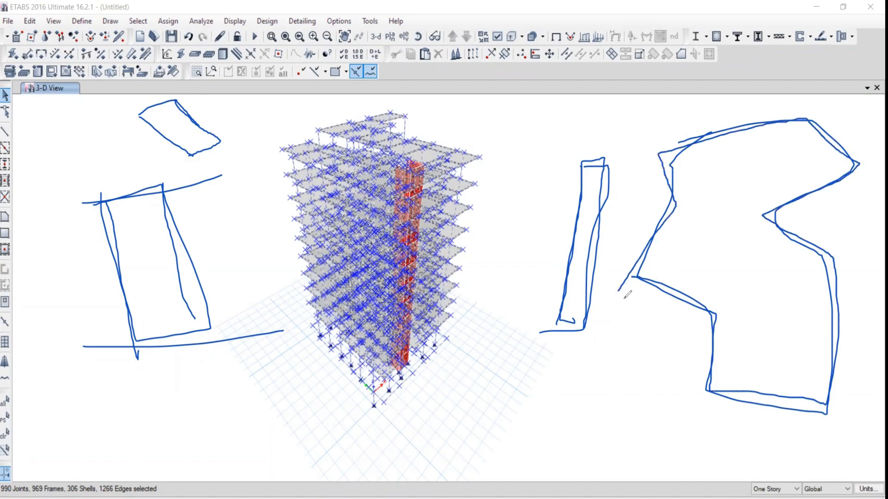
{"action": "mouse_move", "coordinate": [469, 111]}
{"action": "left_mouse_down"}
{"action": "mouse_move", "coordinate": [499, 112]}
{"action": "mouse_move", "coordinate": [534, 193]}
{"action": "mouse_move", "coordinate": [475, 201]}
{"action": "mouse_move", "coordinate": [476, 112]}
{"action": "left_mouse_up"}
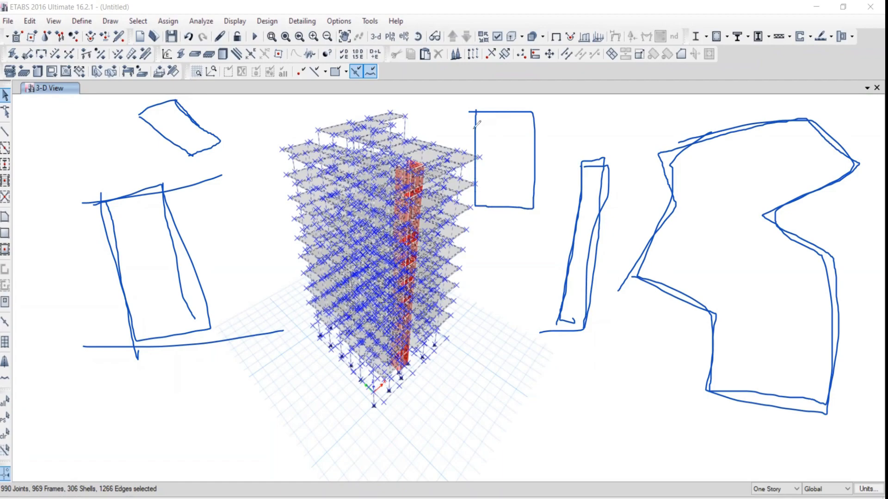
{"action": "mouse_move", "coordinate": [476, 100]}
{"action": "left_mouse_down"}
{"action": "mouse_move", "coordinate": [561, 139]}
{"action": "mouse_move", "coordinate": [558, 121]}
{"action": "mouse_move", "coordinate": [476, 103]}
{"action": "left_mouse_up"}
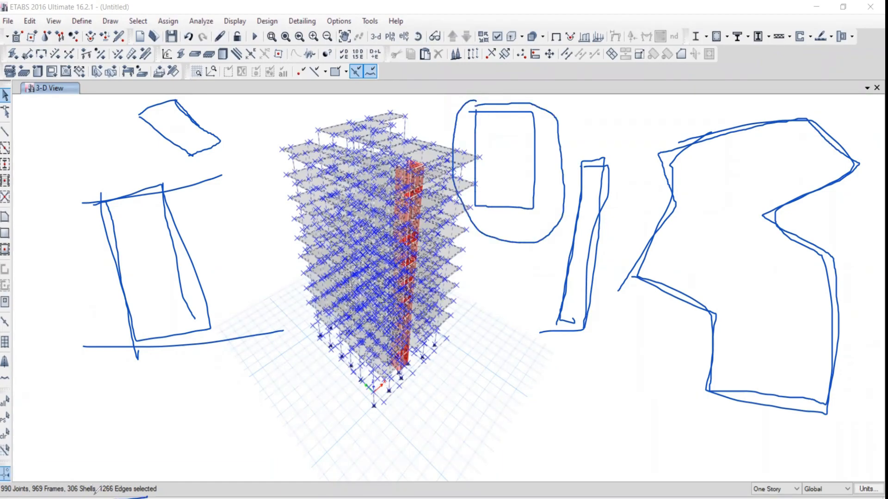
{"action": "mouse_move", "coordinate": [106, 485]}
{"action": "left_mouse_down"}
{"action": "mouse_move", "coordinate": [100, 497]}
{"action": "mouse_move", "coordinate": [126, 484]}
{"action": "left_mouse_up"}
{"action": "left_click", "coordinate": [554, 74]}
- Clear the selection of the whole model, and repeat selecting all objects and clearing them
{"action": "middle_click_drag", "start_coordinate": [351, 195], "coordinate": [369, 202]}
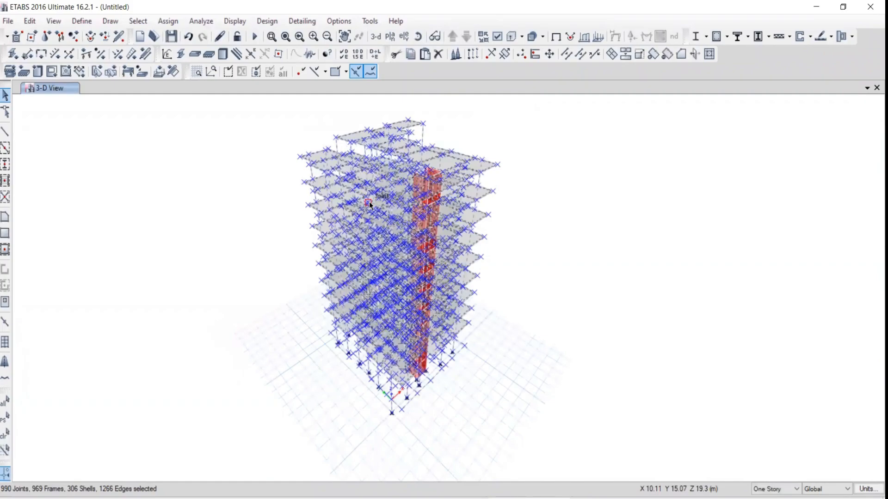
{"action": "left_click", "coordinate": [137, 21]}
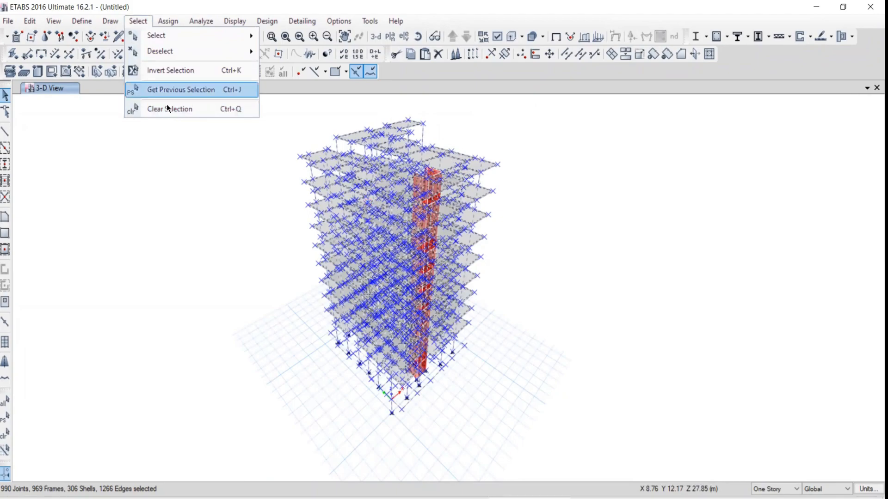
{"action": "left_click", "coordinate": [150, 109]}
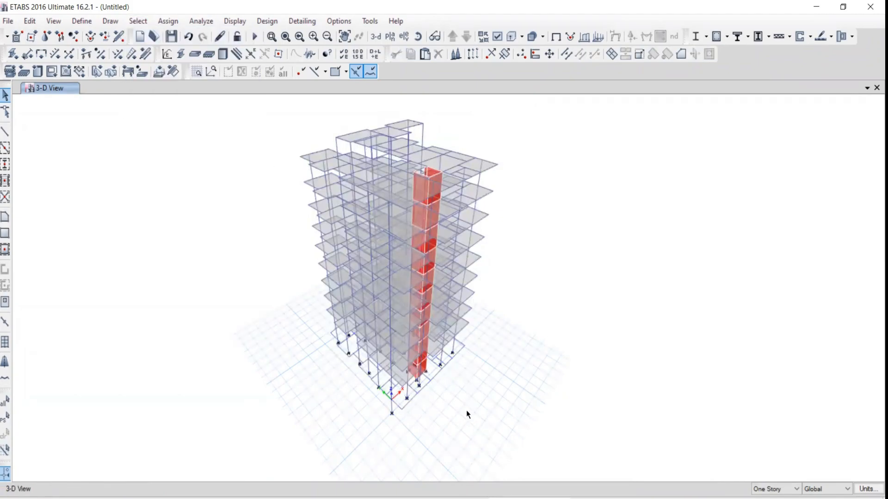
{"action": "left_click", "coordinate": [5, 405]}
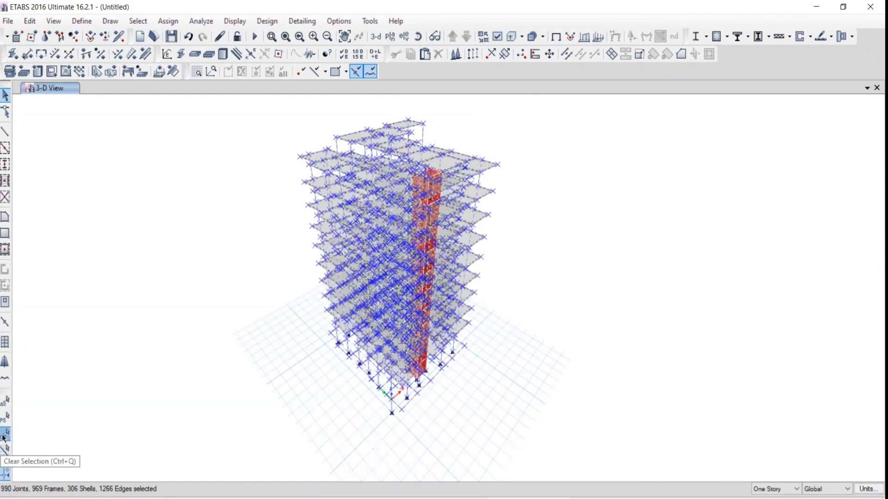
{"action": "left_click", "coordinate": [4, 437]}
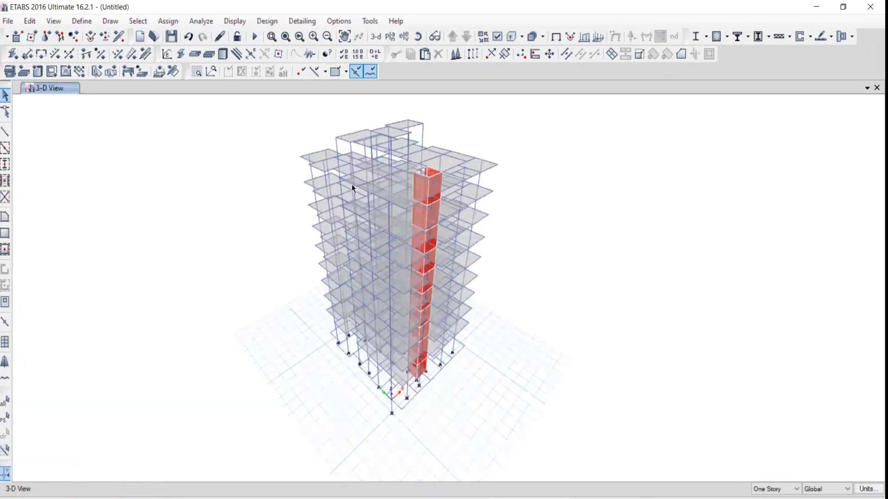
- Show the default plan view of story level 1ST
{"action": "left_click", "coordinate": [389, 36]}
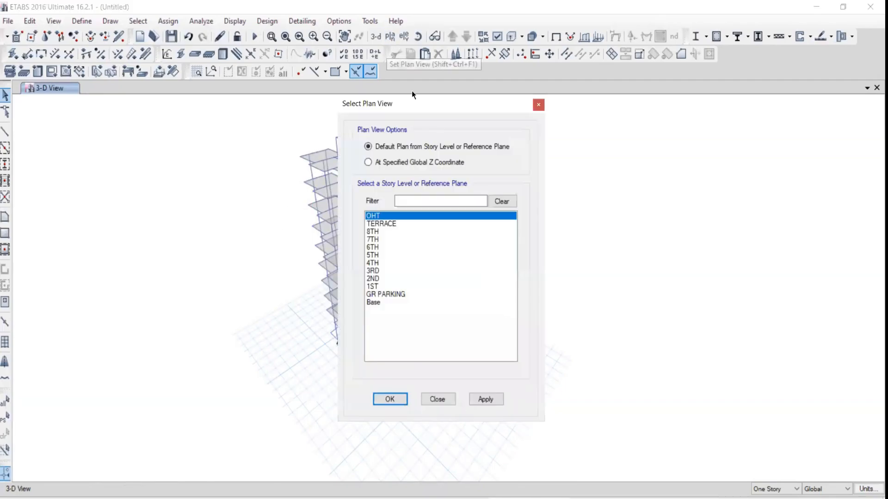
{"action": "left_click", "coordinate": [374, 287]}
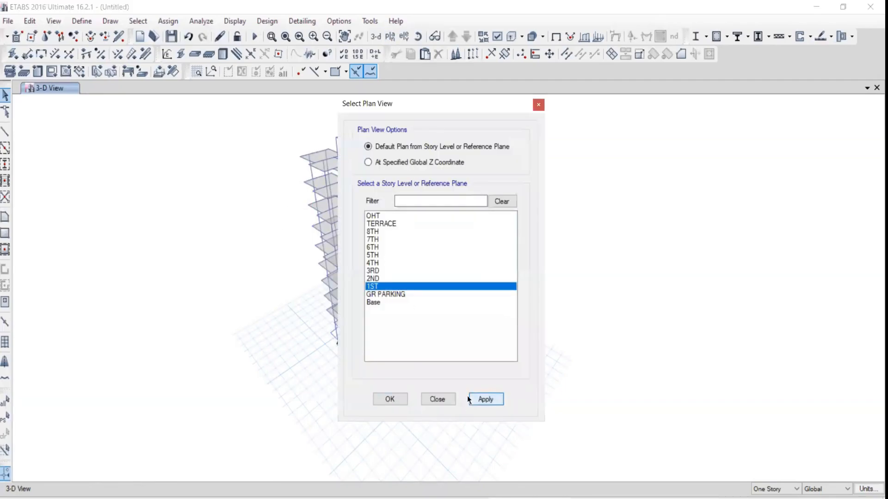
{"action": "left_click", "coordinate": [484, 399]}
{"action": "left_click", "coordinate": [437, 399]}
{"action": "scroll", "coordinate": [377, 279], "scroll_direction": "up", "scroll_amount": 3}
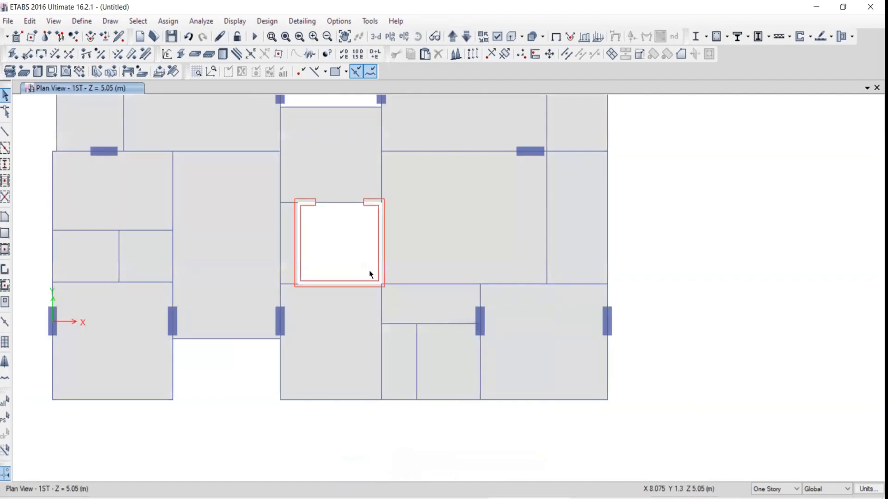
{"action": "scroll", "coordinate": [383, 268], "scroll_direction": "down", "scroll_amount": 3}
- Select four separate beams on the 1ST plan, including outer edge beams on both sides of the building
{"action": "left_click", "coordinate": [307, 260]}
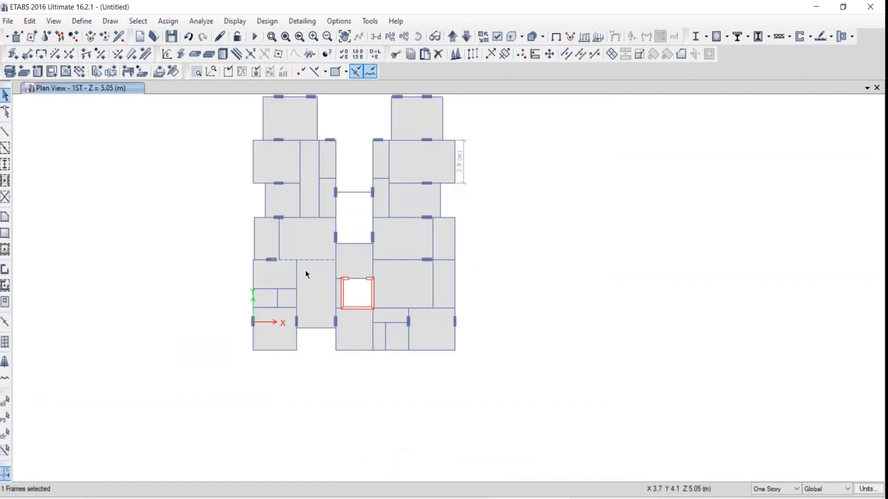
{"action": "left_click", "coordinate": [406, 141]}
{"action": "left_click", "coordinate": [253, 162]}
{"action": "left_click", "coordinate": [425, 351]}
- Handwrite the load notes "DL — 2 kN/m" and "LL — 5 kN/m" beside the plan with the annotation pen
{"action": "mouse_move", "coordinate": [542, 144]}
{"action": "left_mouse_down"}
{"action": "mouse_move", "coordinate": [542, 163]}
{"action": "mouse_move", "coordinate": [630, 151]}
{"action": "left_mouse_up"}
{"action": "mouse_move", "coordinate": [646, 138]}
{"action": "left_mouse_down"}
{"action": "mouse_move", "coordinate": [655, 131]}
{"action": "mouse_move", "coordinate": [665, 165]}
{"action": "left_mouse_up"}
{"action": "left_click_drag", "start_coordinate": [683, 134], "coordinate": [682, 176]}
{"action": "mouse_move", "coordinate": [701, 147]}
{"action": "left_mouse_down"}
{"action": "mouse_move", "coordinate": [711, 166]}
{"action": "mouse_move", "coordinate": [730, 164]}
{"action": "left_mouse_up"}
{"action": "mouse_move", "coordinate": [728, 130]}
{"action": "left_mouse_down"}
{"action": "mouse_move", "coordinate": [722, 200]}
{"action": "mouse_move", "coordinate": [763, 191]}
{"action": "mouse_move", "coordinate": [780, 209]}
{"action": "left_mouse_up"}
{"action": "left_click", "coordinate": [751, 182]}
{"action": "mouse_move", "coordinate": [544, 201]}
{"action": "left_mouse_down"}
{"action": "mouse_move", "coordinate": [543, 233]}
{"action": "mouse_move", "coordinate": [561, 234]}
{"action": "left_mouse_up"}
{"action": "mouse_move", "coordinate": [569, 206]}
{"action": "left_mouse_down"}
{"action": "mouse_move", "coordinate": [578, 234]}
{"action": "mouse_move", "coordinate": [634, 220]}
{"action": "left_mouse_up"}
{"action": "mouse_move", "coordinate": [669, 204]}
{"action": "left_mouse_down"}
{"action": "mouse_move", "coordinate": [666, 221]}
{"action": "mouse_move", "coordinate": [632, 233]}
{"action": "left_mouse_up"}
{"action": "left_click_drag", "start_coordinate": [693, 195], "coordinate": [687, 235]}
{"action": "mouse_move", "coordinate": [706, 205]}
{"action": "left_mouse_down"}
{"action": "mouse_move", "coordinate": [707, 224]}
{"action": "mouse_move", "coordinate": [731, 198]}
{"action": "mouse_move", "coordinate": [723, 248]}
{"action": "mouse_move", "coordinate": [765, 218]}
{"action": "mouse_move", "coordinate": [768, 258]}
{"action": "left_mouse_up"}
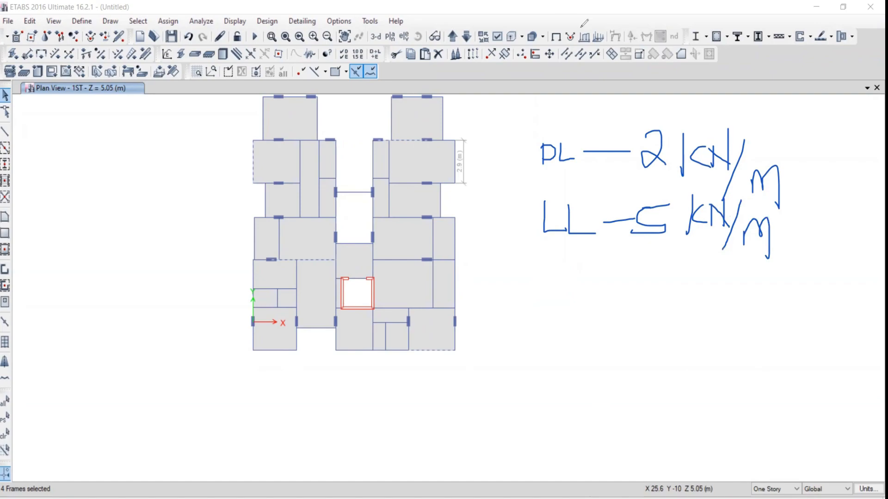
- Write "PS" beside the plan, circle the previous-selection command, and look up Get Previous Selection among the selection commands
{"action": "mouse_move", "coordinate": [31, 180]}
{"action": "left_mouse_down"}
{"action": "mouse_move", "coordinate": [32, 223]}
{"action": "mouse_move", "coordinate": [31, 200]}
{"action": "mouse_move", "coordinate": [73, 192]}
{"action": "mouse_move", "coordinate": [54, 208]}
{"action": "left_mouse_up"}
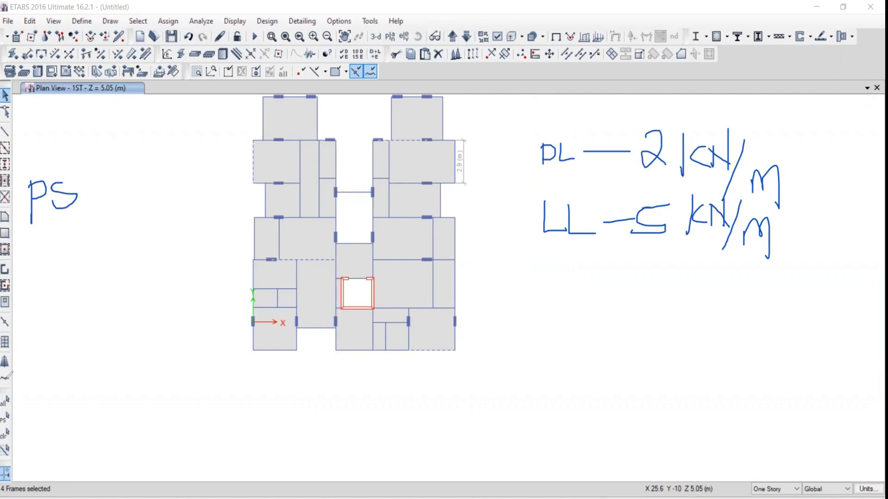
{"action": "left_click_drag", "start_coordinate": [3, 410], "coordinate": [21, 418]}
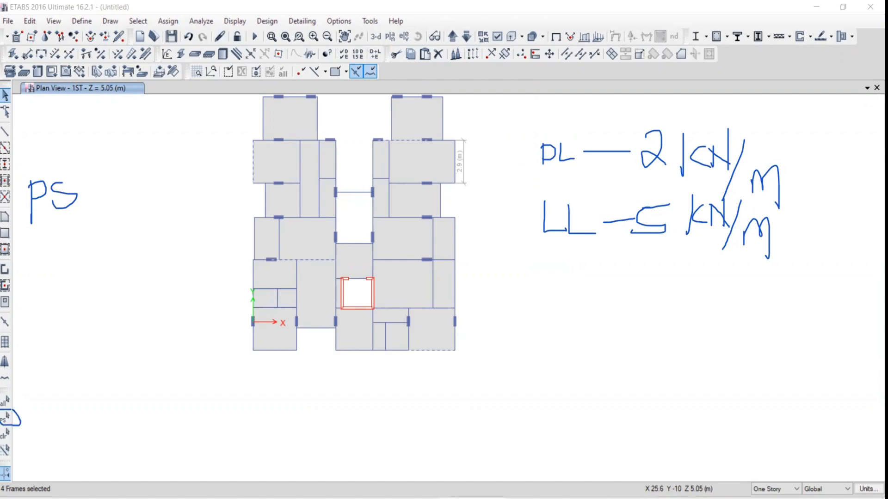
{"action": "left_click", "coordinate": [144, 21]}
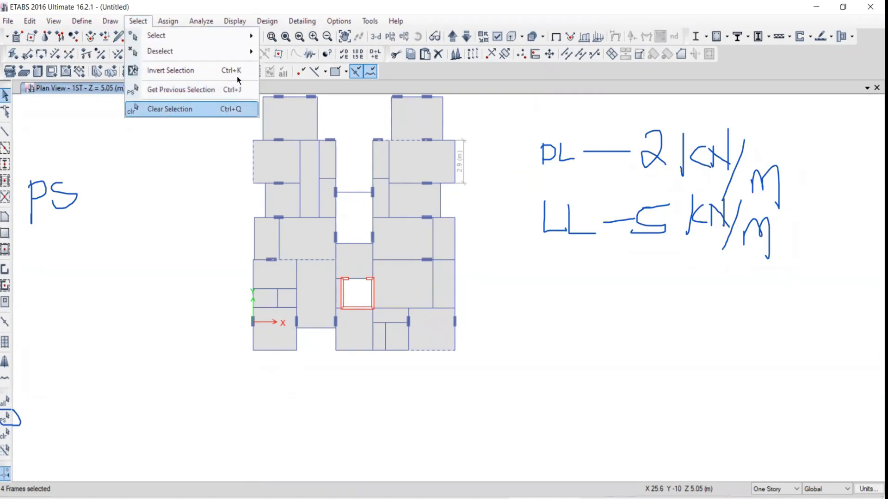
{"action": "left_click", "coordinate": [457, 4]}
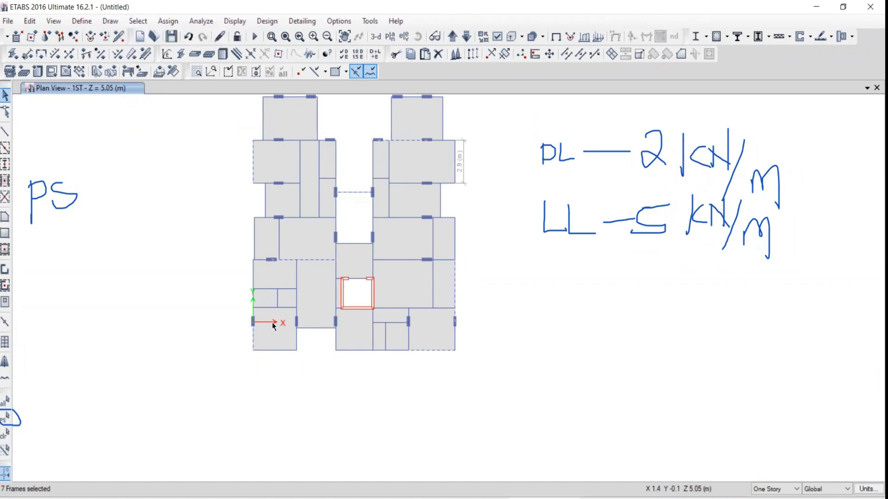
- Add further beams to the selection, including one above the upper right block and one along the upper left block's outer edge
{"action": "left_click", "coordinate": [309, 218]}
{"action": "middle_click_drag", "start_coordinate": [410, 157], "coordinate": [405, 218]}
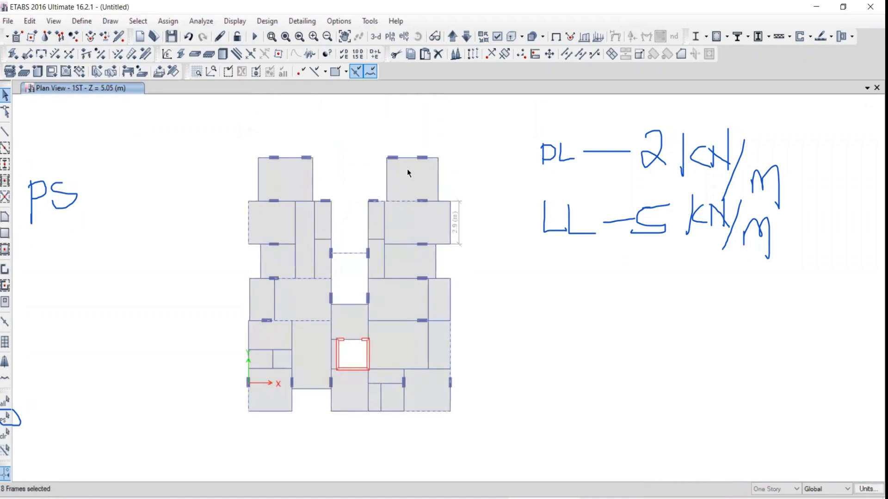
{"action": "left_click", "coordinate": [404, 157]}
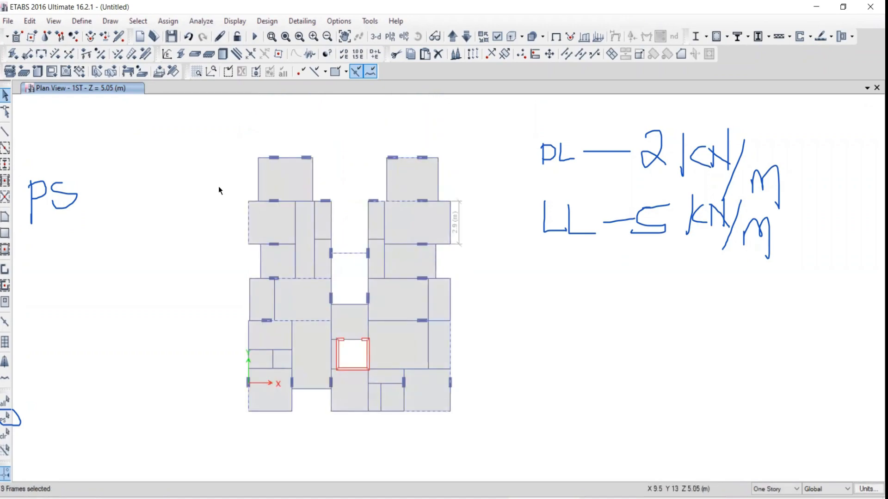
{"action": "left_click", "coordinate": [259, 174]}
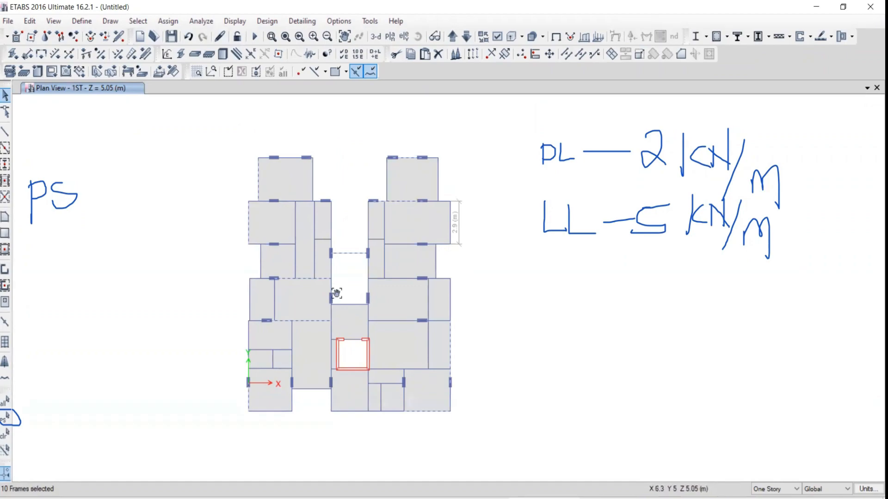
{"action": "middle_click_drag", "start_coordinate": [337, 293], "coordinate": [323, 260]}
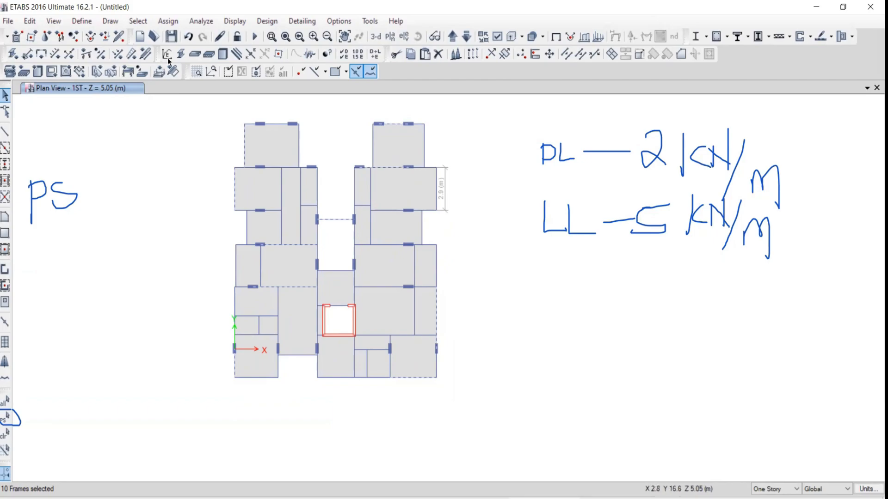
- Assign a uniform distributed Dead load of 2 kN/m in the Gravity direction to the selected beams, replacing existing loads
{"action": "left_click", "coordinate": [159, 20]}
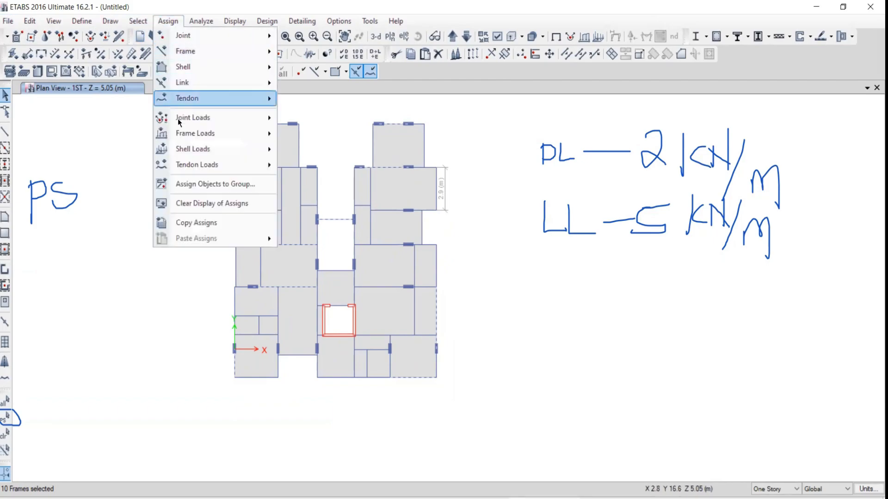
{"action": "mouse_move", "coordinate": [181, 134]}
{"action": "left_click", "coordinate": [321, 150]}
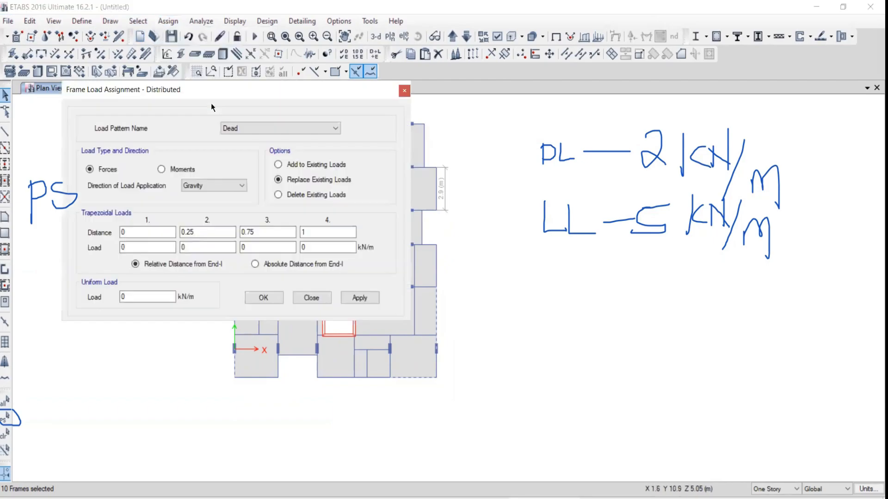
{"action": "double_click", "coordinate": [106, 293]}
{"action": "type", "text": "2"}
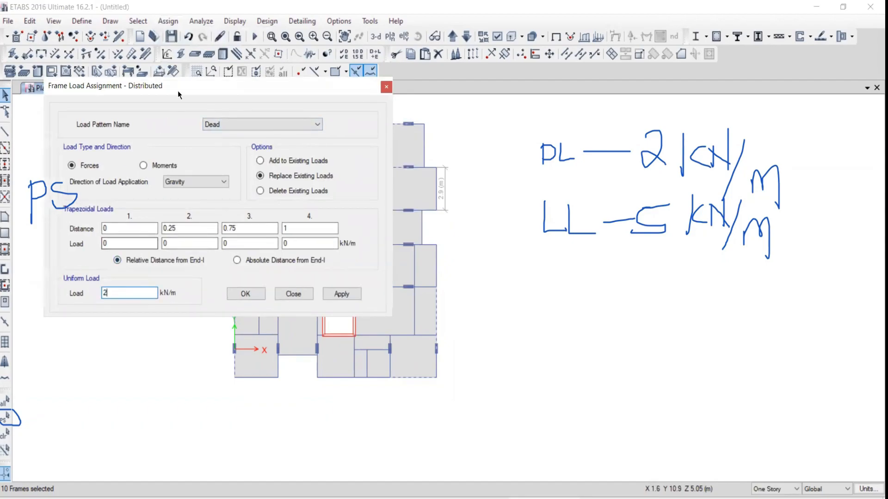
{"action": "left_click_drag", "start_coordinate": [151, 86], "coordinate": [43, 10]}
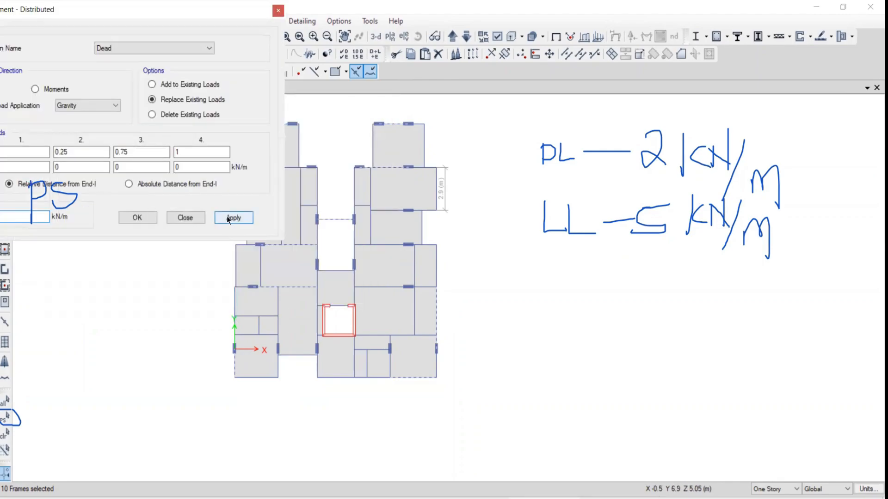
{"action": "left_click", "coordinate": [227, 217]}
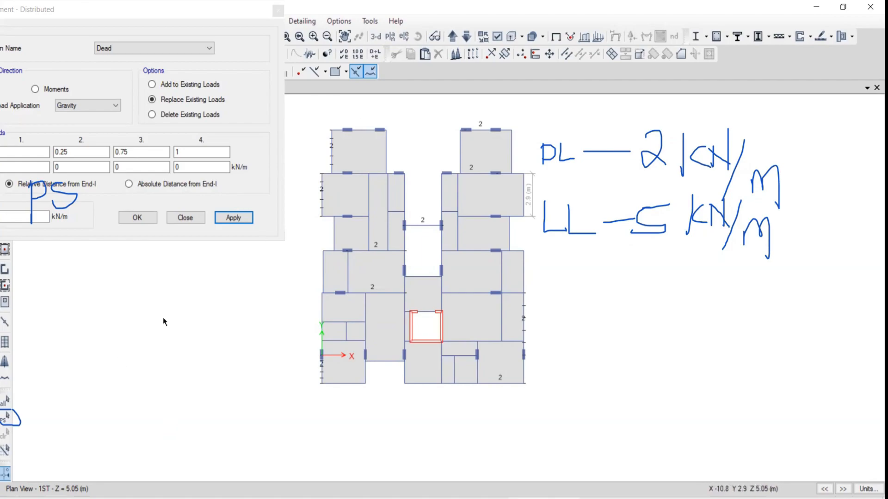
{"action": "left_click", "coordinate": [276, 13]}
- Get the previous selection of loaded beams, clear it, and repeat restoring and clearing it
{"action": "left_click", "coordinate": [138, 21]}
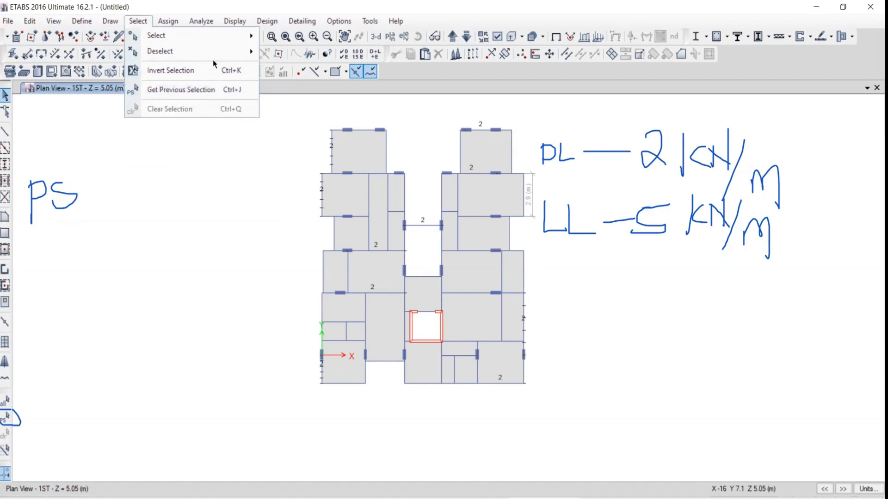
{"action": "left_click", "coordinate": [176, 90]}
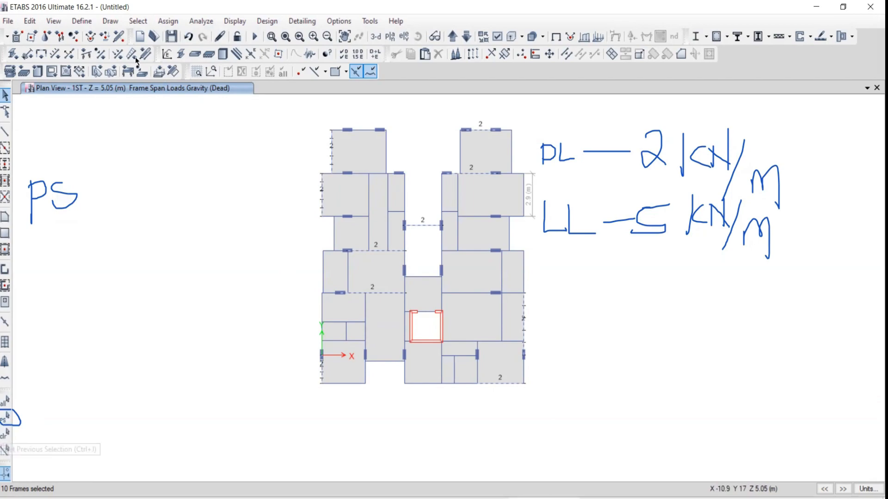
{"action": "left_click", "coordinate": [5, 437]}
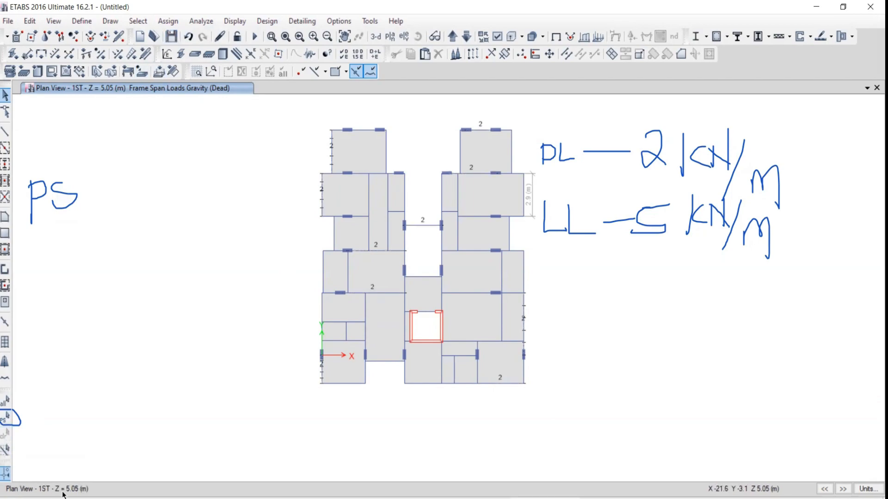
{"action": "left_click", "coordinate": [6, 417]}
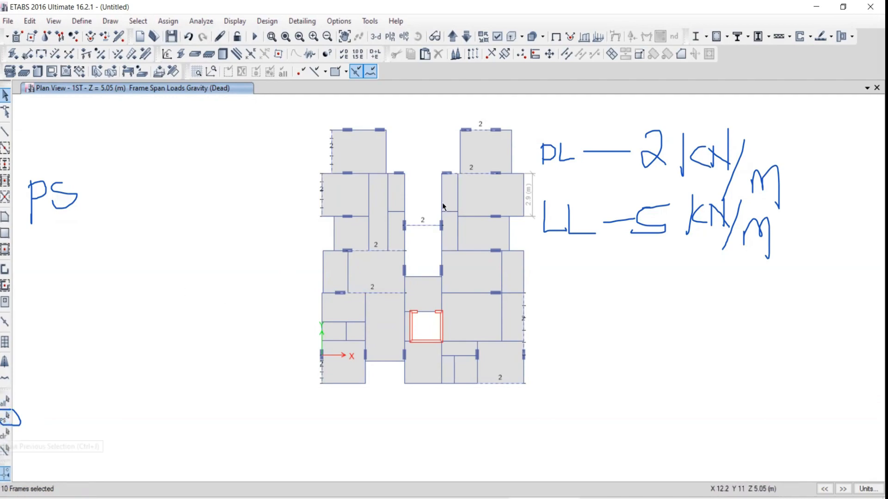
{"action": "left_click", "coordinate": [4, 437]}
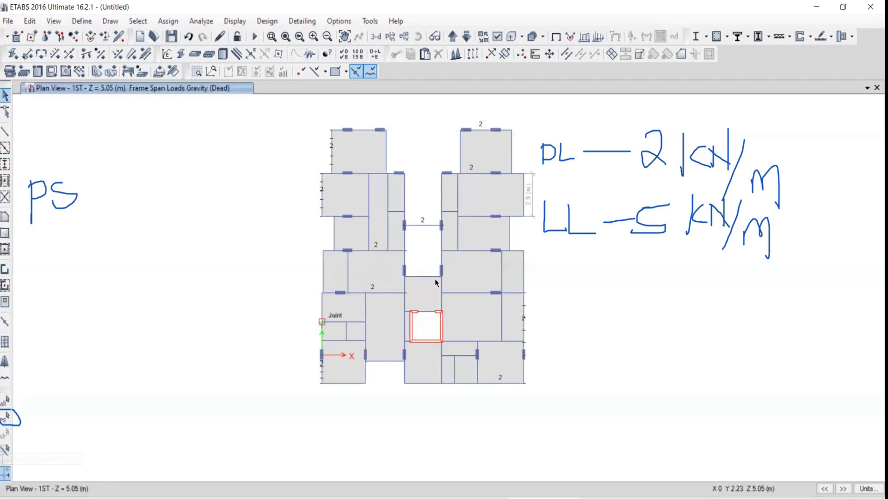
- Select one slab panel and clear it, then select the inner edge beam of the upper left block and clear it
{"action": "left_click", "coordinate": [465, 271]}
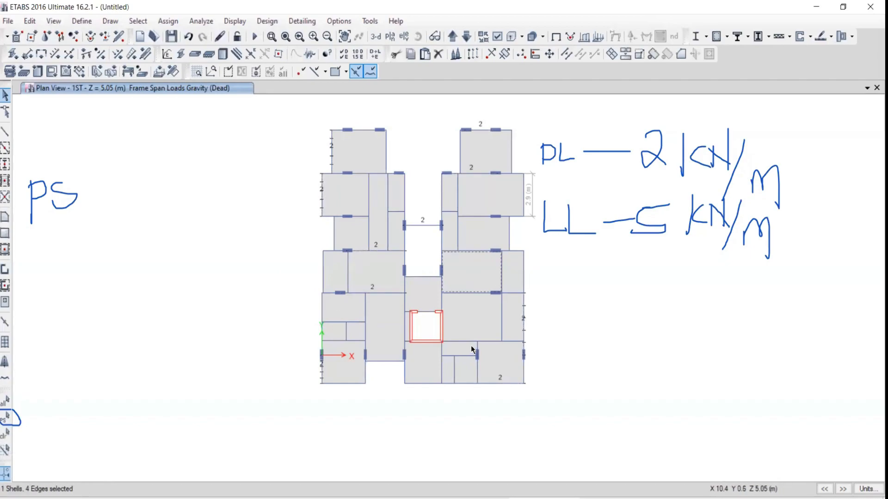
{"action": "left_click", "coordinate": [4, 436]}
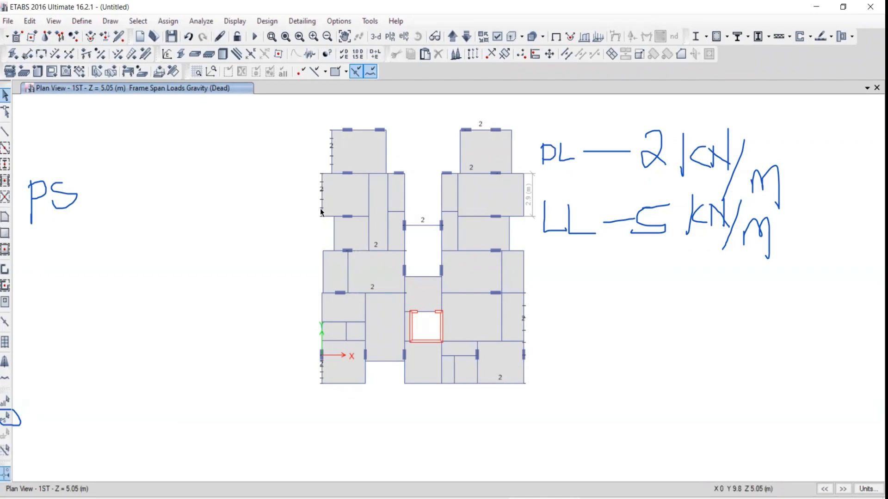
{"action": "middle_click_drag", "start_coordinate": [470, 260], "coordinate": [437, 250]}
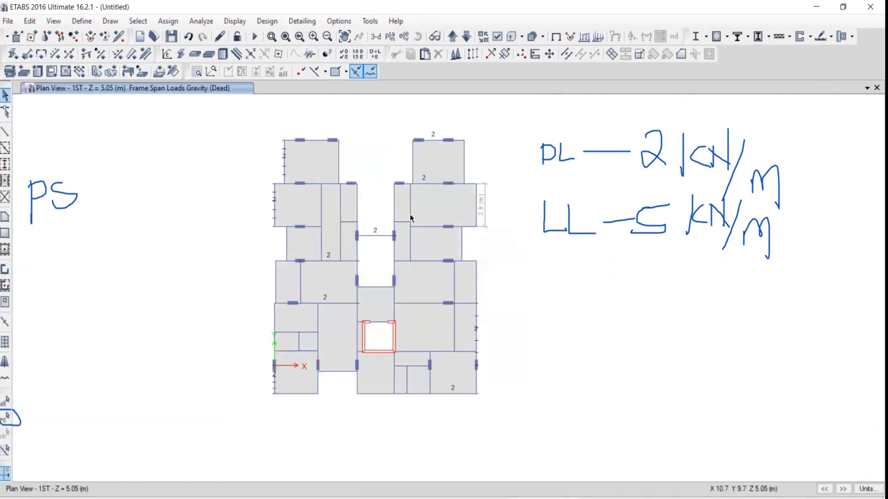
{"action": "scroll", "coordinate": [398, 164], "scroll_direction": "up", "scroll_amount": 4}
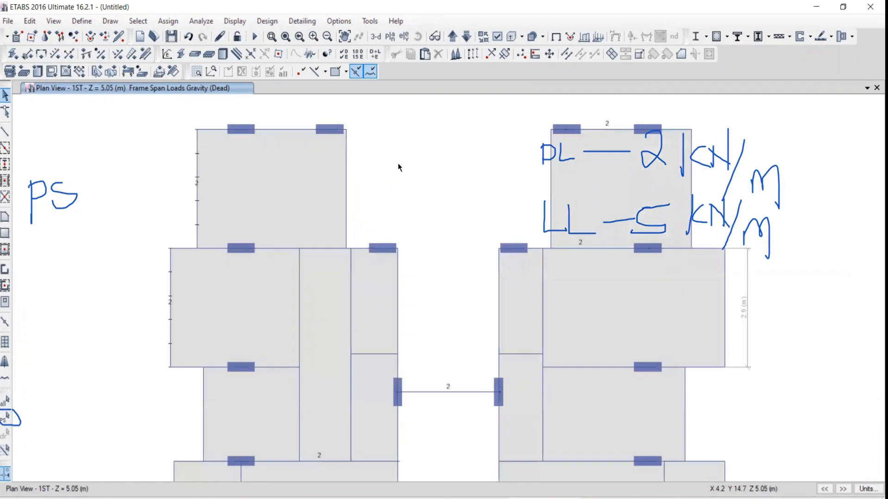
{"action": "left_click", "coordinate": [345, 181]}
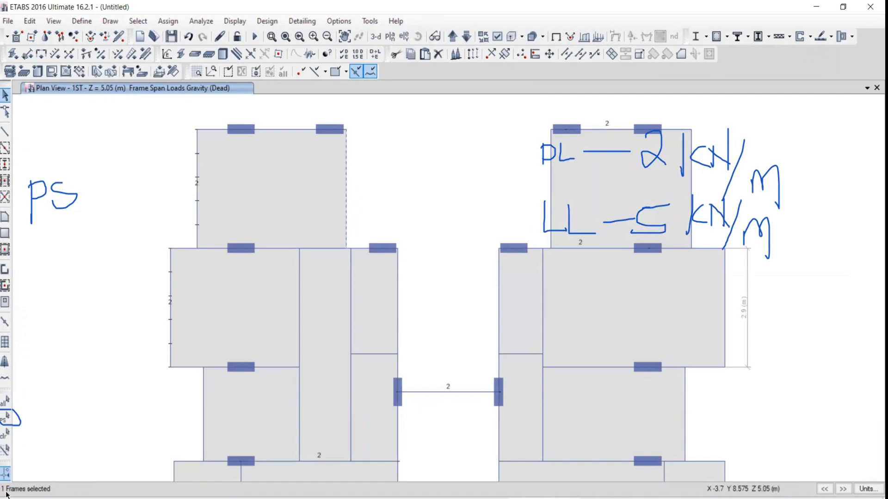
{"action": "left_click", "coordinate": [5, 434]}
{"action": "scroll", "coordinate": [339, 254], "scroll_direction": "down", "scroll_amount": 4}
{"action": "middle_click_drag", "start_coordinate": [373, 332], "coordinate": [361, 258]}
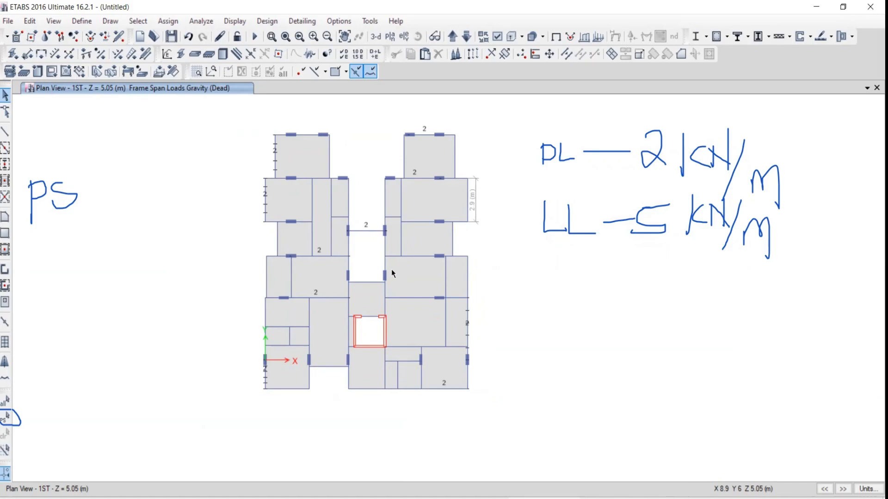
- Return to the 3-D view of the building, select all objects, and clear the selection
{"action": "left_click", "coordinate": [375, 37]}
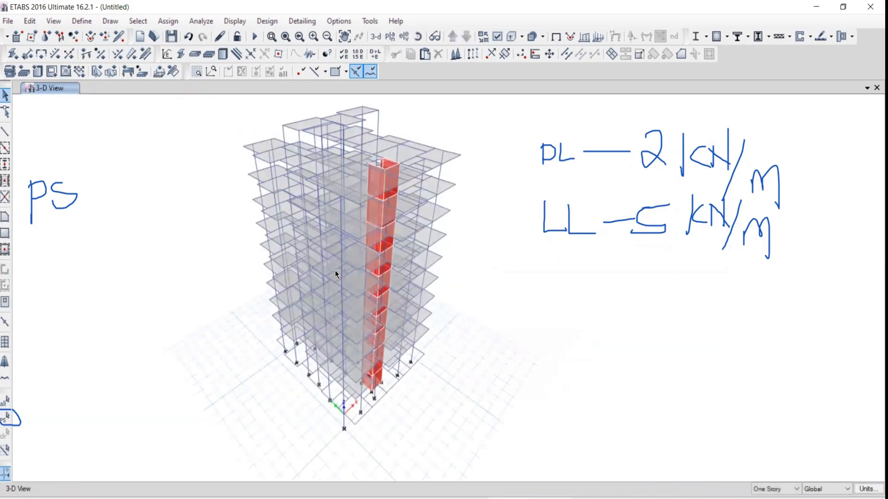
{"action": "left_click", "coordinate": [3, 404]}
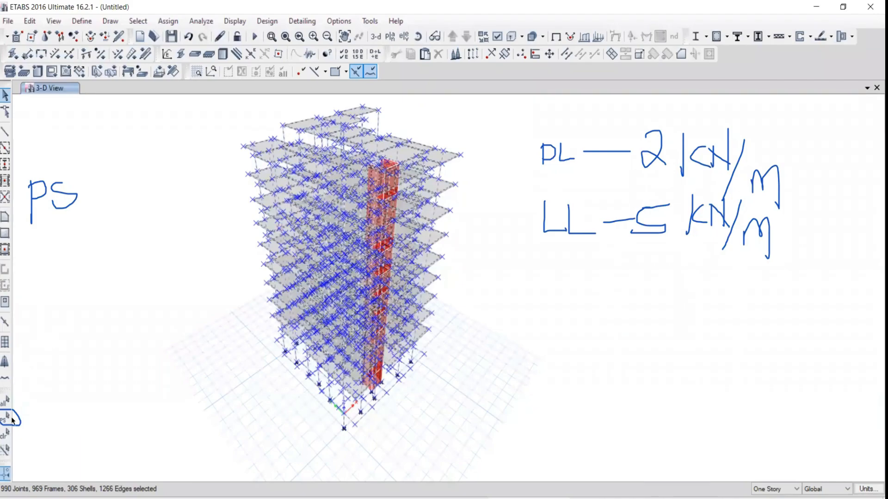
{"action": "left_click", "coordinate": [5, 434]}
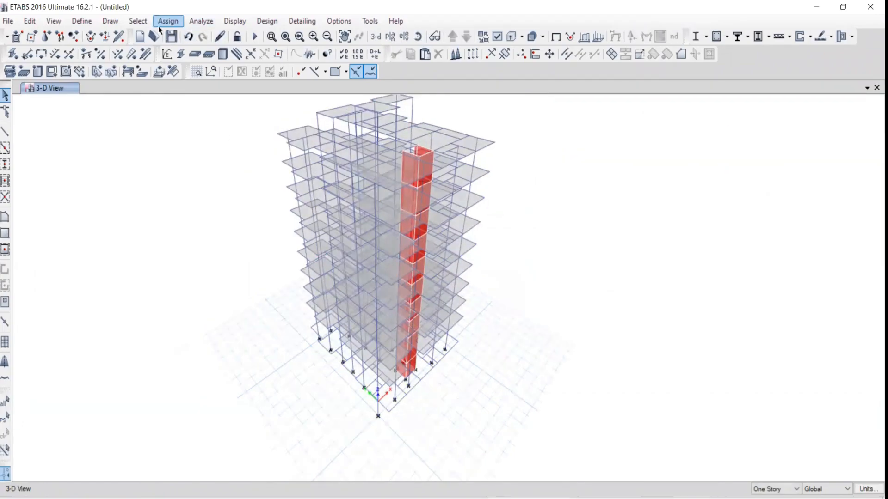
- Select all beams in the building by object type, and clear the selection
{"action": "left_click", "coordinate": [137, 21]}
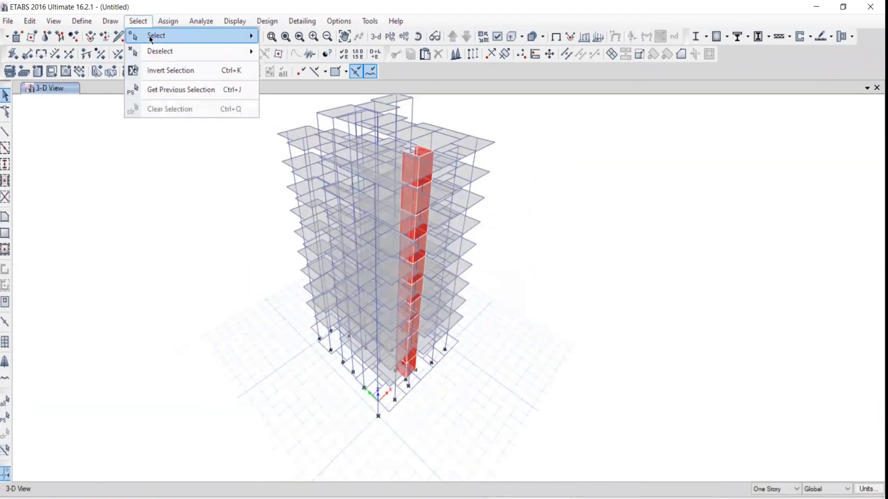
{"action": "mouse_move", "coordinate": [143, 37]}
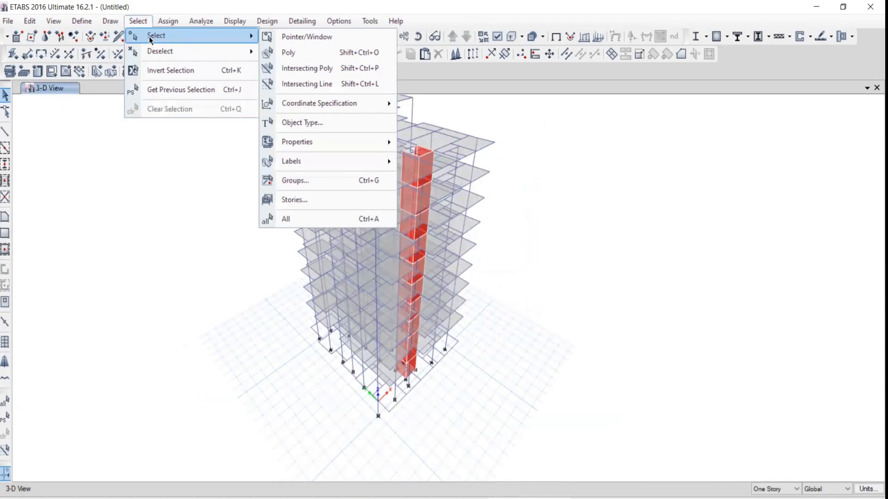
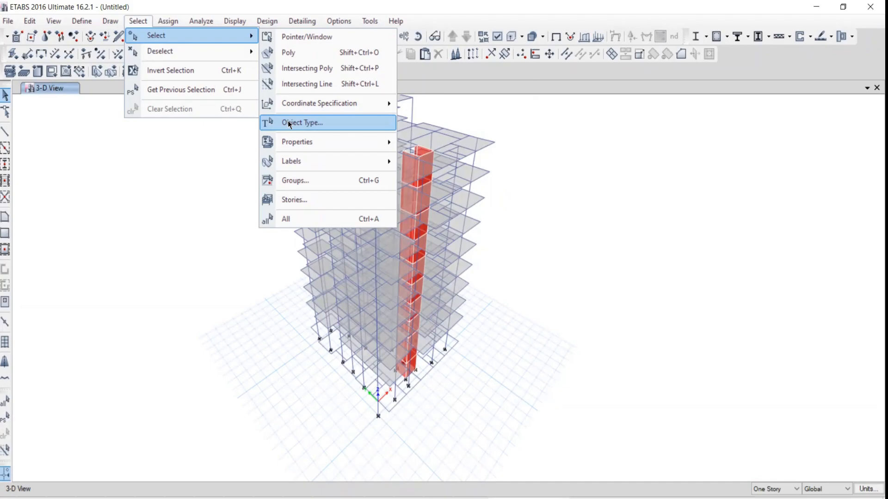
{"action": "left_click", "coordinate": [309, 126]}
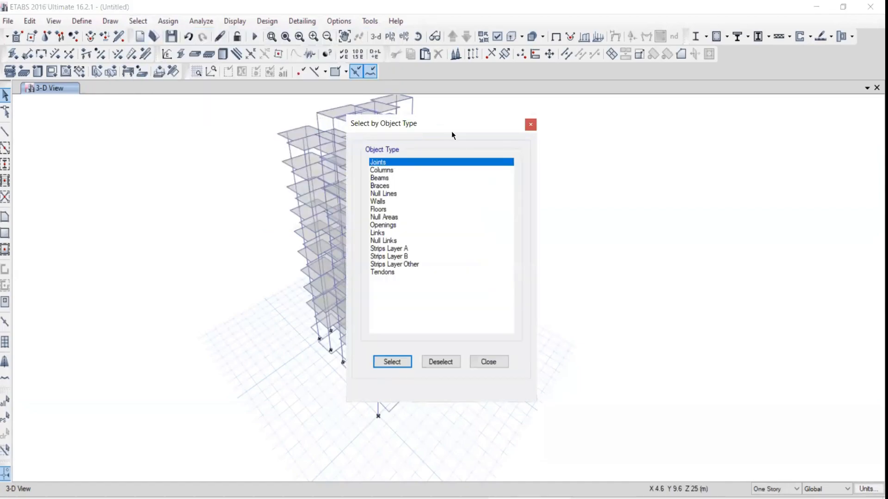
{"action": "left_click_drag", "start_coordinate": [420, 123], "coordinate": [136, 68]}
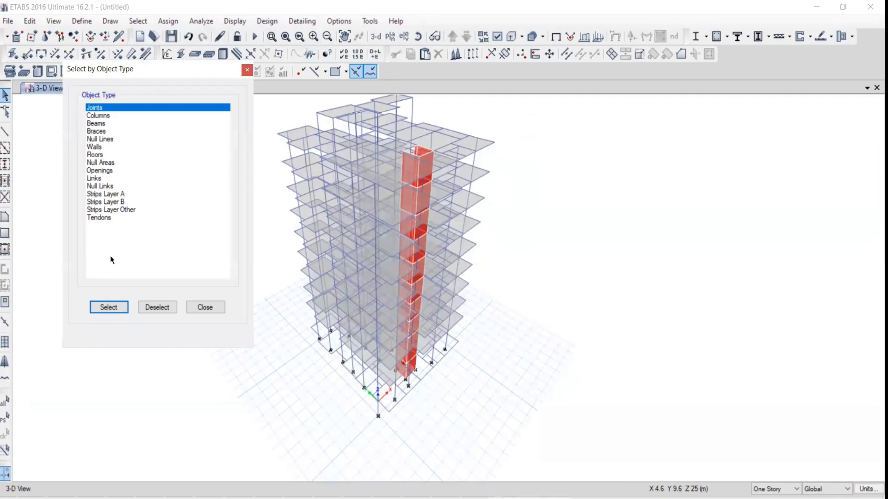
{"action": "left_click", "coordinate": [96, 124]}
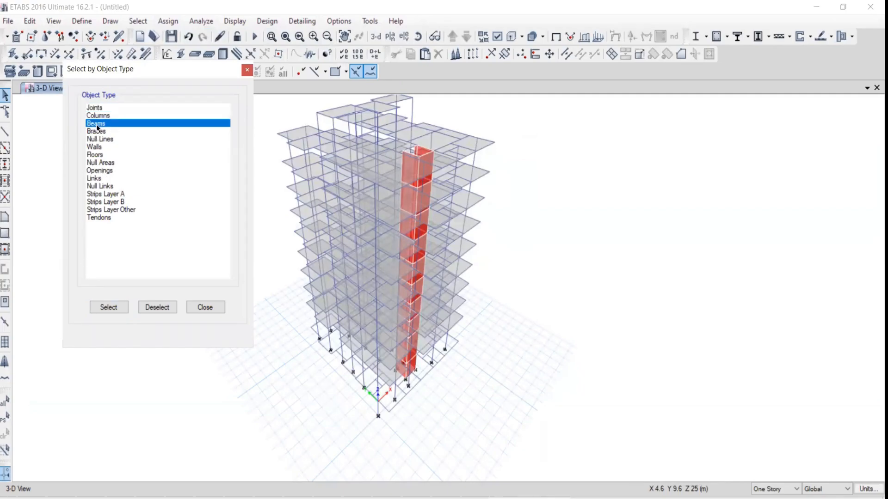
{"action": "left_click", "coordinate": [107, 310]}
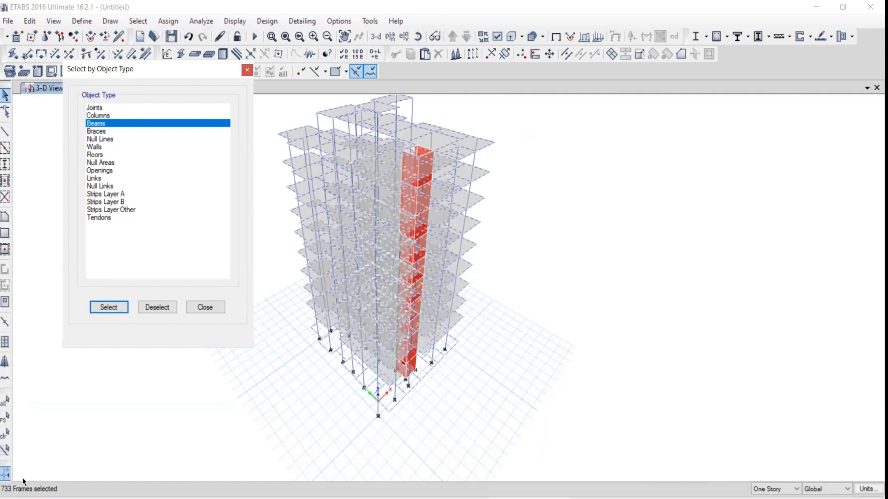
{"action": "left_click", "coordinate": [202, 307]}
{"action": "left_click", "coordinate": [5, 434]}
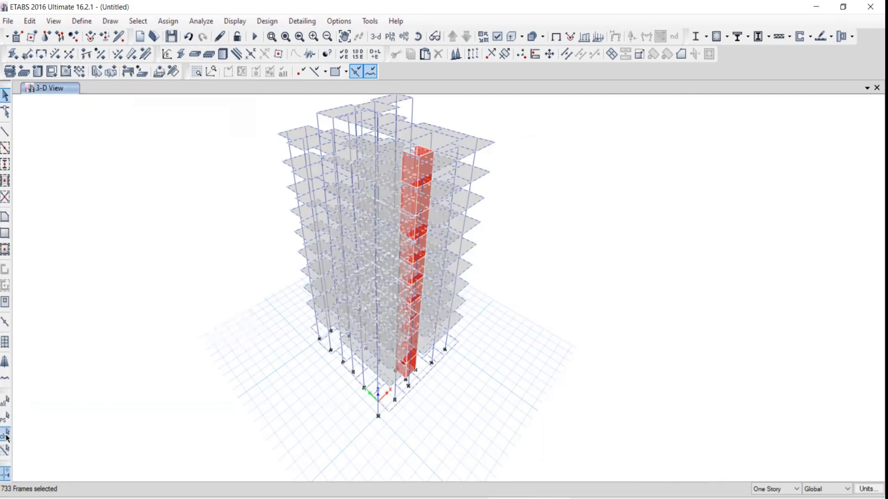
- Select all columns in the building by object type, and clear the selection
{"action": "middle_click_drag", "start_coordinate": [460, 247], "coordinate": [471, 263]}
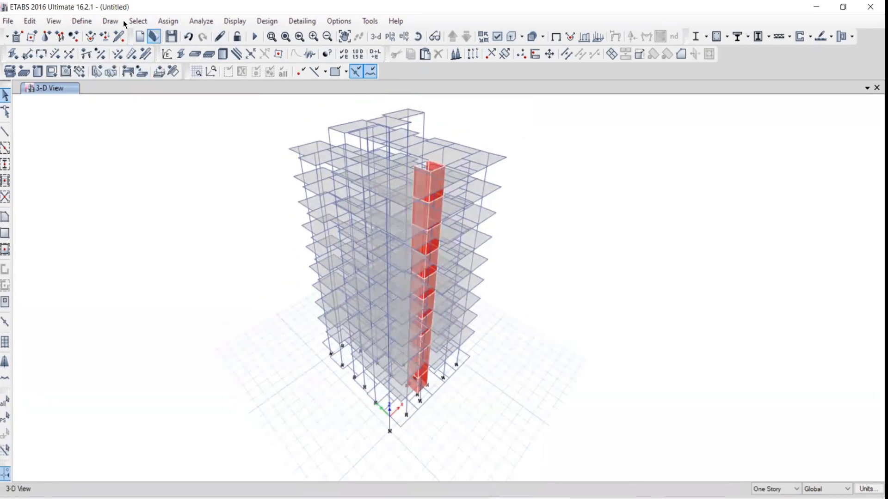
{"action": "left_click", "coordinate": [137, 21]}
{"action": "mouse_move", "coordinate": [219, 38]}
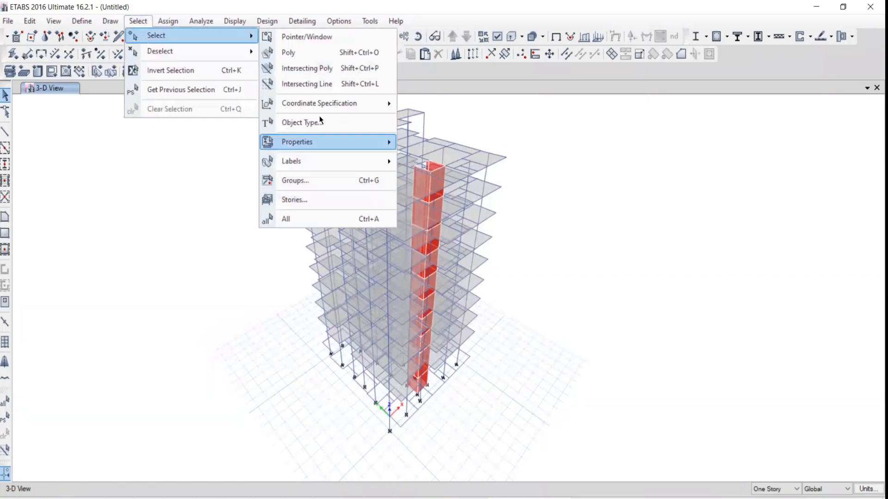
{"action": "left_click", "coordinate": [300, 122]}
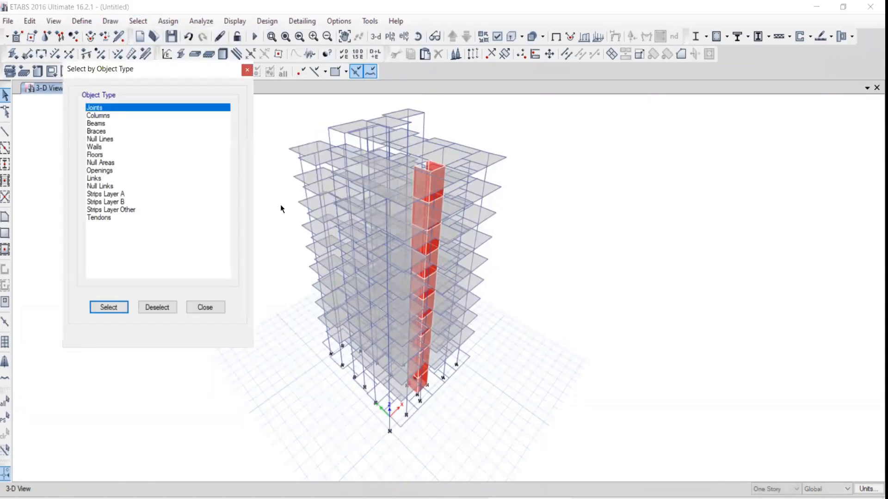
{"action": "left_click", "coordinate": [97, 116]}
{"action": "left_click", "coordinate": [103, 307]}
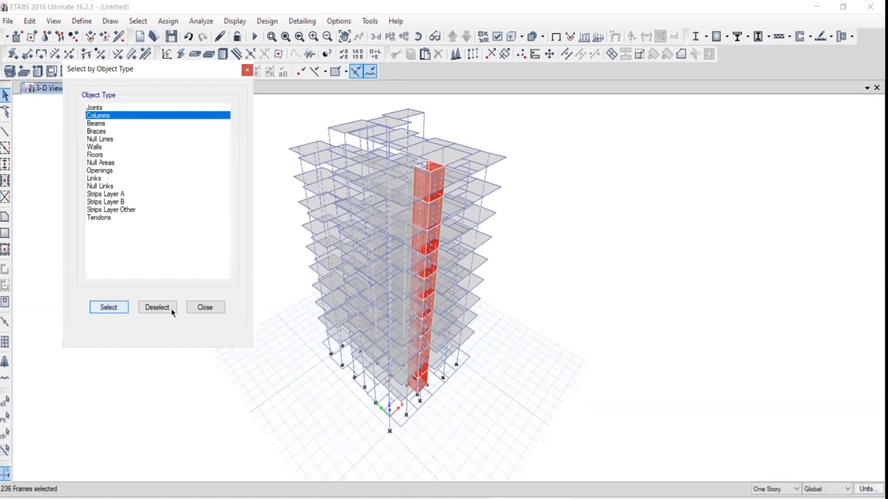
{"action": "left_click", "coordinate": [202, 307]}
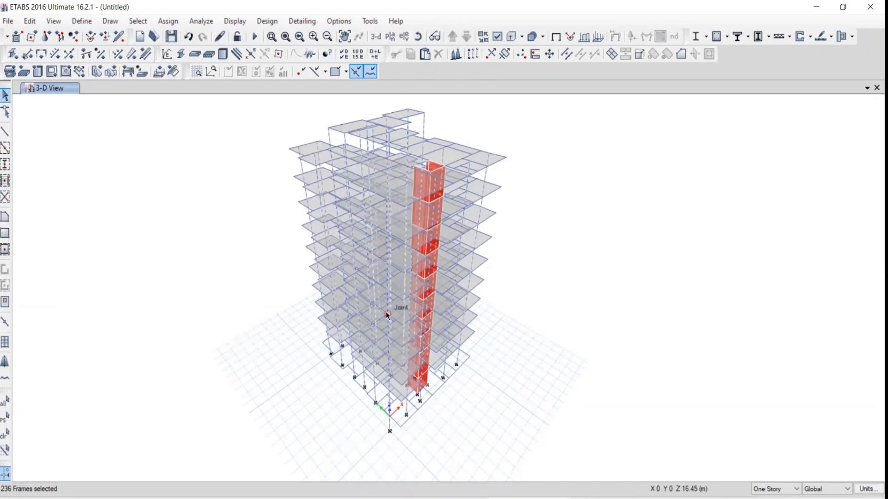
{"action": "left_click", "coordinate": [6, 434]}
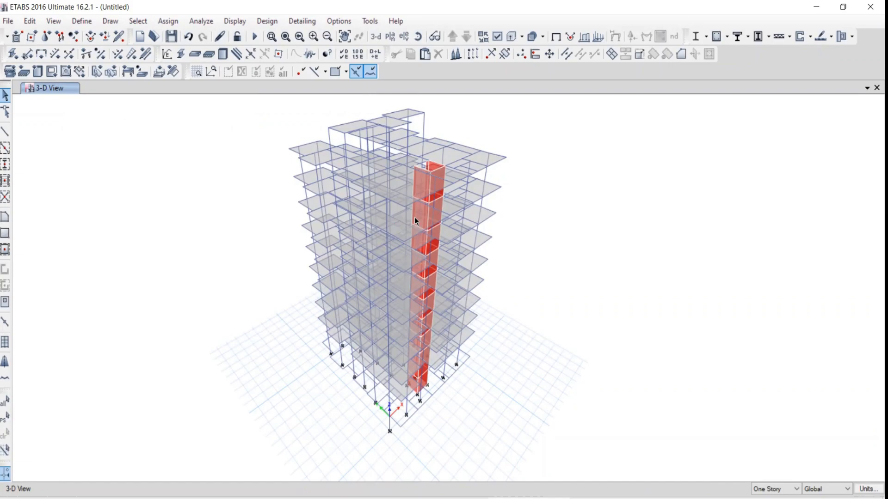
- Select all walls in the building by object type, and clear the selection
{"action": "left_click", "coordinate": [138, 20]}
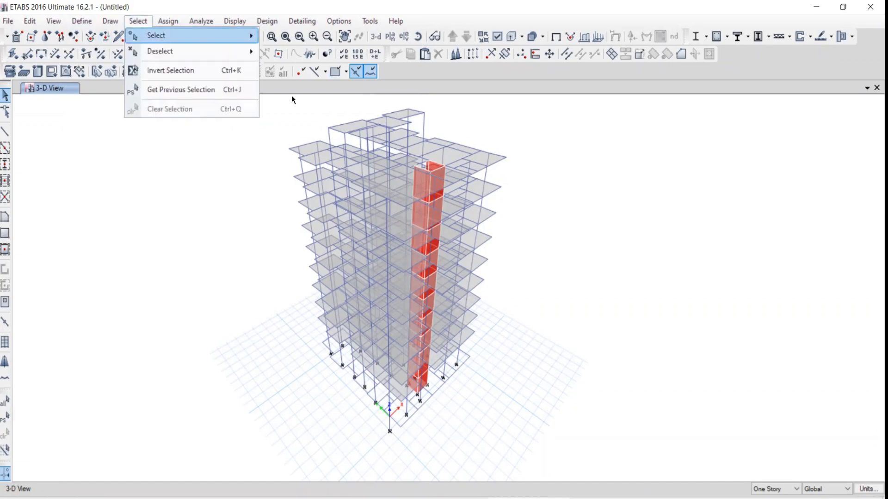
{"action": "mouse_move", "coordinate": [185, 35]}
{"action": "left_click", "coordinate": [286, 123]}
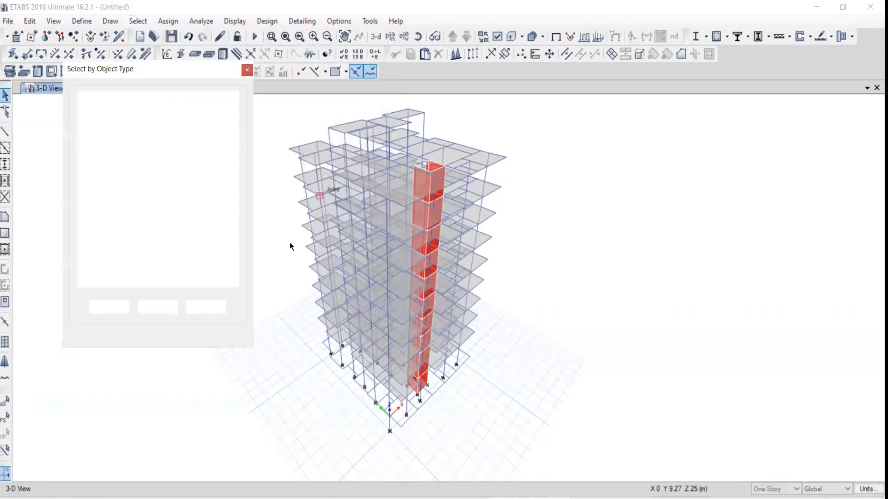
{"action": "left_click", "coordinate": [95, 147]}
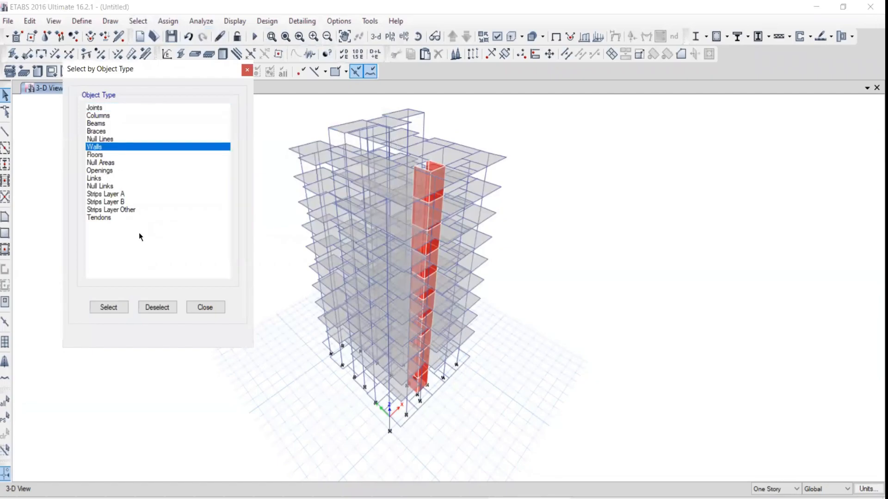
{"action": "left_click", "coordinate": [105, 308]}
{"action": "left_click", "coordinate": [203, 309]}
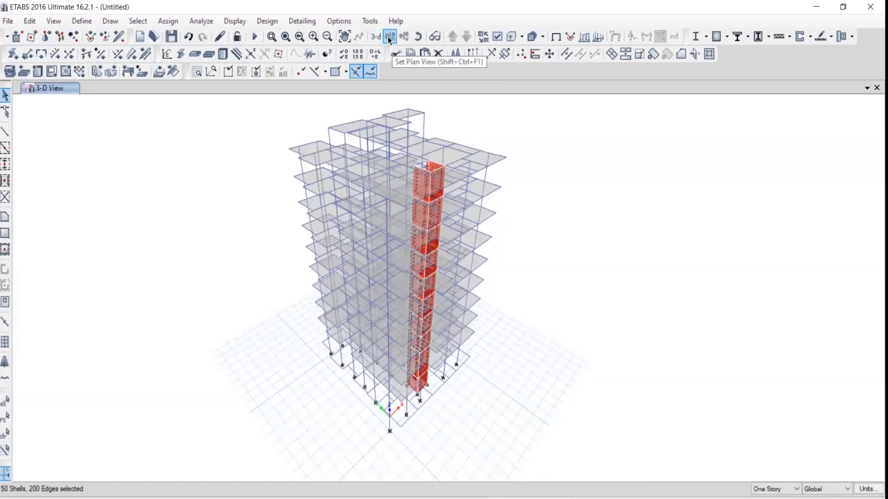
{"action": "left_click", "coordinate": [4, 435]}
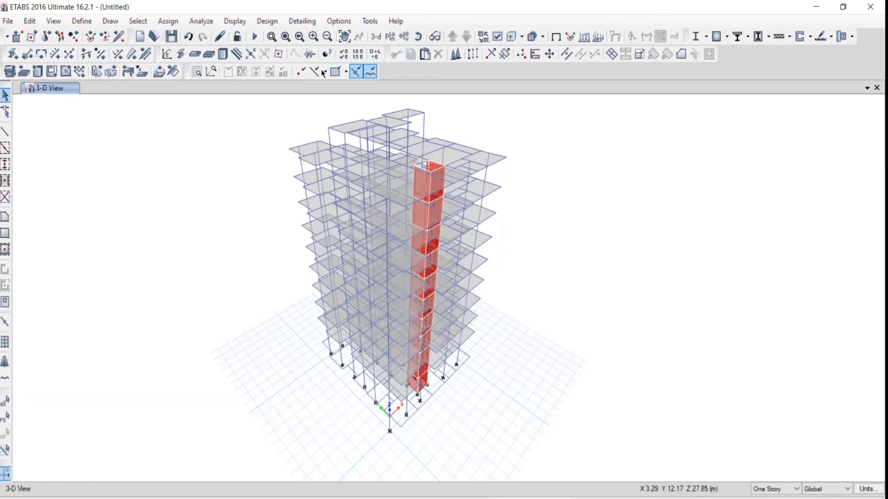
- Open the 3RD story plan view and select all beams by object type
{"action": "left_click", "coordinate": [390, 36]}
{"action": "left_click", "coordinate": [377, 272]}
{"action": "left_click", "coordinate": [389, 398]}
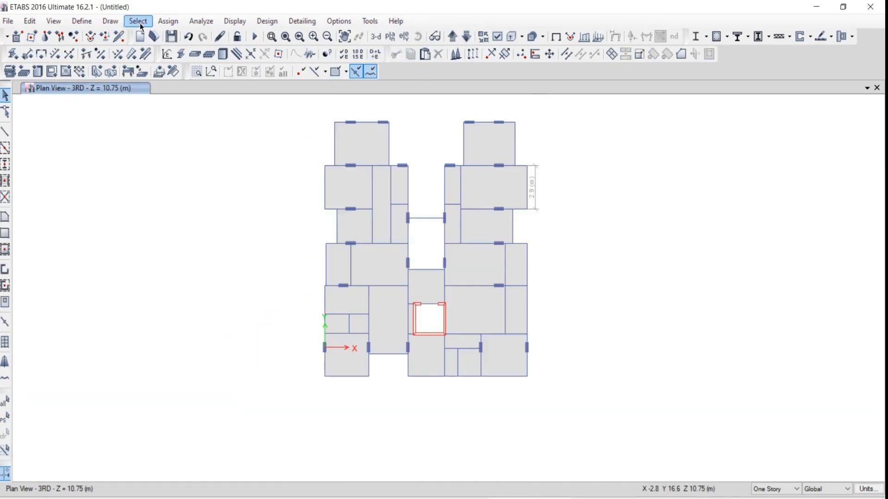
{"action": "left_click", "coordinate": [141, 22]}
{"action": "mouse_move", "coordinate": [154, 36]}
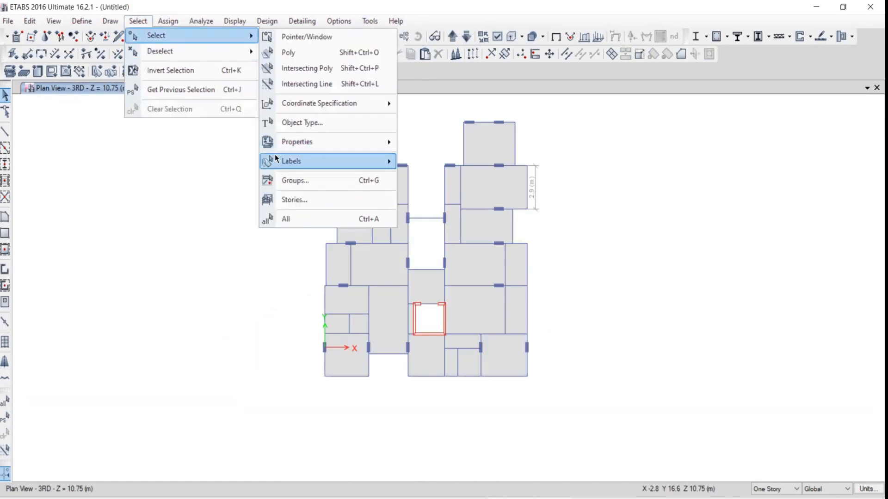
{"action": "left_click", "coordinate": [284, 124]}
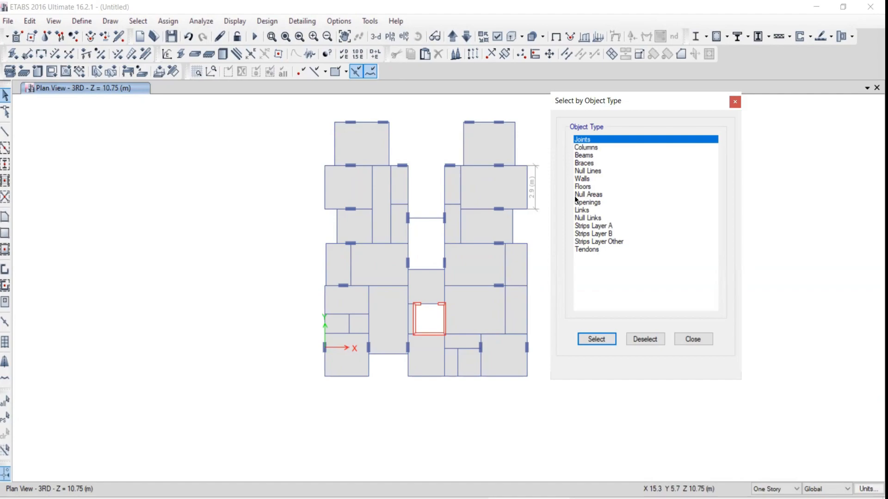
{"action": "left_click", "coordinate": [578, 155]}
{"action": "left_click", "coordinate": [588, 341]}
{"action": "left_click", "coordinate": [686, 340]}
- In the 3-D view, deselect by stories every level from OHT to Base except 3RD, keeping only the 3RD story beams selected
{"action": "left_click", "coordinate": [377, 37]}
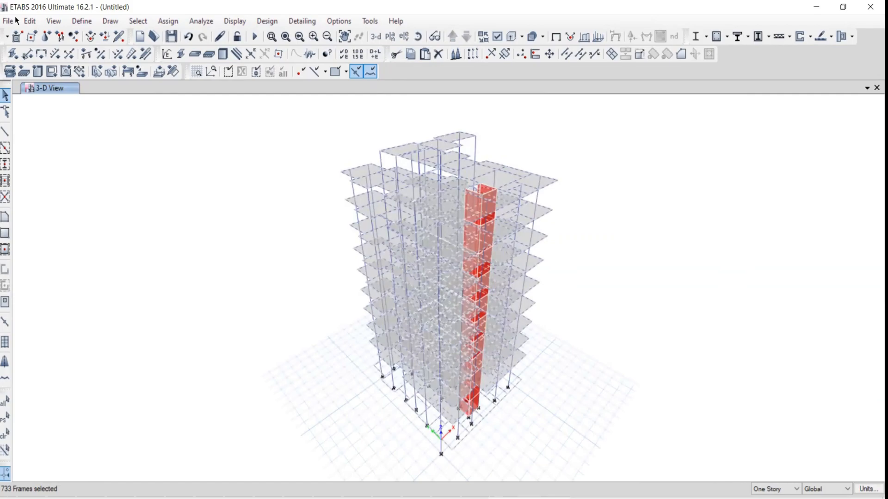
{"action": "left_click", "coordinate": [137, 21]}
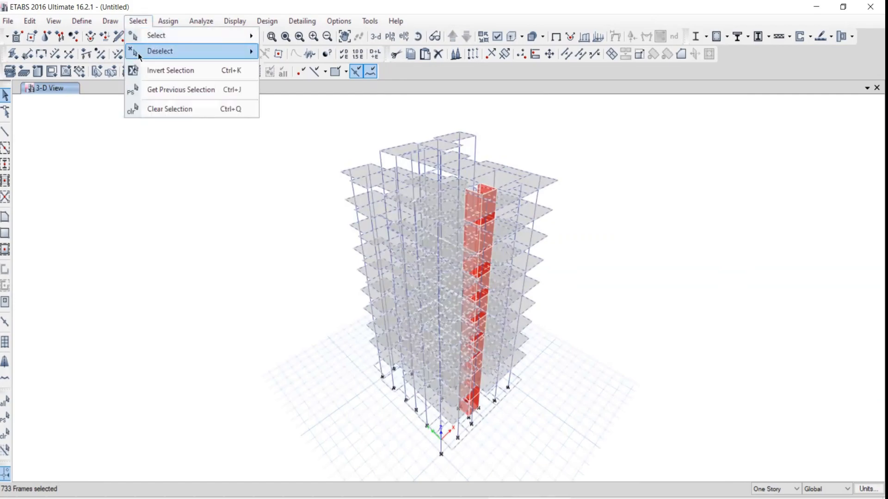
{"action": "mouse_move", "coordinate": [170, 53]}
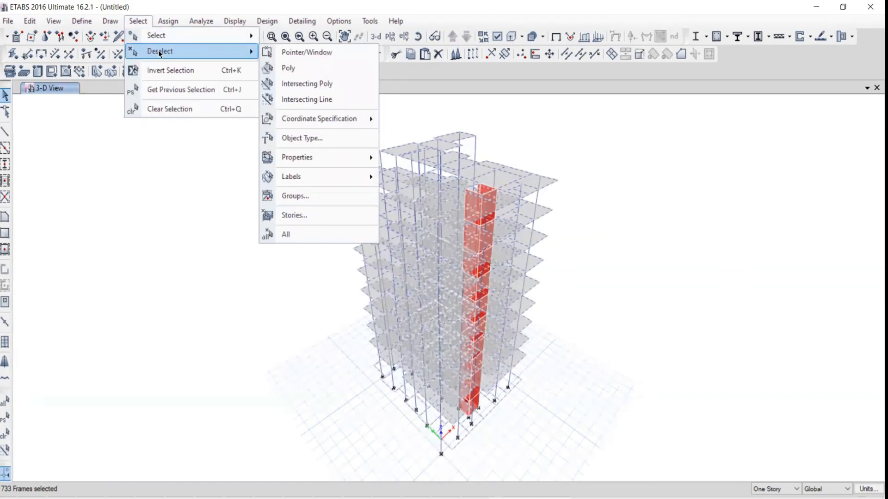
{"action": "left_click", "coordinate": [292, 214]}
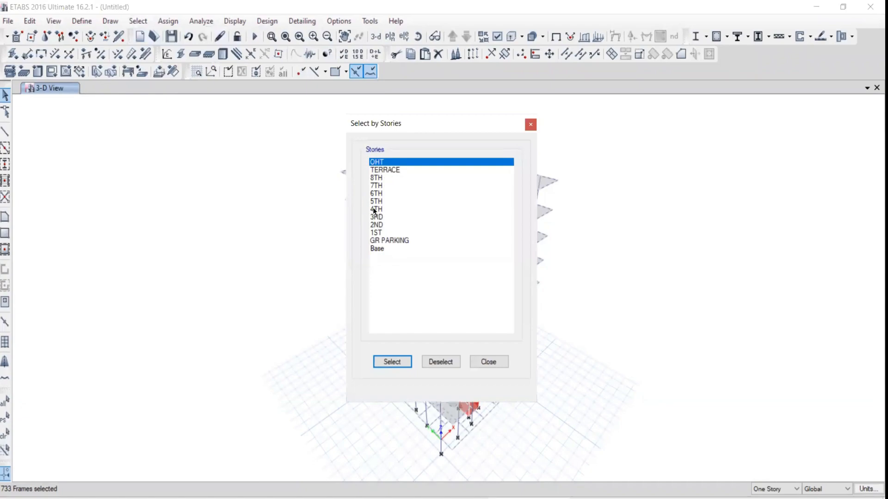
{"action": "left_click_drag", "start_coordinate": [375, 211], "coordinate": [377, 162]}
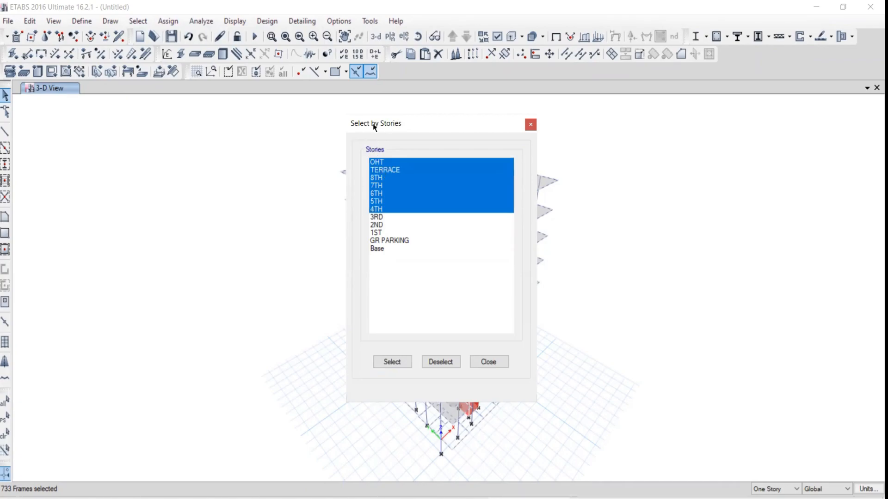
{"action": "left_click_drag", "start_coordinate": [375, 127], "coordinate": [91, 88]}
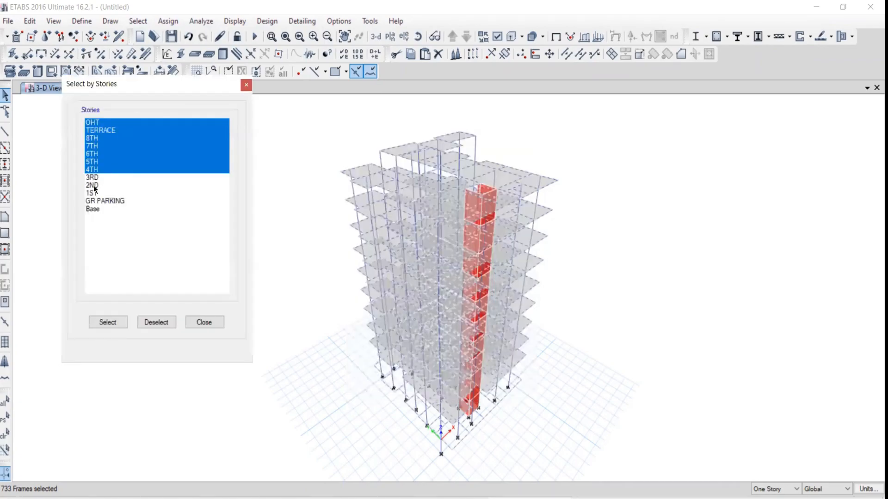
{"action": "left_click_drag", "start_coordinate": [94, 186], "coordinate": [95, 218], "text": "ctrl"}
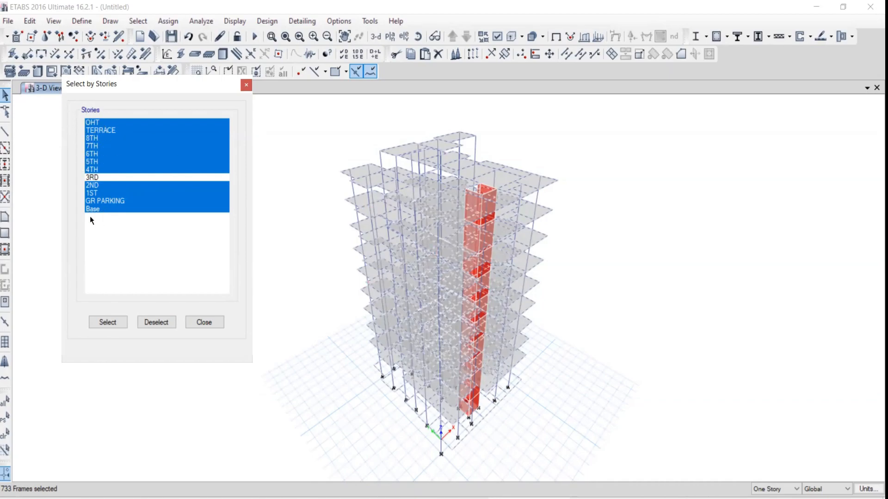
{"action": "left_click", "coordinate": [147, 323]}
{"action": "scroll", "coordinate": [440, 402], "scroll_direction": "up", "scroll_amount": 3}
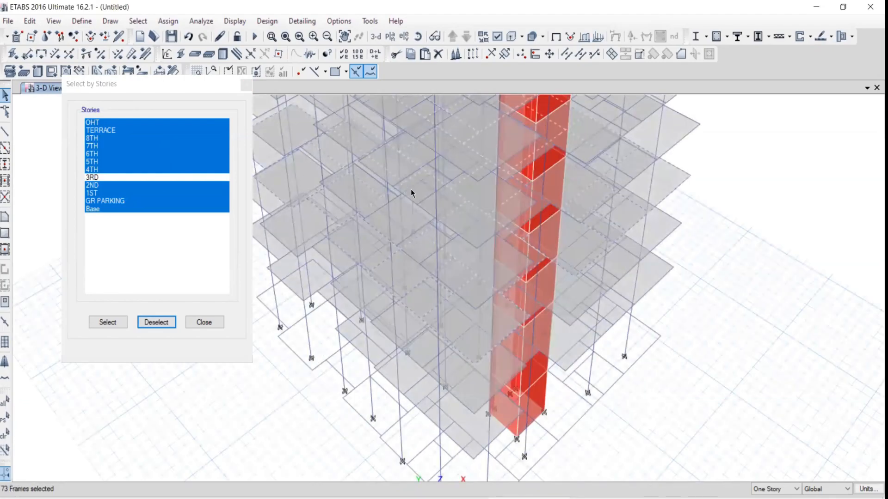
{"action": "scroll", "coordinate": [399, 190], "scroll_direction": "down", "scroll_amount": 3}
{"action": "left_click", "coordinate": [198, 323]}
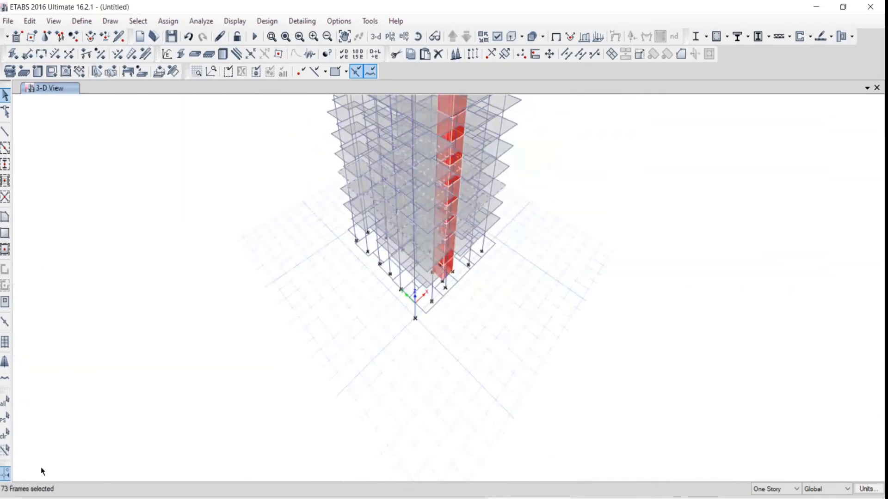
- Open the 3RD story plan view to examine the selected beams
{"action": "left_click", "coordinate": [390, 36]}
{"action": "left_click", "coordinate": [375, 271]}
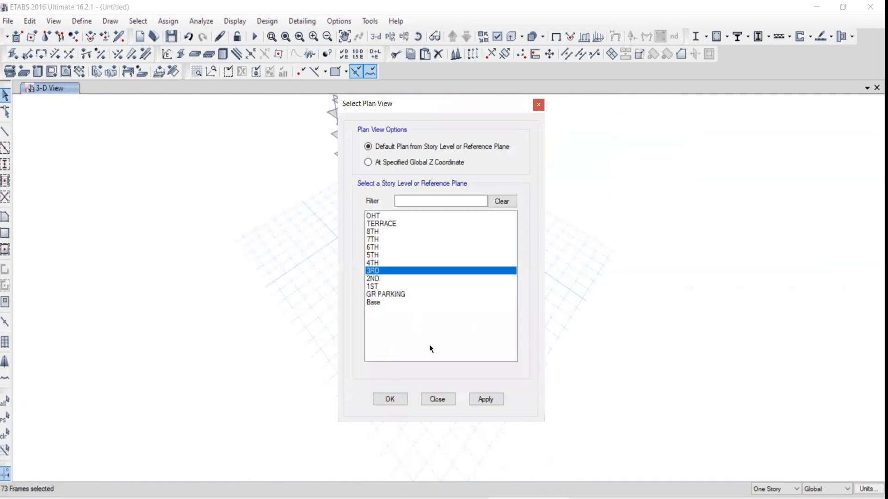
{"action": "left_click", "coordinate": [481, 400]}
{"action": "left_click", "coordinate": [437, 399]}
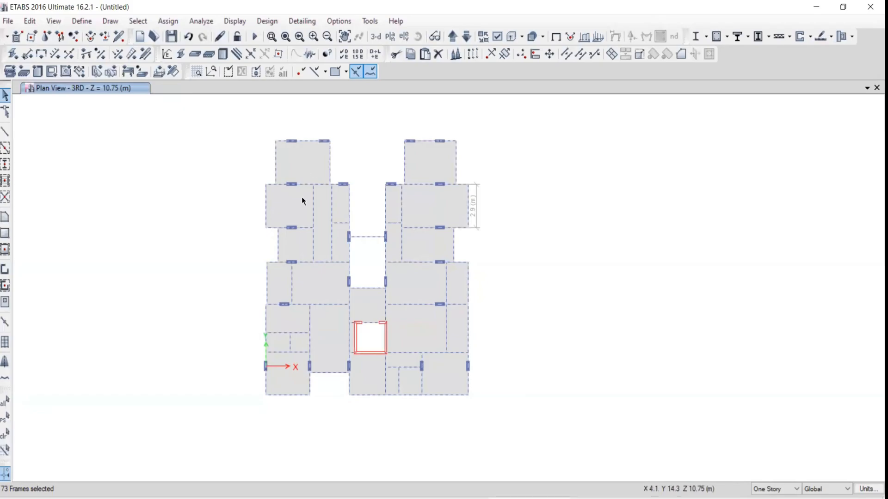
- Open the plan view of the 6TH story
{"action": "left_click", "coordinate": [376, 36]}
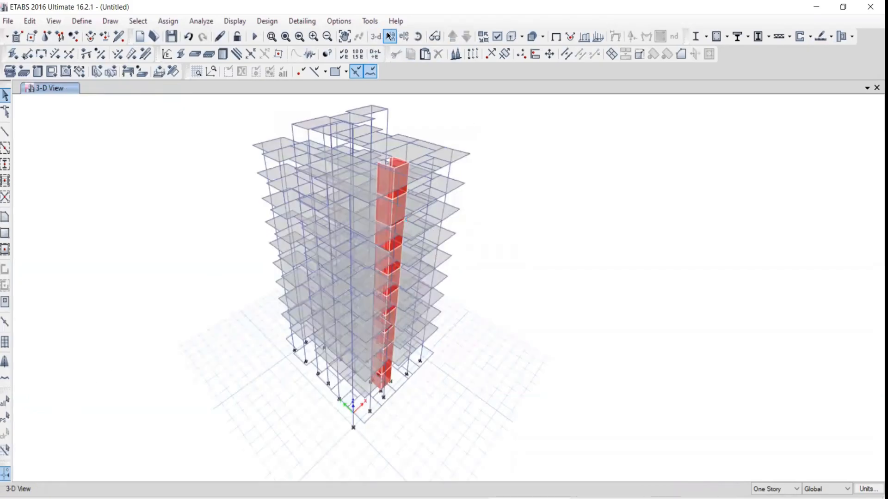
{"action": "left_click", "coordinate": [389, 37]}
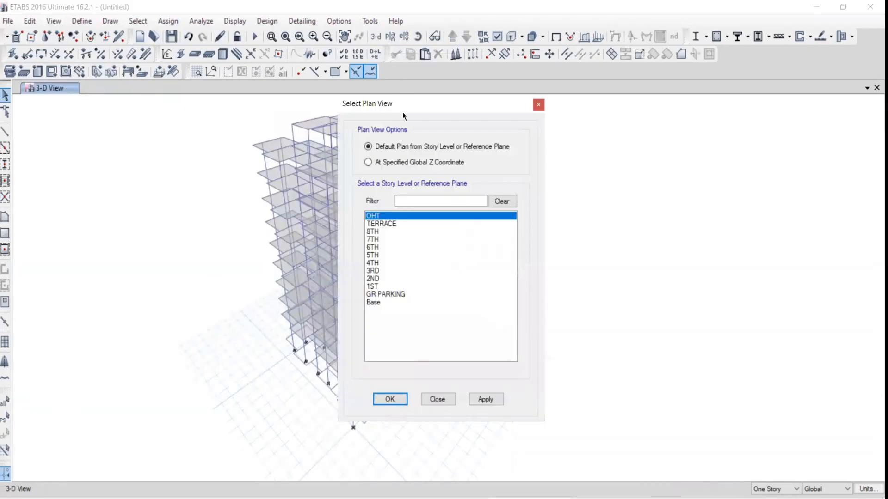
{"action": "left_click", "coordinate": [374, 247]}
{"action": "left_click", "coordinate": [476, 401]}
{"action": "left_click", "coordinate": [390, 399]}
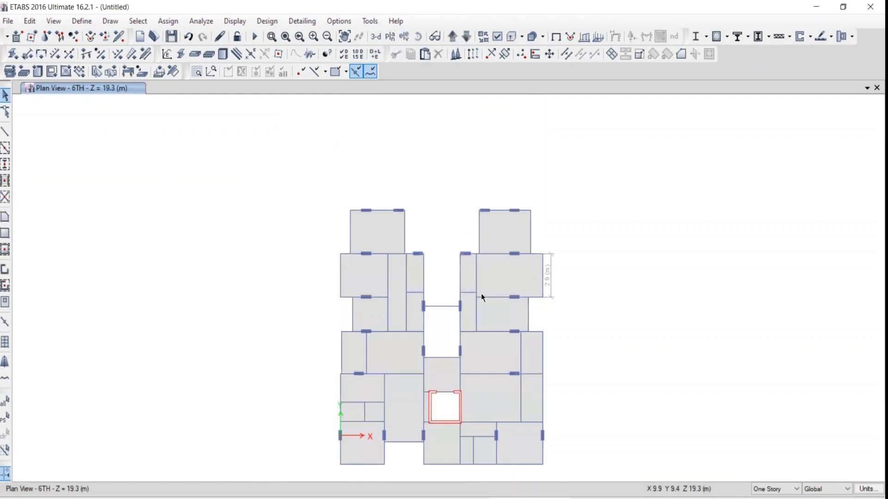
{"action": "scroll", "coordinate": [437, 245], "scroll_direction": "up", "scroll_amount": 5}
{"action": "scroll", "coordinate": [383, 241], "scroll_direction": "down", "scroll_amount": 5}
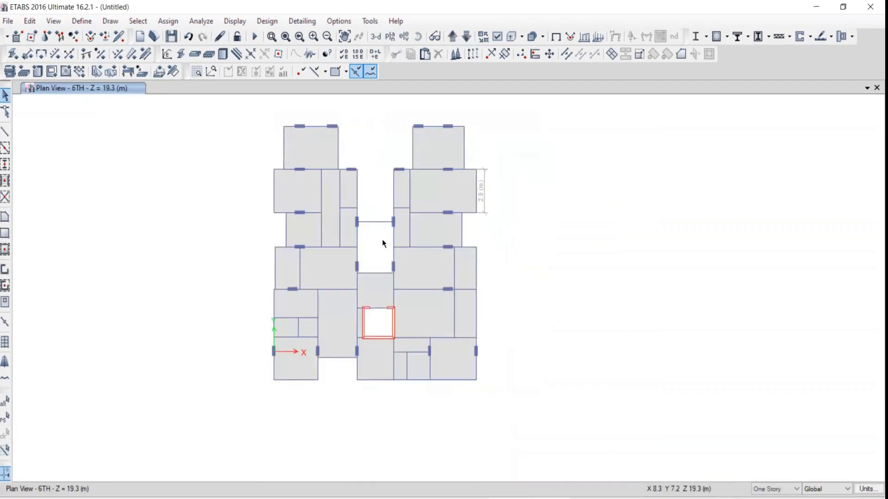
- Select all floors in the building by object type
{"action": "left_click", "coordinate": [134, 21]}
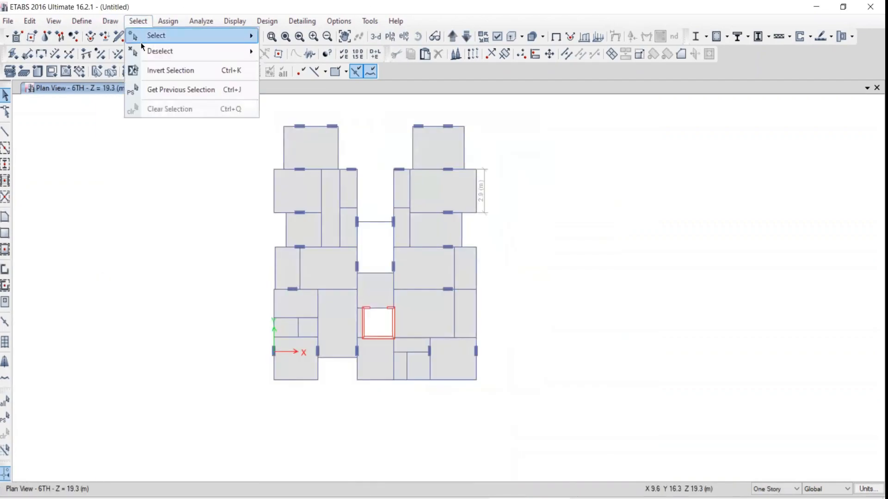
{"action": "mouse_move", "coordinate": [143, 38]}
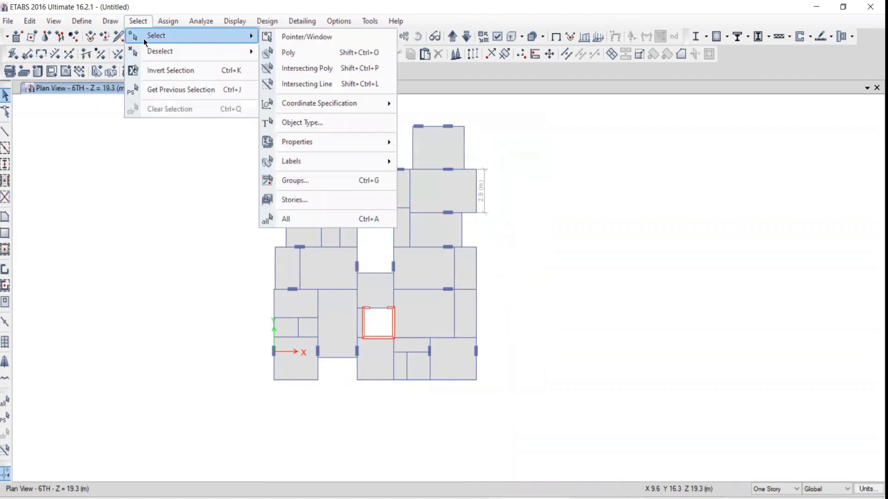
{"action": "left_click", "coordinate": [291, 121]}
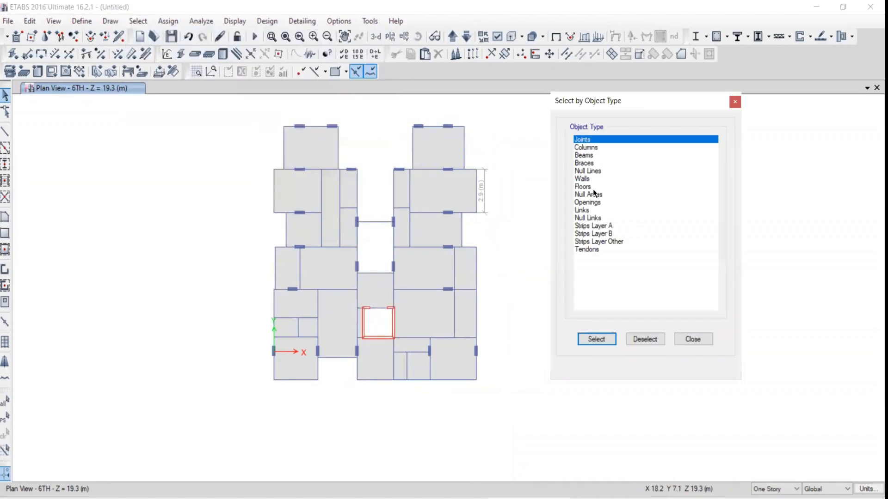
{"action": "left_click", "coordinate": [582, 187]}
{"action": "left_click", "coordinate": [595, 339]}
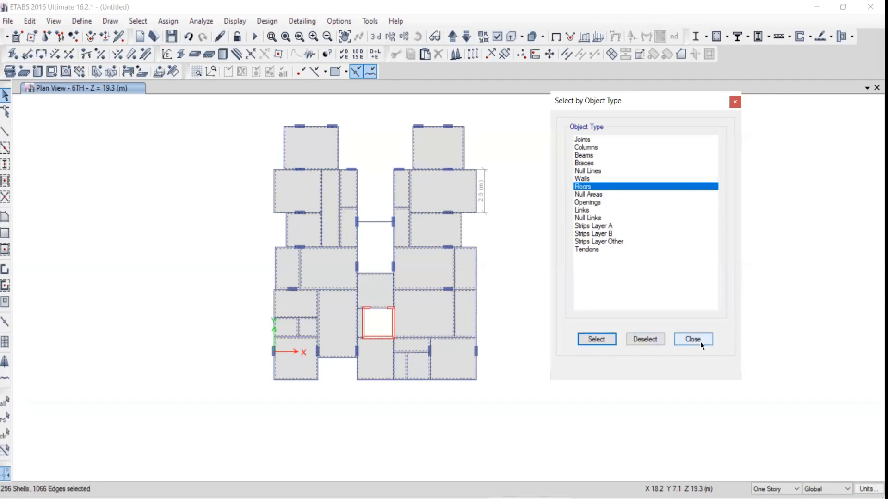
{"action": "left_click", "coordinate": [688, 344]}
- In the 3-D view, deselect by stories every level from OHT to Base except 6TH, keeping only the 6TH story floors selected
{"action": "left_click", "coordinate": [377, 38]}
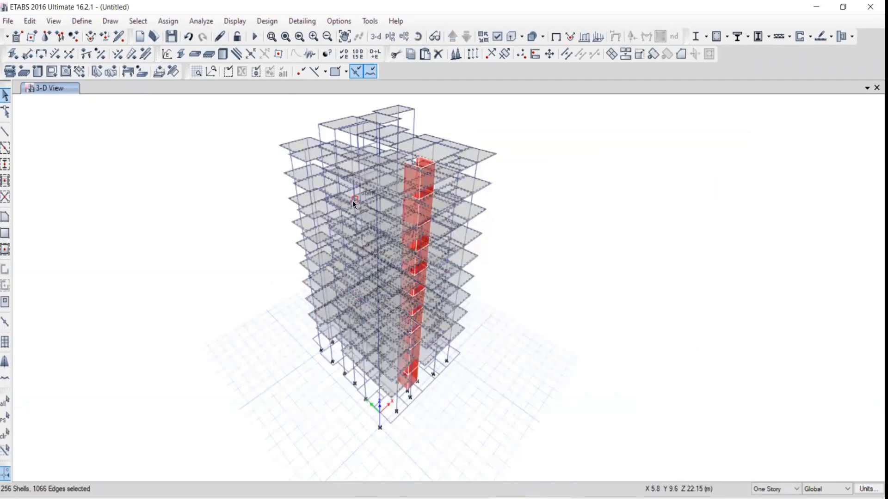
{"action": "left_click", "coordinate": [135, 22]}
{"action": "mouse_move", "coordinate": [143, 53]}
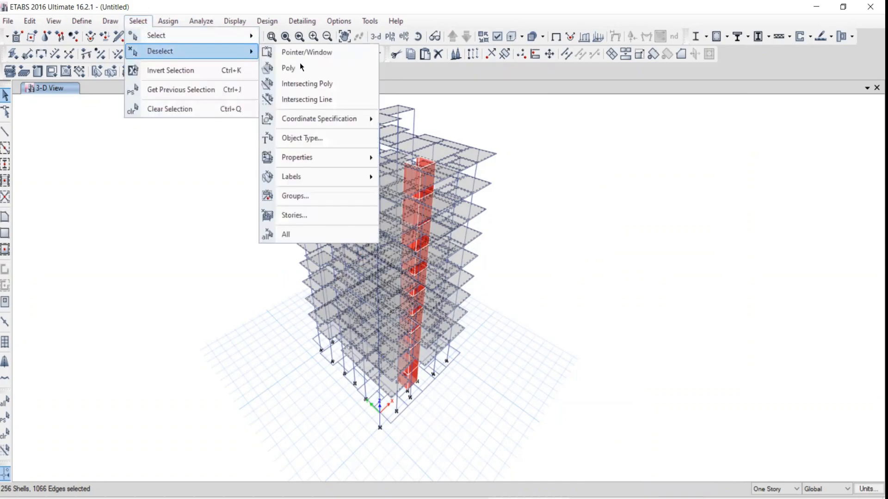
{"action": "left_click", "coordinate": [285, 215]}
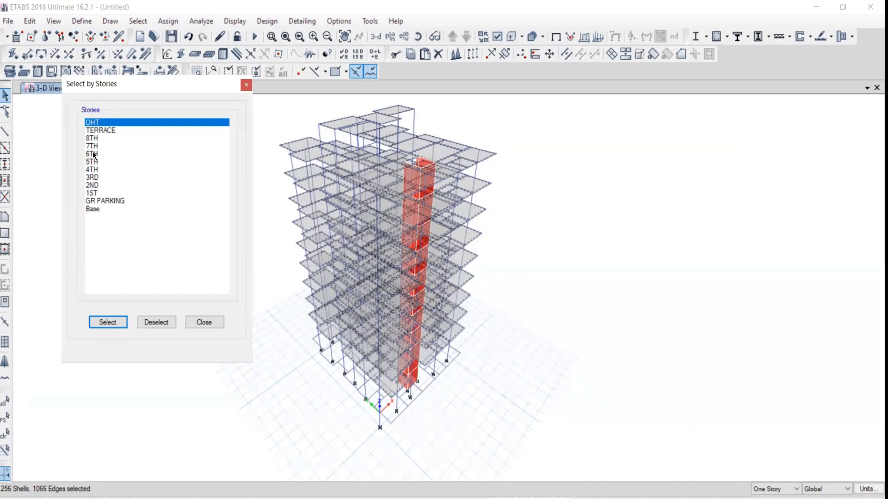
{"action": "left_click_drag", "start_coordinate": [93, 161], "coordinate": [92, 209]}
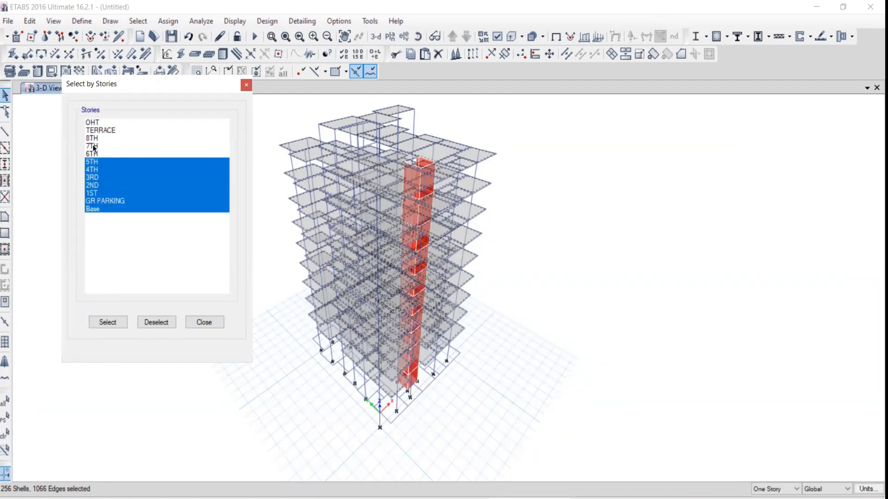
{"action": "left_click_drag", "start_coordinate": [92, 145], "coordinate": [93, 114], "text": "ctrl"}
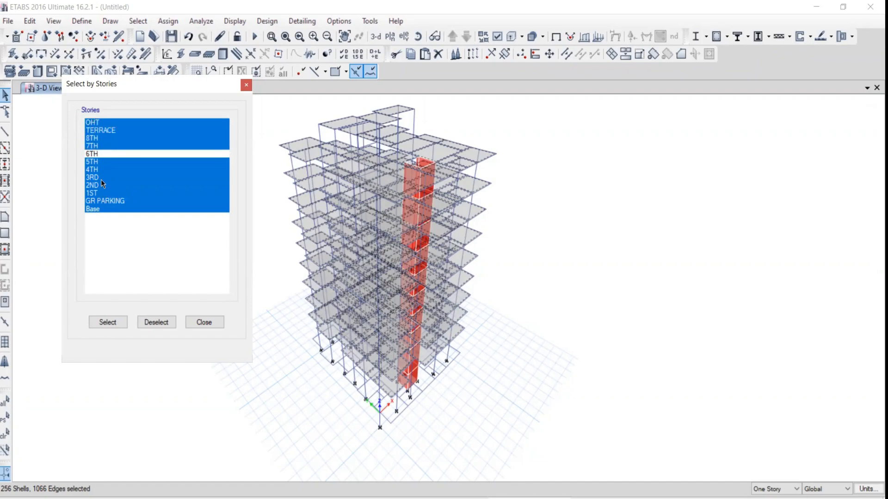
{"action": "left_click", "coordinate": [153, 322]}
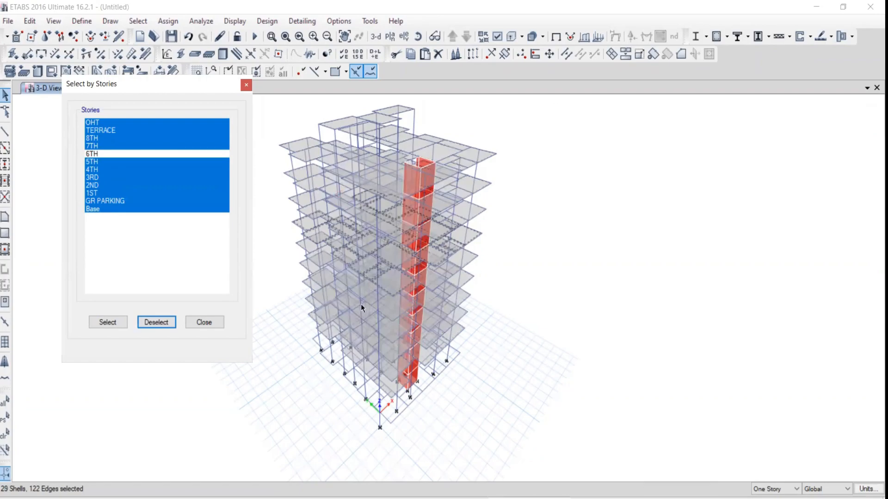
{"action": "left_click", "coordinate": [214, 323]}
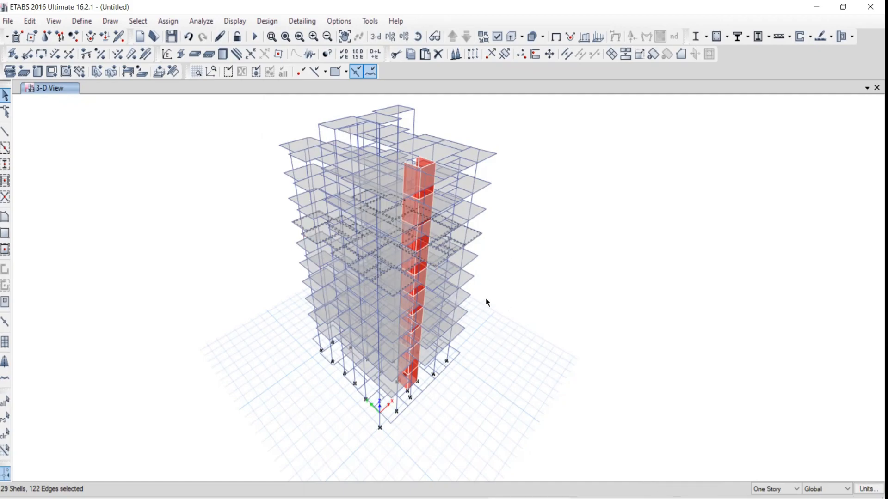
- Show only the selected 6TH story floors, and restore the display of all objects
{"action": "right_click", "coordinate": [73, 202]}
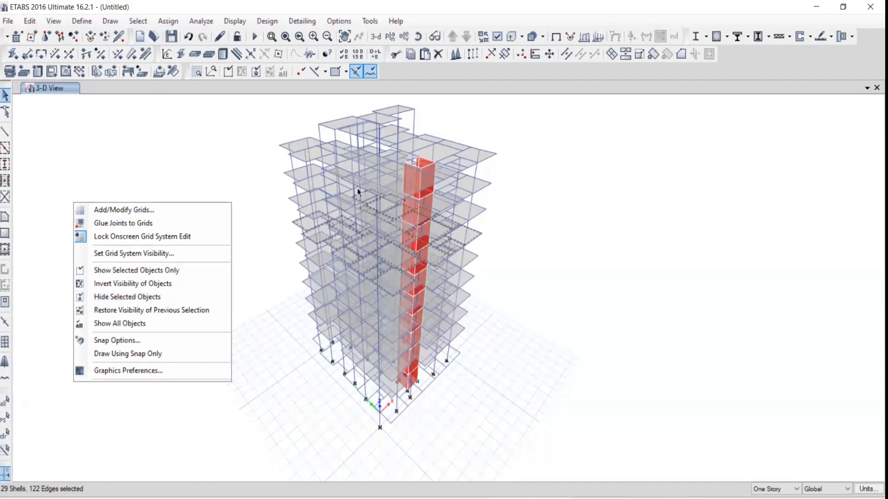
{"action": "left_click", "coordinate": [115, 271]}
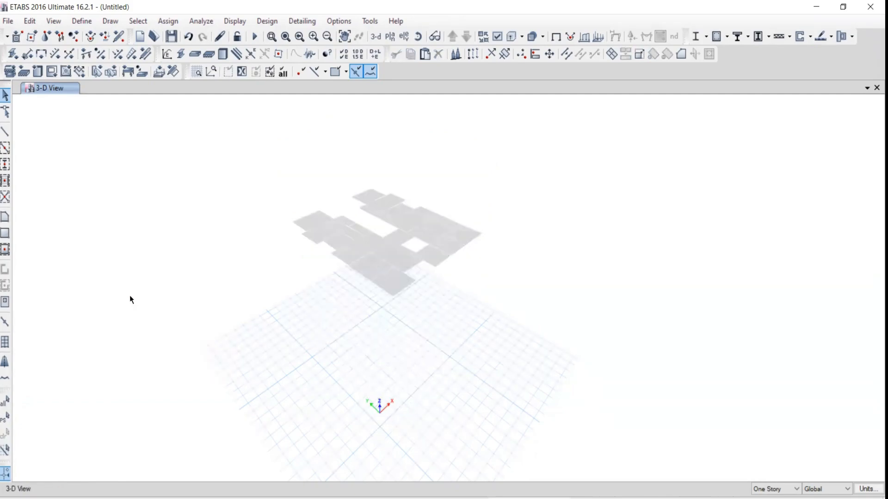
{"action": "right_click", "coordinate": [76, 158]}
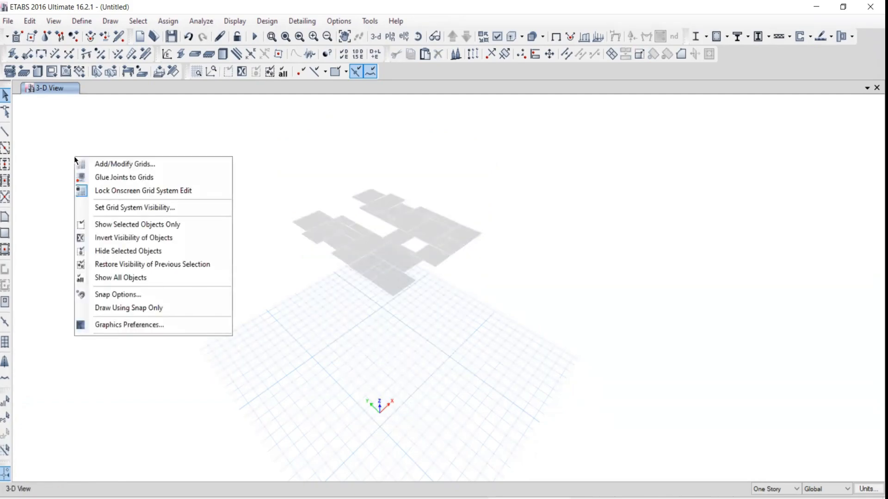
{"action": "left_click", "coordinate": [102, 279]}
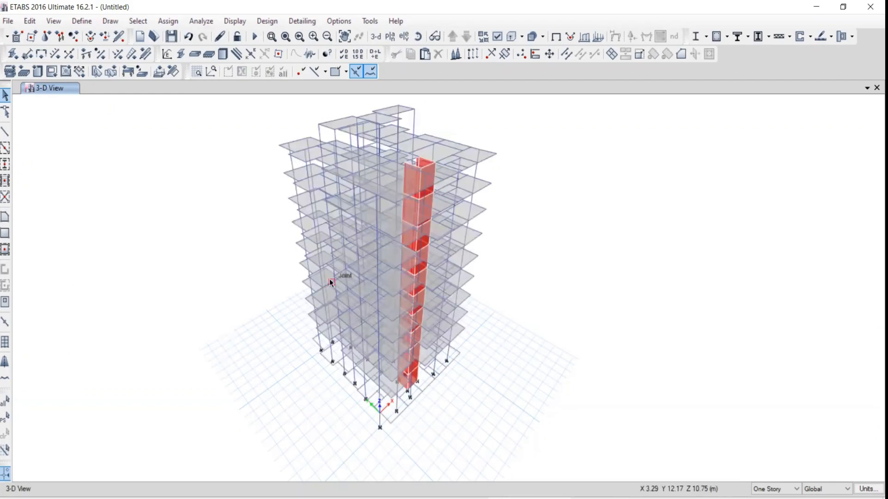
- Open the 1ST story plan view and select everything on that floor with a selection window
{"action": "middle_click_drag", "start_coordinate": [432, 190], "coordinate": [408, 154]}
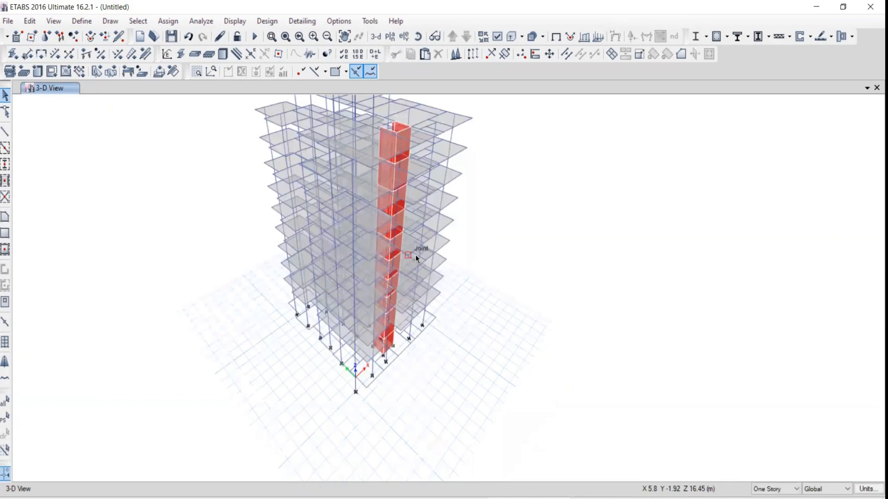
{"action": "left_click", "coordinate": [390, 37]}
{"action": "left_click", "coordinate": [374, 286]}
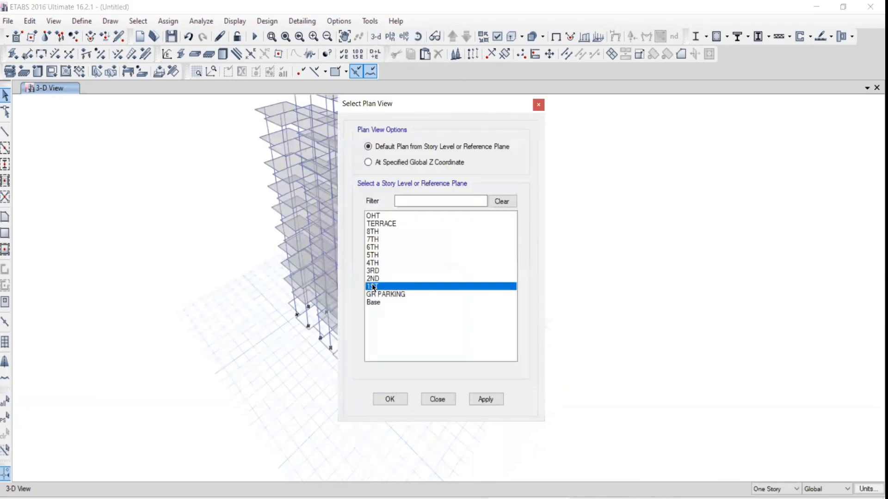
{"action": "left_click", "coordinate": [480, 399]}
{"action": "left_click", "coordinate": [447, 400]}
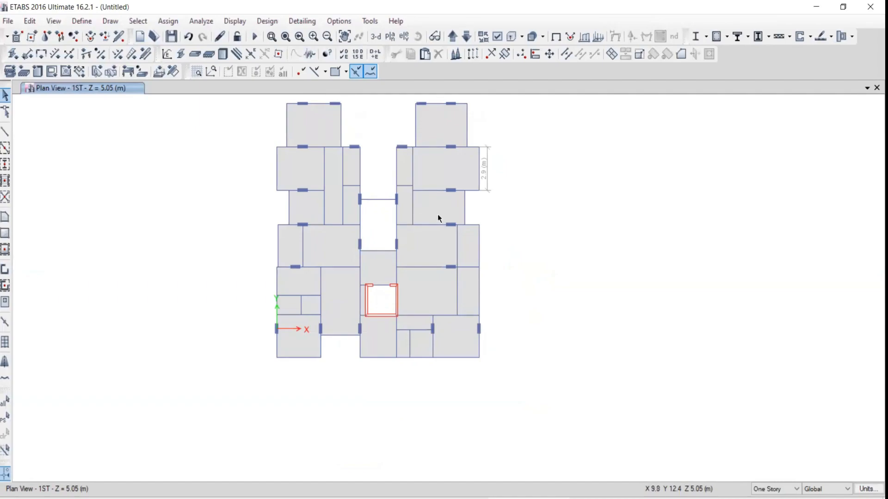
{"action": "middle_click_drag", "start_coordinate": [388, 264], "coordinate": [394, 281]}
{"action": "left_click_drag", "start_coordinate": [205, 109], "coordinate": [561, 410]}
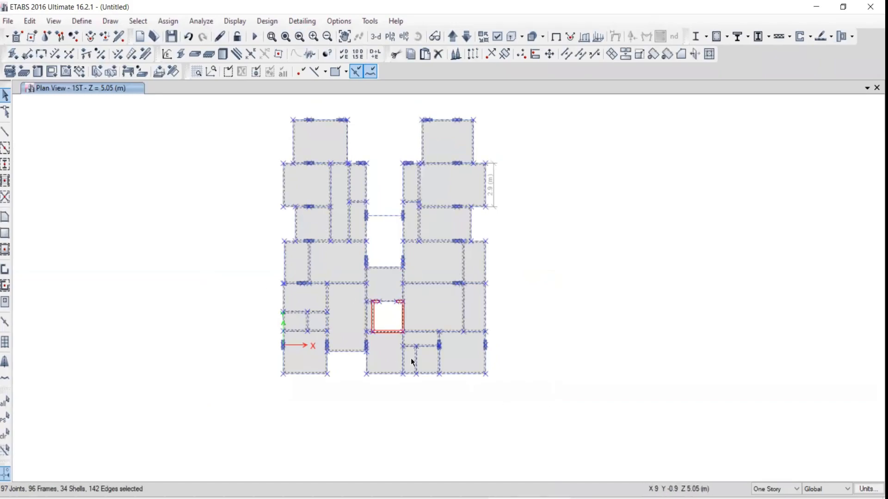
- Show only the selected 1ST story objects and examine the isolated floor in the 3-D view
{"action": "right_click", "coordinate": [102, 212]}
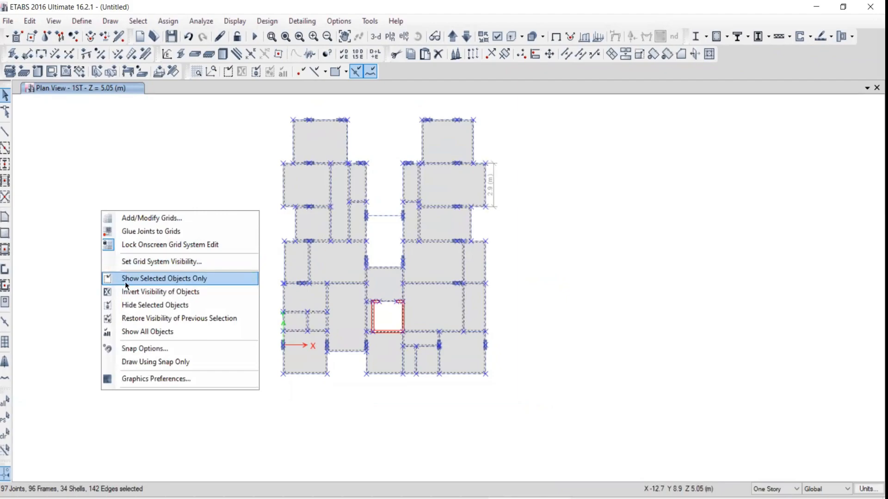
{"action": "left_click", "coordinate": [126, 279]}
{"action": "left_click", "coordinate": [376, 37]}
{"action": "middle_click_drag", "start_coordinate": [438, 350], "coordinate": [415, 228]}
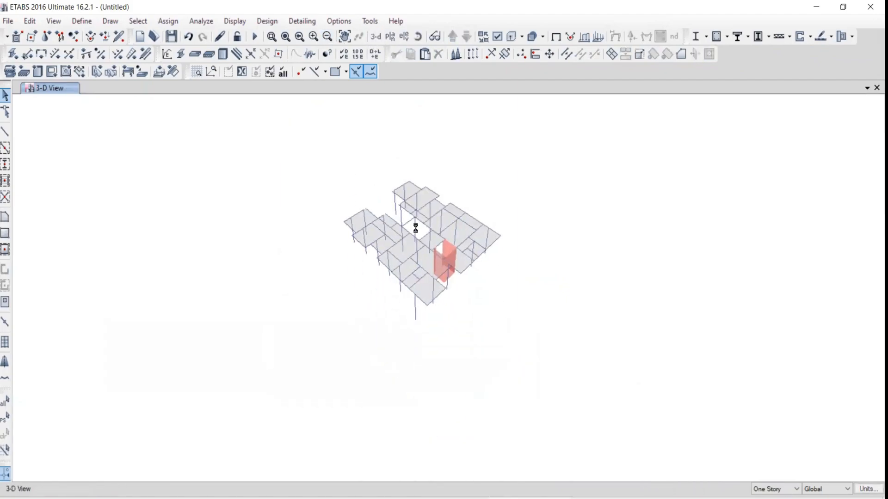
{"action": "scroll", "coordinate": [428, 323], "scroll_direction": "up", "scroll_amount": 5}
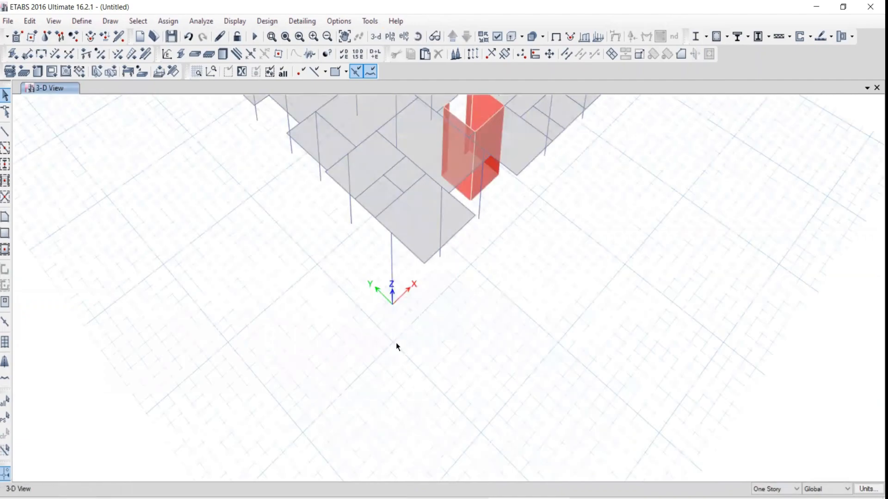
{"action": "middle_click_drag", "start_coordinate": [397, 344], "coordinate": [393, 436]}
- Restore the display of all objects and select everything on the 1ST level by stories
{"action": "right_click", "coordinate": [136, 188]}
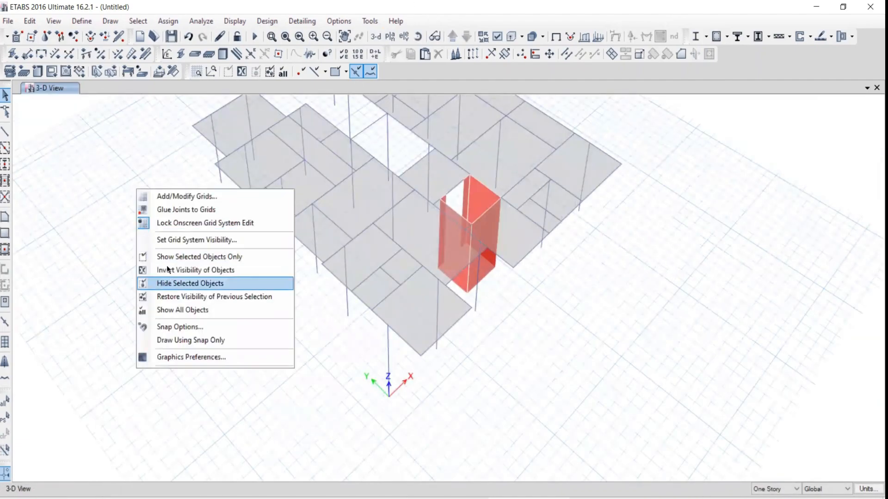
{"action": "left_click", "coordinate": [171, 312]}
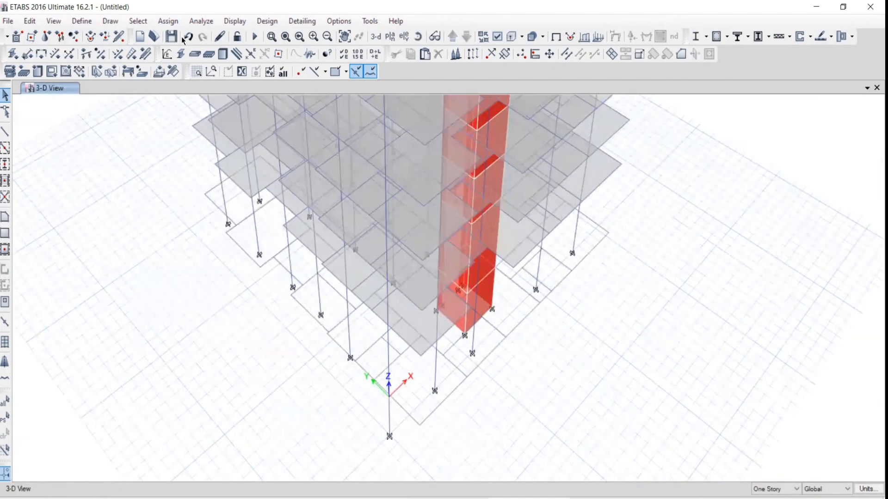
{"action": "left_click", "coordinate": [138, 21]}
{"action": "mouse_move", "coordinate": [208, 40]}
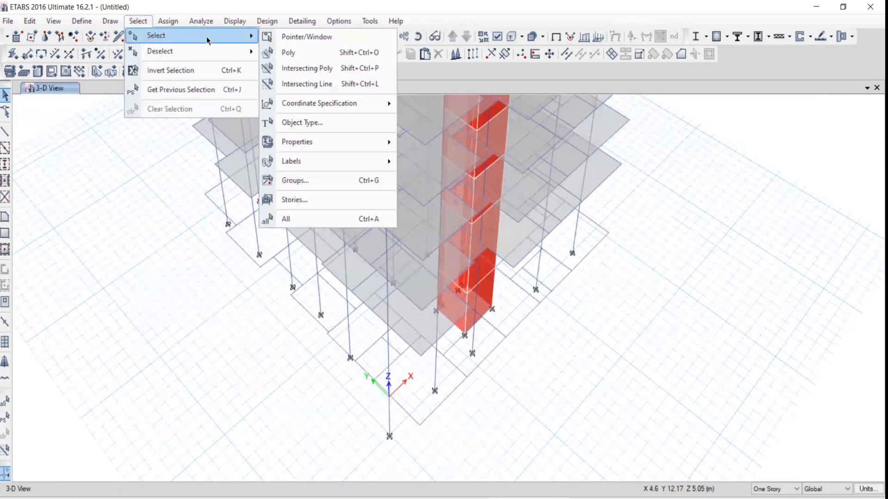
{"action": "left_click", "coordinate": [301, 200]}
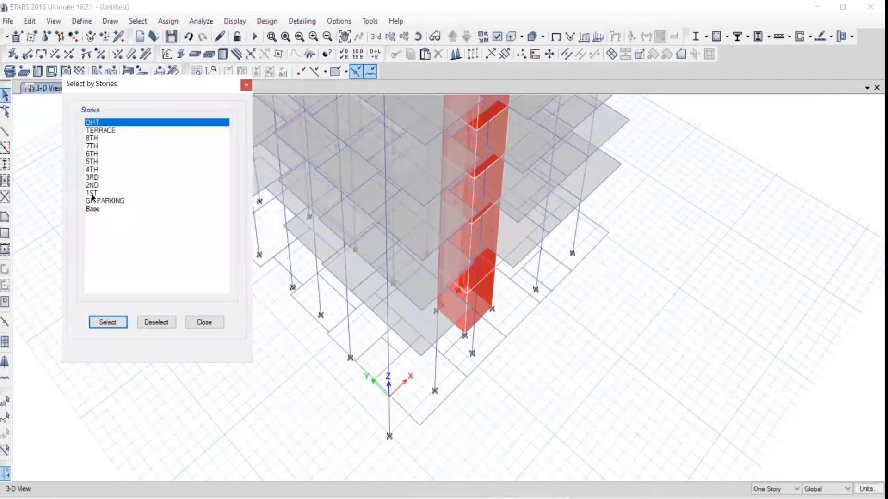
{"action": "left_click", "coordinate": [92, 194]}
{"action": "left_click", "coordinate": [105, 323]}
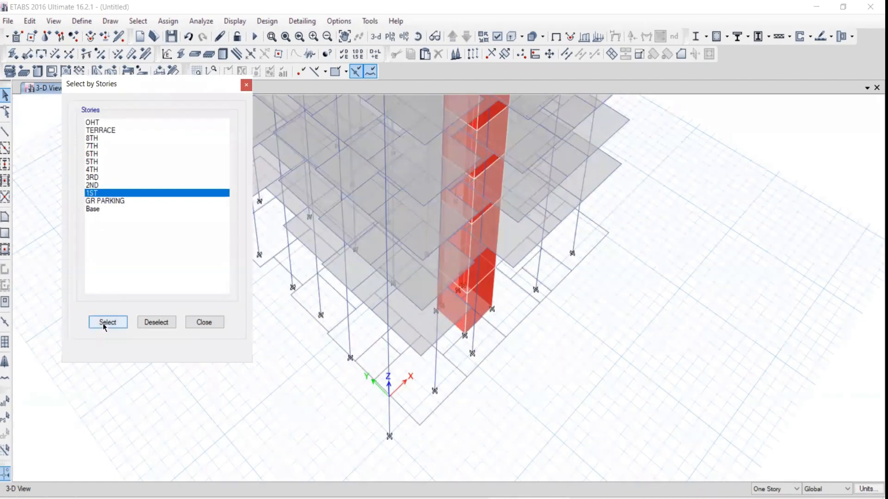
{"action": "left_click", "coordinate": [190, 323]}
- Isolate the selected 1ST story objects in the 3-D view by showing the selected objects only
{"action": "scroll", "coordinate": [525, 171], "scroll_direction": "down", "scroll_amount": 3}
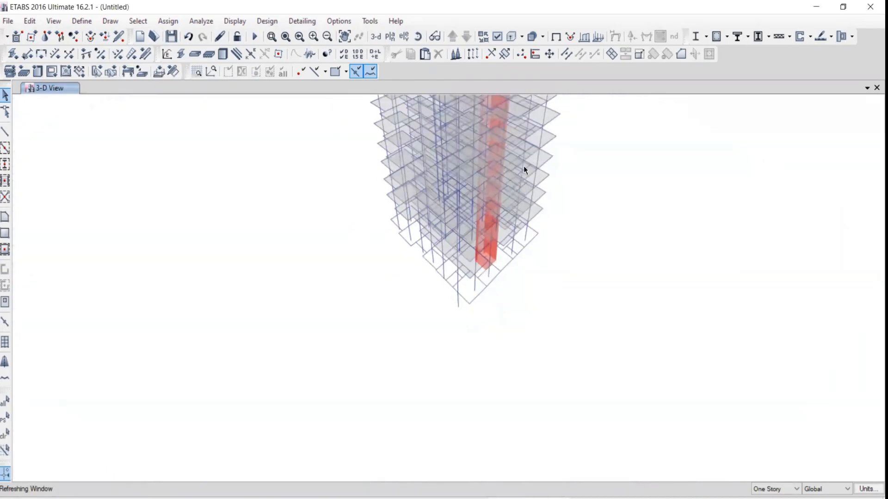
{"action": "right_click", "coordinate": [122, 191]}
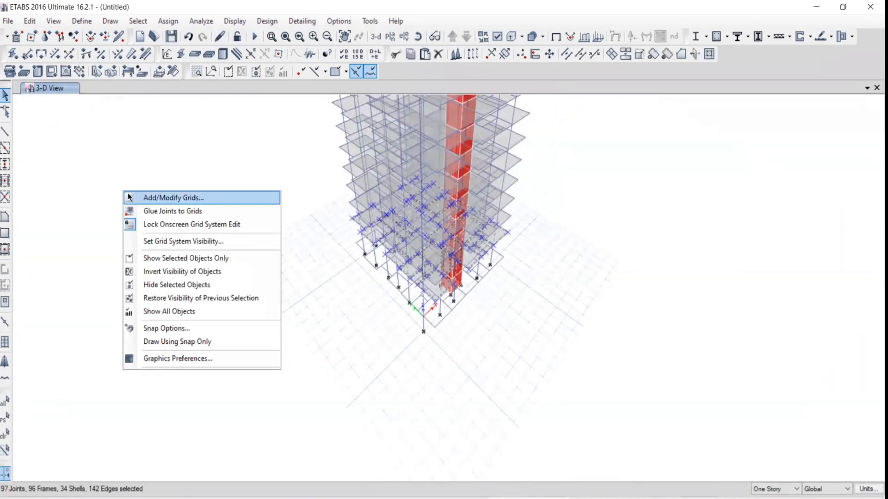
{"action": "left_click", "coordinate": [160, 259]}
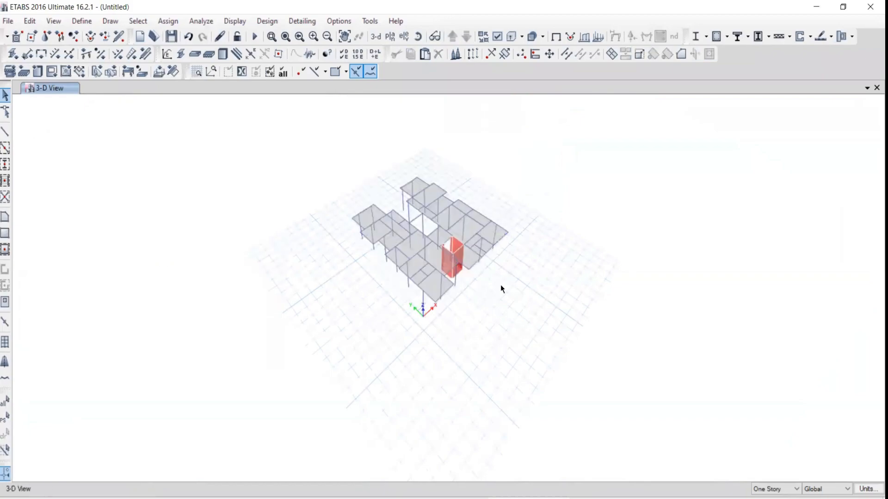
{"action": "scroll", "coordinate": [490, 273], "scroll_direction": "up", "scroll_amount": 2}
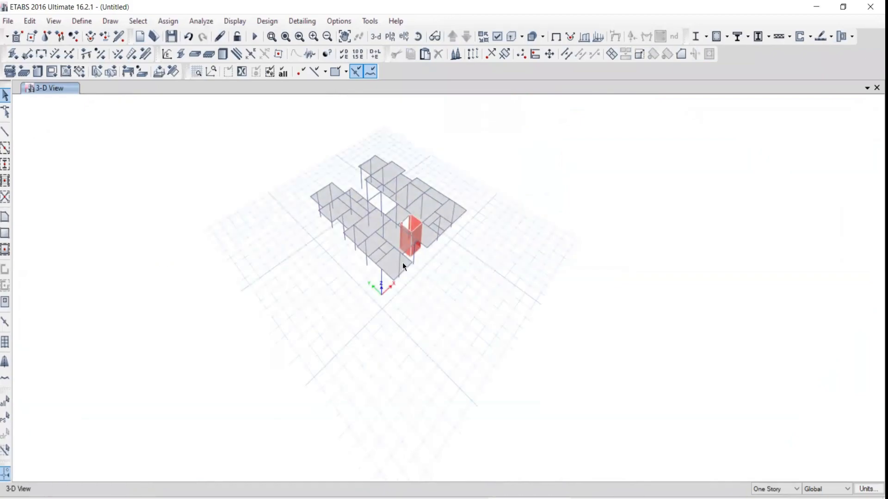
- Open the 5TH story plan view and restore the display of all objects
{"action": "left_click", "coordinate": [390, 37]}
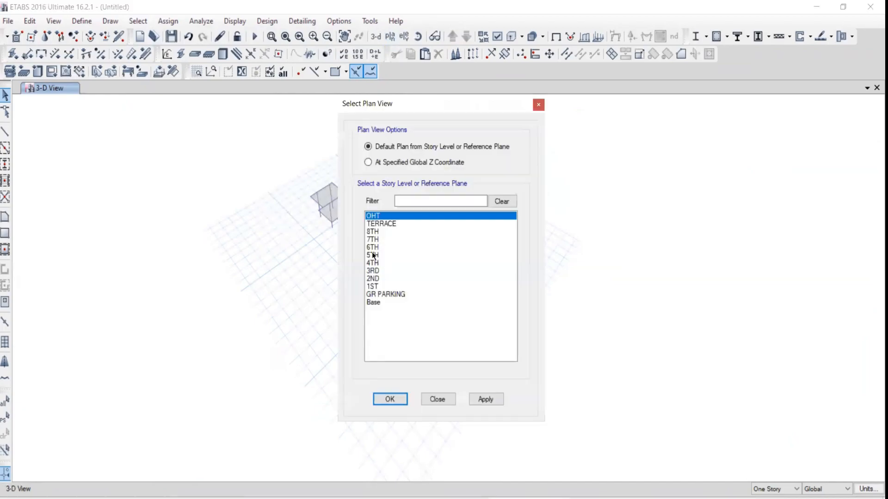
{"action": "left_click", "coordinate": [485, 399]}
{"action": "left_click", "coordinate": [437, 399]}
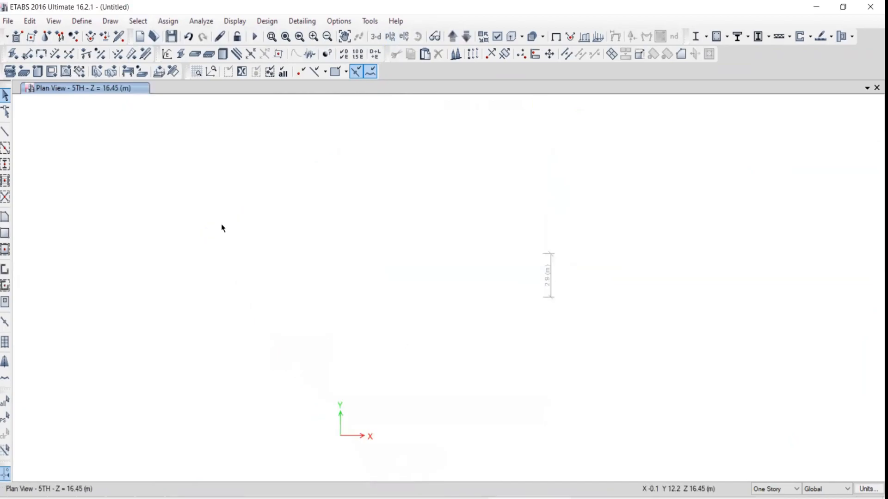
{"action": "right_click", "coordinate": [222, 224]}
{"action": "left_click", "coordinate": [255, 346]}
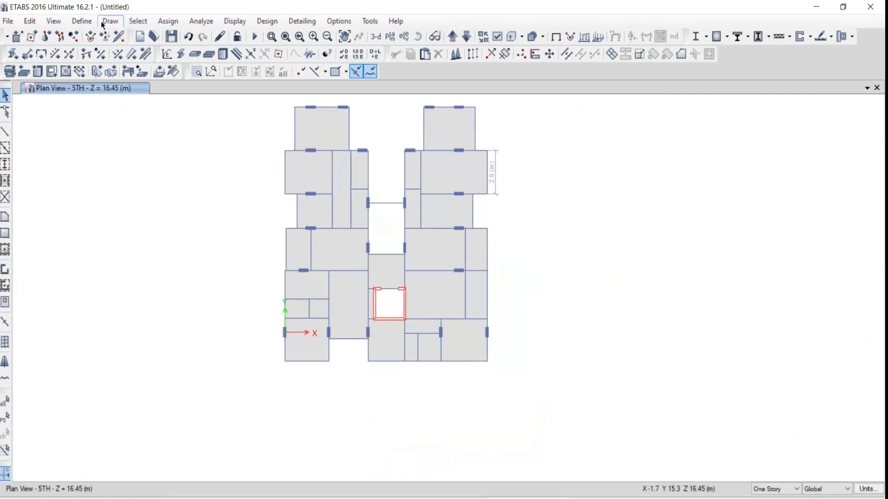
- Review the list of defined frame section properties and close it without changes
{"action": "left_click", "coordinate": [82, 21]}
{"action": "mouse_move", "coordinate": [96, 52]}
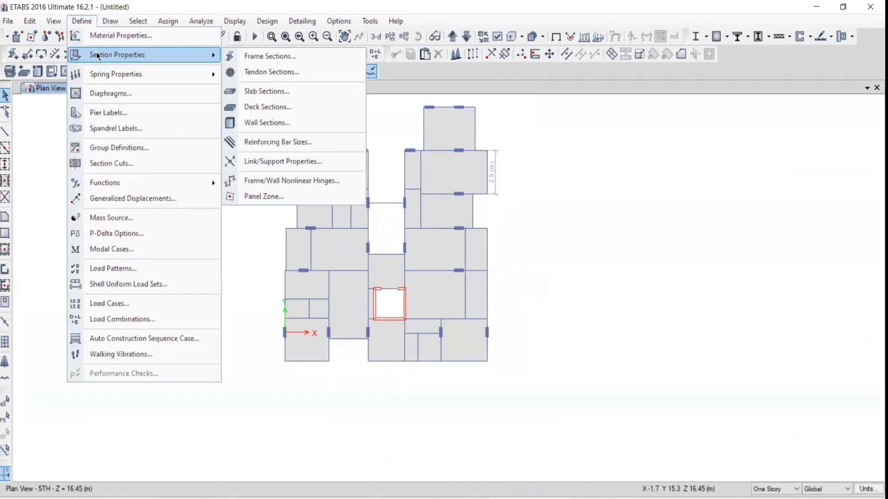
{"action": "left_click", "coordinate": [293, 61]}
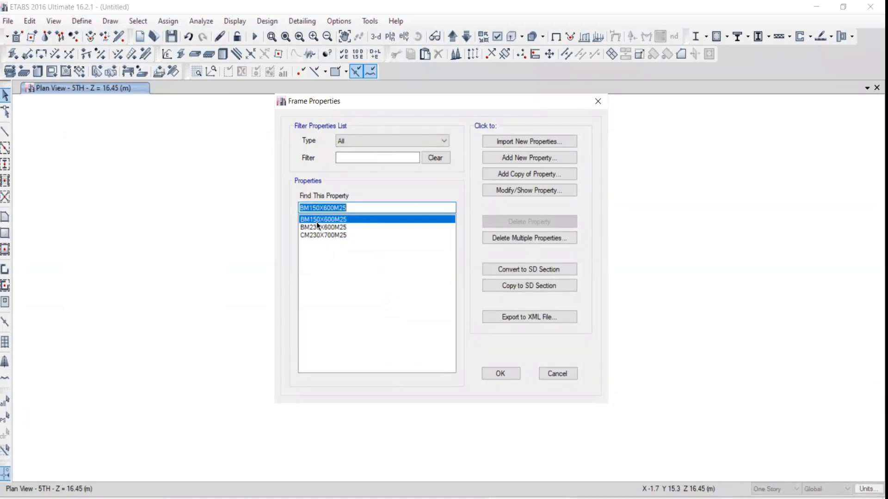
{"action": "left_click", "coordinate": [557, 374]}
{"action": "middle_click_drag", "start_coordinate": [431, 289], "coordinate": [433, 267]}
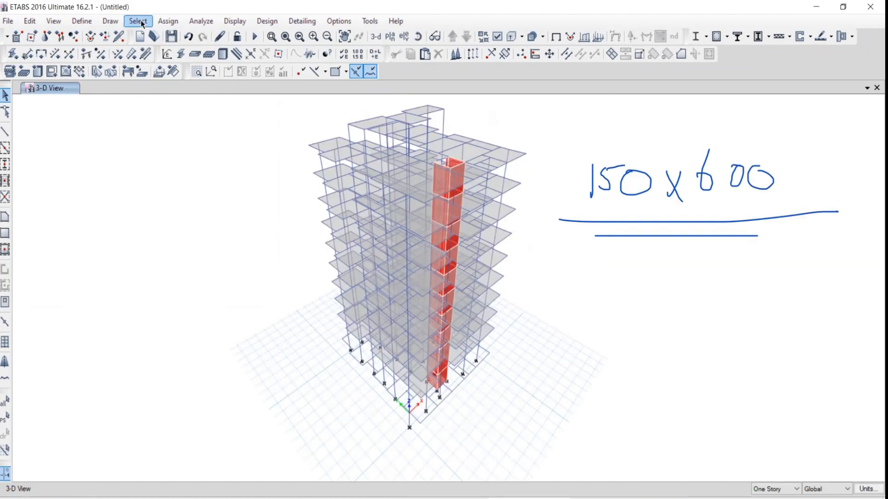
- Select all frames in the 3-D model that use the BM150X600M25 frame section property
{"action": "left_click", "coordinate": [138, 20]}
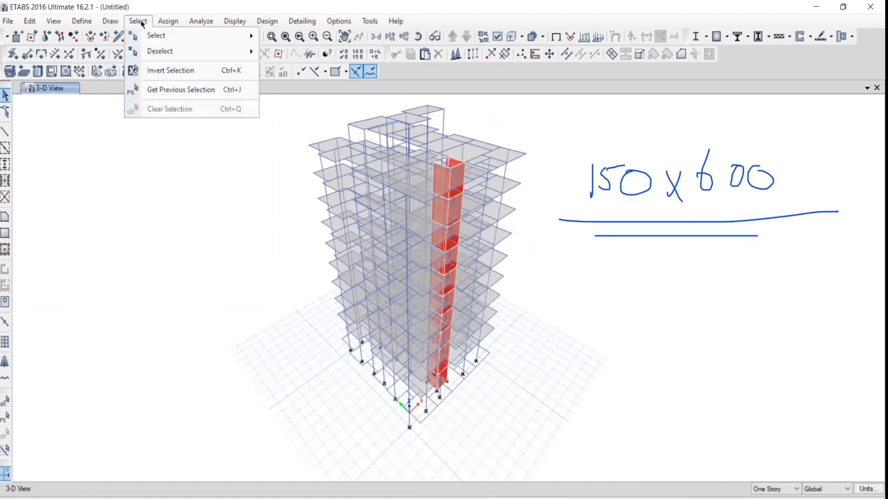
{"action": "mouse_move", "coordinate": [143, 37]}
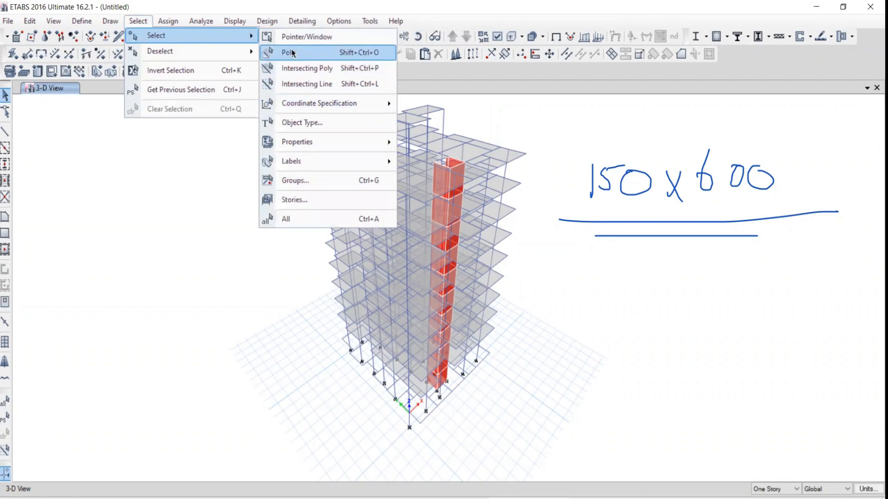
{"action": "mouse_move", "coordinate": [292, 145]}
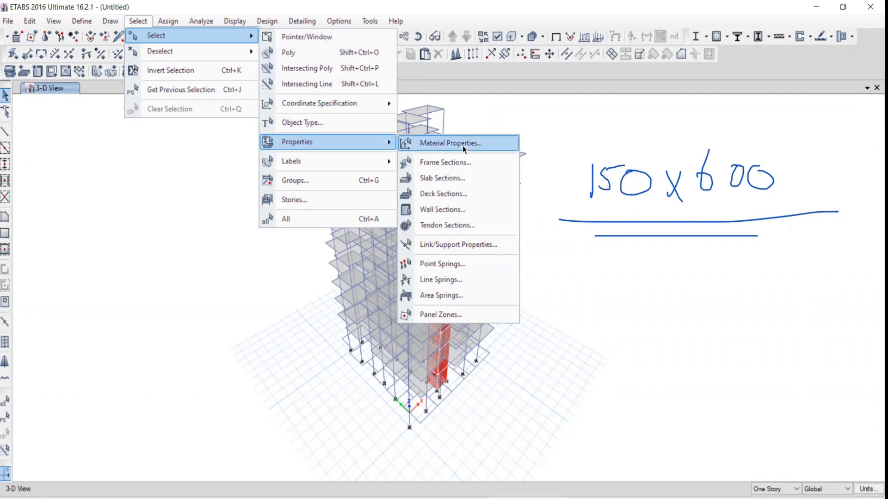
{"action": "left_click", "coordinate": [418, 162]}
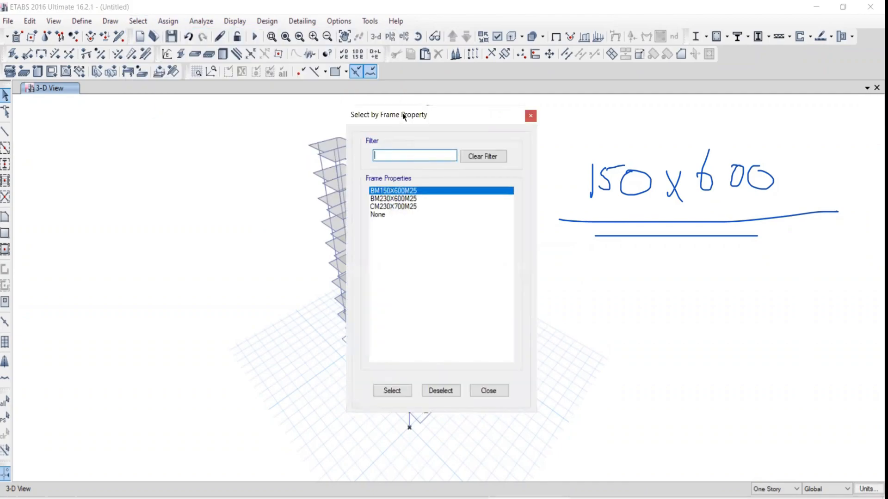
{"action": "left_click_drag", "start_coordinate": [361, 113], "coordinate": [36, 43]}
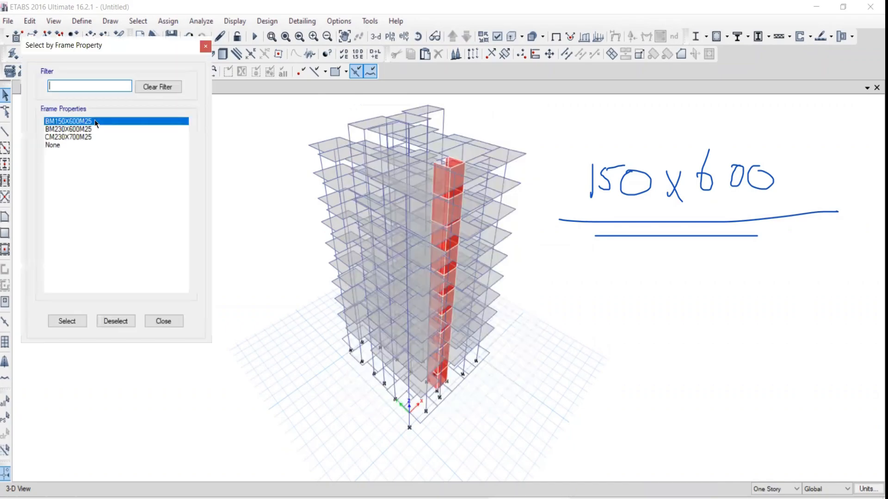
{"action": "left_click", "coordinate": [69, 320]}
{"action": "left_click", "coordinate": [163, 322]}
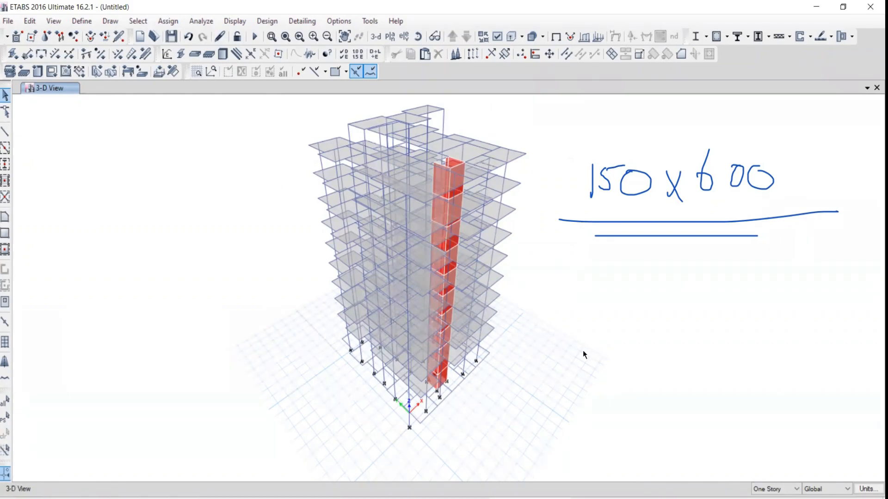
- Select the slabs that use the STR200 slab section property in the 3-D model
{"action": "left_click", "coordinate": [138, 21]}
{"action": "mouse_move", "coordinate": [153, 36]}
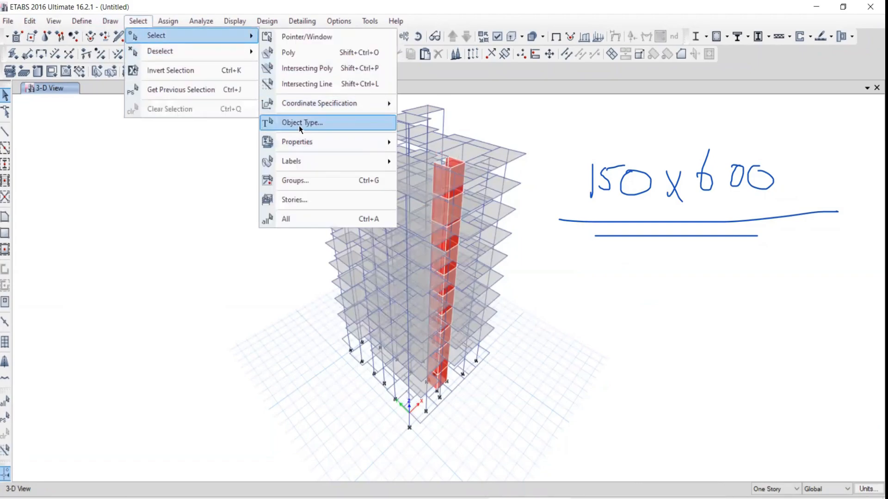
{"action": "mouse_move", "coordinate": [287, 145]}
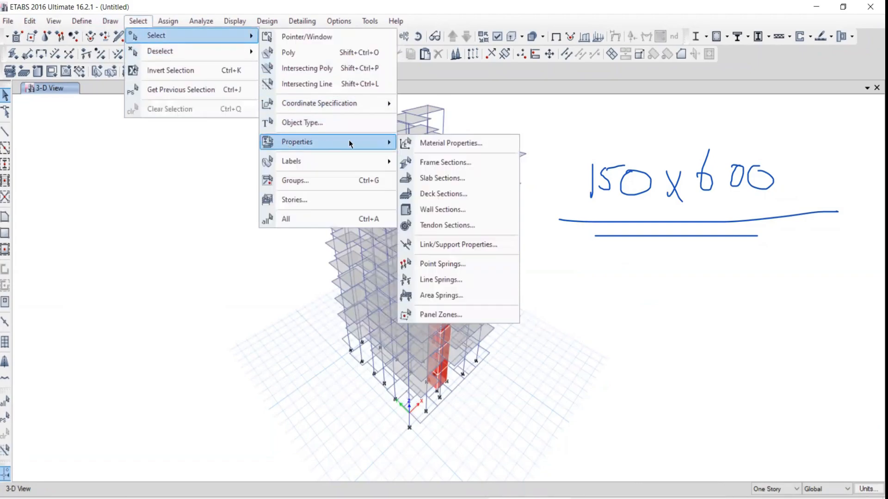
{"action": "left_click", "coordinate": [437, 180]}
{"action": "left_click", "coordinate": [375, 179]}
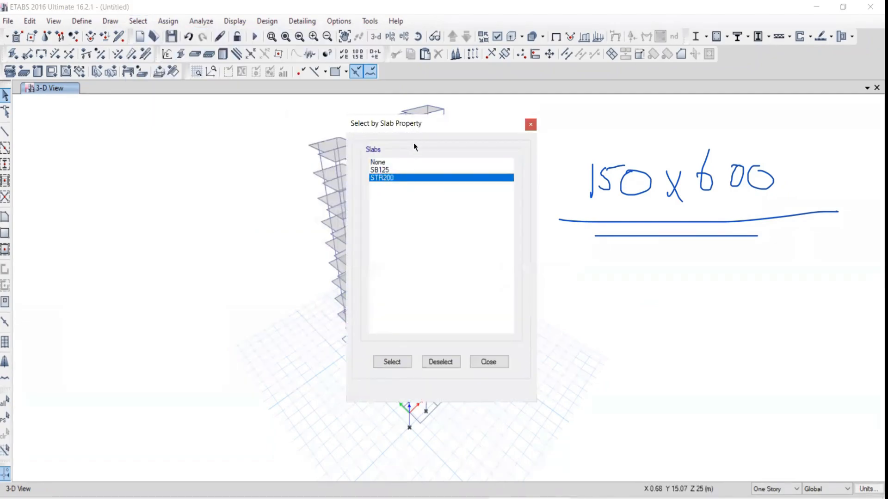
{"action": "left_click_drag", "start_coordinate": [413, 123], "coordinate": [120, 58]}
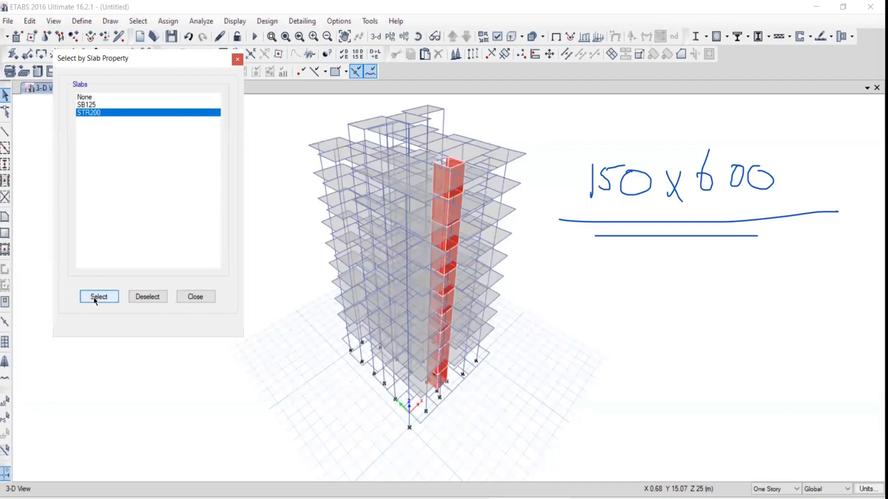
{"action": "left_click", "coordinate": [93, 298]}
{"action": "left_click", "coordinate": [93, 114]}
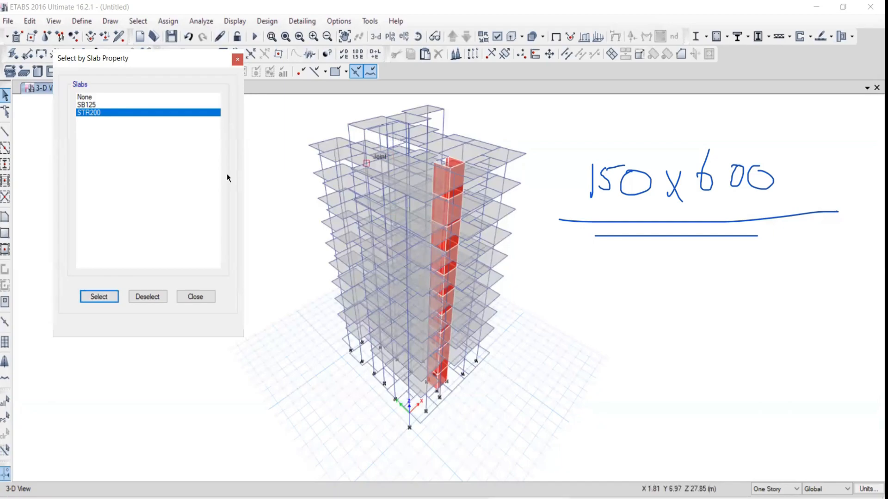
- Select all slabs that use the SB125 slab section property and close the property selection
{"action": "left_click", "coordinate": [86, 105]}
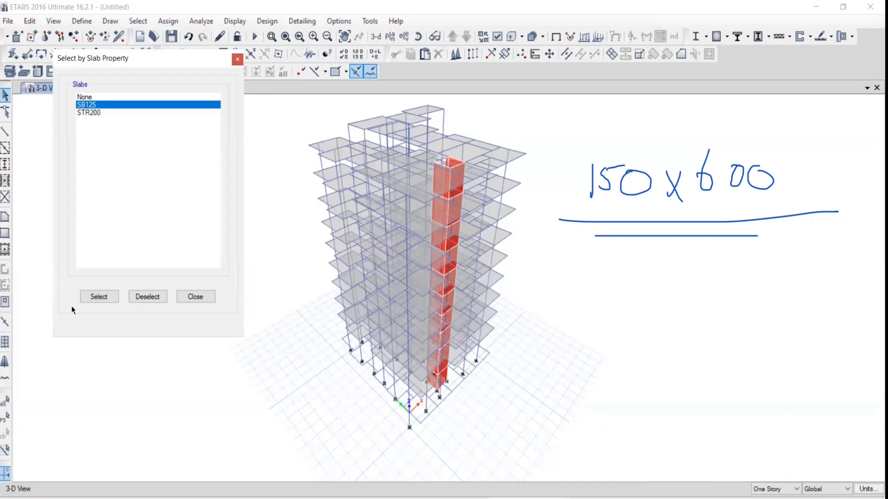
{"action": "left_click", "coordinate": [96, 296]}
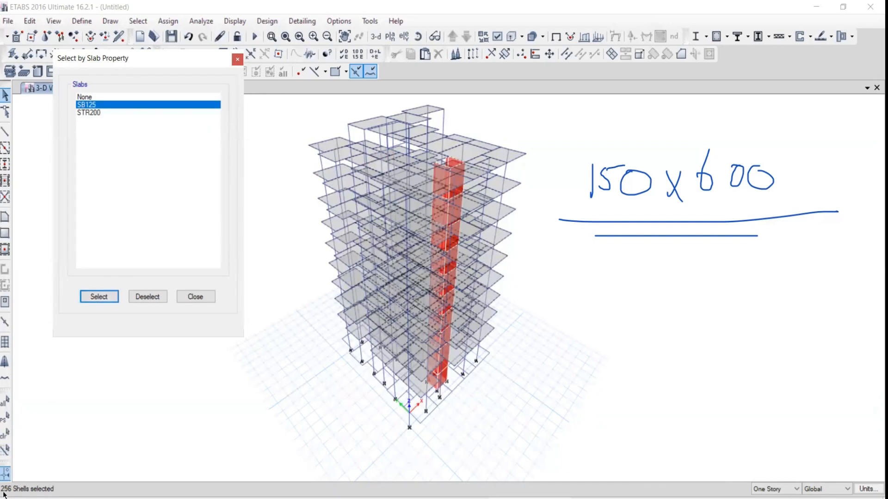
{"action": "left_click", "coordinate": [195, 297]}
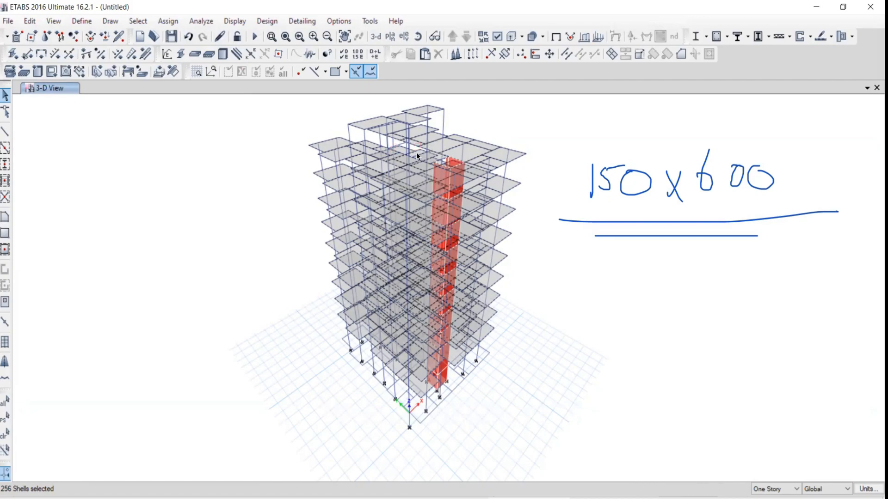
- Switch from the 3-D view to the 5TH story plan view
{"action": "left_click", "coordinate": [138, 21]}
{"action": "left_click", "coordinate": [390, 43]}
{"action": "left_click", "coordinate": [389, 37]}
{"action": "left_click", "coordinate": [390, 256]}
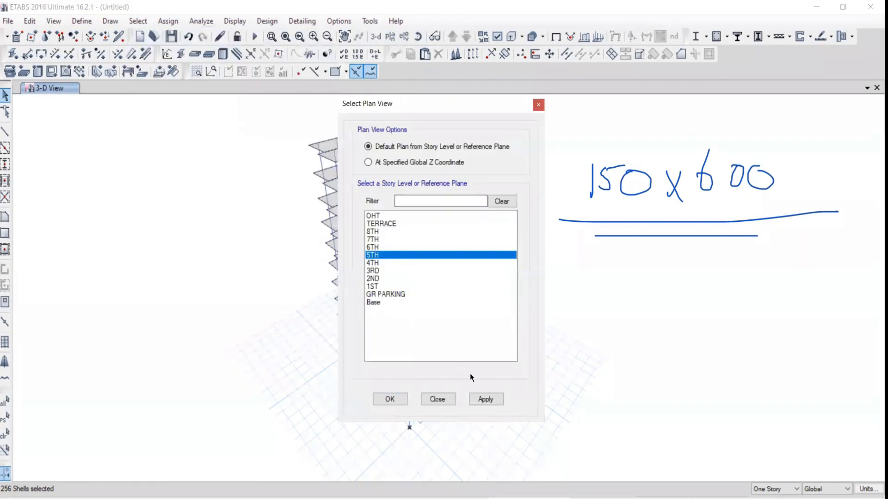
{"action": "left_click", "coordinate": [481, 399]}
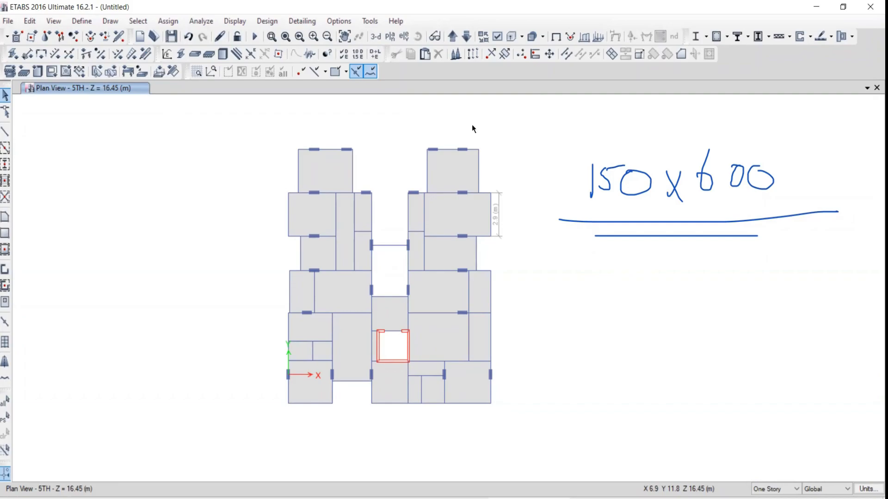
- Display the frame labels on the 5TH story plan
{"action": "left_click", "coordinate": [497, 37]}
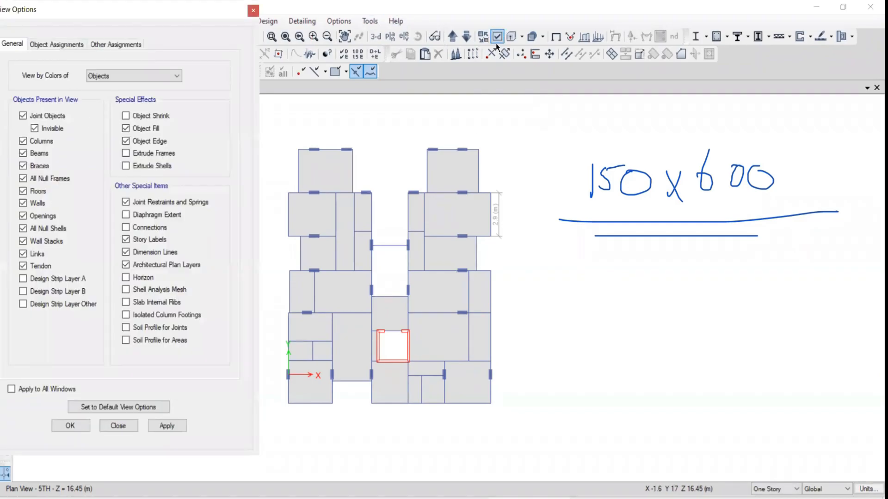
{"action": "left_click", "coordinate": [42, 44]}
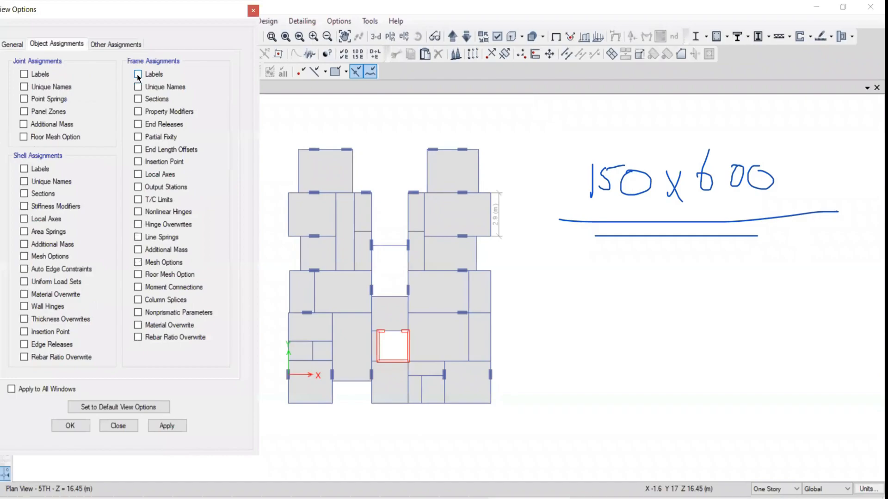
{"action": "left_click", "coordinate": [159, 425]}
{"action": "left_click", "coordinate": [121, 425]}
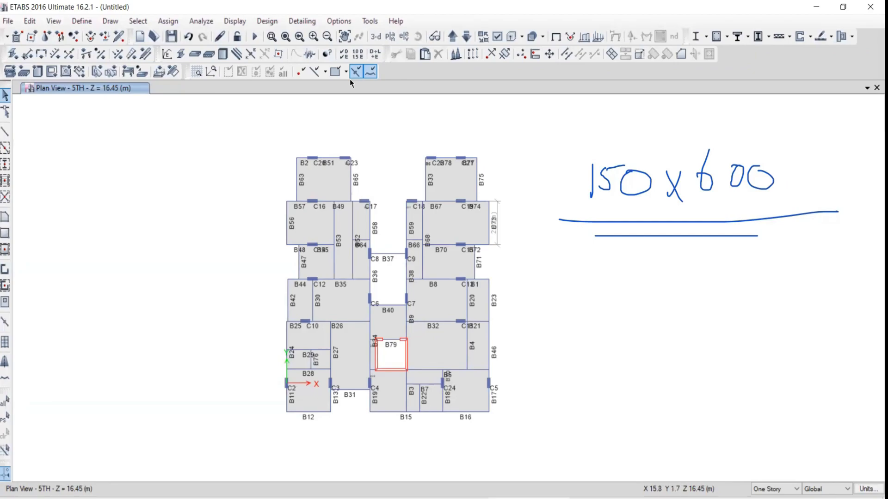
- Window-select the slab bay between beams B33 and B75, add beam B74 to the selection, and clear the selection
{"action": "left_click", "coordinate": [138, 20]}
{"action": "mouse_move", "coordinate": [241, 35]}
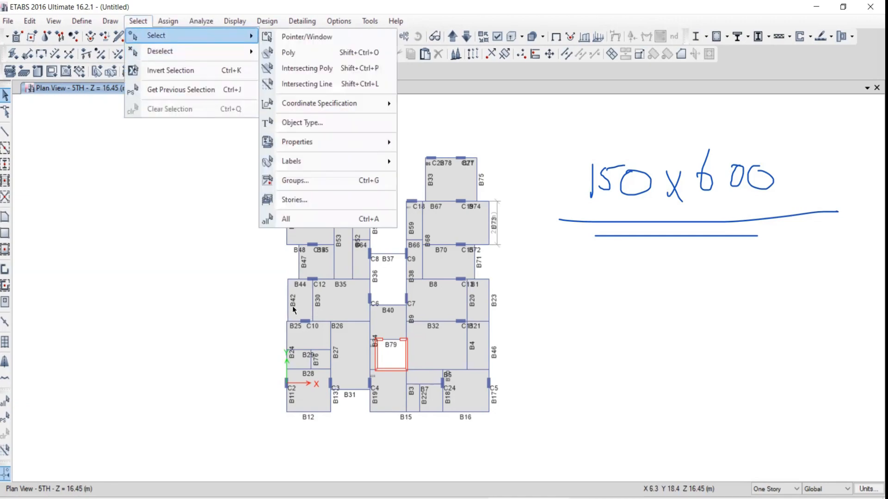
{"action": "left_click_drag", "start_coordinate": [423, 148], "coordinate": [480, 201]}
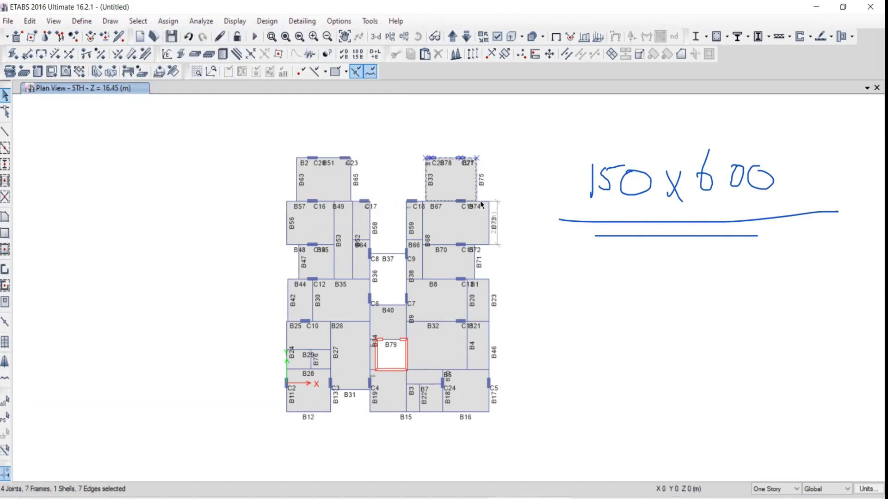
{"action": "left_click", "coordinate": [484, 202]}
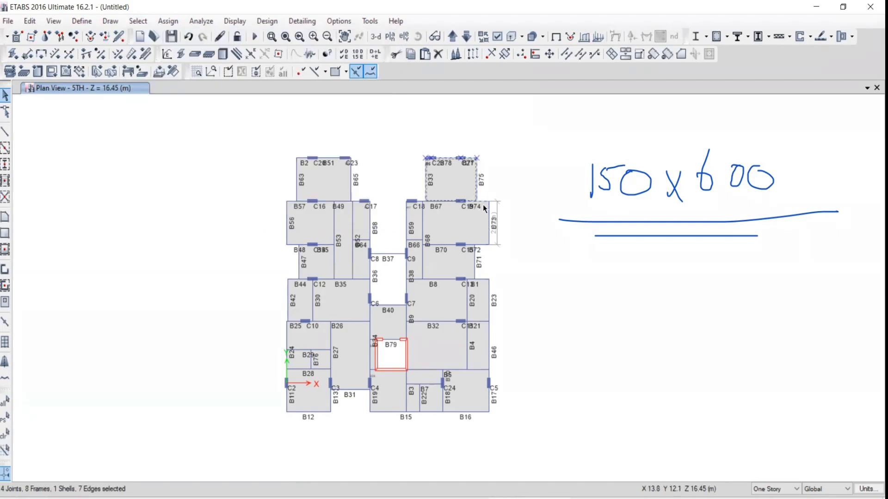
{"action": "left_click", "coordinate": [6, 433]}
- Select the frames labelled B74 on all stories by frame label, and close the label selection
{"action": "scroll", "coordinate": [468, 207], "scroll_direction": "up", "scroll_amount": 3}
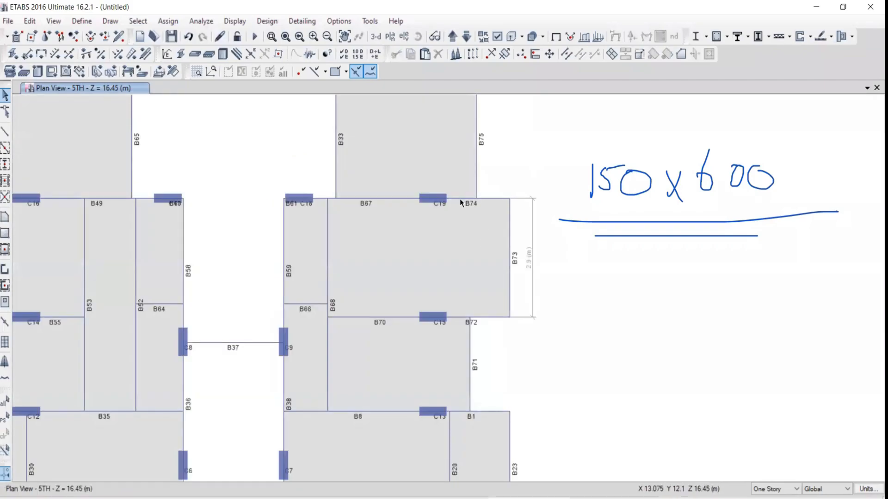
{"action": "scroll", "coordinate": [450, 206], "scroll_direction": "down", "scroll_amount": 5}
{"action": "scroll", "coordinate": [448, 217], "scroll_direction": "up", "scroll_amount": 5}
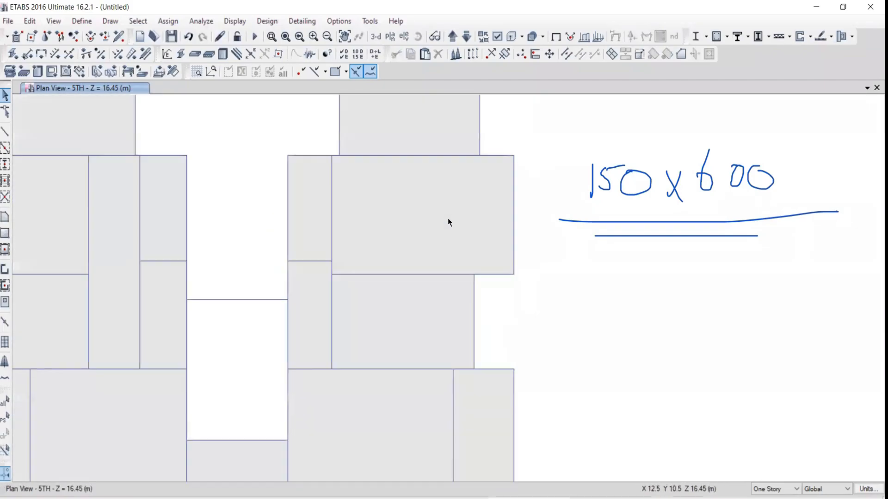
{"action": "scroll", "coordinate": [440, 212], "scroll_direction": "down", "scroll_amount": 5}
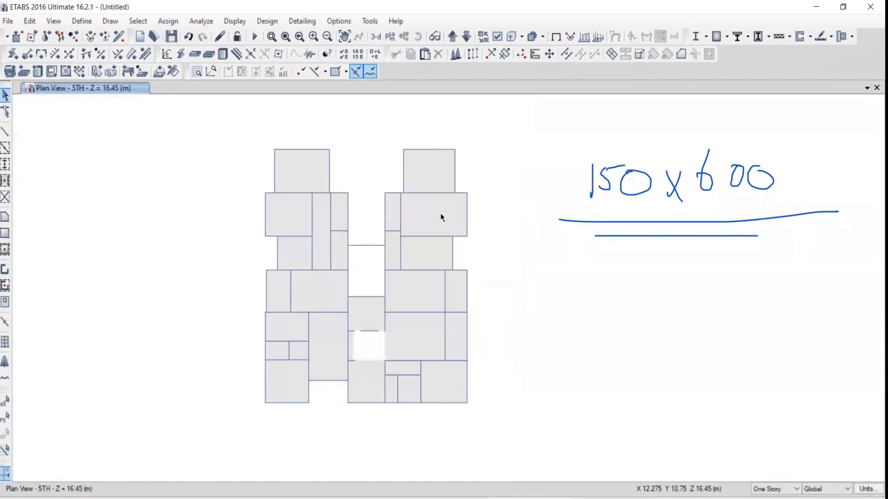
{"action": "left_click", "coordinate": [135, 22]}
{"action": "mouse_move", "coordinate": [156, 37]}
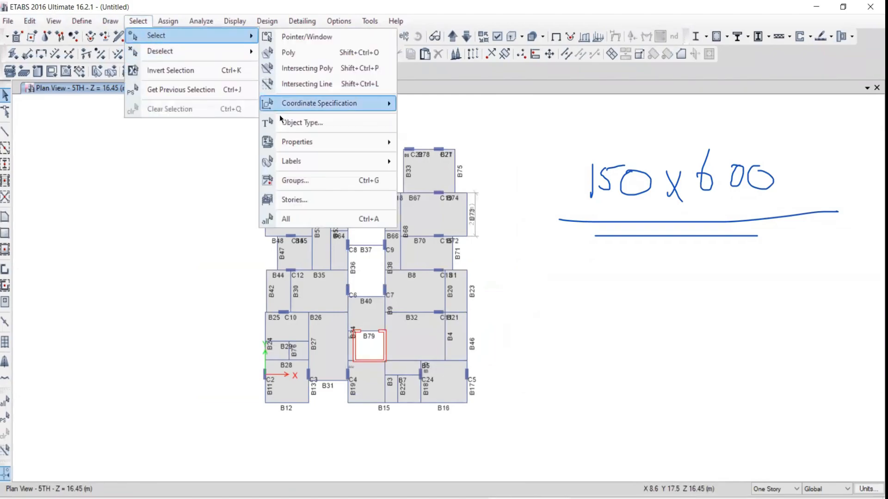
{"action": "mouse_move", "coordinate": [314, 162]}
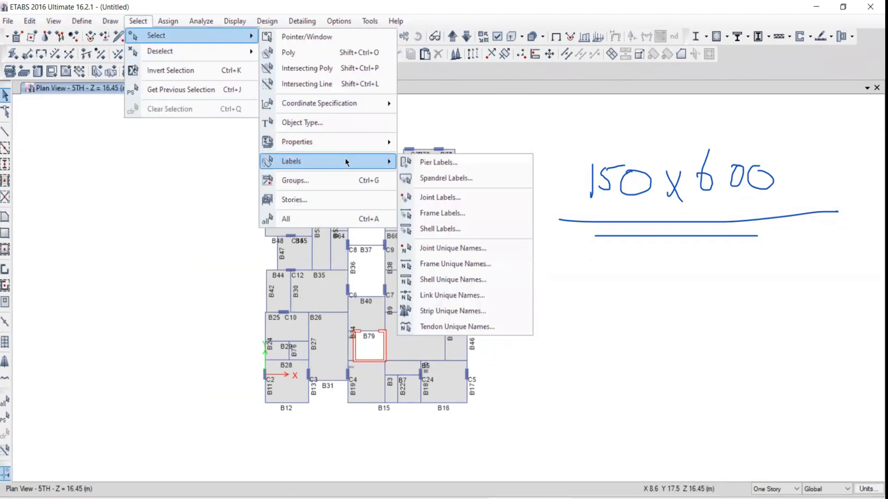
{"action": "left_click", "coordinate": [432, 214]}
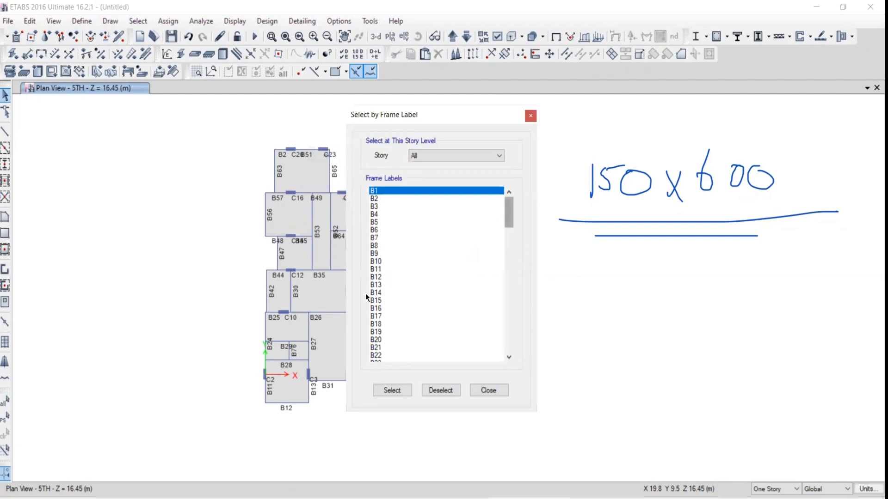
{"action": "left_click_drag", "start_coordinate": [508, 212], "coordinate": [511, 294]}
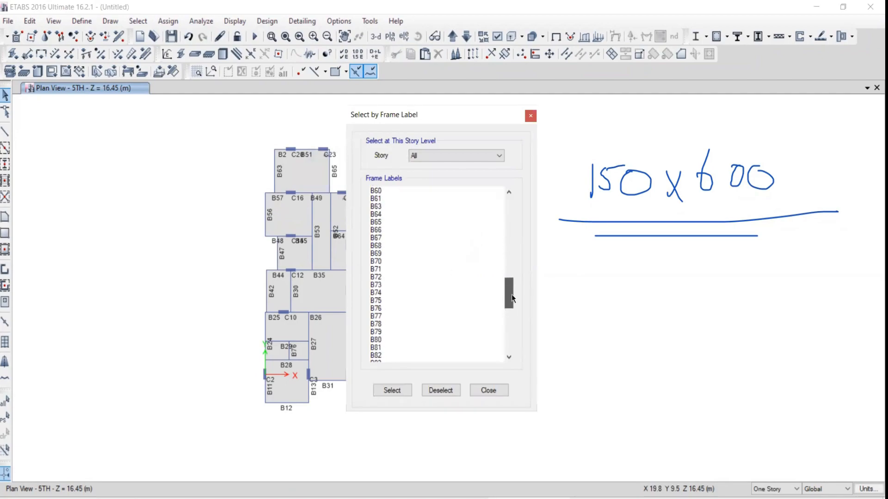
{"action": "left_click", "coordinate": [379, 293]}
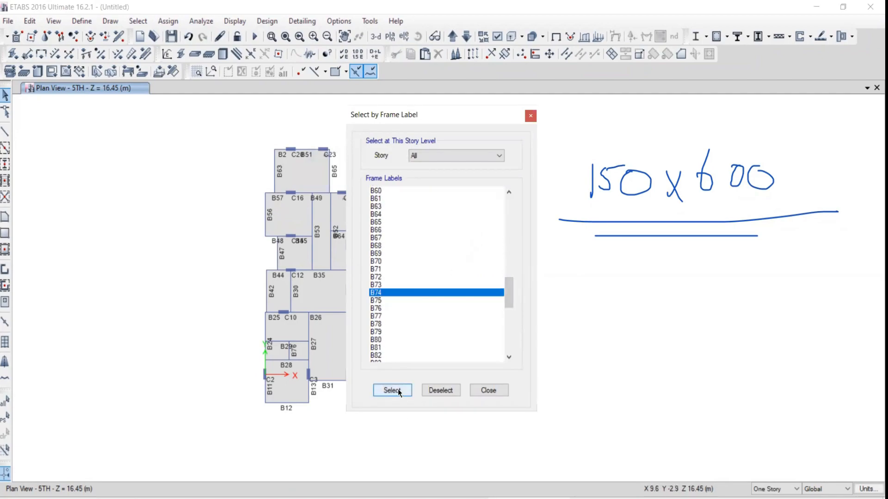
{"action": "left_click_drag", "start_coordinate": [390, 115], "coordinate": [63, 76]}
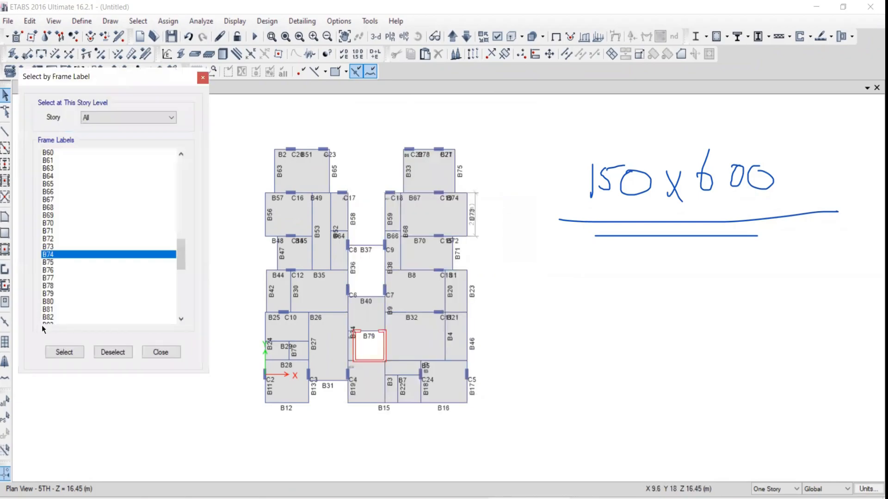
{"action": "left_click", "coordinate": [57, 353]}
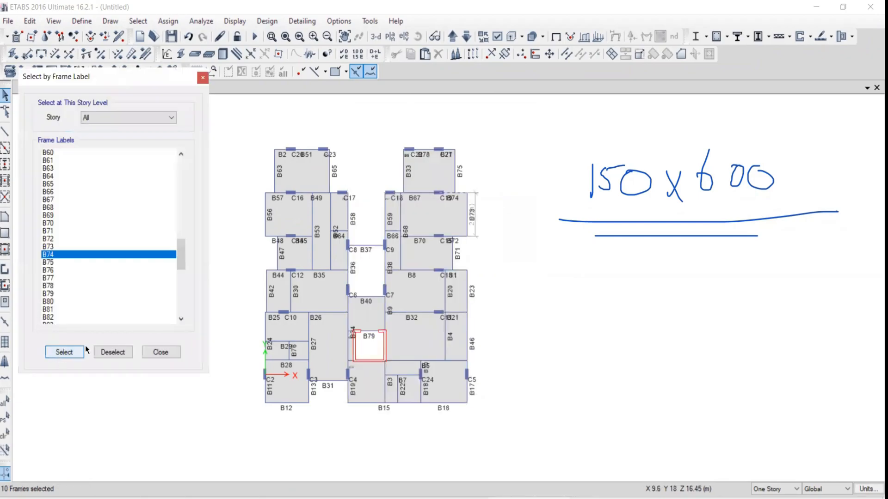
{"action": "left_click", "coordinate": [157, 352]}
- Isolate the selected B74 beam so that only selected objects are shown in the 5TH story plan
{"action": "right_click", "coordinate": [99, 176]}
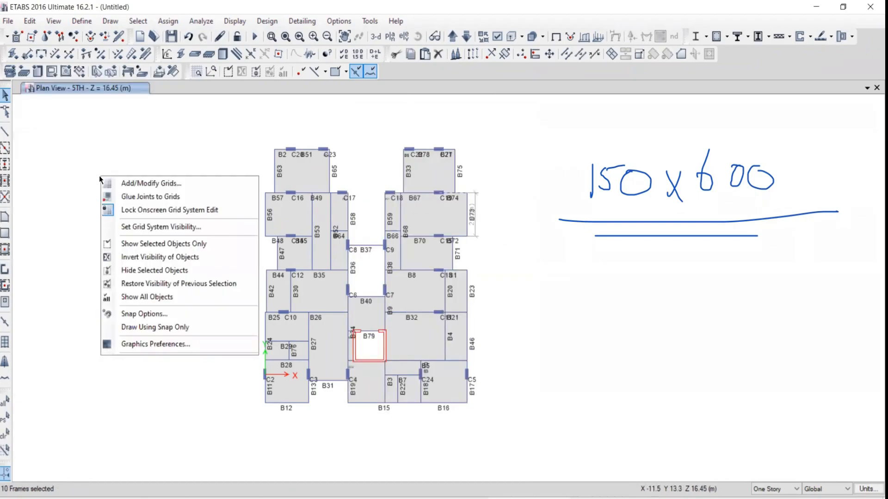
{"action": "left_click", "coordinate": [125, 248]}
{"action": "scroll", "coordinate": [466, 193], "scroll_direction": "up", "scroll_amount": 3}
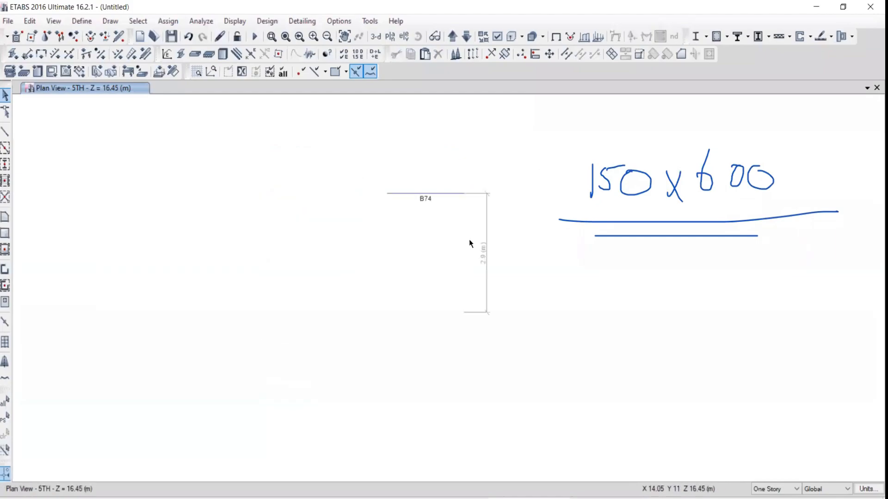
{"action": "left_click_drag", "start_coordinate": [381, 172], "coordinate": [415, 221]}
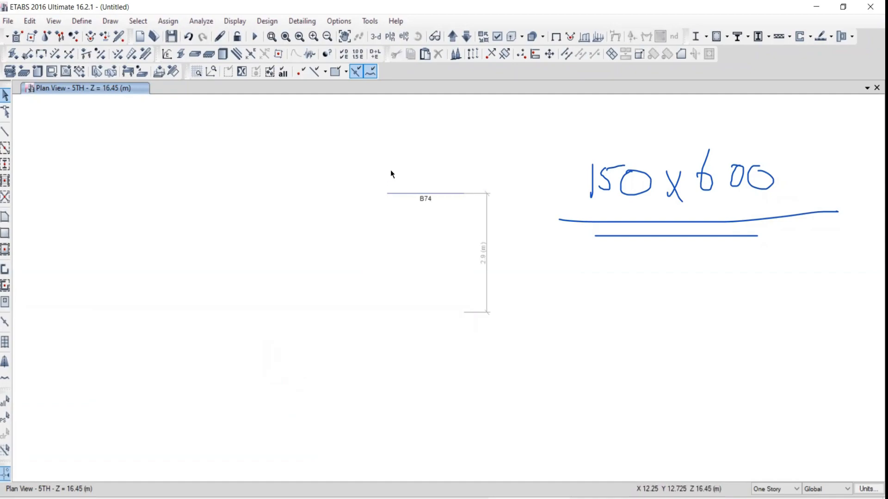
{"action": "left_click", "coordinate": [136, 22]}
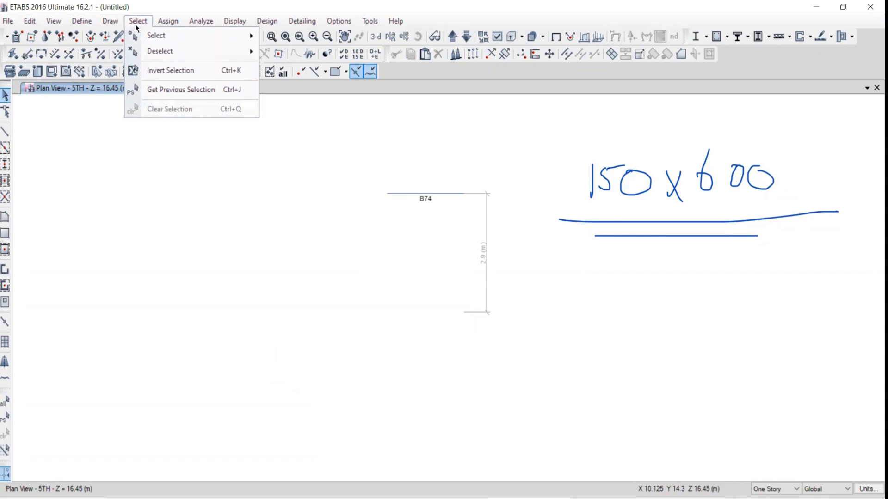
{"action": "mouse_move", "coordinate": [286, 161]}
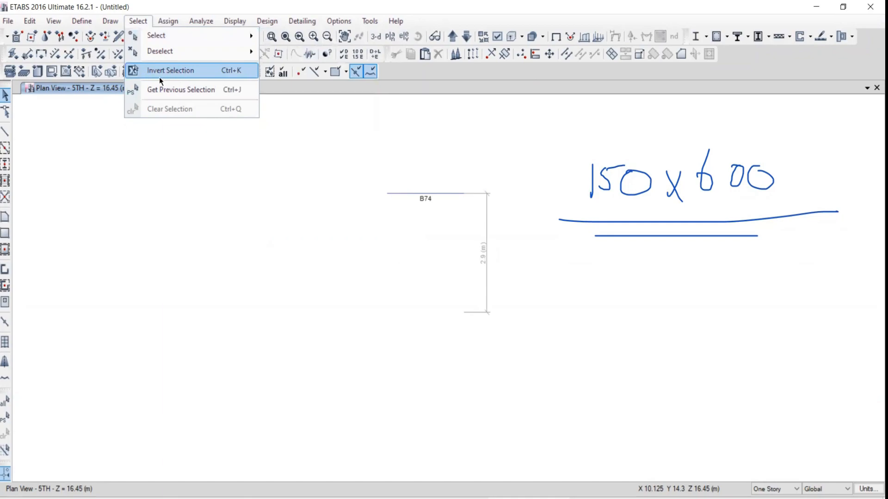
{"action": "left_click", "coordinate": [3, 436]}
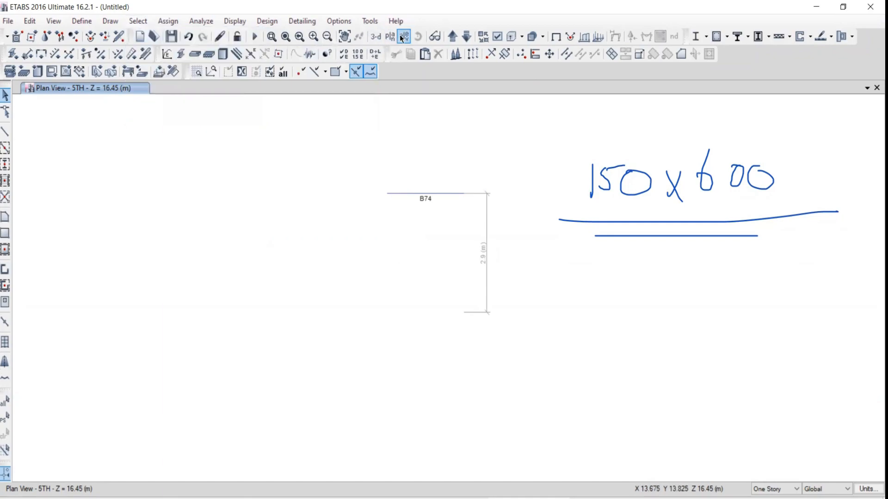
- Reapply the 5TH story plan view and show all objects again
{"action": "left_click", "coordinate": [391, 37]}
{"action": "left_click", "coordinate": [385, 254]}
{"action": "left_click", "coordinate": [489, 401]}
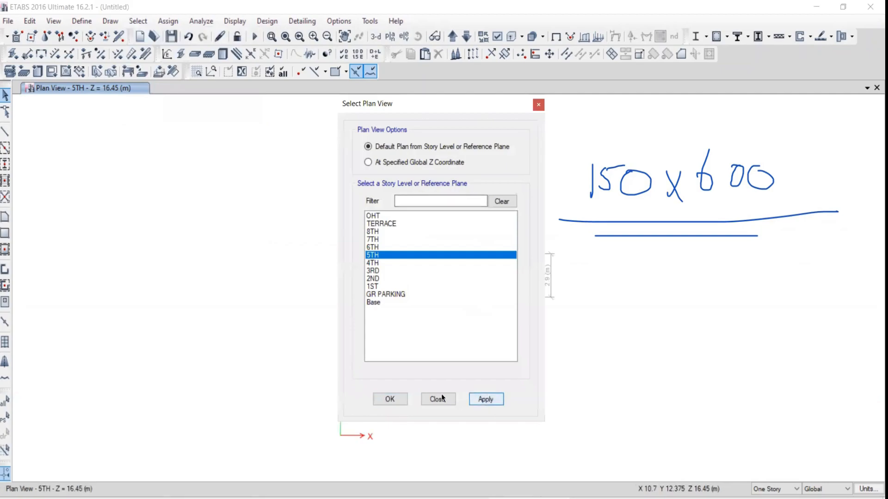
{"action": "left_click", "coordinate": [441, 397]}
{"action": "right_click", "coordinate": [186, 190]}
{"action": "left_click", "coordinate": [222, 314]}
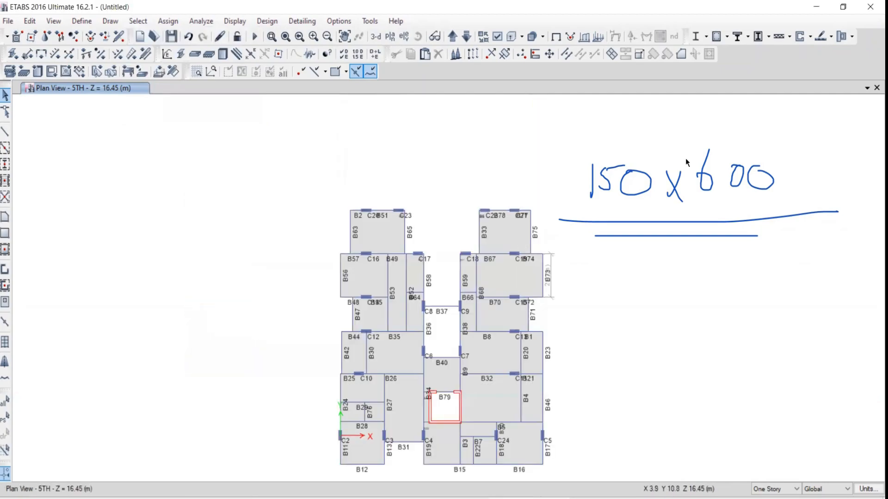
{"action": "middle_click_drag", "start_coordinate": [436, 234], "coordinate": [391, 120]}
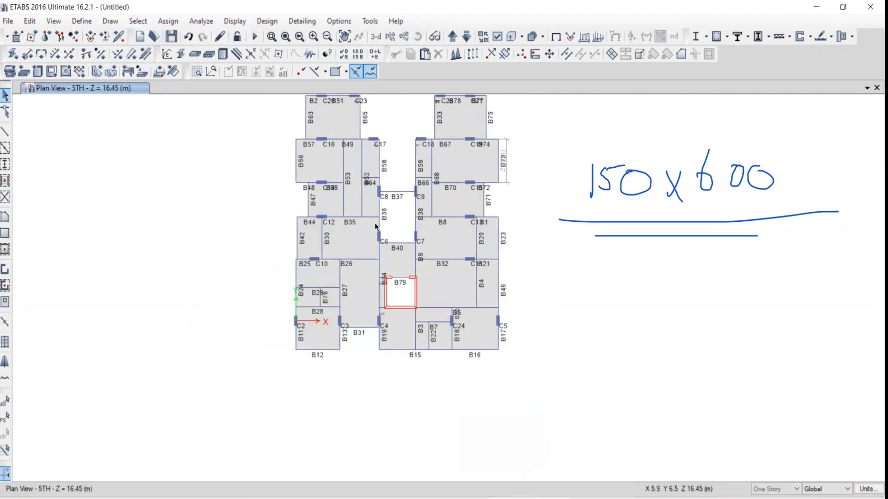
- Switch to the 3-D view and select all walls by object type
{"action": "left_click", "coordinate": [375, 37]}
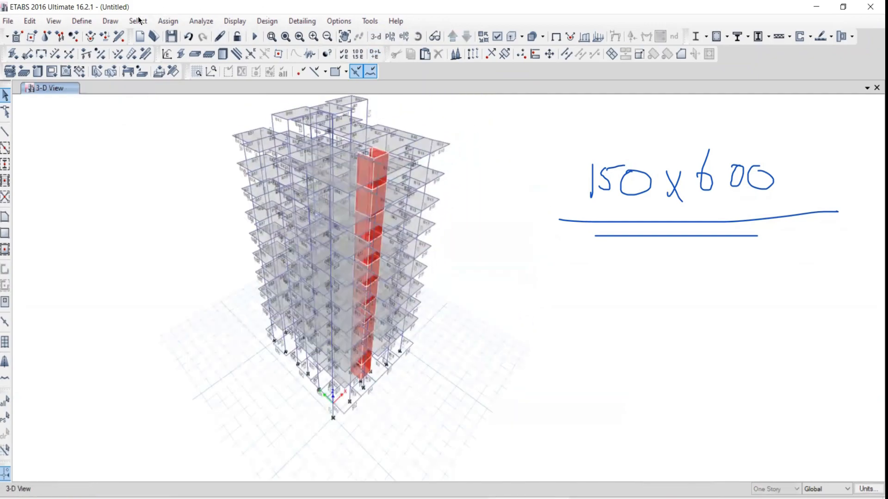
{"action": "left_click", "coordinate": [168, 21]}
{"action": "mouse_move", "coordinate": [138, 21]}
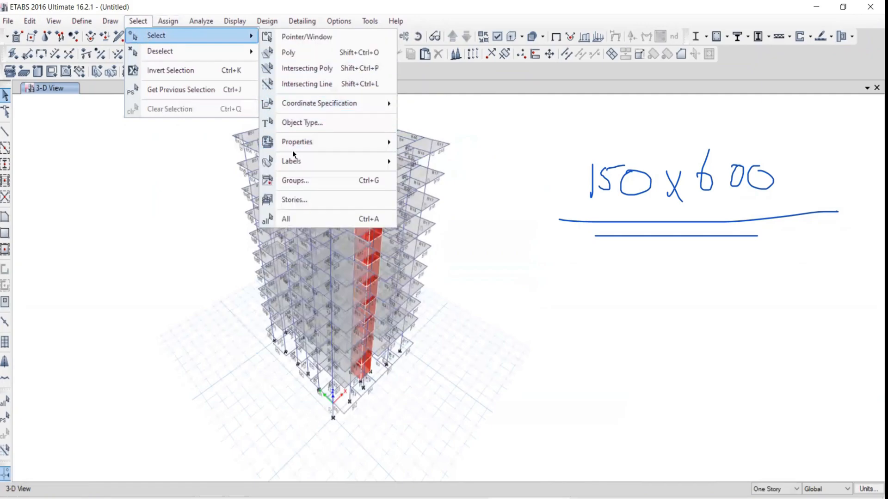
{"action": "left_click", "coordinate": [286, 124]}
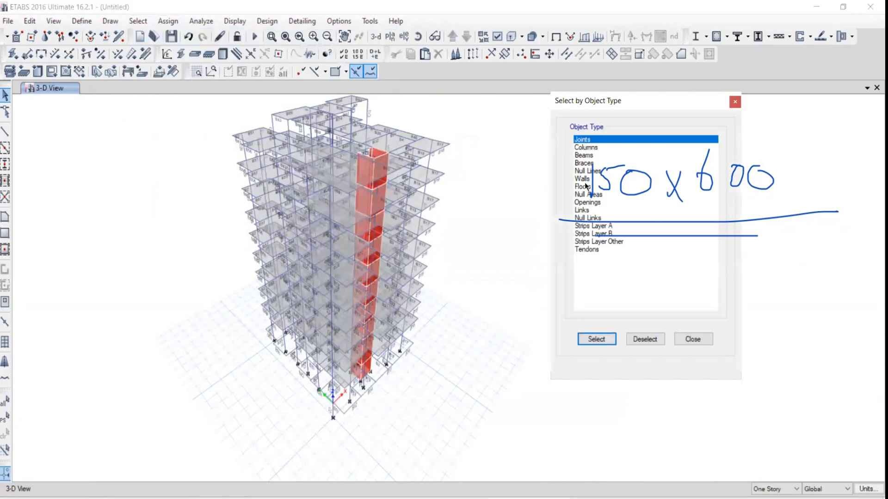
{"action": "left_click", "coordinate": [582, 180]}
{"action": "left_click", "coordinate": [595, 340]}
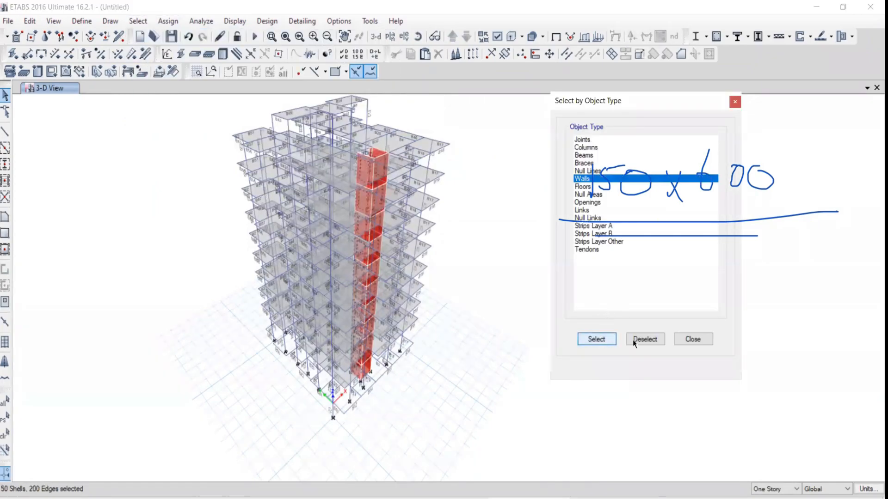
{"action": "left_click", "coordinate": [694, 340]}
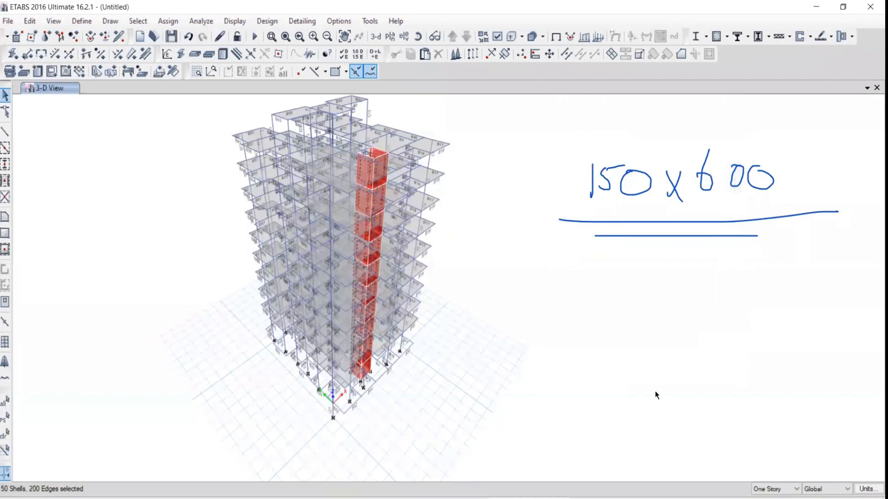
- Invert the wall selection and show only the selected objects in the 3-D view
{"action": "left_click", "coordinate": [580, 62]}
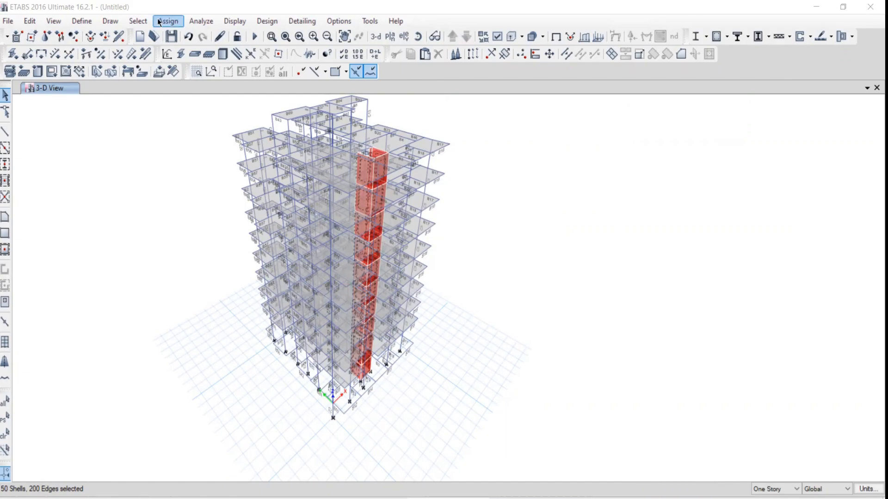
{"action": "left_click", "coordinate": [138, 21]}
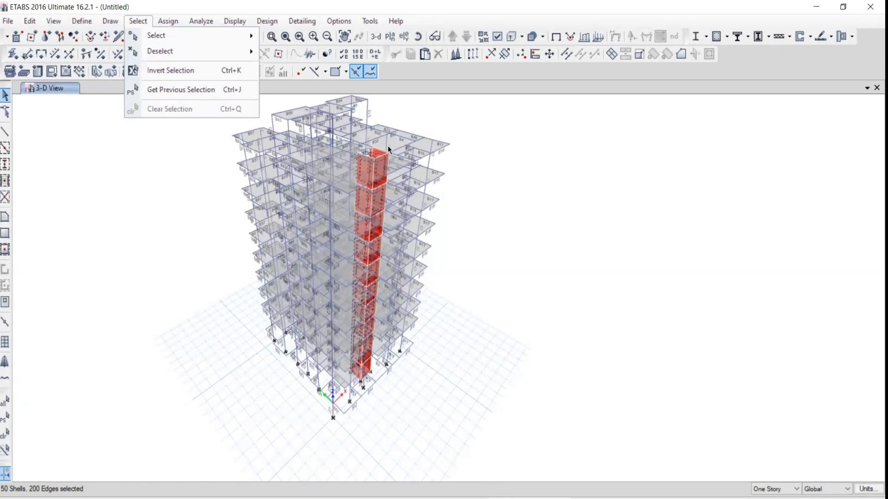
{"action": "left_click", "coordinate": [156, 73]}
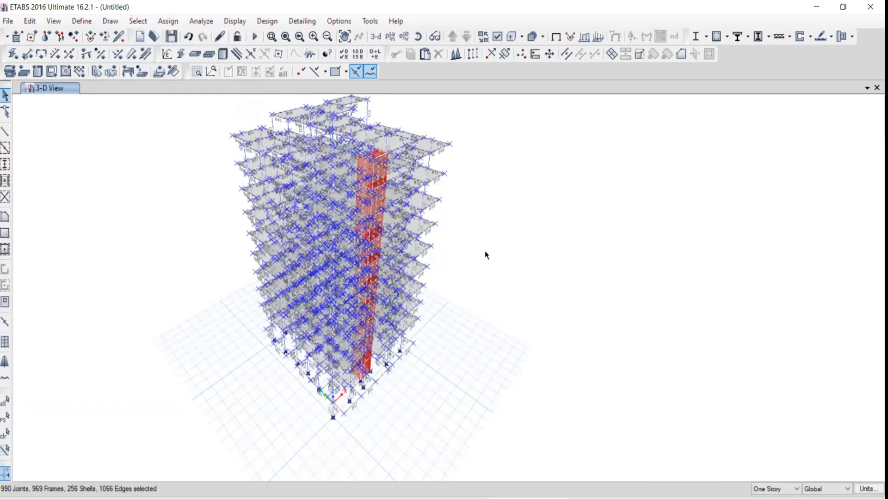
{"action": "right_click", "coordinate": [477, 148]}
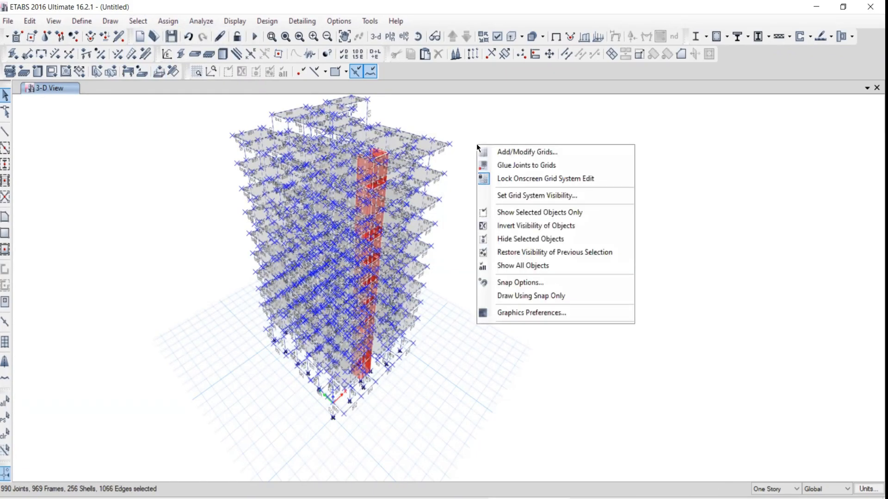
{"action": "left_click", "coordinate": [511, 212]}
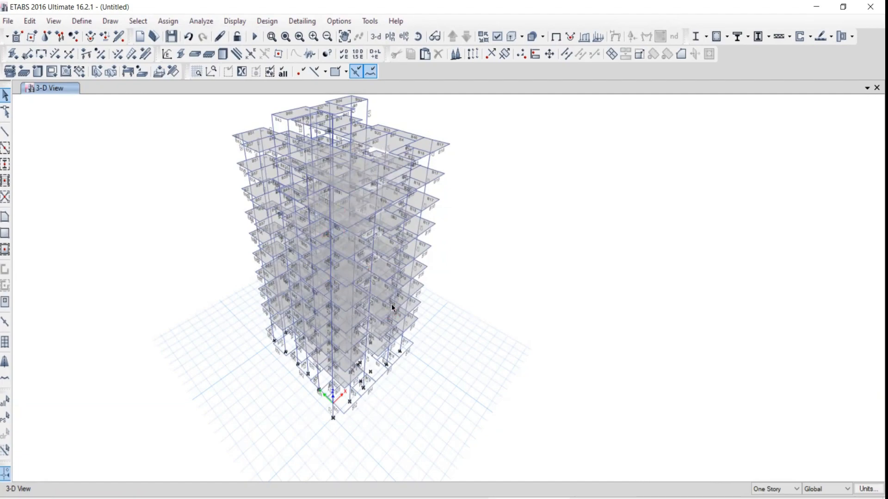
- Switch to the IMPORTANT COMMANDS PDF and mark the text of item 7 about select, deselect and previous selection
{"action": "left_click", "coordinate": [134, 21]}
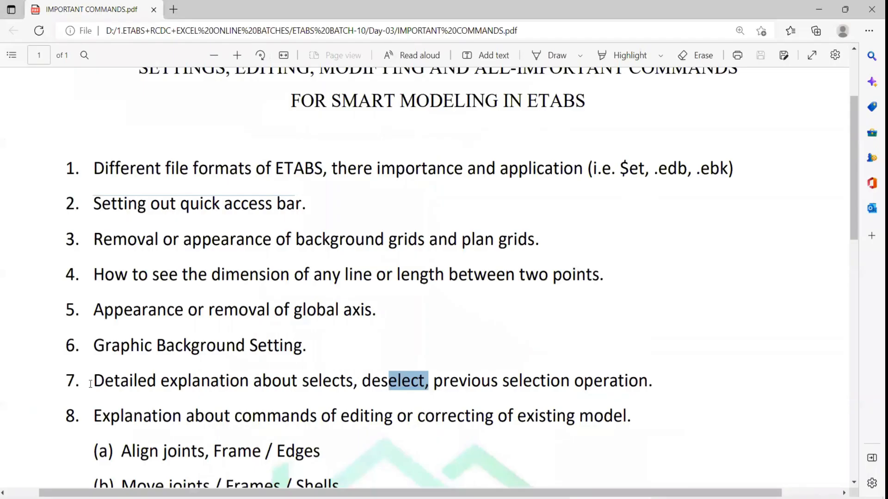
{"action": "left_click_drag", "start_coordinate": [92, 381], "coordinate": [660, 389]}
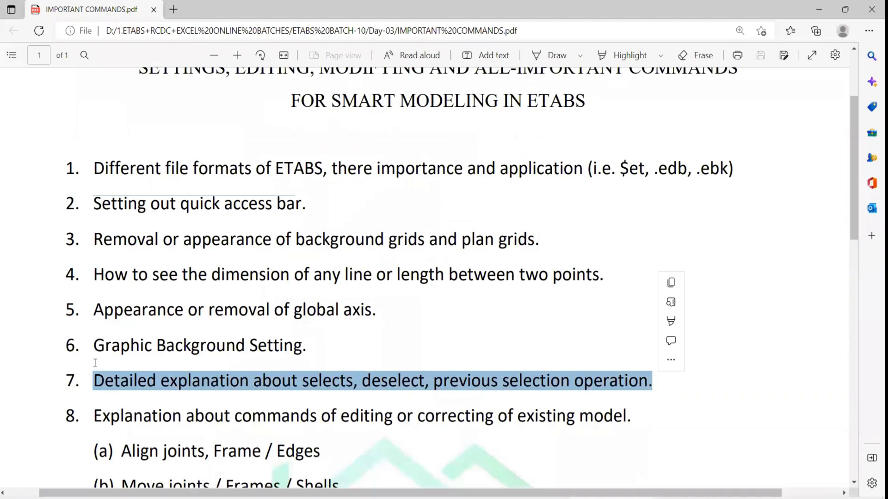
{"action": "left_click_drag", "start_coordinate": [94, 381], "coordinate": [639, 378]}
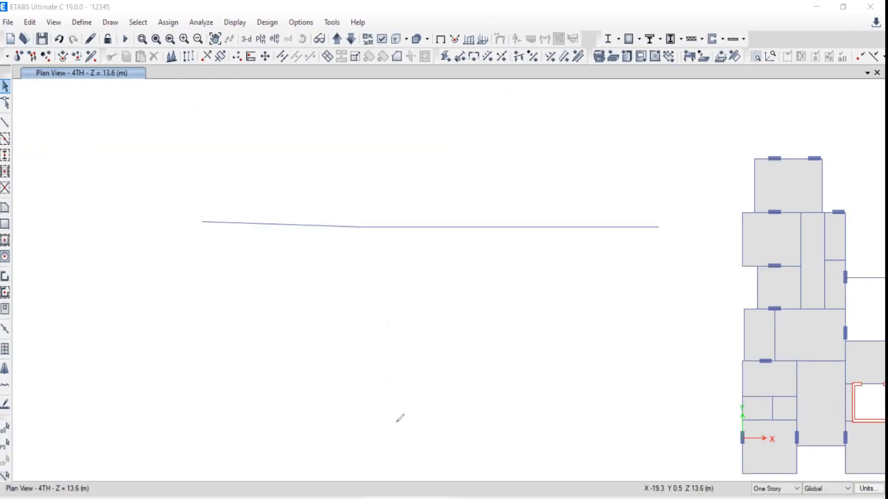
- Sketch a freehand horizontal annotation line below the existing beams and mark two joints along it
{"action": "left_click_drag", "start_coordinate": [94, 277], "coordinate": [172, 276]}
{"action": "mouse_move", "coordinate": [240, 275]}
{"action": "left_mouse_down"}
{"action": "mouse_move", "coordinate": [250, 286]}
{"action": "mouse_move", "coordinate": [263, 276]}
{"action": "mouse_move", "coordinate": [354, 278]}
{"action": "mouse_move", "coordinate": [444, 327]}
{"action": "mouse_move", "coordinate": [466, 277]}
{"action": "mouse_move", "coordinate": [625, 279]}
{"action": "left_mouse_up"}
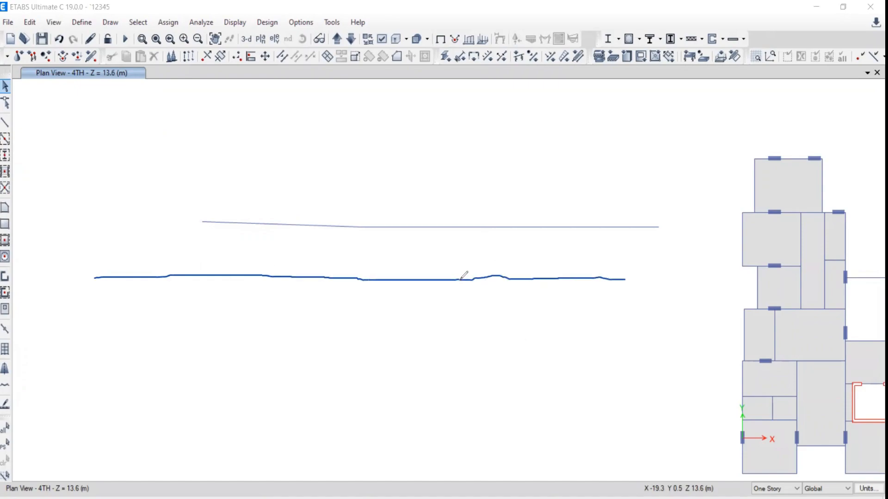
{"action": "left_click_drag", "start_coordinate": [459, 278], "coordinate": [460, 278]}
{"action": "left_click_drag", "start_coordinate": [261, 275], "coordinate": [262, 278]}
- Sketch an annotation line bending upward at a marked joint, its dashed straight extension, and a separate inclined line with a marked start
{"action": "mouse_move", "coordinate": [42, 161]}
{"action": "left_mouse_down"}
{"action": "mouse_move", "coordinate": [205, 169]}
{"action": "mouse_move", "coordinate": [281, 147]}
{"action": "mouse_move", "coordinate": [427, 129]}
{"action": "left_mouse_up"}
{"action": "left_click_drag", "start_coordinate": [206, 168], "coordinate": [218, 167]}
{"action": "left_click", "coordinate": [250, 166]}
{"action": "left_click_drag", "start_coordinate": [242, 167], "coordinate": [286, 167]}
{"action": "left_click_drag", "start_coordinate": [296, 166], "coordinate": [328, 162]}
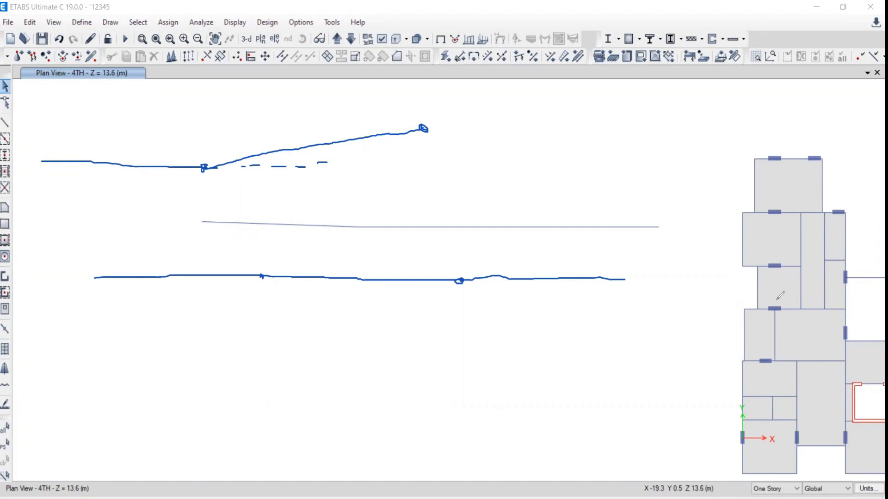
{"action": "left_click_drag", "start_coordinate": [397, 207], "coordinate": [586, 179]}
{"action": "left_click_drag", "start_coordinate": [394, 205], "coordinate": [400, 205]}
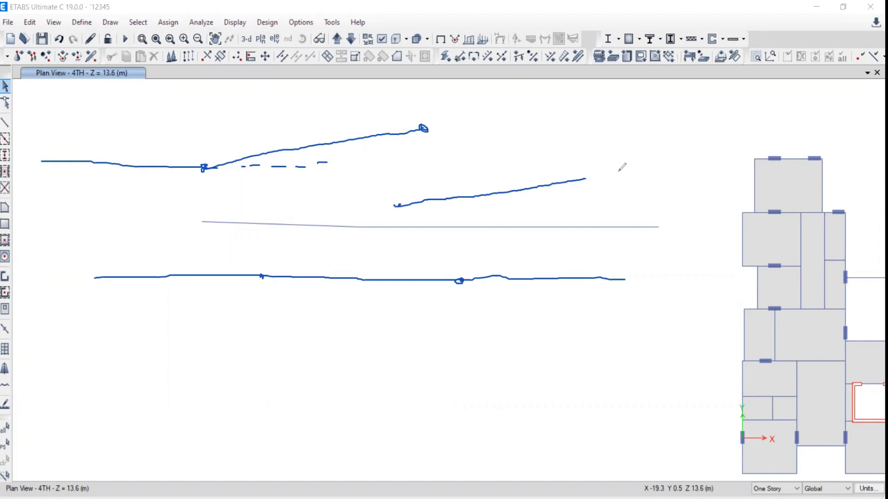
- Finish annotating the inclined and bent lines, and sketch a vertical line with a kinked lower end and short branches at its marked joints
{"action": "left_click_drag", "start_coordinate": [585, 174], "coordinate": [587, 179]}
{"action": "mouse_move", "coordinate": [456, 111]}
{"action": "left_mouse_down"}
{"action": "mouse_move", "coordinate": [233, 135]}
{"action": "mouse_move", "coordinate": [209, 170]}
{"action": "mouse_move", "coordinate": [405, 166]}
{"action": "mouse_move", "coordinate": [444, 122]}
{"action": "left_mouse_up"}
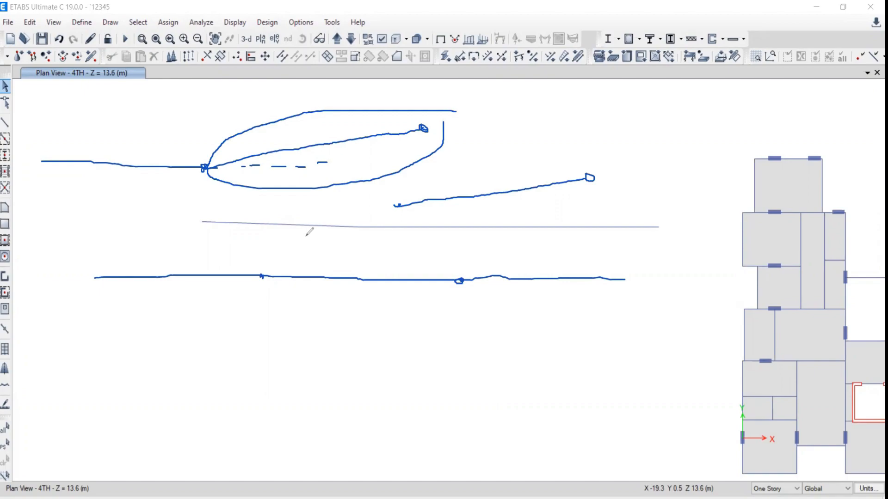
{"action": "mouse_move", "coordinate": [683, 129]}
{"action": "left_mouse_down"}
{"action": "mouse_move", "coordinate": [683, 175]}
{"action": "mouse_move", "coordinate": [691, 161]}
{"action": "mouse_move", "coordinate": [689, 376]}
{"action": "left_mouse_up"}
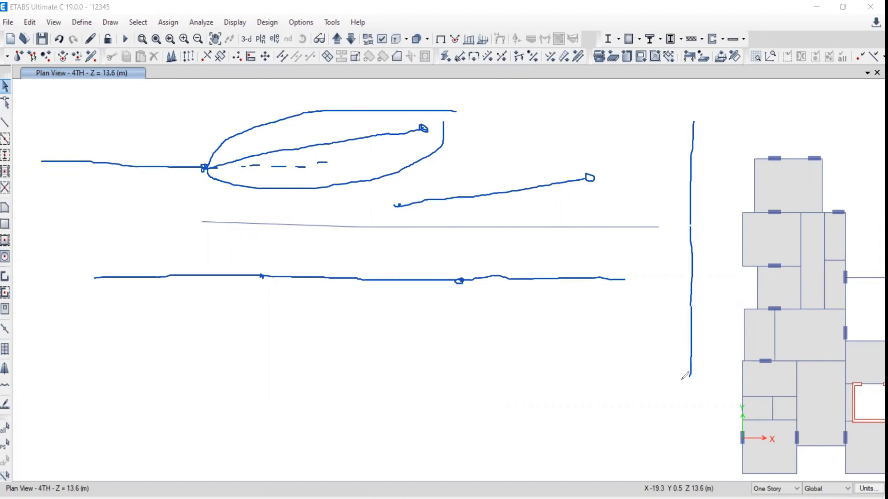
{"action": "left_click_drag", "start_coordinate": [689, 382], "coordinate": [700, 474]}
{"action": "left_click_drag", "start_coordinate": [690, 382], "coordinate": [700, 472]}
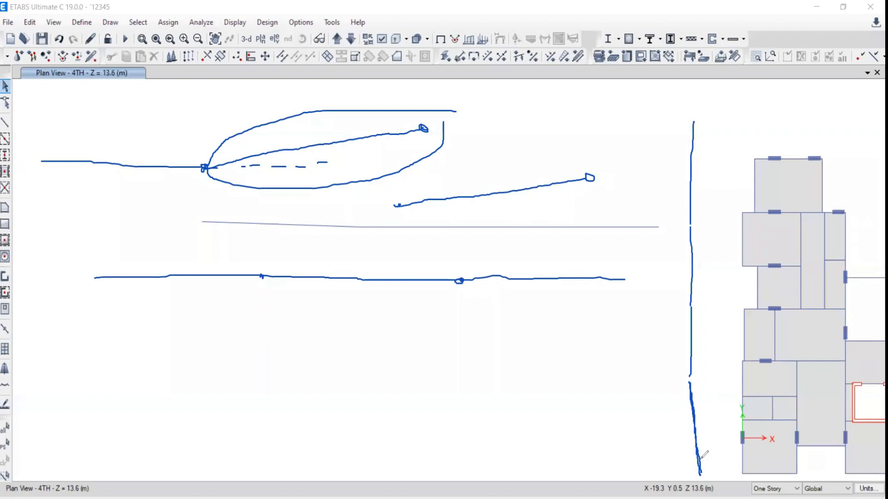
{"action": "left_click_drag", "start_coordinate": [691, 383], "coordinate": [694, 383]}
{"action": "left_click_drag", "start_coordinate": [628, 359], "coordinate": [688, 383]}
{"action": "mouse_move", "coordinate": [701, 468]}
{"action": "left_mouse_down"}
{"action": "mouse_move", "coordinate": [709, 473]}
{"action": "mouse_move", "coordinate": [704, 463]}
{"action": "mouse_move", "coordinate": [737, 432]}
{"action": "left_mouse_up"}
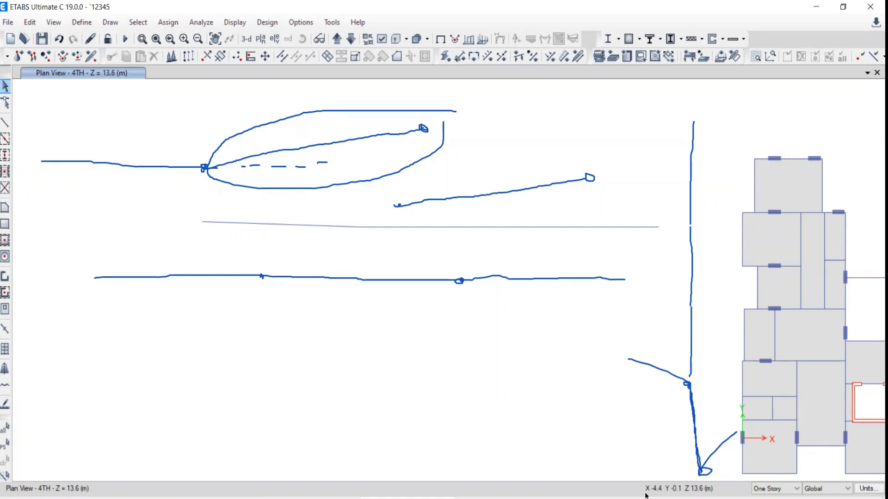
- Clear the freehand annotations and delete the existing beams beside the building plan
{"action": "key", "text": "Escape"}
{"action": "left_click_drag", "start_coordinate": [103, 149], "coordinate": [708, 269]}
{"action": "key", "text": "Delete"}
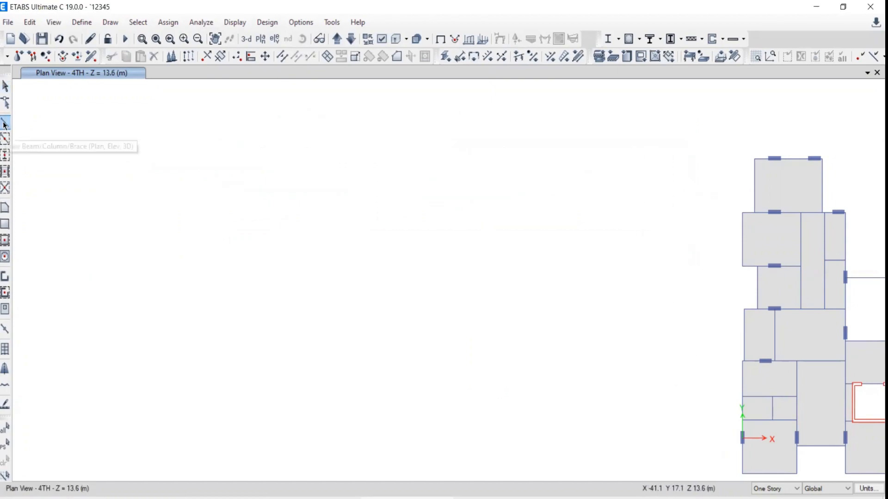
- Draw two collinear horizontal beams beside the building plan and a third beam rising slightly from their end
{"action": "left_click", "coordinate": [5, 123]}
{"action": "left_click", "coordinate": [588, 134]}
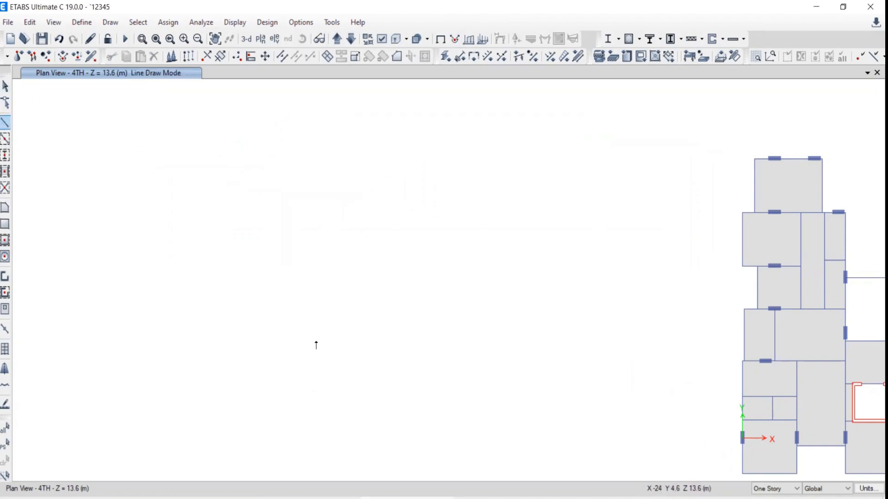
{"action": "left_click", "coordinate": [115, 206]}
{"action": "double_click", "coordinate": [274, 207]}
{"action": "left_click", "coordinate": [275, 207]}
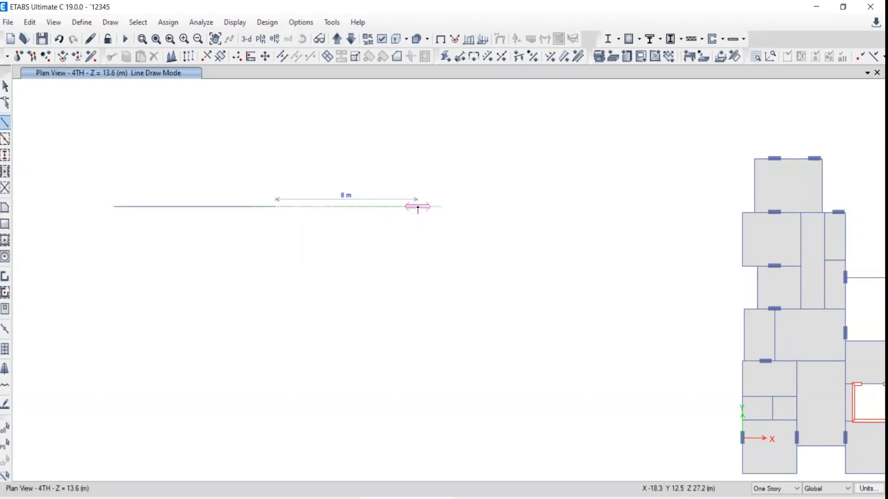
{"action": "left_click", "coordinate": [425, 207]}
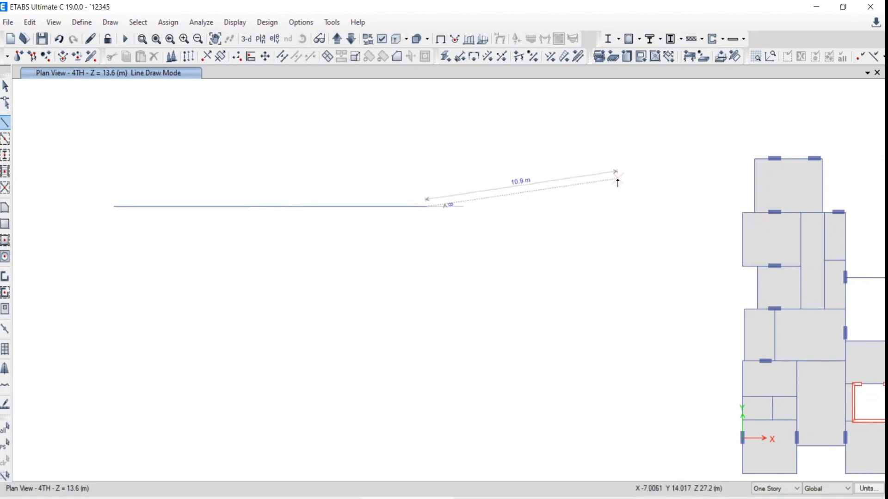
{"action": "double_click", "coordinate": [627, 196]}
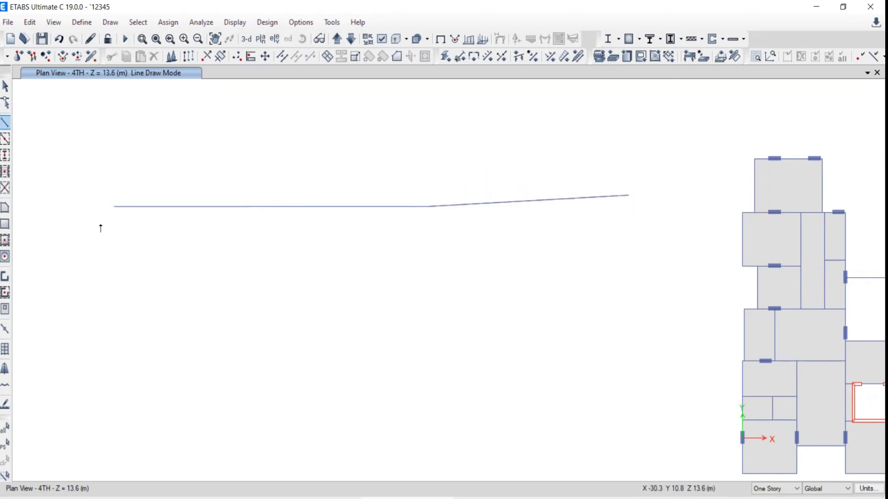
- Select the inclined beam with both its end joints and clear the selection again
{"action": "left_click", "coordinate": [4, 89]}
{"action": "left_click_drag", "start_coordinate": [386, 161], "coordinate": [696, 253]}
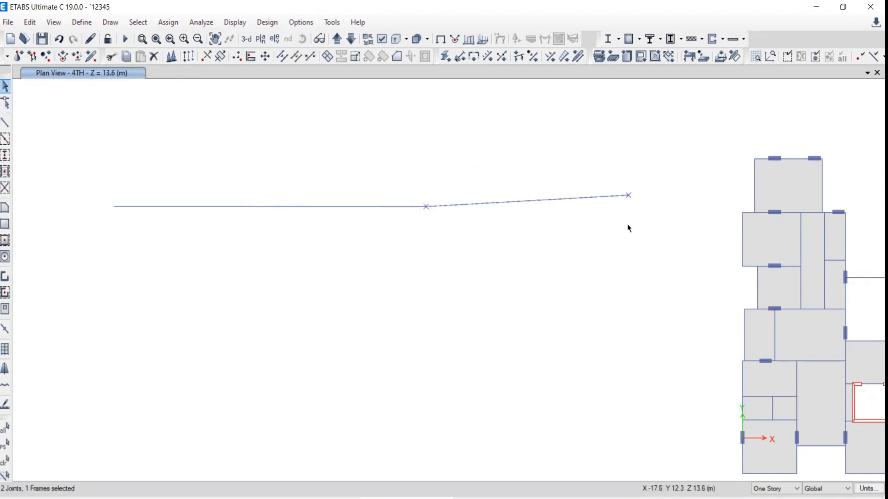
{"action": "key", "text": "Escape"}
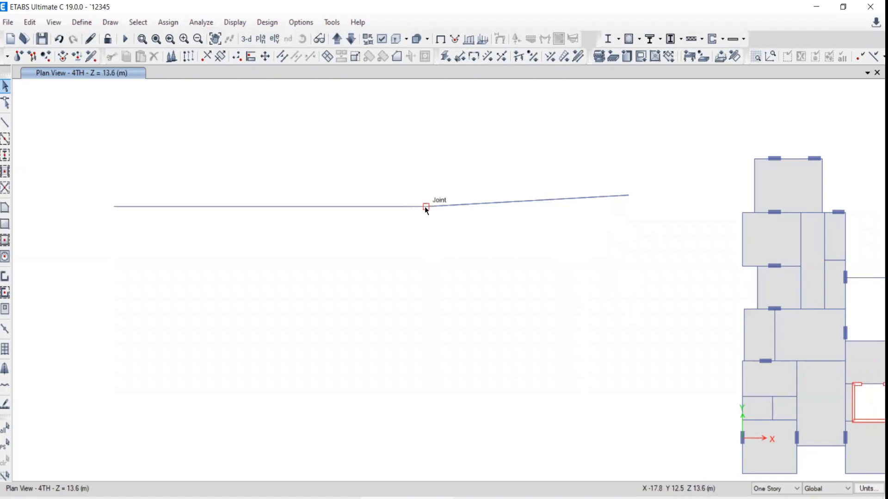
- Annotate a vertical arrow up to the joint where the beams bend, mark the far end joint, and label both points P2
{"action": "left_click_drag", "start_coordinate": [430, 207], "coordinate": [431, 292]}
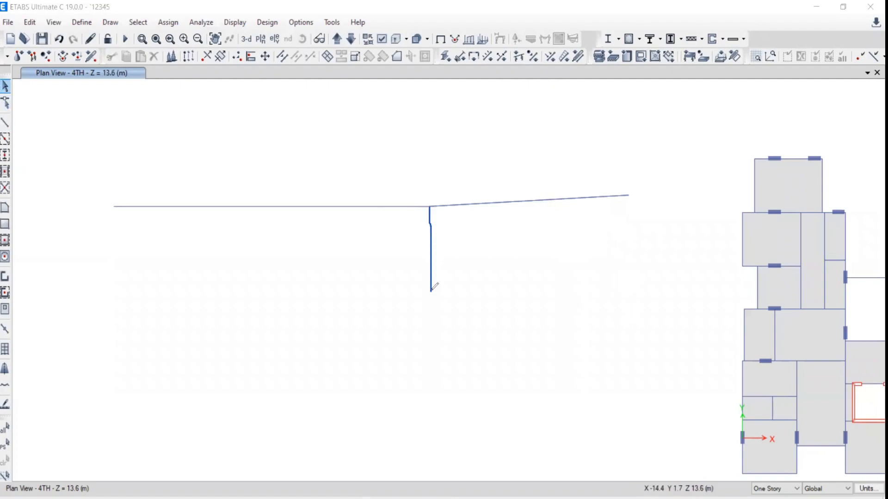
{"action": "mouse_move", "coordinate": [430, 207]}
{"action": "left_mouse_down"}
{"action": "mouse_move", "coordinate": [426, 216]}
{"action": "mouse_move", "coordinate": [437, 220]}
{"action": "mouse_move", "coordinate": [426, 176]}
{"action": "mouse_move", "coordinate": [427, 186]}
{"action": "left_mouse_up"}
{"action": "left_click", "coordinate": [628, 195]}
{"action": "mouse_move", "coordinate": [634, 138]}
{"action": "left_mouse_down"}
{"action": "mouse_move", "coordinate": [636, 161]}
{"action": "mouse_move", "coordinate": [642, 147]}
{"action": "left_mouse_up"}
{"action": "left_click_drag", "start_coordinate": [644, 142], "coordinate": [650, 162]}
{"action": "left_click_drag", "start_coordinate": [436, 184], "coordinate": [443, 200]}
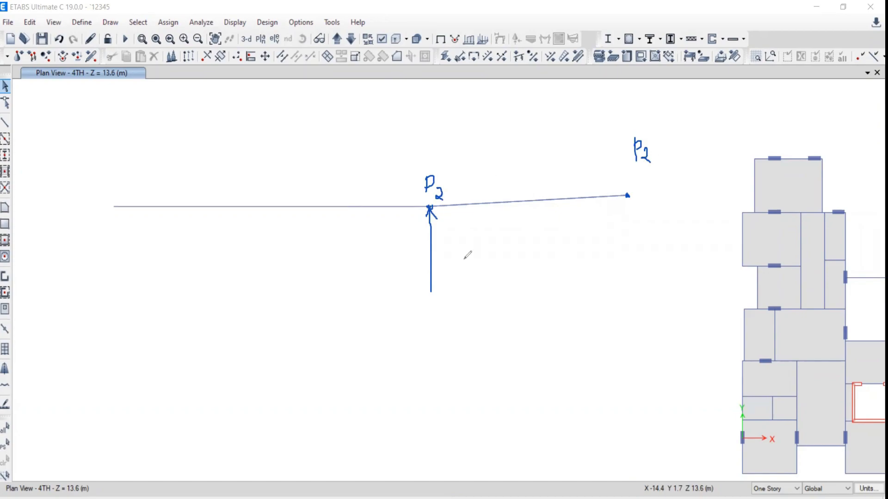
- Sketch labelled x and y direction arrows below the bend joint, circle the y, and add a straight horizontal line beneath them
{"action": "mouse_move", "coordinate": [431, 295]}
{"action": "left_mouse_down"}
{"action": "mouse_move", "coordinate": [495, 293]}
{"action": "mouse_move", "coordinate": [492, 311]}
{"action": "left_mouse_up"}
{"action": "mouse_move", "coordinate": [517, 279]}
{"action": "left_mouse_down"}
{"action": "mouse_move", "coordinate": [524, 299]}
{"action": "mouse_move", "coordinate": [535, 290]}
{"action": "left_mouse_up"}
{"action": "left_click_drag", "start_coordinate": [438, 233], "coordinate": [446, 237]}
{"action": "left_click_drag", "start_coordinate": [447, 234], "coordinate": [441, 250]}
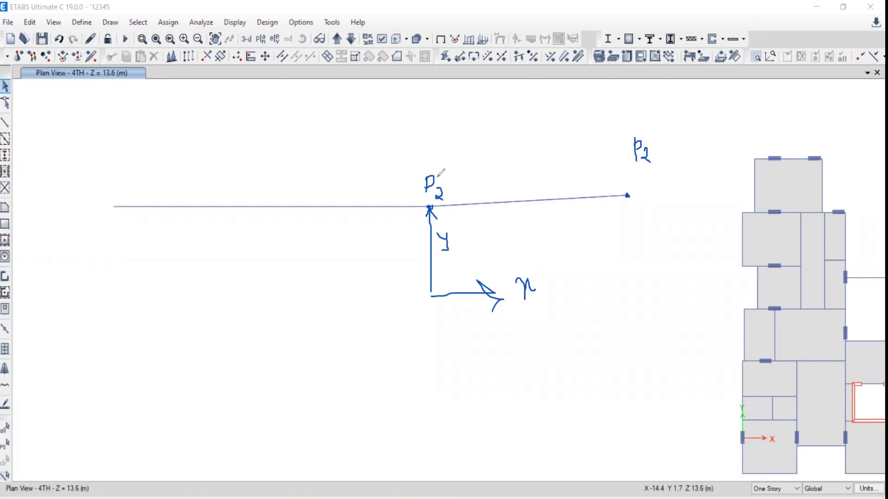
{"action": "left_click_drag", "start_coordinate": [446, 211], "coordinate": [430, 217]}
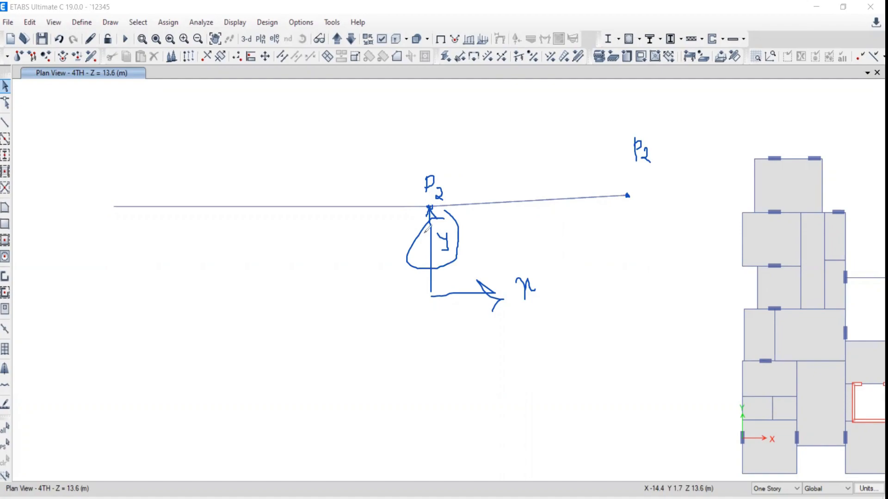
{"action": "left_click", "coordinate": [424, 336]}
{"action": "left_click_drag", "start_coordinate": [425, 336], "coordinate": [671, 336]}
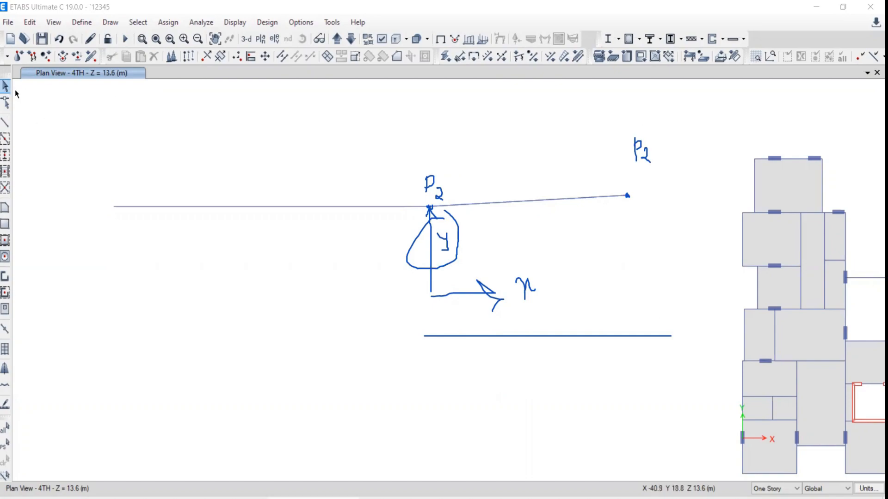
- Inspect the coordinates of the plan's origin joint and the beams' bend joint, circling the coordinate read-out
{"action": "middle_click_drag", "start_coordinate": [429, 210], "coordinate": [268, 202]}
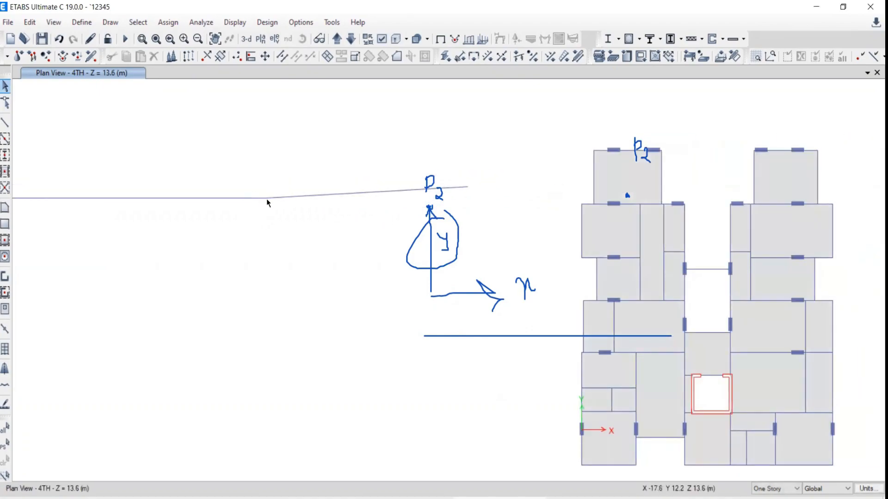
{"action": "middle_click_drag", "start_coordinate": [606, 354], "coordinate": [571, 255]}
{"action": "scroll", "coordinate": [552, 331], "scroll_direction": "up", "scroll_amount": 5}
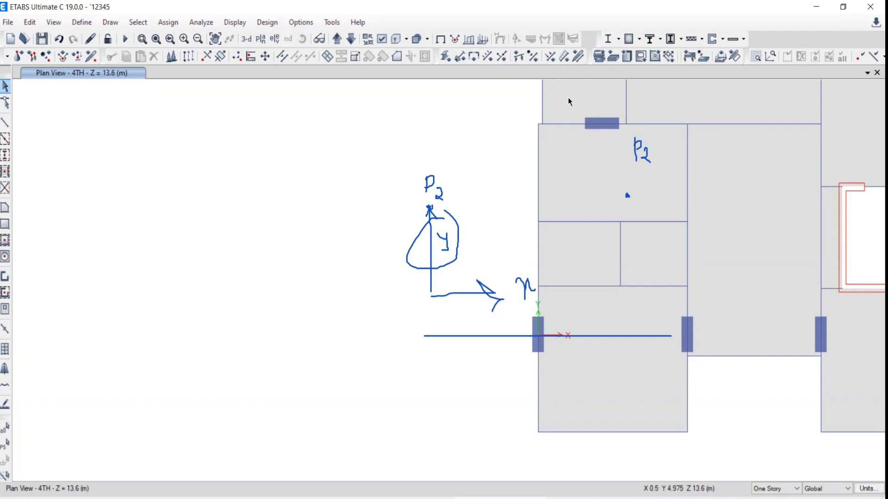
{"action": "left_click", "coordinate": [681, 479]}
{"action": "left_click_drag", "start_coordinate": [739, 470], "coordinate": [726, 469]}
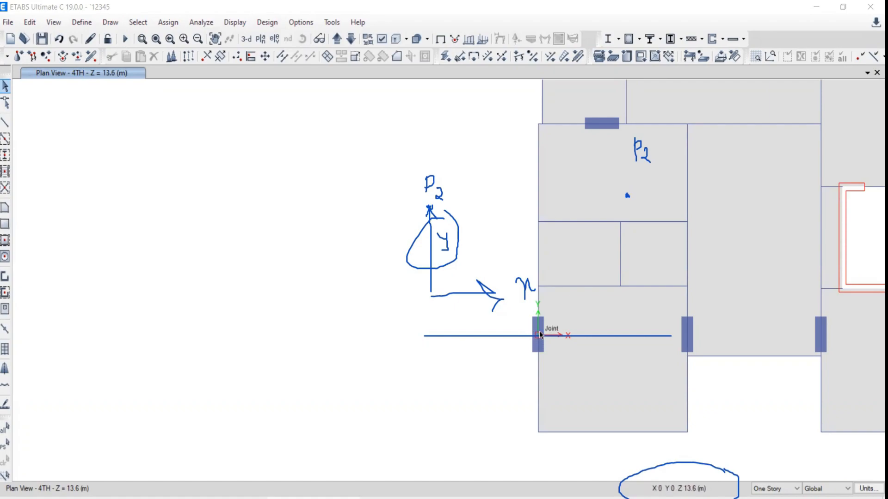
{"action": "scroll", "coordinate": [391, 257], "scroll_direction": "down", "scroll_amount": 3}
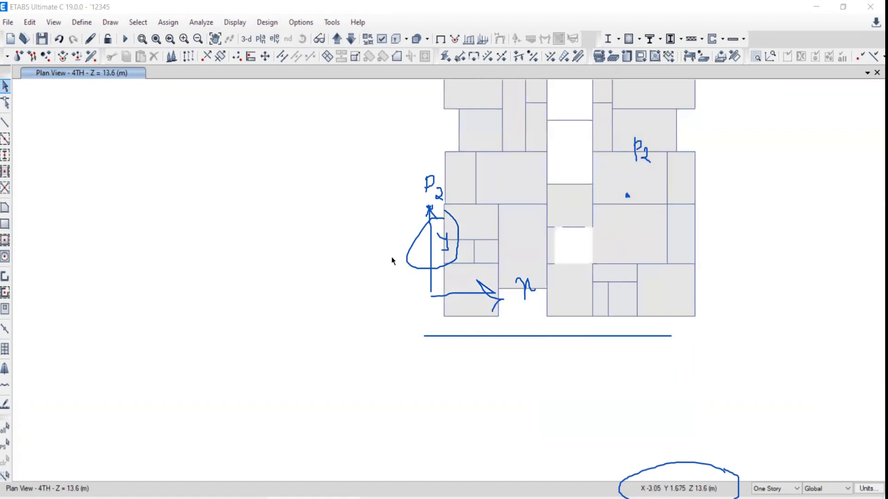
{"action": "scroll", "coordinate": [284, 181], "scroll_direction": "up", "scroll_amount": 3}
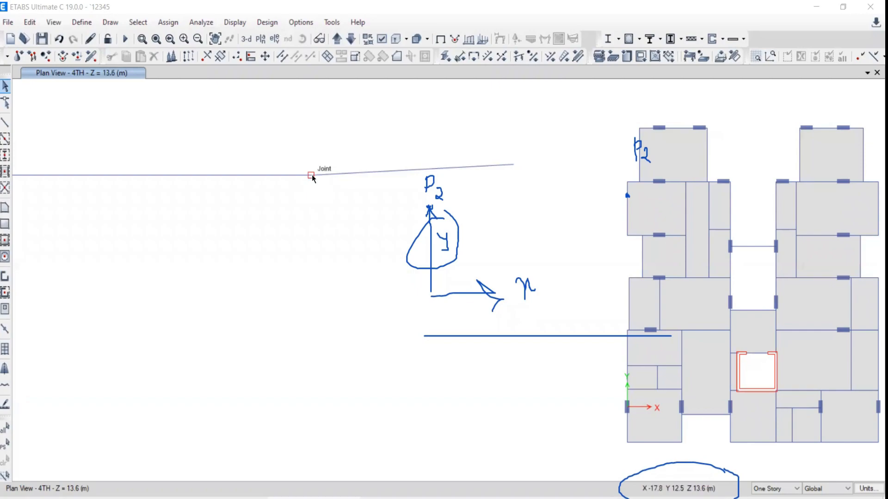
- Select the inclined beam with its far end joint and choose the Align Joints to Y-Ordinate option for them
{"action": "left_click_drag", "start_coordinate": [476, 142], "coordinate": [453, 184]}
{"action": "left_click_drag", "start_coordinate": [526, 130], "coordinate": [497, 196]}
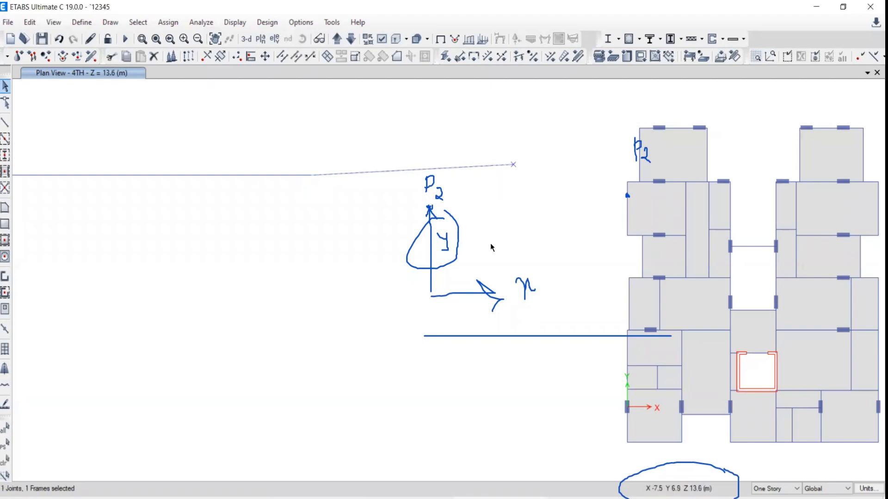
{"action": "left_click", "coordinate": [29, 22]}
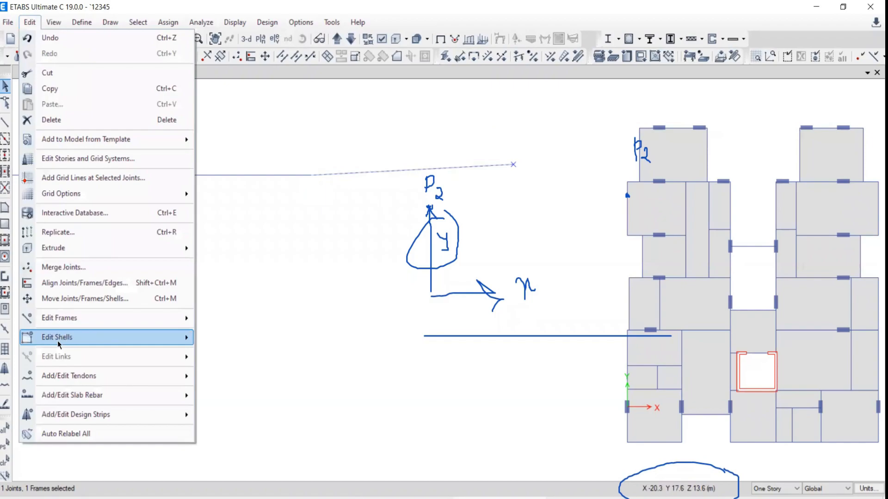
{"action": "left_click", "coordinate": [77, 284]}
{"action": "left_click_drag", "start_coordinate": [366, 160], "coordinate": [84, 102]}
{"action": "left_click", "coordinate": [96, 171]}
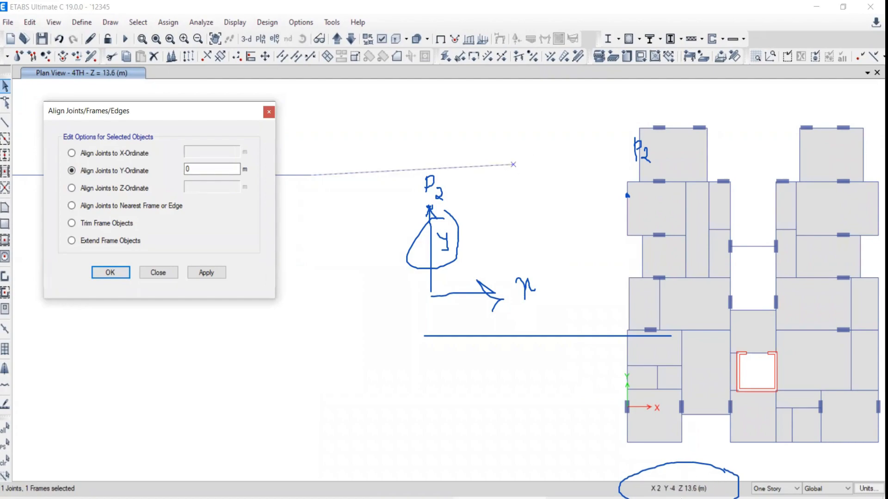
- Align the selected end joint of the slanted frame line to Y-ordinate 12.5 m
{"action": "left_click", "coordinate": [674, 473]}
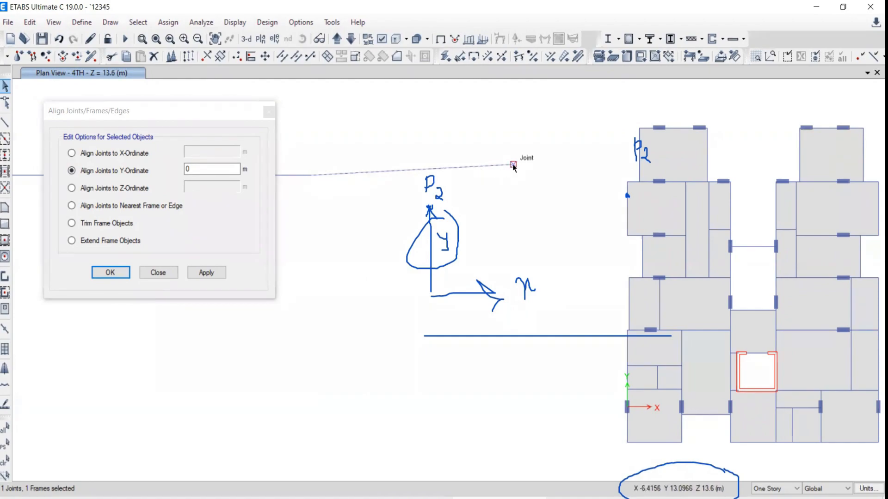
{"action": "double_click", "coordinate": [200, 168]}
{"action": "type", "text": "12.5"}
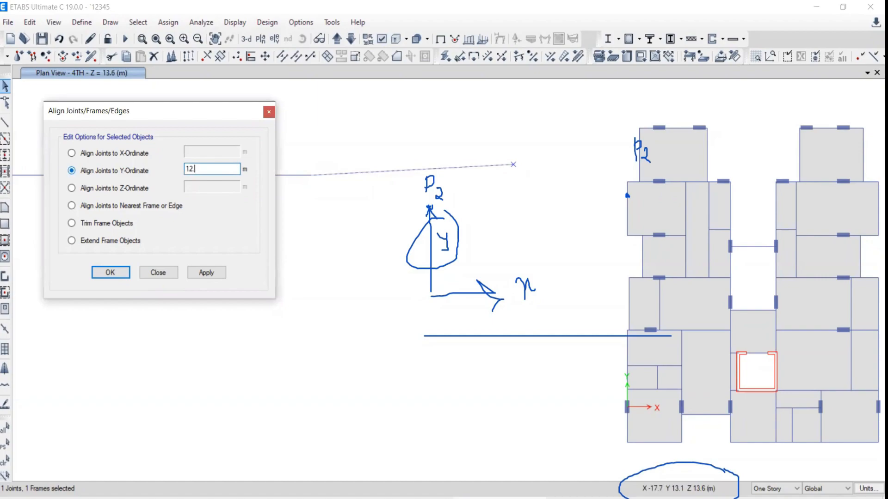
{"action": "left_click", "coordinate": [205, 272]}
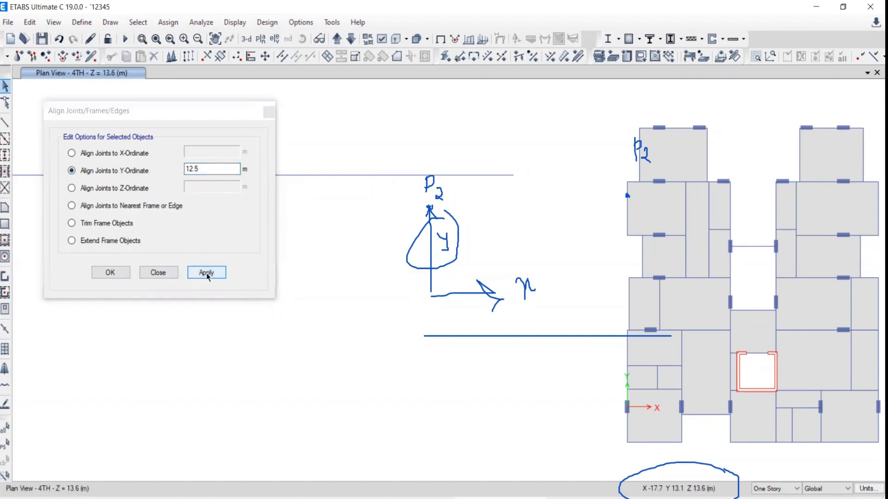
- Draw four separate, slightly slanted frame lines in a roughly horizontal row below the existing straight line
{"action": "scroll", "coordinate": [460, 203], "scroll_direction": "down", "scroll_amount": 5}
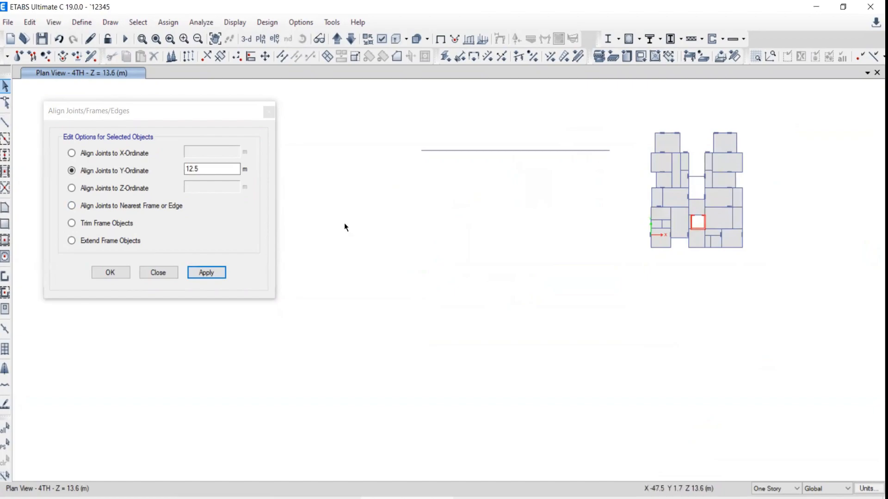
{"action": "left_click", "coordinate": [5, 122]}
{"action": "left_click", "coordinate": [588, 133]}
{"action": "left_click", "coordinate": [293, 270]}
{"action": "left_click", "coordinate": [368, 264]}
{"action": "right_click", "coordinate": [398, 274]}
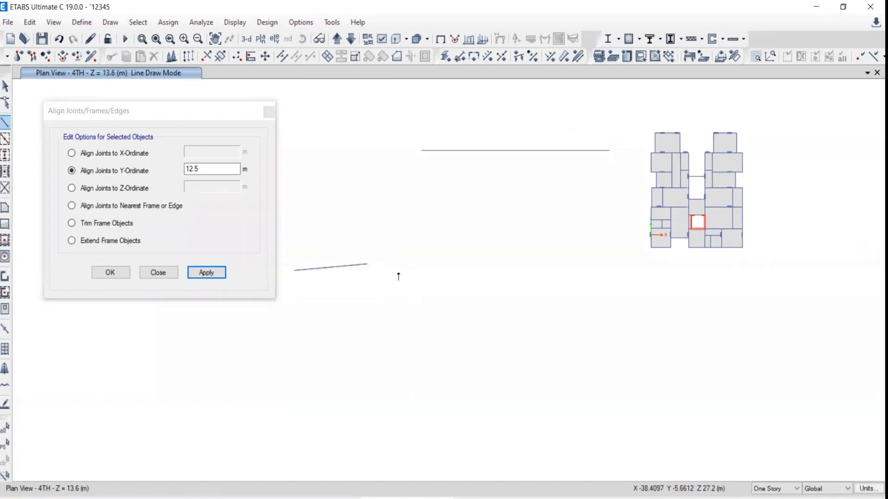
{"action": "left_click", "coordinate": [382, 265]}
{"action": "left_click", "coordinate": [467, 277]}
{"action": "right_click", "coordinate": [511, 273]}
{"action": "left_click", "coordinate": [485, 270]}
{"action": "left_click", "coordinate": [578, 263]}
{"action": "right_click", "coordinate": [592, 277]}
{"action": "left_click", "coordinate": [587, 273]}
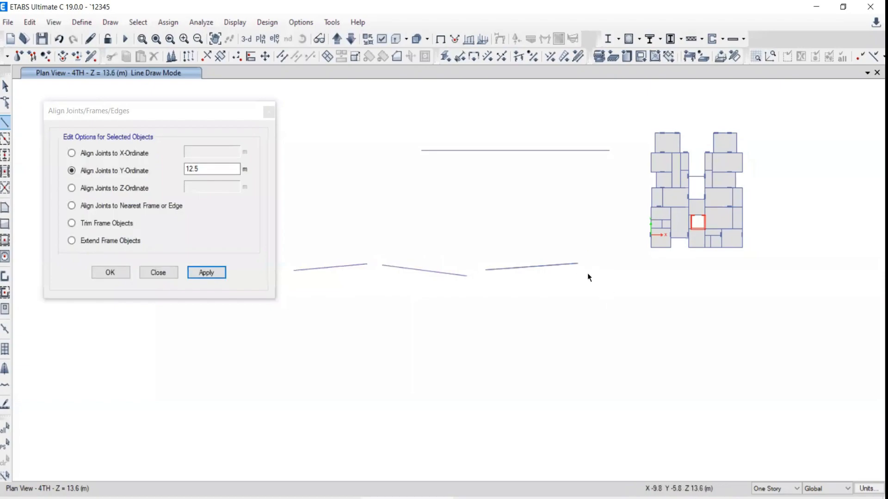
{"action": "left_click", "coordinate": [665, 278]}
{"action": "right_click", "coordinate": [665, 279]}
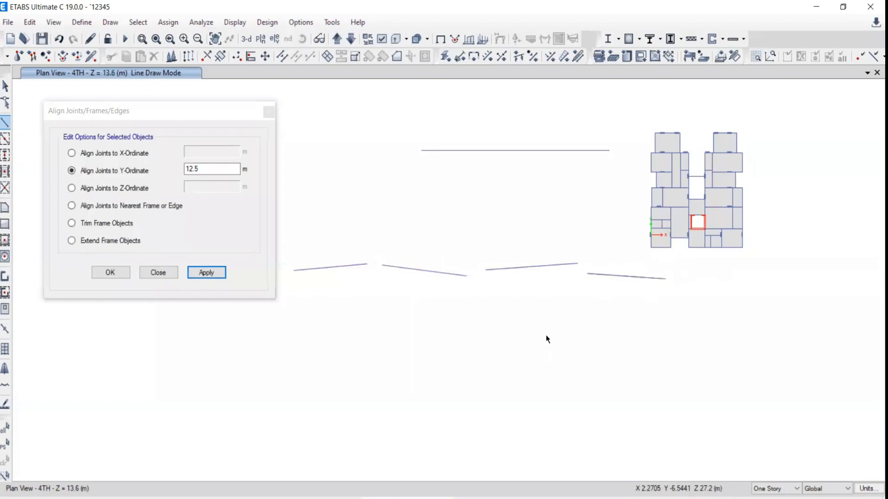
- Select all four slanted frame lines with their joints and align them to Y-ordinate -4.5 m
{"action": "left_click", "coordinate": [6, 87]}
{"action": "mouse_move", "coordinate": [366, 296]}
{"action": "middle_mouse_down"}
{"action": "mouse_move", "coordinate": [493, 295]}
{"action": "mouse_move", "coordinate": [498, 305]}
{"action": "mouse_move", "coordinate": [444, 289]}
{"action": "middle_mouse_up"}
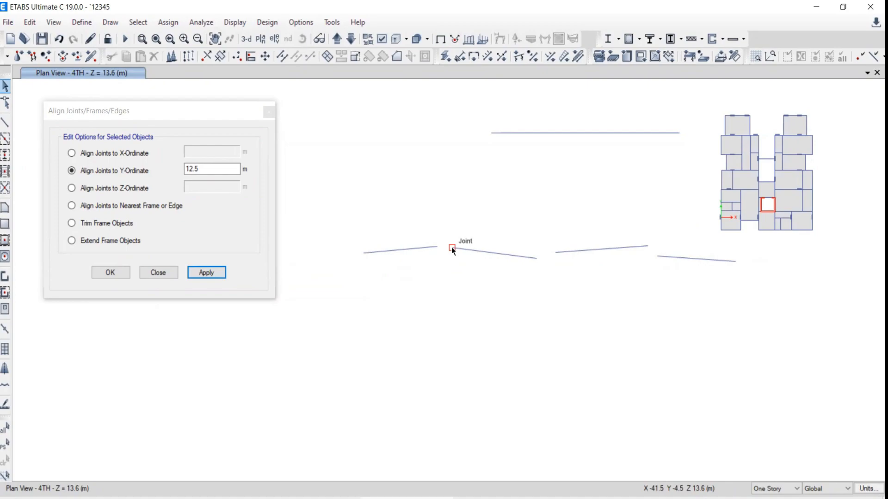
{"action": "left_click_drag", "start_coordinate": [288, 236], "coordinate": [752, 289]}
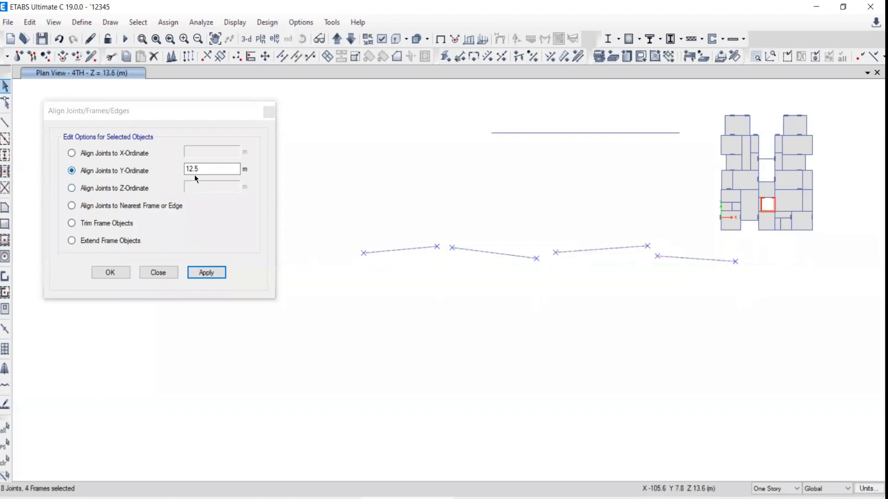
{"action": "left_click", "coordinate": [153, 171]}
{"action": "type", "text": "-4."}
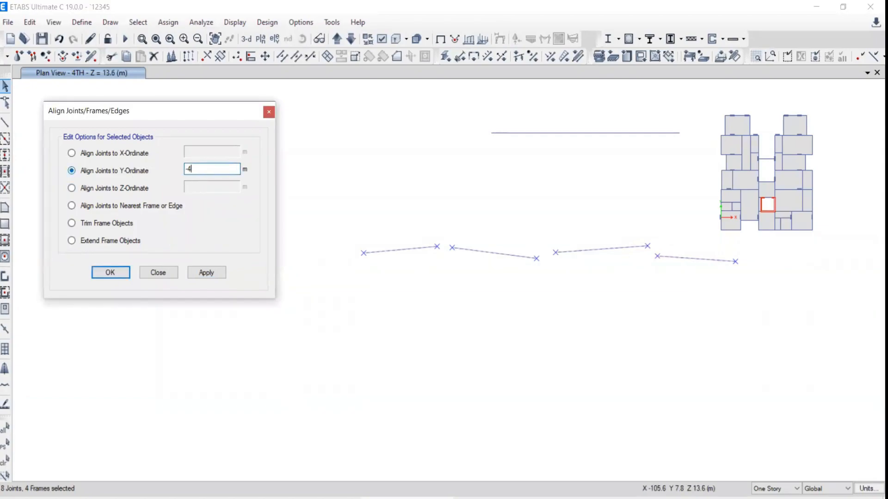
{"action": "left_click", "coordinate": [212, 272]}
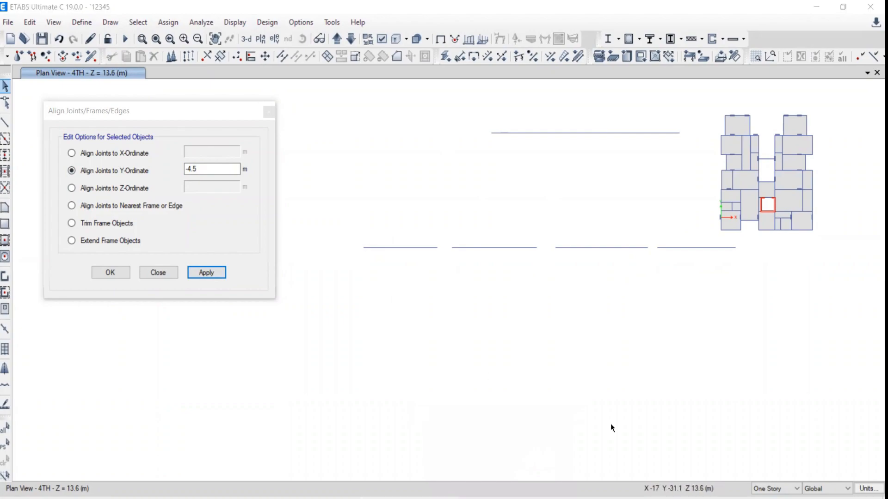
- Delete the row of four aligned frame lines and the long horizontal line above them
{"action": "left_click_drag", "start_coordinate": [333, 234], "coordinate": [841, 289]}
{"action": "left_click_drag", "start_coordinate": [395, 120], "coordinate": [680, 169]}
{"action": "key", "text": "Delete"}
- Draw three separate near-vertical frame lines one below another beside the building plan, the lowest about 11 m long
{"action": "left_click", "coordinate": [6, 127]}
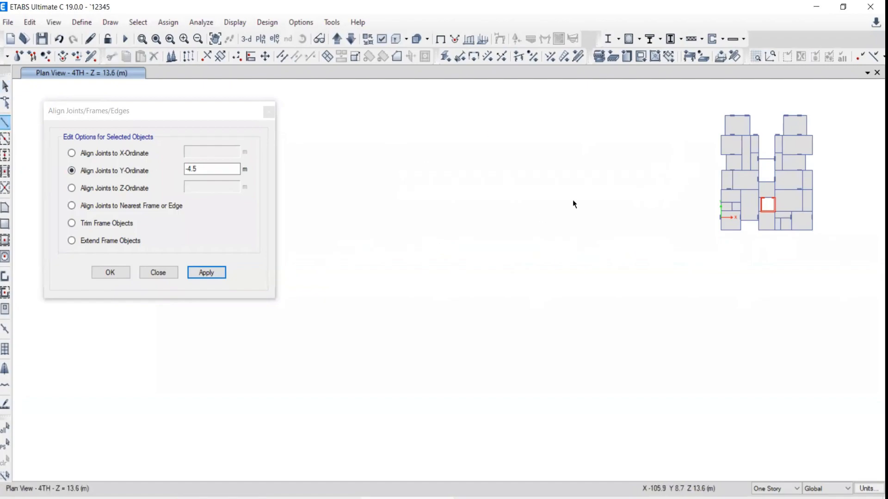
{"action": "left_click", "coordinate": [589, 134]}
{"action": "left_click", "coordinate": [529, 108]}
{"action": "left_click", "coordinate": [535, 203]}
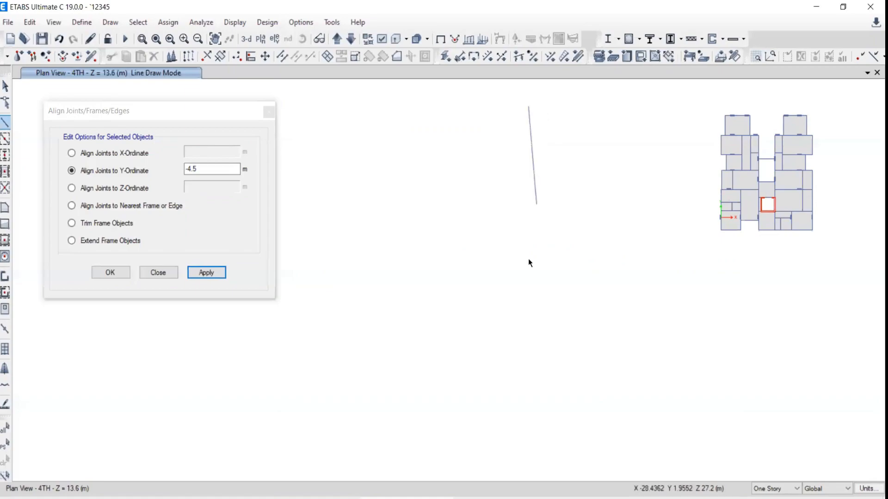
{"action": "double_click", "coordinate": [533, 340]}
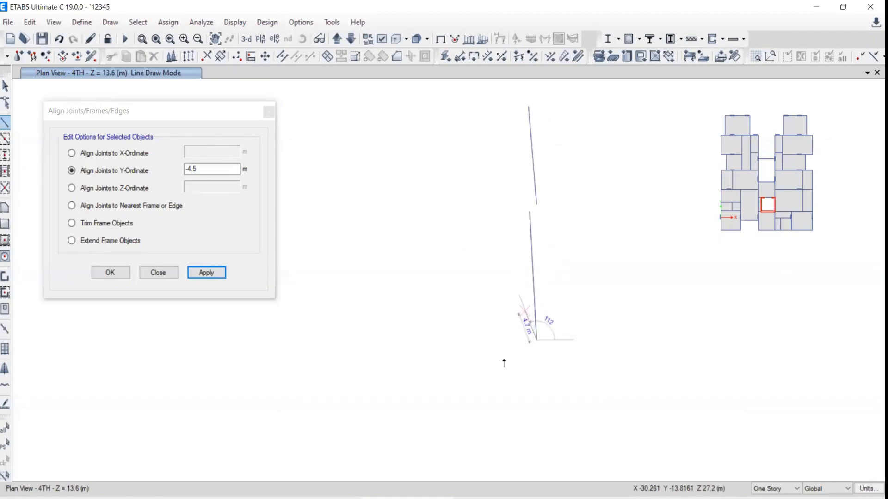
{"action": "left_click", "coordinate": [529, 341]}
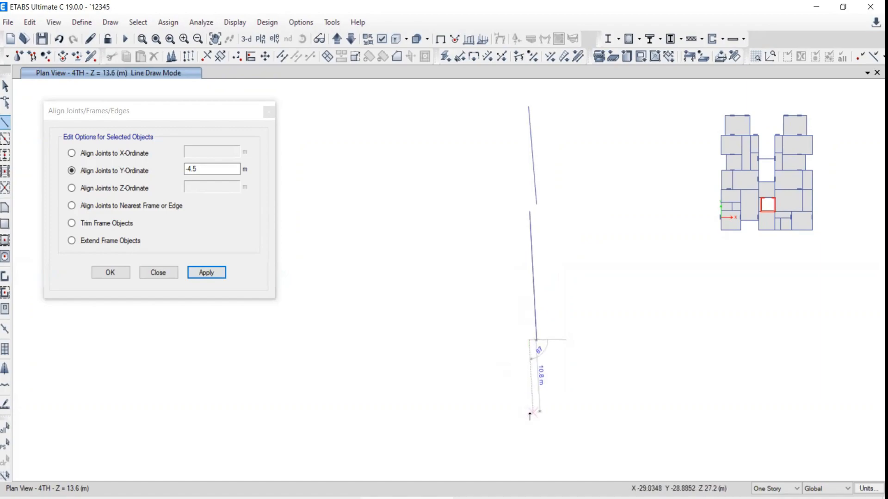
{"action": "double_click", "coordinate": [529, 414]}
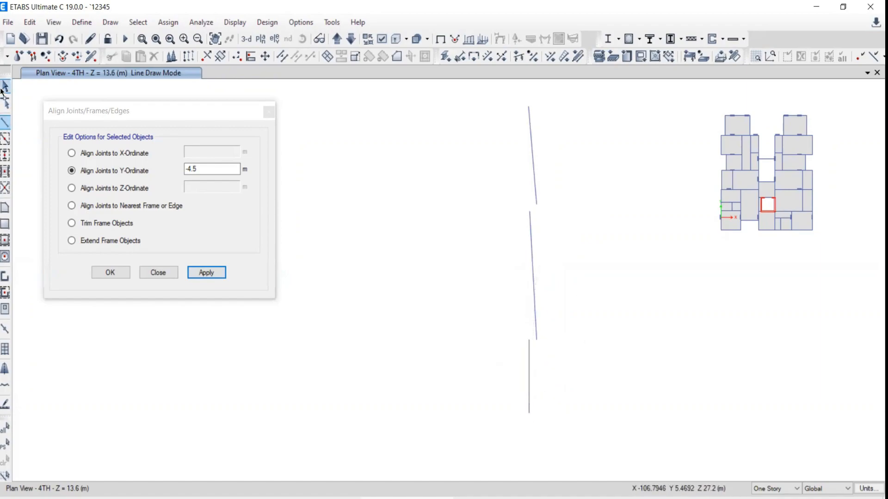
- Select the three near-vertical frame lines with their joints and align them to X-ordinate -29.5 m
{"action": "left_click", "coordinate": [5, 86]}
{"action": "left_click_drag", "start_coordinate": [497, 93], "coordinate": [567, 428]}
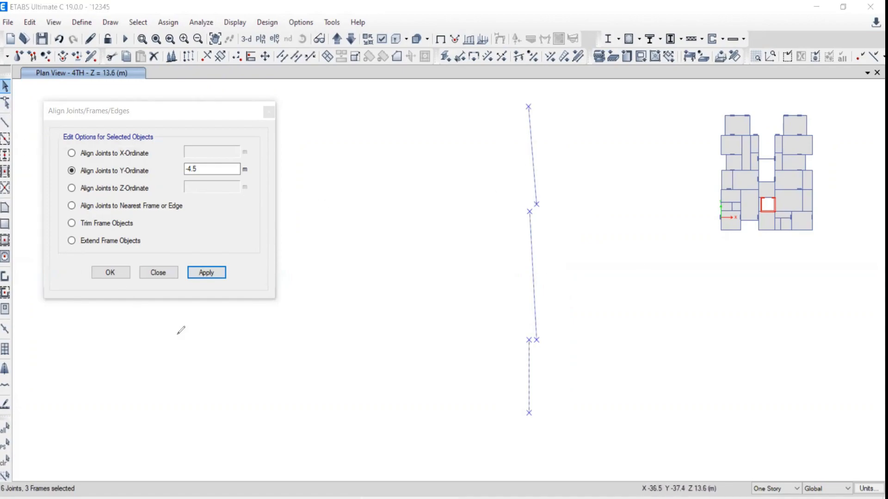
{"action": "left_click_drag", "start_coordinate": [531, 241], "coordinate": [489, 241]}
{"action": "left_click_drag", "start_coordinate": [474, 146], "coordinate": [469, 310]}
{"action": "mouse_move", "coordinate": [472, 223]}
{"action": "left_mouse_down"}
{"action": "mouse_move", "coordinate": [505, 225]}
{"action": "mouse_move", "coordinate": [498, 232]}
{"action": "left_mouse_up"}
{"action": "mouse_move", "coordinate": [494, 198]}
{"action": "left_mouse_down"}
{"action": "mouse_move", "coordinate": [509, 210]}
{"action": "mouse_move", "coordinate": [504, 225]}
{"action": "mouse_move", "coordinate": [515, 227]}
{"action": "left_mouse_up"}
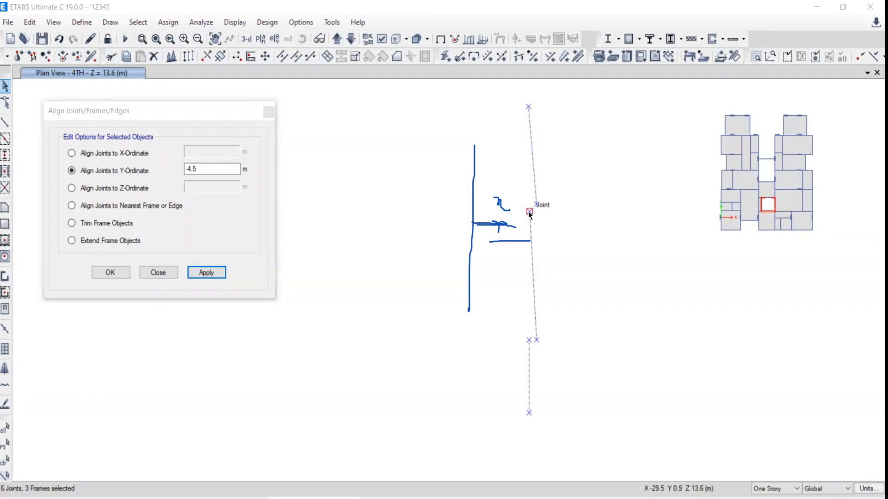
{"action": "left_click", "coordinate": [168, 152]}
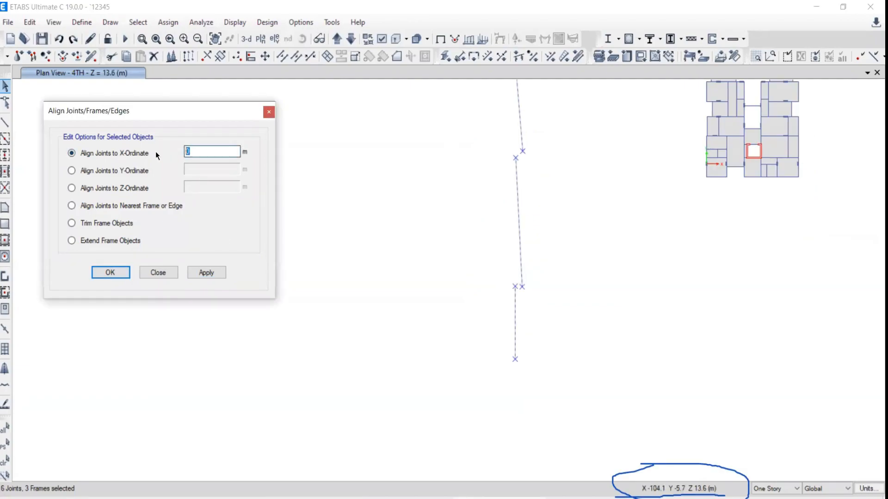
{"action": "type", "text": "-29.5"}
{"action": "left_click", "coordinate": [206, 273]}
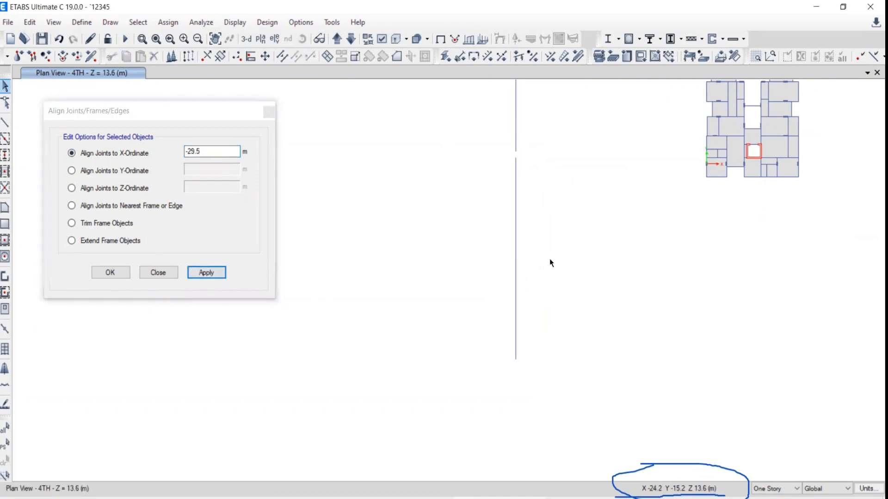
- Delete the three aligned vertical frame lines and their joints
{"action": "scroll", "coordinate": [549, 259], "scroll_direction": "down", "scroll_amount": 4}
{"action": "scroll", "coordinate": [552, 270], "scroll_direction": "up", "scroll_amount": 2}
{"action": "middle_click_drag", "start_coordinate": [500, 158], "coordinate": [494, 203]}
{"action": "left_click_drag", "start_coordinate": [488, 174], "coordinate": [534, 372]}
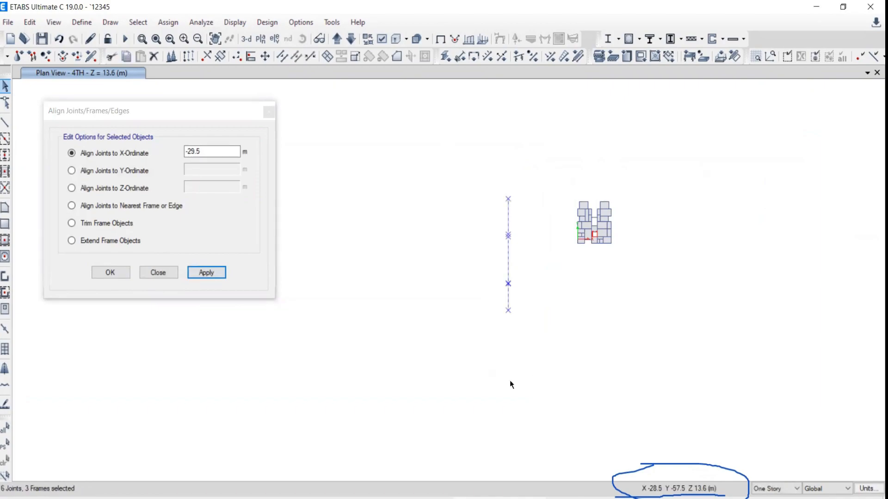
{"action": "key", "text": "Delete"}
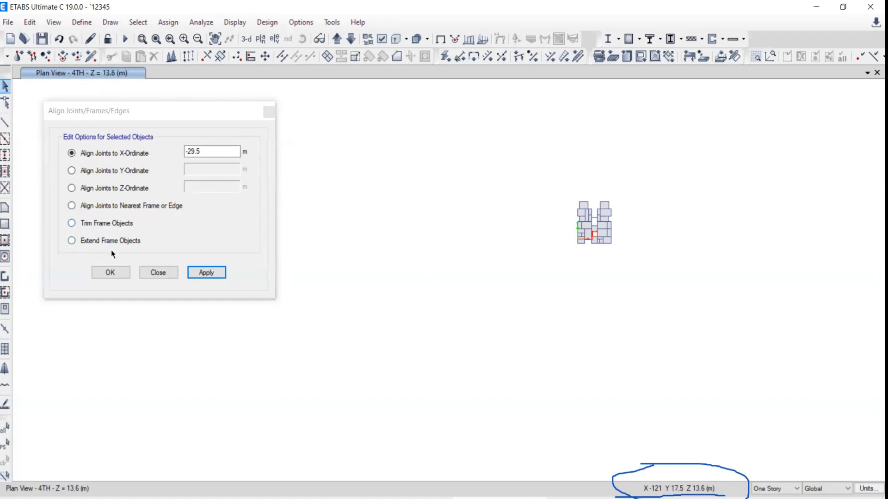
- Draw two horizontal frame lines, one above the other, and a vertical frame line crossing both near their left ends
{"action": "left_click", "coordinate": [4, 123]}
{"action": "left_click", "coordinate": [590, 134]}
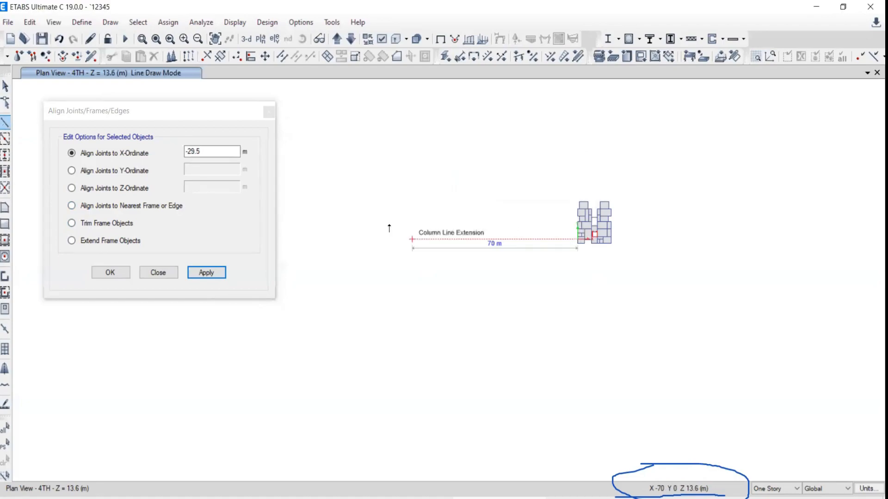
{"action": "left_click", "coordinate": [410, 165]}
{"action": "double_click", "coordinate": [623, 173]}
{"action": "left_click", "coordinate": [437, 151]}
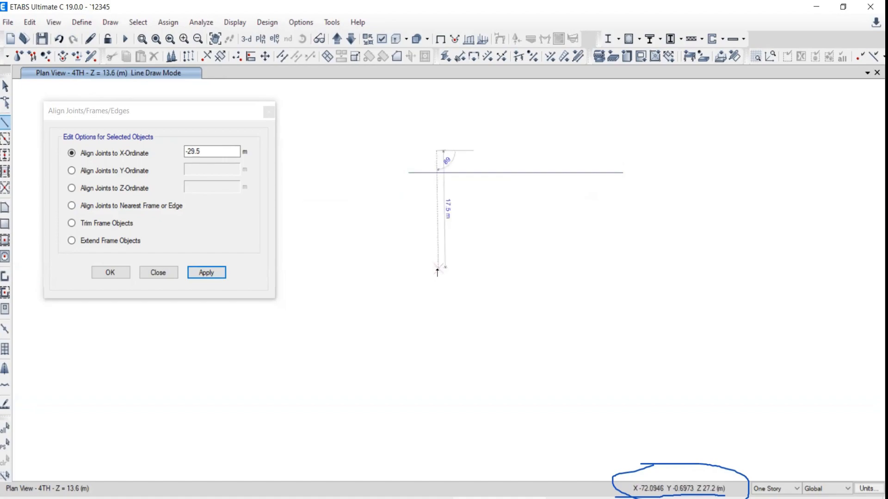
{"action": "double_click", "coordinate": [437, 307]}
{"action": "left_click", "coordinate": [401, 254]}
{"action": "double_click", "coordinate": [572, 253]}
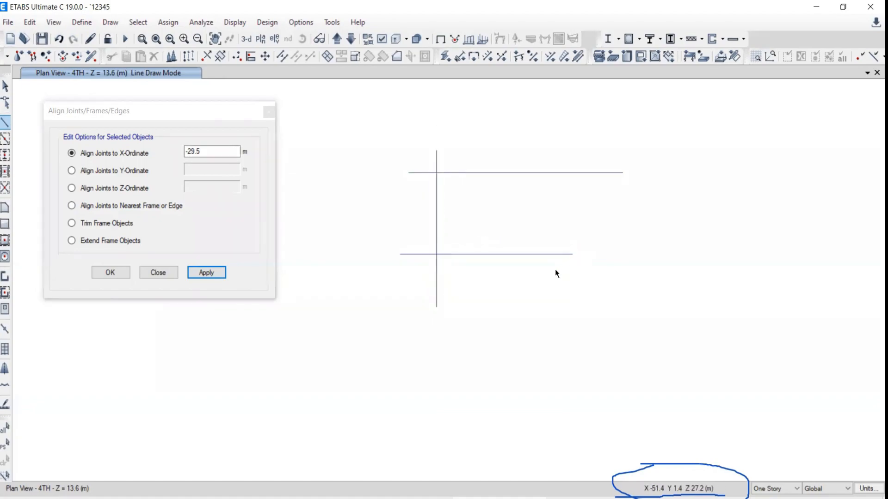
- Add a second vertical frame line crossing both horizontals and a lower horizontal line crossing its bottom end
{"action": "left_click", "coordinate": [536, 138]}
{"action": "double_click", "coordinate": [536, 340]}
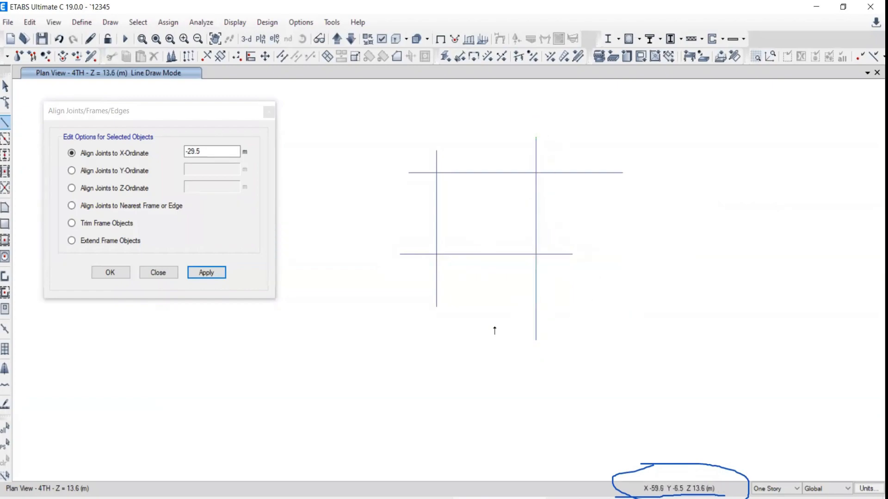
{"action": "left_click", "coordinate": [477, 323]}
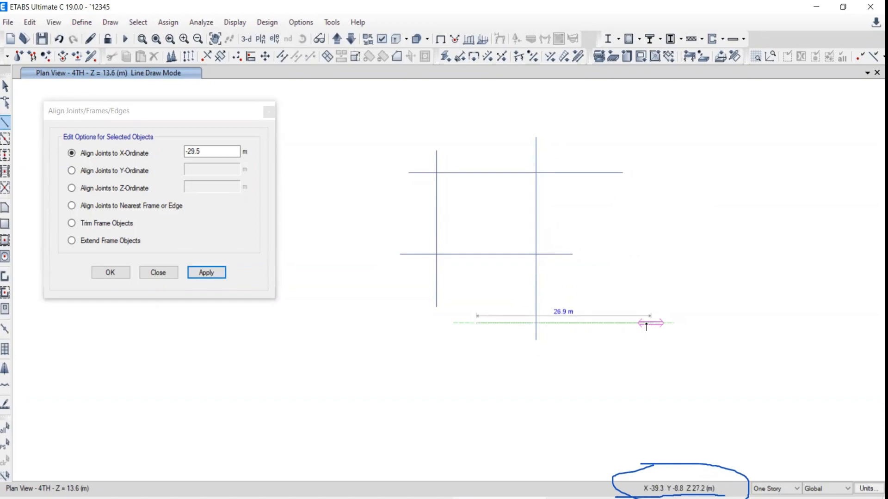
{"action": "double_click", "coordinate": [643, 322]}
{"action": "left_click", "coordinate": [2, 87]}
{"action": "mouse_move", "coordinate": [552, 237]}
{"action": "middle_mouse_down"}
{"action": "mouse_move", "coordinate": [549, 228]}
{"action": "mouse_move", "coordinate": [566, 289]}
{"action": "middle_mouse_up"}
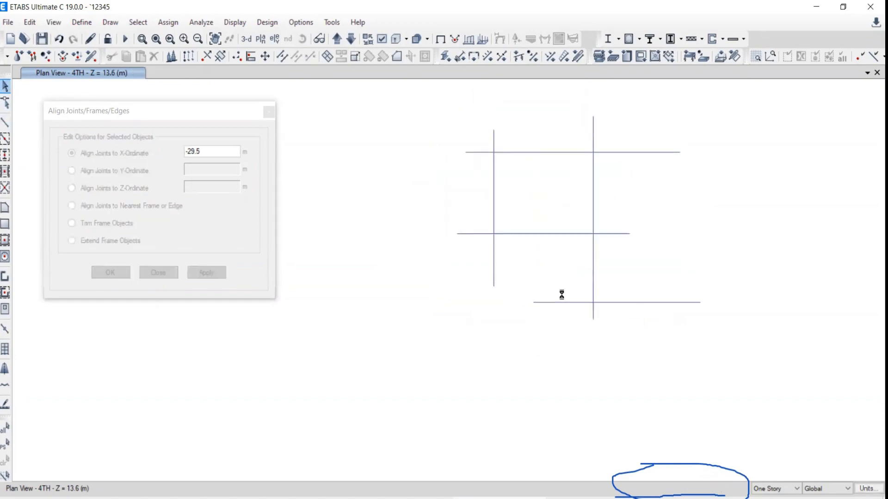
{"action": "scroll", "coordinate": [595, 244], "scroll_direction": "up", "scroll_amount": 4}
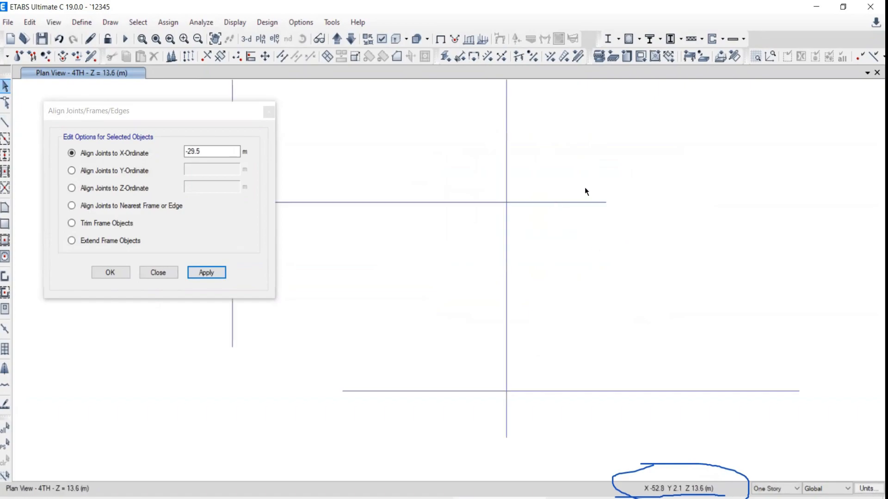
{"action": "left_click", "coordinate": [523, 200]}
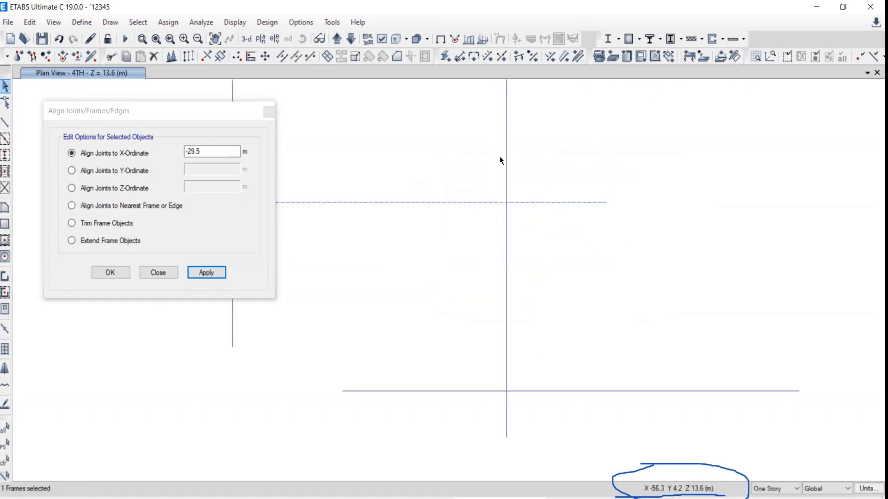
{"action": "left_click", "coordinate": [508, 252]}
{"action": "key", "text": "Escape"}
{"action": "scroll", "coordinate": [515, 211], "scroll_direction": "up", "scroll_amount": 2}
{"action": "middle_click_drag", "start_coordinate": [515, 211], "coordinate": [525, 256]}
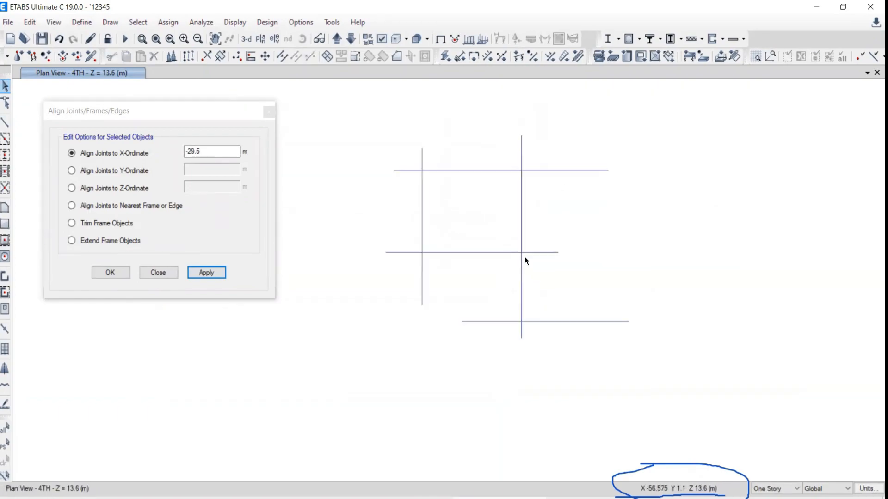
{"action": "scroll", "coordinate": [524, 256], "scroll_direction": "down", "scroll_amount": 4}
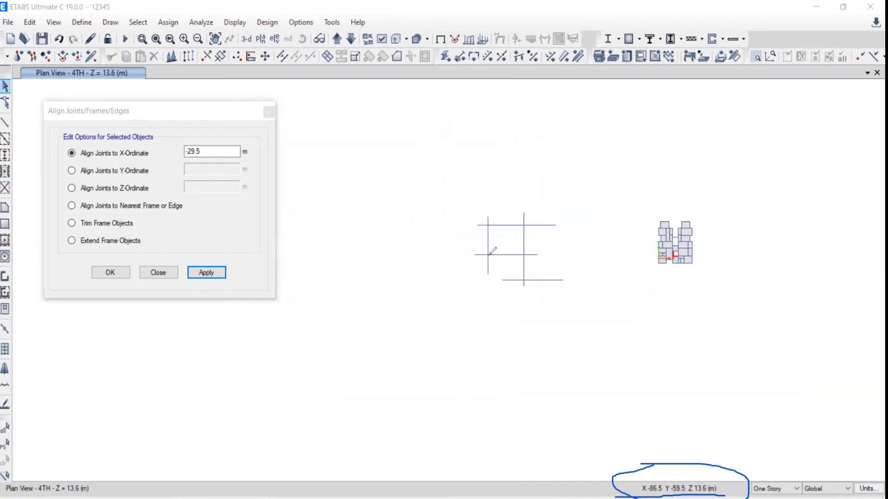
- Trim the right overhang of the middle horizontal frame line at the right vertical line using Trim Frame Objects
{"action": "mouse_move", "coordinate": [488, 255]}
{"action": "left_mouse_down"}
{"action": "mouse_move", "coordinate": [533, 256]}
{"action": "mouse_move", "coordinate": [538, 264]}
{"action": "left_mouse_up"}
{"action": "scroll", "coordinate": [502, 233], "scroll_direction": "up", "scroll_amount": 4}
{"action": "left_click_drag", "start_coordinate": [579, 315], "coordinate": [580, 313]}
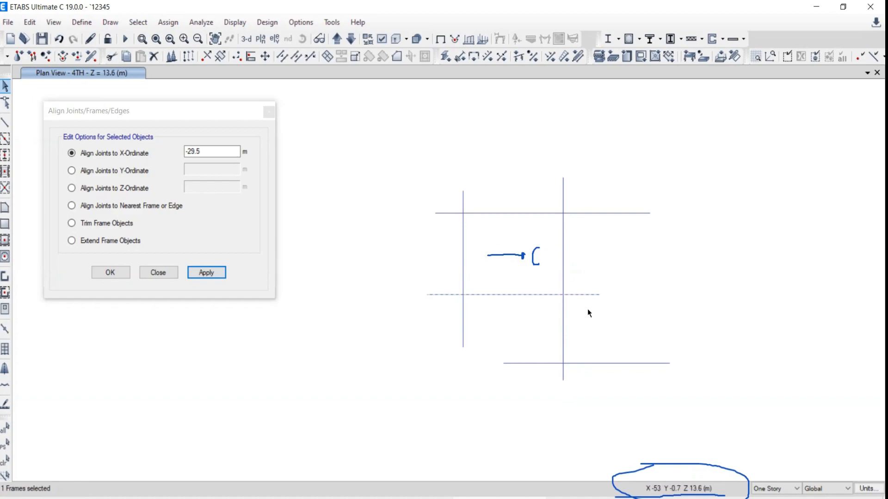
{"action": "left_click_drag", "start_coordinate": [615, 312], "coordinate": [613, 314]}
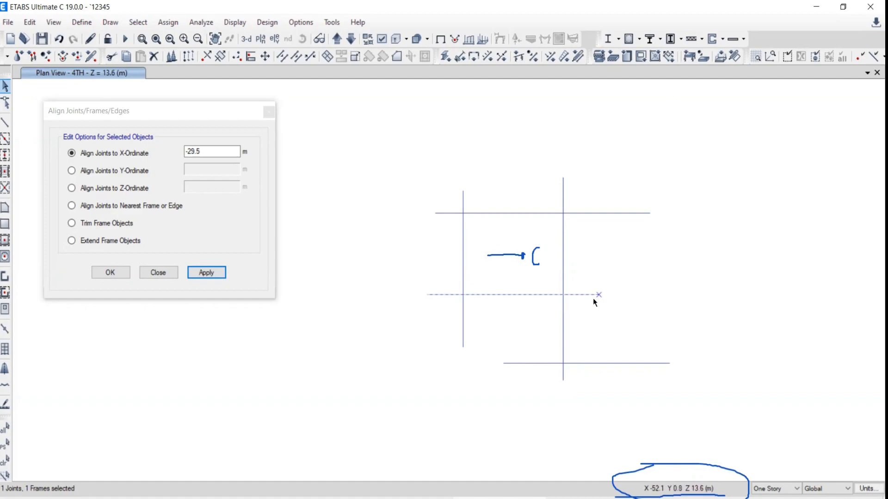
{"action": "left_click", "coordinate": [567, 259]}
{"action": "left_click", "coordinate": [72, 224]}
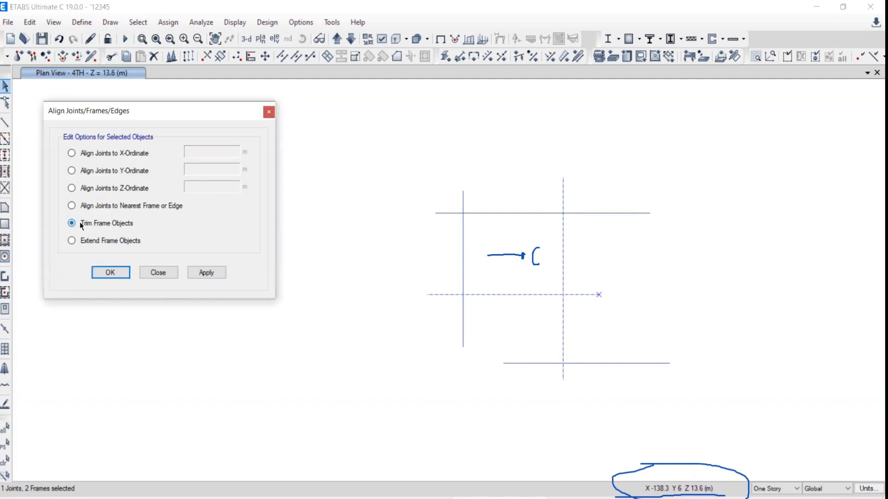
{"action": "left_click", "coordinate": [205, 273]}
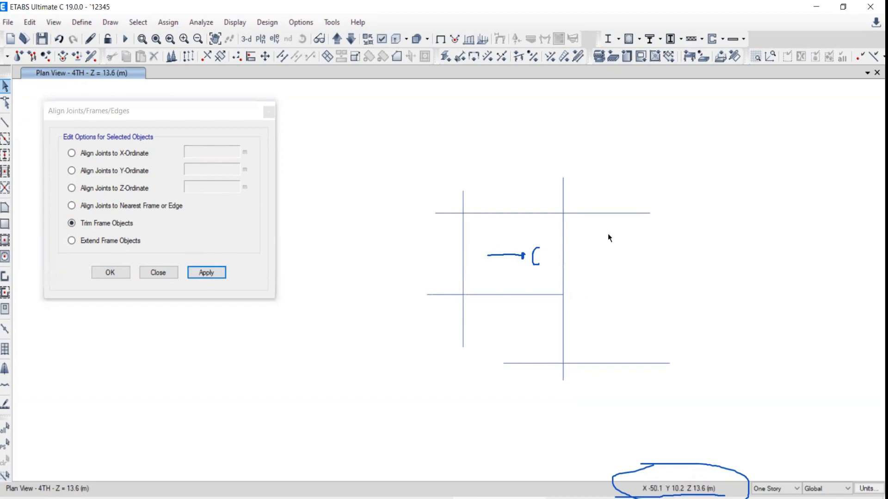
- Try to trim the right vertical frame line with only that frame selected
{"action": "left_click_drag", "start_coordinate": [598, 235], "coordinate": [531, 267]}
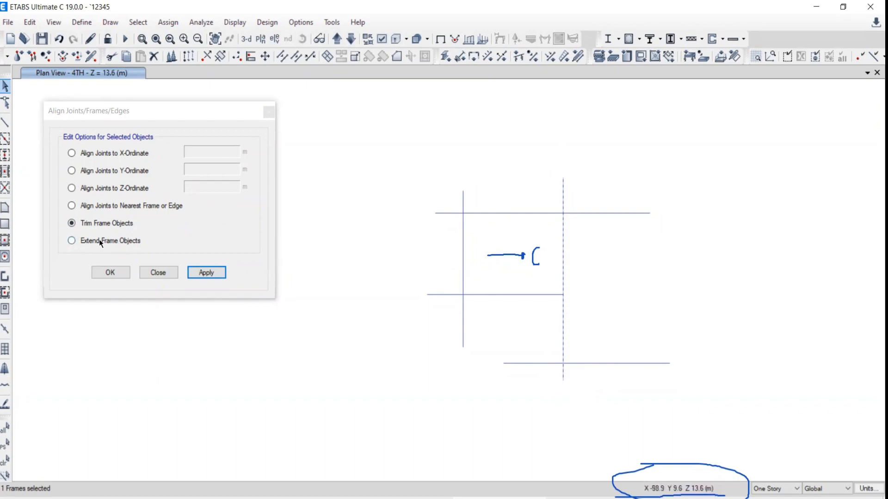
{"action": "left_click", "coordinate": [200, 273]}
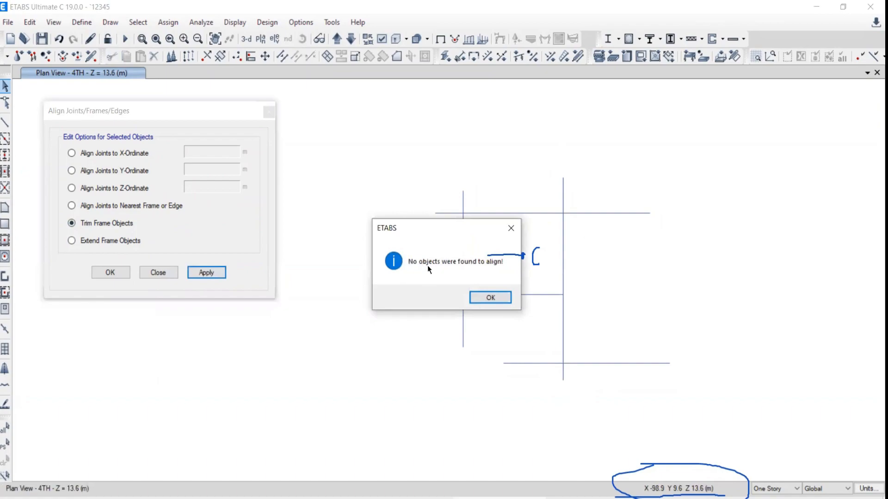
{"action": "left_click", "coordinate": [489, 298]}
- Trim the upper end of the right vertical frame line back to the upper horizontal line
{"action": "left_click", "coordinate": [563, 254]}
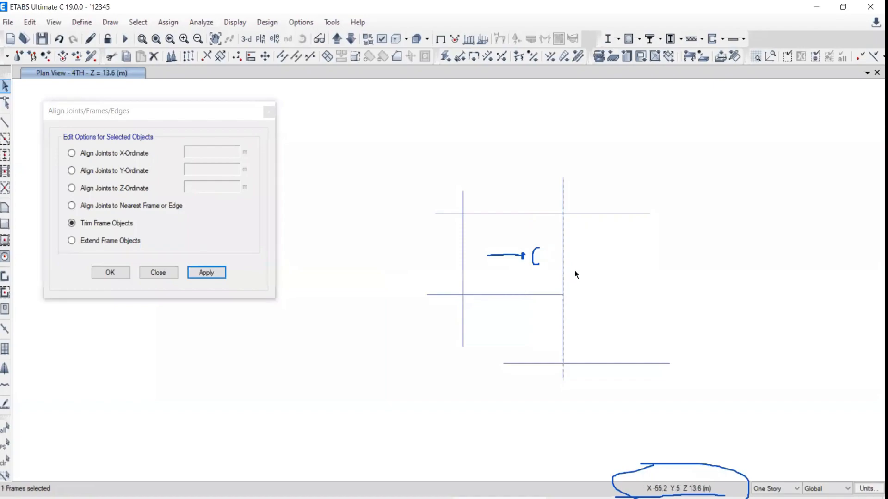
{"action": "left_click_drag", "start_coordinate": [541, 160], "coordinate": [510, 240]}
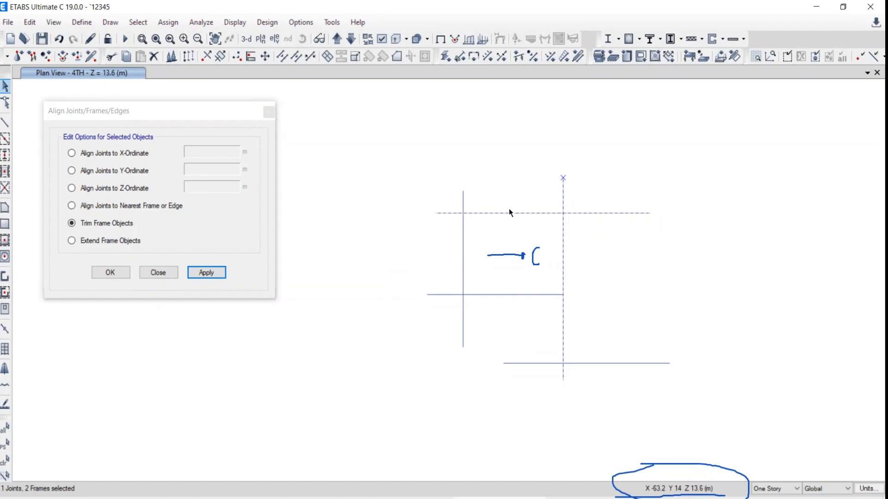
{"action": "left_click", "coordinate": [201, 273]}
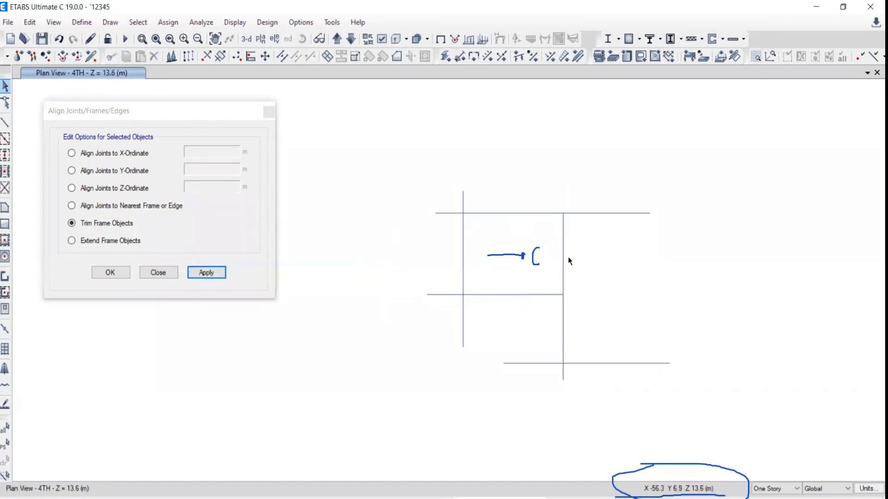
- Trim the right overhang of the upper horizontal frame line at the right vertical line
{"action": "left_click_drag", "start_coordinate": [634, 183], "coordinate": [583, 262]}
{"action": "left_click_drag", "start_coordinate": [616, 229], "coordinate": [545, 260]}
{"action": "left_click_drag", "start_coordinate": [638, 167], "coordinate": [683, 261]}
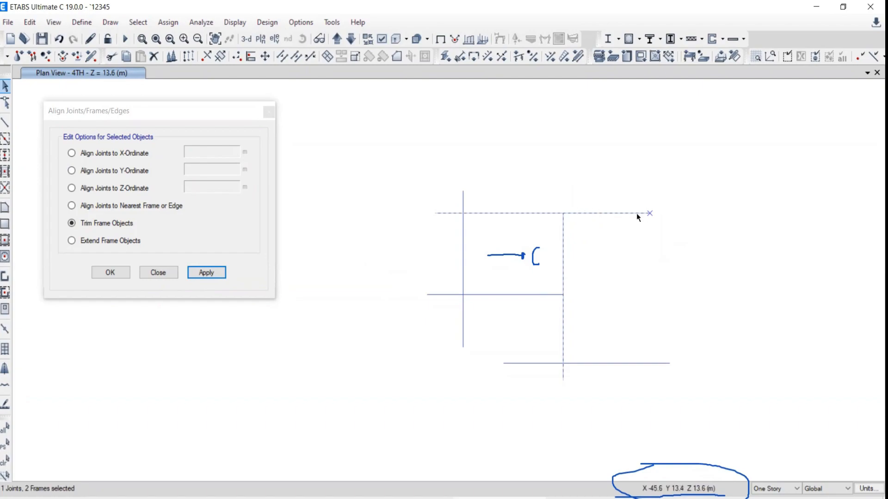
{"action": "left_click_drag", "start_coordinate": [581, 228], "coordinate": [703, 236]}
{"action": "left_click_drag", "start_coordinate": [637, 185], "coordinate": [634, 174]}
{"action": "left_click", "coordinate": [205, 273]}
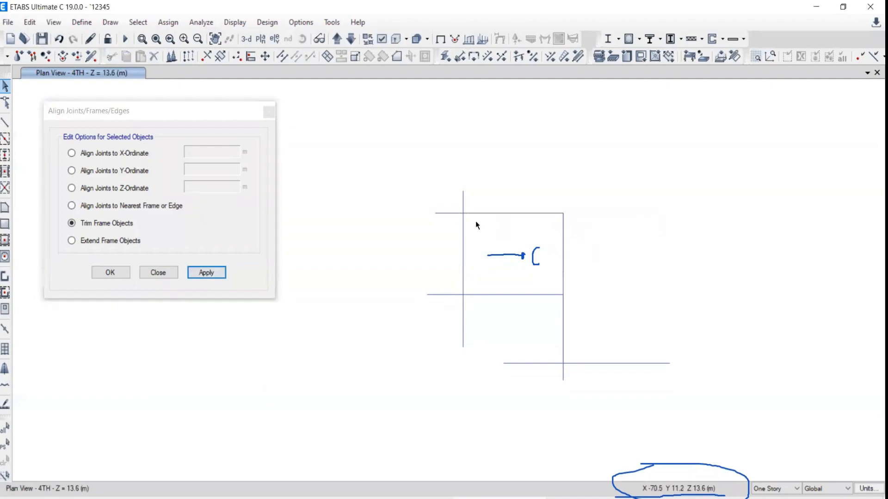
- Trim both overhangs where the upper horizontal and left vertical frame lines cross, leaving a clean corner
{"action": "left_click_drag", "start_coordinate": [449, 198], "coordinate": [440, 240]}
{"action": "left_click_drag", "start_coordinate": [417, 188], "coordinate": [452, 250]}
{"action": "left_click", "coordinate": [209, 273]}
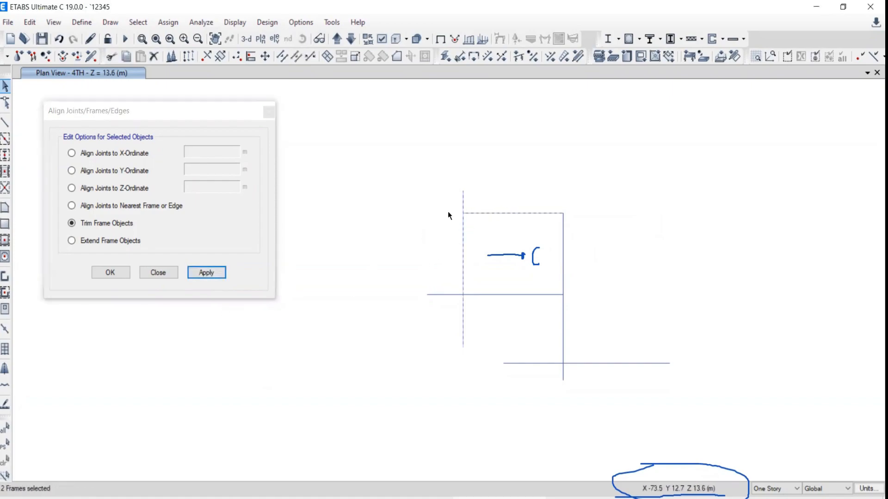
{"action": "left_click_drag", "start_coordinate": [466, 187], "coordinate": [476, 220]}
{"action": "left_click", "coordinate": [207, 273]}
- Trim both overhangs where the middle horizontal and left vertical frame lines cross
{"action": "left_click_drag", "start_coordinate": [430, 313], "coordinate": [435, 314]}
{"action": "left_click", "coordinate": [206, 273]}
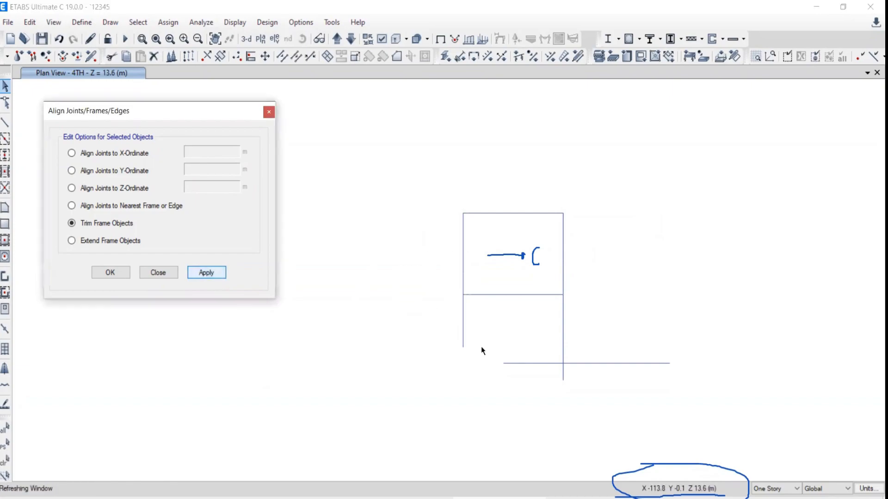
{"action": "left_click", "coordinate": [484, 293]}
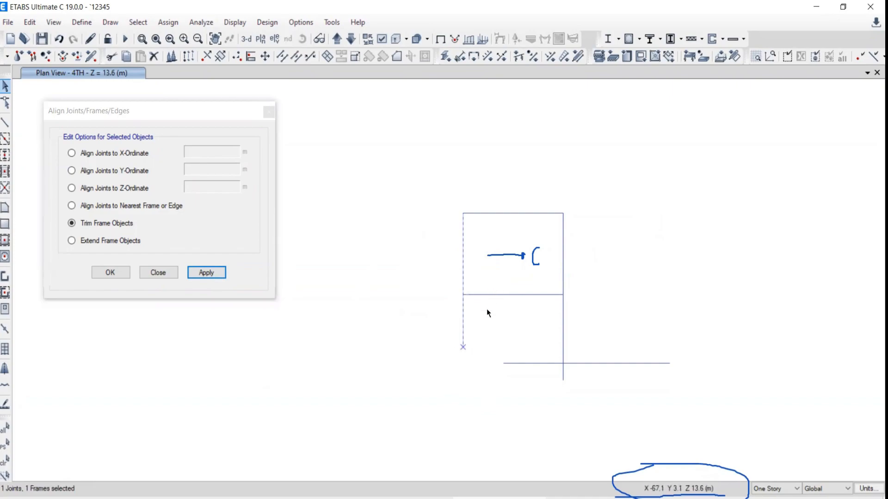
{"action": "left_click", "coordinate": [206, 273]}
- Trim the lower end of the right vertical frame line at the middle horizontal line to complete the rectangle
{"action": "middle_click_drag", "start_coordinate": [563, 371], "coordinate": [537, 293]}
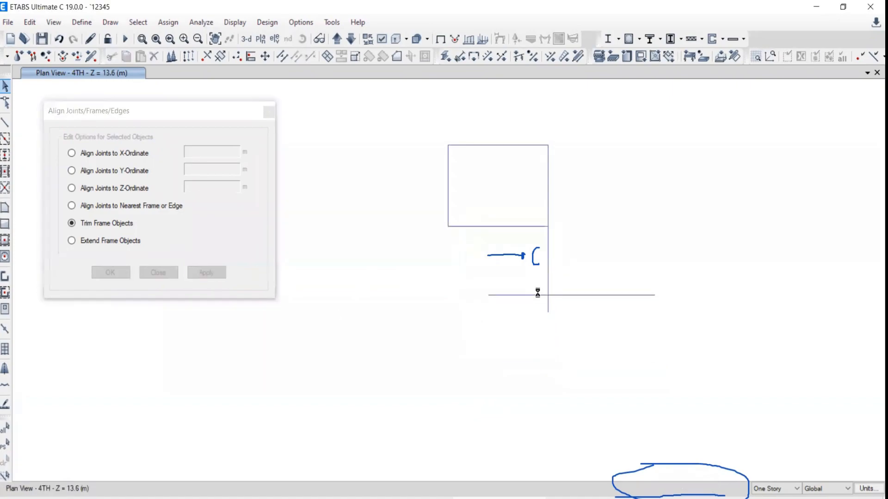
{"action": "left_click_drag", "start_coordinate": [520, 213], "coordinate": [510, 233]}
{"action": "left_click_drag", "start_coordinate": [577, 252], "coordinate": [486, 284]}
{"action": "left_click_drag", "start_coordinate": [522, 214], "coordinate": [495, 237]}
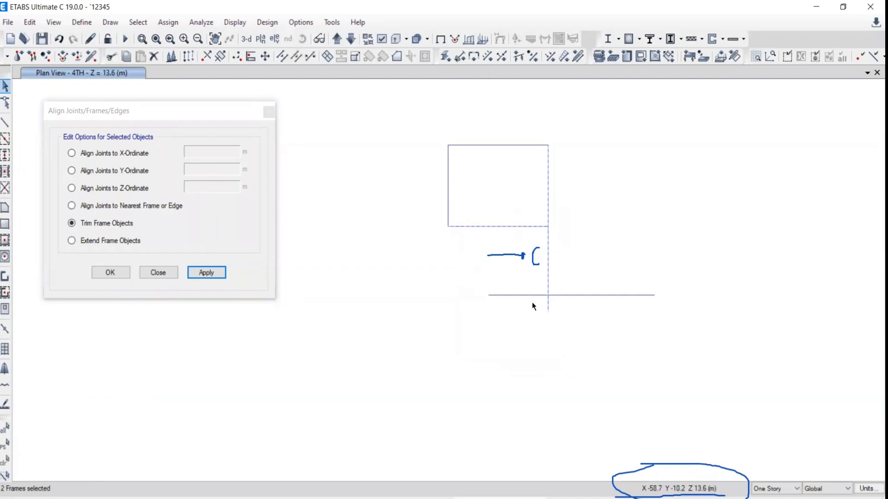
{"action": "left_click_drag", "start_coordinate": [566, 345], "coordinate": [566, 345]}
{"action": "left_click", "coordinate": [207, 272]}
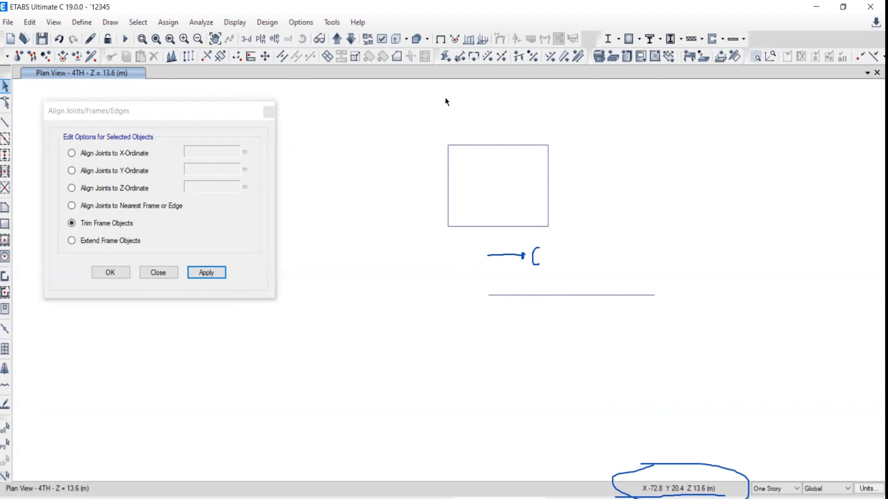
{"action": "left_click_drag", "start_coordinate": [384, 133], "coordinate": [384, 290]}
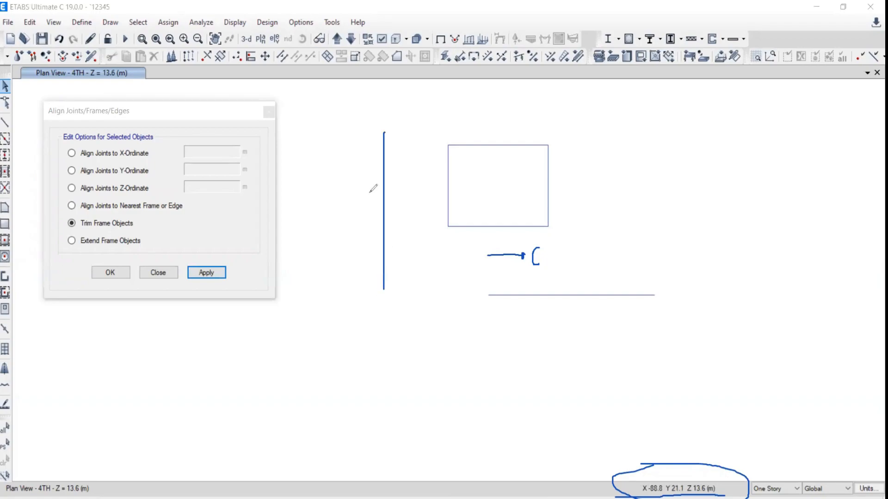
{"action": "left_click_drag", "start_coordinate": [382, 167], "coordinate": [287, 166]}
{"action": "mouse_move", "coordinate": [398, 155]}
{"action": "left_mouse_down"}
{"action": "mouse_move", "coordinate": [366, 165]}
{"action": "mouse_move", "coordinate": [396, 185]}
{"action": "mouse_move", "coordinate": [401, 157]}
{"action": "left_mouse_up"}
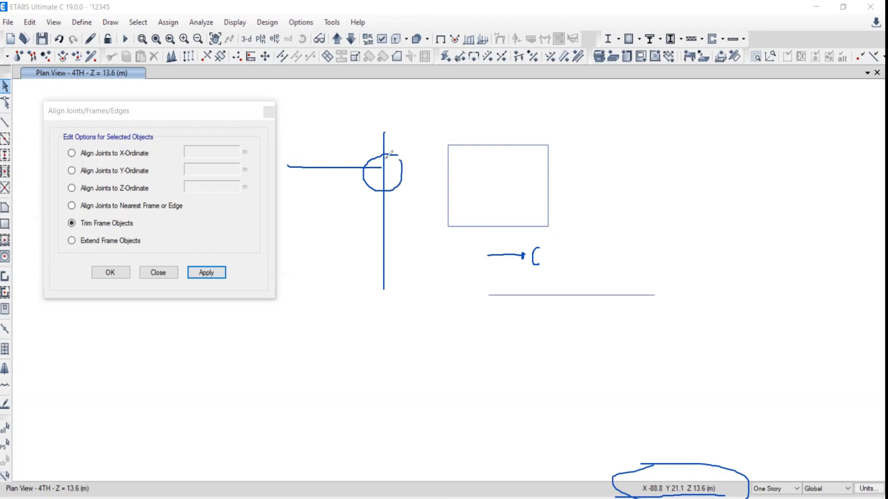
{"action": "left_click_drag", "start_coordinate": [789, 93], "coordinate": [815, 440]}
{"action": "left_click_drag", "start_coordinate": [768, 236], "coordinate": [561, 240]}
{"action": "left_click_drag", "start_coordinate": [694, 204], "coordinate": [727, 164]}
{"action": "mouse_move", "coordinate": [773, 143]}
{"action": "left_mouse_down"}
{"action": "mouse_move", "coordinate": [781, 150]}
{"action": "mouse_move", "coordinate": [863, 65]}
{"action": "left_mouse_up"}
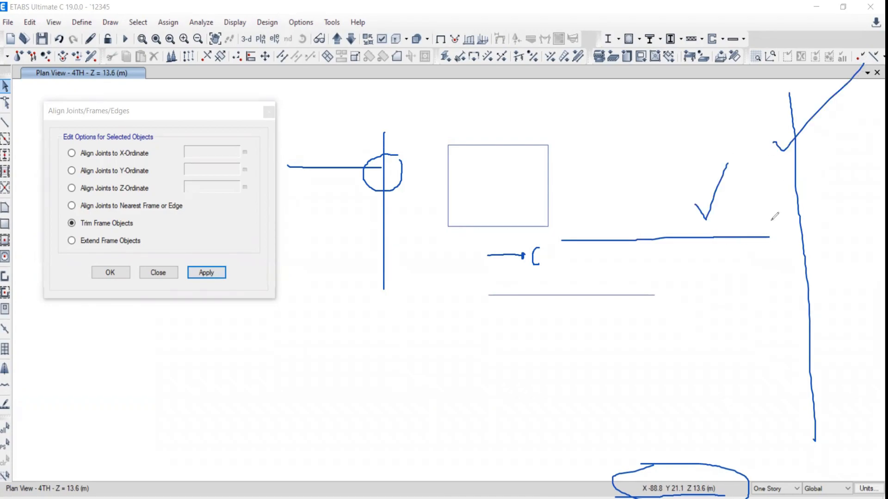
{"action": "left_click_drag", "start_coordinate": [623, 194], "coordinate": [623, 219]}
{"action": "mouse_move", "coordinate": [625, 196]}
{"action": "left_mouse_down"}
{"action": "mouse_move", "coordinate": [640, 203]}
{"action": "mouse_move", "coordinate": [627, 218]}
{"action": "left_mouse_up"}
{"action": "left_click_drag", "start_coordinate": [651, 192], "coordinate": [650, 211]}
{"action": "mouse_move", "coordinate": [820, 218]}
{"action": "left_mouse_down"}
{"action": "mouse_move", "coordinate": [822, 235]}
{"action": "mouse_move", "coordinate": [836, 235]}
{"action": "mouse_move", "coordinate": [855, 213]}
{"action": "mouse_move", "coordinate": [858, 241]}
{"action": "left_mouse_up"}
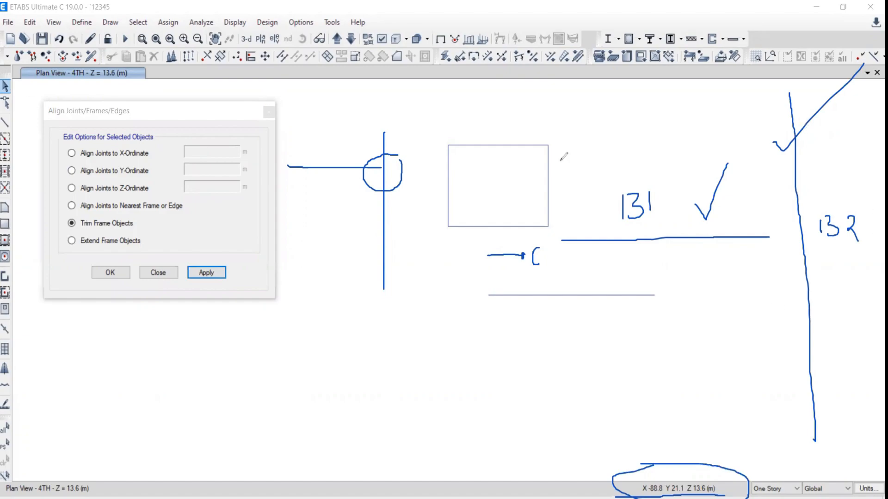
{"action": "left_click_drag", "start_coordinate": [747, 213], "coordinate": [647, 292]}
{"action": "left_click_drag", "start_coordinate": [821, 174], "coordinate": [765, 212]}
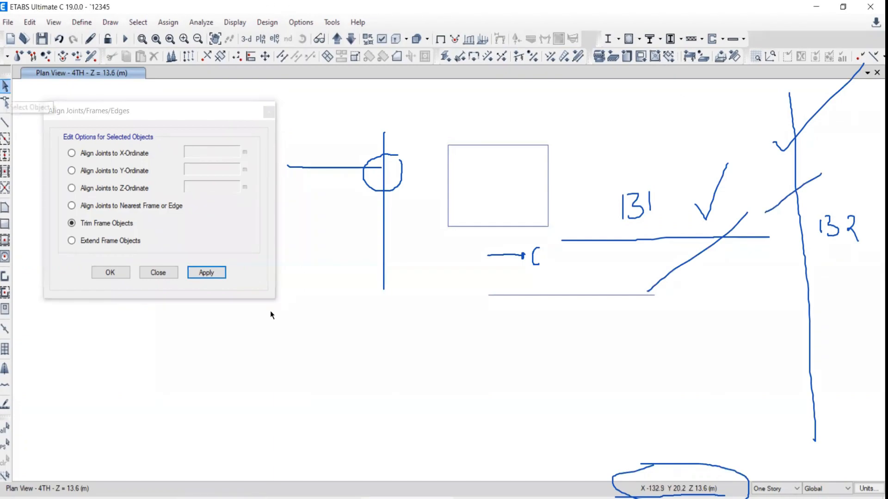
- Draw a vertical frame line right of the rectangle and a horizontal one about 20.7 m long between them, touching neither
{"action": "left_click", "coordinate": [6, 123]}
{"action": "left_click", "coordinate": [589, 135]}
{"action": "left_click", "coordinate": [730, 122]}
{"action": "left_click", "coordinate": [731, 262]}
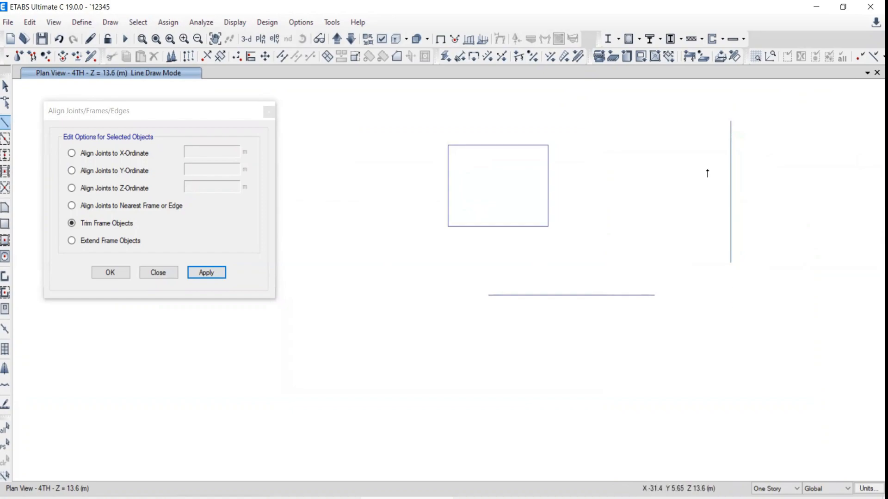
{"action": "left_click", "coordinate": [703, 191]}
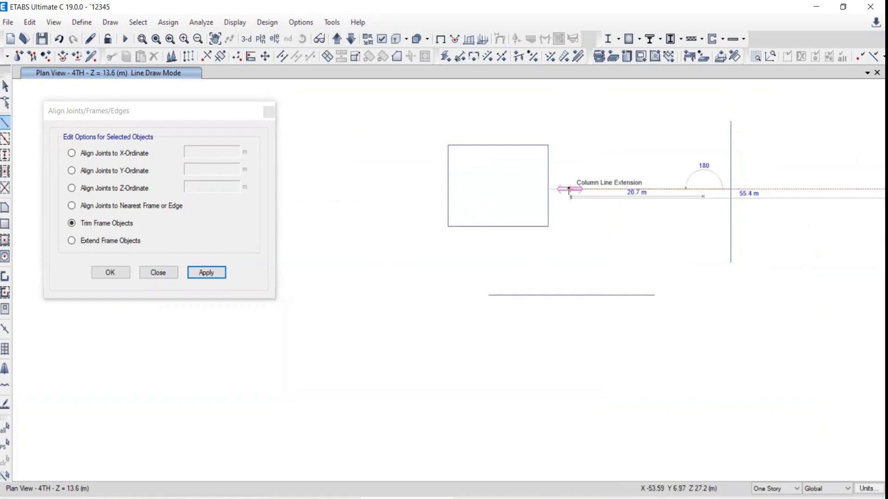
{"action": "double_click", "coordinate": [569, 189]}
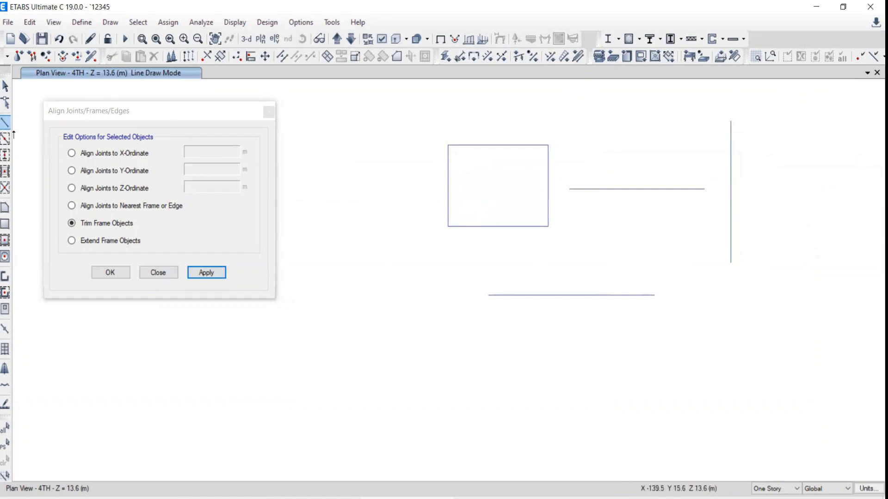
{"action": "left_click", "coordinate": [5, 86]}
{"action": "scroll", "coordinate": [771, 220], "scroll_direction": "up", "scroll_amount": 1}
{"action": "scroll", "coordinate": [508, 170], "scroll_direction": "up", "scroll_amount": 3}
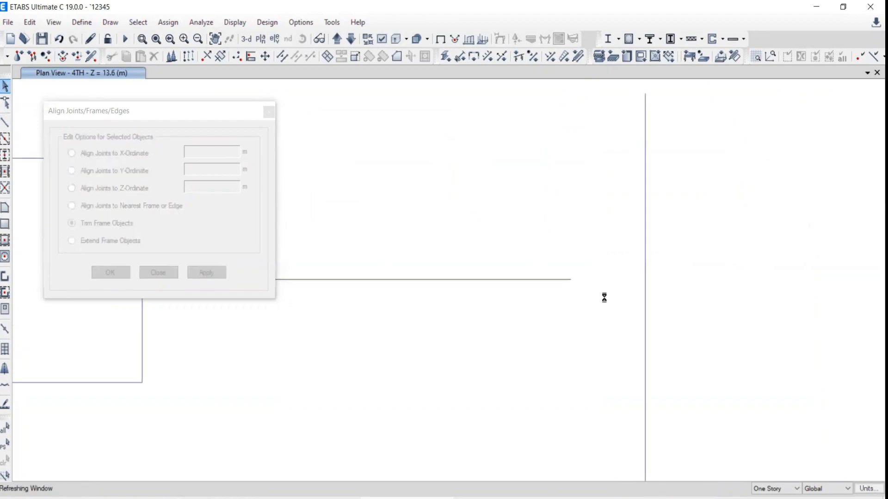
{"action": "left_click_drag", "start_coordinate": [553, 253], "coordinate": [519, 315]}
{"action": "left_click_drag", "start_coordinate": [665, 258], "coordinate": [633, 279]}
{"action": "left_click", "coordinate": [787, 367]}
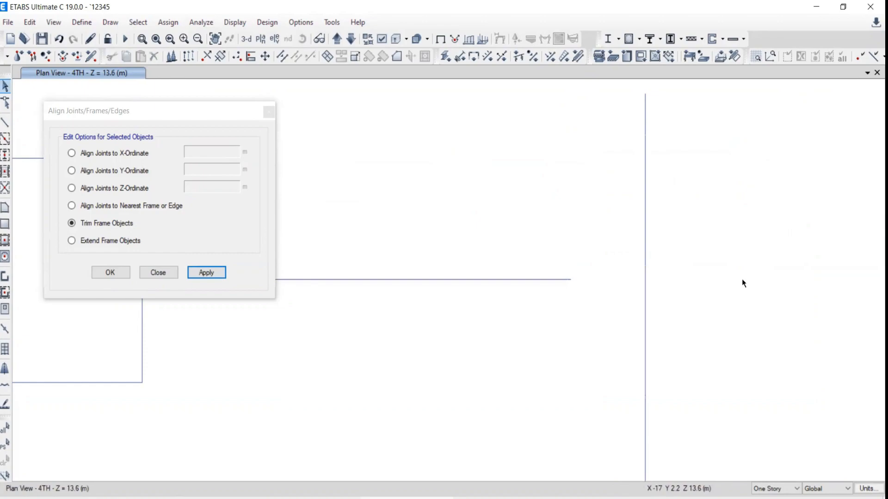
- Select the new horizontal frame, its right end joint and the vertical frame, and extend the horizontal to the vertical with Extend Frame Objects
{"action": "left_click", "coordinate": [270, 113]}
{"action": "left_click_drag", "start_coordinate": [474, 232], "coordinate": [426, 311]}
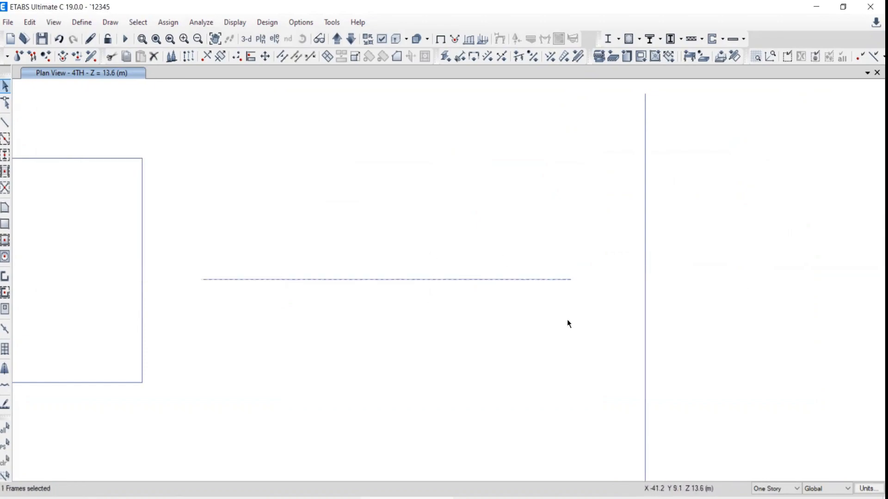
{"action": "left_click_drag", "start_coordinate": [545, 241], "coordinate": [584, 294]}
{"action": "left_click_drag", "start_coordinate": [691, 137], "coordinate": [594, 172]}
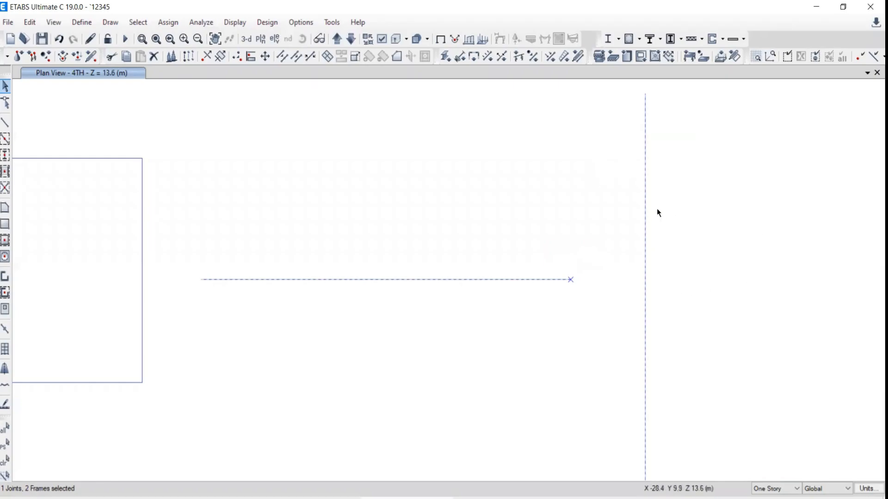
{"action": "left_click", "coordinate": [29, 22]}
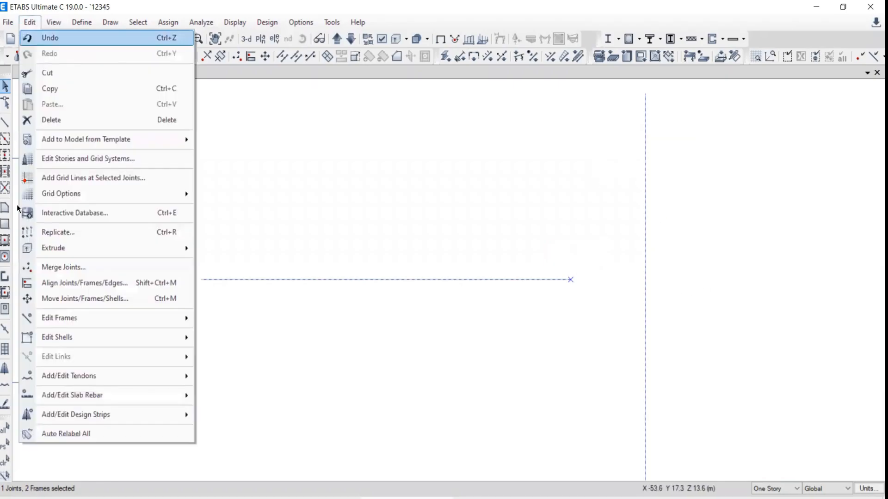
{"action": "left_click", "coordinate": [61, 283]}
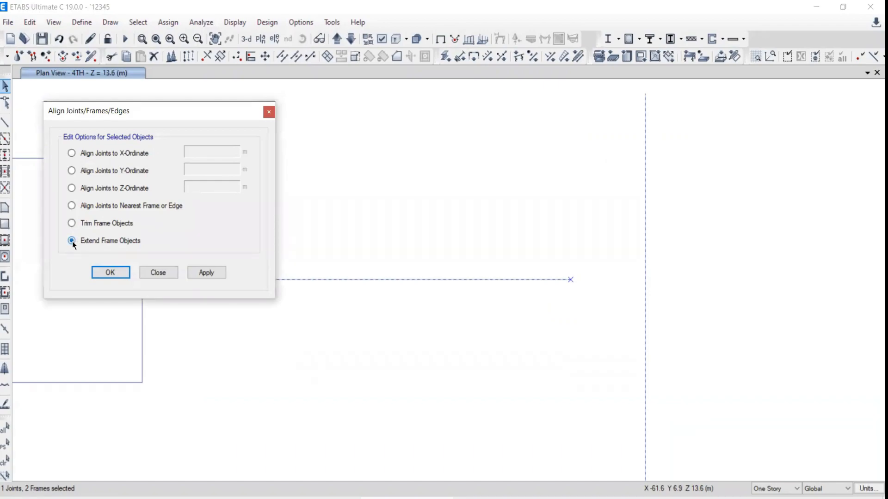
{"action": "left_click", "coordinate": [207, 273]}
{"action": "left_click", "coordinate": [175, 273]}
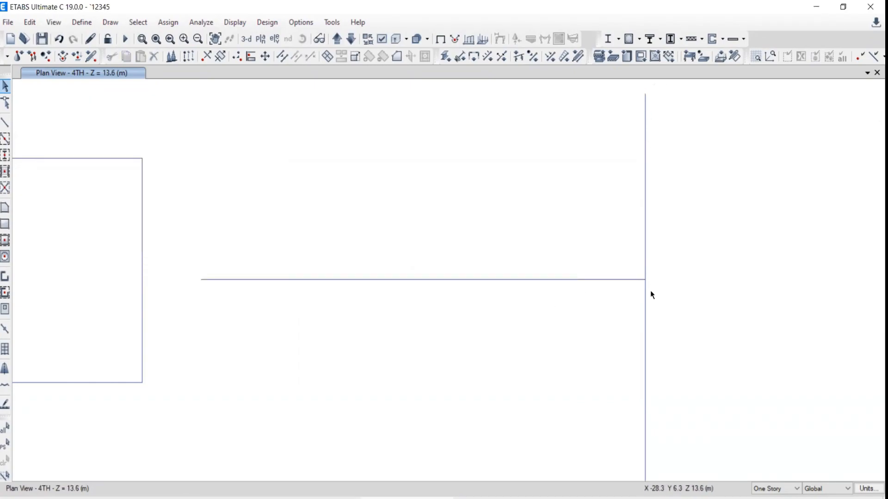
- Select the horizontal frame, its left end joint and the rectangle's right side, and extend the horizontal to that side with Extend Frame Objects
{"action": "scroll", "coordinate": [575, 263], "scroll_direction": "down", "scroll_amount": 5}
{"action": "scroll", "coordinate": [561, 259], "scroll_direction": "up", "scroll_amount": 4}
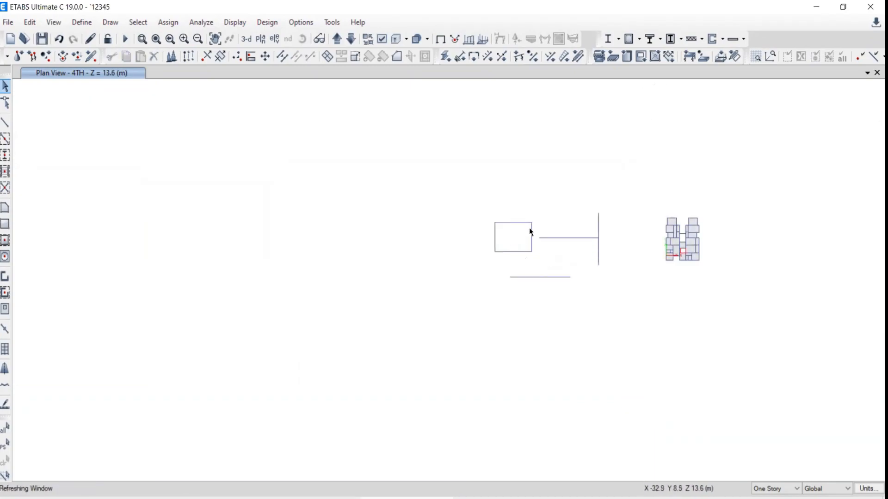
{"action": "left_click", "coordinate": [581, 256]}
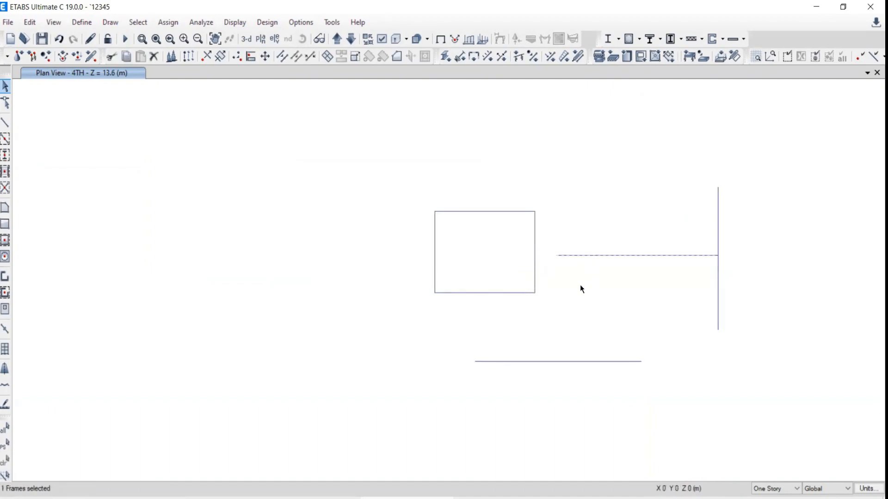
{"action": "left_click_drag", "start_coordinate": [560, 222], "coordinate": [476, 240]}
{"action": "left_click_drag", "start_coordinate": [542, 224], "coordinate": [586, 294]}
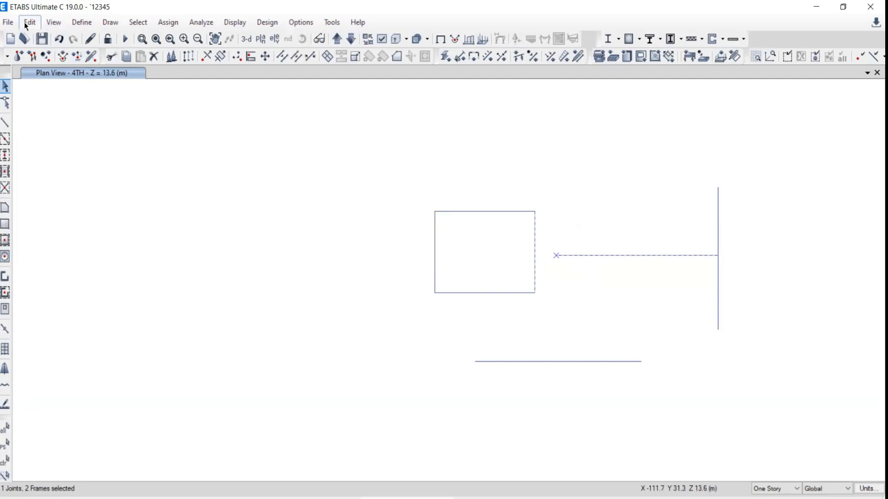
{"action": "left_click", "coordinate": [28, 22]}
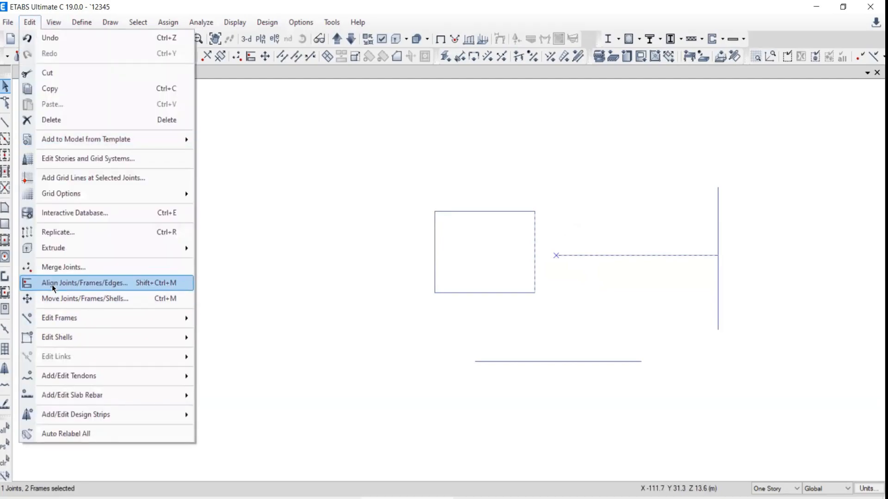
{"action": "left_click", "coordinate": [52, 286]}
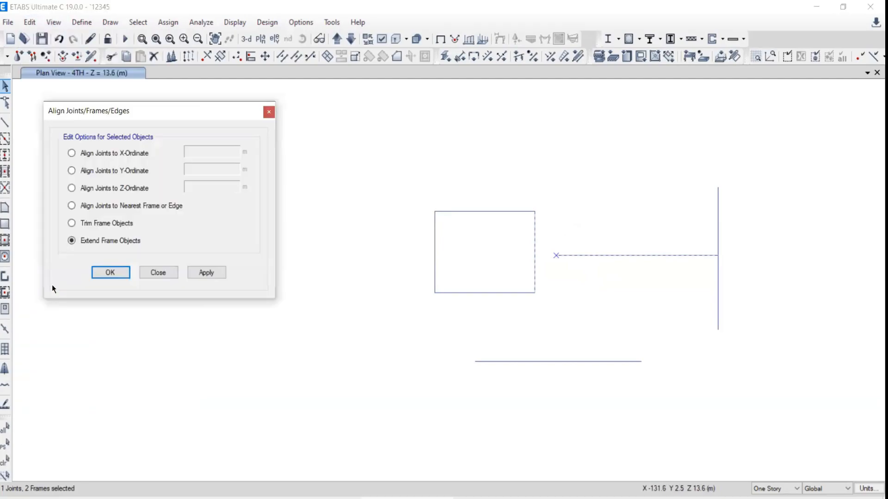
{"action": "left_click", "coordinate": [209, 273]}
{"action": "left_click", "coordinate": [158, 274]}
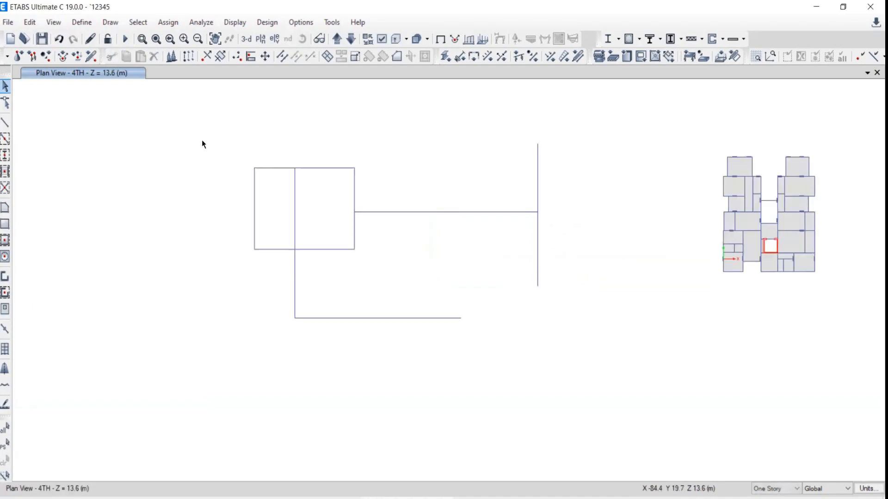
- Delete all the practice frames beside the building plan
{"action": "left_click_drag", "start_coordinate": [176, 125], "coordinate": [652, 369]}
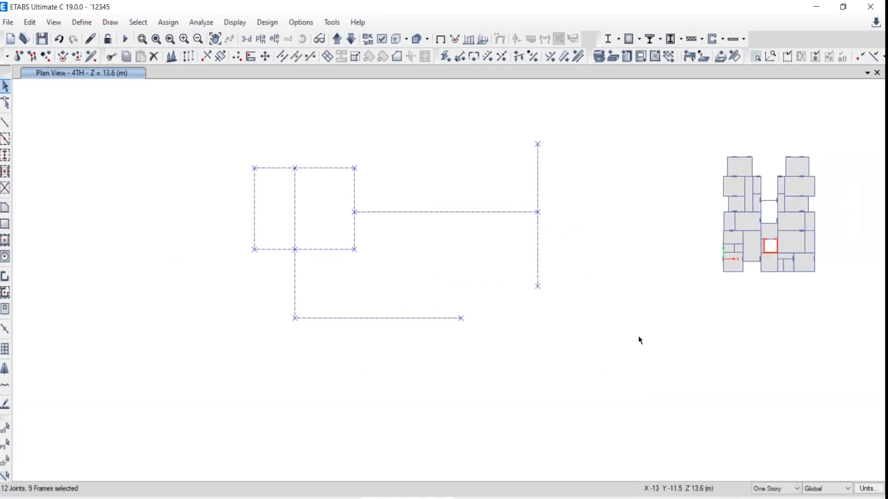
{"action": "key", "text": "Delete"}
{"action": "middle_click_drag", "start_coordinate": [679, 289], "coordinate": [413, 306]}
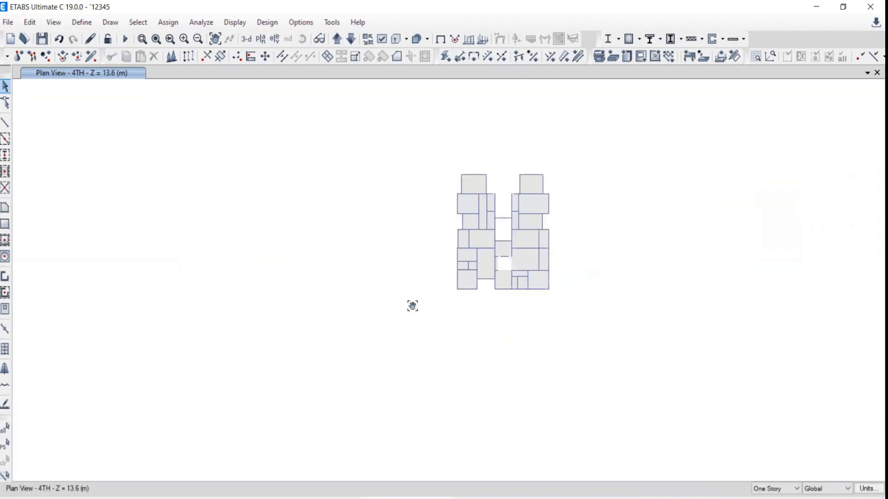
{"action": "scroll", "coordinate": [498, 301], "scroll_direction": "up", "scroll_amount": 3}
{"action": "middle_click_drag", "start_coordinate": [461, 271], "coordinate": [440, 337]}
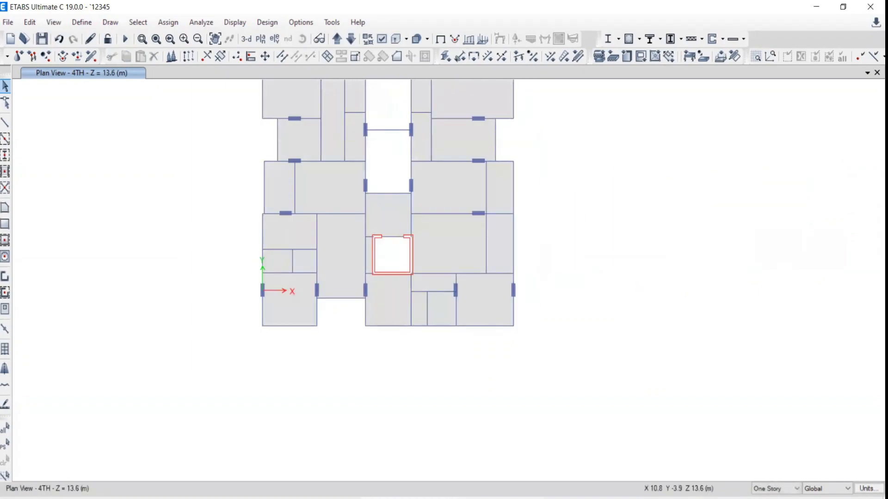
- Check the topic list in the IMPORTANT COMMANDS PDF and return to the ETABS plan view
{"action": "key", "text": "alt+Tab"}
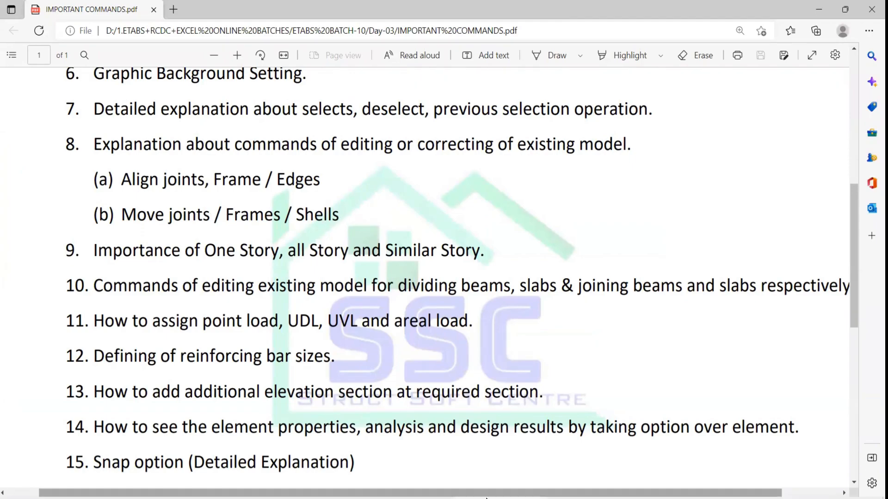
{"action": "key", "text": "alt+Tab"}
{"action": "middle_click_drag", "start_coordinate": [266, 296], "coordinate": [607, 298]}
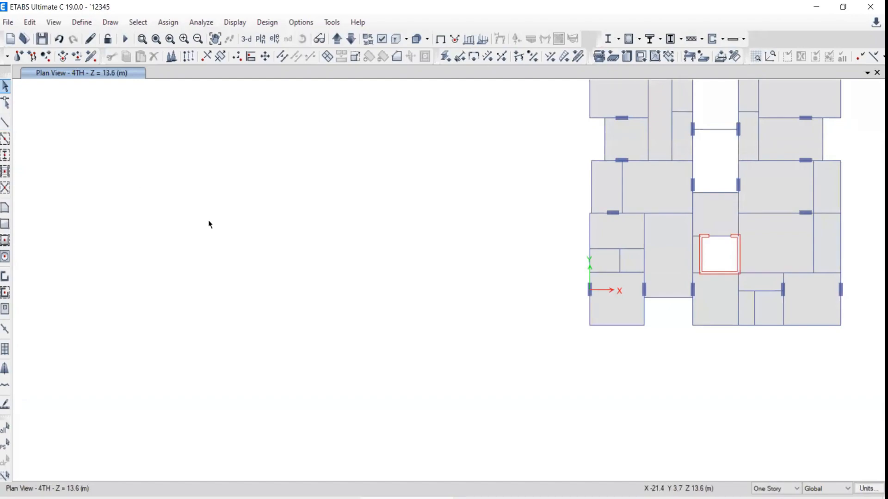
- Draw a vertical frame line about 7.7 m long in the empty area left of the building plan
{"action": "left_click", "coordinate": [5, 125]}
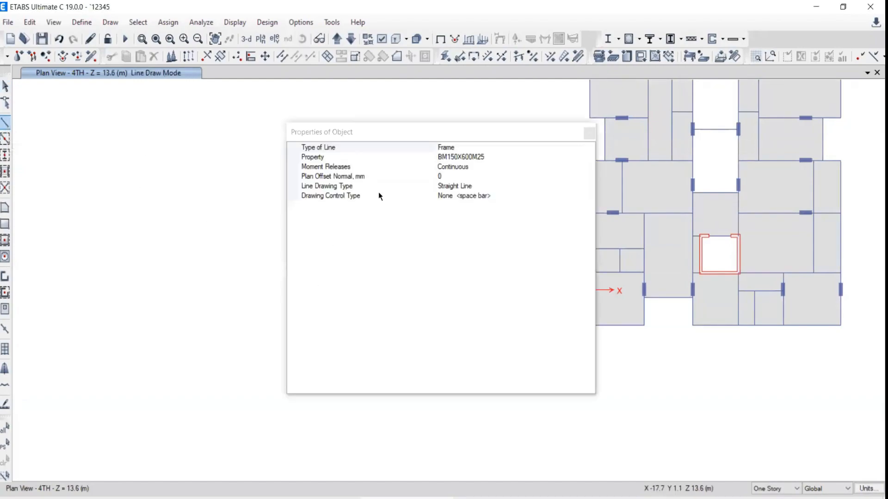
{"action": "left_click", "coordinate": [589, 134]}
{"action": "left_click", "coordinate": [224, 166]}
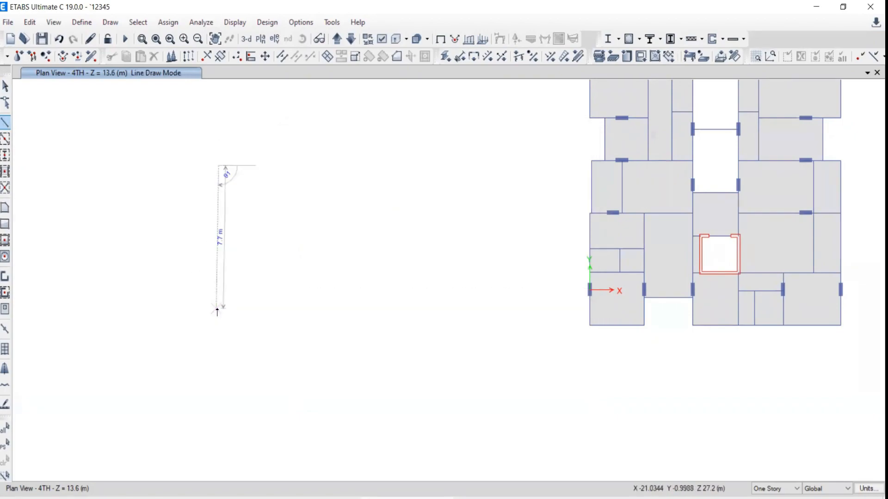
{"action": "double_click", "coordinate": [218, 311]}
{"action": "left_click", "coordinate": [218, 169]}
{"action": "double_click", "coordinate": [358, 163]}
{"action": "left_click", "coordinate": [59, 39]}
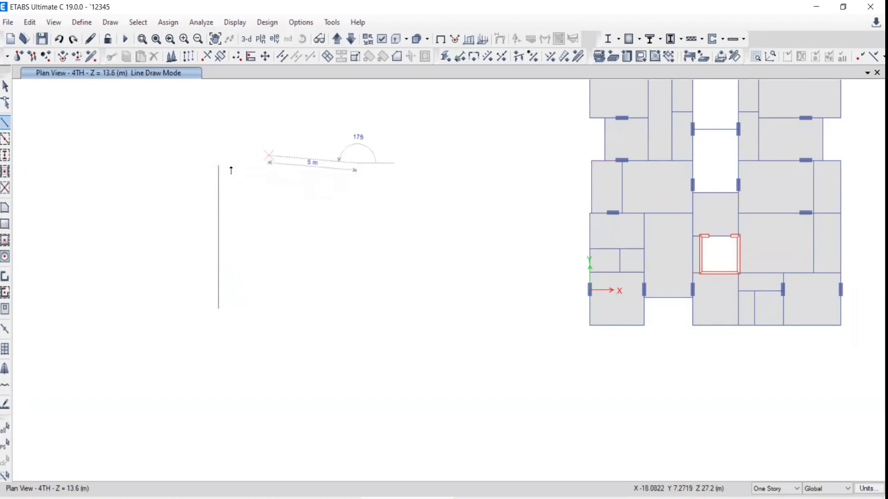
- Draw a horizontal frame line about 6.9 m long to the right from the vertical frame's upper end joint
{"action": "left_click", "coordinate": [218, 166]}
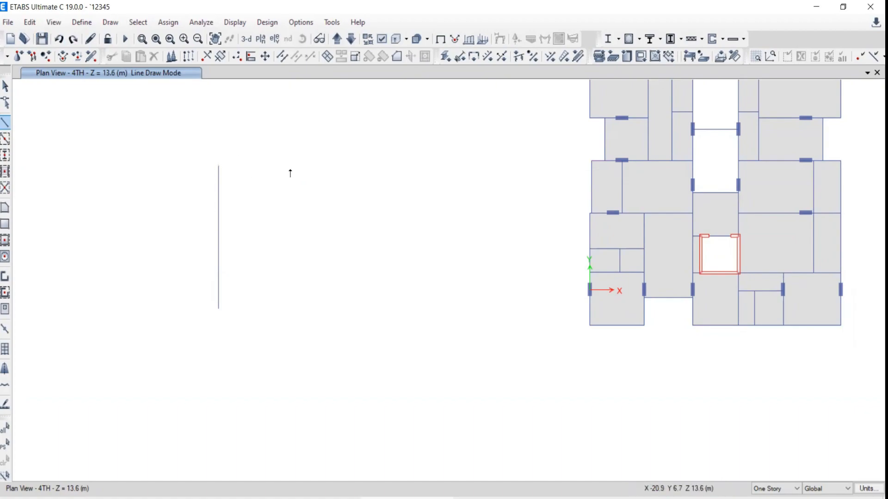
{"action": "double_click", "coordinate": [340, 166]}
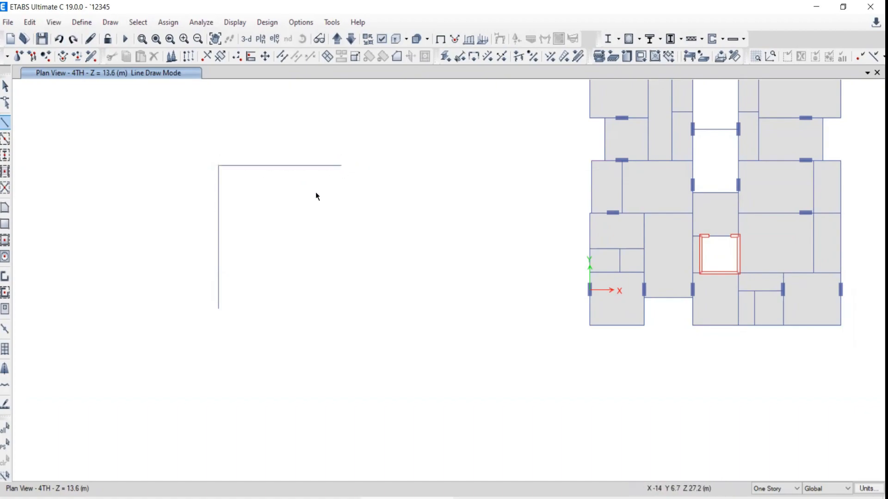
{"action": "key", "text": "Escape"}
- Clear the frame selection and mark the horizontal frame's left end i and right end j with the screen pen
{"action": "left_click_drag", "start_coordinate": [238, 186], "coordinate": [180, 222]}
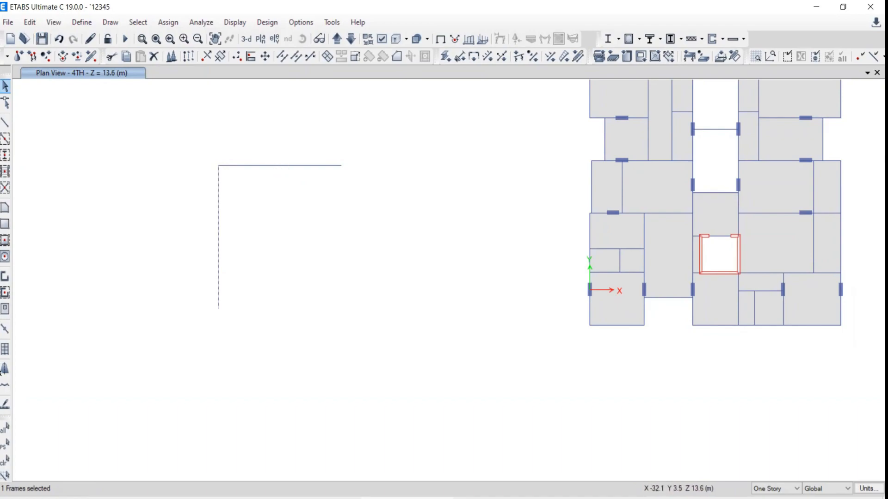
{"action": "left_click", "coordinate": [5, 460]}
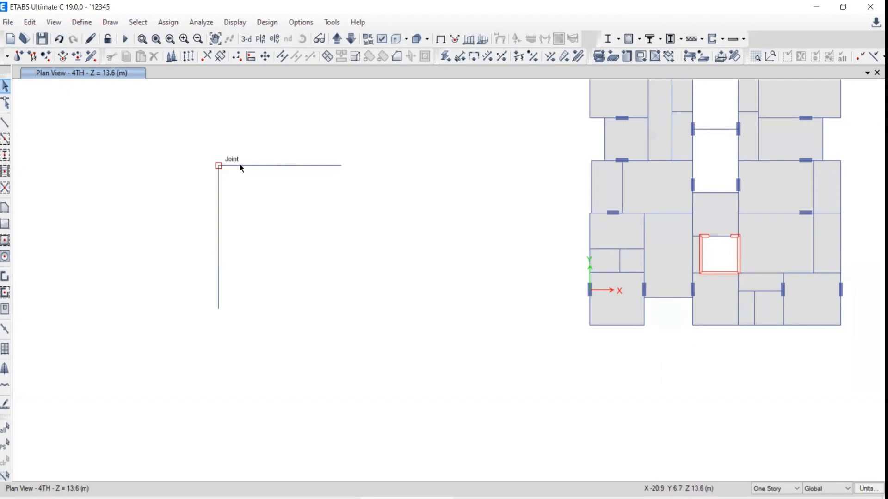
{"action": "left_click", "coordinate": [387, 383]}
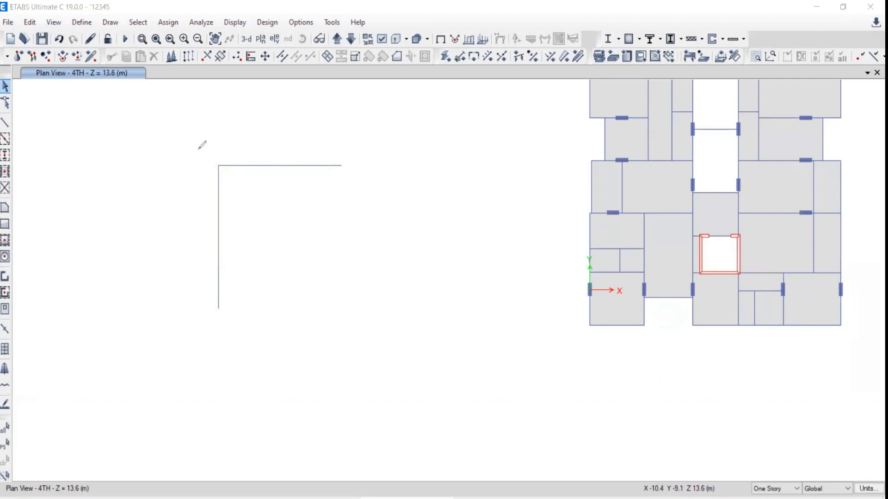
{"action": "left_click_drag", "start_coordinate": [211, 152], "coordinate": [209, 158]}
{"action": "left_click_drag", "start_coordinate": [359, 144], "coordinate": [355, 158]}
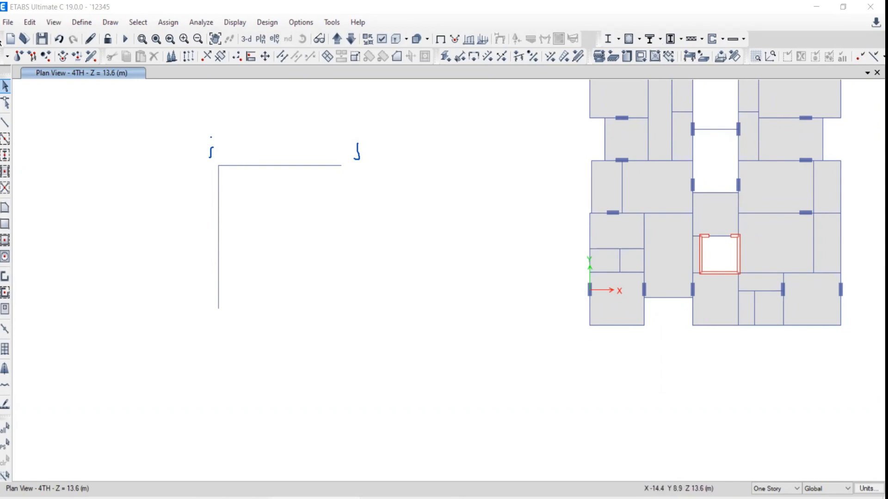
- Measure the horizontal frame between its two end joints with Draw Dimension Lines
{"action": "left_click", "coordinate": [106, 25]}
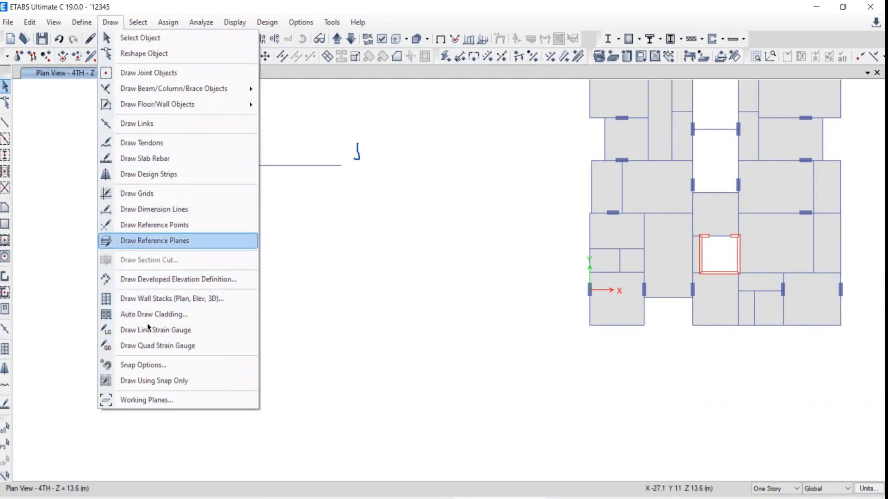
{"action": "left_click", "coordinate": [145, 209]}
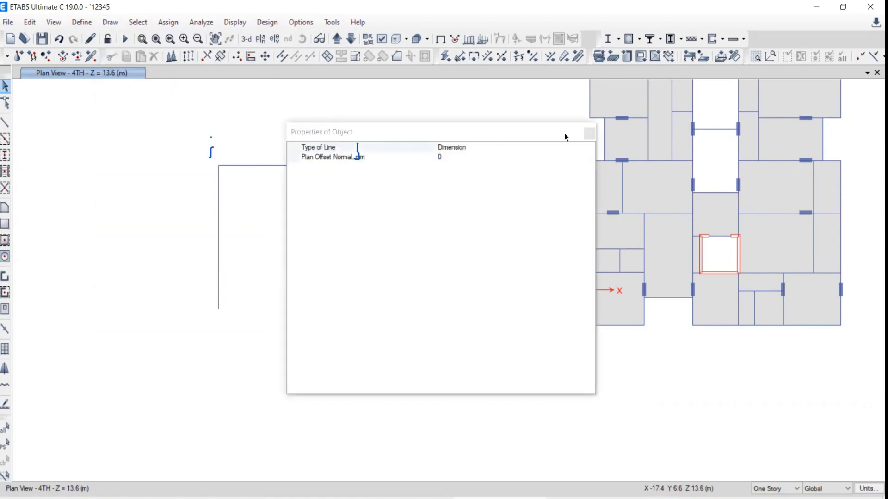
{"action": "left_click", "coordinate": [588, 134]}
{"action": "left_click", "coordinate": [218, 165]}
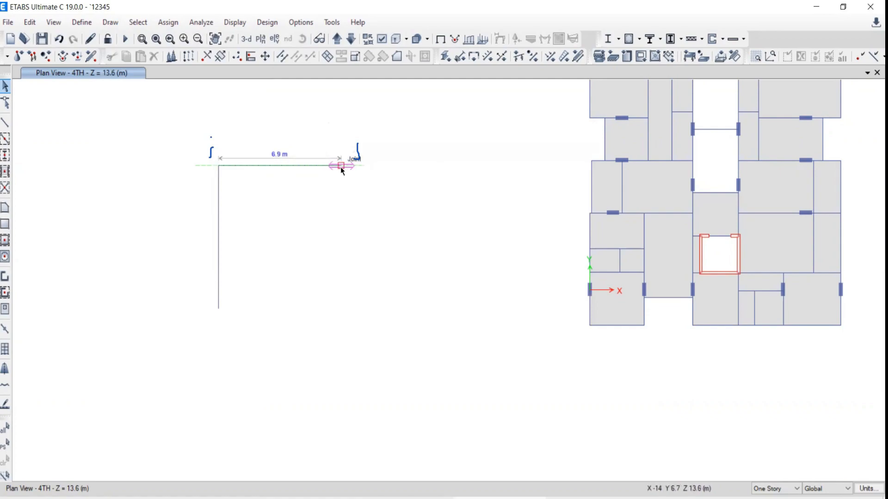
{"action": "left_click", "coordinate": [5, 87]}
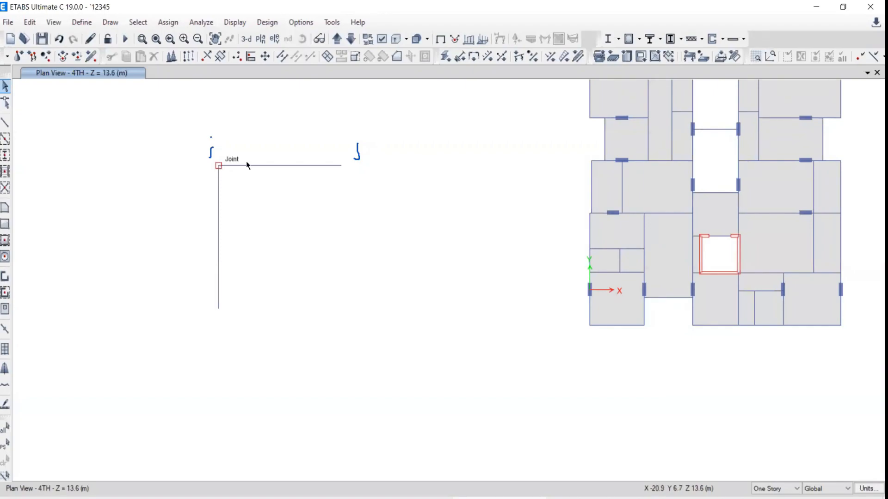
- Note the end joints' X-ordinates, -20.9 and -14.0, and their difference of 6.9 beside the frames with the screen pen
{"action": "left_click_drag", "start_coordinate": [423, 151], "coordinate": [444, 162]}
{"action": "left_click_drag", "start_coordinate": [456, 147], "coordinate": [475, 172]}
{"action": "left_click", "coordinate": [465, 154]}
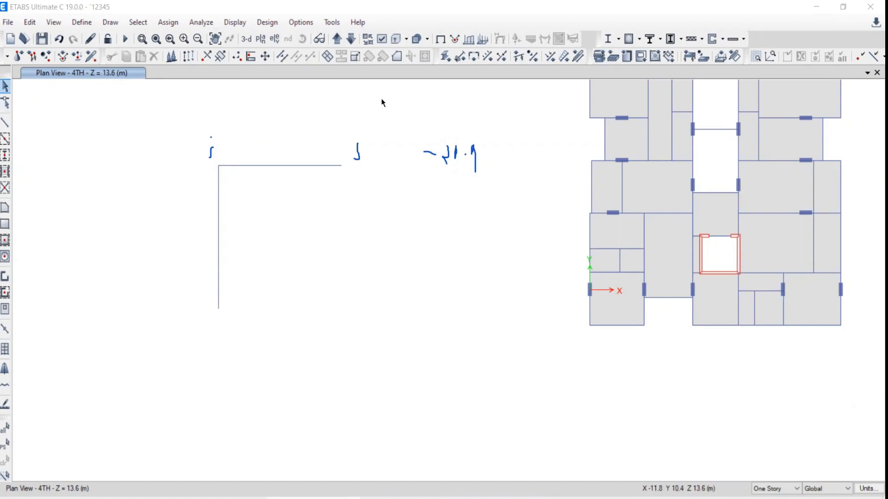
{"action": "mouse_move", "coordinate": [419, 196]}
{"action": "left_mouse_down"}
{"action": "mouse_move", "coordinate": [438, 194]}
{"action": "mouse_move", "coordinate": [447, 208]}
{"action": "mouse_move", "coordinate": [470, 195]}
{"action": "mouse_move", "coordinate": [462, 209]}
{"action": "mouse_move", "coordinate": [482, 185]}
{"action": "left_mouse_up"}
{"action": "left_click", "coordinate": [472, 202]}
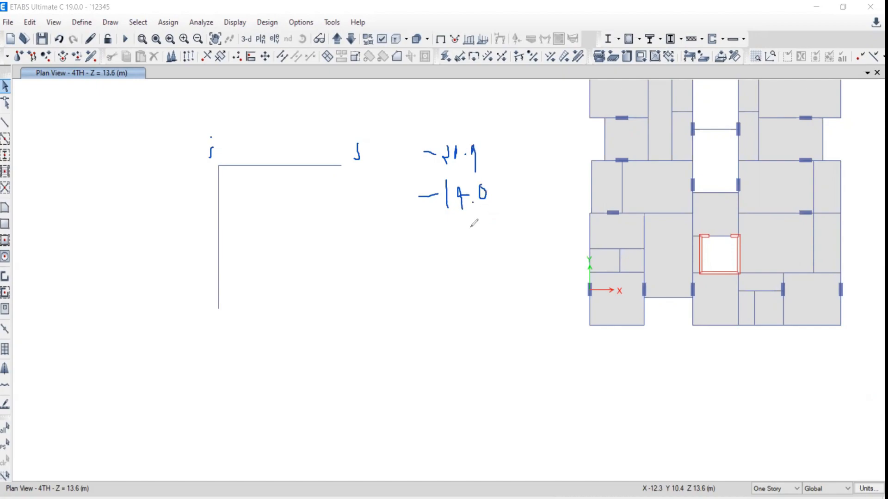
{"action": "left_click_drag", "start_coordinate": [329, 239], "coordinate": [311, 265]}
{"action": "left_click_drag", "start_coordinate": [360, 234], "coordinate": [362, 265]}
{"action": "mouse_move", "coordinate": [311, 298]}
{"action": "left_mouse_down"}
{"action": "mouse_move", "coordinate": [383, 273]}
{"action": "mouse_move", "coordinate": [384, 285]}
{"action": "left_mouse_up"}
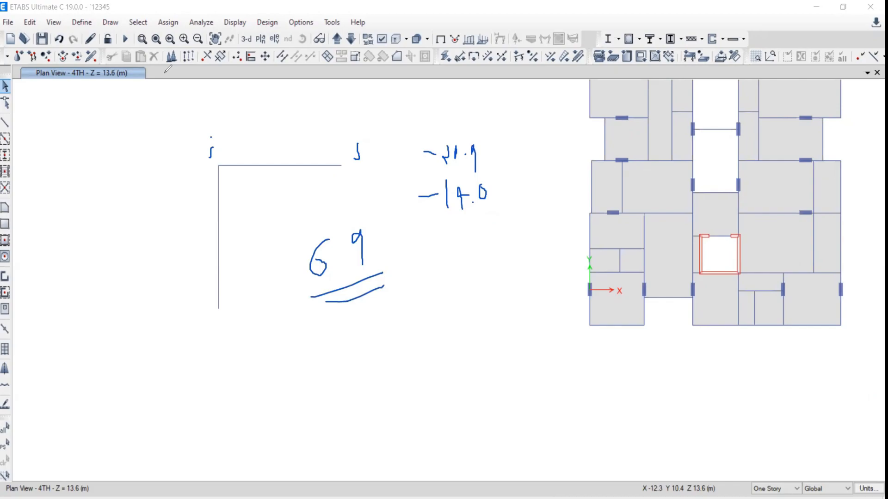
- View the horizontal frame's object information and close it
{"action": "right_click", "coordinate": [281, 165]}
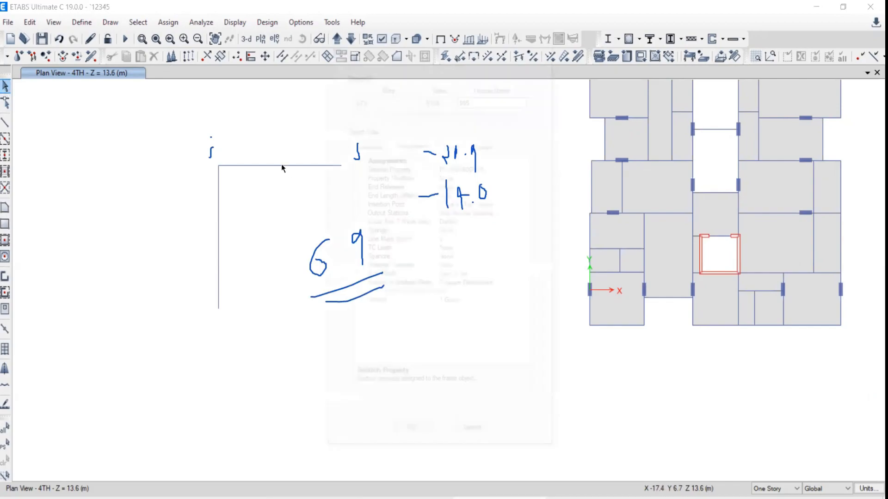
{"action": "left_click", "coordinate": [547, 49]}
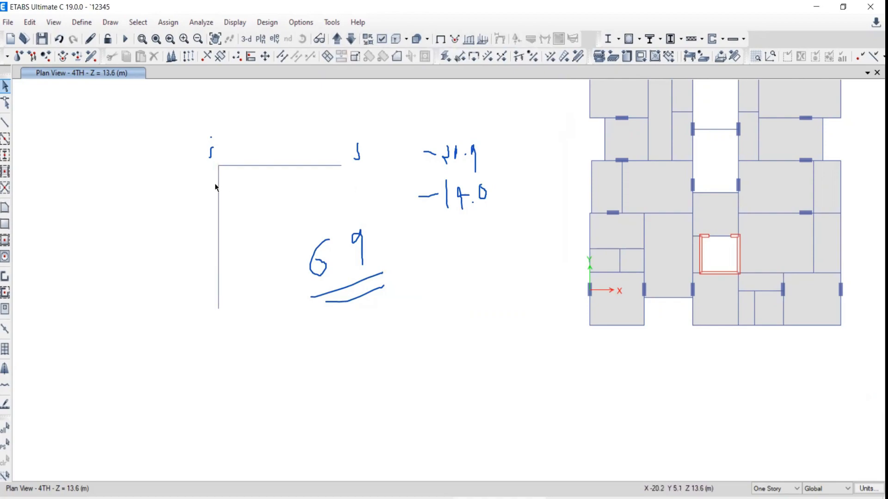
- Move the vertical frame by a Delta X of 6.9 m with Move Joints/Frames/Shells and erase the screen pen notes
{"action": "left_click", "coordinate": [226, 202]}
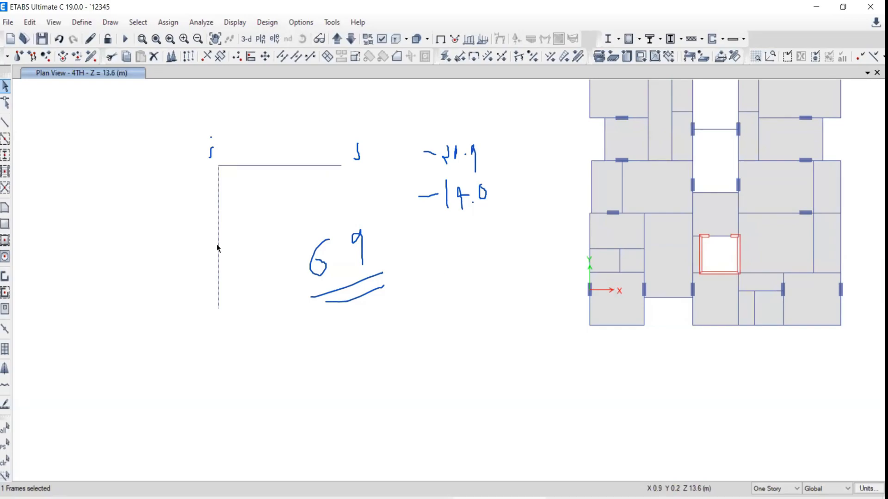
{"action": "left_click", "coordinate": [28, 22]}
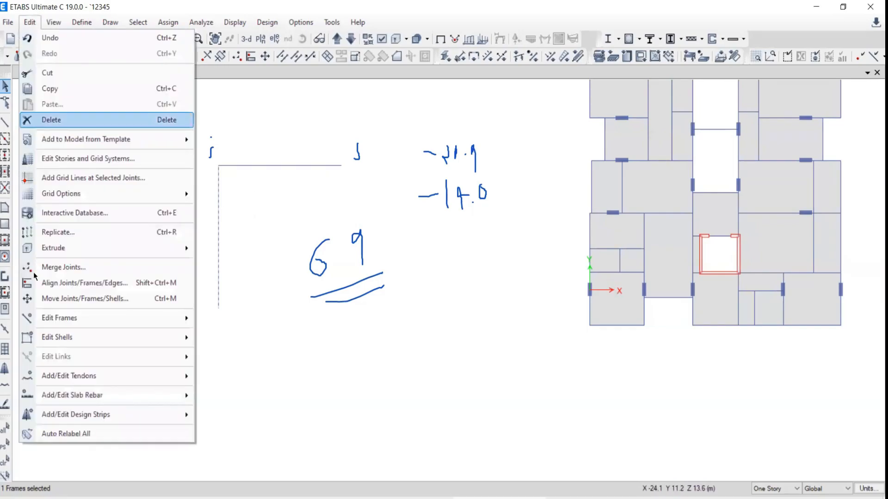
{"action": "left_click", "coordinate": [36, 299]}
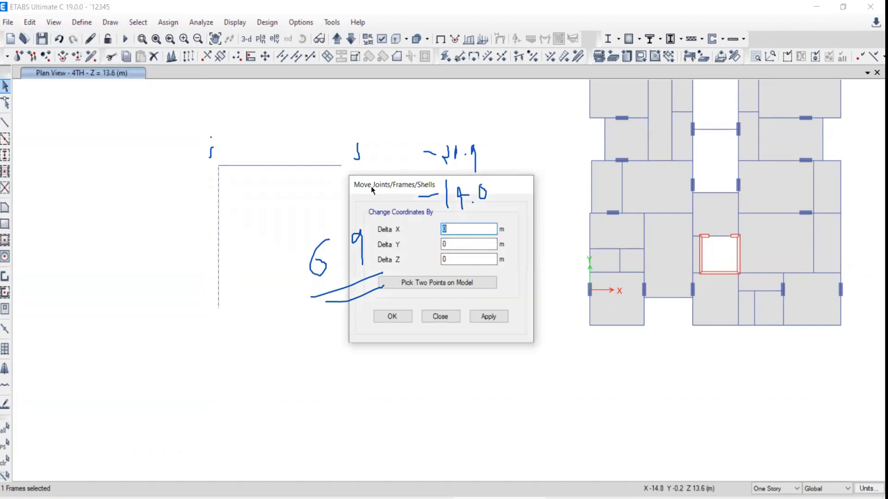
{"action": "left_click_drag", "start_coordinate": [371, 186], "coordinate": [70, 126]}
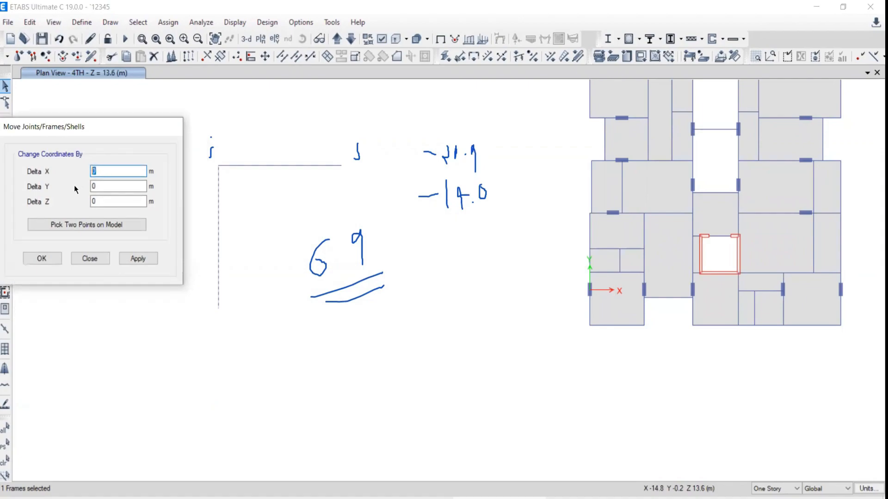
{"action": "type", "text": "6.9"}
{"action": "left_click", "coordinate": [137, 259]}
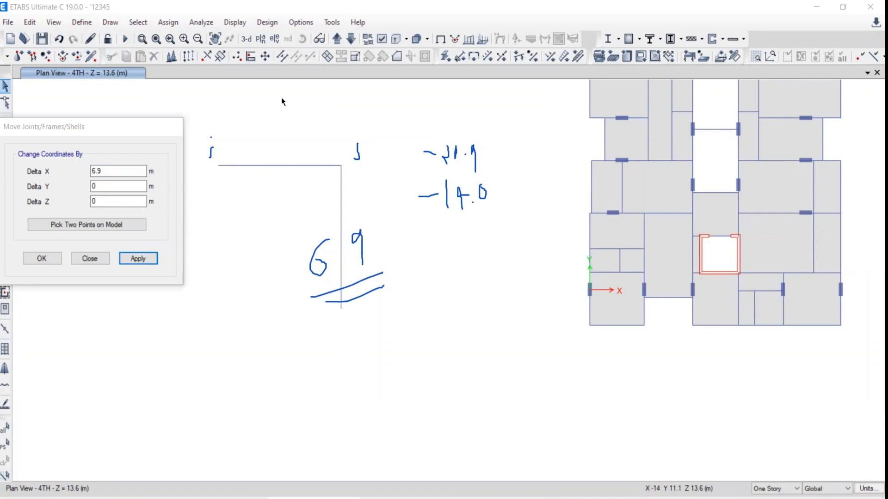
{"action": "mouse_move", "coordinate": [503, 133]}
{"action": "left_mouse_down"}
{"action": "mouse_move", "coordinate": [205, 150]}
{"action": "mouse_move", "coordinate": [205, 139]}
{"action": "left_mouse_up"}
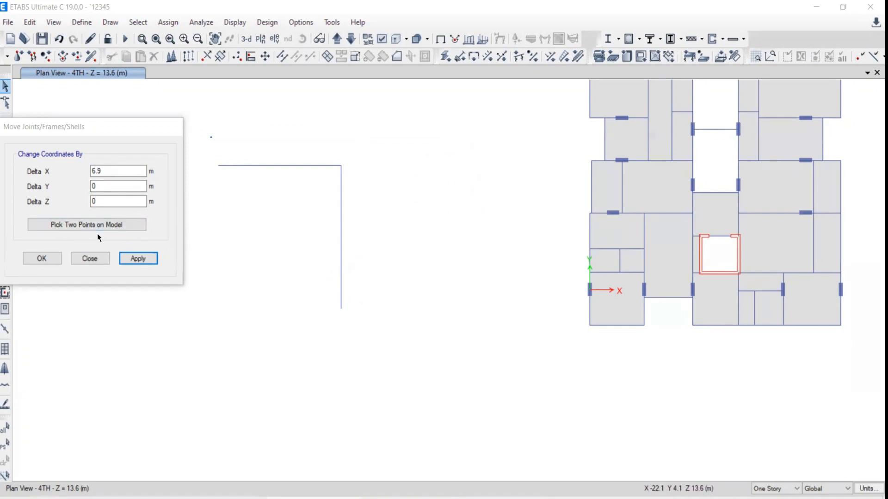
- Move the vertical frame by a Delta X of -6.9 m, picking the horizontal frame's two end joints as reference points
{"action": "left_click_drag", "start_coordinate": [368, 202], "coordinate": [294, 232]}
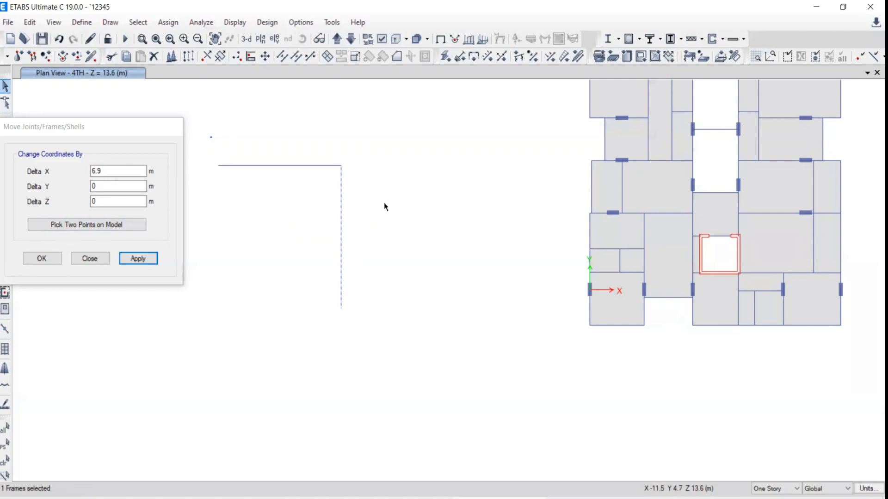
{"action": "left_click", "coordinate": [81, 225]}
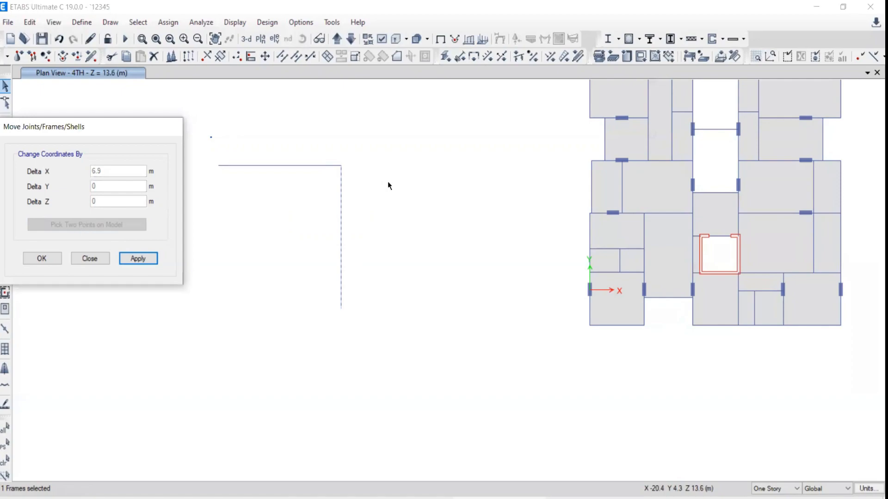
{"action": "left_click", "coordinate": [341, 166]}
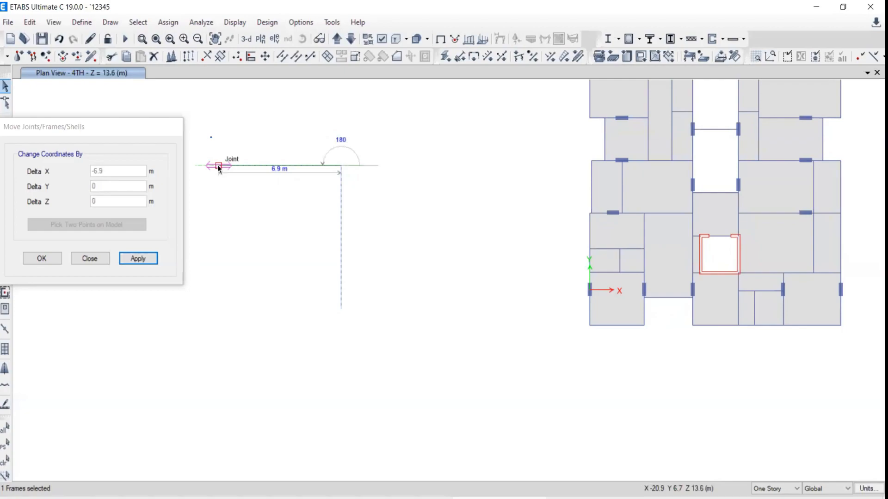
{"action": "left_click", "coordinate": [218, 166]}
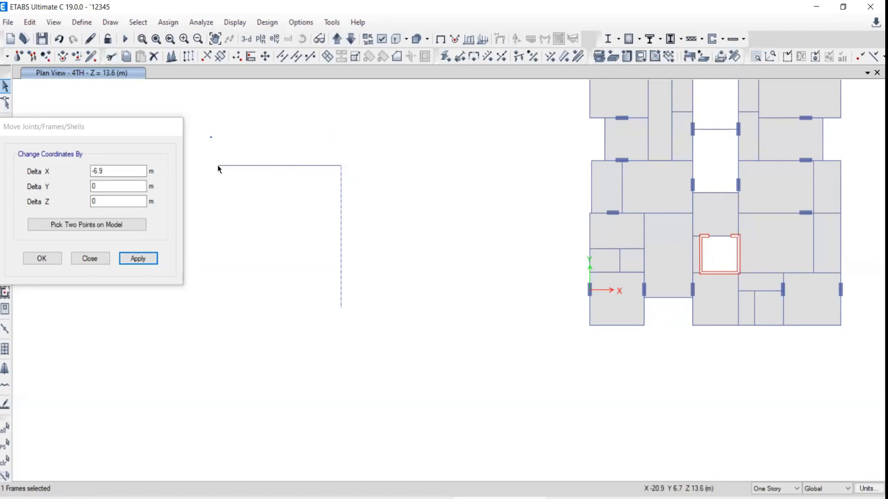
{"action": "left_click", "coordinate": [138, 258]}
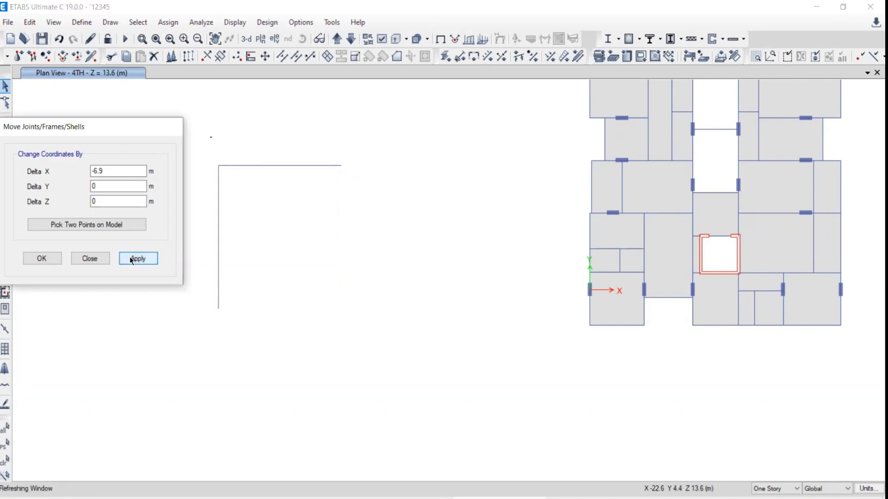
- Move the horizontal frame by a Delta Y of -7.7 m, picking the vertical frame's upper and lower ends as reference points
{"action": "middle_click_drag", "start_coordinate": [267, 252], "coordinate": [531, 264]}
{"action": "left_click_drag", "start_coordinate": [569, 202], "coordinate": [553, 153]}
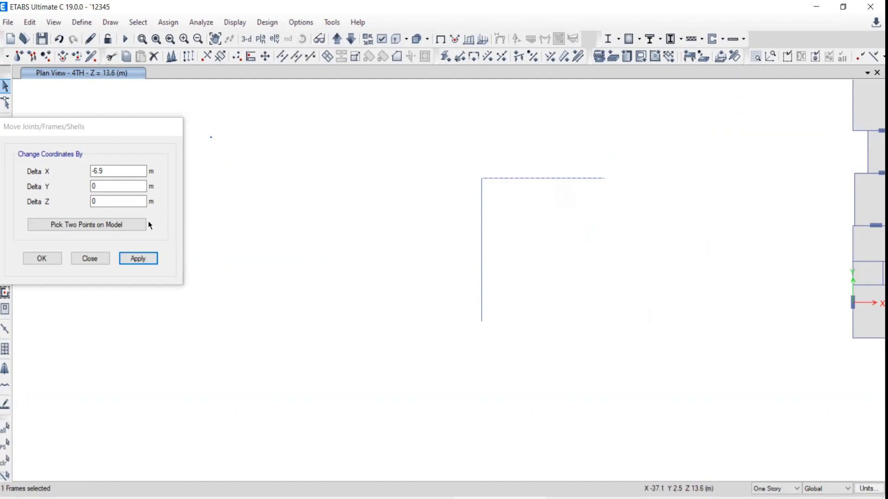
{"action": "left_click", "coordinate": [97, 226]}
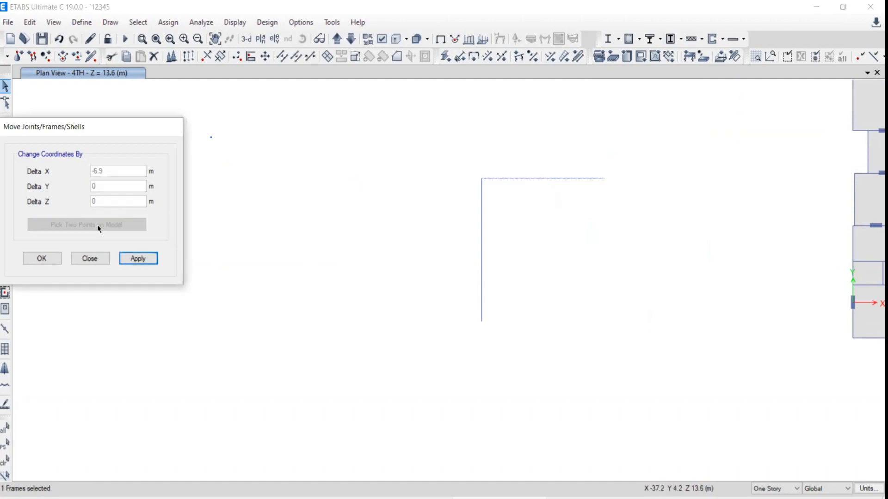
{"action": "left_click", "coordinate": [481, 179]}
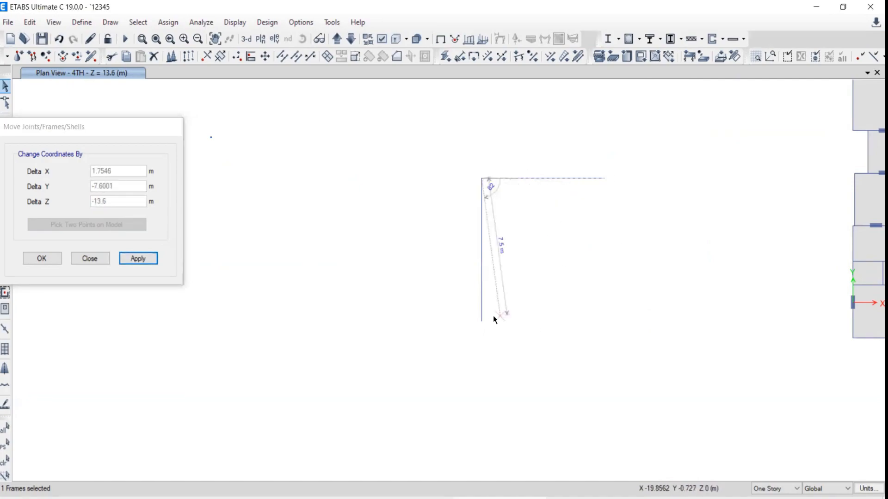
{"action": "left_click", "coordinate": [481, 324]}
{"action": "left_click", "coordinate": [135, 260]}
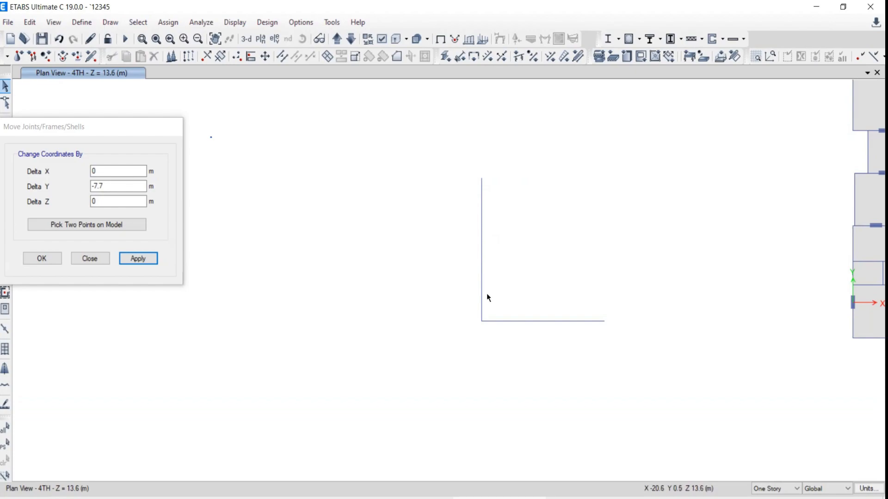
- Draw a rectangular Deck1 shell about 6.2 m by 3 m from the corner where the two frames meet
{"action": "left_click", "coordinate": [67, 127]}
{"action": "left_click_drag", "start_coordinate": [67, 127], "coordinate": [214, 104]}
{"action": "left_click", "coordinate": [5, 223]}
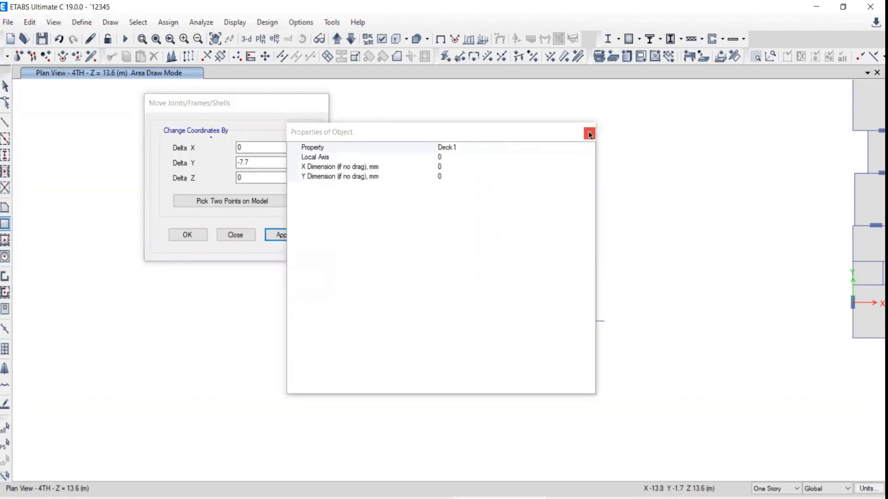
{"action": "left_click", "coordinate": [589, 134]}
{"action": "left_click", "coordinate": [482, 321]}
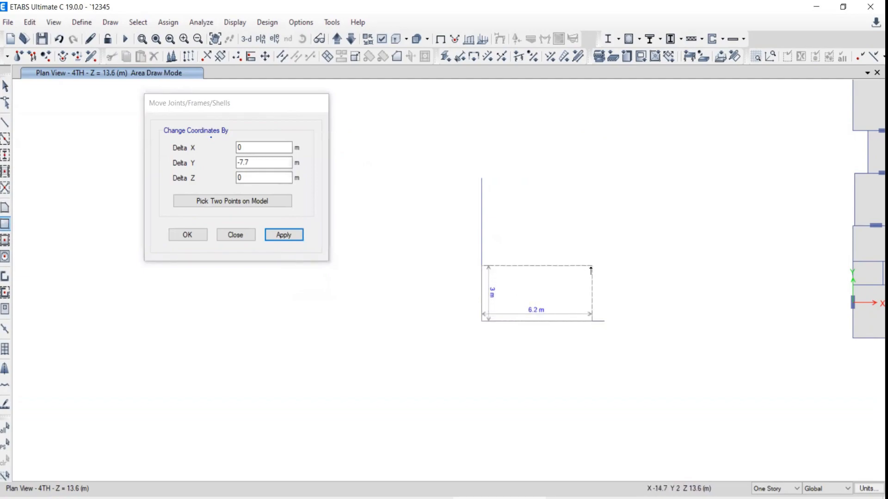
{"action": "left_click", "coordinate": [590, 268]}
{"action": "left_click", "coordinate": [7, 89]}
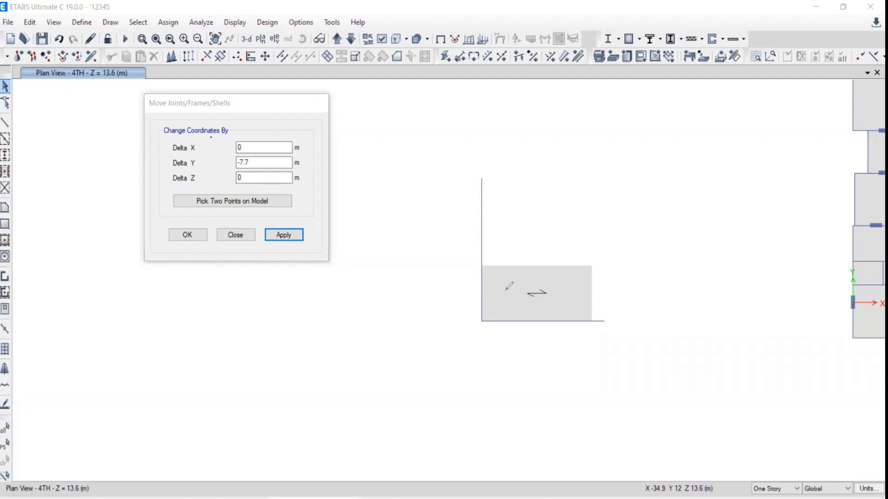
- Mark the shell's corners and its target position at the vertical frame's upper end with the screen pen, and erase the marks
{"action": "left_click_drag", "start_coordinate": [511, 277], "coordinate": [530, 259]}
{"action": "mouse_move", "coordinate": [496, 287]}
{"action": "left_mouse_down"}
{"action": "mouse_move", "coordinate": [511, 237]}
{"action": "mouse_move", "coordinate": [488, 172]}
{"action": "left_mouse_up"}
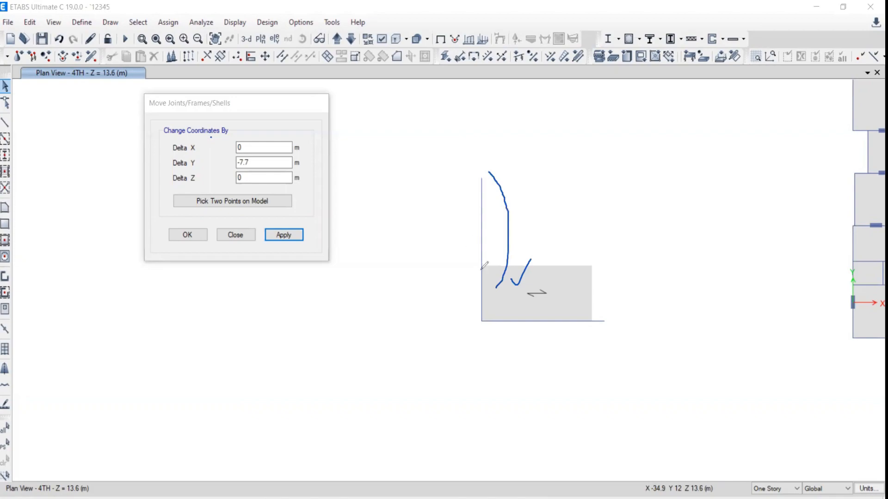
{"action": "left_click_drag", "start_coordinate": [470, 259], "coordinate": [471, 268]}
{"action": "left_click_drag", "start_coordinate": [598, 258], "coordinate": [596, 268]}
{"action": "left_click_drag", "start_coordinate": [468, 321], "coordinate": [469, 337]}
{"action": "mouse_move", "coordinate": [477, 321]}
{"action": "left_mouse_down"}
{"action": "mouse_move", "coordinate": [471, 327]}
{"action": "mouse_move", "coordinate": [490, 334]}
{"action": "left_mouse_up"}
{"action": "left_click_drag", "start_coordinate": [590, 321], "coordinate": [597, 344]}
{"action": "left_click_drag", "start_coordinate": [469, 258], "coordinate": [470, 264]}
{"action": "mouse_move", "coordinate": [481, 175]}
{"action": "left_mouse_down"}
{"action": "mouse_move", "coordinate": [477, 189]}
{"action": "mouse_move", "coordinate": [608, 183]}
{"action": "mouse_move", "coordinate": [610, 244]}
{"action": "mouse_move", "coordinate": [482, 239]}
{"action": "mouse_move", "coordinate": [483, 186]}
{"action": "left_mouse_up"}
{"action": "left_click_drag", "start_coordinate": [466, 233], "coordinate": [466, 248]}
{"action": "left_click_drag", "start_coordinate": [474, 236], "coordinate": [483, 245]}
{"action": "left_click_drag", "start_coordinate": [619, 229], "coordinate": [643, 242]}
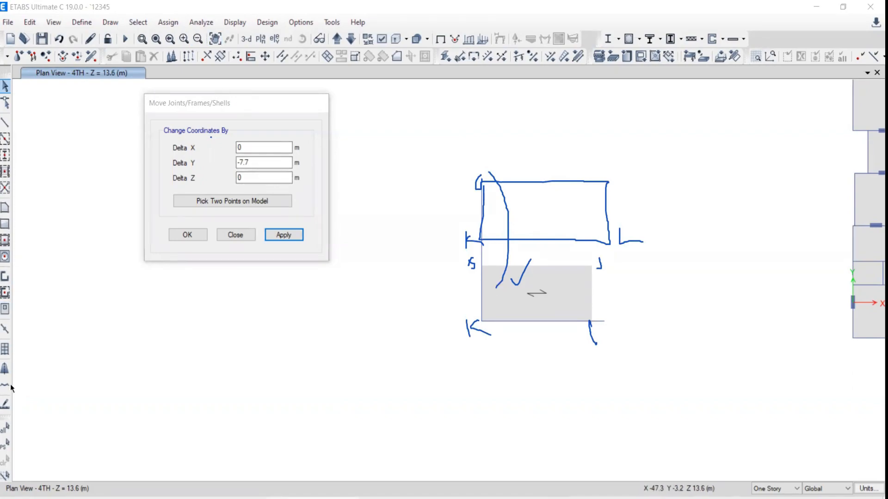
{"action": "key", "text": "Escape"}
- Move the shell by a Delta Y of 4.7 m, picking its upper-left corner and the vertical frame's upper end
{"action": "left_click", "coordinate": [527, 278]}
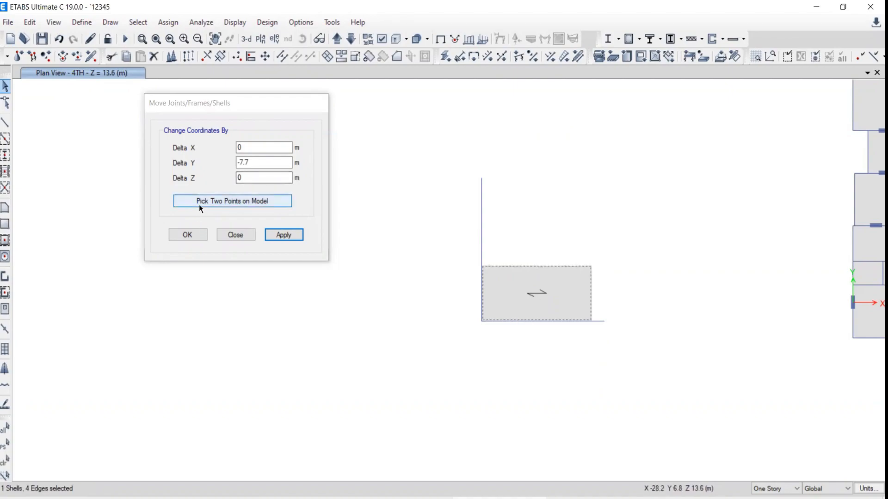
{"action": "left_click", "coordinate": [211, 201]}
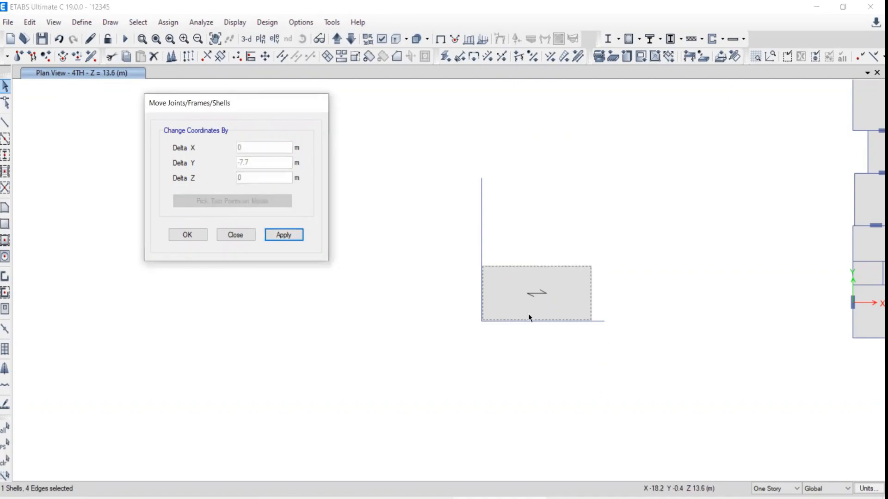
{"action": "left_click", "coordinate": [481, 265]}
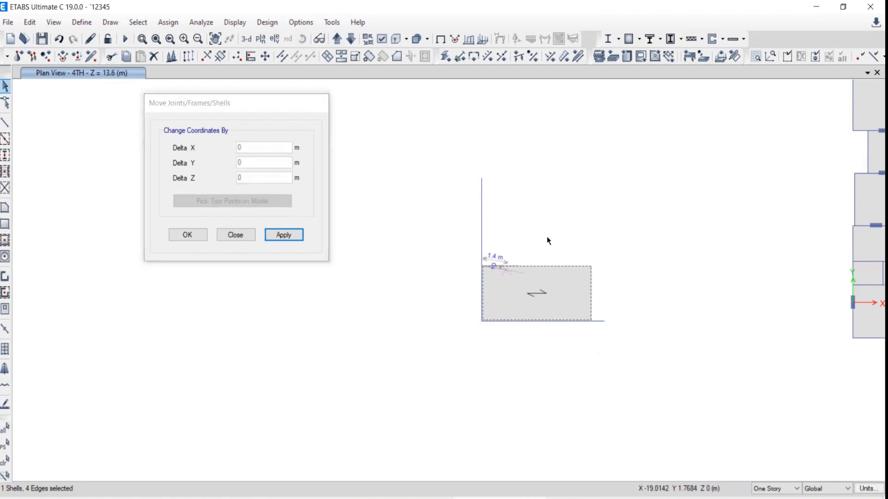
{"action": "left_click", "coordinate": [481, 180]}
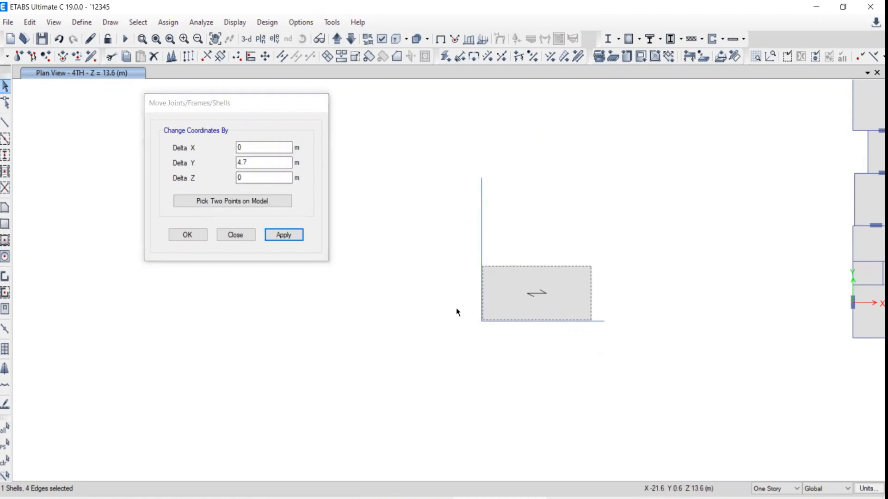
{"action": "left_click", "coordinate": [279, 234]}
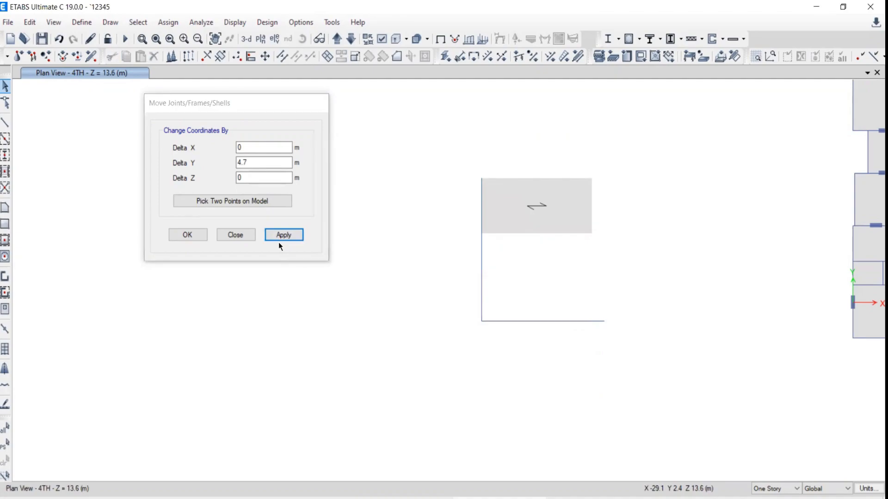
- Move the shell's lower-right corner onto the horizontal frame's right end, using Delta X 0.7 m and Delta Y -4.7 m, and close the move dialog
{"action": "left_click", "coordinate": [539, 206]}
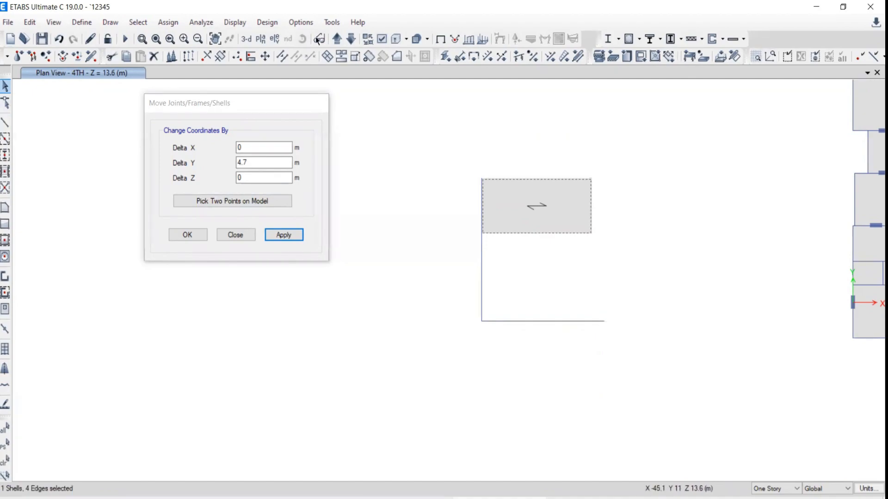
{"action": "mouse_move", "coordinate": [592, 223]}
{"action": "left_mouse_down"}
{"action": "mouse_move", "coordinate": [585, 249]}
{"action": "mouse_move", "coordinate": [599, 234]}
{"action": "mouse_move", "coordinate": [614, 258]}
{"action": "mouse_move", "coordinate": [603, 316]}
{"action": "mouse_move", "coordinate": [614, 317]}
{"action": "left_mouse_up"}
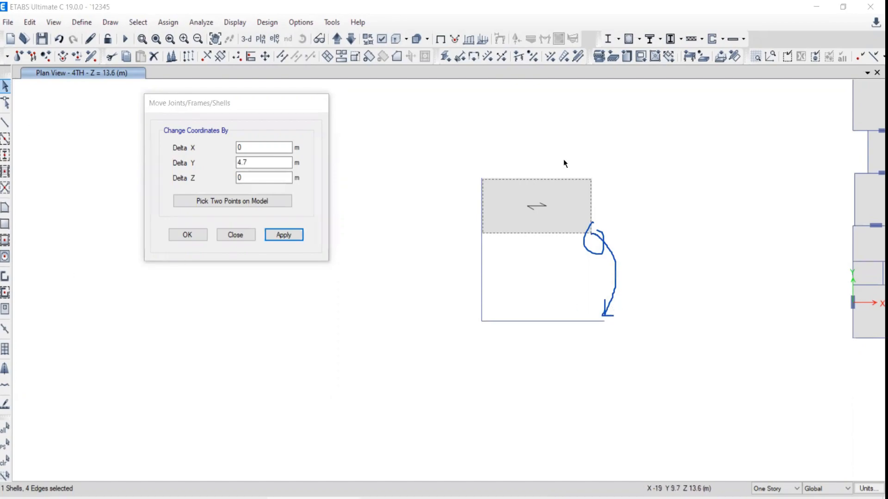
{"action": "left_click", "coordinate": [202, 205]}
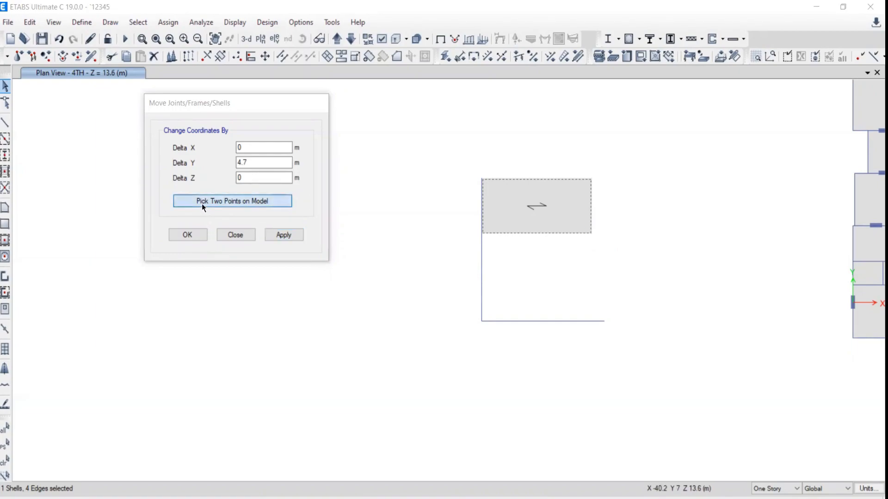
{"action": "left_click", "coordinate": [591, 235]}
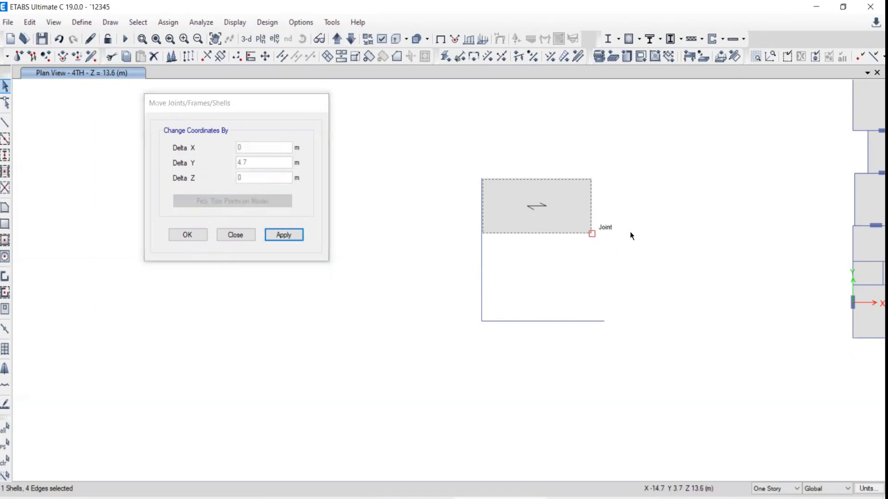
{"action": "left_click", "coordinate": [604, 321]}
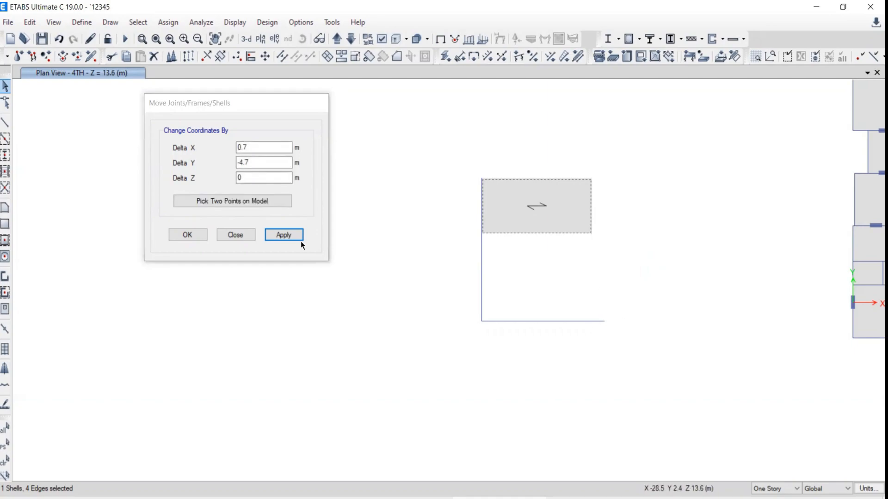
{"action": "left_click", "coordinate": [280, 235]}
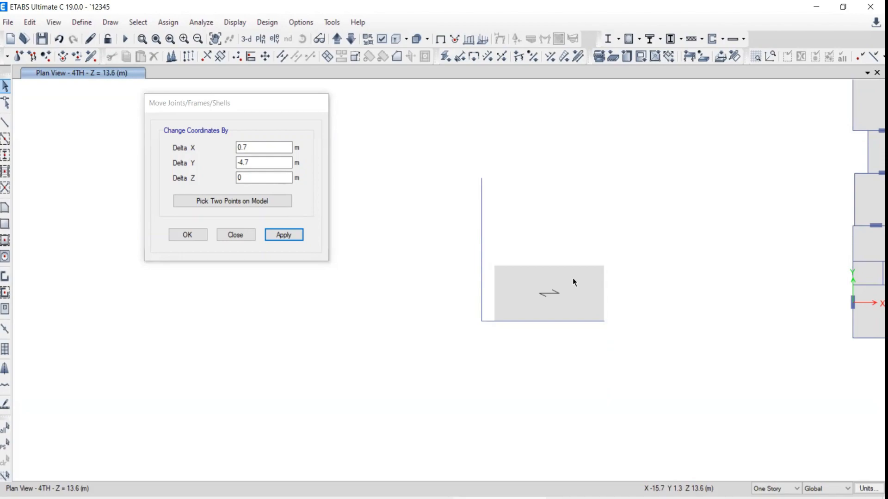
{"action": "key", "text": "Escape"}
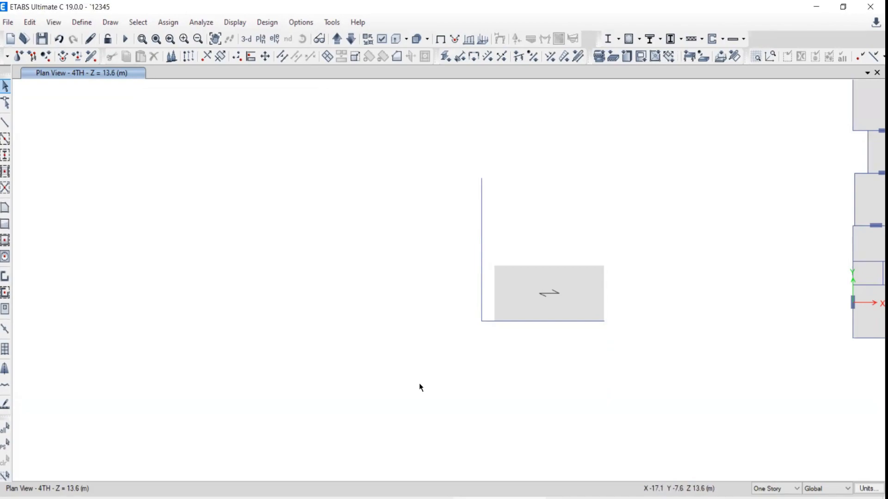
- Check the command list in IMPORTANT COMMANDS.pdf in the browser, return to ETABS and delete the two practice frames and the shell
{"action": "key", "text": "alt+Tab"}
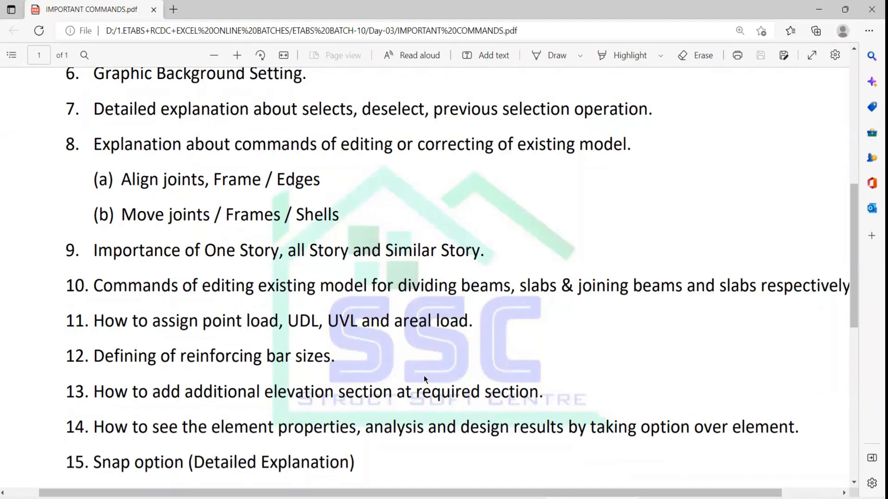
{"action": "left_click", "coordinate": [698, 498]}
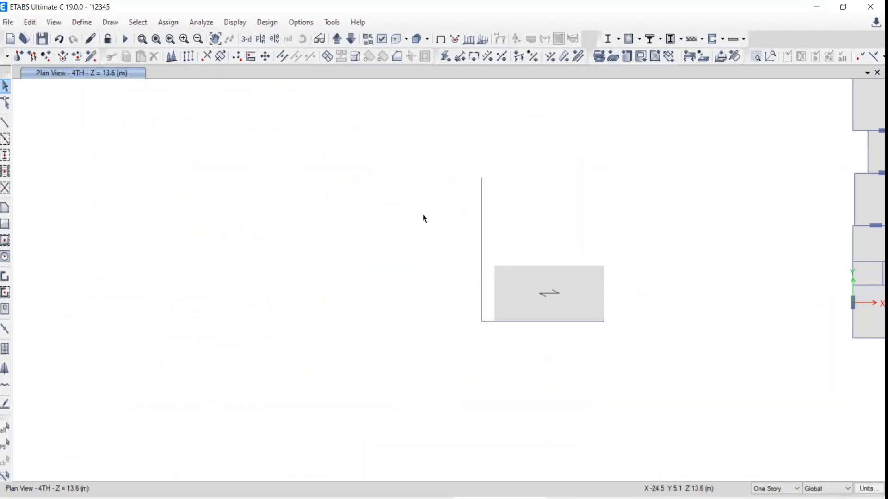
{"action": "left_click_drag", "start_coordinate": [387, 135], "coordinate": [684, 393]}
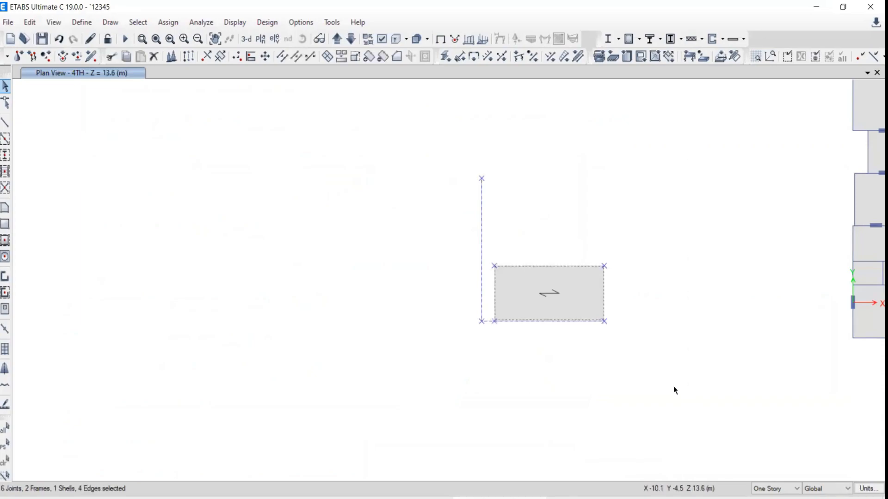
{"action": "key", "text": "Delete"}
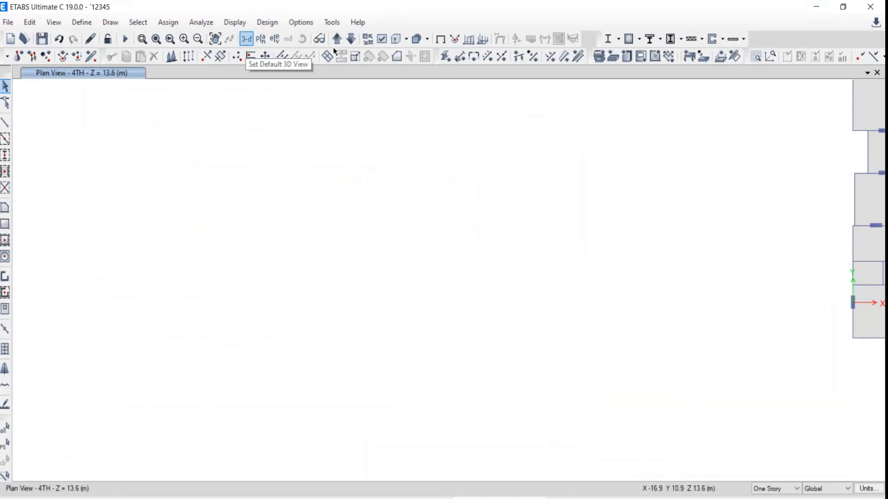
- Show the whole building in the default 3D view and look over the story-scope options
{"action": "left_click", "coordinate": [248, 40]}
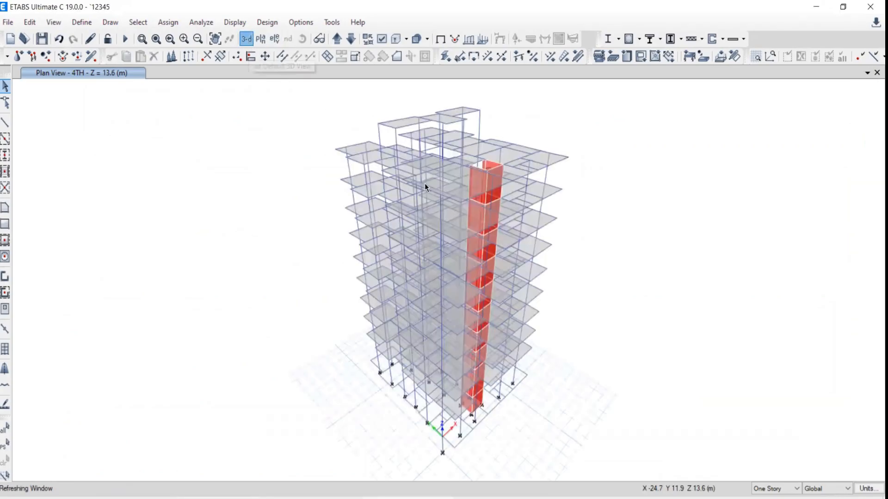
{"action": "left_click", "coordinate": [768, 490]}
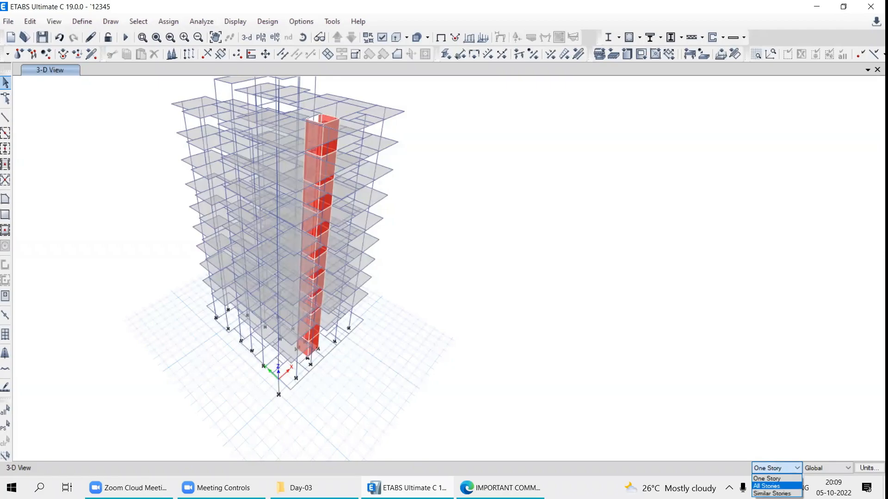
{"action": "left_click", "coordinate": [5, 86]}
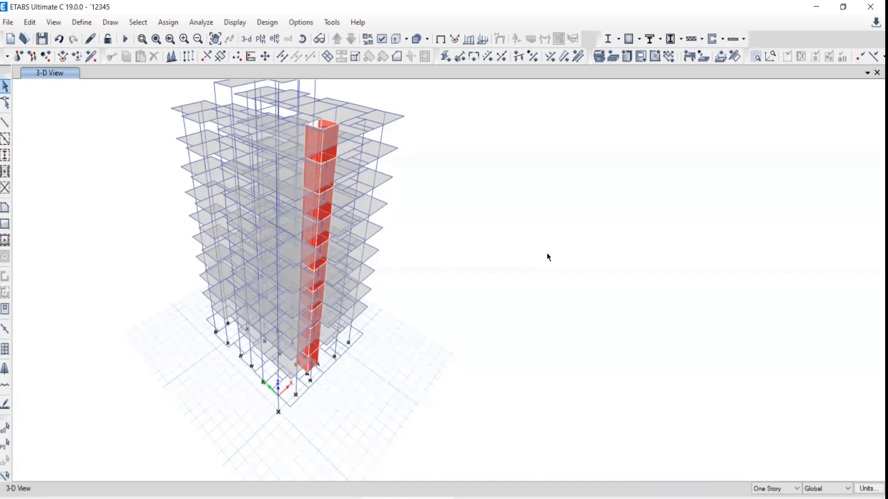
- Set the view to the plan of story level 4TH
{"action": "left_click", "coordinate": [261, 40]}
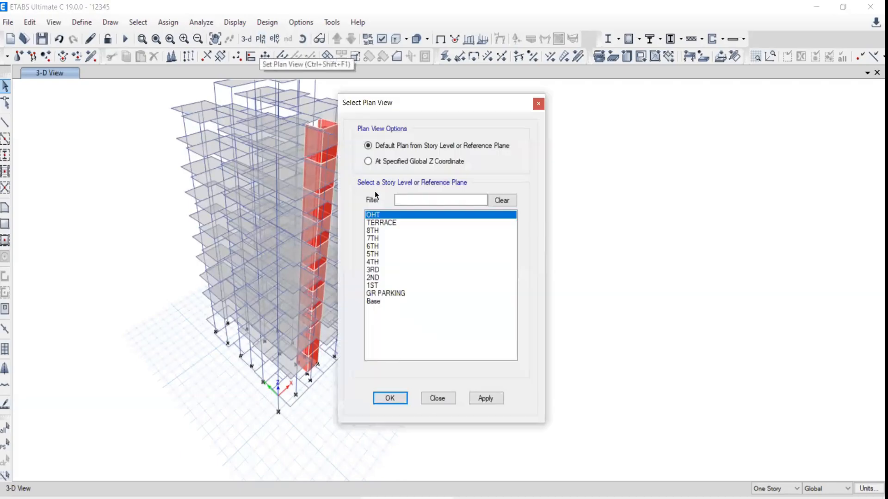
{"action": "left_click", "coordinate": [386, 262]}
{"action": "left_click", "coordinate": [485, 398]}
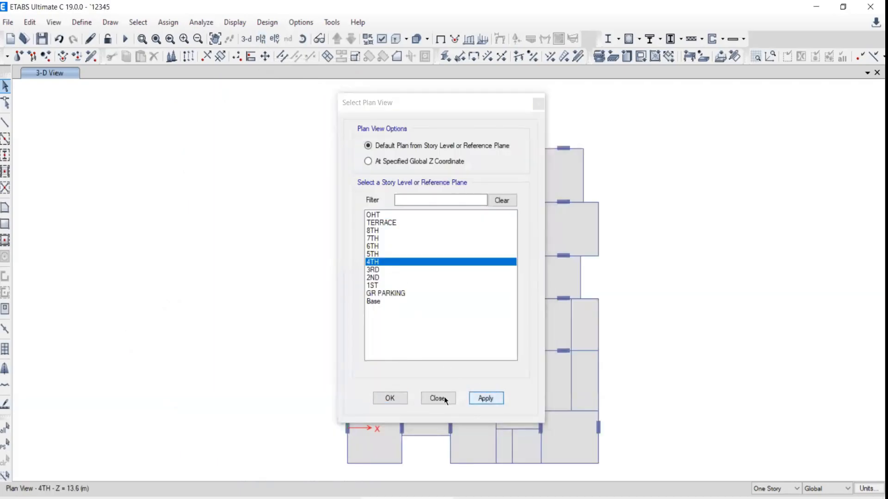
- Close the plan view selection, select a single slab panel on the 4TH story plan and clear the selection
{"action": "left_click", "coordinate": [437, 398]}
{"action": "left_click", "coordinate": [533, 328]}
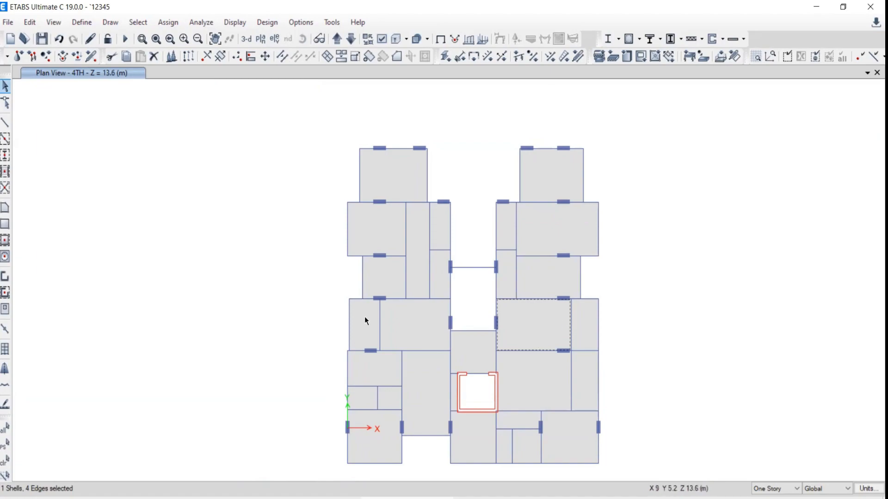
{"action": "left_click", "coordinate": [5, 460]}
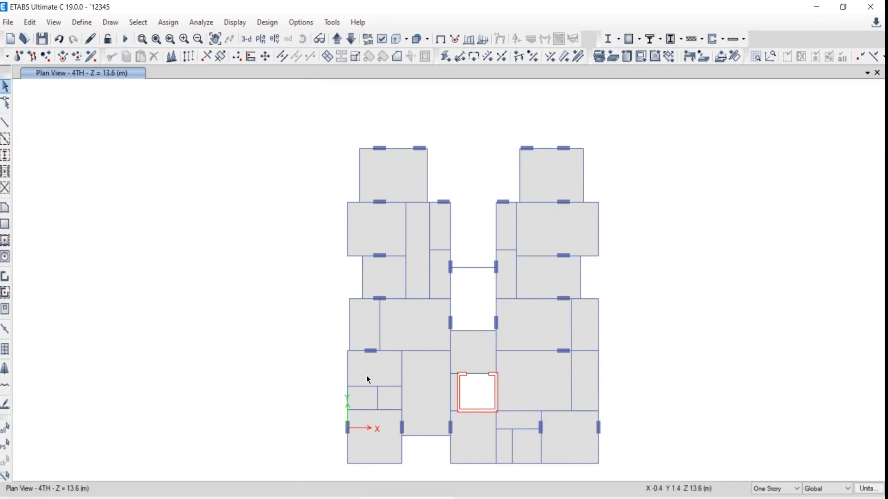
{"action": "left_click_drag", "start_coordinate": [662, 362], "coordinate": [687, 422]}
{"action": "left_click_drag", "start_coordinate": [659, 390], "coordinate": [689, 390]}
{"action": "left_click_drag", "start_coordinate": [734, 410], "coordinate": [737, 361]}
{"action": "left_click_drag", "start_coordinate": [733, 392], "coordinate": [770, 394]}
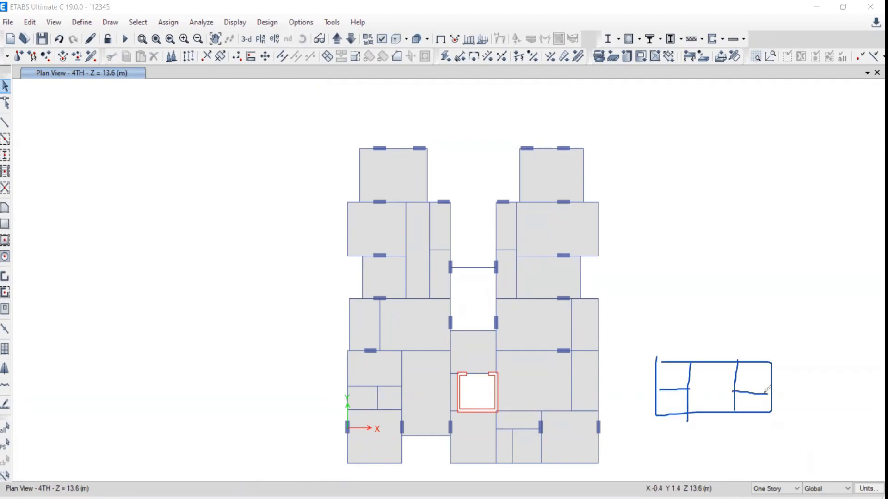
{"action": "mouse_move", "coordinate": [702, 384]}
{"action": "left_mouse_down"}
{"action": "mouse_move", "coordinate": [701, 398]}
{"action": "mouse_move", "coordinate": [703, 387]}
{"action": "mouse_move", "coordinate": [710, 395]}
{"action": "mouse_move", "coordinate": [702, 402]}
{"action": "left_mouse_up"}
{"action": "mouse_move", "coordinate": [664, 372]}
{"action": "left_mouse_down"}
{"action": "mouse_move", "coordinate": [668, 407]}
{"action": "mouse_move", "coordinate": [673, 397]}
{"action": "mouse_move", "coordinate": [680, 413]}
{"action": "left_mouse_up"}
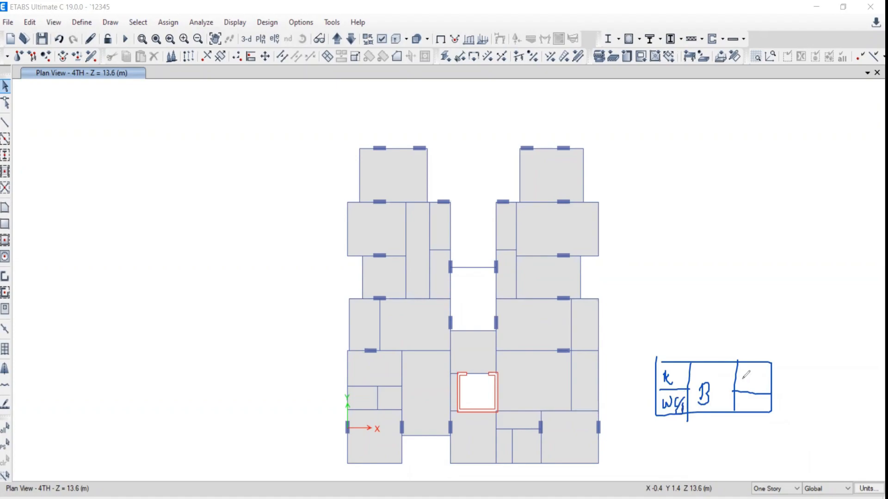
{"action": "left_click_drag", "start_coordinate": [733, 392], "coordinate": [766, 393]}
{"action": "left_click_drag", "start_coordinate": [703, 383], "coordinate": [703, 405]}
{"action": "mouse_move", "coordinate": [712, 384]}
{"action": "left_mouse_down"}
{"action": "mouse_move", "coordinate": [720, 377]}
{"action": "mouse_move", "coordinate": [717, 403]}
{"action": "left_mouse_up"}
{"action": "mouse_move", "coordinate": [751, 373]}
{"action": "left_mouse_down"}
{"action": "mouse_move", "coordinate": [752, 406]}
{"action": "mouse_move", "coordinate": [765, 400]}
{"action": "mouse_move", "coordinate": [752, 410]}
{"action": "left_mouse_up"}
{"action": "left_click_drag", "start_coordinate": [780, 378], "coordinate": [780, 409]}
{"action": "mouse_move", "coordinate": [654, 354]}
{"action": "left_mouse_down"}
{"action": "mouse_move", "coordinate": [651, 304]}
{"action": "mouse_move", "coordinate": [780, 305]}
{"action": "mouse_move", "coordinate": [765, 350]}
{"action": "mouse_move", "coordinate": [663, 340]}
{"action": "left_mouse_up"}
{"action": "left_click_drag", "start_coordinate": [687, 303], "coordinate": [690, 348]}
{"action": "left_click_drag", "start_coordinate": [654, 321], "coordinate": [689, 322]}
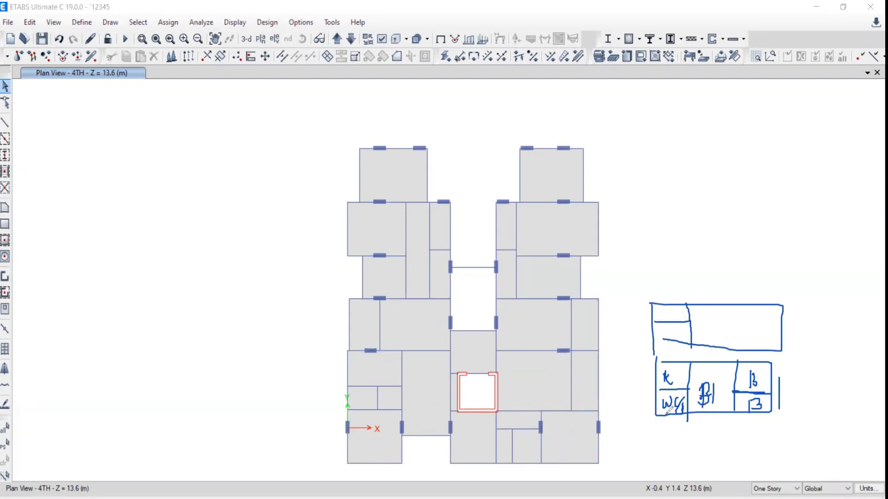
{"action": "left_click_drag", "start_coordinate": [743, 308], "coordinate": [741, 350]}
{"action": "mouse_move", "coordinate": [714, 313]}
{"action": "left_mouse_down"}
{"action": "mouse_move", "coordinate": [715, 332]}
{"action": "mouse_move", "coordinate": [732, 325]}
{"action": "left_mouse_up"}
{"action": "mouse_move", "coordinate": [725, 316]}
{"action": "left_mouse_down"}
{"action": "mouse_move", "coordinate": [723, 332]}
{"action": "mouse_move", "coordinate": [780, 328]}
{"action": "left_mouse_up"}
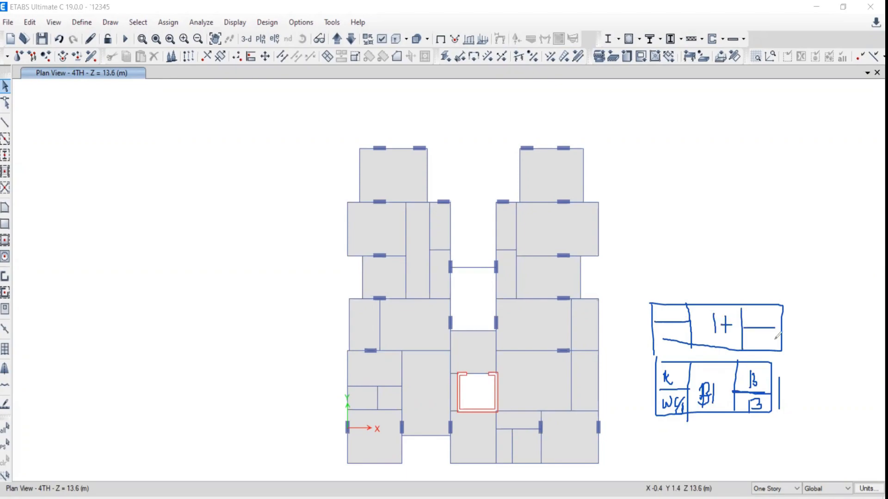
{"action": "left_click_drag", "start_coordinate": [649, 234], "coordinate": [648, 273]}
{"action": "mouse_move", "coordinate": [651, 235]}
{"action": "left_mouse_down"}
{"action": "mouse_move", "coordinate": [745, 236]}
{"action": "mouse_move", "coordinate": [794, 279]}
{"action": "mouse_move", "coordinate": [648, 274]}
{"action": "left_mouse_up"}
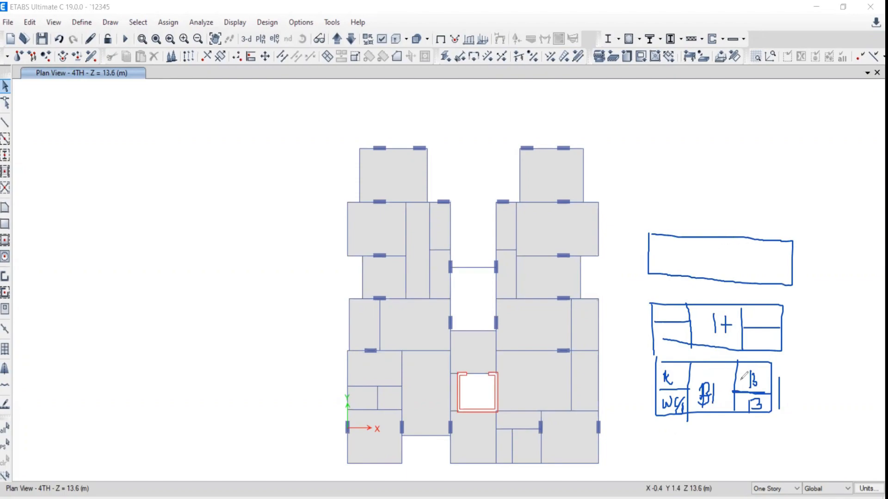
{"action": "left_click_drag", "start_coordinate": [720, 237], "coordinate": [718, 283]}
{"action": "mouse_move", "coordinate": [719, 259]}
{"action": "left_mouse_down"}
{"action": "mouse_move", "coordinate": [649, 255]}
{"action": "mouse_move", "coordinate": [679, 245]}
{"action": "mouse_move", "coordinate": [689, 273]}
{"action": "left_mouse_up"}
{"action": "mouse_move", "coordinate": [757, 240]}
{"action": "left_mouse_down"}
{"action": "mouse_move", "coordinate": [757, 279]}
{"action": "mouse_move", "coordinate": [792, 264]}
{"action": "left_mouse_up"}
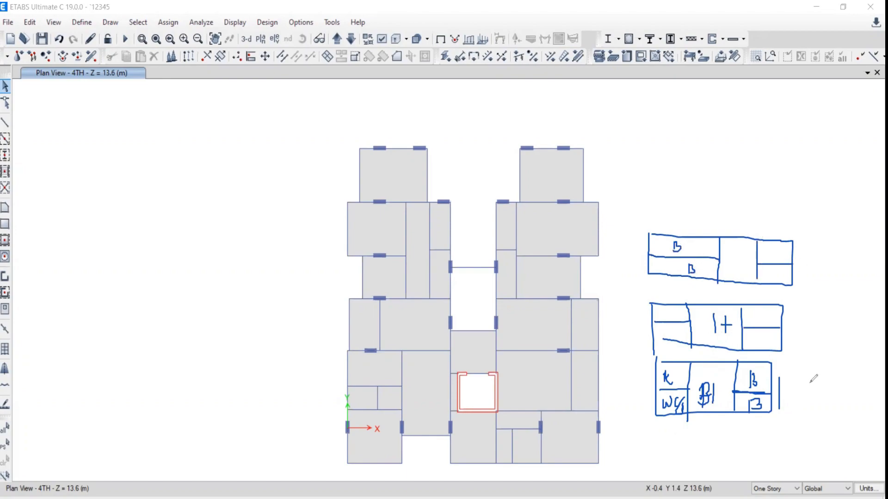
{"action": "left_click_drag", "start_coordinate": [809, 384], "coordinate": [809, 394]}
{"action": "left_click_drag", "start_coordinate": [812, 319], "coordinate": [824, 345]}
{"action": "mouse_move", "coordinate": [792, 219]}
{"action": "left_mouse_down"}
{"action": "mouse_move", "coordinate": [707, 213]}
{"action": "mouse_move", "coordinate": [637, 233]}
{"action": "mouse_move", "coordinate": [790, 299]}
{"action": "mouse_move", "coordinate": [807, 215]}
{"action": "left_mouse_up"}
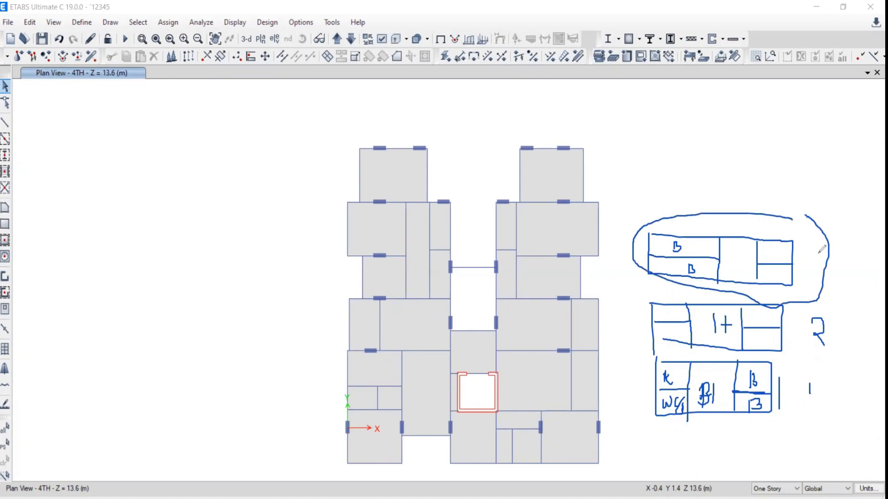
{"action": "mouse_move", "coordinate": [812, 252]}
{"action": "left_mouse_down"}
{"action": "mouse_move", "coordinate": [842, 250]}
{"action": "mouse_move", "coordinate": [852, 237]}
{"action": "left_mouse_up"}
{"action": "mouse_move", "coordinate": [69, 316]}
{"action": "left_mouse_down"}
{"action": "mouse_move", "coordinate": [96, 189]}
{"action": "mouse_move", "coordinate": [329, 192]}
{"action": "mouse_move", "coordinate": [327, 333]}
{"action": "mouse_move", "coordinate": [68, 317]}
{"action": "left_mouse_up"}
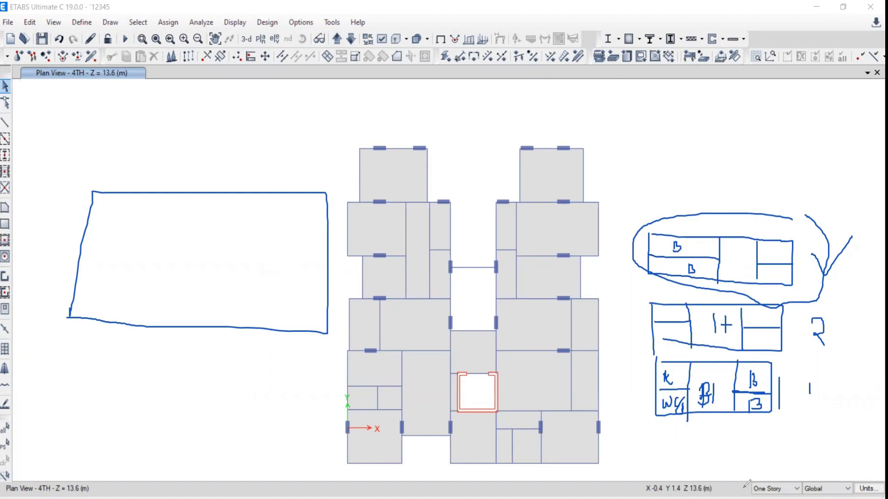
- Set the story scope to All Stories and select the second slab panel from the top along the plan's left side
{"action": "left_click", "coordinate": [771, 488]}
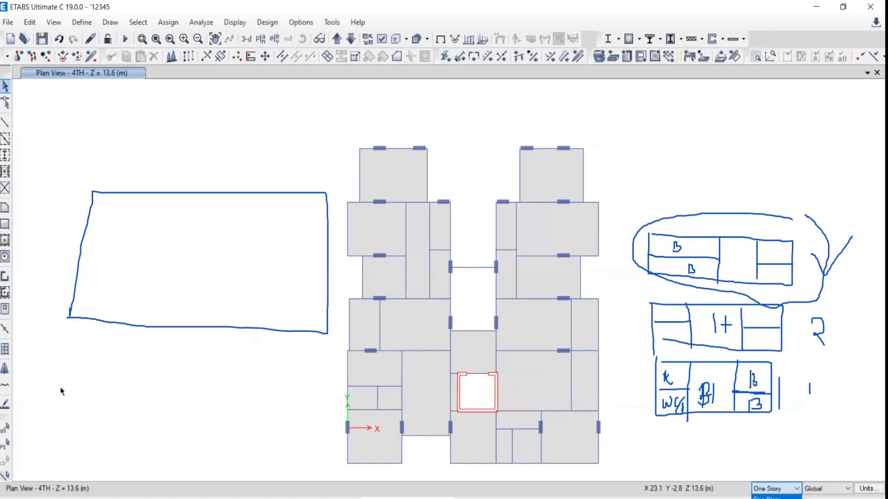
{"action": "left_click", "coordinate": [6, 463]}
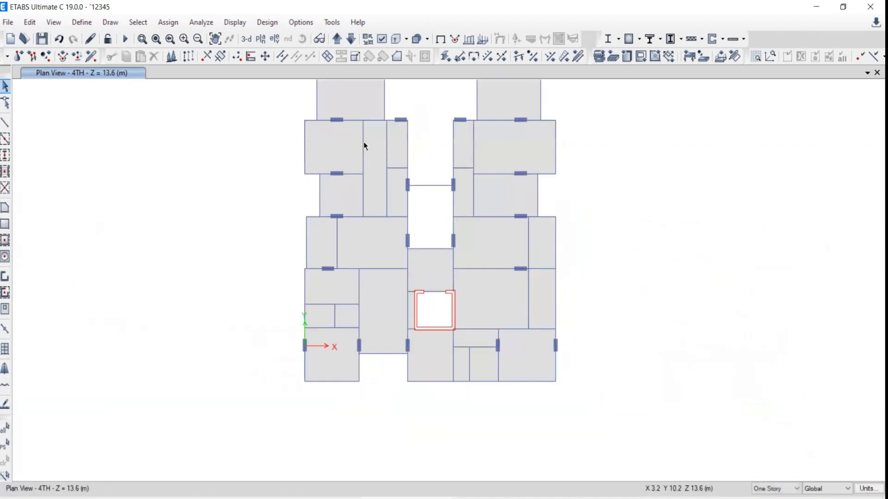
{"action": "left_click", "coordinate": [332, 141]}
{"action": "left_click", "coordinate": [334, 153]}
{"action": "left_click", "coordinate": [781, 489]}
{"action": "left_click", "coordinate": [768, 498]}
{"action": "left_click", "coordinate": [330, 161]}
- Switch to the default 3D view and display only the selected slab panels
{"action": "left_click", "coordinate": [244, 39]}
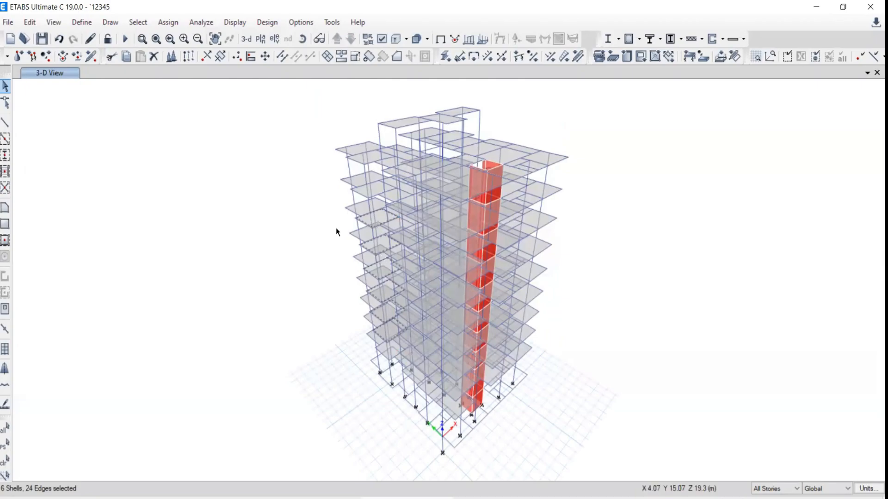
{"action": "right_click", "coordinate": [144, 141]}
{"action": "left_click", "coordinate": [180, 203]}
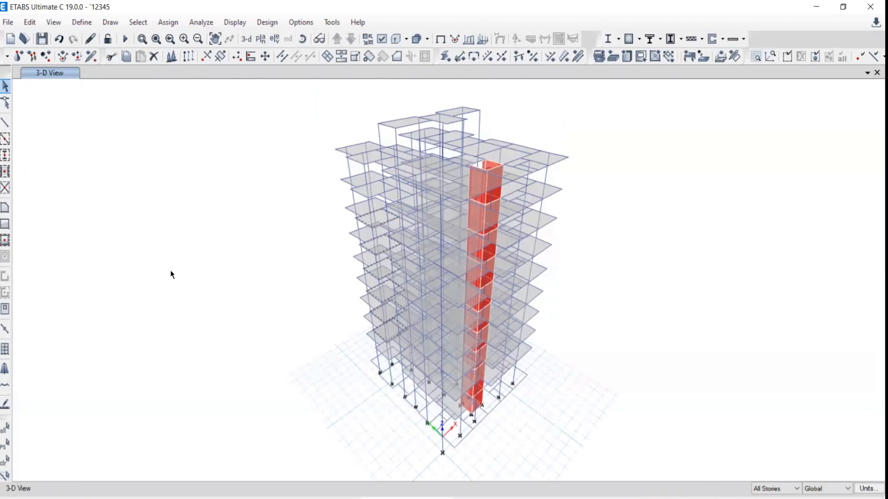
{"action": "middle_click_drag", "start_coordinate": [387, 361], "coordinate": [379, 348]}
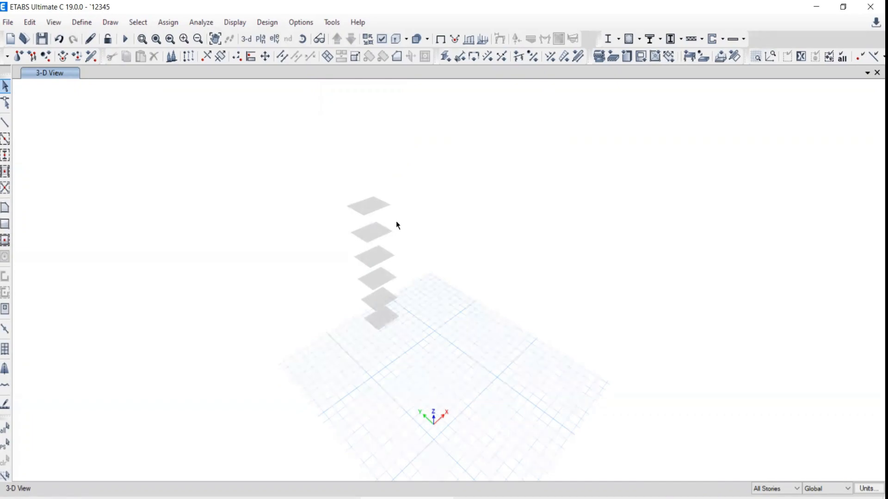
{"action": "left_click", "coordinate": [8, 22]}
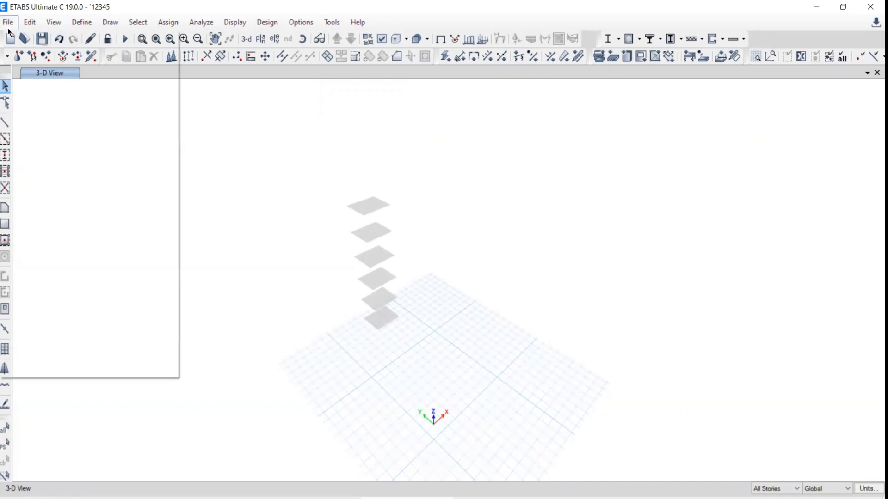
{"action": "left_click", "coordinate": [27, 52]}
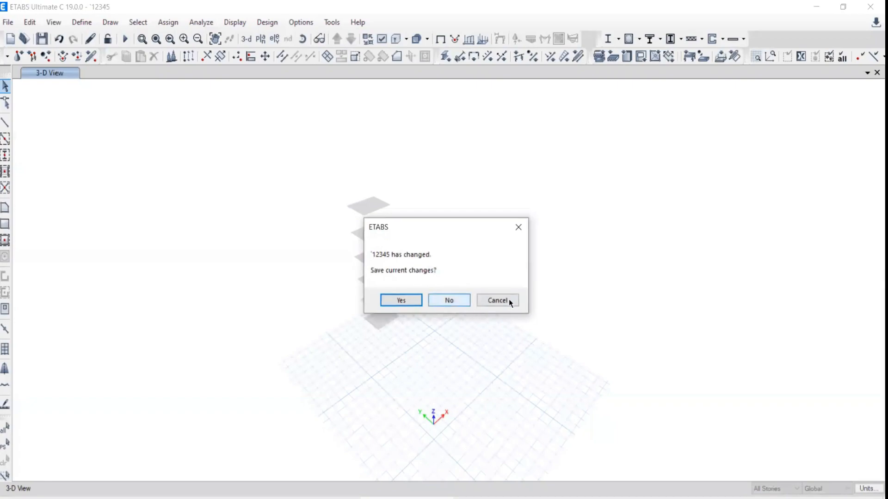
{"action": "left_click", "coordinate": [497, 300]}
- Start a new model without saving the current changes, initializing it with the built-in settings
{"action": "left_click", "coordinate": [8, 22]}
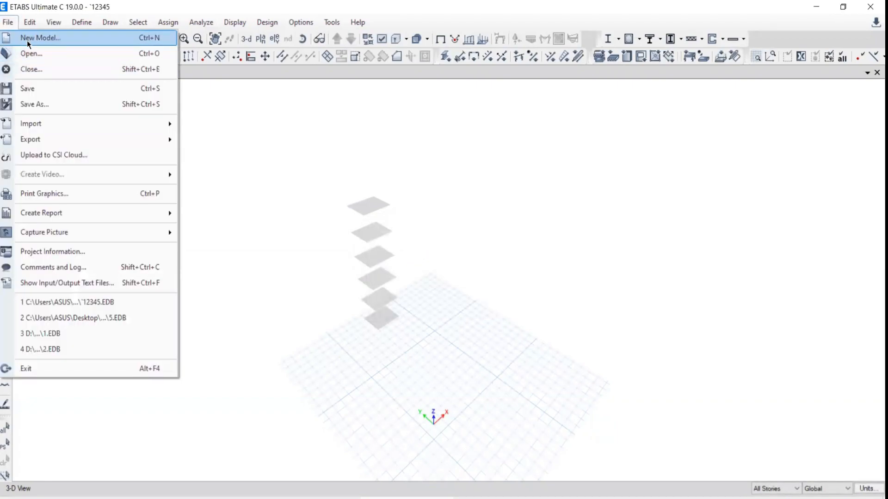
{"action": "left_click", "coordinate": [28, 35]}
{"action": "left_click", "coordinate": [448, 301]}
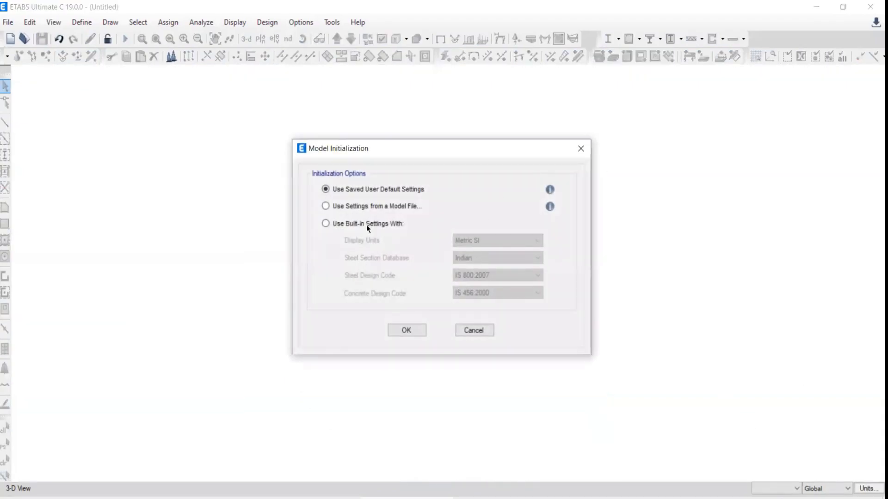
{"action": "left_click", "coordinate": [339, 221]}
{"action": "left_click", "coordinate": [406, 331]}
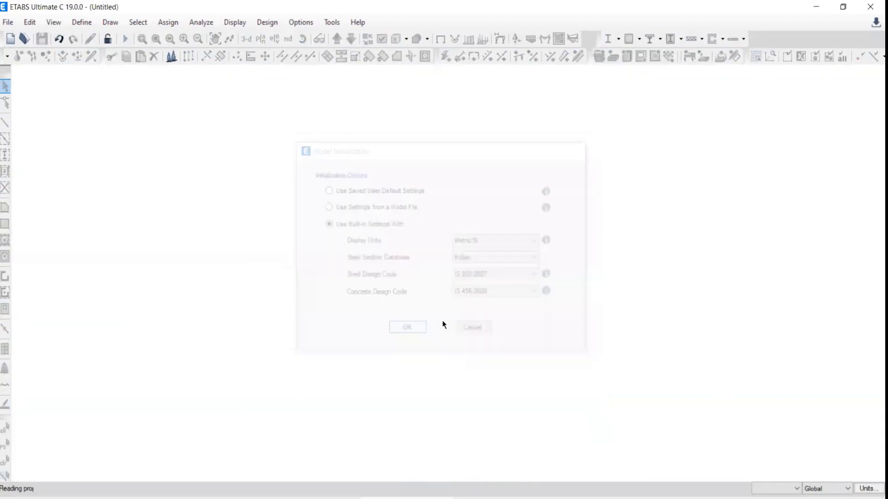
- Set the number of stories to 30 and create the model with the Grid Only template
{"action": "double_click", "coordinate": [621, 152]}
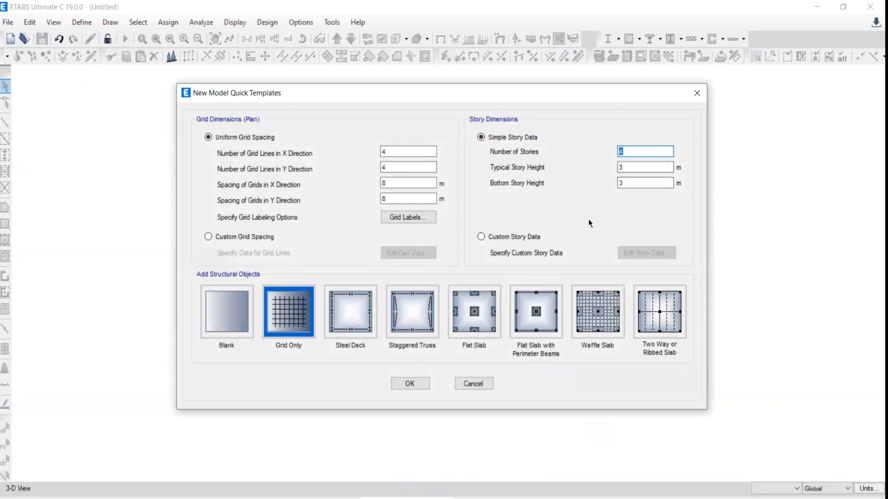
{"action": "type", "text": "30"}
{"action": "left_click", "coordinate": [289, 314]}
{"action": "left_click", "coordinate": [406, 381]}
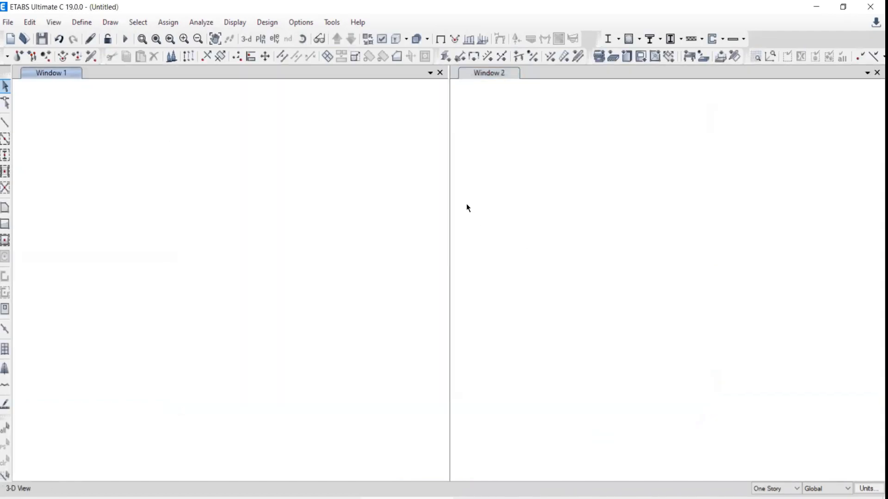
- Close the existing 3D window, add a new window beside the Story30 plan and widen the plan window
{"action": "left_click", "coordinate": [876, 73]}
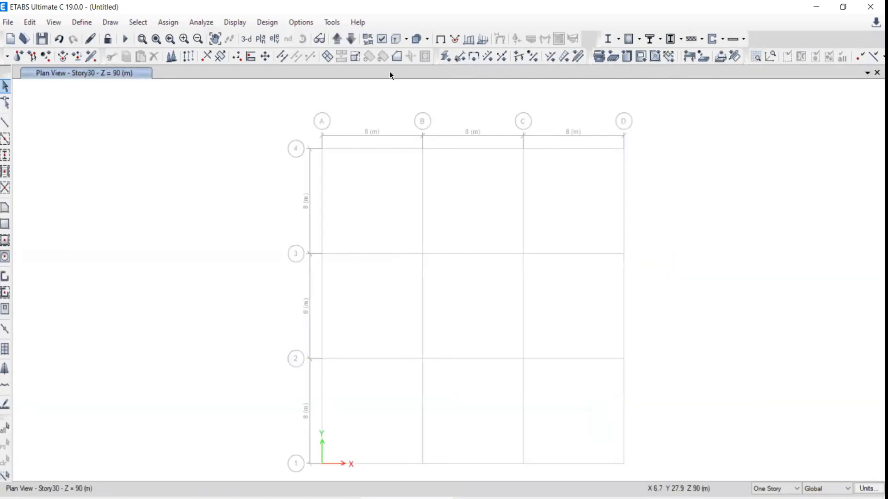
{"action": "left_click", "coordinate": [867, 73]}
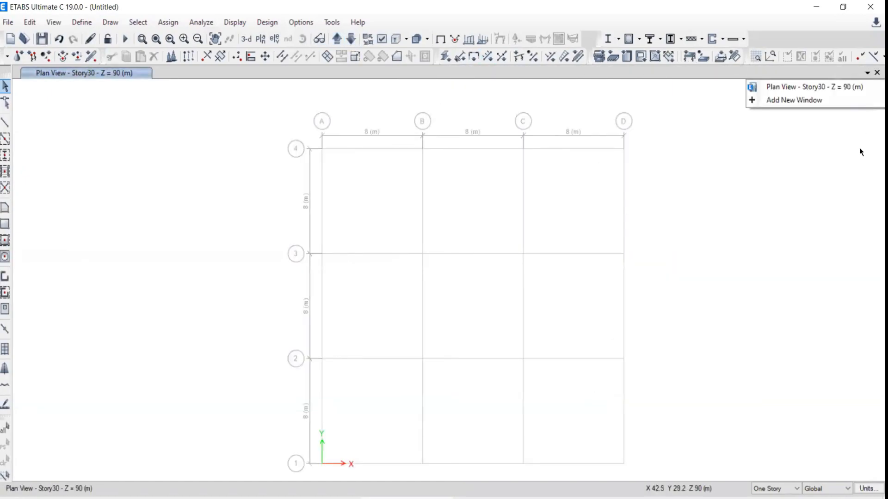
{"action": "left_click", "coordinate": [774, 100]}
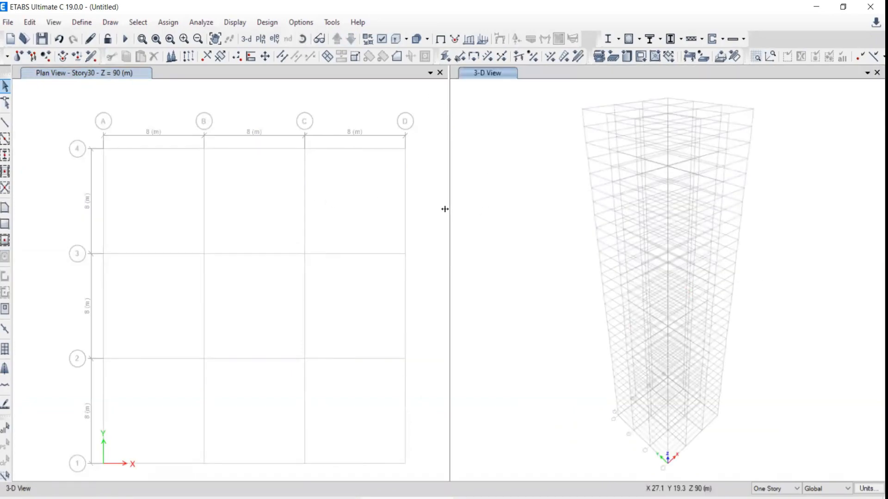
{"action": "left_click_drag", "start_coordinate": [448, 208], "coordinate": [643, 196]}
{"action": "middle_click_drag", "start_coordinate": [475, 307], "coordinate": [465, 240]}
{"action": "scroll", "coordinate": [455, 245], "scroll_direction": "down", "scroll_amount": 5}
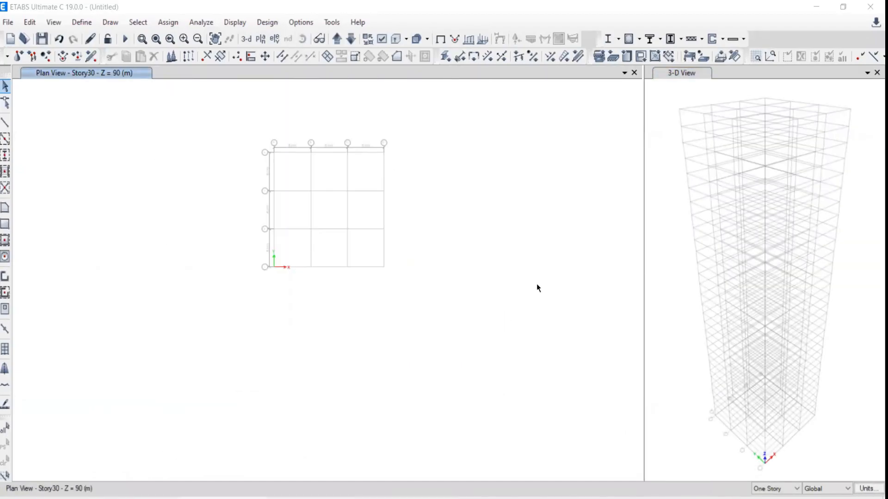
{"action": "scroll", "coordinate": [315, 171], "scroll_direction": "up", "scroll_amount": 3}
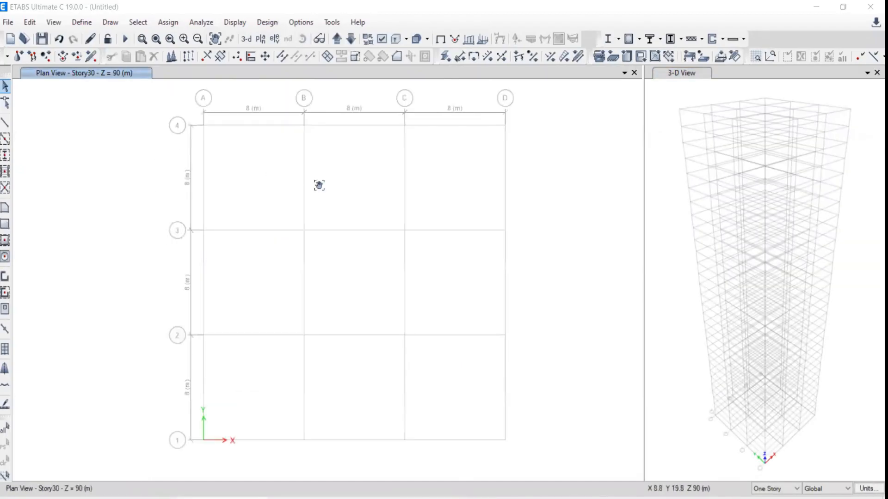
- Start quick column drawing, choose the section property for the columns and leave the drawing command
{"action": "left_click", "coordinate": [5, 155]}
{"action": "left_click", "coordinate": [470, 147]}
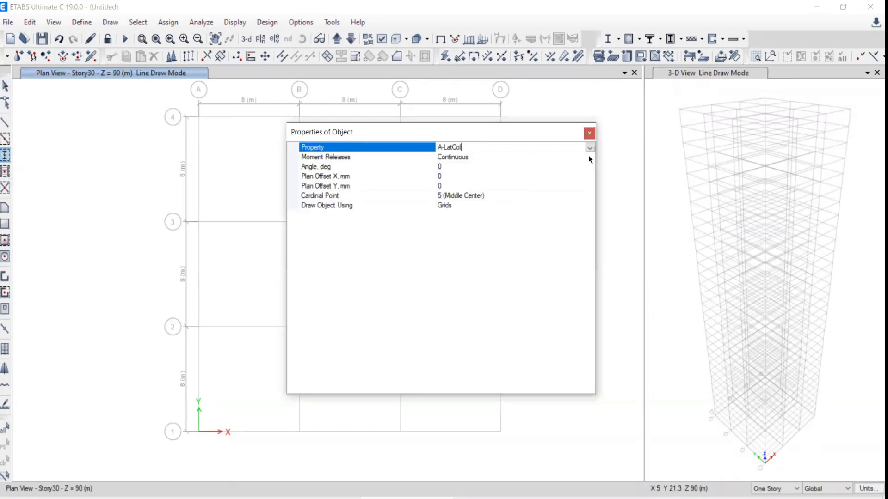
{"action": "left_click", "coordinate": [589, 148]}
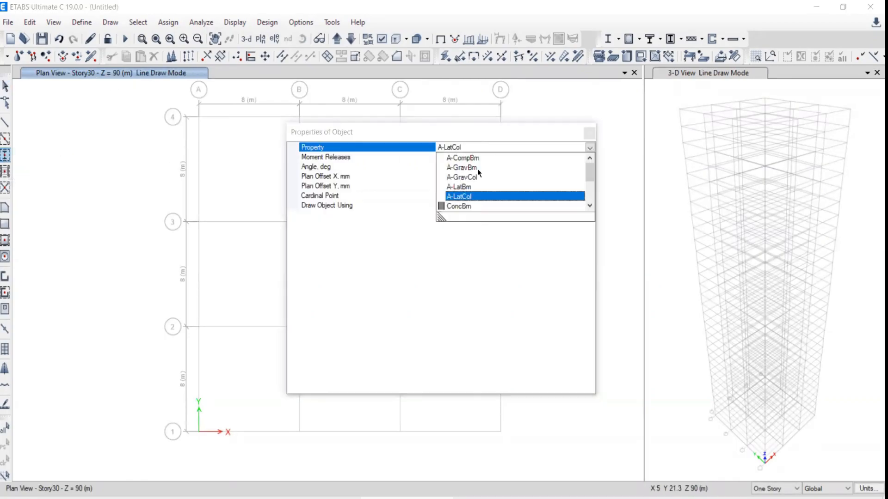
{"action": "left_click", "coordinate": [460, 206]}
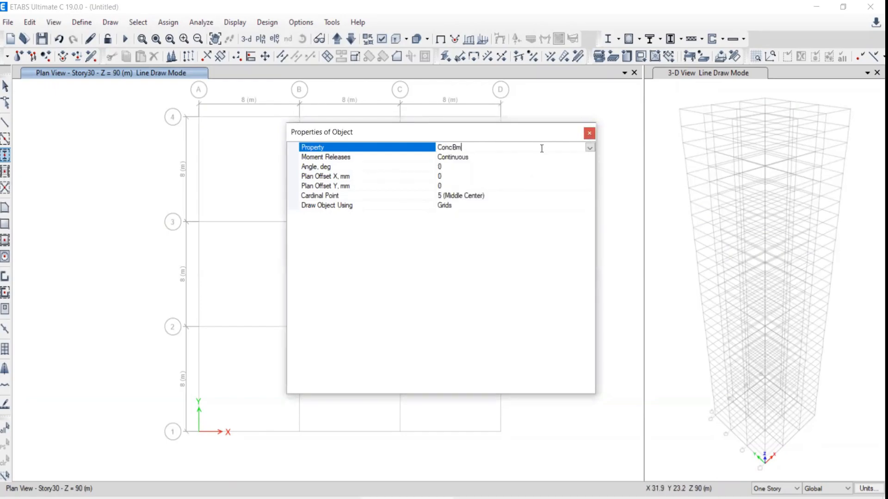
{"action": "left_click", "coordinate": [589, 148]}
{"action": "left_click", "coordinate": [589, 206]}
{"action": "left_click", "coordinate": [470, 207]}
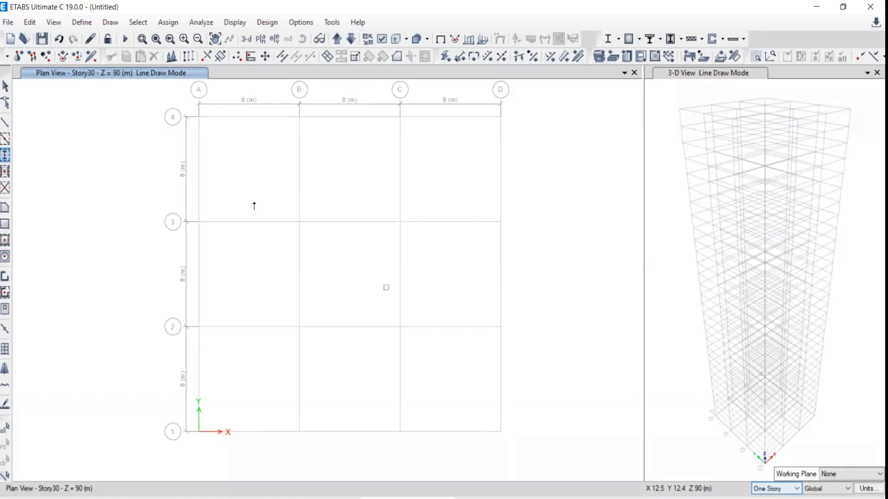
{"action": "mouse_move", "coordinate": [135, 94]}
{"action": "left_mouse_down"}
{"action": "mouse_move", "coordinate": [499, 373]}
{"action": "mouse_move", "coordinate": [162, 159]}
{"action": "mouse_move", "coordinate": [65, 111]}
{"action": "left_mouse_up"}
{"action": "left_click", "coordinate": [6, 86]}
- Place columns at all grid intersections of the Story30 plan with the One Story scope and inspect them in the 3D view
{"action": "left_click", "coordinate": [661, 111]}
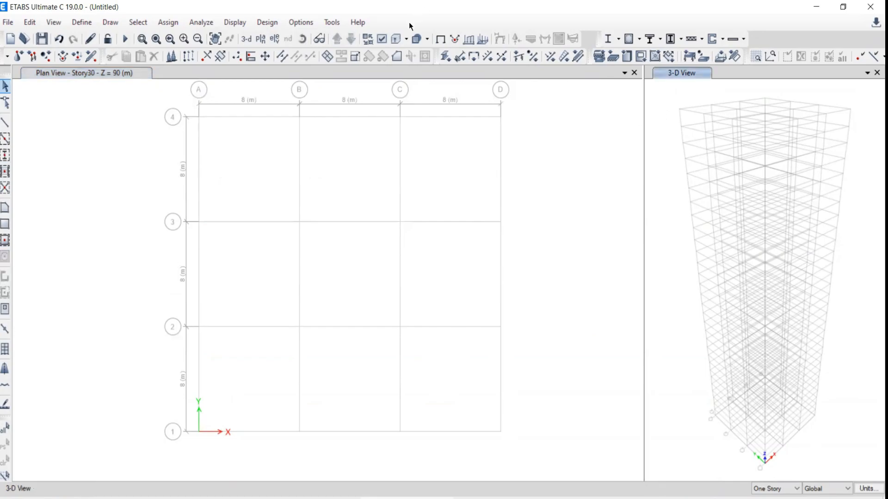
{"action": "left_click", "coordinate": [395, 40]}
{"action": "left_click", "coordinate": [4, 157]}
{"action": "left_click", "coordinate": [589, 134]}
{"action": "mouse_move", "coordinate": [141, 94]}
{"action": "left_mouse_down"}
{"action": "mouse_move", "coordinate": [453, 327]}
{"action": "mouse_move", "coordinate": [517, 404]}
{"action": "mouse_move", "coordinate": [531, 449]}
{"action": "mouse_move", "coordinate": [538, 435]}
{"action": "left_mouse_up"}
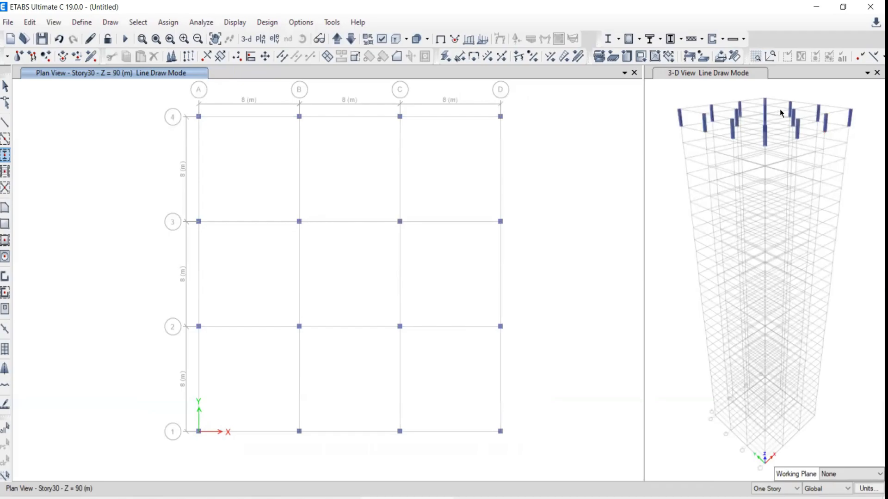
{"action": "scroll", "coordinate": [725, 111], "scroll_direction": "up", "scroll_amount": 5}
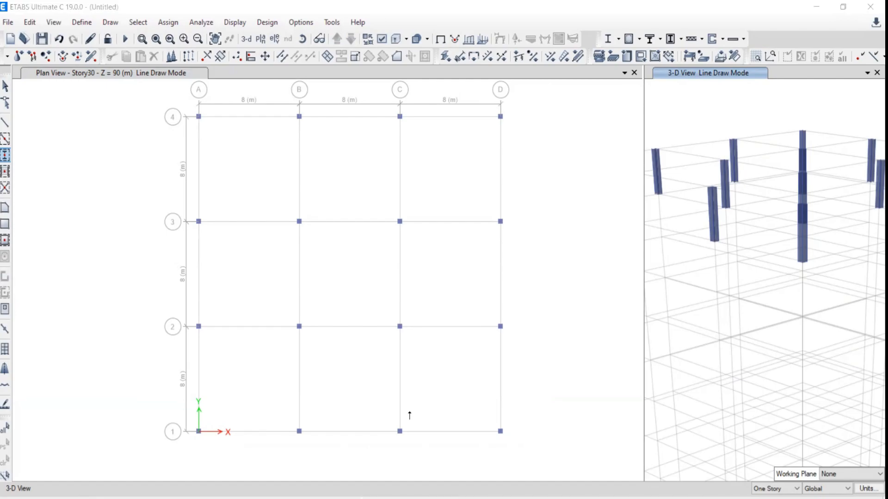
{"action": "left_click_drag", "start_coordinate": [531, 216], "coordinate": [614, 216]}
{"action": "mouse_move", "coordinate": [632, 212]}
{"action": "left_mouse_down"}
{"action": "mouse_move", "coordinate": [628, 231]}
{"action": "mouse_move", "coordinate": [647, 225]}
{"action": "left_mouse_up"}
{"action": "mouse_move", "coordinate": [577, 209]}
{"action": "left_mouse_down"}
{"action": "mouse_move", "coordinate": [563, 214]}
{"action": "mouse_move", "coordinate": [579, 218]}
{"action": "mouse_move", "coordinate": [561, 214]}
{"action": "mouse_move", "coordinate": [559, 294]}
{"action": "left_mouse_up"}
{"action": "mouse_move", "coordinate": [578, 218]}
{"action": "left_mouse_down"}
{"action": "mouse_move", "coordinate": [574, 291]}
{"action": "mouse_move", "coordinate": [644, 309]}
{"action": "left_mouse_up"}
{"action": "left_click_drag", "start_coordinate": [658, 290], "coordinate": [659, 313]}
{"action": "mouse_move", "coordinate": [575, 295]}
{"action": "left_mouse_down"}
{"action": "mouse_move", "coordinate": [554, 297]}
{"action": "mouse_move", "coordinate": [578, 296]}
{"action": "left_mouse_up"}
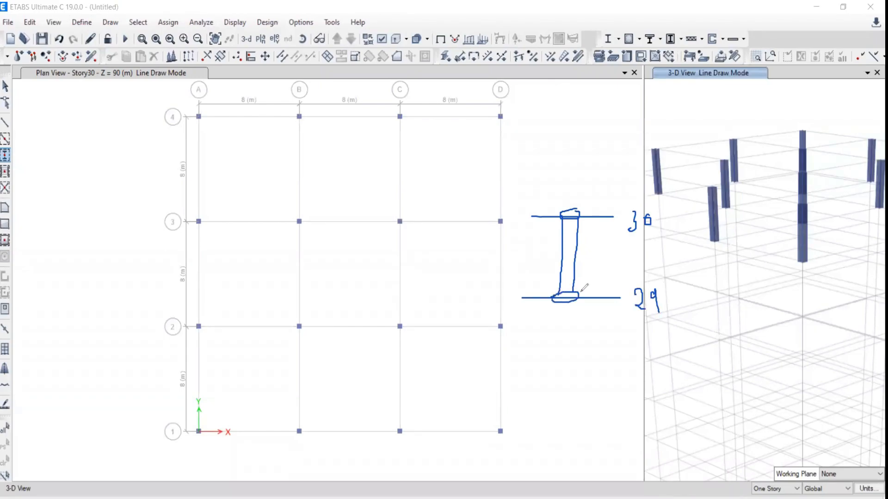
{"action": "left_click_drag", "start_coordinate": [578, 281], "coordinate": [579, 211]}
{"action": "left_click_drag", "start_coordinate": [578, 300], "coordinate": [581, 373]}
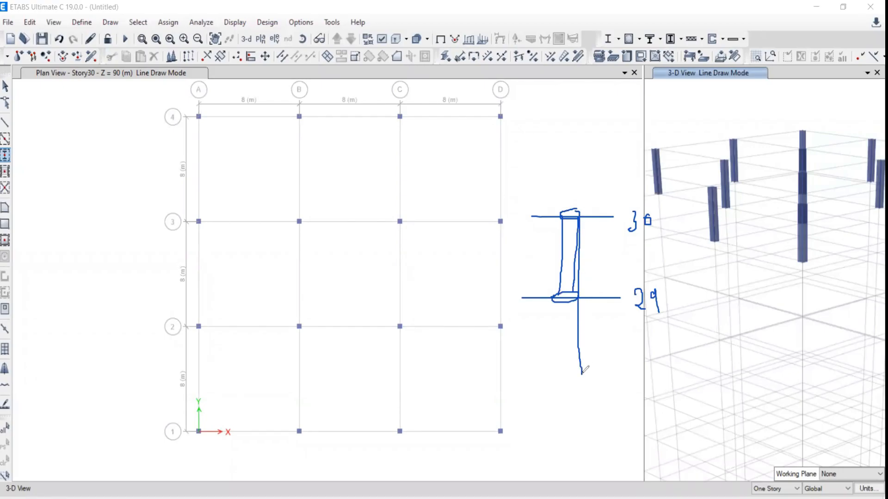
{"action": "mouse_move", "coordinate": [557, 296]}
{"action": "left_mouse_down"}
{"action": "mouse_move", "coordinate": [557, 390]}
{"action": "mouse_move", "coordinate": [619, 384]}
{"action": "mouse_move", "coordinate": [657, 412]}
{"action": "left_mouse_up"}
{"action": "mouse_move", "coordinate": [675, 370]}
{"action": "left_mouse_down"}
{"action": "mouse_move", "coordinate": [666, 394]}
{"action": "mouse_move", "coordinate": [674, 366]}
{"action": "left_mouse_up"}
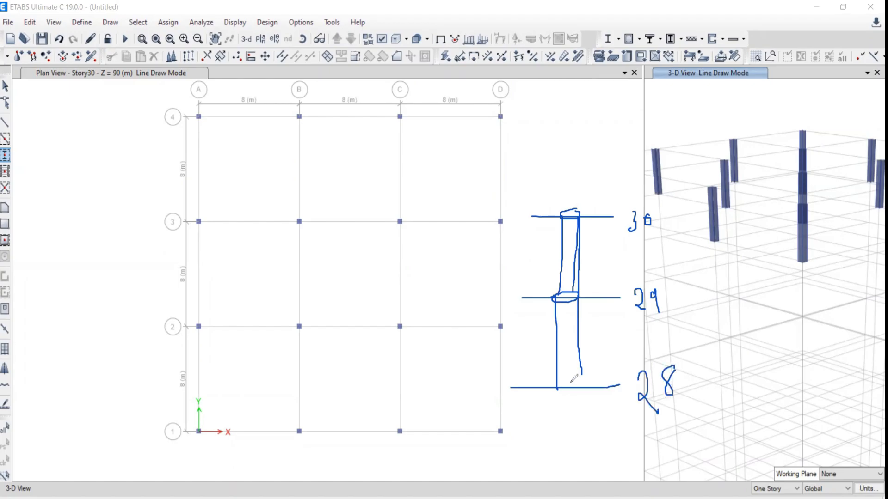
{"action": "mouse_move", "coordinate": [557, 389]}
{"action": "left_mouse_down"}
{"action": "mouse_move", "coordinate": [584, 390]}
{"action": "mouse_move", "coordinate": [582, 372]}
{"action": "mouse_move", "coordinate": [550, 451]}
{"action": "left_mouse_up"}
{"action": "mouse_move", "coordinate": [585, 384]}
{"action": "left_mouse_down"}
{"action": "mouse_move", "coordinate": [579, 451]}
{"action": "mouse_move", "coordinate": [624, 444]}
{"action": "mouse_move", "coordinate": [643, 476]}
{"action": "left_mouse_up"}
{"action": "key", "text": "Escape"}
{"action": "scroll", "coordinate": [687, 338], "scroll_direction": "down", "scroll_amount": 10}
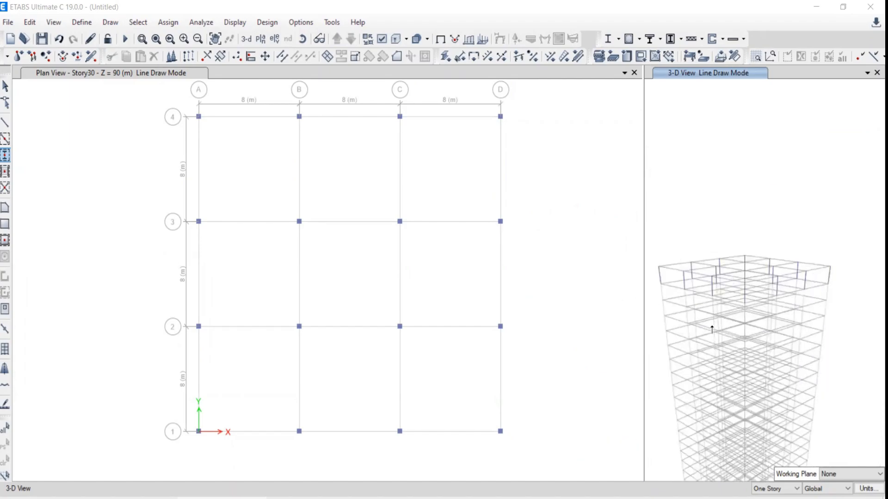
{"action": "scroll", "coordinate": [749, 238], "scroll_direction": "up", "scroll_amount": 8}
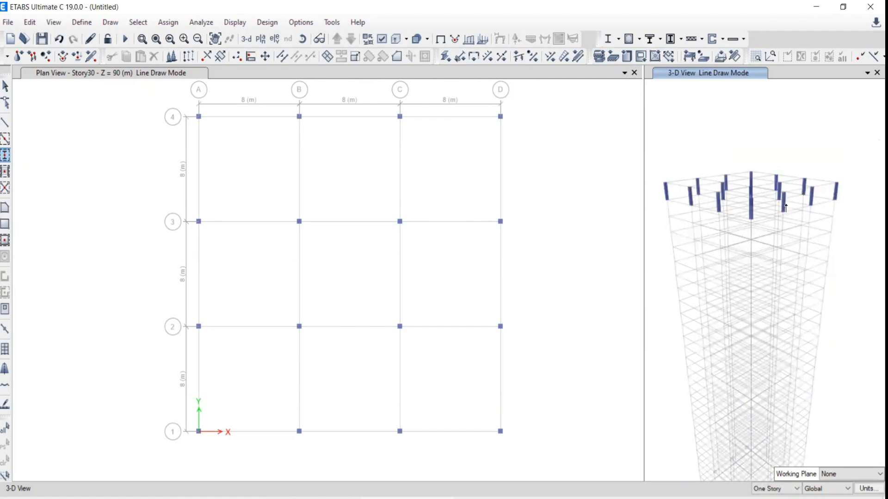
- Leave column drawing, switch the plan view to Story20 and clear the selection
{"action": "key", "text": "Escape"}
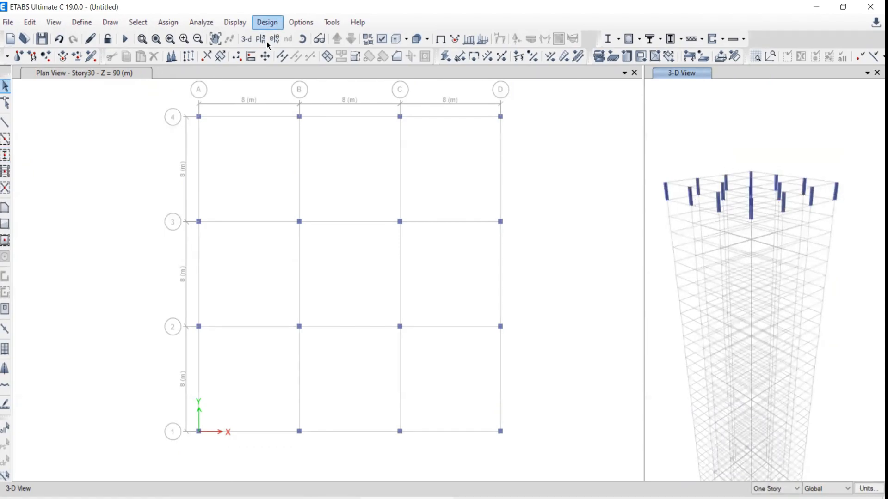
{"action": "left_click", "coordinate": [264, 40]}
{"action": "left_click", "coordinate": [393, 293]}
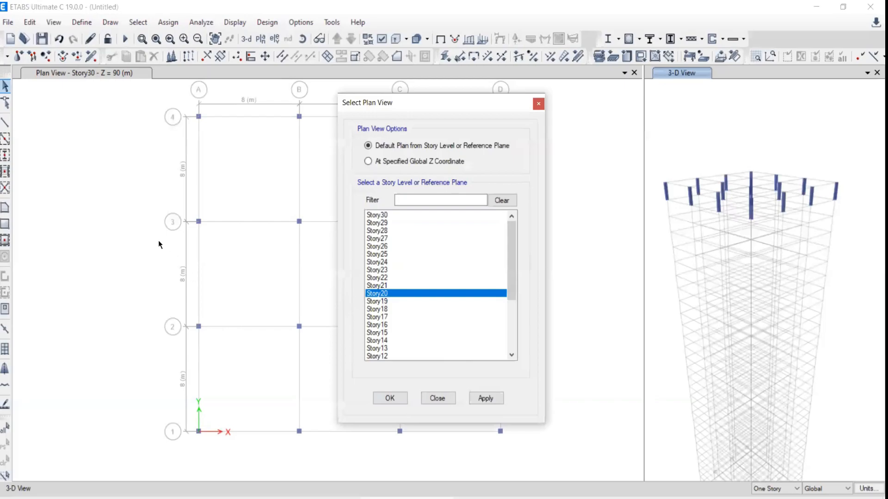
{"action": "left_click", "coordinate": [486, 398]}
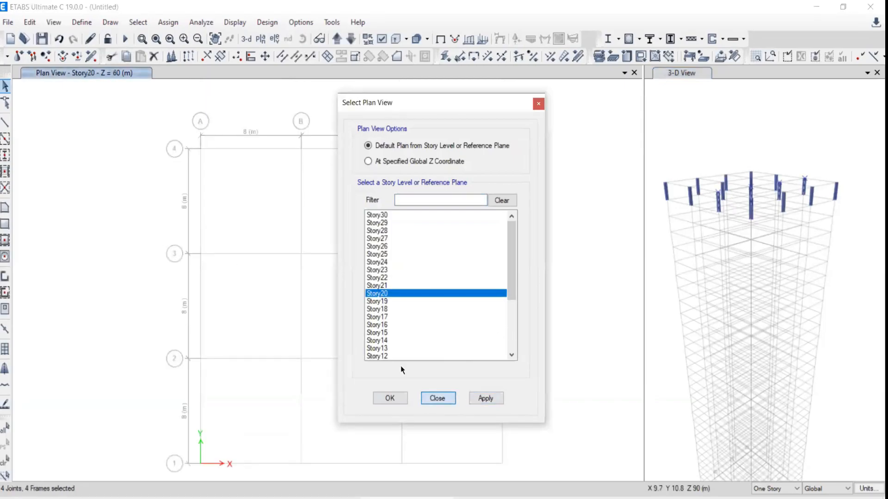
{"action": "left_click", "coordinate": [390, 398]}
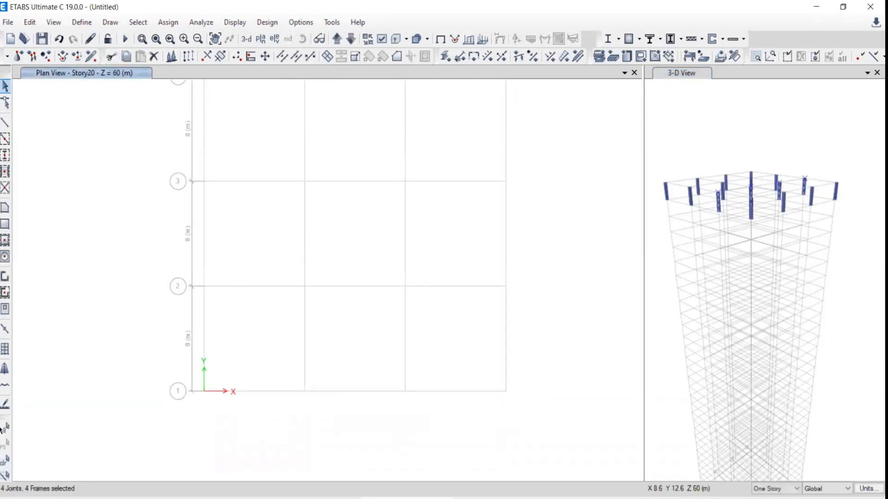
{"action": "left_click", "coordinate": [3, 462]}
{"action": "scroll", "coordinate": [296, 248], "scroll_direction": "down", "scroll_amount": 5}
{"action": "scroll", "coordinate": [306, 232], "scroll_direction": "up", "scroll_amount": 5}
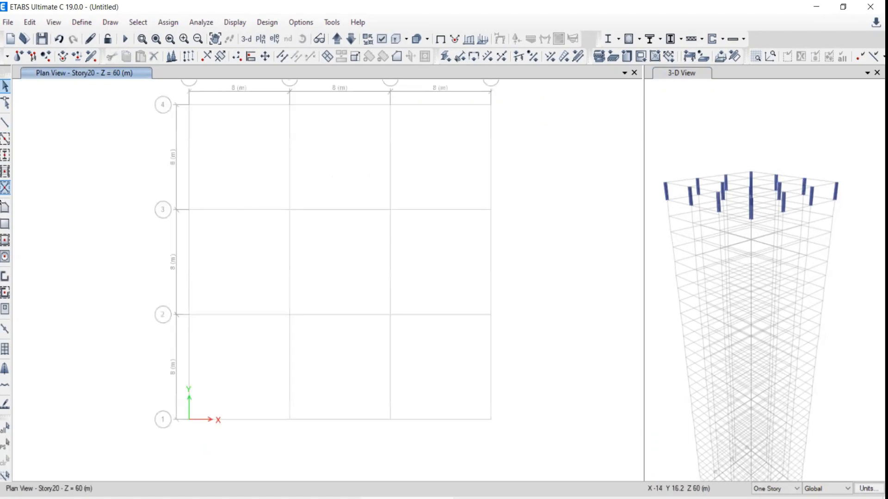
- Quick-draw ConcCol columns at all grid intersections of the Story20 plan with the One Story scope
{"action": "left_click", "coordinate": [6, 155]}
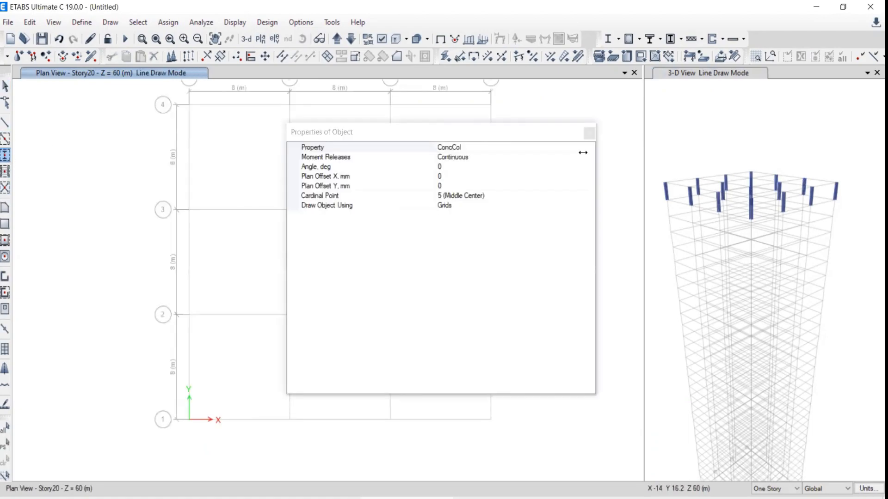
{"action": "left_click", "coordinate": [589, 133]}
{"action": "scroll", "coordinate": [393, 152], "scroll_direction": "down", "scroll_amount": 3}
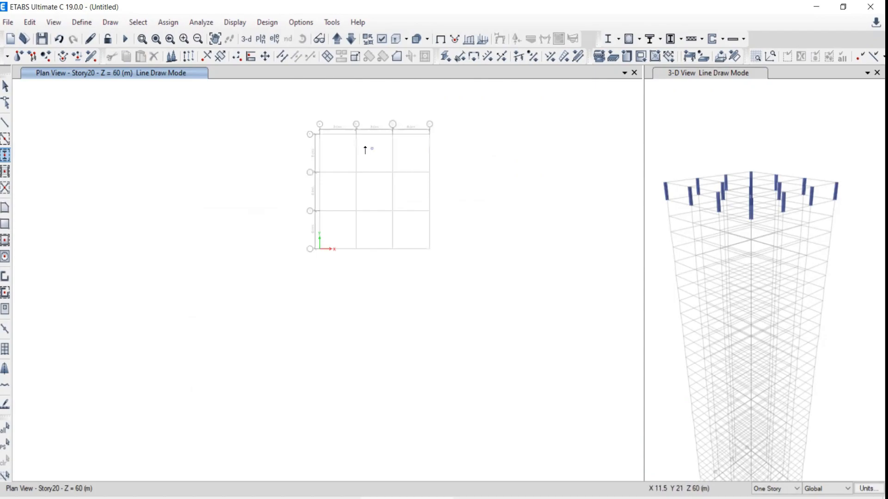
{"action": "scroll", "coordinate": [370, 144], "scroll_direction": "up", "scroll_amount": 3}
{"action": "left_click_drag", "start_coordinate": [139, 97], "coordinate": [586, 438]}
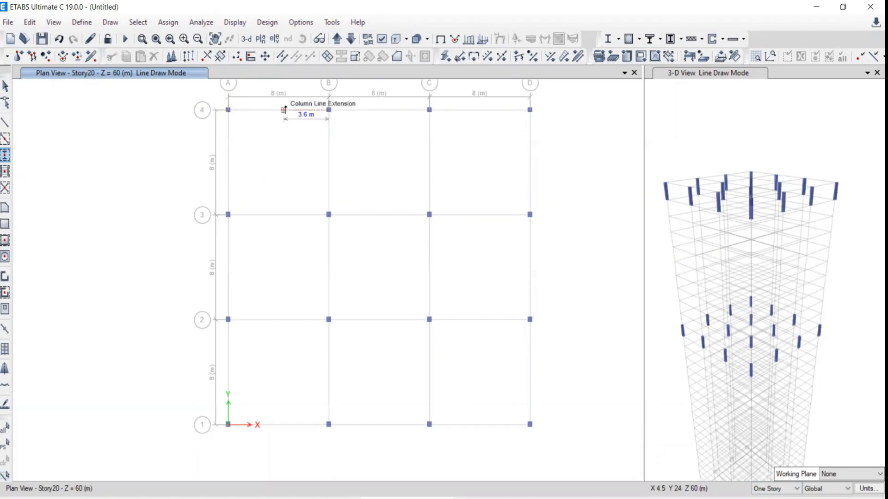
- Switch the plan view to Story1 and place columns at all its grid intersections
{"action": "left_click", "coordinate": [260, 38]}
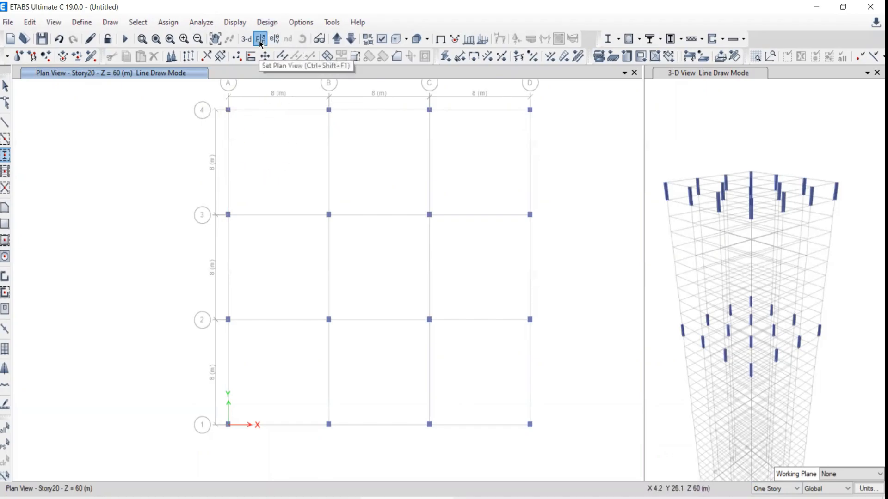
{"action": "left_click_drag", "start_coordinate": [515, 254], "coordinate": [510, 350]}
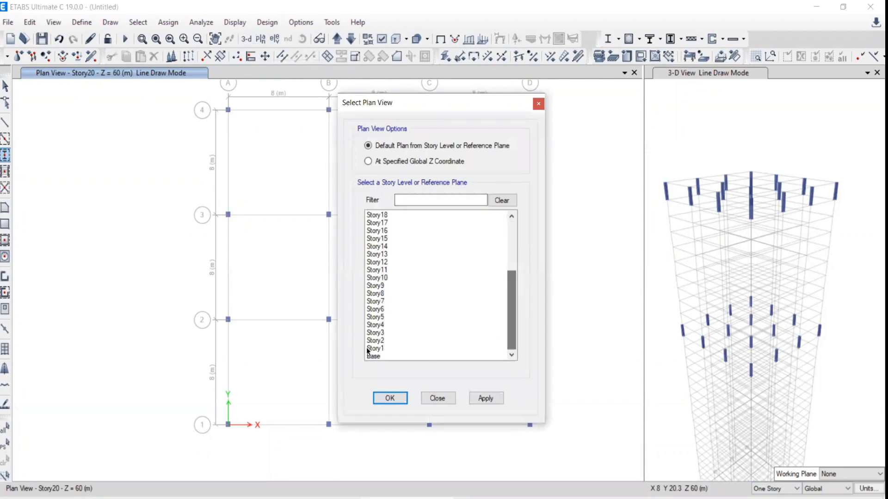
{"action": "left_click", "coordinate": [375, 349]}
{"action": "left_click", "coordinate": [486, 398]}
{"action": "left_click", "coordinate": [442, 399]}
{"action": "scroll", "coordinate": [464, 363], "scroll_direction": "down", "scroll_amount": 3}
{"action": "left_click_drag", "start_coordinate": [320, 229], "coordinate": [535, 430]}
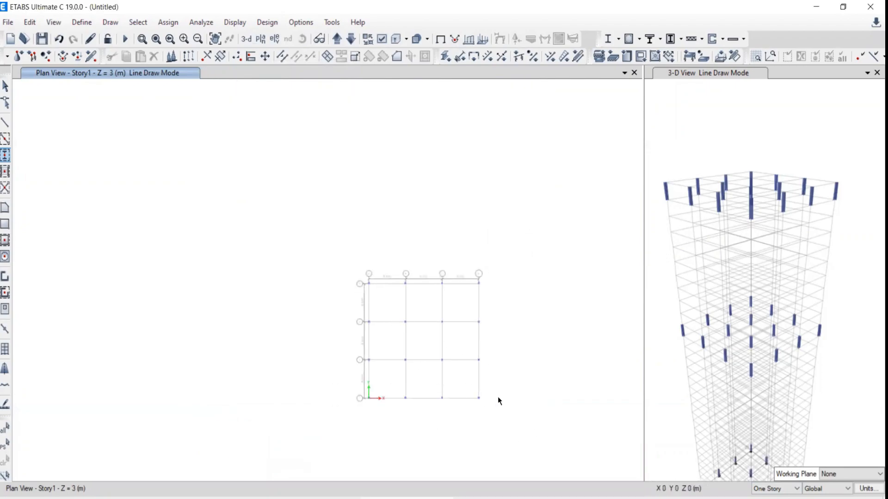
- Place columns at all grid intersections story by story from Story2 up to Story5, and leave the drawing command
{"action": "left_click", "coordinate": [337, 39]}
{"action": "left_click_drag", "start_coordinate": [329, 226], "coordinate": [531, 446]}
{"action": "left_click", "coordinate": [337, 39]}
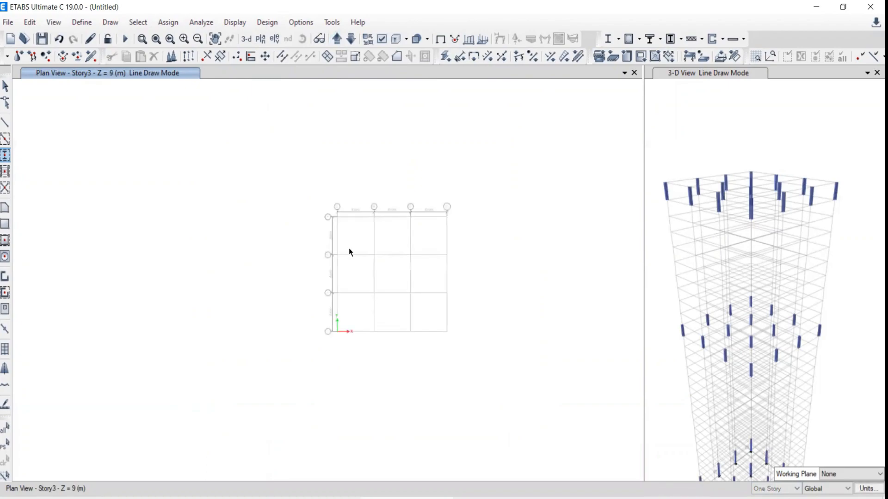
{"action": "left_click_drag", "start_coordinate": [299, 186], "coordinate": [557, 376]}
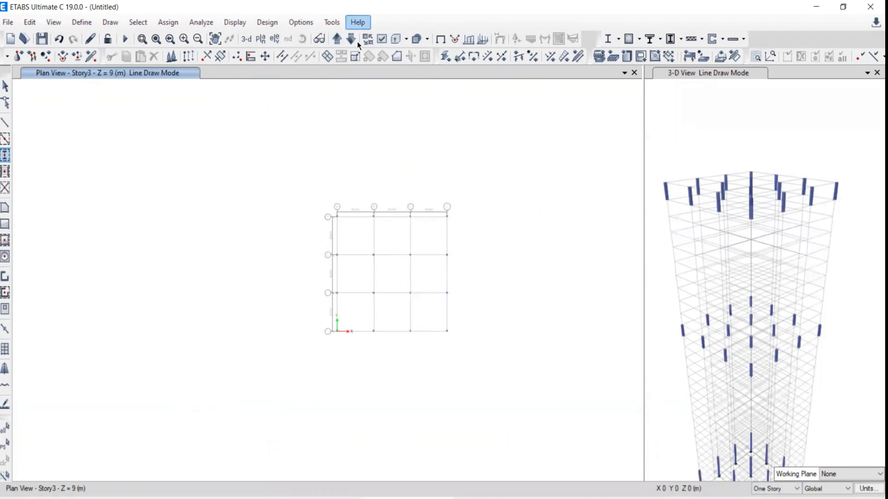
{"action": "left_click", "coordinate": [337, 40]}
{"action": "left_click_drag", "start_coordinate": [278, 179], "coordinate": [544, 377]}
{"action": "left_click", "coordinate": [337, 40]}
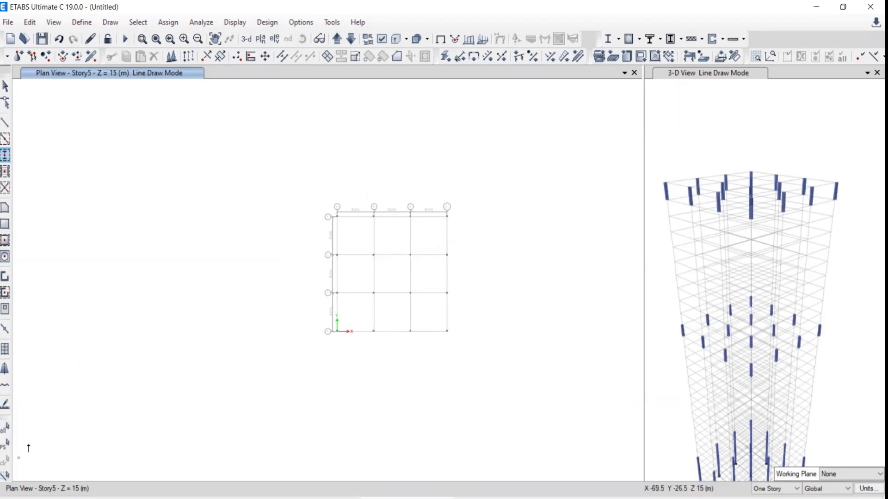
{"action": "left_click", "coordinate": [5, 86]}
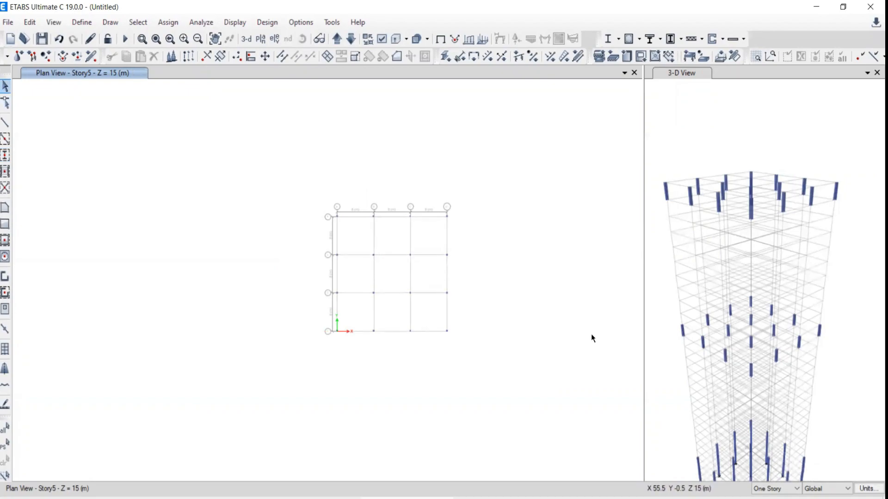
- Set the story scope to All Stories, check the Story5 columns up close and move the plan view up to Story6
{"action": "left_click", "coordinate": [776, 489]}
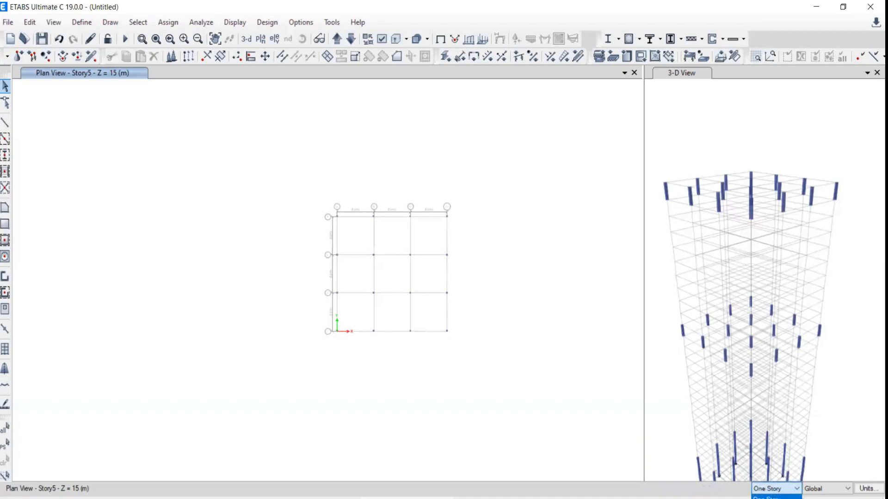
{"action": "left_click", "coordinate": [769, 498]}
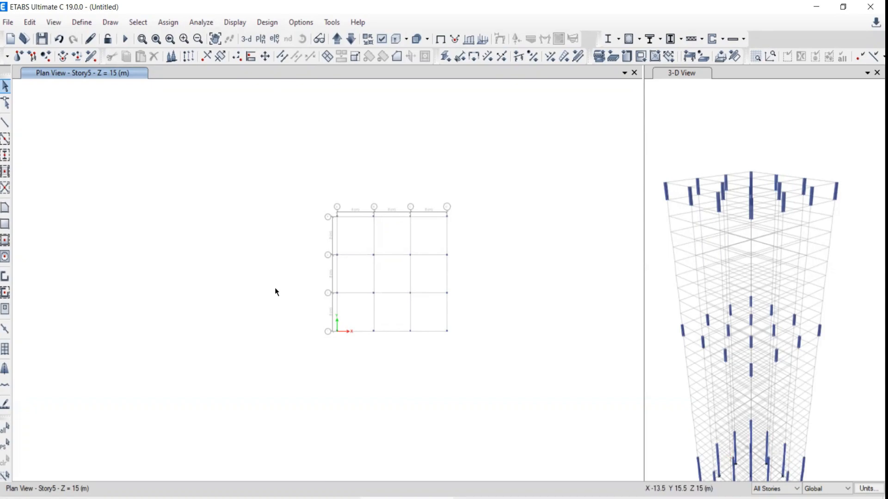
{"action": "scroll", "coordinate": [389, 303], "scroll_direction": "up", "scroll_amount": 4}
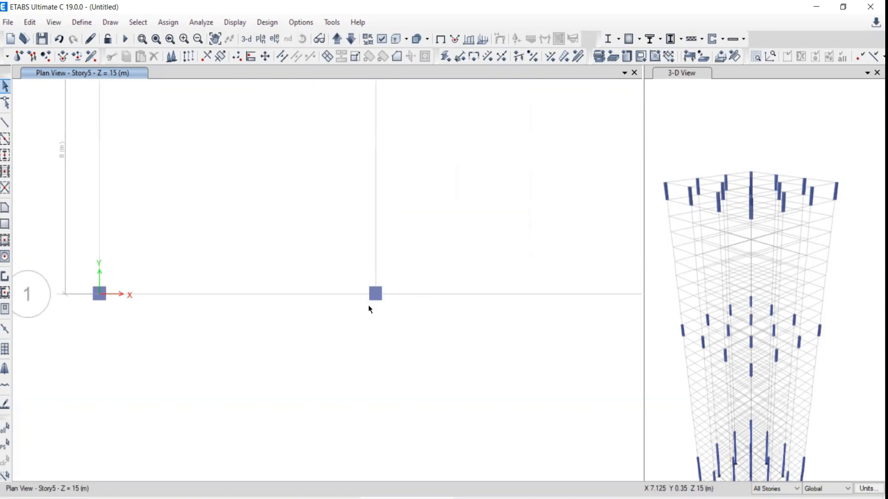
{"action": "left_click", "coordinate": [337, 38]}
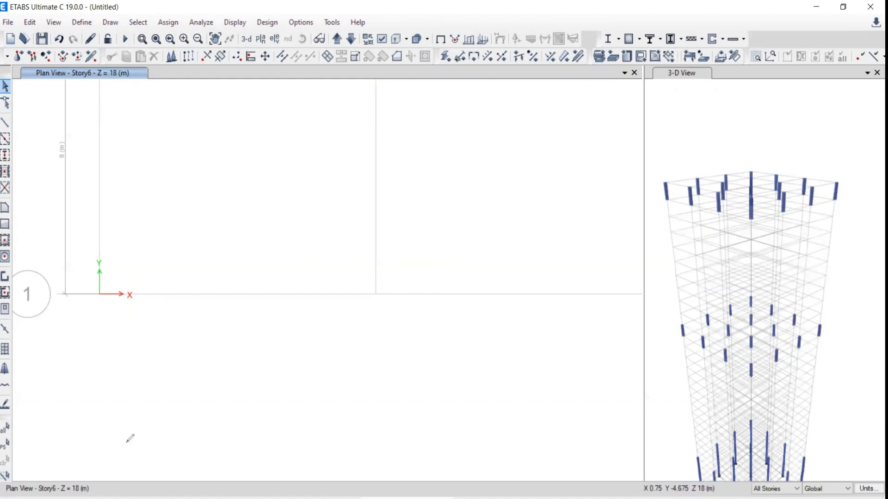
{"action": "mouse_move", "coordinate": [366, 263]}
{"action": "left_mouse_down"}
{"action": "mouse_move", "coordinate": [365, 315]}
{"action": "mouse_move", "coordinate": [387, 292]}
{"action": "mouse_move", "coordinate": [387, 262]}
{"action": "mouse_move", "coordinate": [348, 252]}
{"action": "left_mouse_up"}
{"action": "mouse_move", "coordinate": [344, 305]}
{"action": "left_mouse_down"}
{"action": "mouse_move", "coordinate": [413, 307]}
{"action": "mouse_move", "coordinate": [400, 258]}
{"action": "left_mouse_up"}
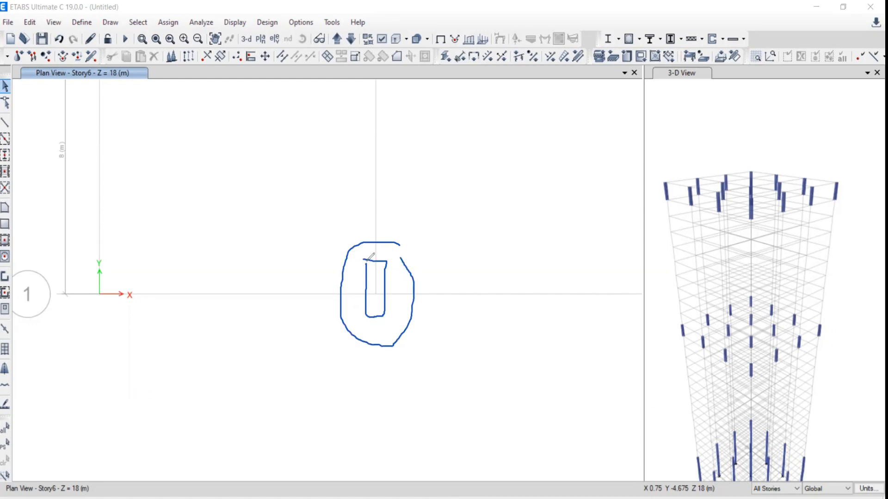
{"action": "left_click_drag", "start_coordinate": [365, 261], "coordinate": [364, 293]}
{"action": "mouse_move", "coordinate": [428, 296]}
{"action": "left_mouse_down"}
{"action": "mouse_move", "coordinate": [432, 287]}
{"action": "mouse_move", "coordinate": [431, 315]}
{"action": "left_mouse_up"}
{"action": "left_click_drag", "start_coordinate": [418, 311], "coordinate": [454, 316]}
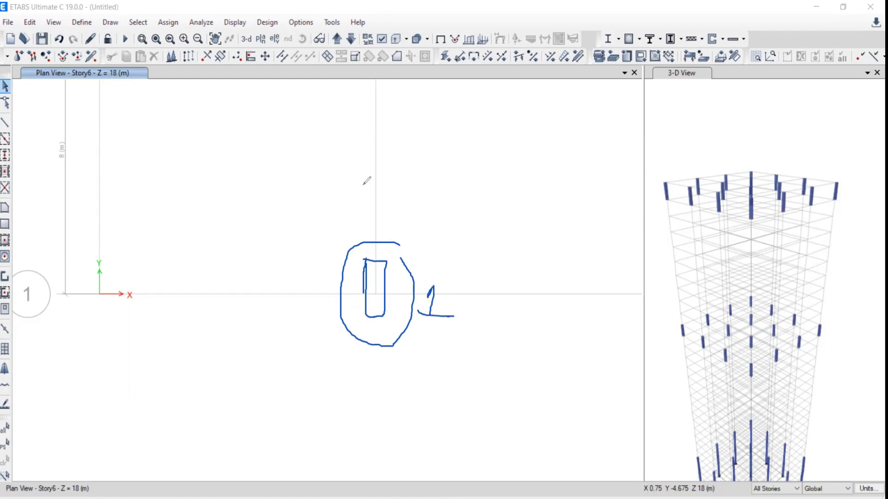
{"action": "mouse_move", "coordinate": [329, 287]}
{"action": "left_mouse_down"}
{"action": "mouse_move", "coordinate": [408, 289]}
{"action": "mouse_move", "coordinate": [406, 309]}
{"action": "mouse_move", "coordinate": [339, 313]}
{"action": "mouse_move", "coordinate": [329, 288]}
{"action": "mouse_move", "coordinate": [414, 242]}
{"action": "left_mouse_up"}
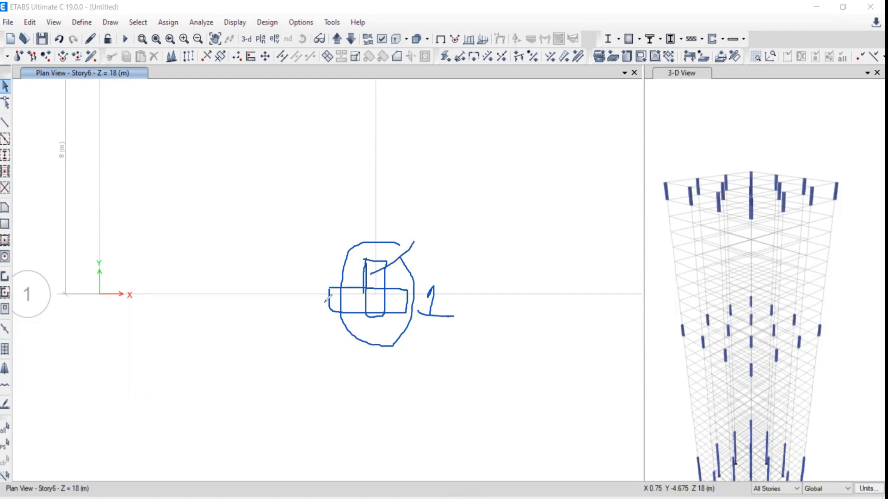
{"action": "left_click_drag", "start_coordinate": [324, 303], "coordinate": [356, 264]}
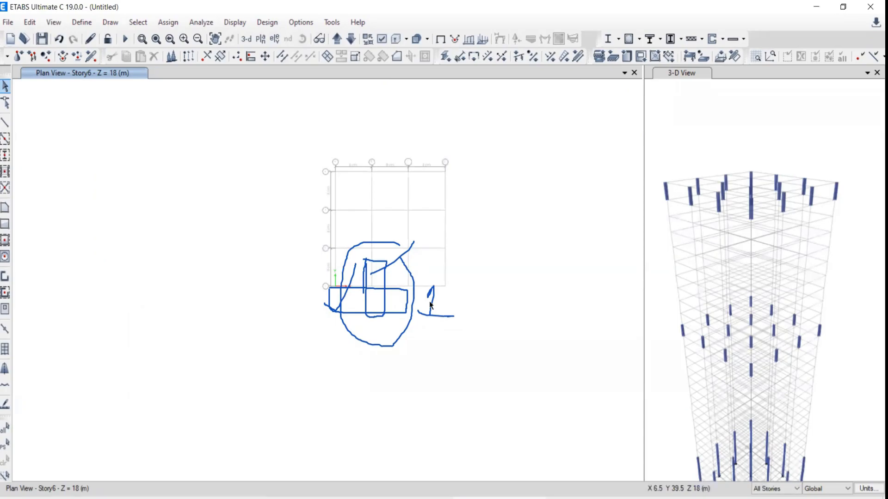
{"action": "key", "text": "Escape"}
- Quick-draw ConcCol columns at all grid intersections of the Story6 plan with the All Stories scope
{"action": "middle_click_drag", "start_coordinate": [410, 224], "coordinate": [410, 257]}
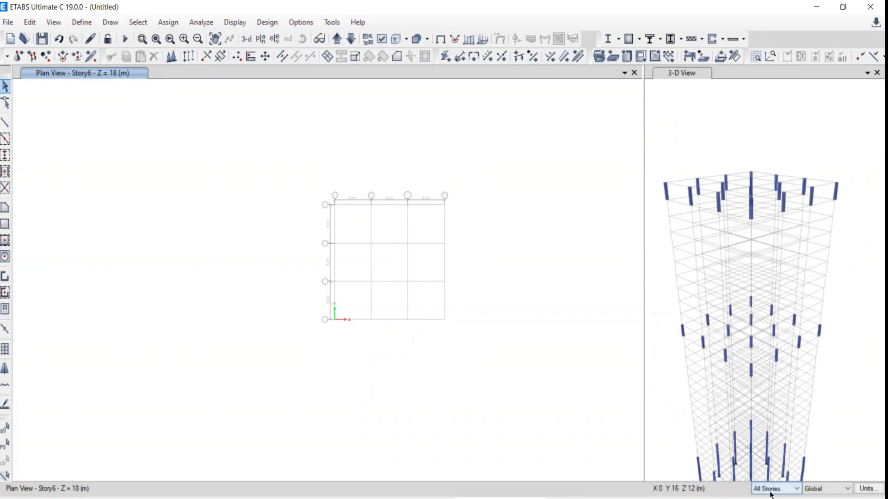
{"action": "left_click", "coordinate": [5, 155]}
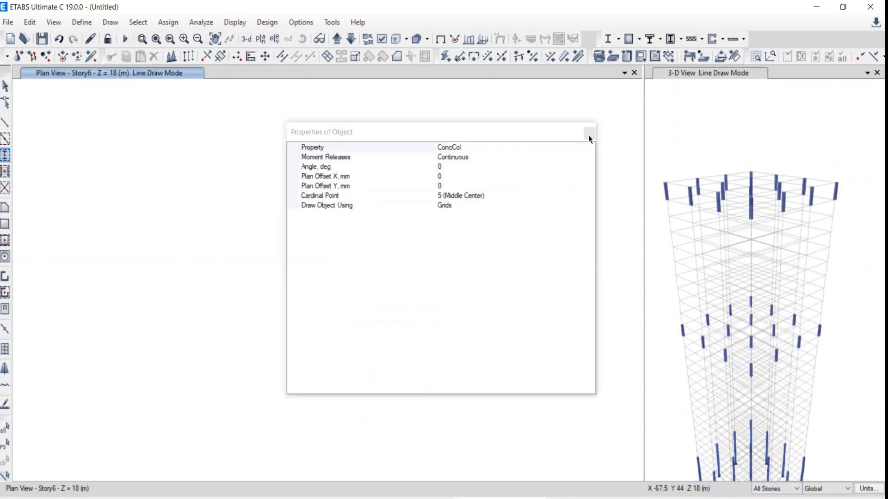
{"action": "left_click", "coordinate": [588, 134]}
{"action": "mouse_move", "coordinate": [271, 160]}
{"action": "left_mouse_down"}
{"action": "mouse_move", "coordinate": [456, 293]}
{"action": "mouse_move", "coordinate": [548, 341]}
{"action": "left_mouse_up"}
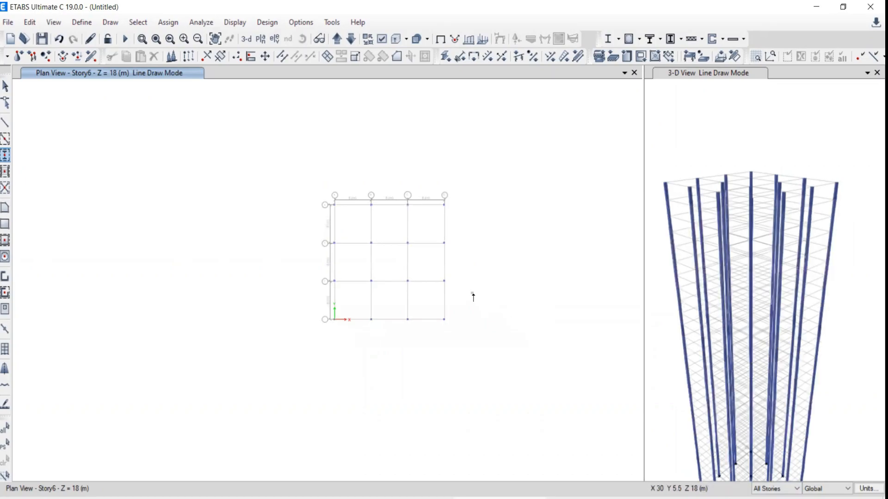
- Examine the columns over the tower's full height in the 3D view and at the grid intersections of the Story6 plan
{"action": "scroll", "coordinate": [740, 338], "scroll_direction": "down", "scroll_amount": 3}
{"action": "scroll", "coordinate": [753, 352], "scroll_direction": "up", "scroll_amount": 5}
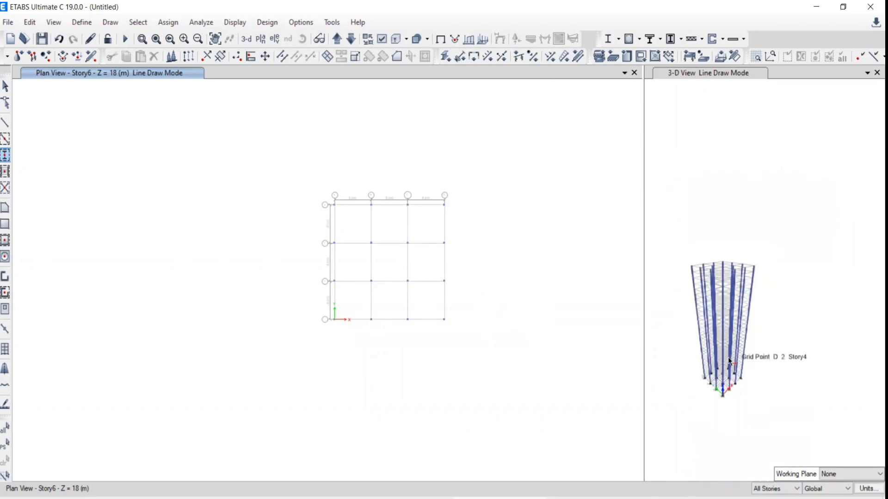
{"action": "scroll", "coordinate": [710, 348], "scroll_direction": "down", "scroll_amount": 4}
{"action": "scroll", "coordinate": [699, 320], "scroll_direction": "up", "scroll_amount": 2}
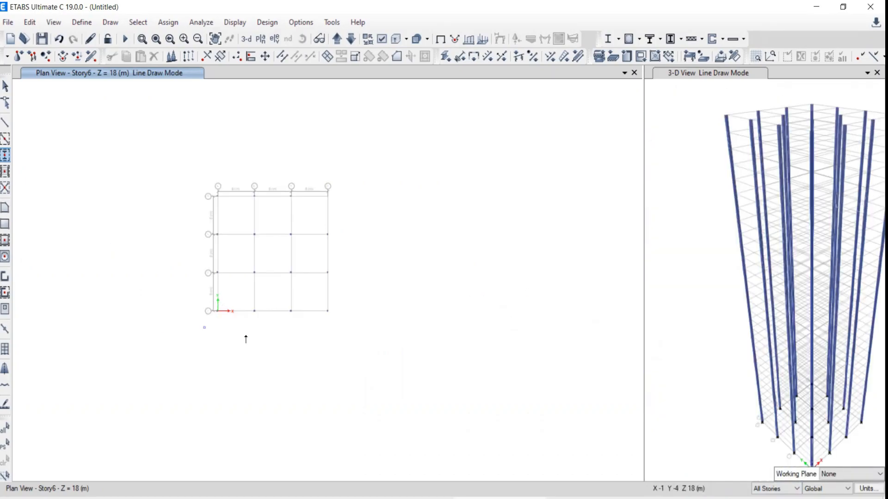
{"action": "scroll", "coordinate": [246, 337], "scroll_direction": "up", "scroll_amount": 5}
{"action": "middle_click_drag", "start_coordinate": [261, 312], "coordinate": [261, 324]}
{"action": "scroll", "coordinate": [278, 326], "scroll_direction": "down", "scroll_amount": 4}
{"action": "scroll", "coordinate": [273, 323], "scroll_direction": "up", "scroll_amount": 3}
{"action": "scroll", "coordinate": [278, 312], "scroll_direction": "down", "scroll_amount": 3}
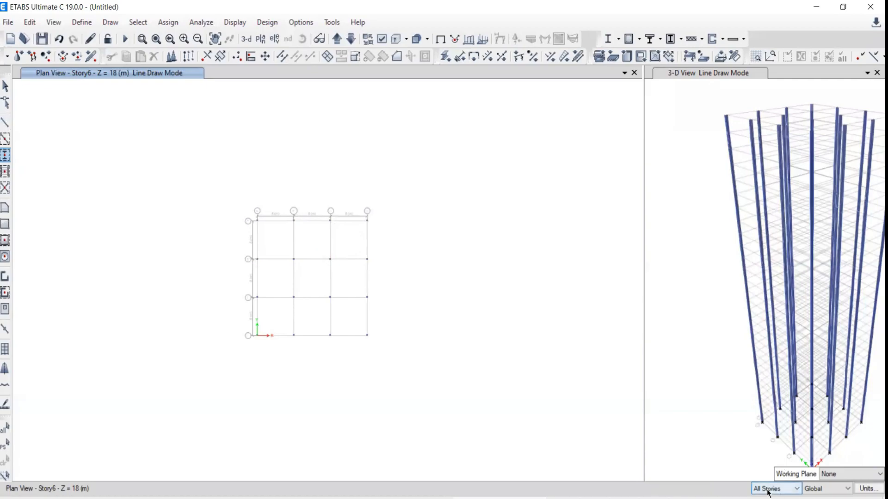
- Quick-draw ConcBm beams along all grid lines of the Story6 plan with the All Stories scope
{"action": "left_click", "coordinate": [4, 141]}
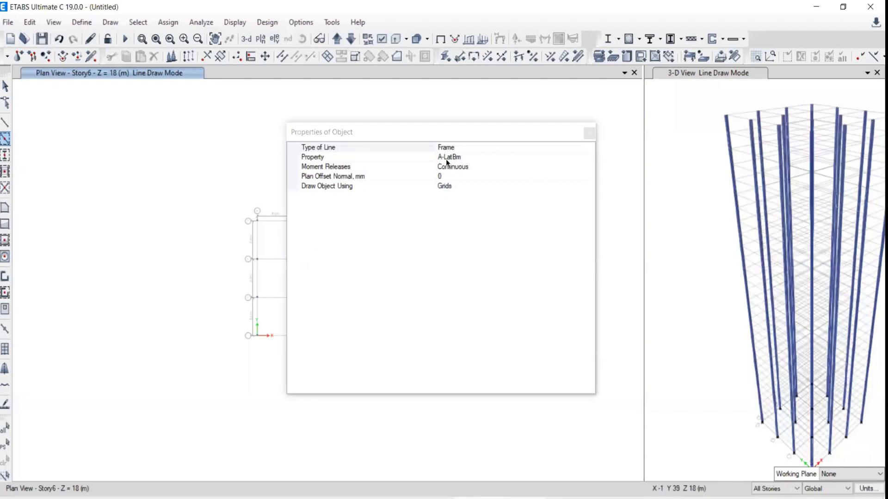
{"action": "left_click", "coordinate": [515, 158]}
{"action": "left_click", "coordinate": [589, 157]}
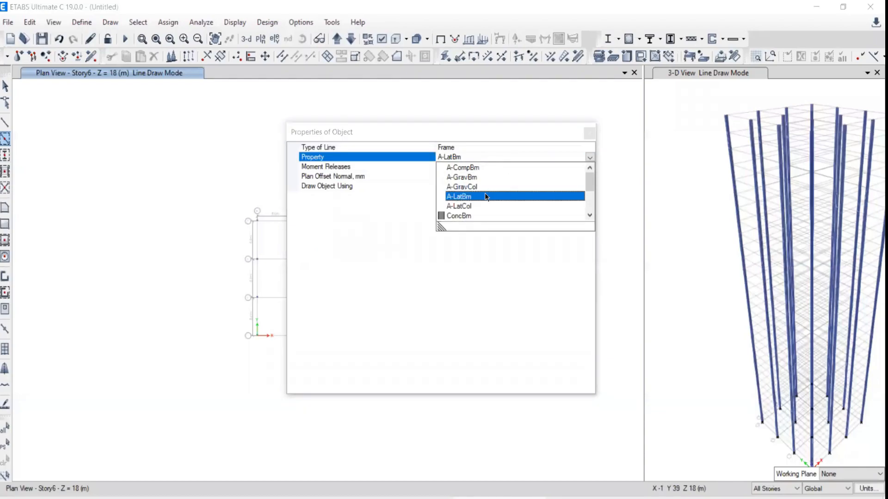
{"action": "left_click", "coordinate": [465, 215]}
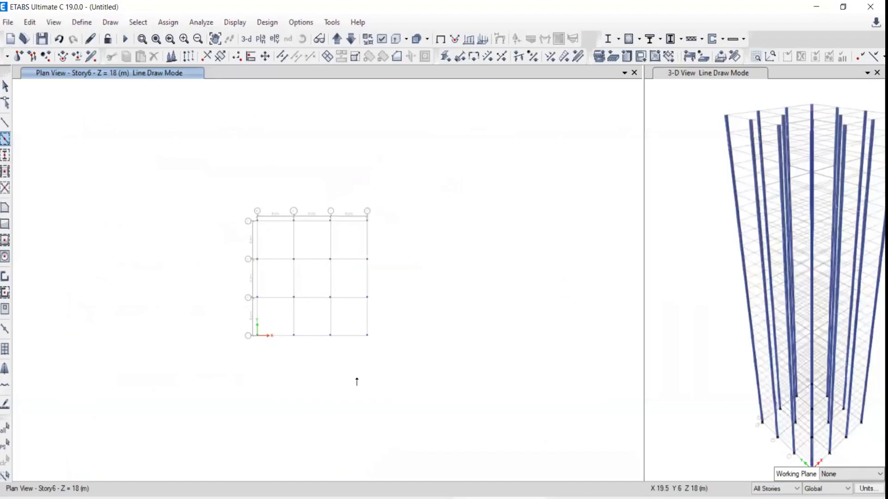
{"action": "scroll", "coordinate": [333, 348], "scroll_direction": "up", "scroll_amount": 4}
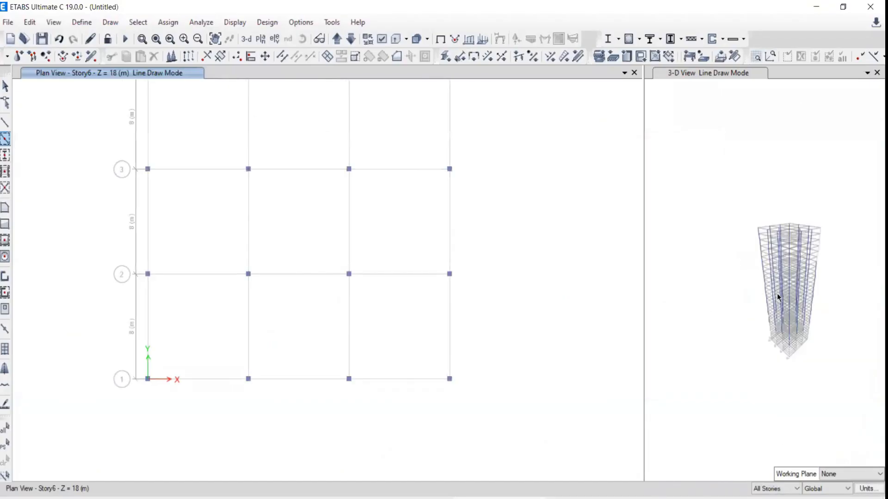
{"action": "scroll", "coordinate": [248, 207], "scroll_direction": "down", "scroll_amount": 3}
{"action": "left_click_drag", "start_coordinate": [153, 125], "coordinate": [394, 326]}
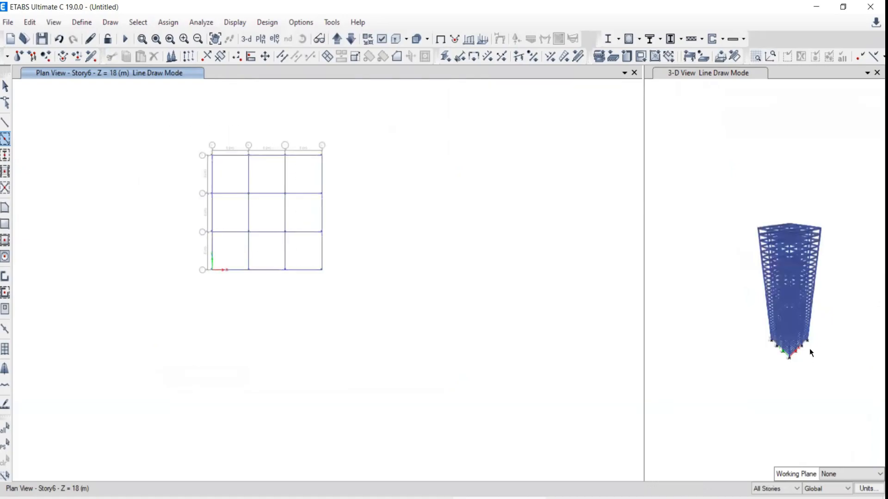
{"action": "scroll", "coordinate": [760, 322], "scroll_direction": "up", "scroll_amount": 5}
{"action": "middle_click_drag", "start_coordinate": [781, 378], "coordinate": [804, 454]}
- Quick-draw Slab1 floor slabs in all grid bays of the Story6 plan with the All Stories scope, and leave the drawing command
{"action": "left_click", "coordinate": [5, 225]}
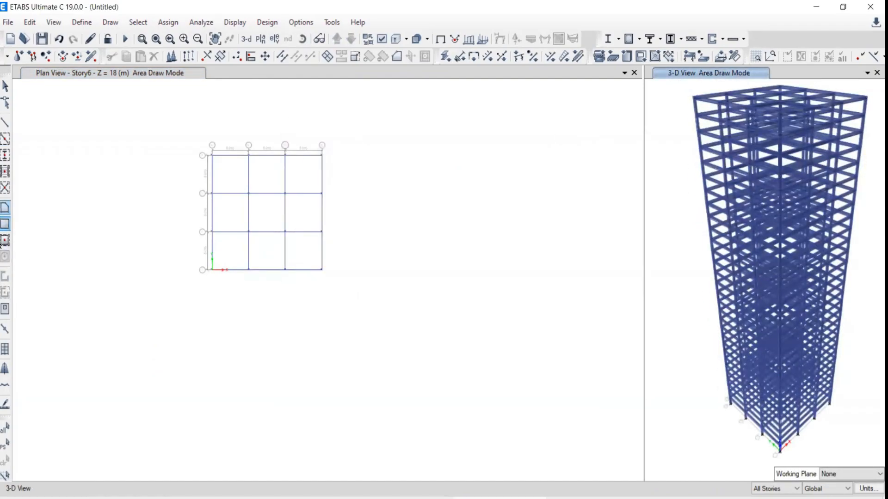
{"action": "left_click", "coordinate": [5, 240]}
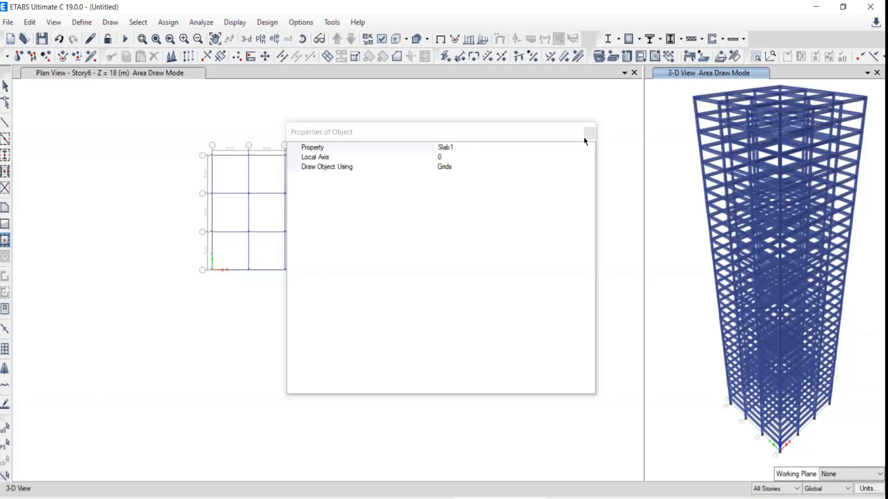
{"action": "left_click", "coordinate": [589, 134]}
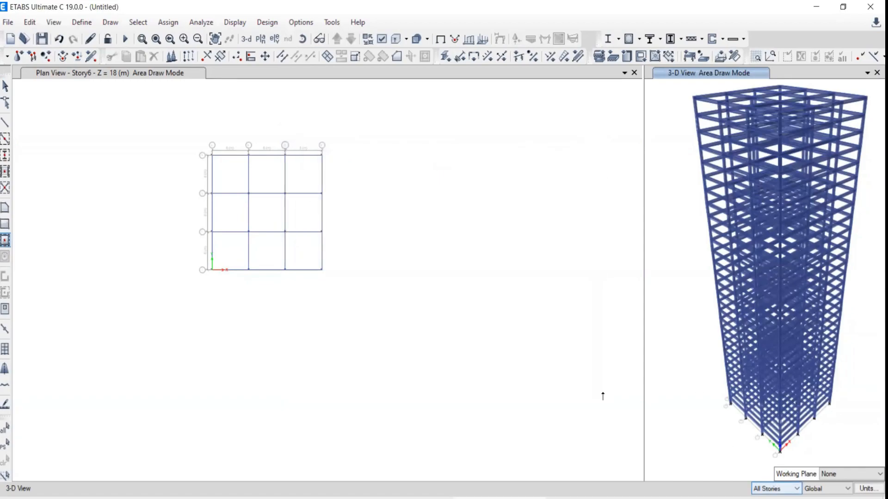
{"action": "left_click_drag", "start_coordinate": [159, 129], "coordinate": [413, 330]}
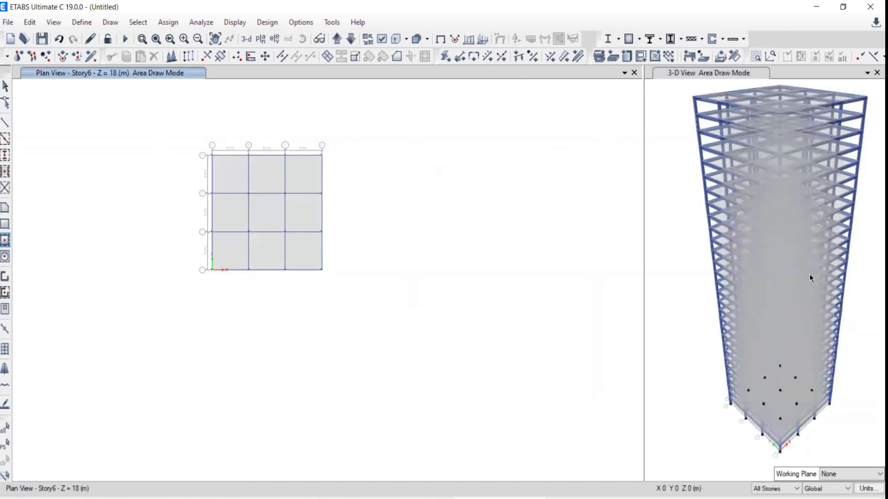
{"action": "left_click", "coordinate": [5, 87]}
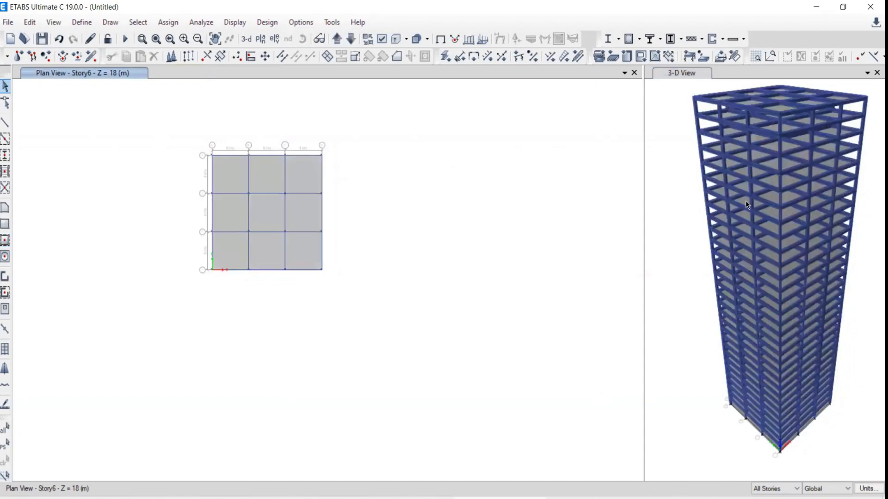
- Select the slab panel between grids A–B and 3–4 with the All Stories scope, and clear the selection
{"action": "left_click", "coordinate": [770, 489]}
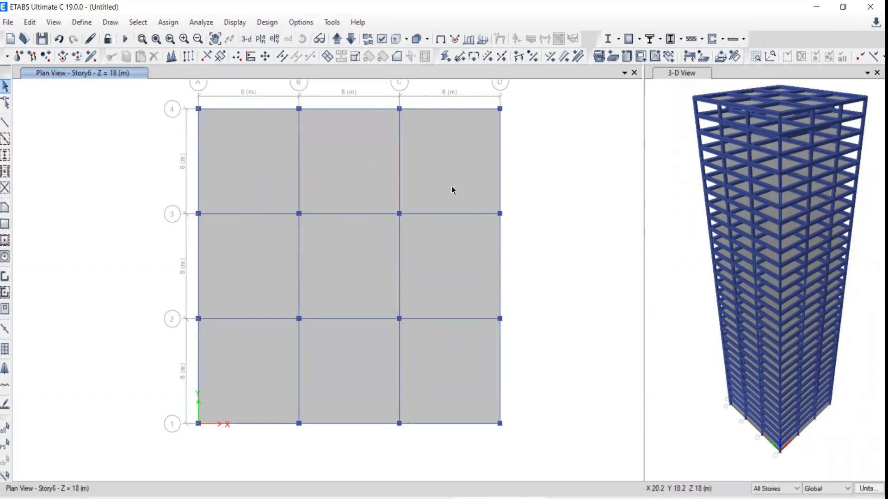
{"action": "left_click", "coordinate": [252, 160]}
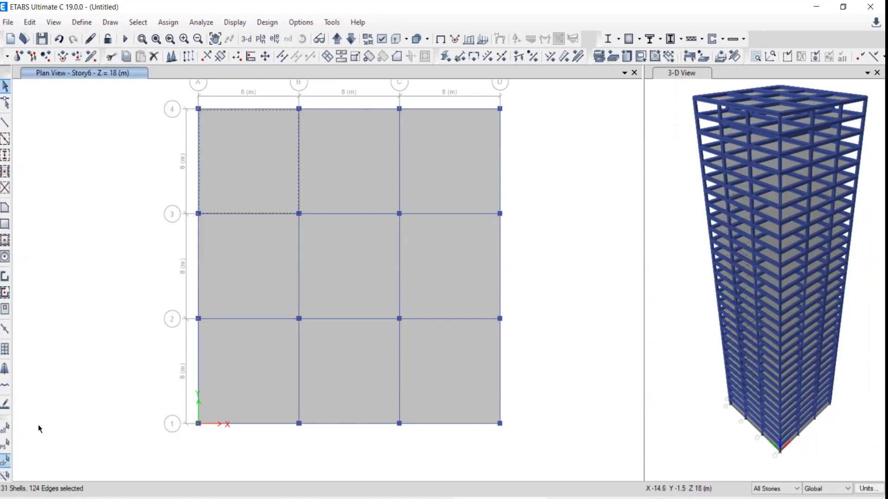
{"action": "left_click", "coordinate": [5, 461]}
- Set the story scope to One Story and select the Story6 slab panel between grids A–B and 3–4
{"action": "left_click", "coordinate": [782, 489]}
{"action": "left_click", "coordinate": [775, 497]}
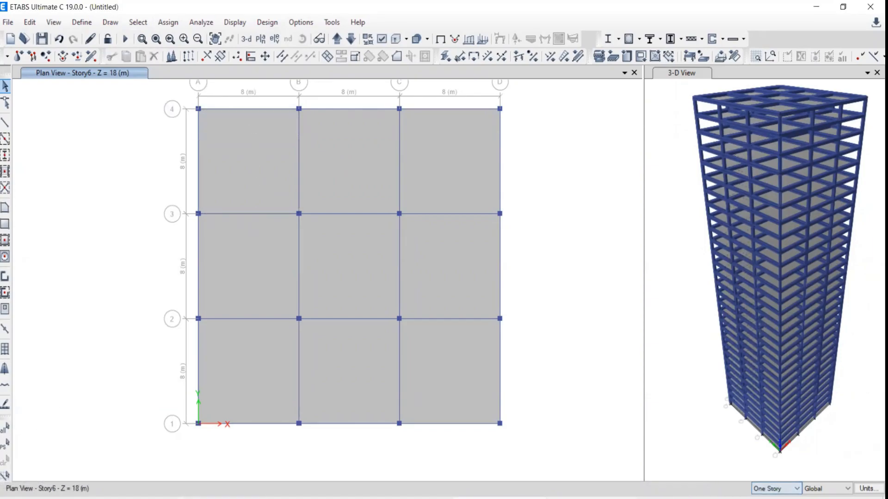
{"action": "left_click", "coordinate": [244, 180]}
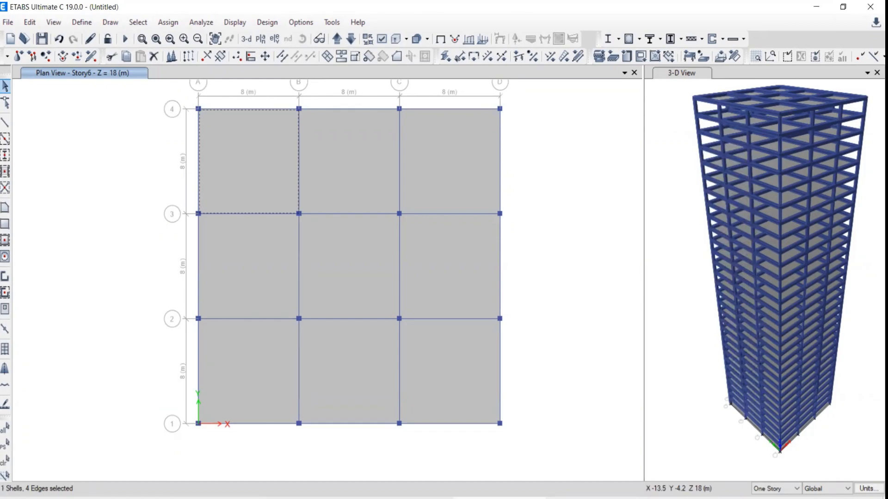
- With the All Stories scope, select the A–B/3–4 slab panel, the grid C beam between grids 2 and 3, and the column at B-2
{"action": "left_click", "coordinate": [775, 489]}
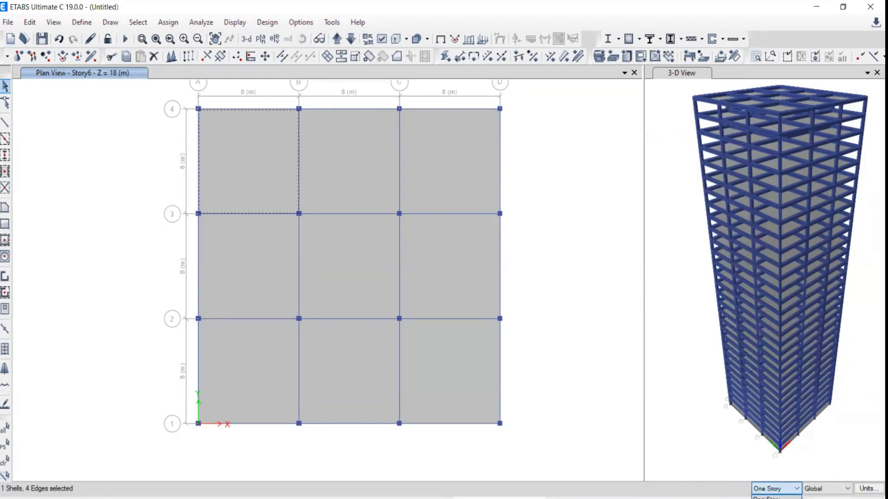
{"action": "left_click", "coordinate": [773, 498]}
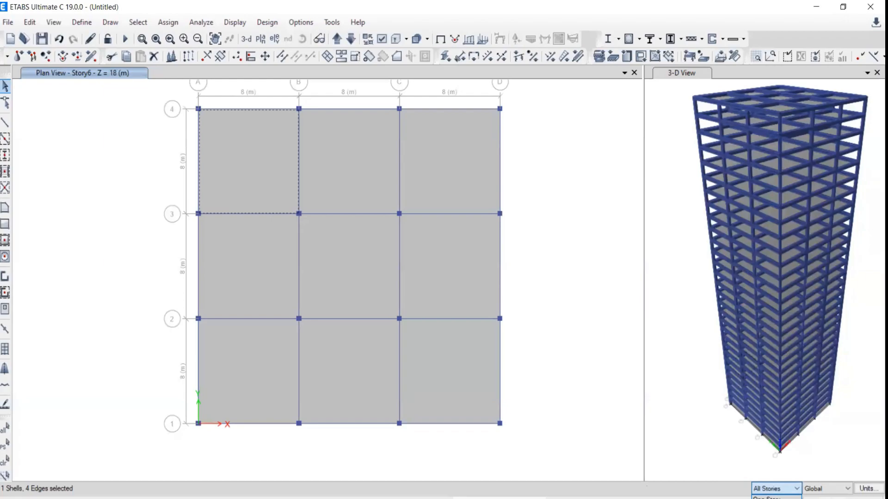
{"action": "left_click", "coordinate": [248, 163]}
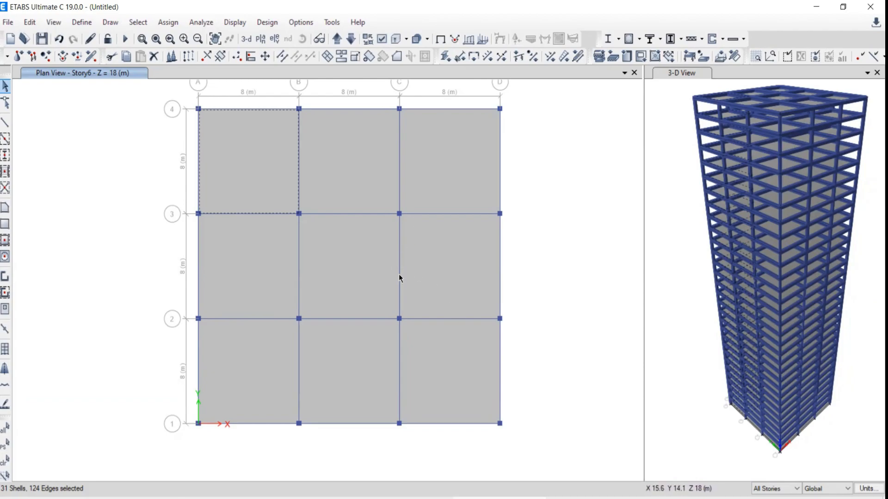
{"action": "left_click", "coordinate": [399, 259]}
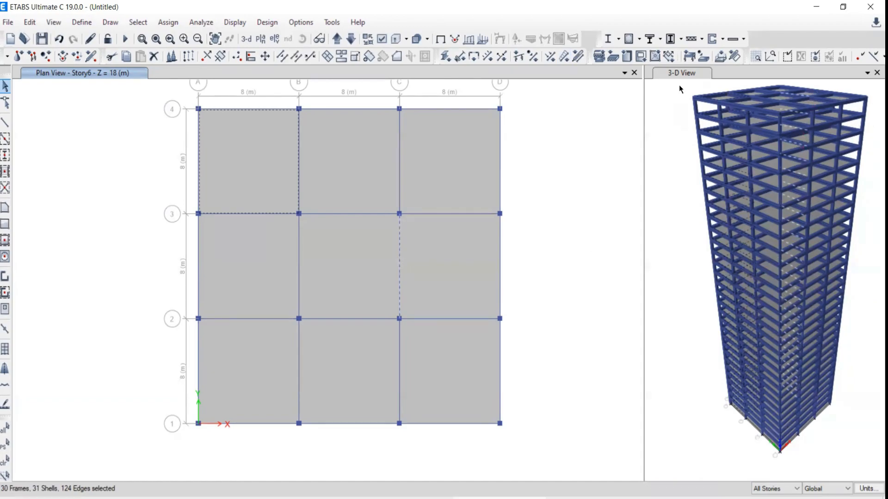
{"action": "mouse_move", "coordinate": [815, 85]}
{"action": "left_mouse_down"}
{"action": "mouse_move", "coordinate": [811, 416]}
{"action": "mouse_move", "coordinate": [809, 86]}
{"action": "left_mouse_up"}
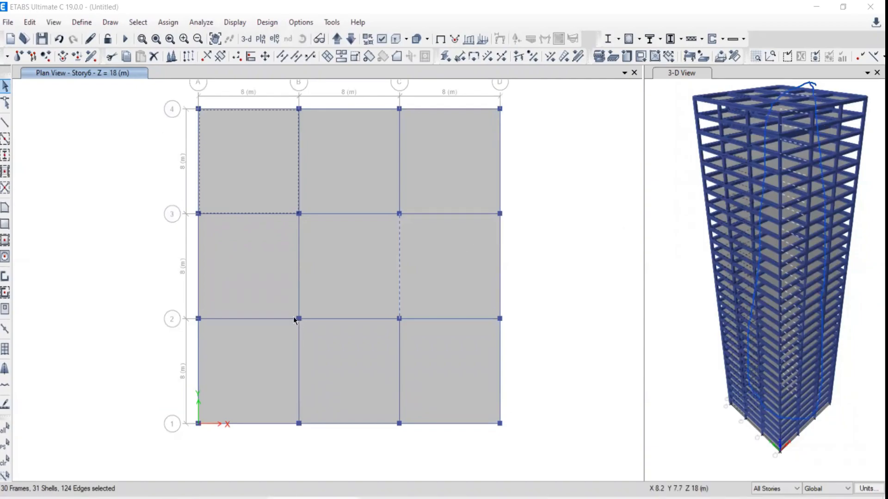
{"action": "left_click_drag", "start_coordinate": [287, 299], "coordinate": [338, 341]}
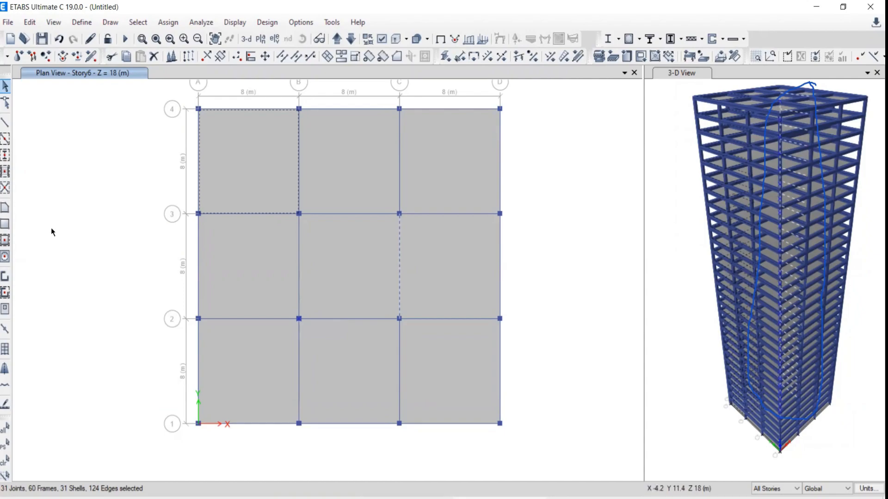
- Show only the selected slabs, beams and column in the 3D view and examine them over the tower's full height
{"action": "right_click", "coordinate": [669, 216]}
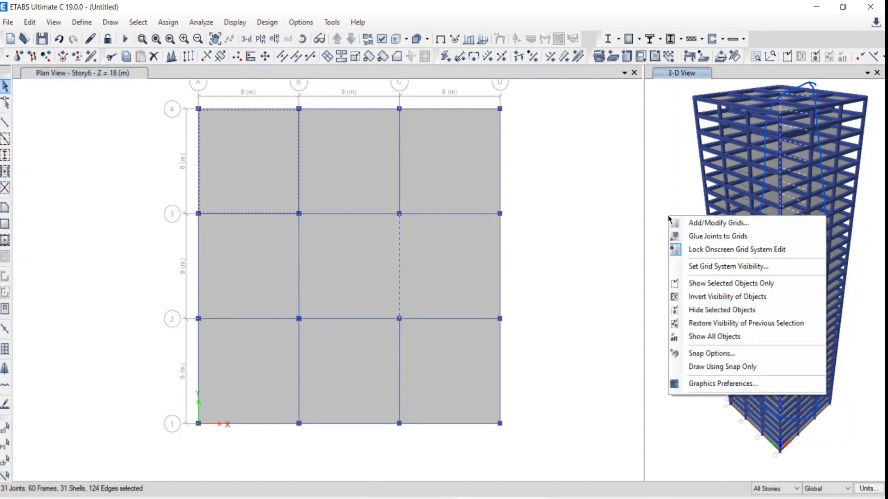
{"action": "left_click", "coordinate": [707, 283]}
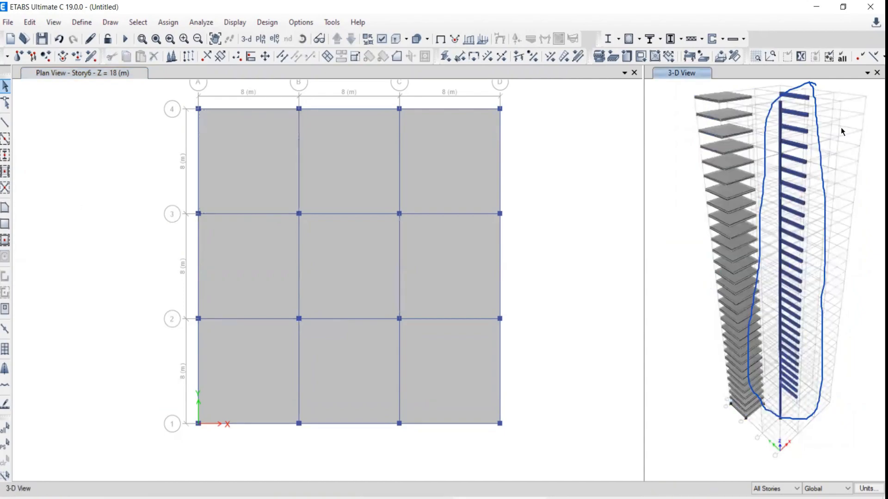
{"action": "scroll", "coordinate": [782, 104], "scroll_direction": "up", "scroll_amount": 3}
{"action": "scroll", "coordinate": [774, 101], "scroll_direction": "down", "scroll_amount": 3}
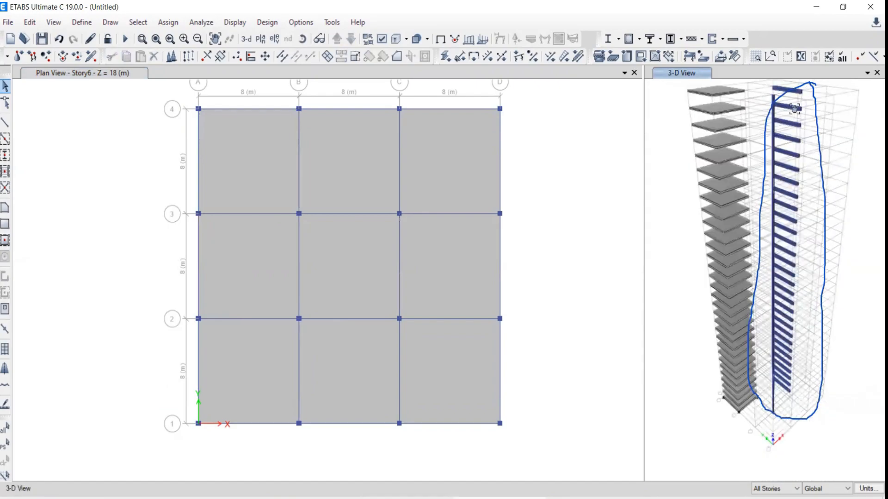
{"action": "middle_click_drag", "start_coordinate": [795, 109], "coordinate": [791, 132]}
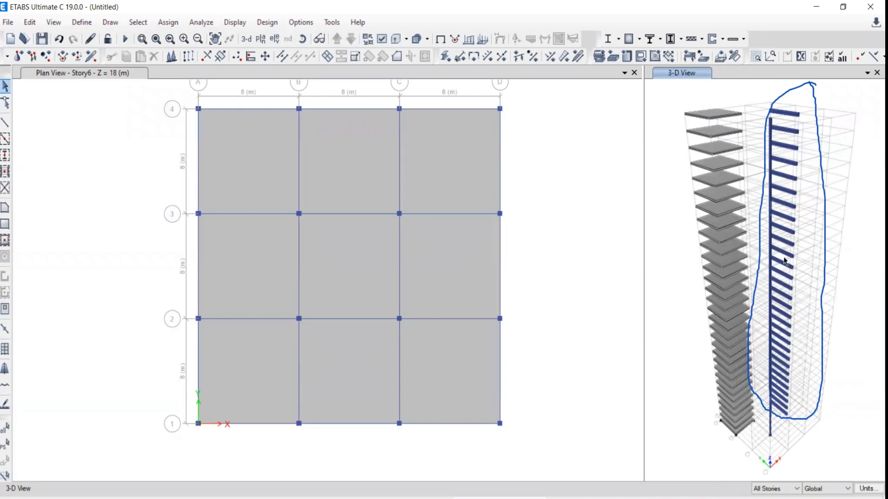
{"action": "left_click", "coordinate": [765, 489]}
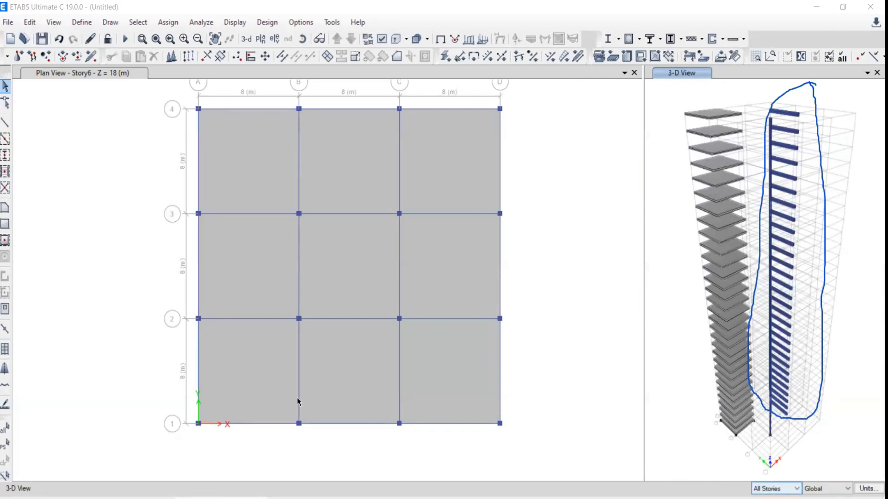
{"action": "left_click", "coordinate": [1, 458]}
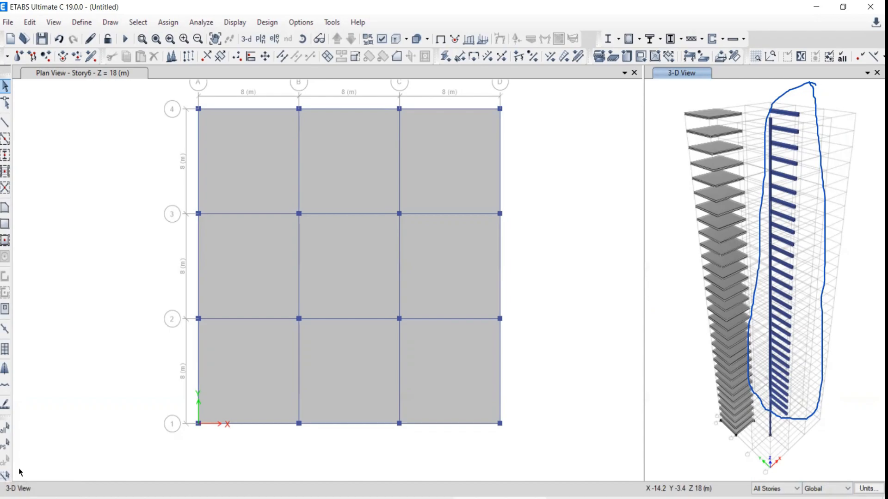
{"action": "left_click", "coordinate": [777, 489]}
{"action": "left_click", "coordinate": [768, 498]}
{"action": "left_click", "coordinate": [775, 492]}
{"action": "left_click", "coordinate": [773, 498]}
{"action": "left_click", "coordinate": [766, 487]}
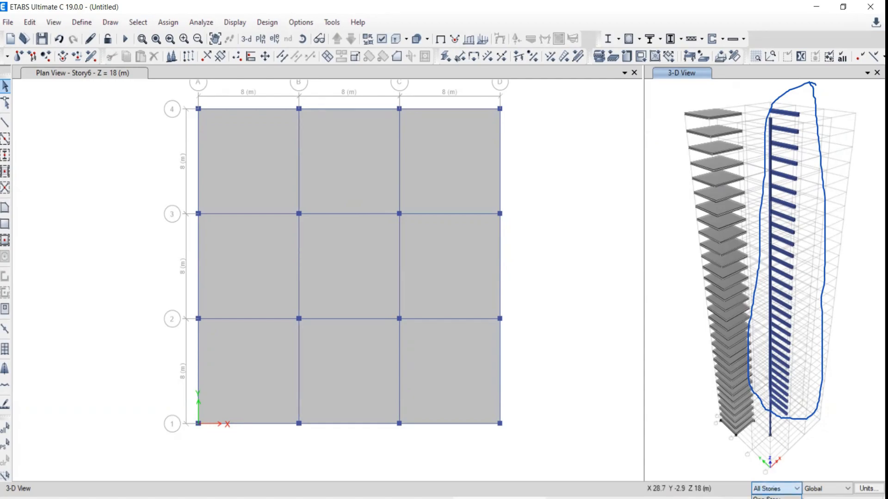
{"action": "left_click", "coordinate": [20, 96]}
{"action": "middle_click_drag", "start_coordinate": [556, 284], "coordinate": [364, 279]}
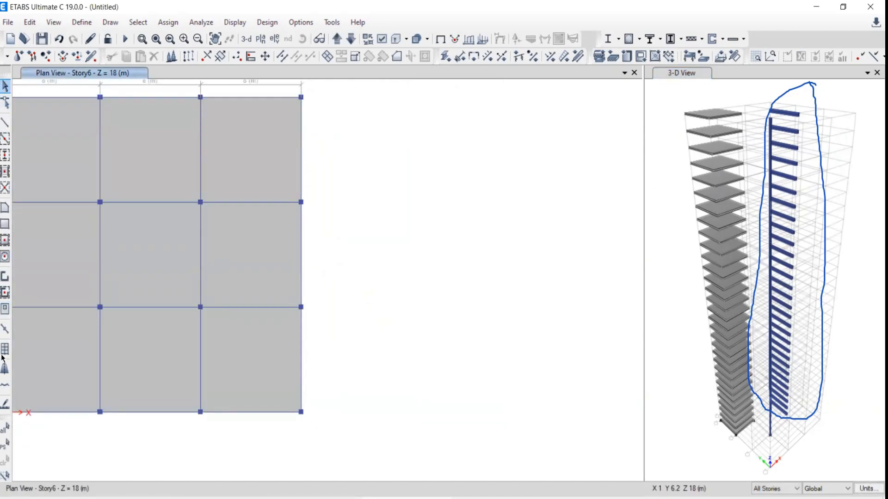
{"action": "left_click_drag", "start_coordinate": [387, 322], "coordinate": [388, 377]}
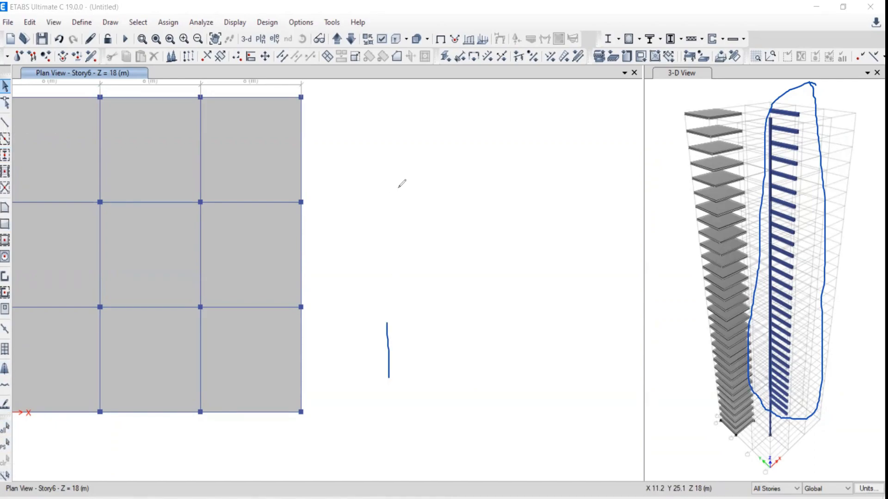
{"action": "left_click_drag", "start_coordinate": [377, 142], "coordinate": [405, 172]}
{"action": "mouse_move", "coordinate": [422, 135]}
{"action": "left_mouse_down"}
{"action": "mouse_move", "coordinate": [416, 155]}
{"action": "mouse_move", "coordinate": [423, 139]}
{"action": "left_mouse_up"}
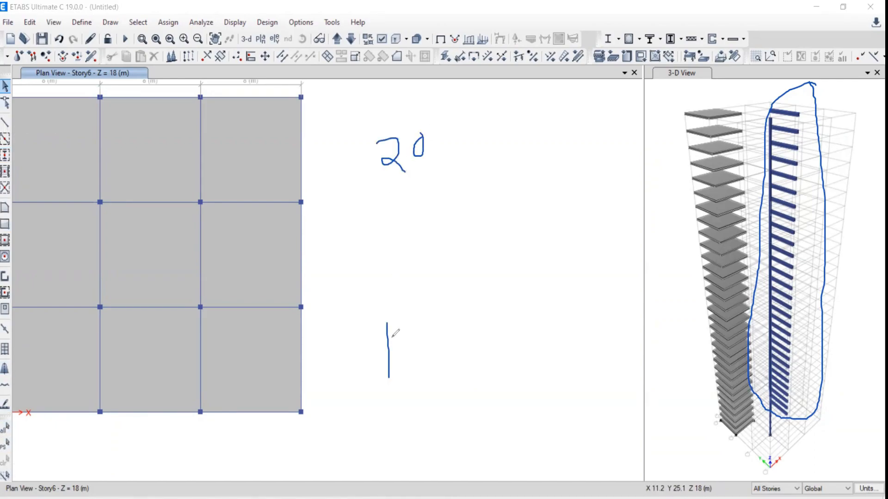
{"action": "left_click", "coordinate": [385, 271]}
{"action": "mouse_move", "coordinate": [386, 270]}
{"action": "left_mouse_down"}
{"action": "mouse_move", "coordinate": [403, 279]}
{"action": "mouse_move", "coordinate": [385, 290]}
{"action": "left_mouse_up"}
{"action": "left_click_drag", "start_coordinate": [395, 228], "coordinate": [390, 242]}
{"action": "mouse_move", "coordinate": [382, 190]}
{"action": "left_mouse_down"}
{"action": "mouse_move", "coordinate": [397, 189]}
{"action": "mouse_move", "coordinate": [391, 208]}
{"action": "mouse_move", "coordinate": [379, 208]}
{"action": "left_mouse_up"}
{"action": "mouse_move", "coordinate": [383, 190]}
{"action": "left_mouse_down"}
{"action": "mouse_move", "coordinate": [400, 186]}
{"action": "mouse_move", "coordinate": [374, 212]}
{"action": "left_mouse_up"}
{"action": "mouse_move", "coordinate": [379, 177]}
{"action": "left_mouse_down"}
{"action": "mouse_move", "coordinate": [401, 178]}
{"action": "mouse_move", "coordinate": [359, 291]}
{"action": "mouse_move", "coordinate": [434, 294]}
{"action": "mouse_move", "coordinate": [435, 175]}
{"action": "left_mouse_up"}
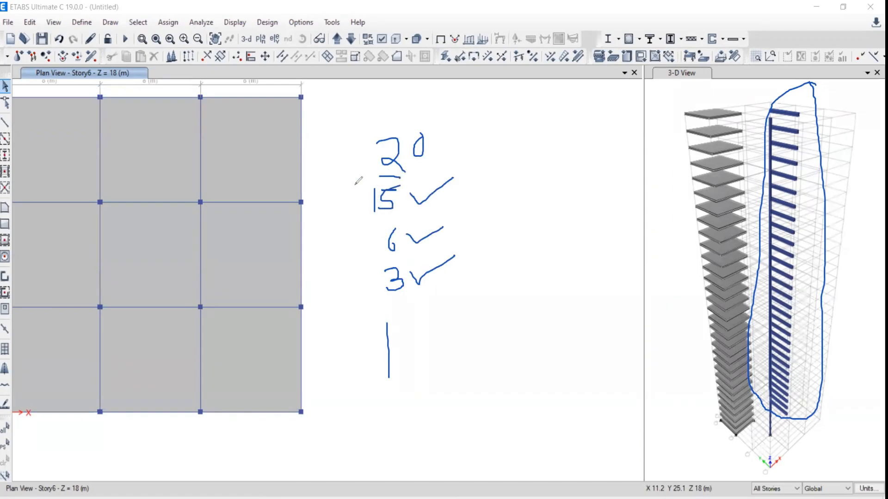
{"action": "mouse_move", "coordinate": [485, 335]}
{"action": "left_mouse_down"}
{"action": "mouse_move", "coordinate": [600, 336]}
{"action": "mouse_move", "coordinate": [607, 283]}
{"action": "mouse_move", "coordinate": [508, 281]}
{"action": "mouse_move", "coordinate": [492, 334]}
{"action": "left_mouse_up"}
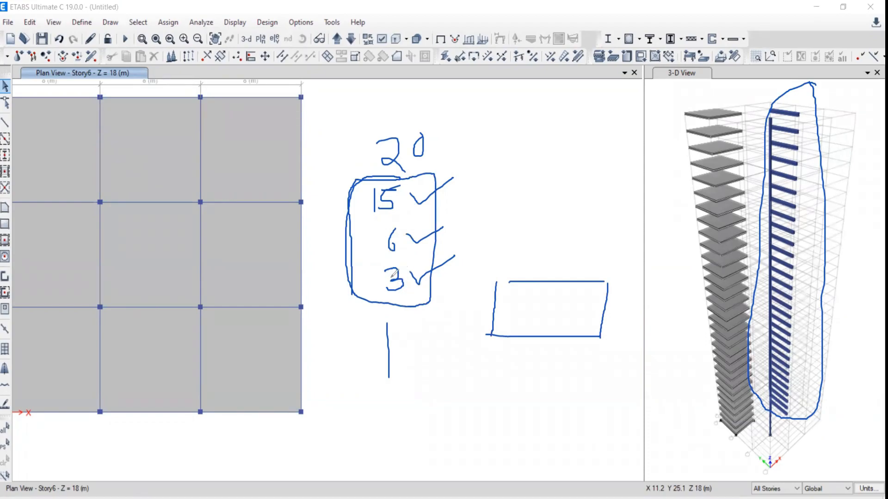
{"action": "left_click_drag", "start_coordinate": [398, 276], "coordinate": [422, 268]}
{"action": "left_click_drag", "start_coordinate": [389, 241], "coordinate": [434, 230]}
{"action": "left_click_drag", "start_coordinate": [397, 194], "coordinate": [433, 185]}
{"action": "left_click_drag", "start_coordinate": [369, 276], "coordinate": [379, 290]}
{"action": "left_click_drag", "start_coordinate": [445, 247], "coordinate": [380, 289]}
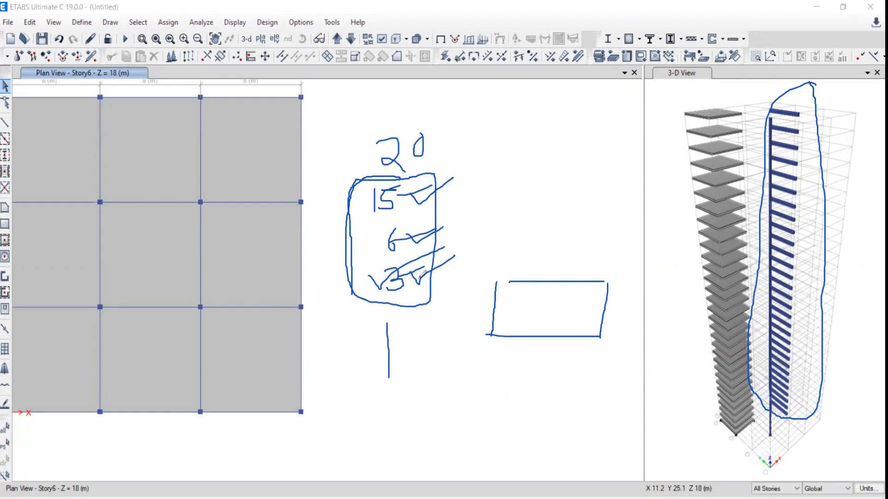
{"action": "mouse_move", "coordinate": [439, 277]}
{"action": "left_mouse_down"}
{"action": "mouse_move", "coordinate": [471, 277]}
{"action": "mouse_move", "coordinate": [495, 248]}
{"action": "left_mouse_up"}
{"action": "left_click_drag", "start_coordinate": [398, 236], "coordinate": [477, 237]}
{"action": "left_click_drag", "start_coordinate": [478, 221], "coordinate": [487, 220]}
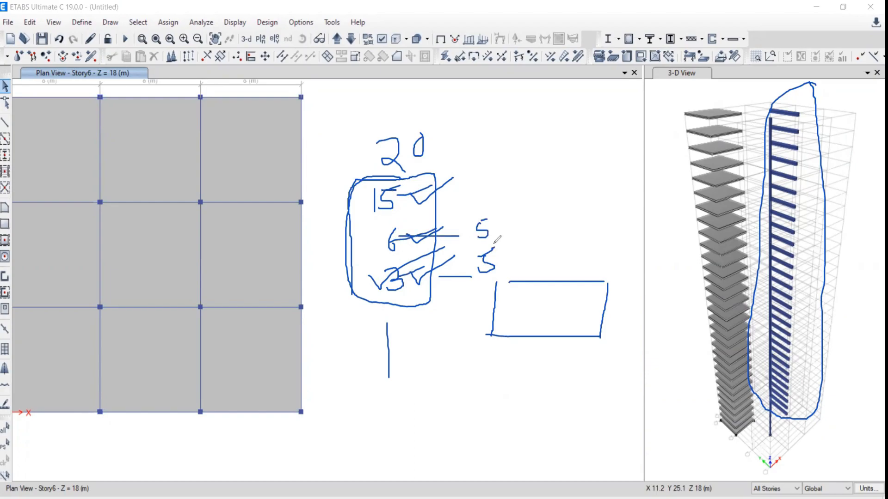
{"action": "mouse_move", "coordinate": [444, 195]}
{"action": "left_mouse_down"}
{"action": "mouse_move", "coordinate": [488, 193]}
{"action": "mouse_move", "coordinate": [476, 201]}
{"action": "mouse_move", "coordinate": [491, 182]}
{"action": "left_mouse_up"}
{"action": "left_click_drag", "start_coordinate": [479, 154], "coordinate": [539, 149]}
{"action": "left_click_drag", "start_coordinate": [509, 194], "coordinate": [533, 198]}
{"action": "left_click_drag", "start_coordinate": [523, 183], "coordinate": [531, 182]}
{"action": "mouse_move", "coordinate": [509, 232]}
{"action": "left_mouse_down"}
{"action": "mouse_move", "coordinate": [530, 239]}
{"action": "mouse_move", "coordinate": [543, 222]}
{"action": "left_mouse_up"}
{"action": "mouse_move", "coordinate": [504, 277]}
{"action": "left_mouse_down"}
{"action": "mouse_move", "coordinate": [536, 276]}
{"action": "mouse_move", "coordinate": [561, 252]}
{"action": "left_mouse_up"}
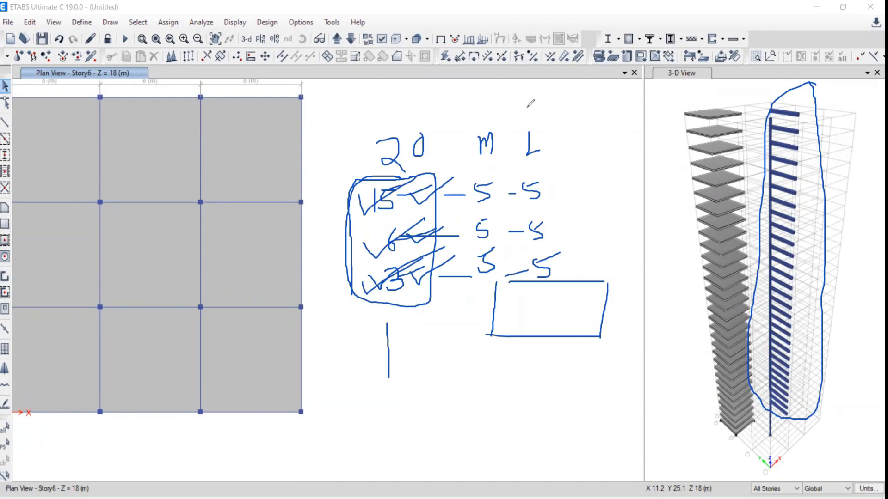
- Try the Similar Stories scope and return the story scope to All Stories
{"action": "left_click", "coordinate": [775, 489]}
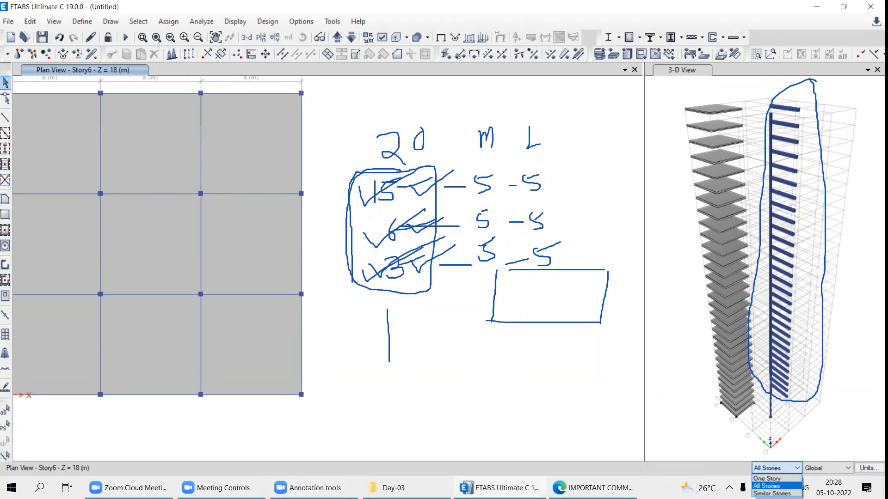
{"action": "left_click", "coordinate": [772, 494]}
{"action": "left_click", "coordinate": [774, 470]}
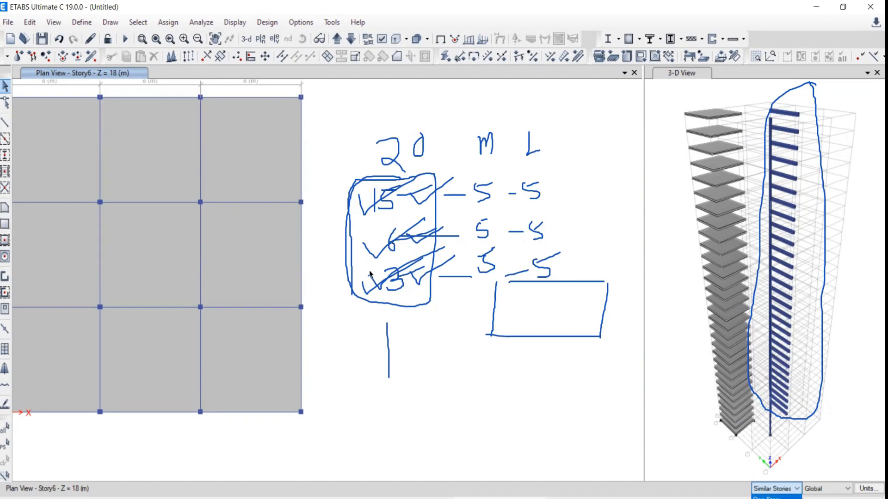
{"action": "left_click_drag", "start_coordinate": [387, 288], "coordinate": [395, 290]}
{"action": "left_click", "coordinate": [767, 498]}
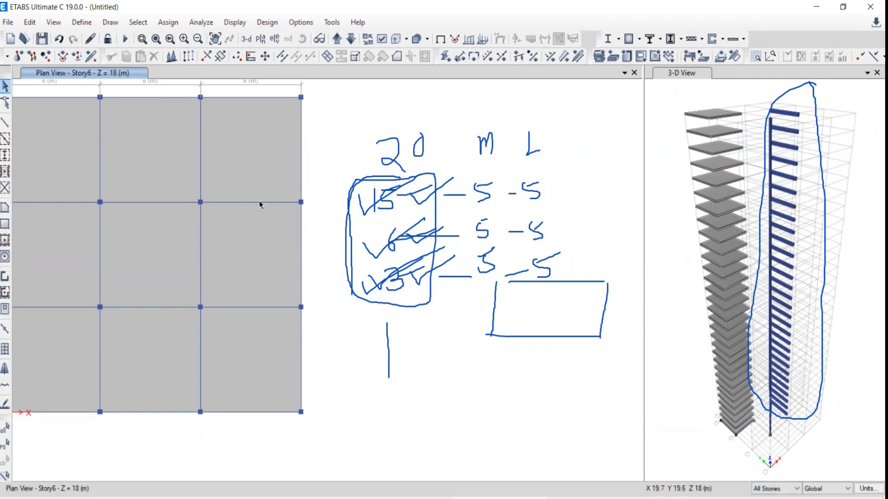
- Select the Story6 slab panel between grids C–D and 3–4 twice with the All Stories scope, clearing the selection each time
{"action": "left_click", "coordinate": [250, 148]}
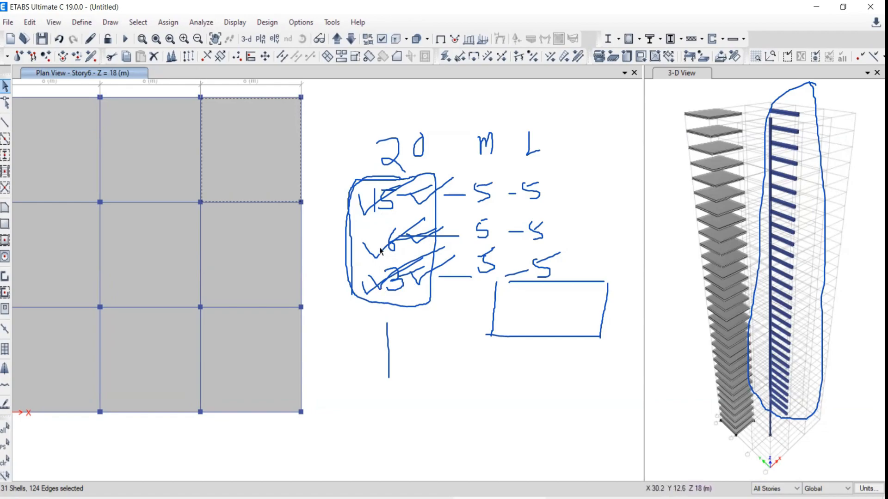
{"action": "left_click", "coordinate": [5, 460]}
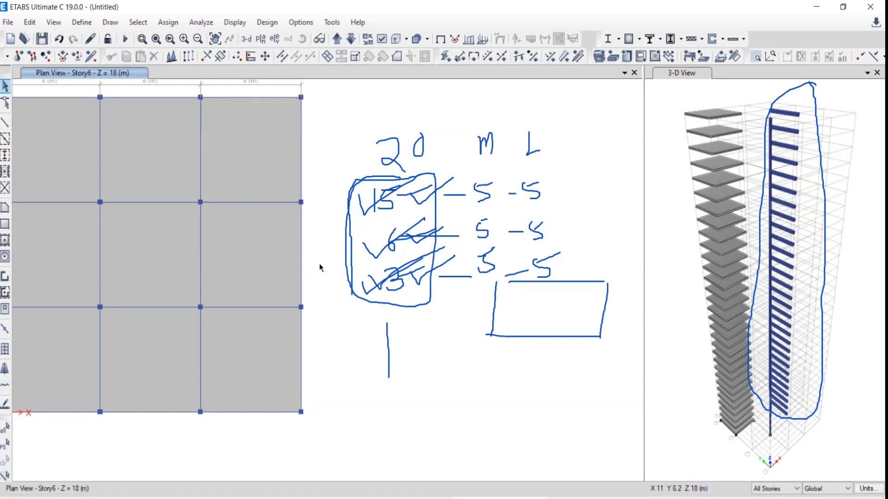
{"action": "left_click", "coordinate": [236, 149]}
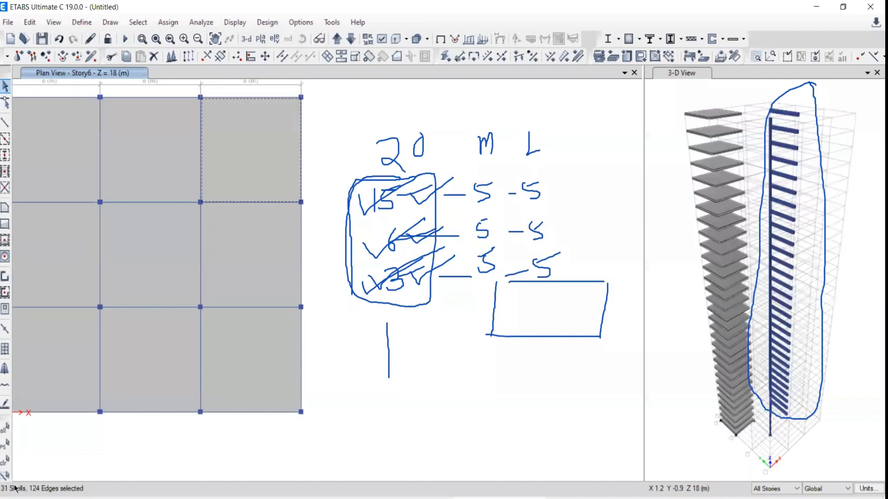
{"action": "left_click", "coordinate": [5, 460]}
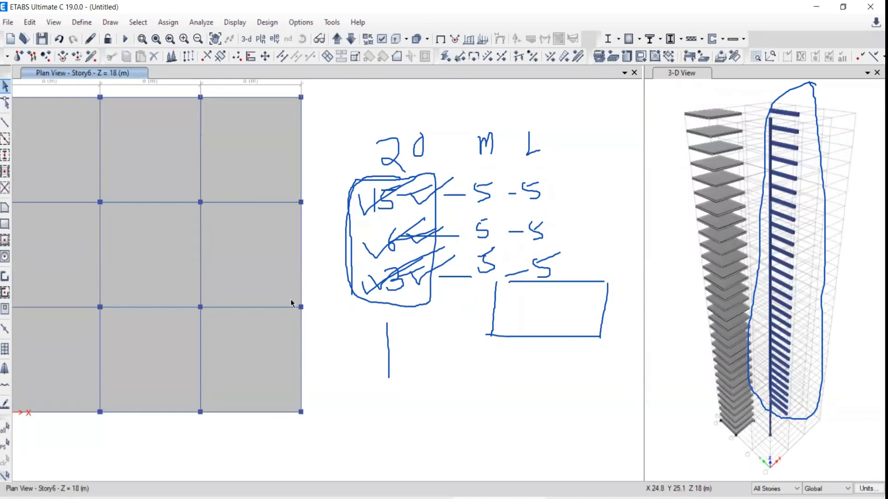
- Switch the plan view to Story3
{"action": "left_click", "coordinate": [259, 39]}
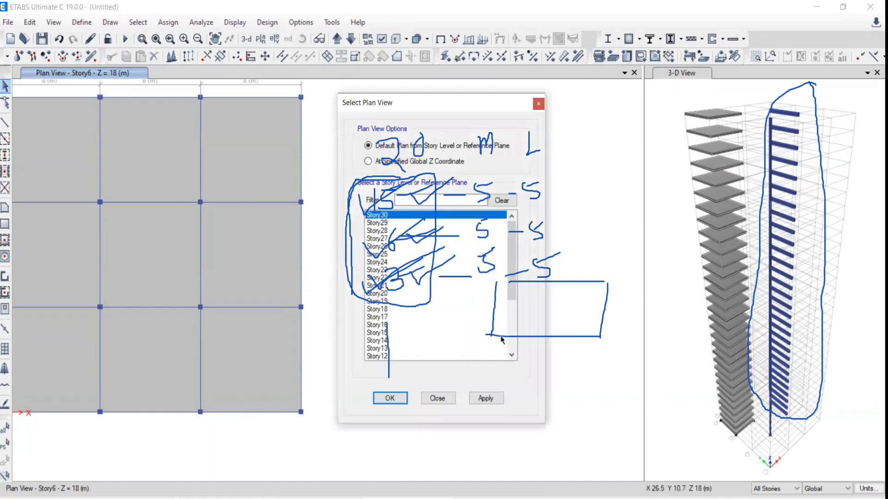
{"action": "left_click_drag", "start_coordinate": [507, 276], "coordinate": [509, 346]}
{"action": "left_click", "coordinate": [380, 332]}
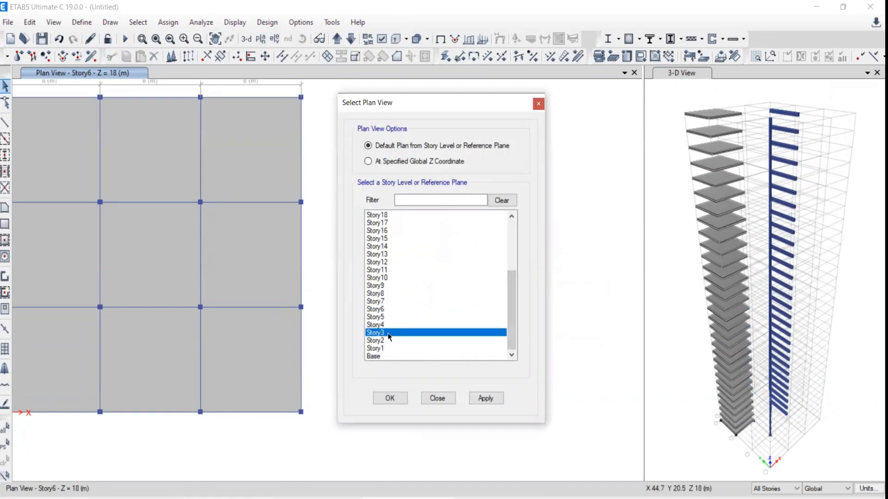
{"action": "left_click", "coordinate": [479, 399]}
{"action": "left_click", "coordinate": [438, 398]}
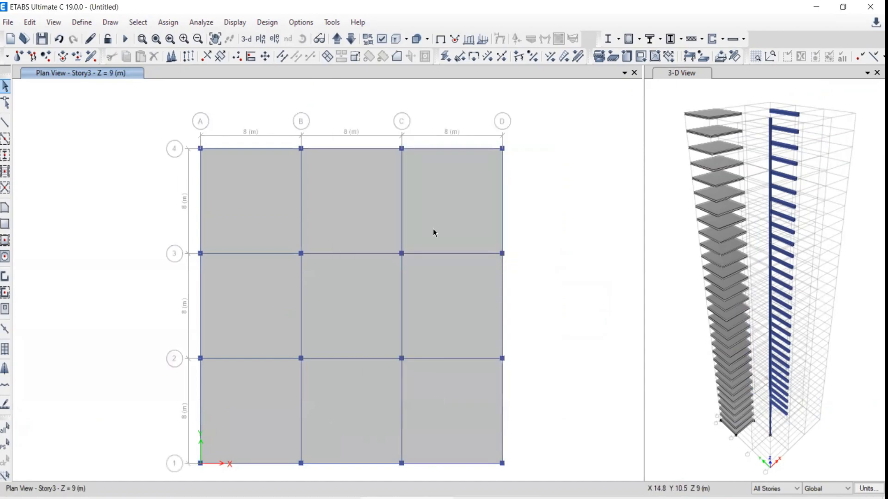
- Select and clear the C–D/3–4 slab panel across All Stories, and reselect it on Story3 only with the One Story scope
{"action": "left_click", "coordinate": [434, 195]}
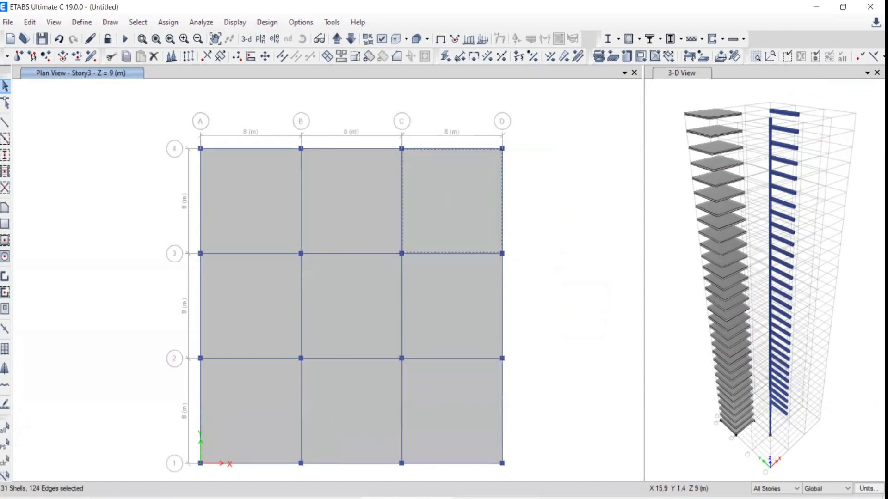
{"action": "left_click", "coordinate": [6, 461]}
{"action": "left_click", "coordinate": [780, 492]}
{"action": "left_click", "coordinate": [777, 498]}
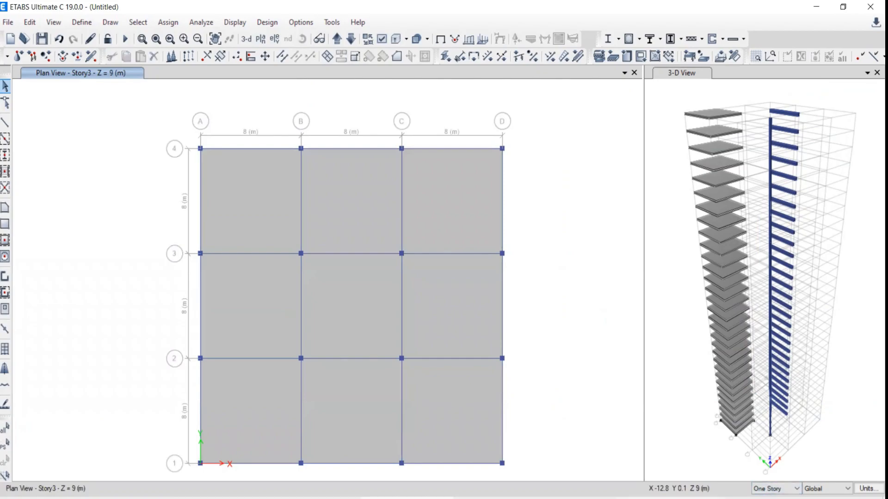
{"action": "left_click", "coordinate": [446, 223]}
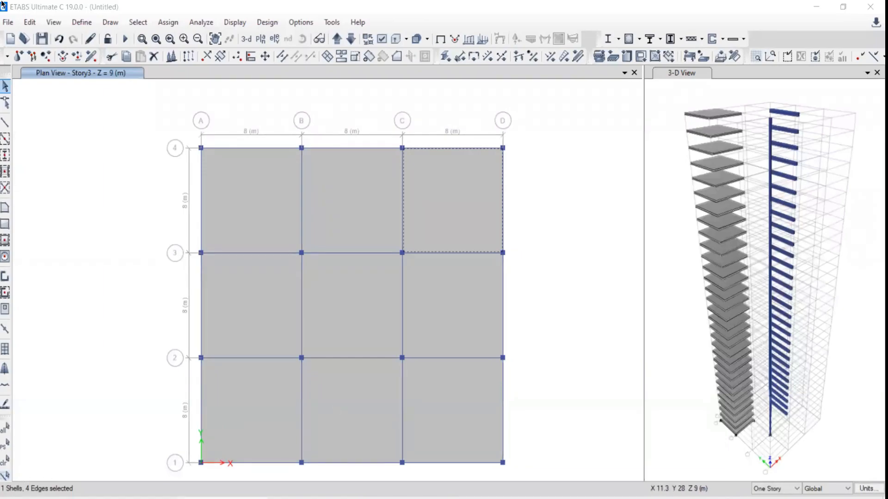
- Display the Story6 plan and add its slab panel between grids C–D and 3–4 to the selection
{"action": "left_click", "coordinate": [260, 39]}
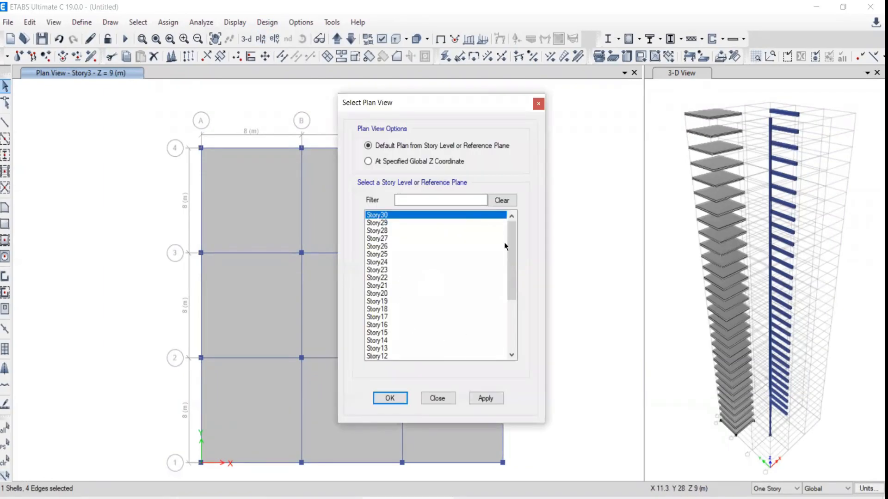
{"action": "left_click_drag", "start_coordinate": [507, 240], "coordinate": [520, 309]}
{"action": "left_click", "coordinate": [380, 309]}
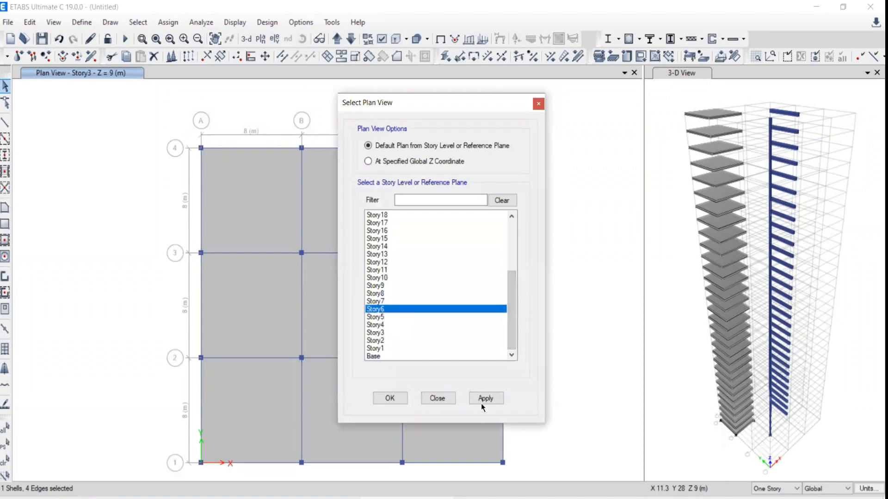
{"action": "left_click", "coordinate": [483, 400]}
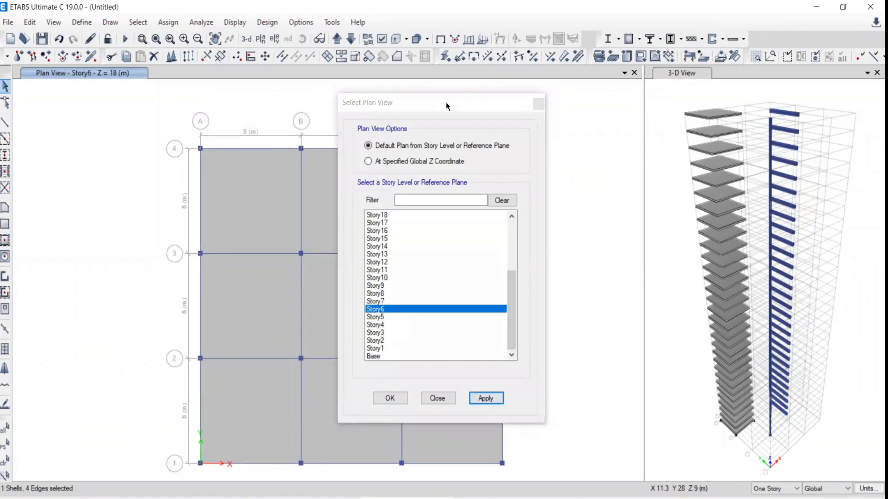
{"action": "left_click_drag", "start_coordinate": [445, 102], "coordinate": [75, 33]}
{"action": "left_click", "coordinate": [451, 198]}
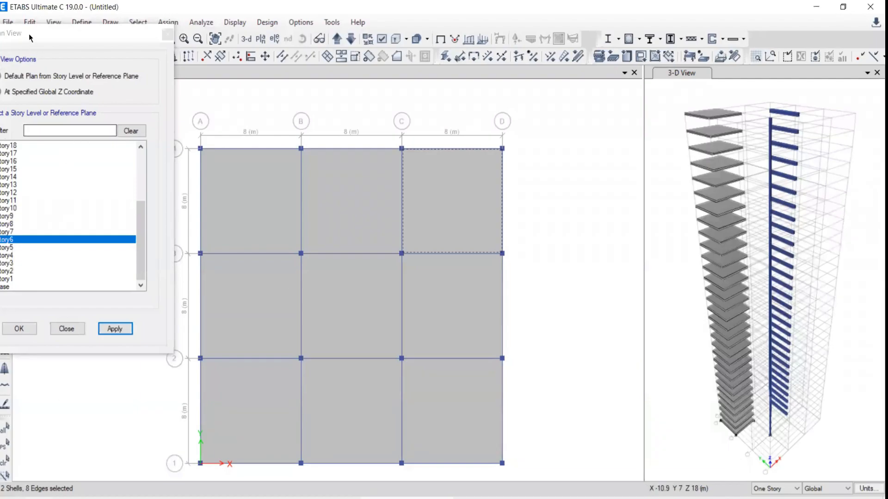
- Display the Story15 plan and add its slab panel between grids C–D and 3–4 to the selection
{"action": "left_click_drag", "start_coordinate": [30, 32], "coordinate": [83, 17]}
{"action": "left_click", "coordinate": [62, 155]}
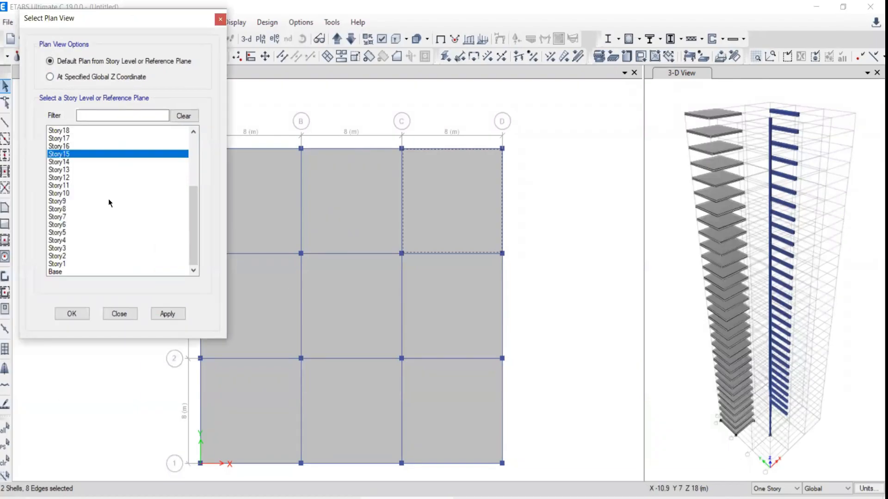
{"action": "left_click", "coordinate": [182, 319]}
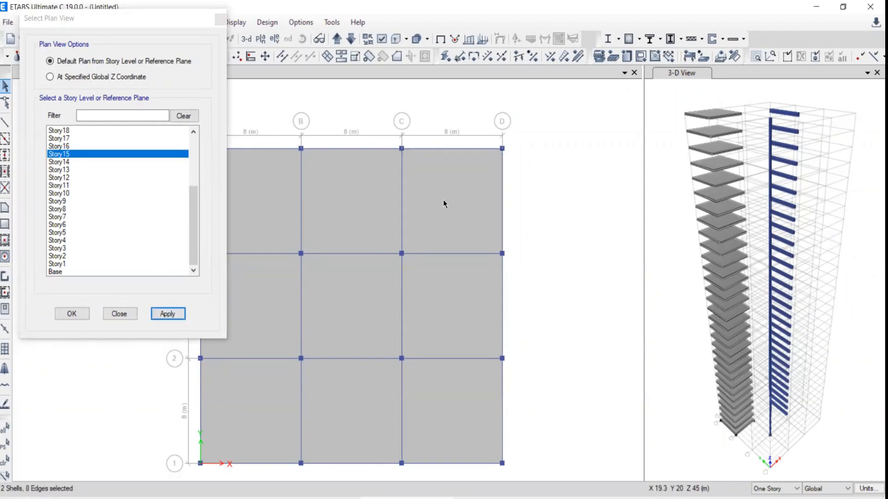
{"action": "left_click", "coordinate": [439, 193]}
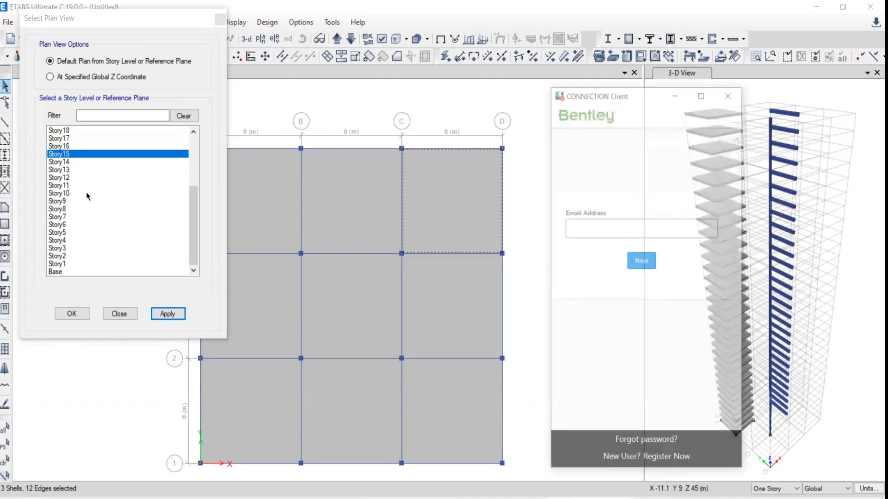
{"action": "left_click", "coordinate": [729, 92]}
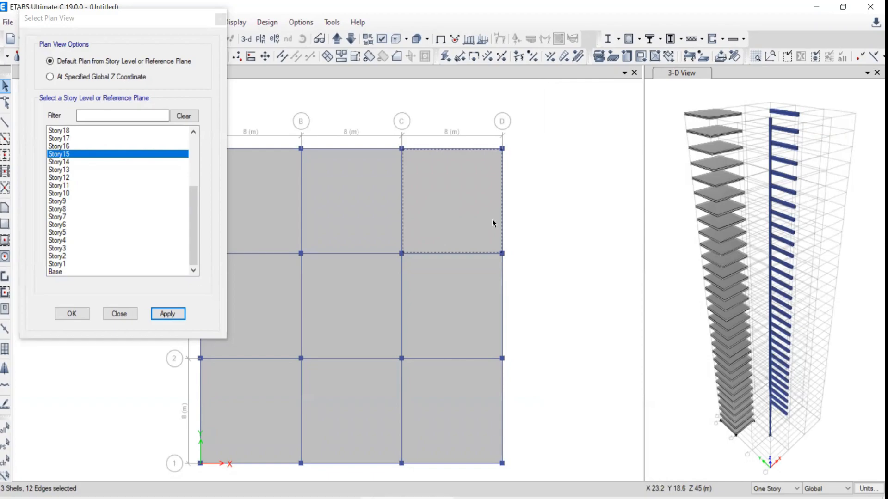
- Close the plan view chooser and clear the slab selection, keeping the story scope at One Story
{"action": "left_click", "coordinate": [120, 314]}
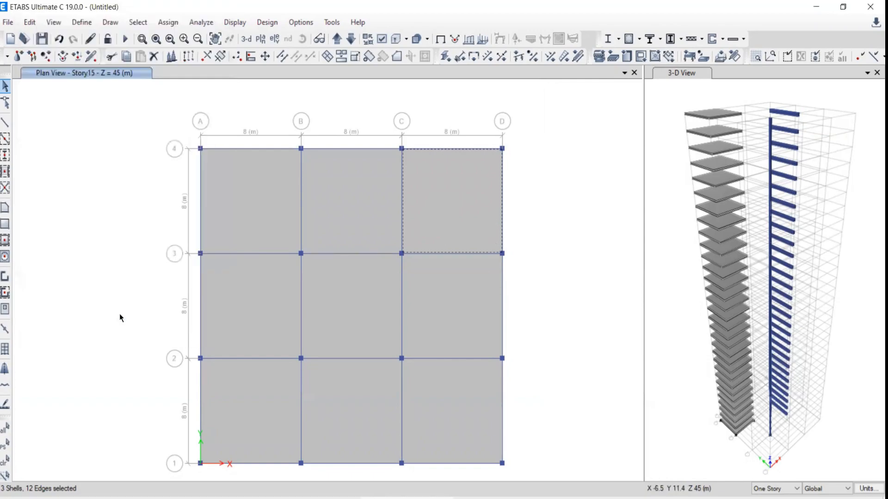
{"action": "left_click", "coordinate": [5, 460]}
{"action": "left_click", "coordinate": [774, 489]}
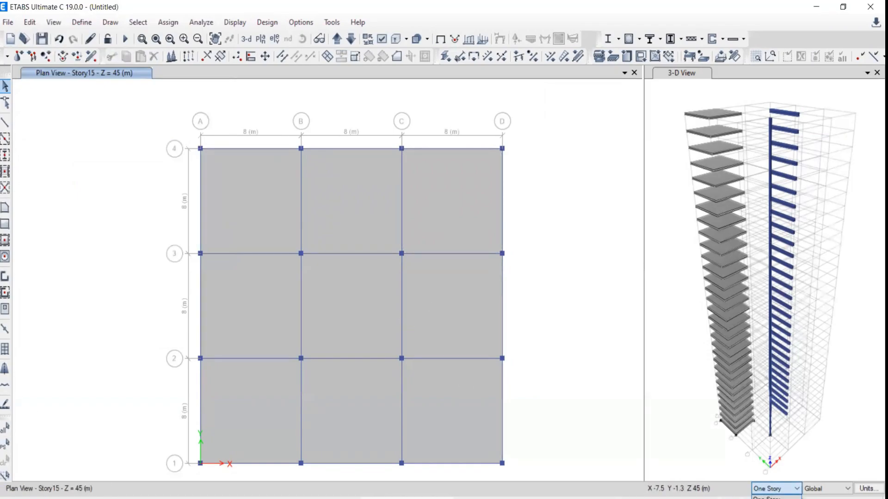
{"action": "left_click", "coordinate": [769, 491]}
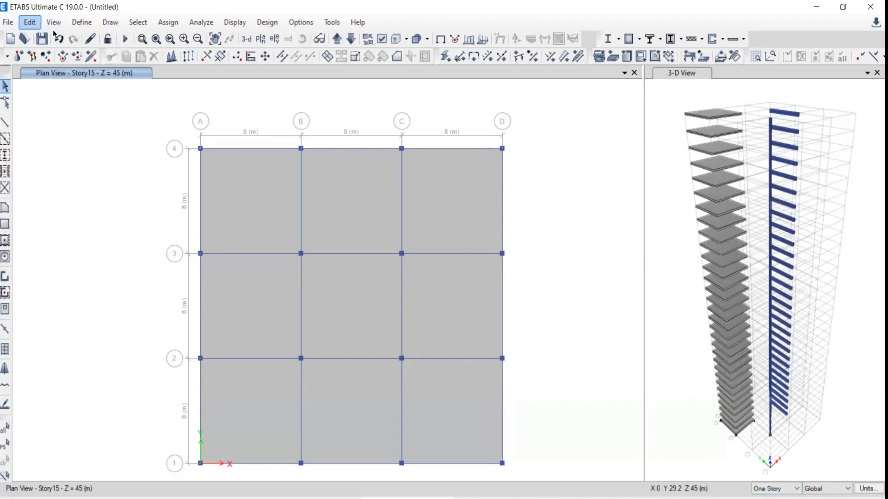
- Review the G1 grid system data and open the story data table at the lower stories
{"action": "left_click", "coordinate": [30, 24]}
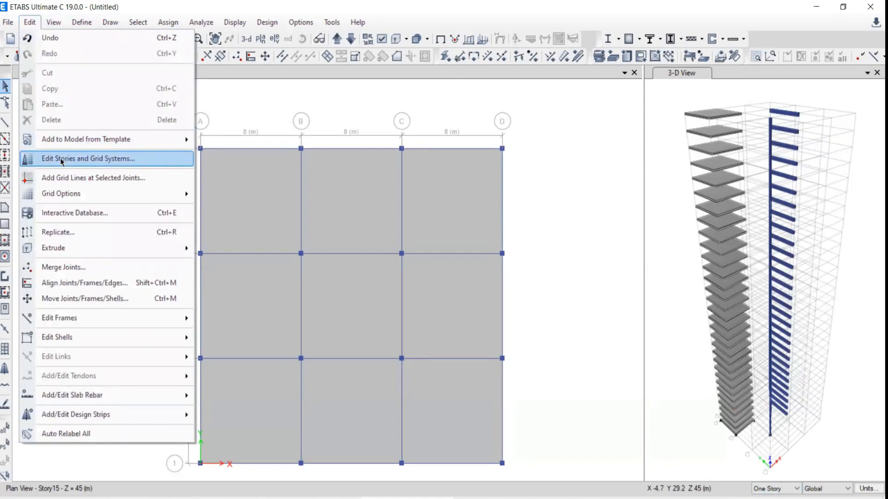
{"action": "left_click", "coordinate": [54, 159]}
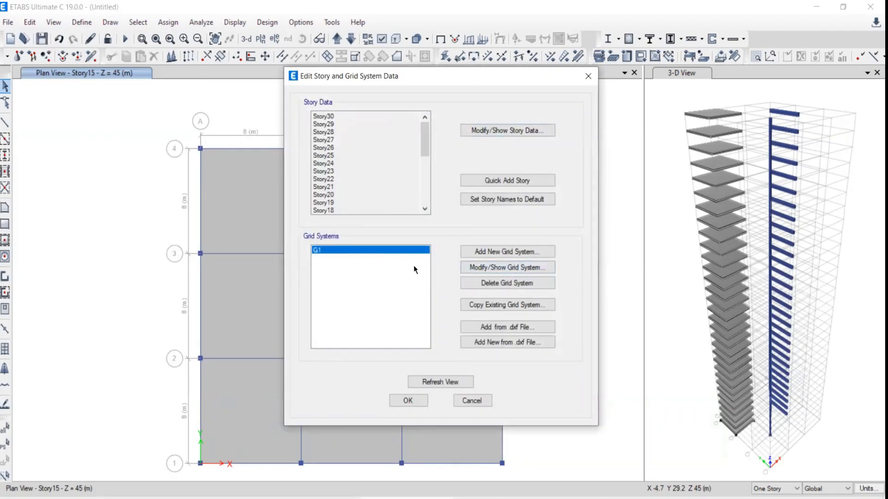
{"action": "left_click", "coordinate": [486, 268]}
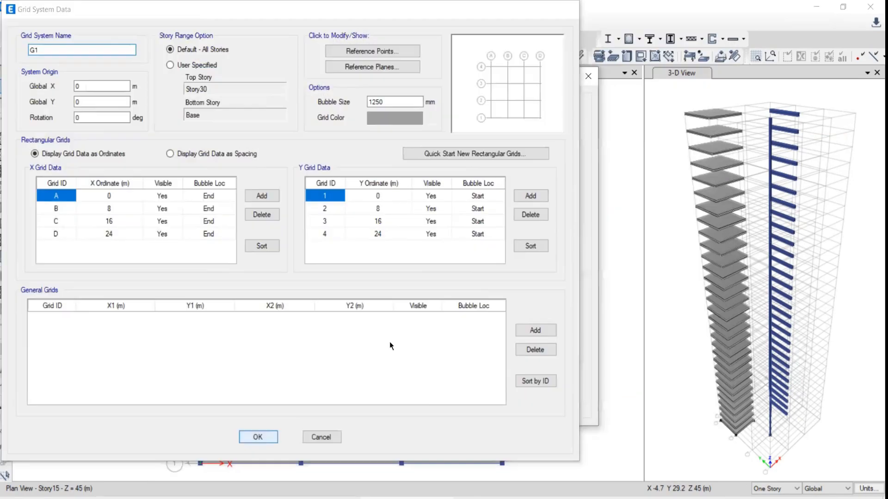
{"action": "left_click", "coordinate": [258, 437]}
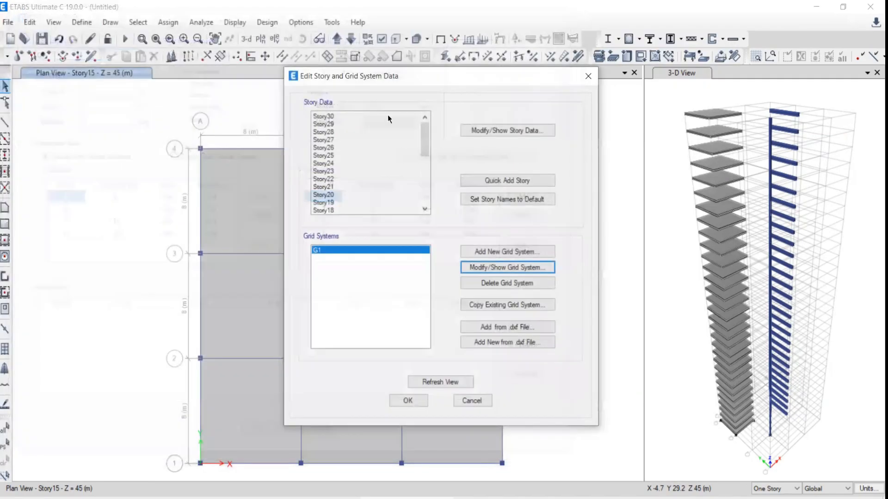
{"action": "left_click", "coordinate": [482, 129]}
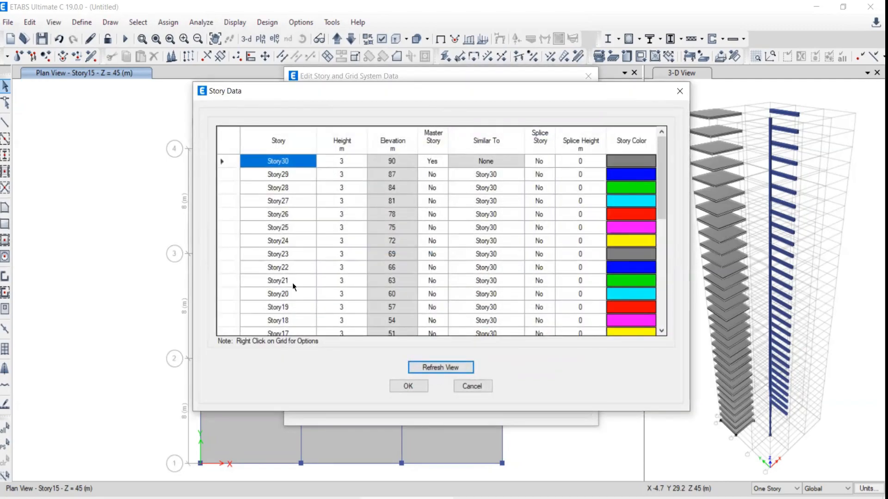
{"action": "scroll", "coordinate": [293, 282], "scroll_direction": "down", "scroll_amount": 6}
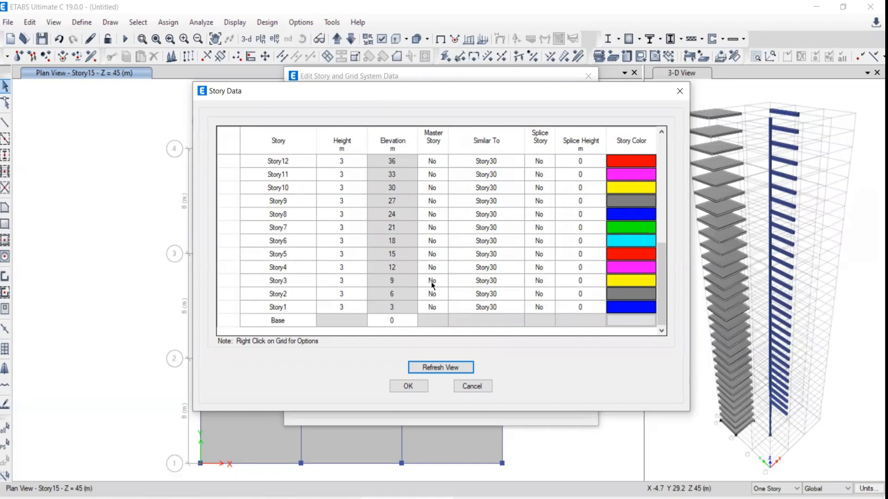
{"action": "key", "text": "ctrl+2"}
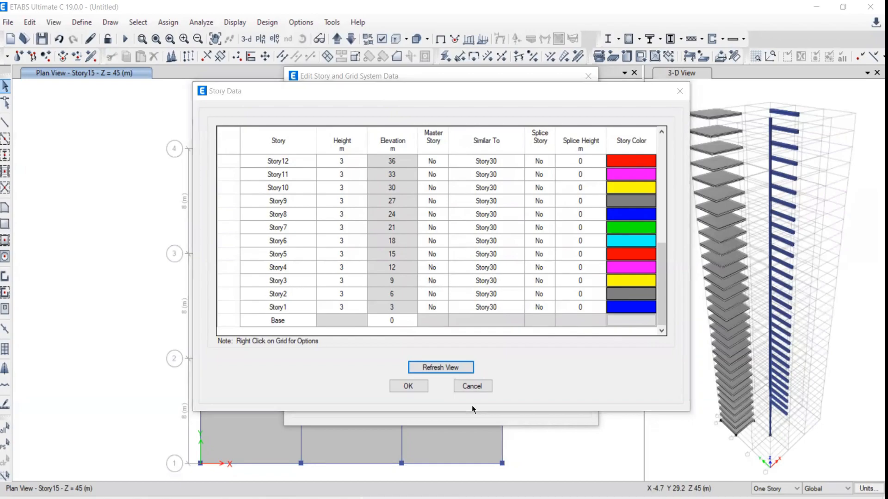
{"action": "mouse_move", "coordinate": [48, 268]}
{"action": "left_mouse_down"}
{"action": "mouse_move", "coordinate": [56, 282]}
{"action": "mouse_move", "coordinate": [39, 315]}
{"action": "left_mouse_up"}
{"action": "mouse_move", "coordinate": [83, 172]}
{"action": "left_mouse_down"}
{"action": "mouse_move", "coordinate": [72, 223]}
{"action": "mouse_move", "coordinate": [64, 208]}
{"action": "left_mouse_up"}
{"action": "mouse_move", "coordinate": [78, 100]}
{"action": "left_mouse_down"}
{"action": "mouse_move", "coordinate": [77, 131]}
{"action": "mouse_move", "coordinate": [99, 90]}
{"action": "left_mouse_up"}
{"action": "left_click_drag", "start_coordinate": [69, 99], "coordinate": [60, 139]}
{"action": "left_click_drag", "start_coordinate": [104, 110], "coordinate": [139, 99]}
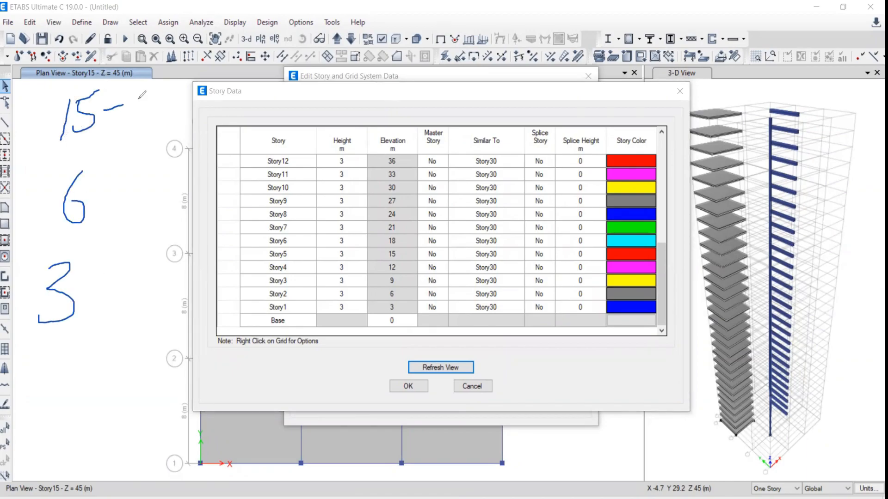
{"action": "left_click_drag", "start_coordinate": [99, 207], "coordinate": [146, 191]}
{"action": "left_click_drag", "start_coordinate": [92, 304], "coordinate": [153, 279]}
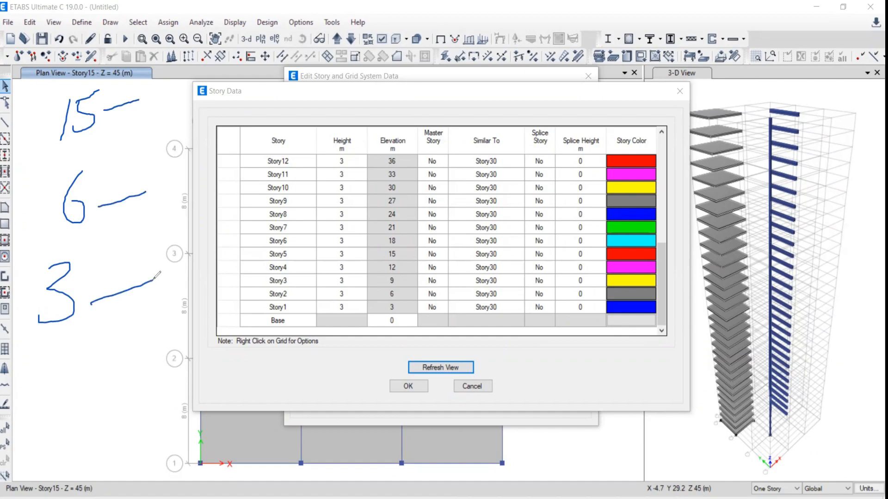
{"action": "mouse_move", "coordinate": [76, 69]}
{"action": "left_mouse_down"}
{"action": "mouse_move", "coordinate": [12, 159]}
{"action": "mouse_move", "coordinate": [30, 372]}
{"action": "mouse_move", "coordinate": [117, 245]}
{"action": "mouse_move", "coordinate": [109, 83]}
{"action": "mouse_move", "coordinate": [95, 70]}
{"action": "left_mouse_up"}
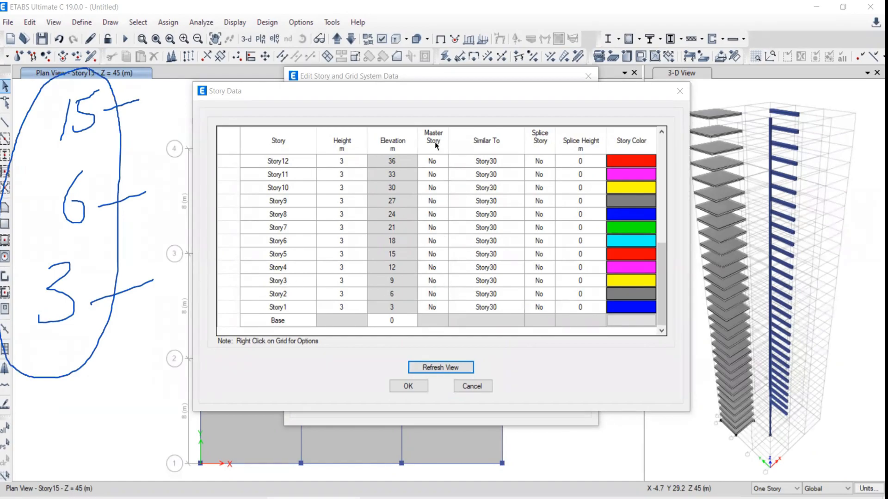
- Set Story3 as a master story in the story data
{"action": "left_click", "coordinate": [439, 279]}
{"action": "left_click", "coordinate": [439, 281]}
{"action": "left_click", "coordinate": [429, 292]}
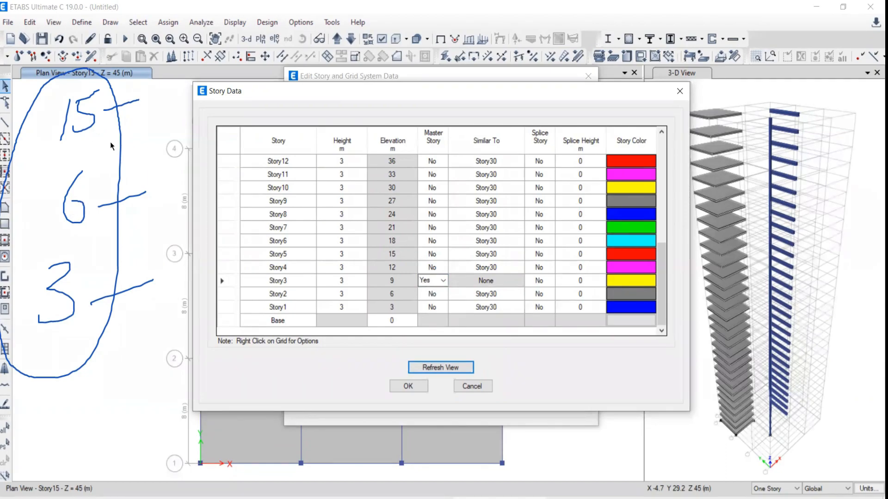
- Set Story6 as similar to Story3 in the story data
{"action": "double_click", "coordinate": [267, 254]}
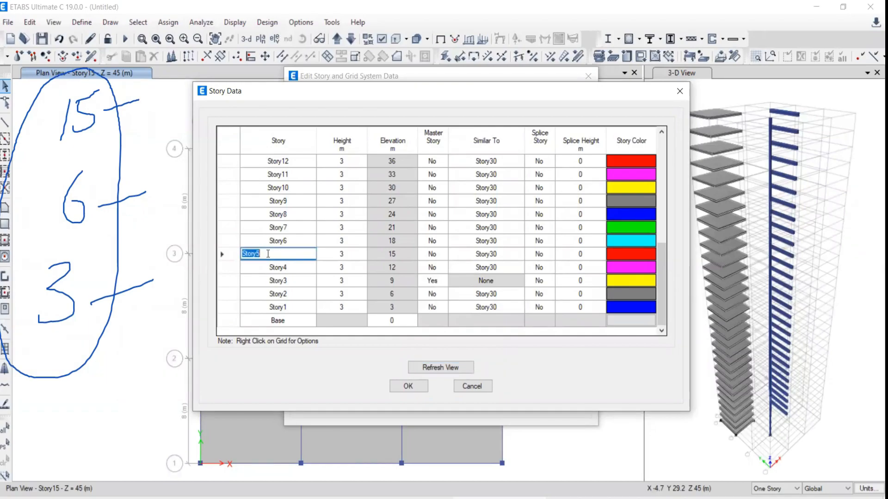
{"action": "double_click", "coordinate": [284, 241]}
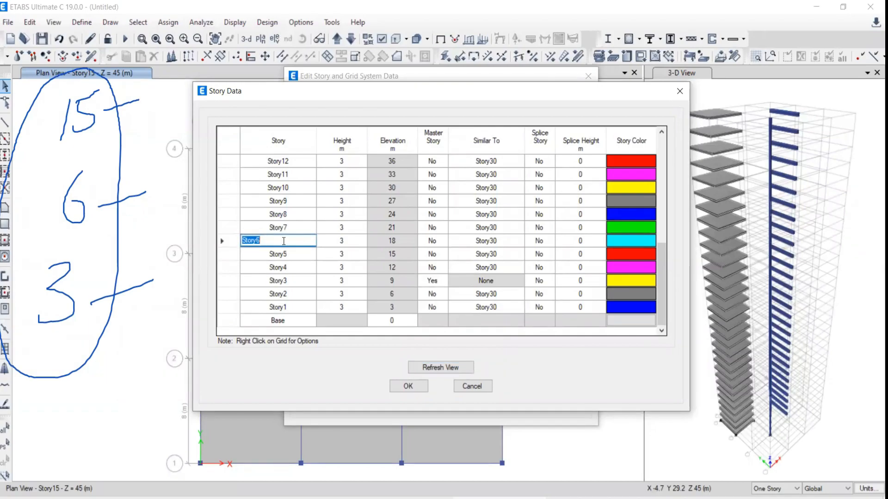
{"action": "left_click", "coordinate": [498, 240]}
{"action": "left_click", "coordinate": [519, 240]}
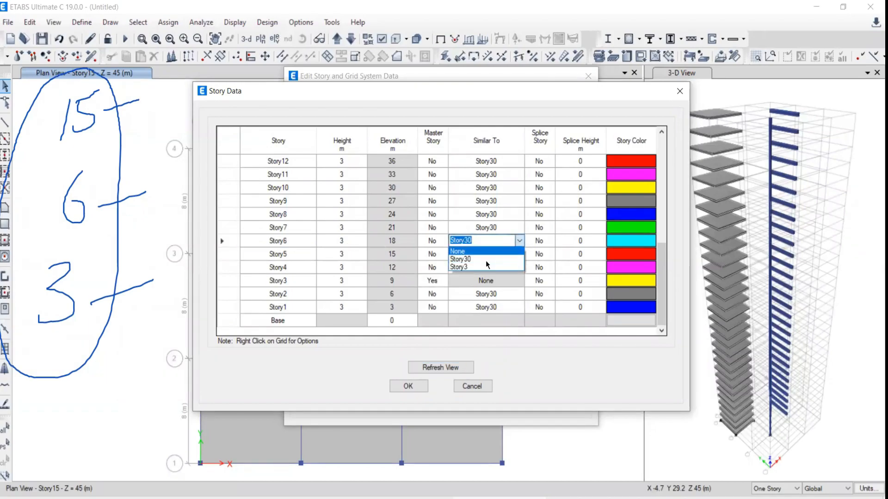
{"action": "left_click", "coordinate": [463, 268]}
{"action": "left_click", "coordinate": [485, 175]}
{"action": "scroll", "coordinate": [492, 249], "scroll_direction": "up", "scroll_amount": 1}
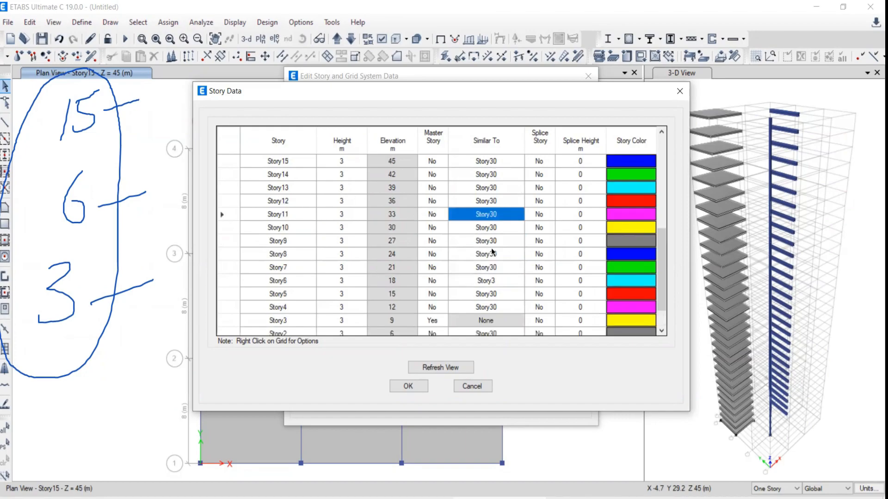
- Set Story15 as similar to Story3 and review the similar-story assignments from Story18 down to the base
{"action": "scroll", "coordinate": [491, 248], "scroll_direction": "up", "scroll_amount": 1}
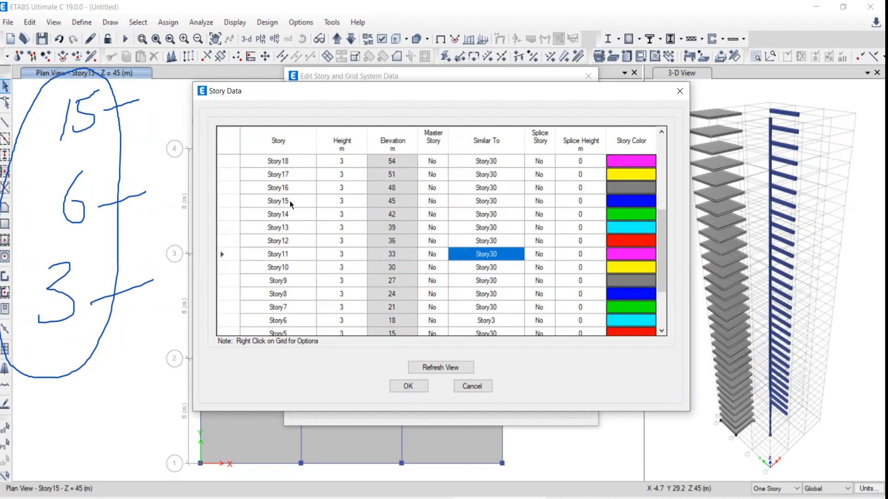
{"action": "left_click", "coordinate": [520, 200]}
{"action": "left_click", "coordinate": [520, 199]}
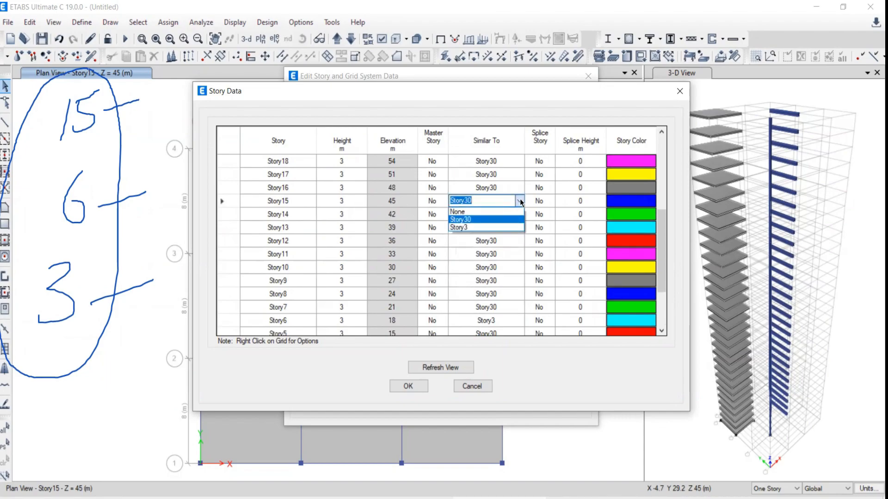
{"action": "left_click", "coordinate": [459, 229]}
{"action": "left_click_drag", "start_coordinate": [666, 214], "coordinate": [666, 247]}
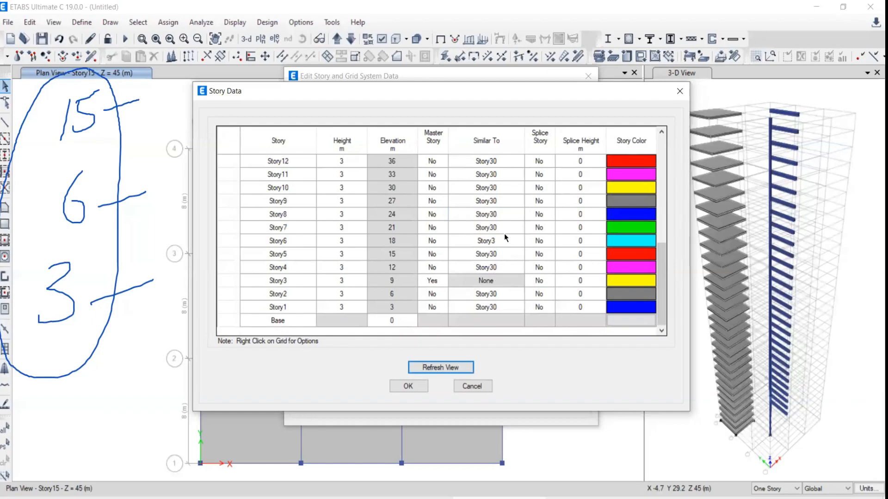
{"action": "scroll", "coordinate": [502, 237], "scroll_direction": "up", "scroll_amount": 2}
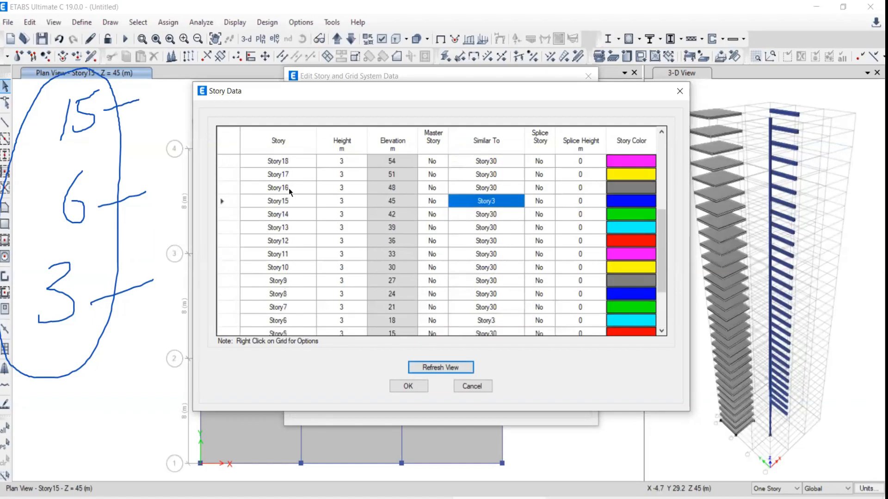
{"action": "scroll", "coordinate": [369, 289], "scroll_direction": "down", "scroll_amount": 2}
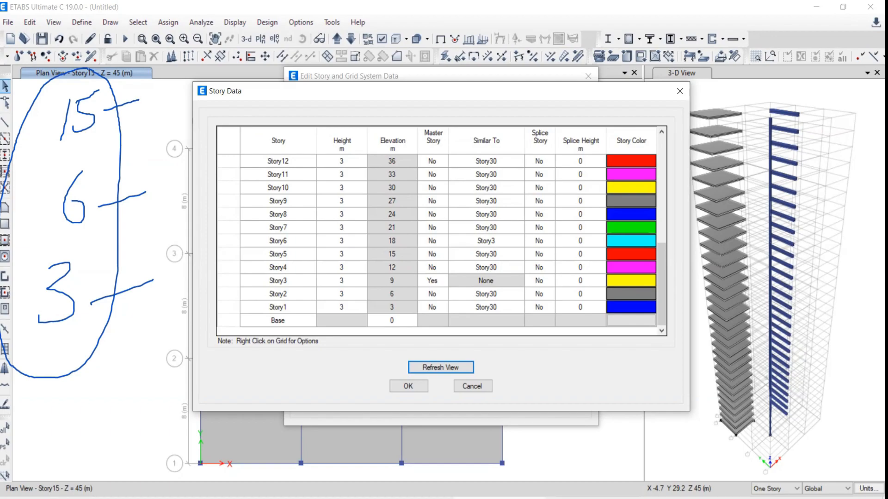
{"action": "left_click", "coordinate": [757, 491]}
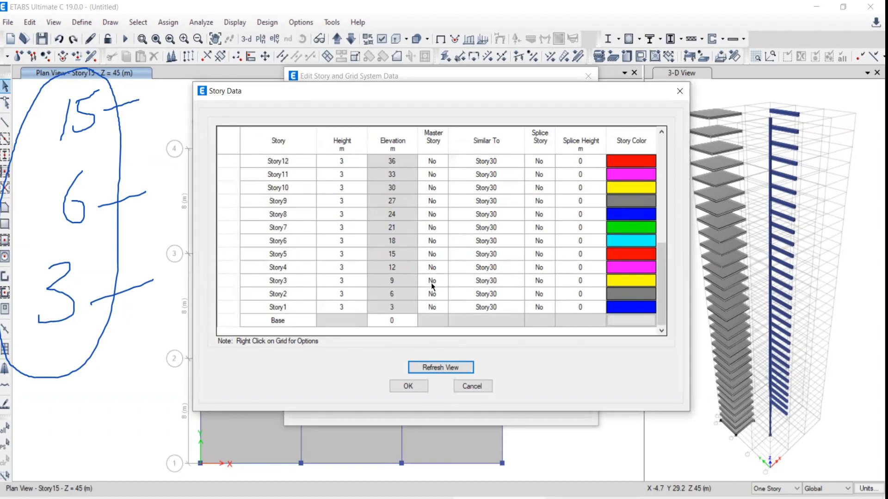
- Make Story3 a master story and set Story6 as similar to Story3 in the story data
{"action": "left_click", "coordinate": [431, 284]}
{"action": "left_click", "coordinate": [431, 284]}
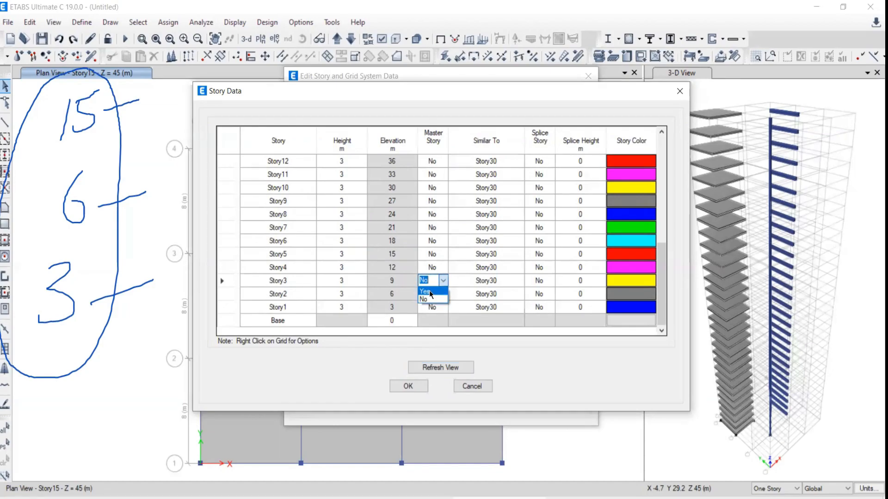
{"action": "left_click", "coordinate": [425, 292]}
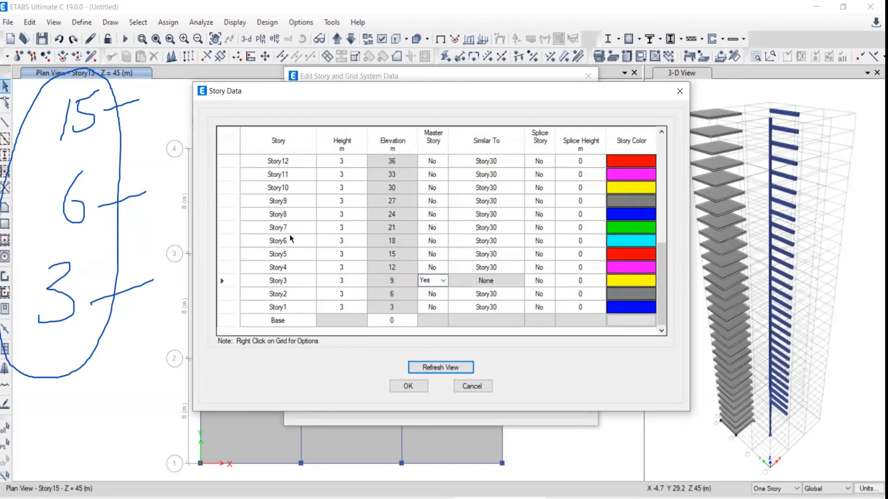
{"action": "left_click", "coordinate": [484, 243]}
{"action": "left_click", "coordinate": [519, 241]}
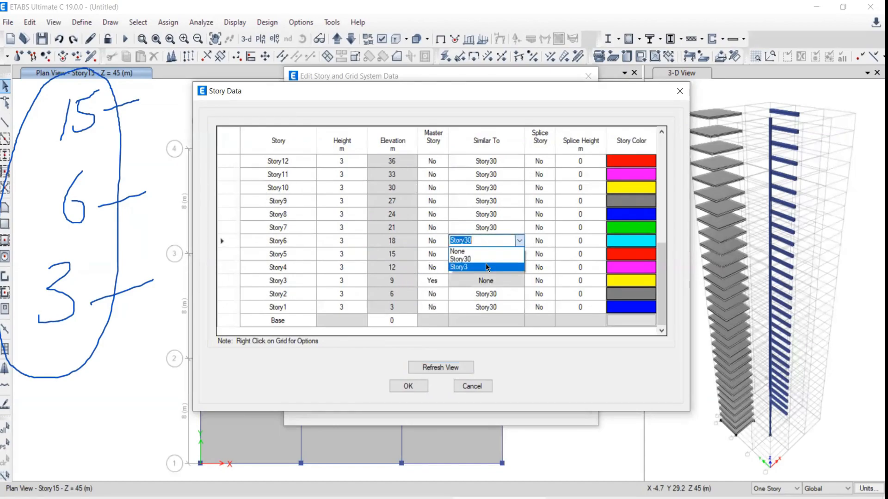
{"action": "left_click", "coordinate": [487, 268]}
{"action": "left_click", "coordinate": [452, 193]}
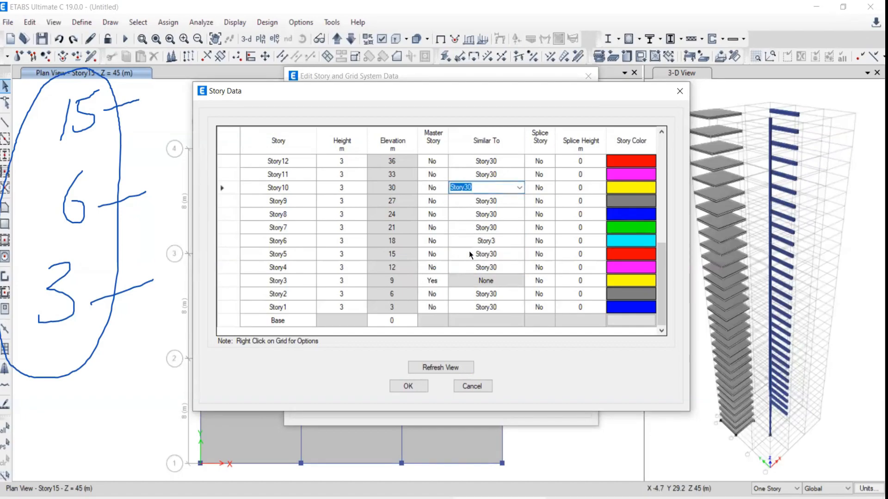
- Set Story15 as similar to Story3 and apply the story and grid data
{"action": "scroll", "coordinate": [468, 250], "scroll_direction": "up", "scroll_amount": 1}
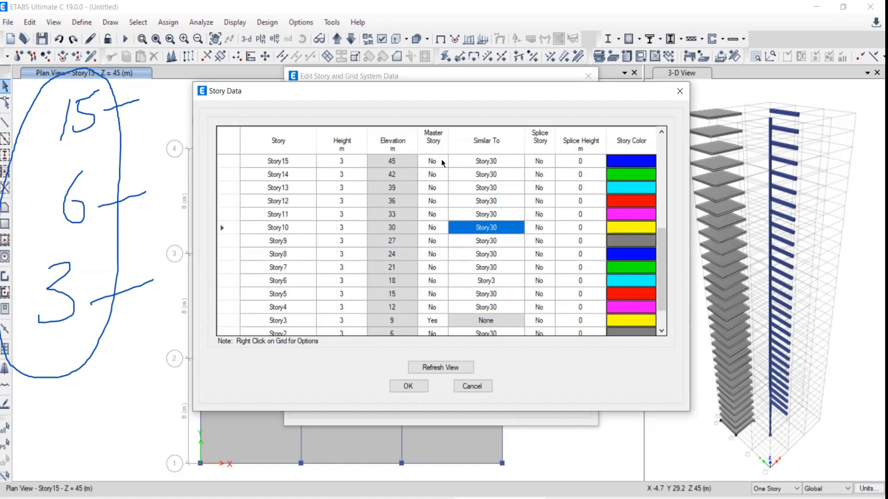
{"action": "left_click", "coordinate": [490, 161]}
{"action": "left_click", "coordinate": [519, 160]}
{"action": "left_click", "coordinate": [463, 189]}
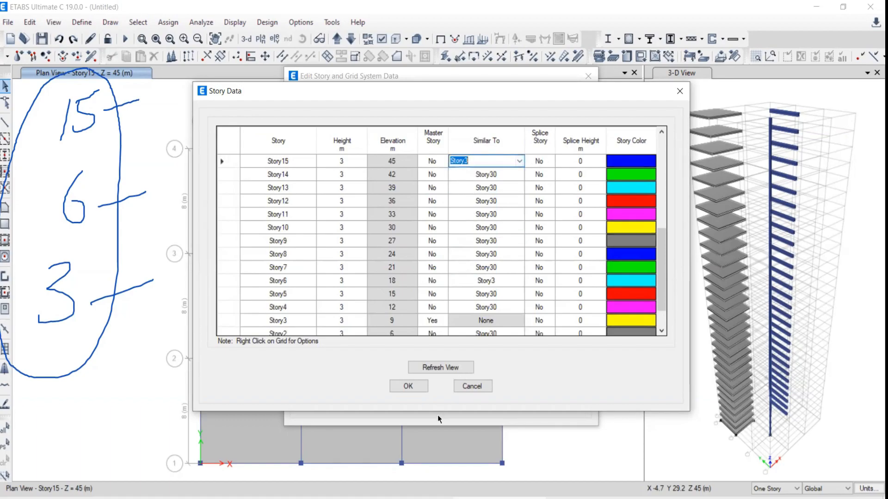
{"action": "left_click", "coordinate": [401, 388]}
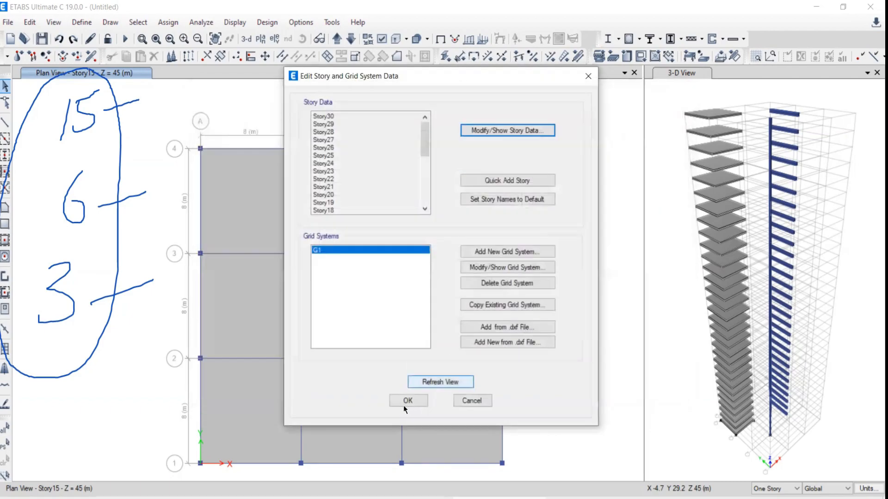
{"action": "left_click", "coordinate": [402, 401]}
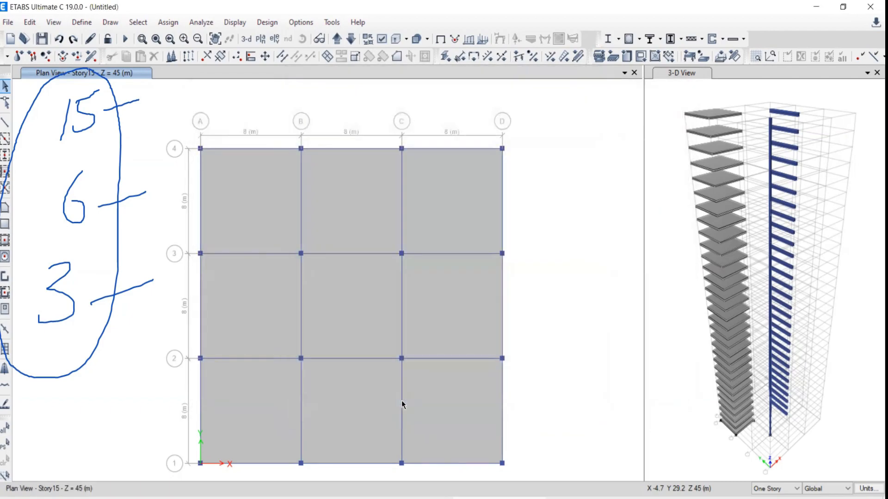
- Change the story scope to Similar Stories and display the Story3 plan view
{"action": "left_click", "coordinate": [764, 492]}
{"action": "left_click", "coordinate": [772, 498]}
{"action": "left_click", "coordinate": [260, 40]}
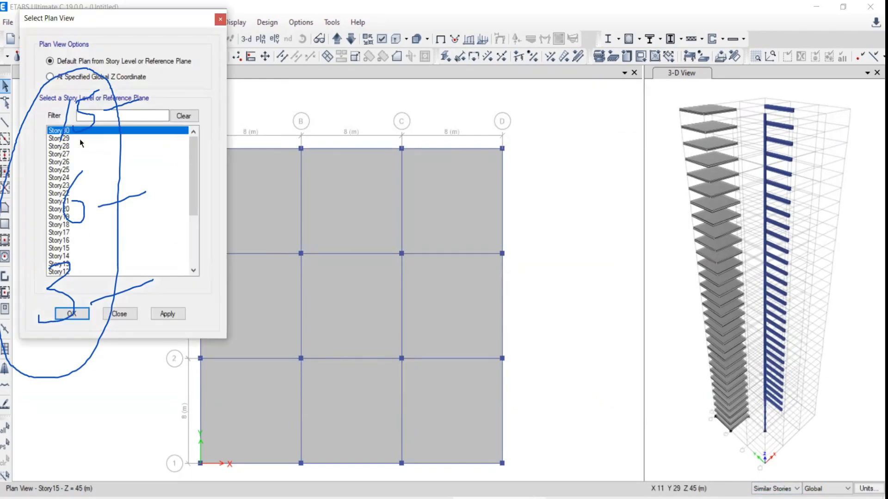
{"action": "left_click_drag", "start_coordinate": [190, 201], "coordinate": [91, 257]}
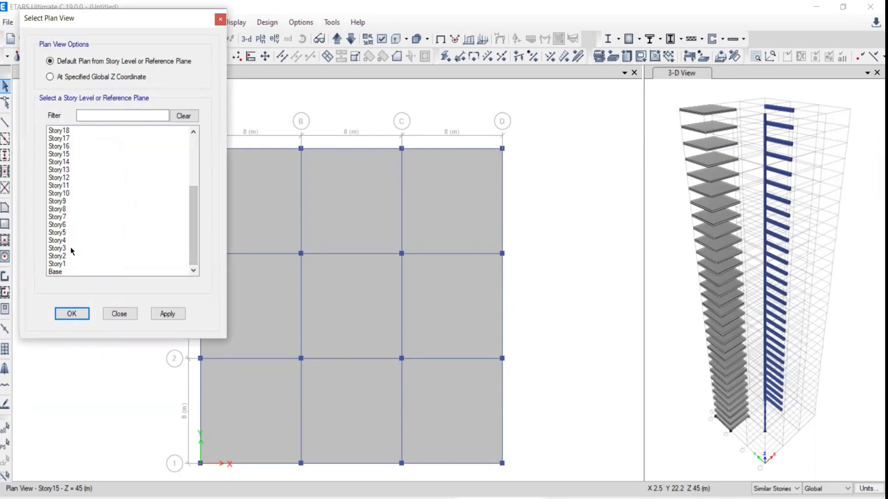
{"action": "left_click", "coordinate": [57, 248]}
{"action": "left_click", "coordinate": [168, 314]}
{"action": "left_click", "coordinate": [119, 313]}
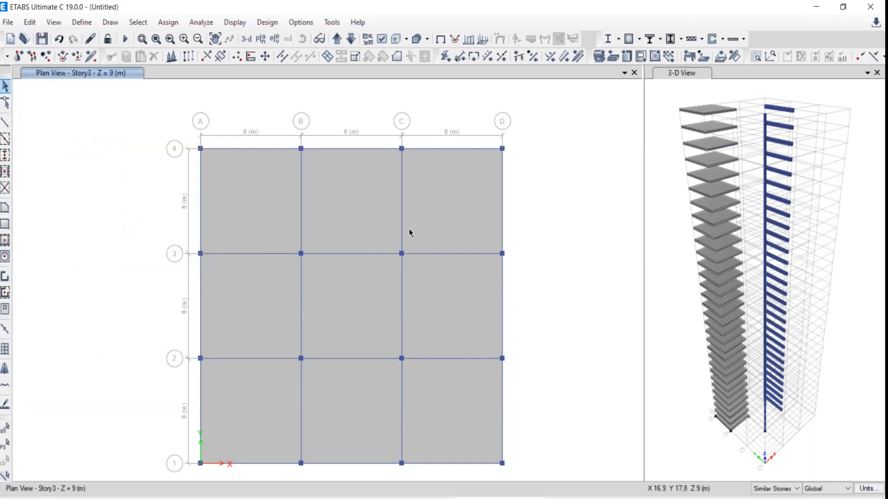
- Test-select the Story3 slab between grids C–D and 3–4 and the grid B beam between 2 and 3, and clear the selection
{"action": "left_click", "coordinate": [437, 207]}
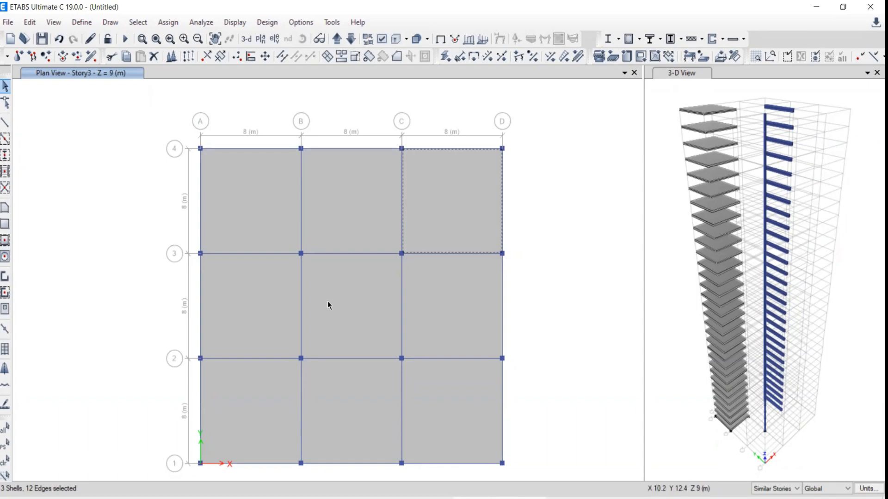
{"action": "left_click", "coordinate": [301, 299]}
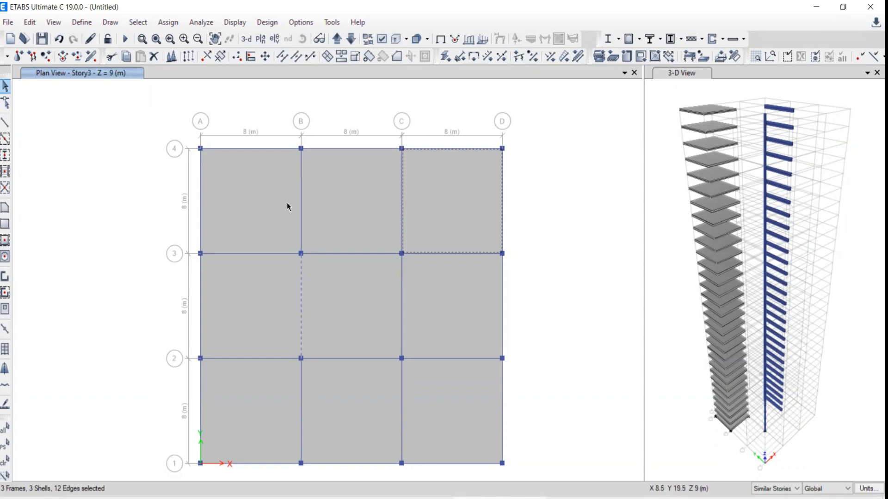
{"action": "left_click", "coordinate": [5, 462]}
- Display the Story4 plan, test-select its slab panel between grids C–D and 3–4, and clear the selection
{"action": "left_click", "coordinate": [337, 41]}
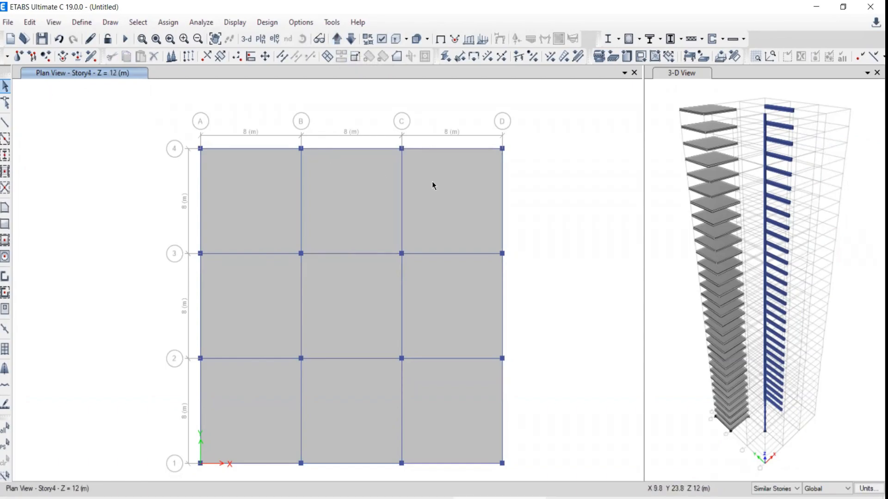
{"action": "left_click", "coordinate": [446, 220]}
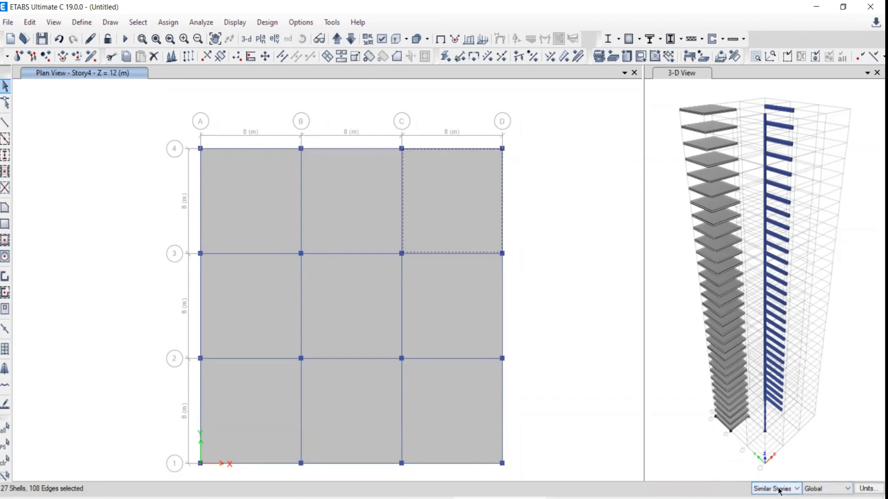
{"action": "left_click", "coordinate": [5, 461]}
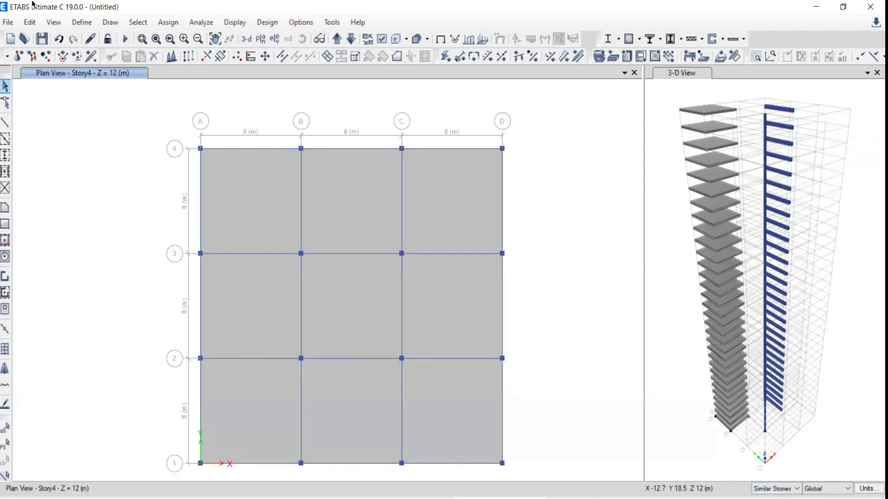
- Set Story30's Master Story option to No and apply the story data
{"action": "left_click", "coordinate": [29, 22]}
{"action": "left_click", "coordinate": [63, 160]}
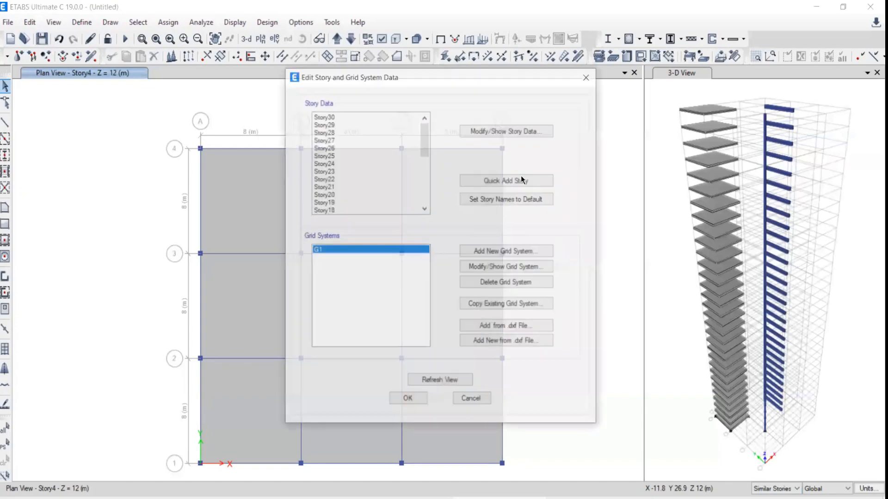
{"action": "left_click", "coordinate": [509, 129]}
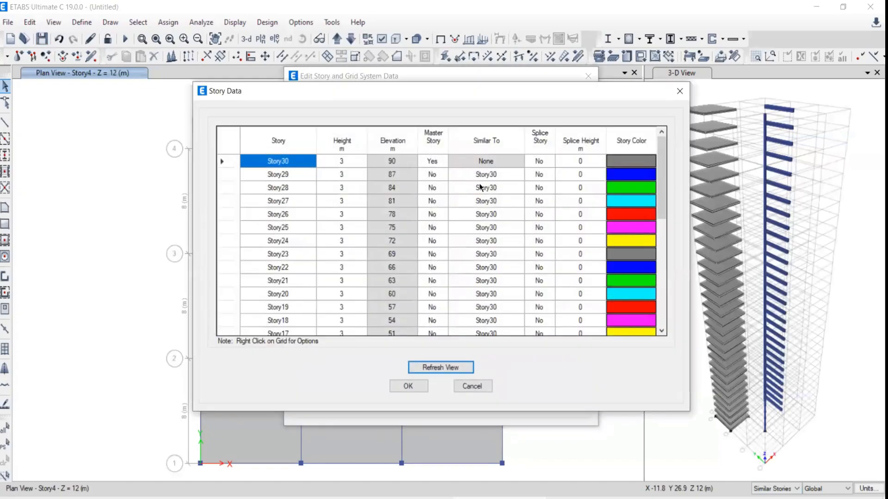
{"action": "left_click", "coordinate": [445, 161]}
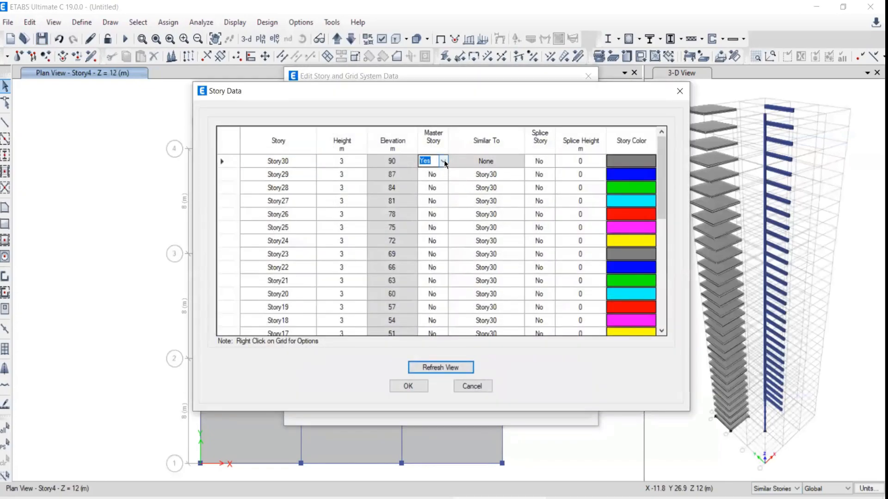
{"action": "left_click", "coordinate": [424, 177]}
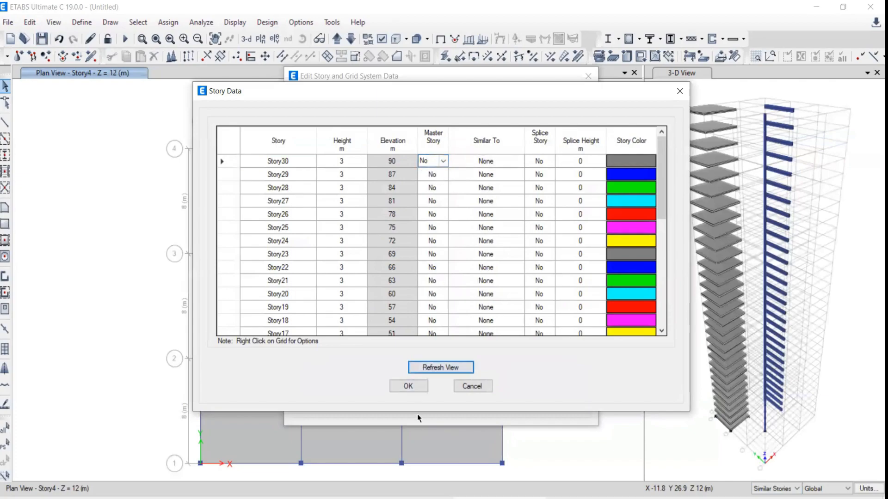
{"action": "left_click", "coordinate": [414, 384]}
{"action": "left_click", "coordinate": [412, 398]}
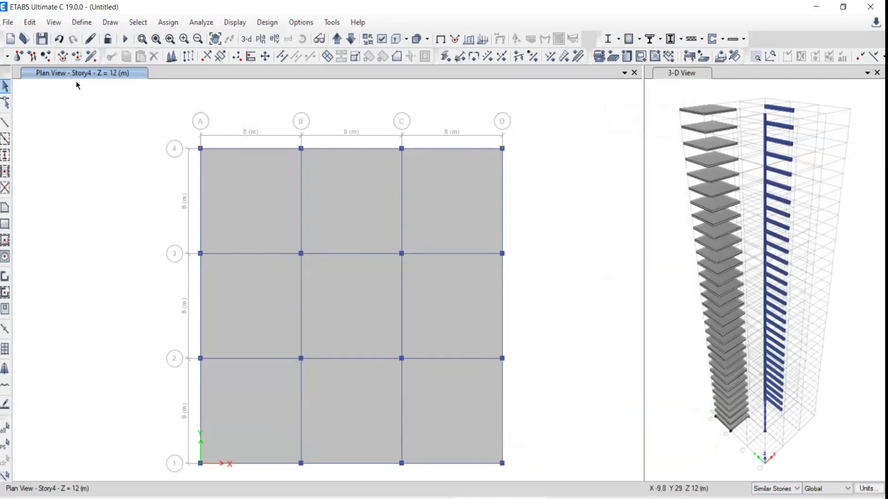
- Test-select the Story4 slab panel between grids A–B and 3–4 under Similar Stories and clear the selection
{"action": "left_click", "coordinate": [237, 213]}
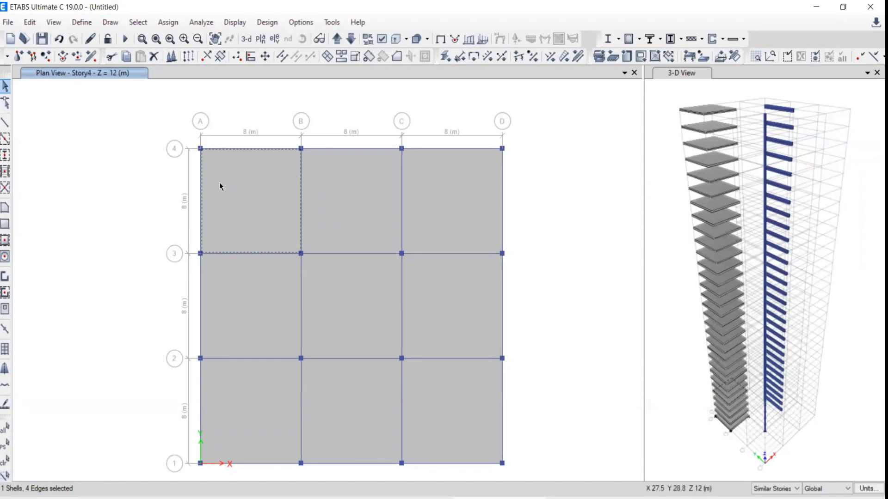
{"action": "left_click", "coordinate": [777, 491]}
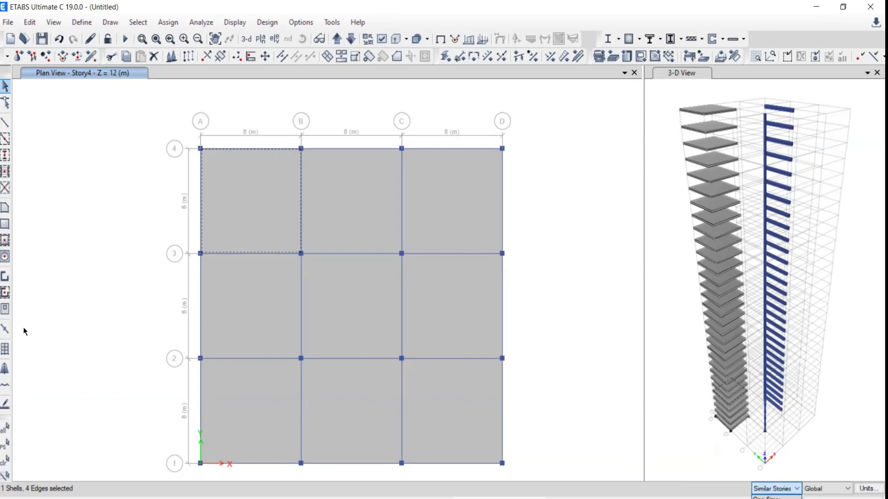
{"action": "left_click", "coordinate": [4, 461]}
- Display the Base plan view and close the 3-D view beside it
{"action": "middle_click_drag", "start_coordinate": [386, 323], "coordinate": [351, 276]}
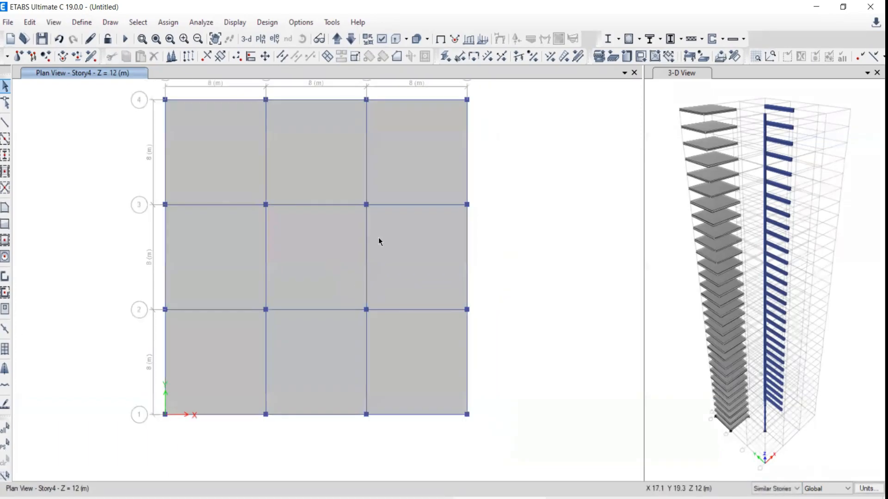
{"action": "left_click", "coordinate": [260, 40]}
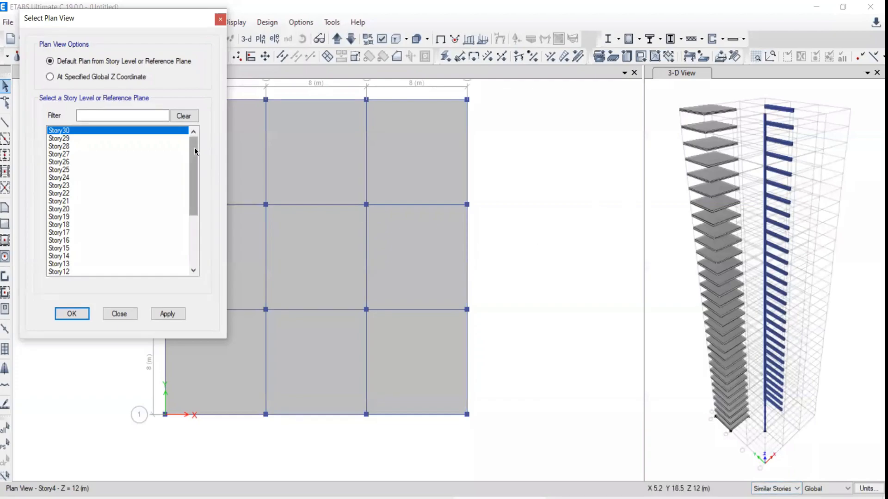
{"action": "left_click_drag", "start_coordinate": [194, 148], "coordinate": [177, 239]}
{"action": "left_click", "coordinate": [53, 271]}
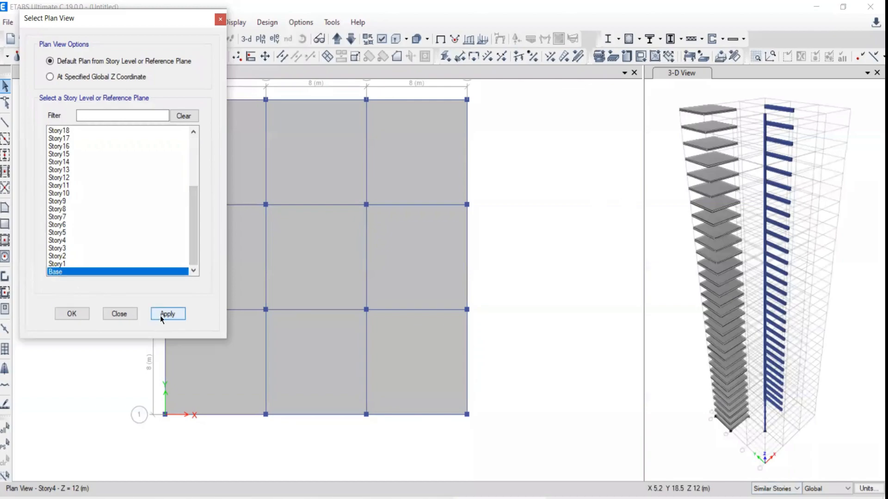
{"action": "left_click", "coordinate": [160, 315]}
{"action": "left_click", "coordinate": [119, 313]}
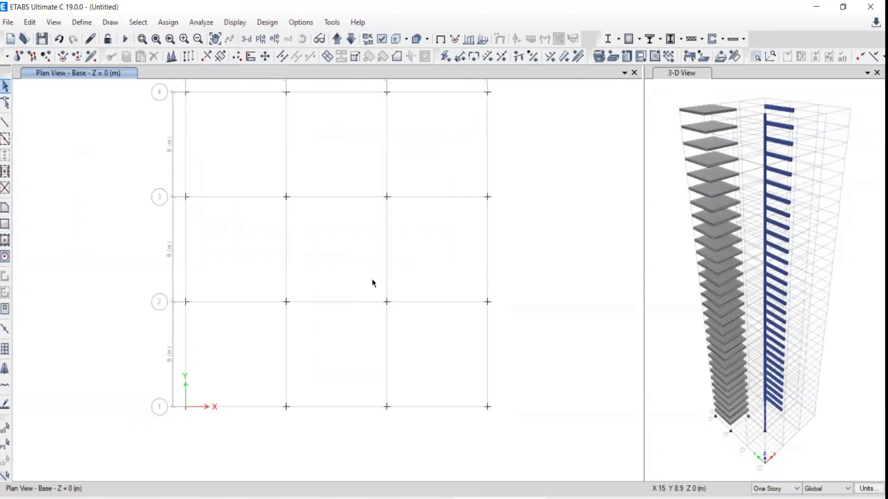
{"action": "left_click", "coordinate": [877, 73]}
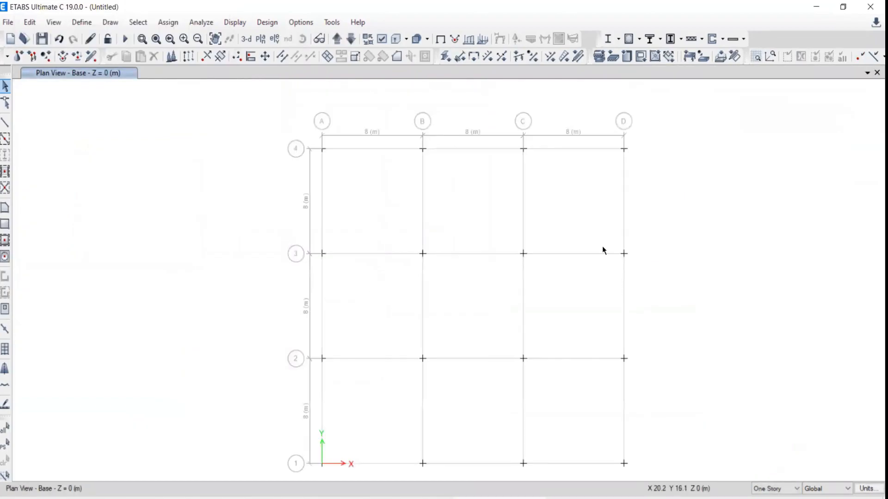
- Activate the All Stories option and window-select all the joints on the Base plan
{"action": "left_click", "coordinate": [769, 489]}
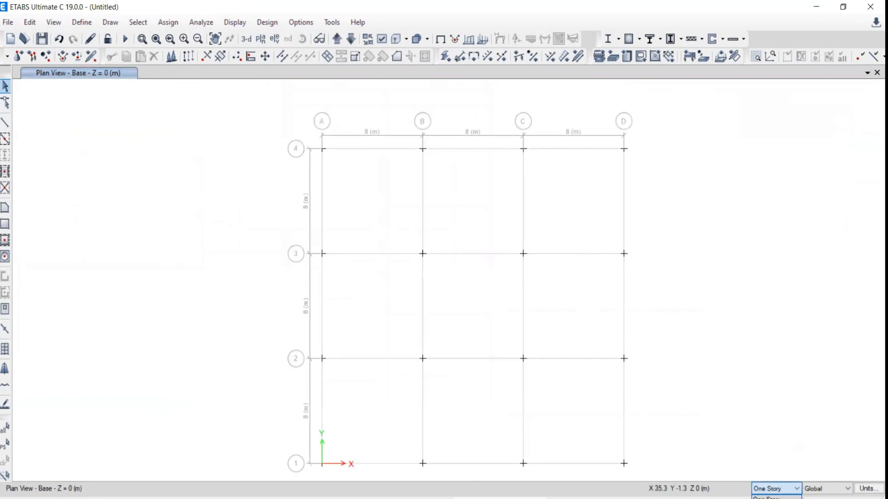
{"action": "left_click", "coordinate": [767, 498]}
{"action": "scroll", "coordinate": [539, 306], "scroll_direction": "down", "scroll_amount": 4}
{"action": "middle_click_drag", "start_coordinate": [555, 316], "coordinate": [330, 270]}
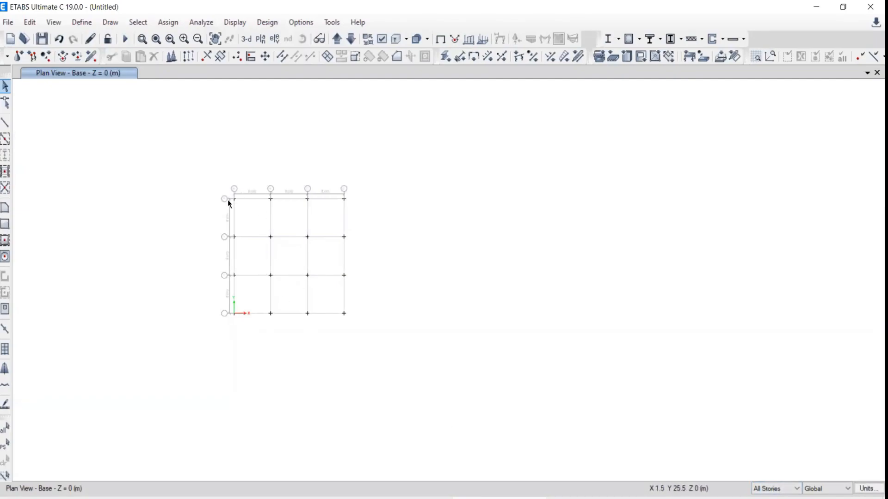
{"action": "left_click_drag", "start_coordinate": [157, 158], "coordinate": [472, 353]}
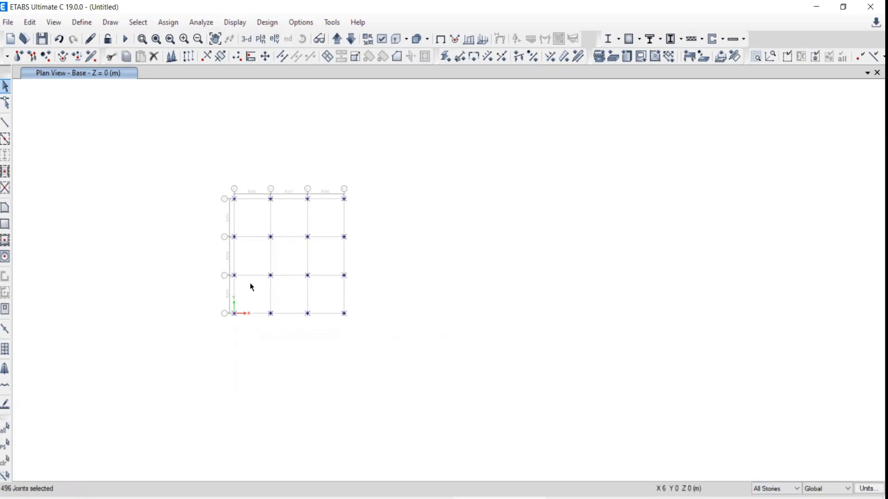
- Examine the selected Base plan joints and the selected-joint count, and clear the selection
{"action": "scroll", "coordinate": [249, 284], "scroll_direction": "up", "scroll_amount": 5}
{"action": "middle_click_drag", "start_coordinate": [294, 198], "coordinate": [292, 274]}
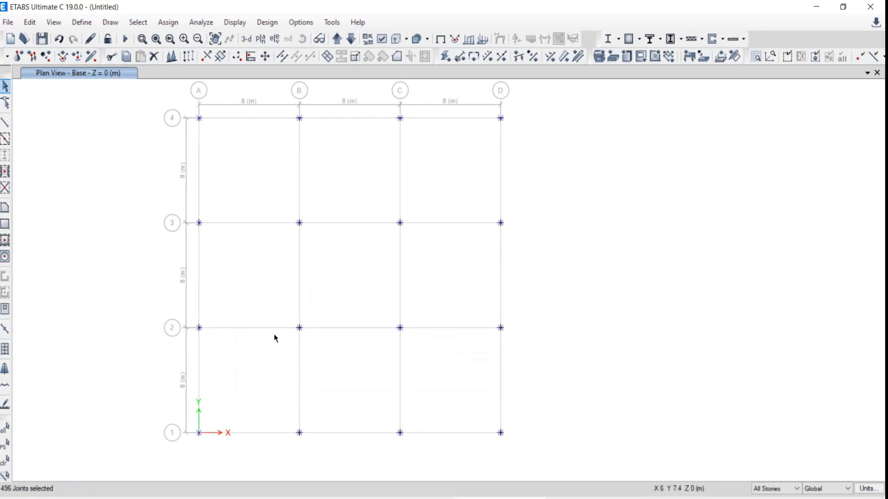
{"action": "scroll", "coordinate": [337, 350], "scroll_direction": "down", "scroll_amount": 4}
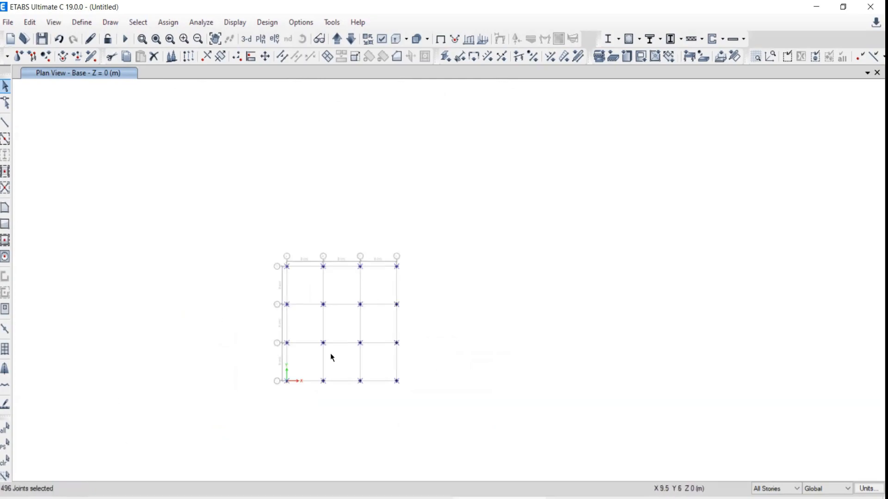
{"action": "scroll", "coordinate": [329, 353], "scroll_direction": "up", "scroll_amount": 4}
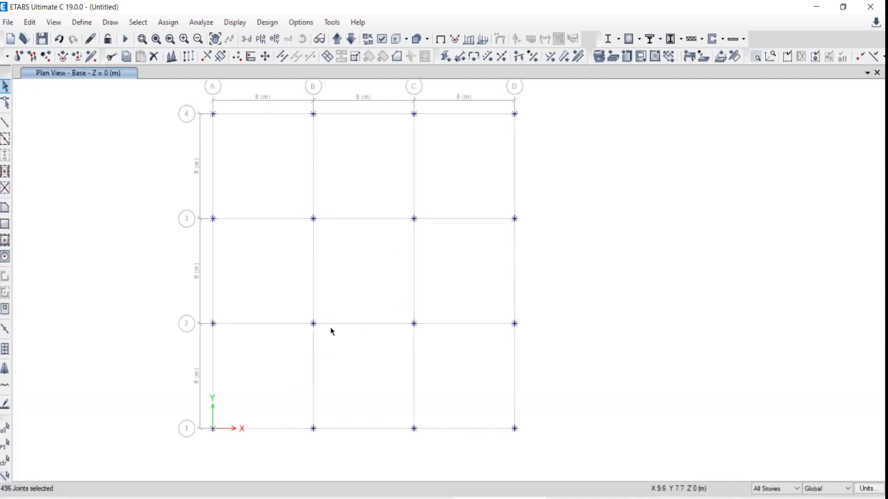
{"action": "scroll", "coordinate": [330, 336], "scroll_direction": "down", "scroll_amount": 4}
{"action": "scroll", "coordinate": [360, 349], "scroll_direction": "up", "scroll_amount": 5}
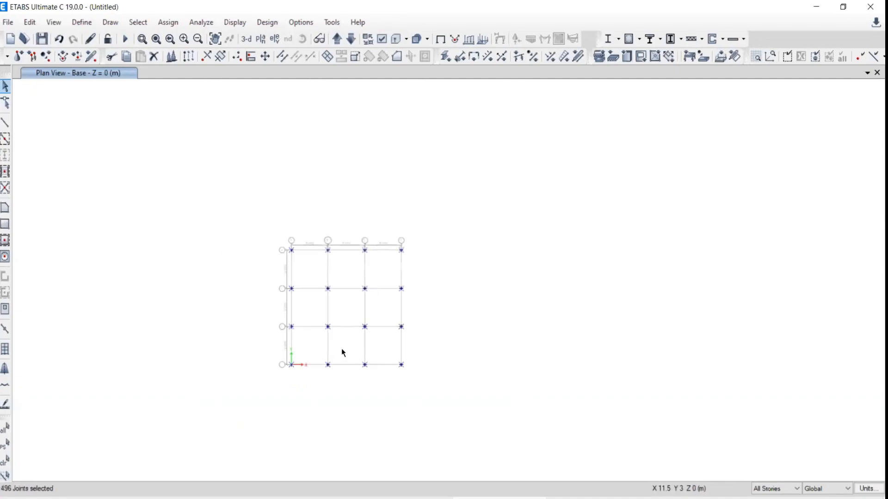
{"action": "scroll", "coordinate": [346, 339], "scroll_direction": "down", "scroll_amount": 2}
{"action": "scroll", "coordinate": [343, 304], "scroll_direction": "down", "scroll_amount": 2}
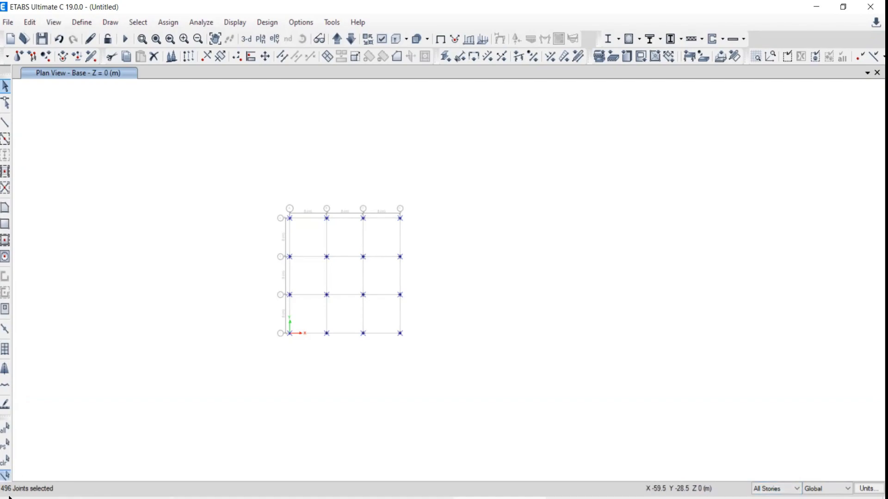
{"action": "scroll", "coordinate": [317, 342], "scroll_direction": "up", "scroll_amount": 3}
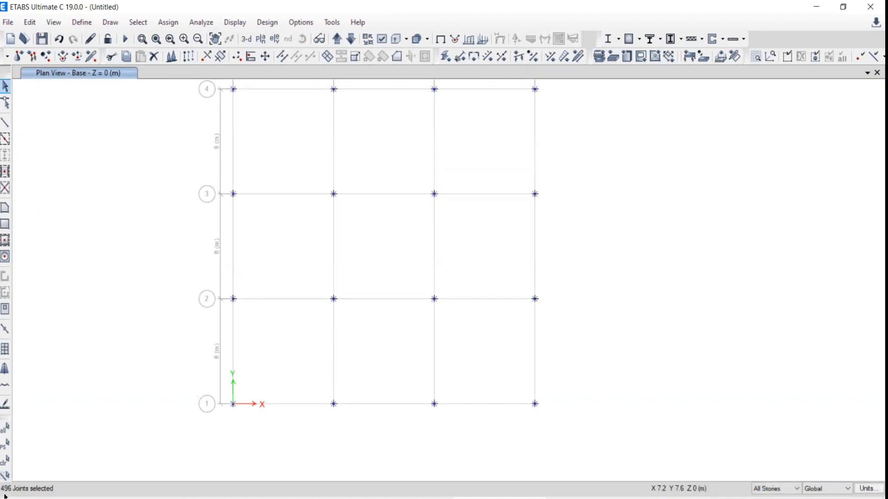
{"action": "key", "text": "Escape"}
- Switch back to the One Story option, test-select all the Base plan joints with a window, and clear the selection
{"action": "left_click", "coordinate": [767, 490]}
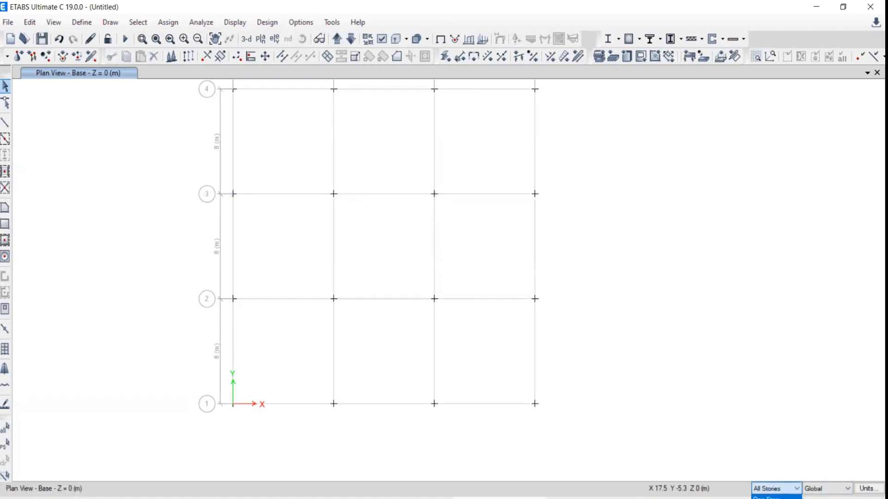
{"action": "left_click", "coordinate": [768, 498]}
{"action": "scroll", "coordinate": [333, 190], "scroll_direction": "down", "scroll_amount": 3}
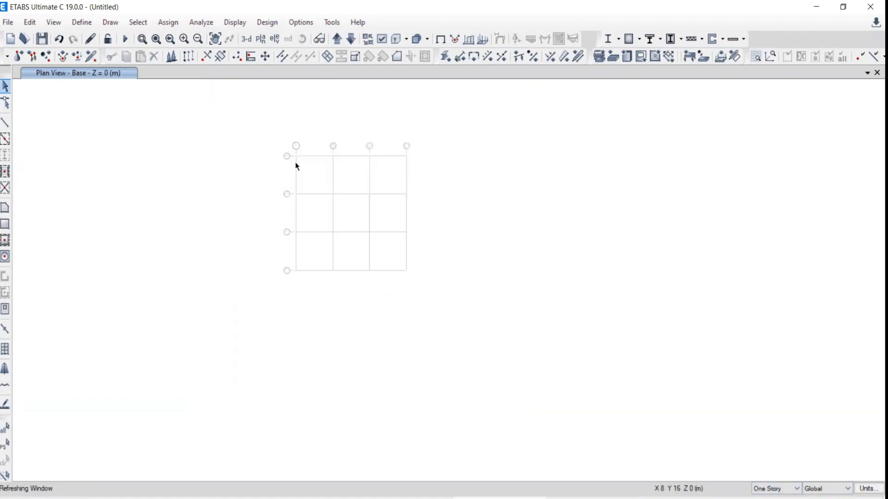
{"action": "left_click_drag", "start_coordinate": [246, 119], "coordinate": [512, 317]}
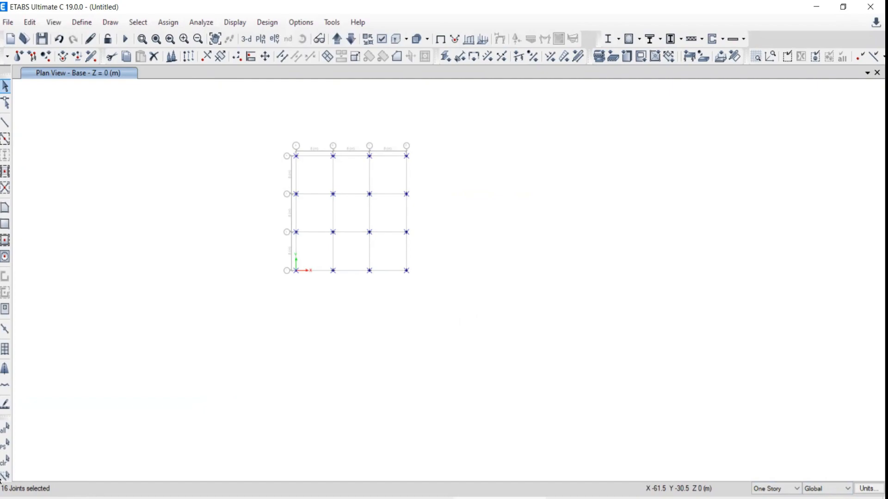
{"action": "left_click", "coordinate": [774, 491]}
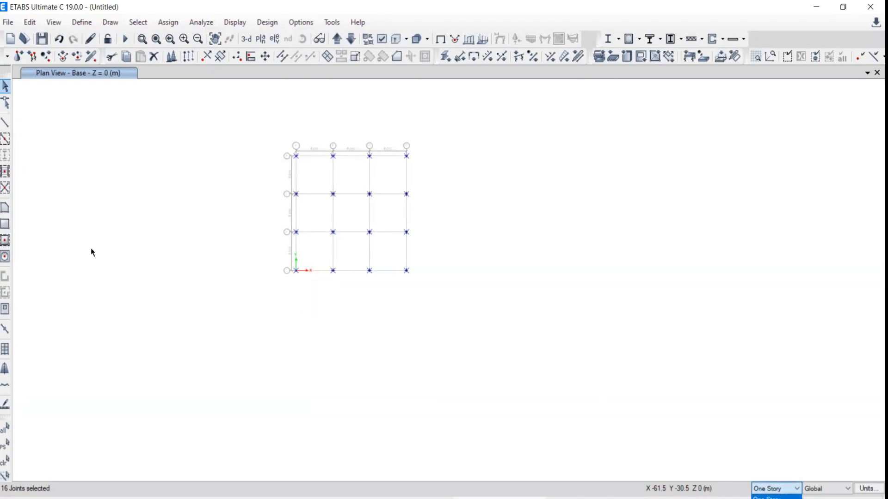
{"action": "left_click", "coordinate": [7, 461]}
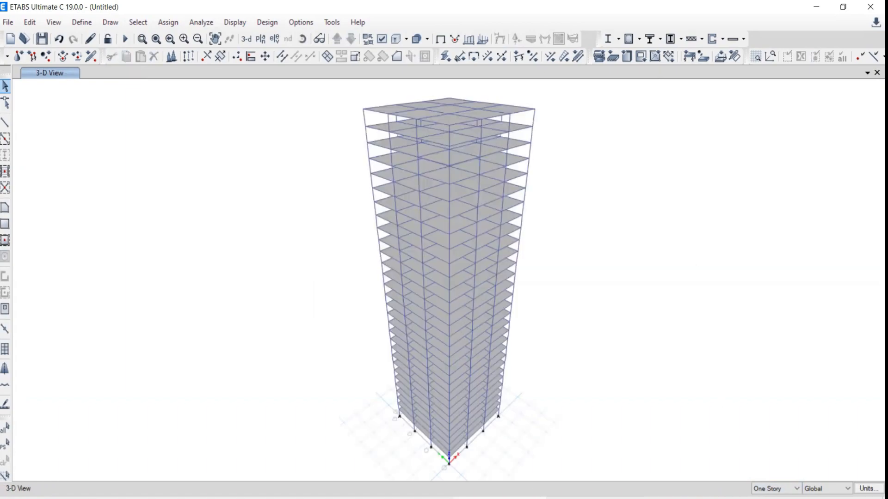
- Check the topic list in IMPORTANT COMMANDS.pdf in the browser, return to ETABS, and display the Story21 plan
{"action": "key", "text": "alt+Tab"}
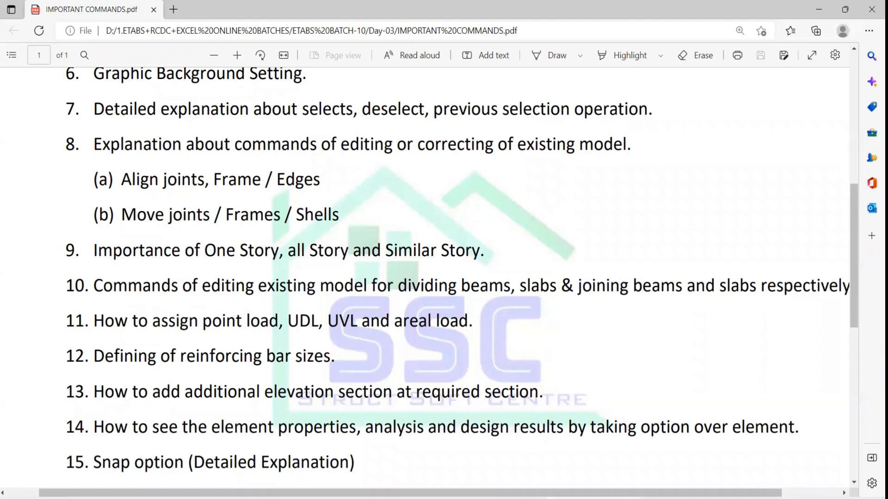
{"action": "left_click", "coordinate": [593, 498]}
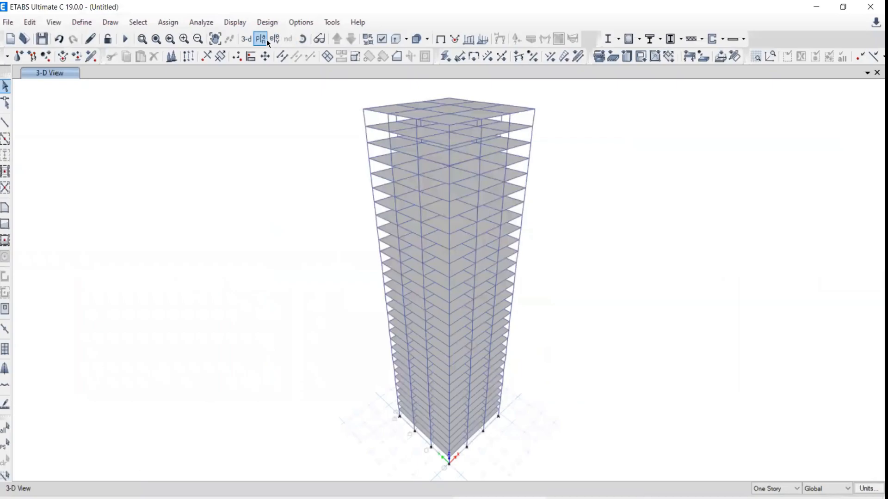
{"action": "left_click", "coordinate": [262, 38]}
{"action": "left_click", "coordinate": [67, 201]}
{"action": "left_click", "coordinate": [168, 313]}
{"action": "left_click", "coordinate": [119, 314]}
- Draw a horizontal beam outside the Story21 grid beyond grid A and a vertical beam running down from a point along it
{"action": "left_click", "coordinate": [5, 123]}
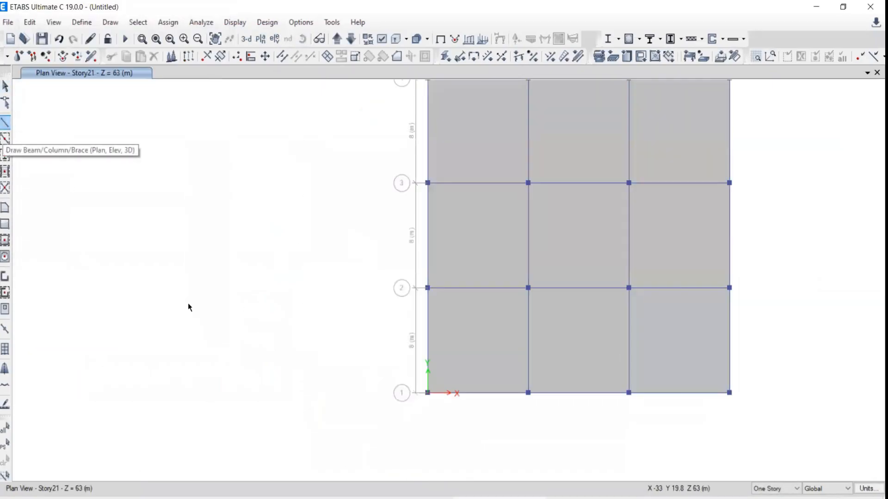
{"action": "left_click", "coordinate": [586, 133]}
{"action": "left_click", "coordinate": [123, 208]}
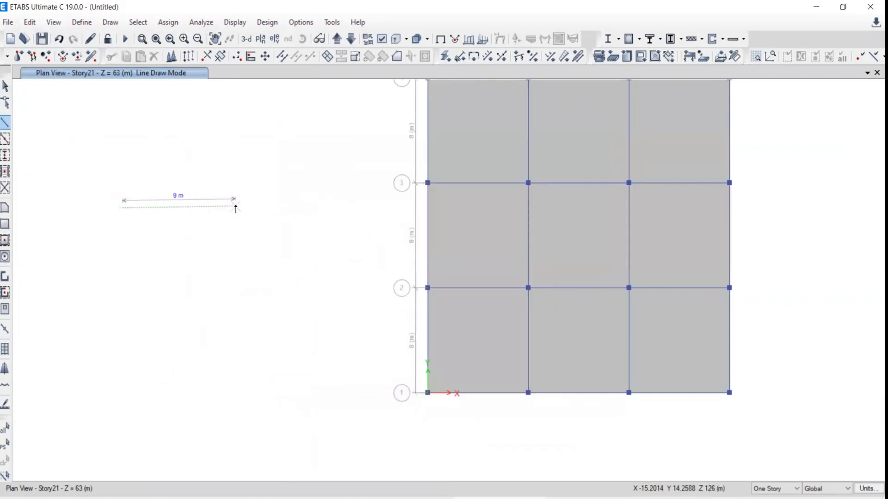
{"action": "double_click", "coordinate": [352, 208]}
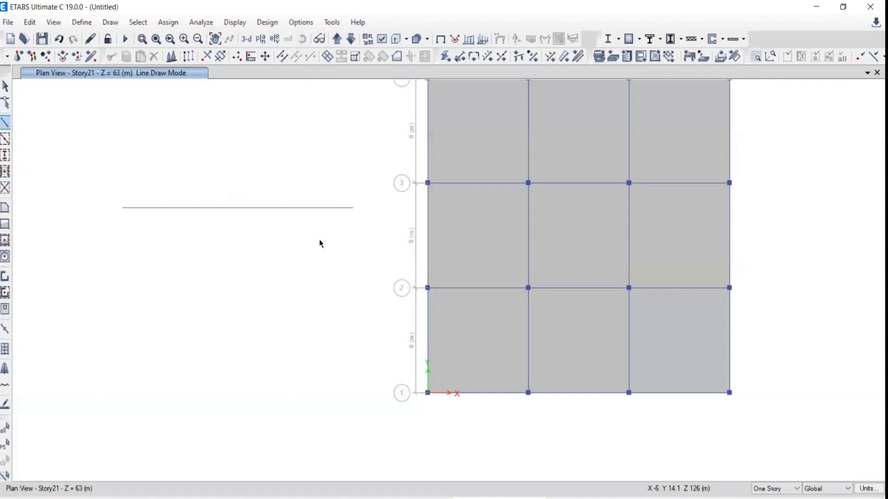
{"action": "left_click", "coordinate": [215, 208]}
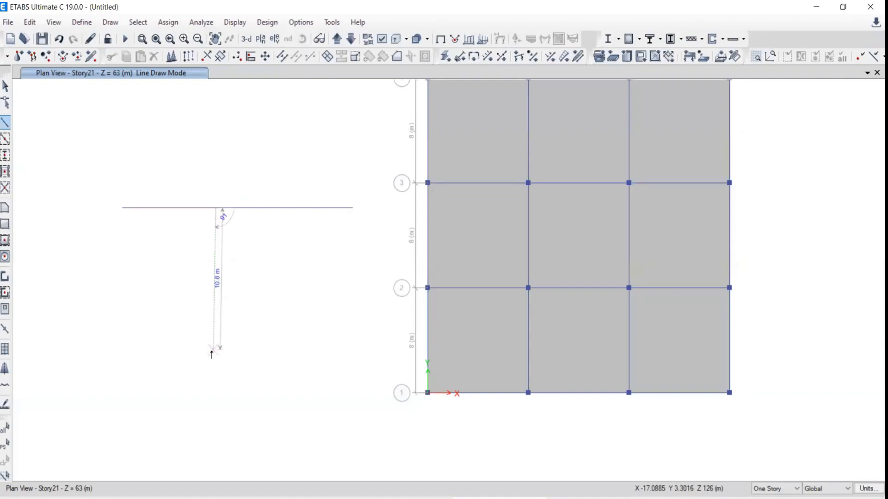
{"action": "double_click", "coordinate": [221, 365]}
- Select the horizontal beam and its joint with the vertical beam, and open Divide Frames with its frame count ready for editing
{"action": "left_click", "coordinate": [5, 86]}
{"action": "left_click_drag", "start_coordinate": [300, 184], "coordinate": [271, 234]}
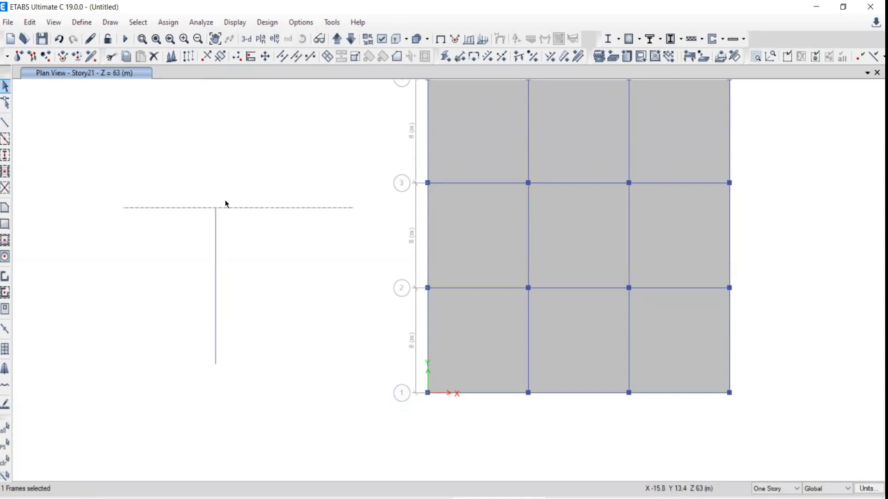
{"action": "left_click_drag", "start_coordinate": [300, 172], "coordinate": [277, 218]}
{"action": "left_click_drag", "start_coordinate": [187, 177], "coordinate": [241, 226]}
{"action": "left_click", "coordinate": [30, 23]}
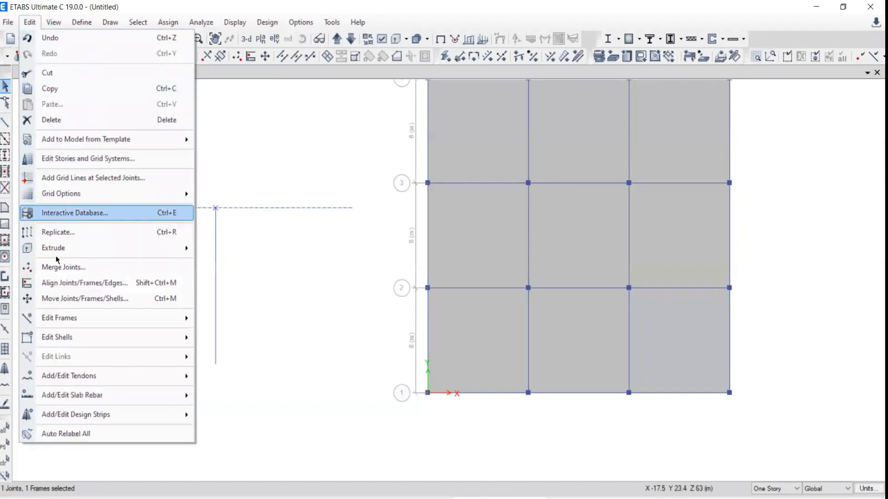
{"action": "mouse_move", "coordinate": [57, 324]}
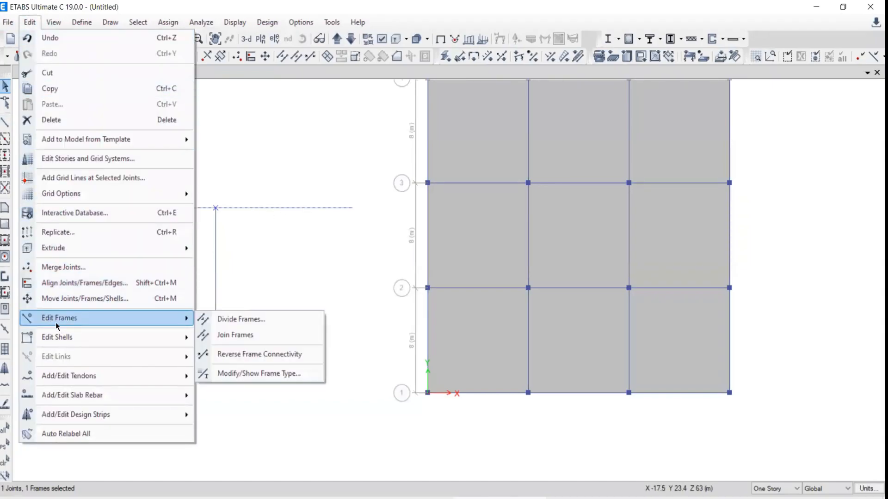
{"action": "left_click", "coordinate": [231, 319]}
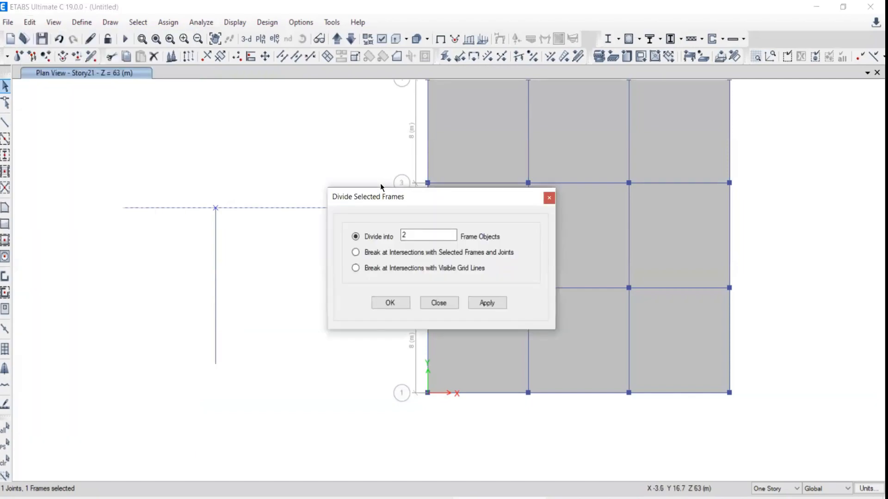
{"action": "left_click_drag", "start_coordinate": [378, 196], "coordinate": [611, 178]}
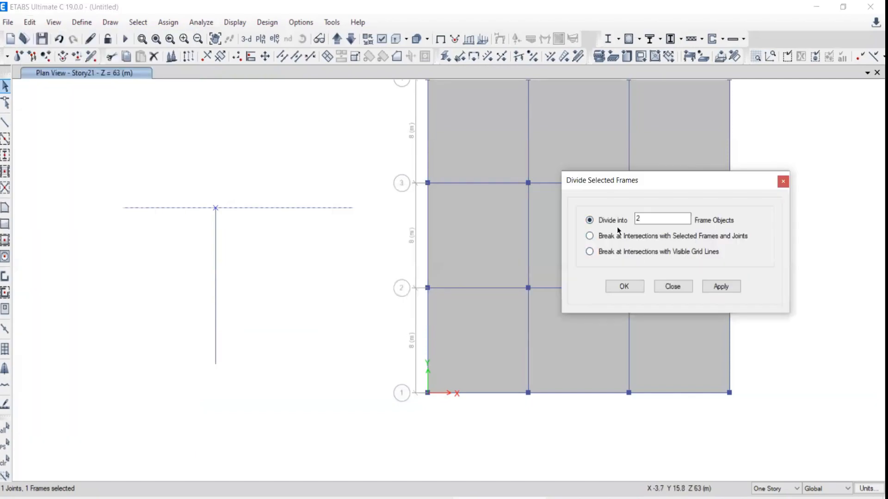
{"action": "double_click", "coordinate": [650, 220]}
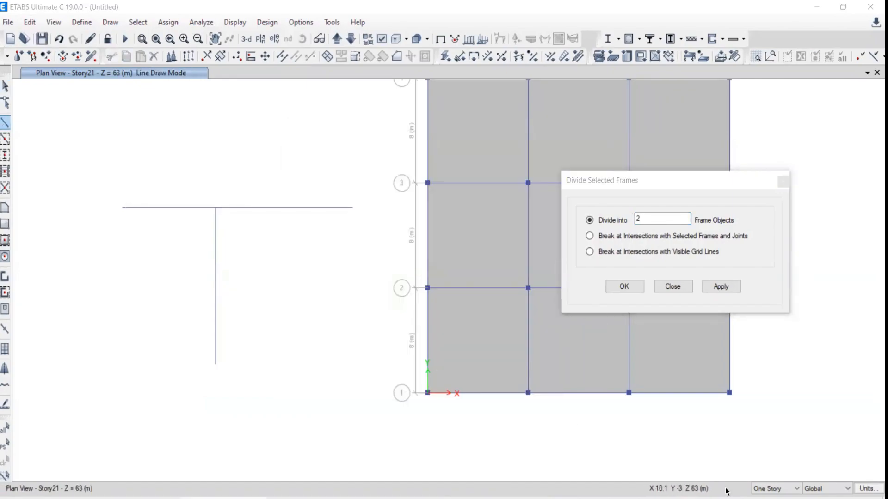
{"action": "left_click_drag", "start_coordinate": [54, 145], "coordinate": [295, 145]}
{"action": "mouse_move", "coordinate": [138, 111]}
{"action": "left_mouse_down"}
{"action": "mouse_move", "coordinate": [140, 130]}
{"action": "mouse_move", "coordinate": [153, 116]}
{"action": "left_mouse_up"}
{"action": "left_click_drag", "start_coordinate": [166, 130], "coordinate": [184, 130]}
{"action": "mouse_move", "coordinate": [640, 211]}
{"action": "left_mouse_down"}
{"action": "mouse_move", "coordinate": [630, 217]}
{"action": "mouse_move", "coordinate": [645, 214]}
{"action": "left_mouse_up"}
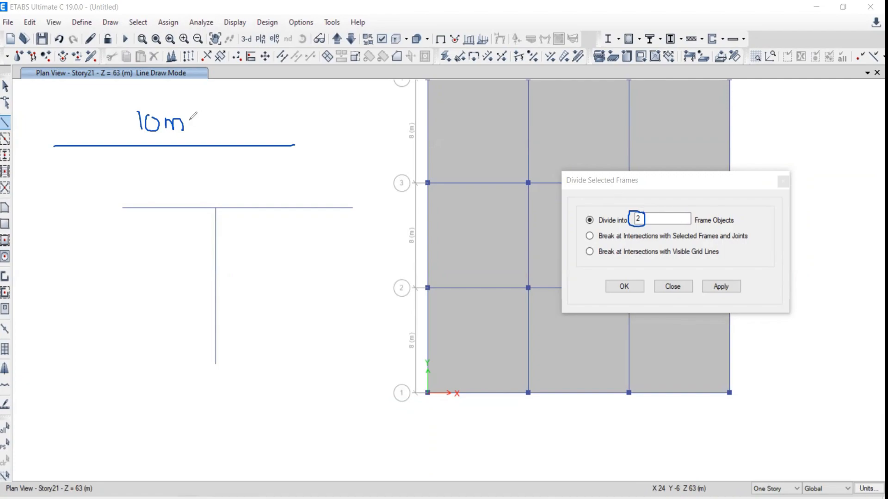
{"action": "mouse_move", "coordinate": [655, 195]}
{"action": "left_mouse_down"}
{"action": "mouse_move", "coordinate": [666, 203]}
{"action": "mouse_move", "coordinate": [654, 209]}
{"action": "left_mouse_up"}
{"action": "left_click_drag", "start_coordinate": [674, 193], "coordinate": [661, 196]}
{"action": "left_click_drag", "start_coordinate": [597, 230], "coordinate": [740, 229]}
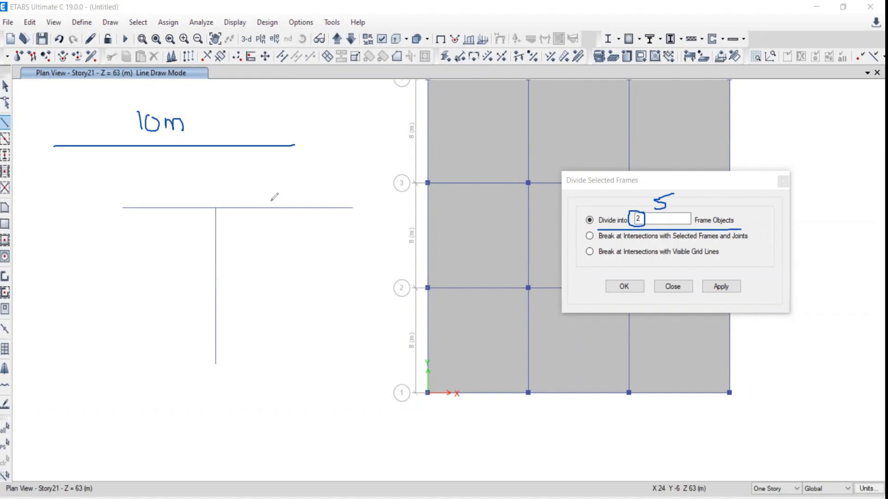
{"action": "mouse_move", "coordinate": [279, 190]}
{"action": "left_mouse_down"}
{"action": "mouse_move", "coordinate": [261, 203]}
{"action": "mouse_move", "coordinate": [267, 226]}
{"action": "left_mouse_up"}
{"action": "mouse_move", "coordinate": [217, 199]}
{"action": "left_mouse_down"}
{"action": "mouse_move", "coordinate": [206, 217]}
{"action": "mouse_move", "coordinate": [227, 205]}
{"action": "mouse_move", "coordinate": [219, 198]}
{"action": "left_mouse_up"}
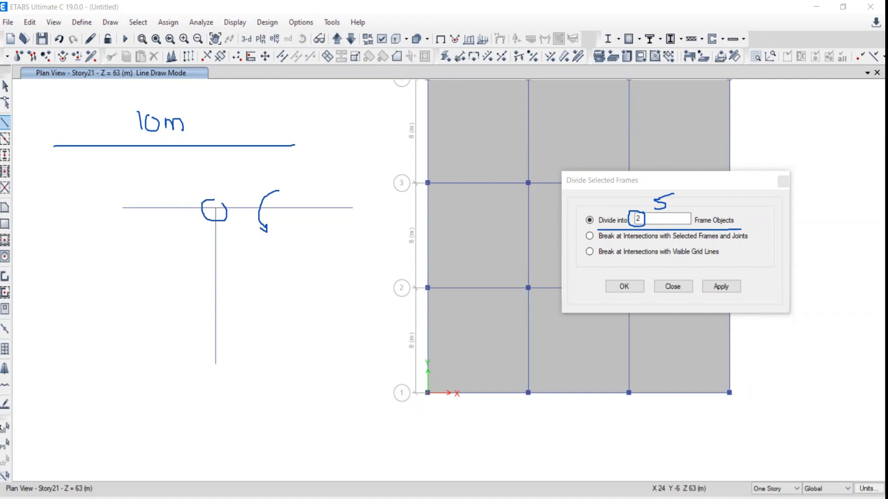
- Reselect the horizontal beam and its joint with the vertical beam, and divide it with Break at Intersections with Selected Frames and Joints
{"action": "key", "text": "Escape"}
{"action": "left_click_drag", "start_coordinate": [332, 174], "coordinate": [301, 231]}
{"action": "left_click_drag", "start_coordinate": [187, 187], "coordinate": [232, 241]}
{"action": "left_click", "coordinate": [589, 237]}
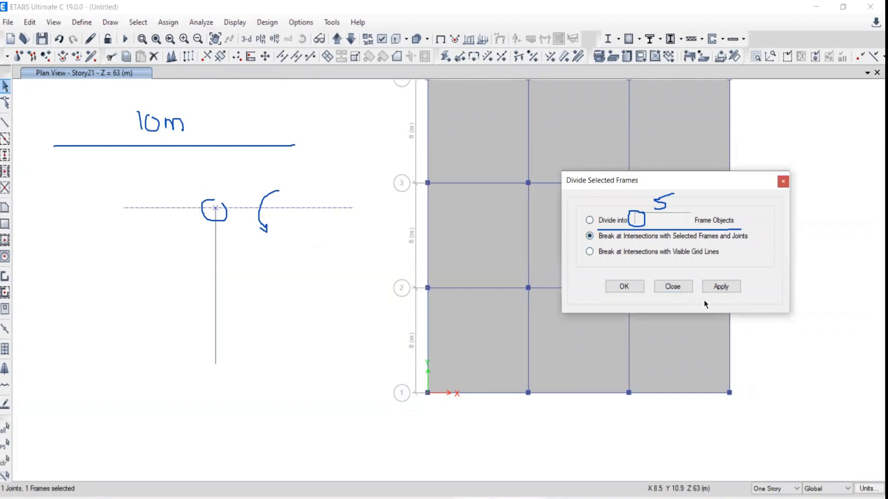
{"action": "left_click", "coordinate": [720, 287]}
- Test-select the pieces of the divided horizontal beam and clear the selection
{"action": "mouse_move", "coordinate": [322, 180]}
{"action": "left_mouse_down"}
{"action": "mouse_move", "coordinate": [299, 238]}
{"action": "mouse_move", "coordinate": [125, 258]}
{"action": "left_mouse_up"}
{"action": "left_click", "coordinate": [273, 208]}
{"action": "left_click", "coordinate": [5, 462]}
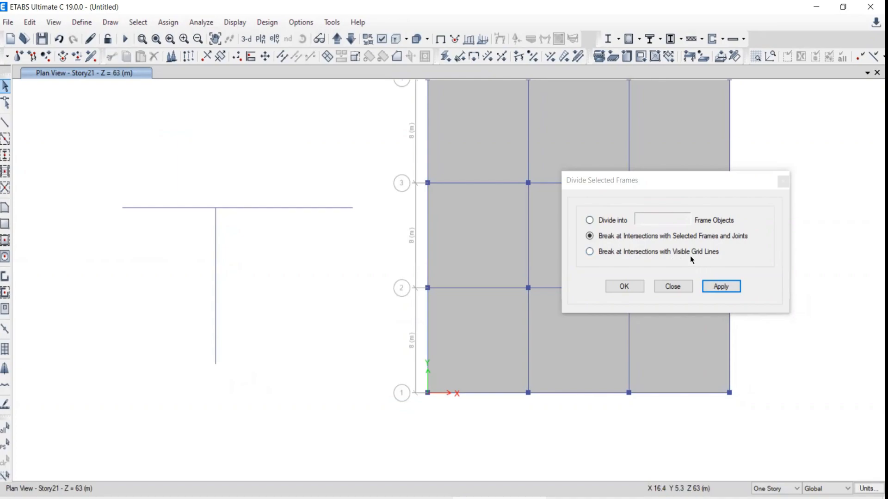
- Choose Break at Intersections with Visible Grid Lines, set the story option to All Stories, and delete all window-selected objects on the grid
{"action": "left_click", "coordinate": [590, 252]}
{"action": "scroll", "coordinate": [287, 262], "scroll_direction": "down", "scroll_amount": 2}
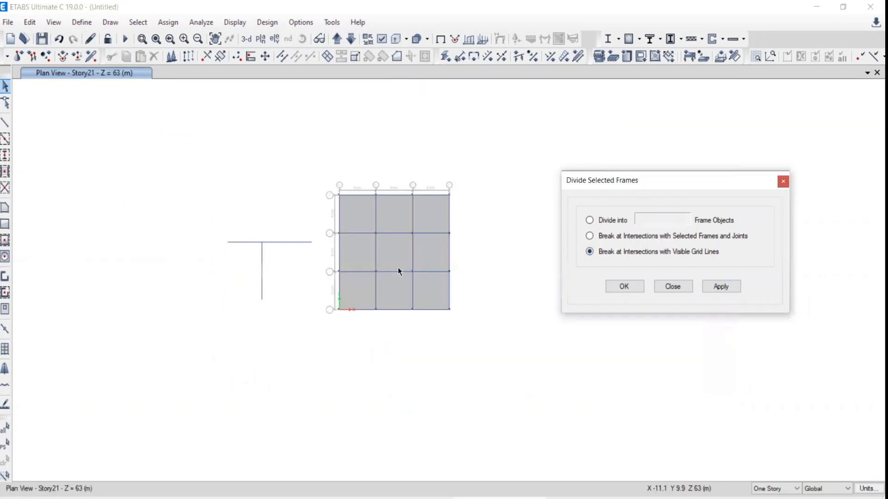
{"action": "left_click", "coordinate": [399, 271]}
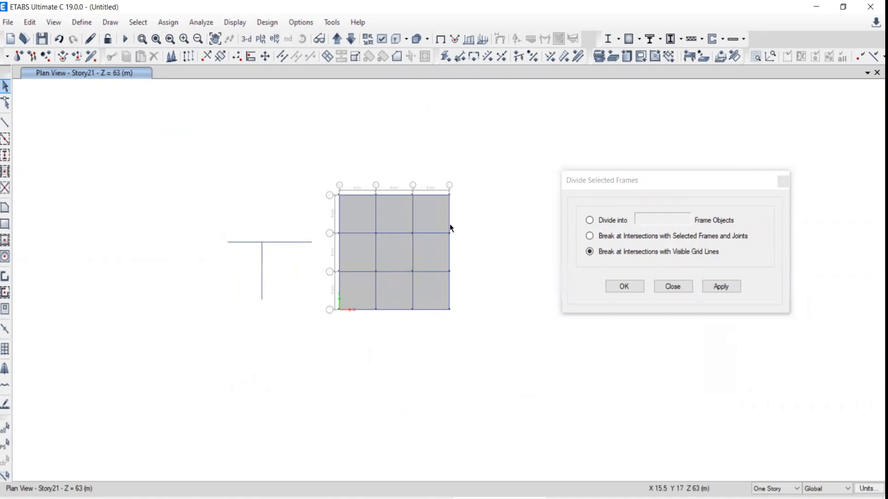
{"action": "left_click", "coordinate": [788, 489]}
{"action": "left_click", "coordinate": [769, 498]}
{"action": "left_click_drag", "start_coordinate": [302, 161], "coordinate": [501, 341]}
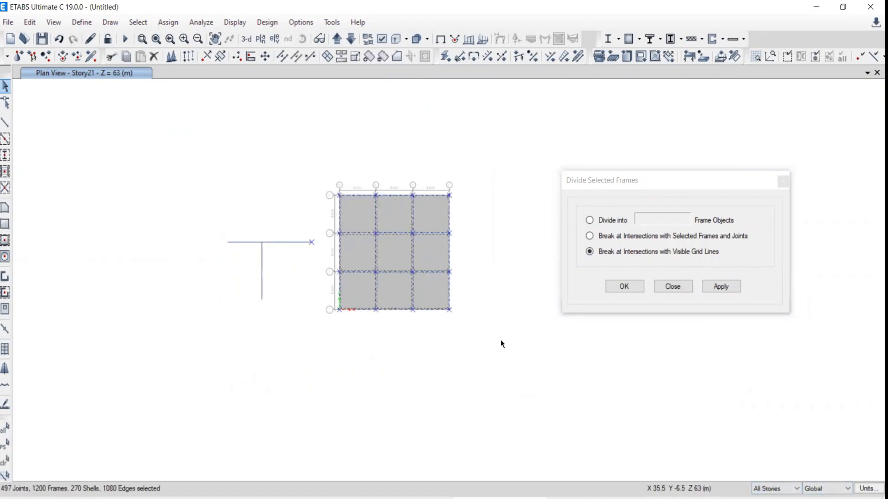
{"action": "key", "text": "Delete"}
- Draw a beam along grid line 2 from grid B to grid D
{"action": "scroll", "coordinate": [382, 276], "scroll_direction": "up", "scroll_amount": 4}
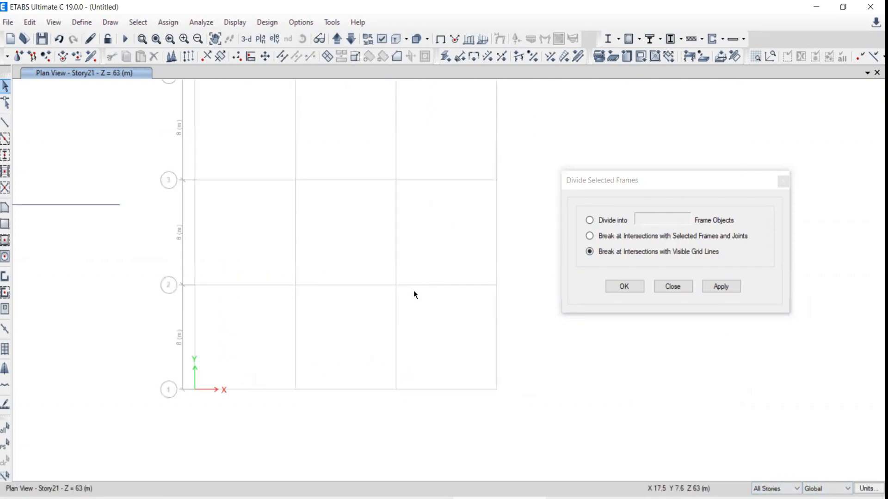
{"action": "left_click", "coordinate": [5, 123]}
{"action": "left_click", "coordinate": [592, 132]}
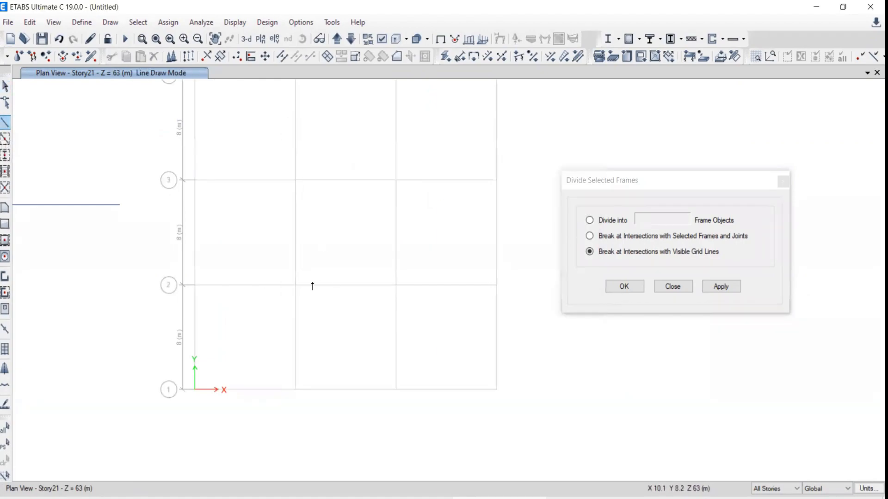
{"action": "left_click", "coordinate": [296, 285]}
{"action": "left_click", "coordinate": [497, 285]}
{"action": "key", "text": "Escape"}
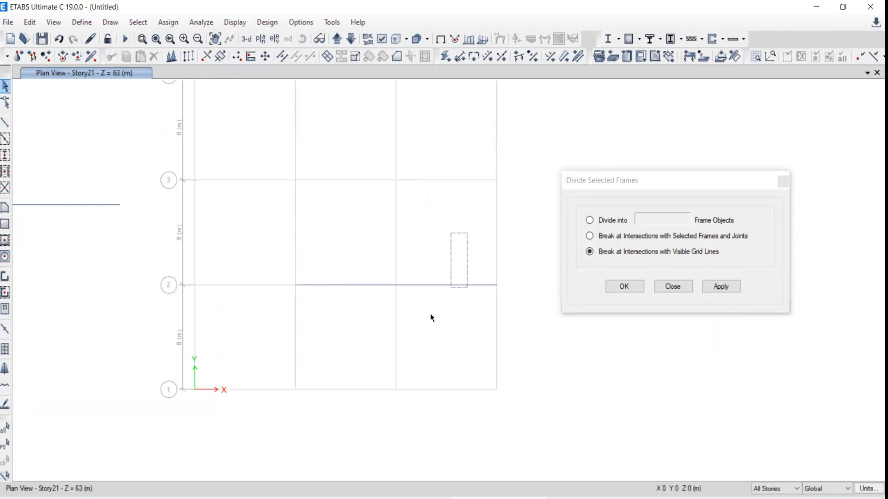
- Try breaking the beam on grid line 2 at the visible grid lines, and undo the division
{"action": "left_click_drag", "start_coordinate": [467, 233], "coordinate": [430, 314]}
{"action": "left_click", "coordinate": [721, 286]}
{"action": "key", "text": "ctrl+z"}
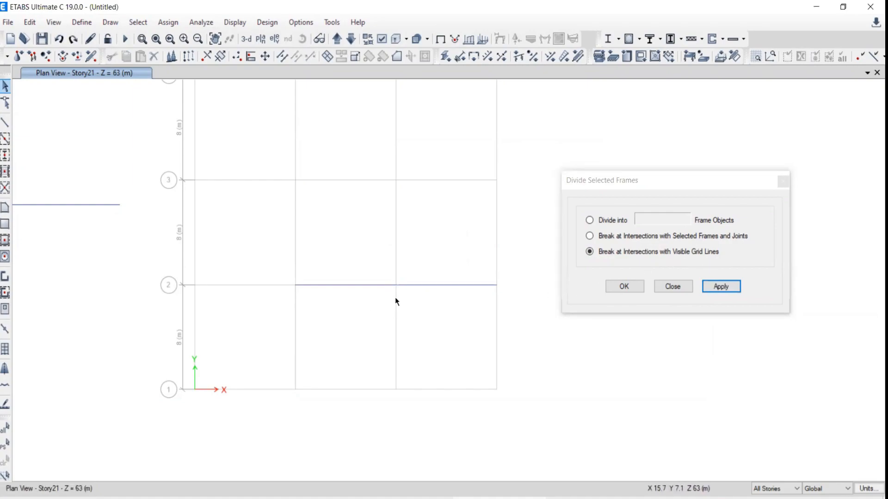
- Break the beam on grid line 2 at its intersections with visible grid lines, test-select its pieces, and clear the selection
{"action": "left_click_drag", "start_coordinate": [456, 248], "coordinate": [429, 309]}
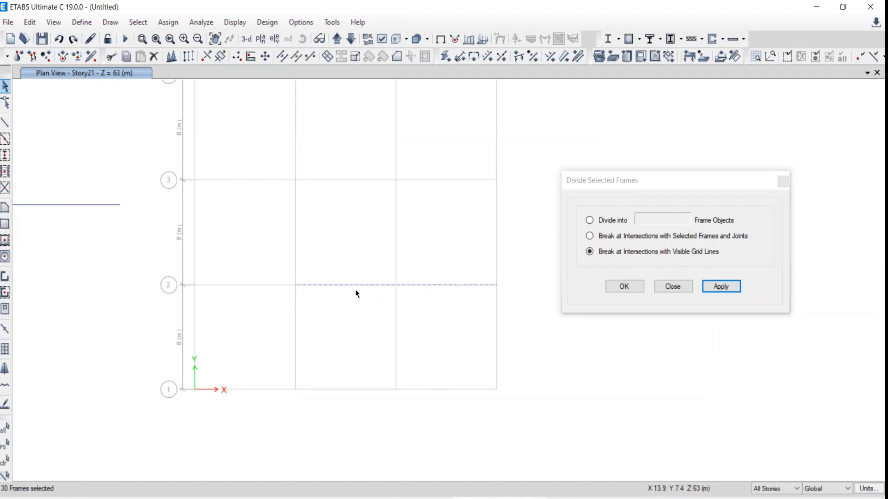
{"action": "left_click_drag", "start_coordinate": [294, 285], "coordinate": [500, 287]}
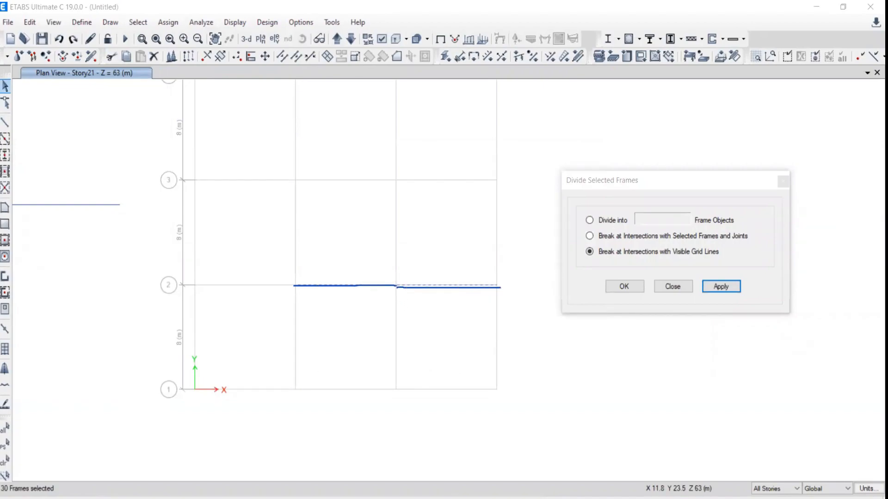
{"action": "left_click", "coordinate": [7, 86]}
{"action": "left_click_drag", "start_coordinate": [455, 262], "coordinate": [427, 319]}
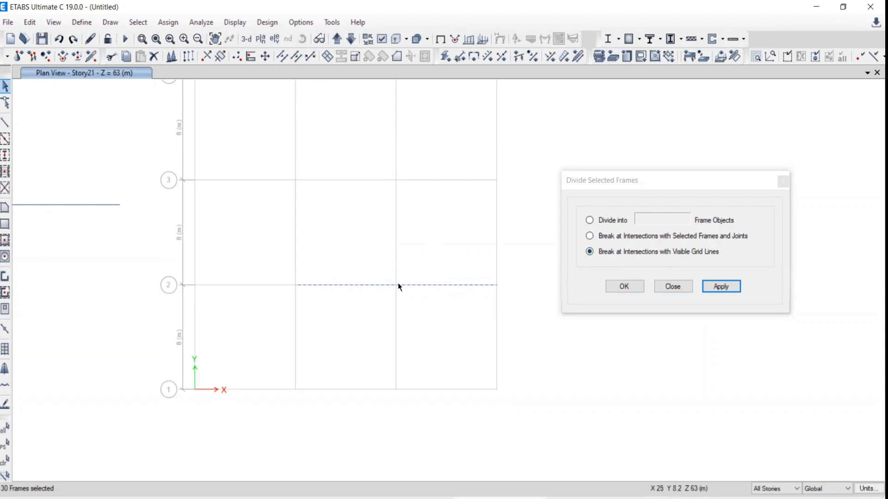
{"action": "left_click", "coordinate": [720, 287]}
{"action": "left_click", "coordinate": [719, 290]}
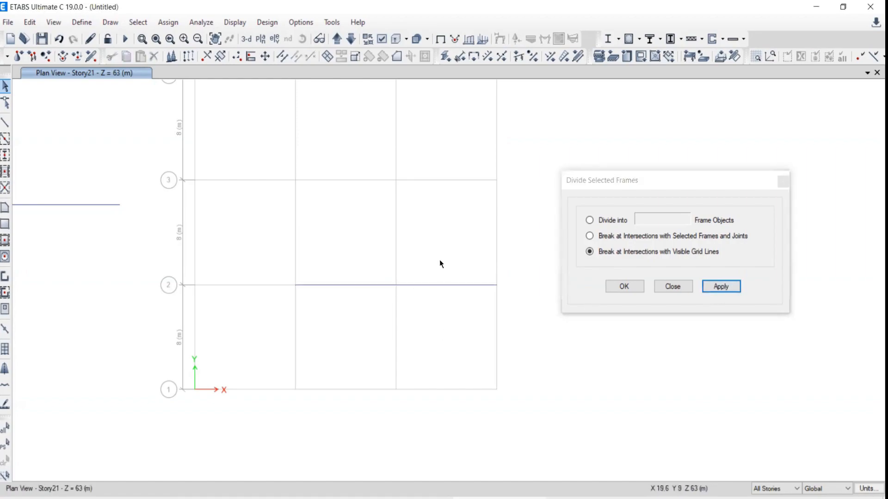
{"action": "left_click_drag", "start_coordinate": [341, 248], "coordinate": [321, 326]}
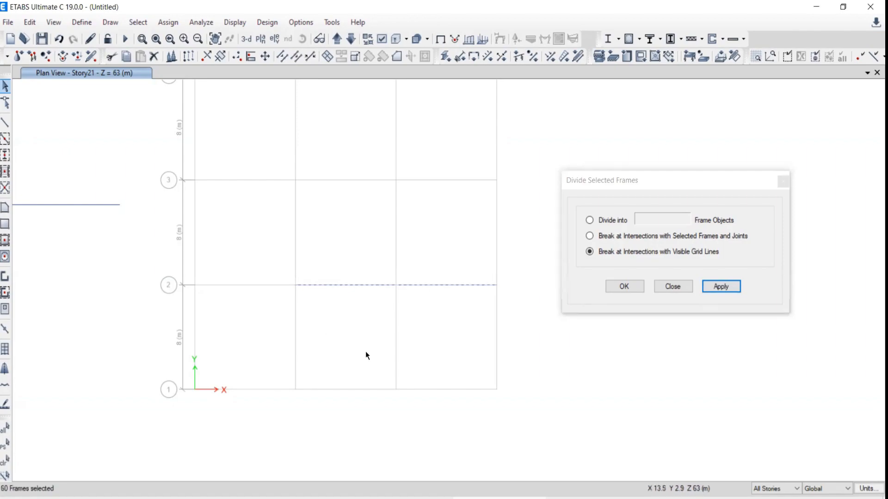
{"action": "left_click", "coordinate": [4, 461]}
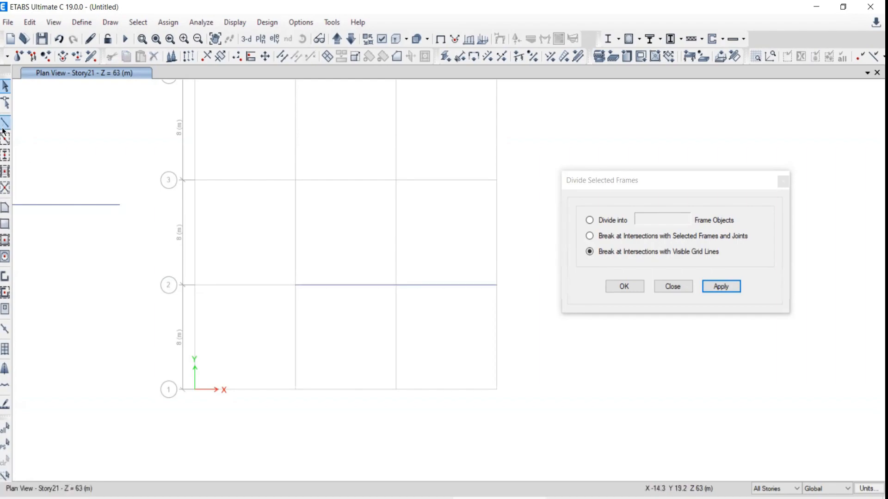
- Draw a rectangular floor from grid point B3 to grid point D2 and test-select it
{"action": "left_click", "coordinate": [5, 225]}
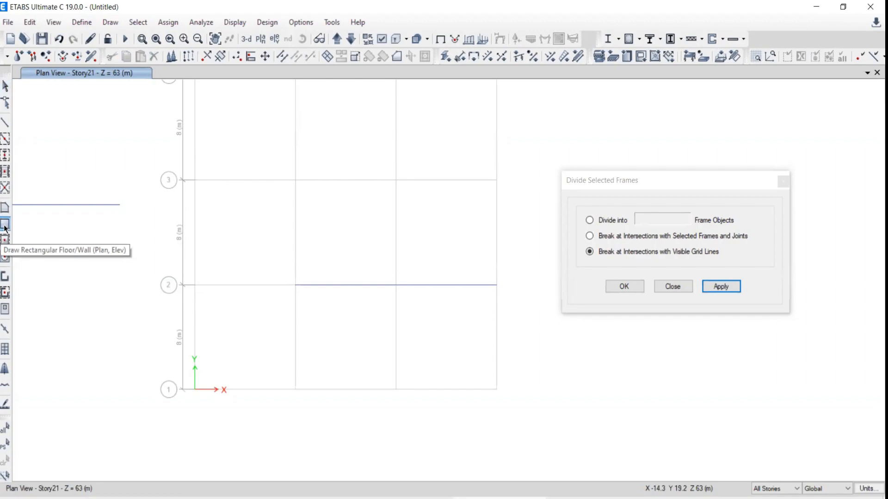
{"action": "left_click", "coordinate": [588, 134]}
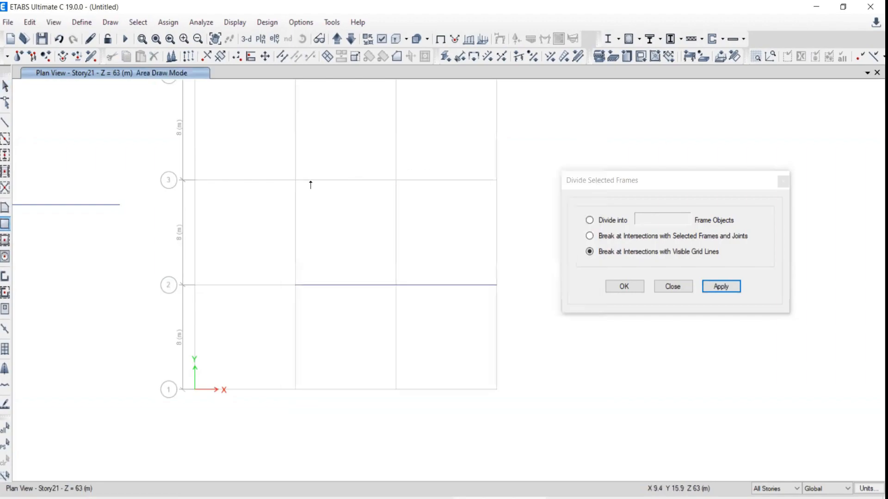
{"action": "left_click_drag", "start_coordinate": [295, 180], "coordinate": [497, 285]}
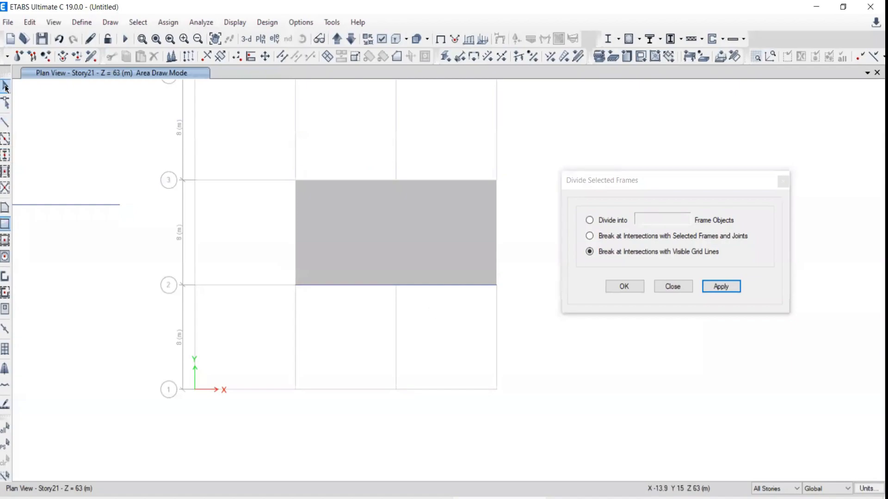
{"action": "left_click", "coordinate": [5, 86]}
{"action": "left_click", "coordinate": [367, 228]}
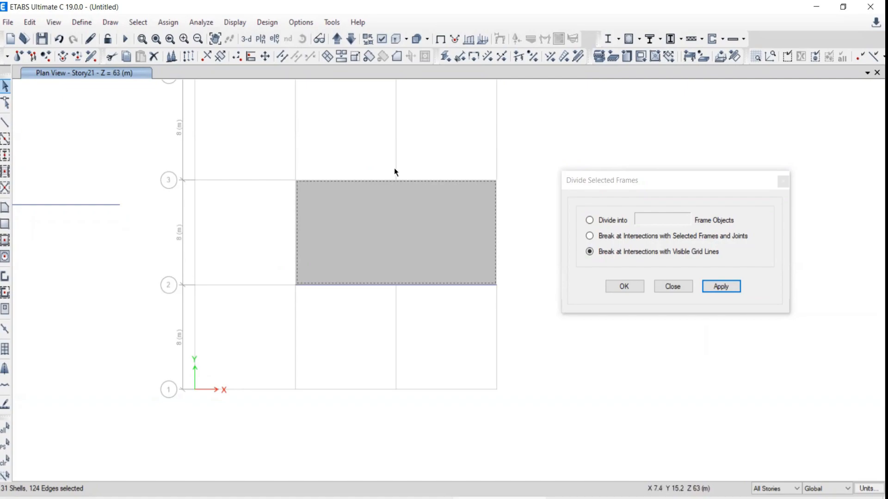
- Draw an 8 m beam along grid line C across the floor, from grid line 2 to grid line 3
{"action": "left_click", "coordinate": [5, 123]}
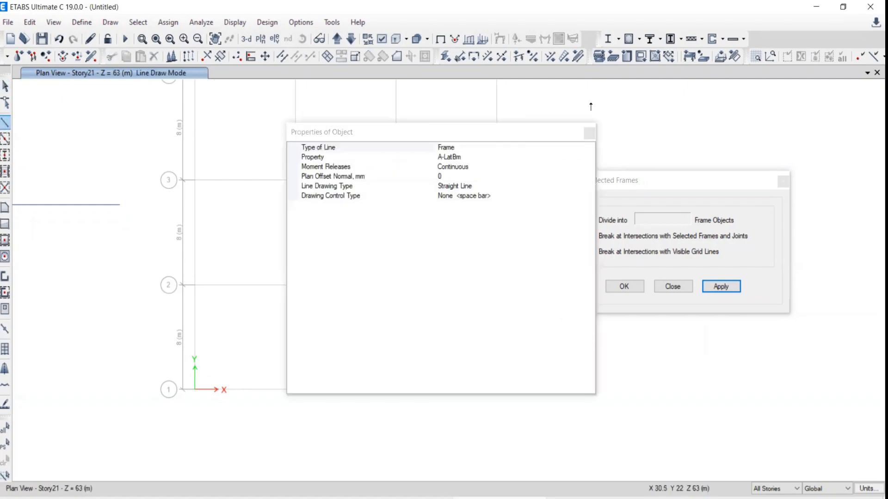
{"action": "left_click", "coordinate": [589, 133]}
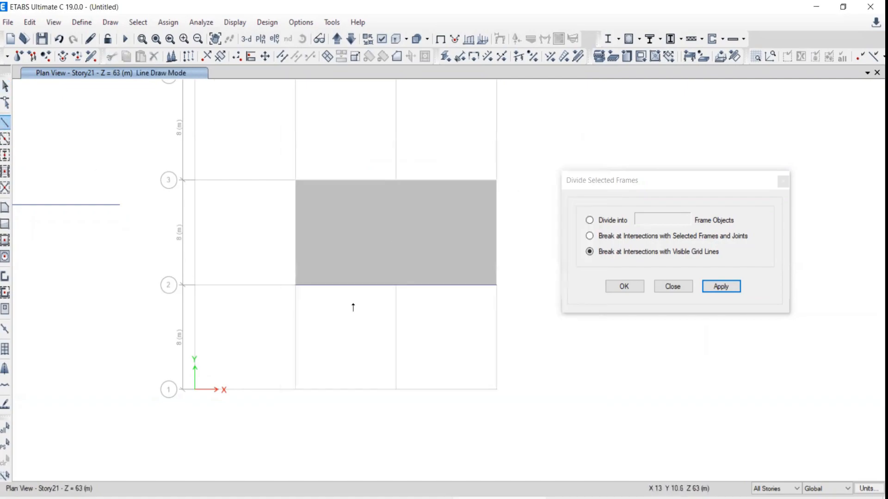
{"action": "left_click", "coordinate": [395, 285]}
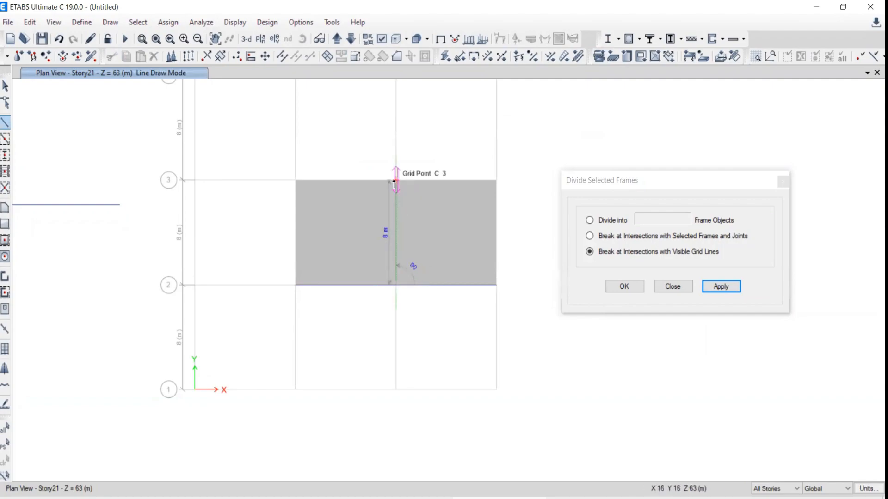
{"action": "left_click", "coordinate": [395, 181]}
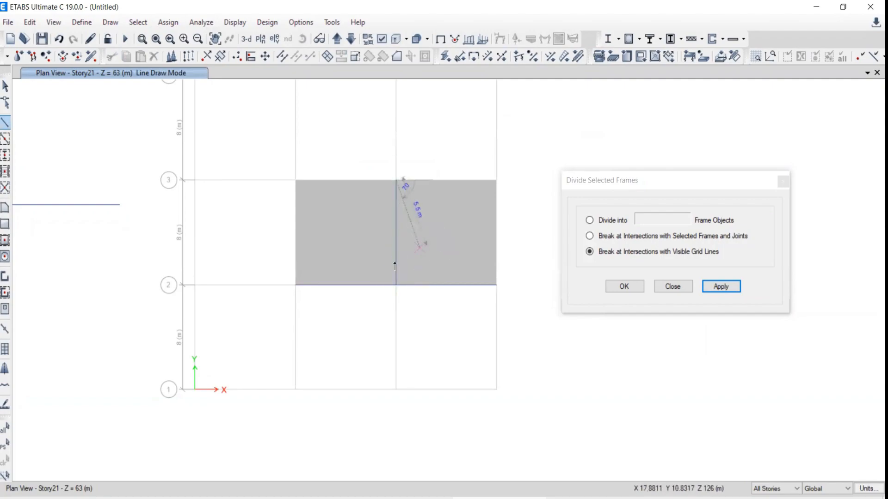
{"action": "key", "text": "Escape"}
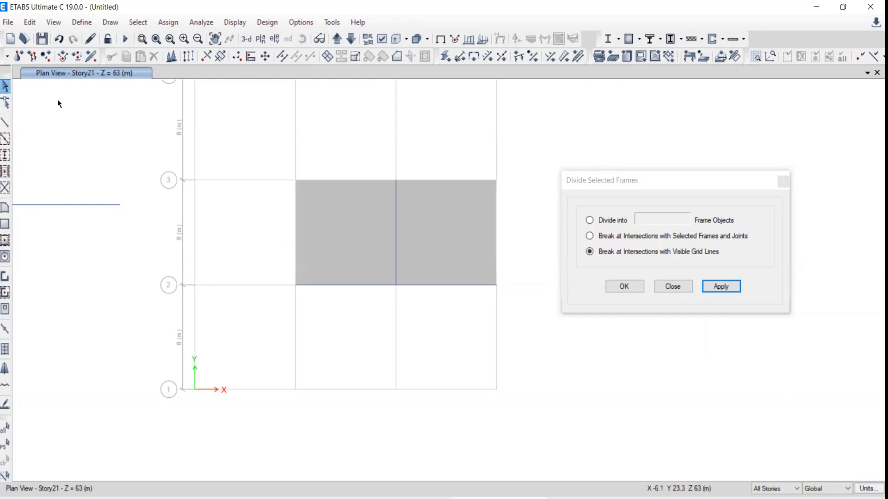
- Select the floor and the beam on grid C, and divide the floor with Cookie Cut Floor Objects at Selected Frame Objects, extending frames to shell edges
{"action": "left_click", "coordinate": [422, 224]}
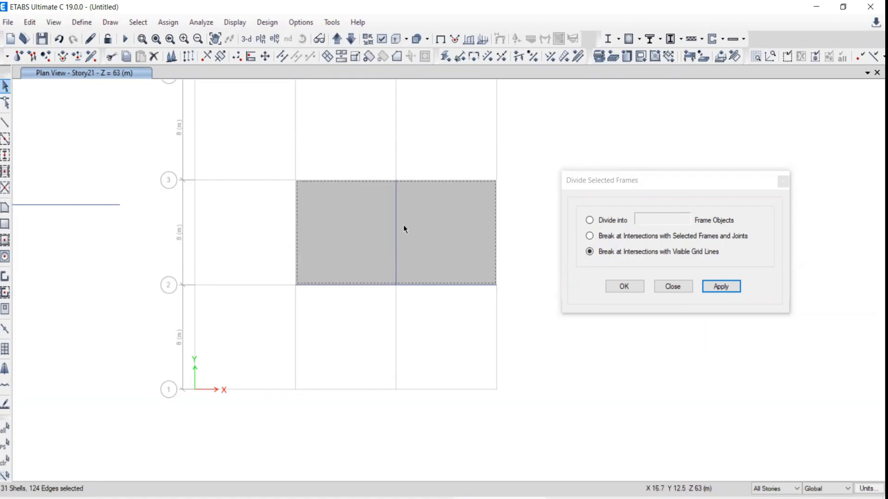
{"action": "left_click", "coordinate": [396, 246]}
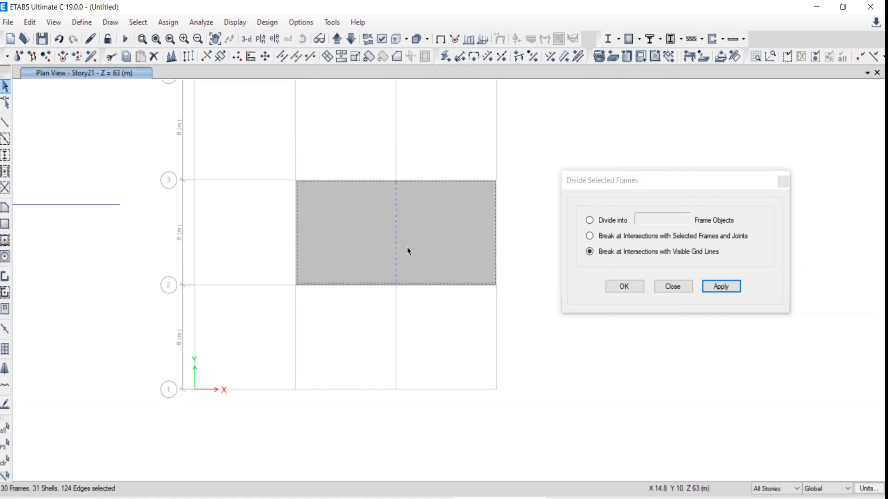
{"action": "left_click", "coordinate": [24, 25]}
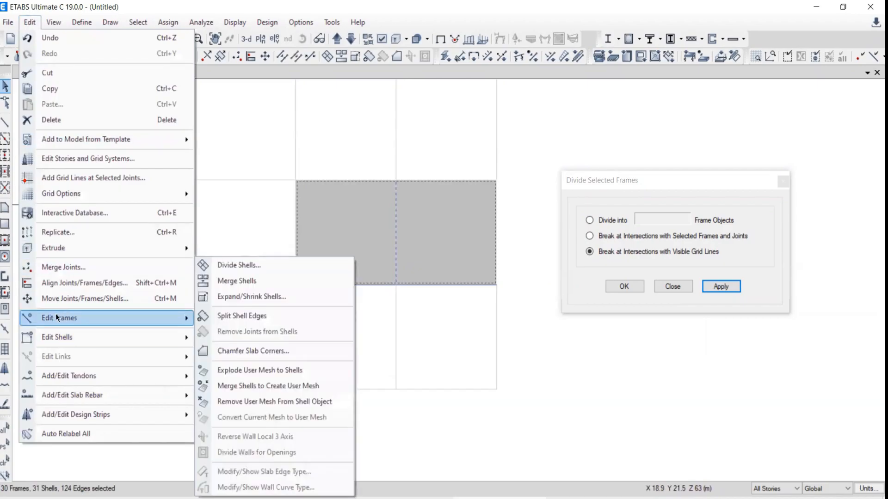
{"action": "mouse_move", "coordinate": [57, 318]}
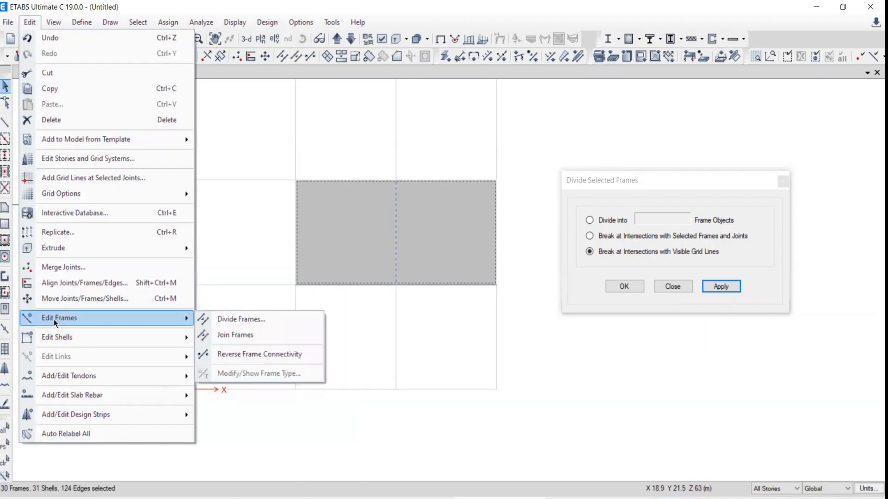
{"action": "mouse_move", "coordinate": [57, 340]}
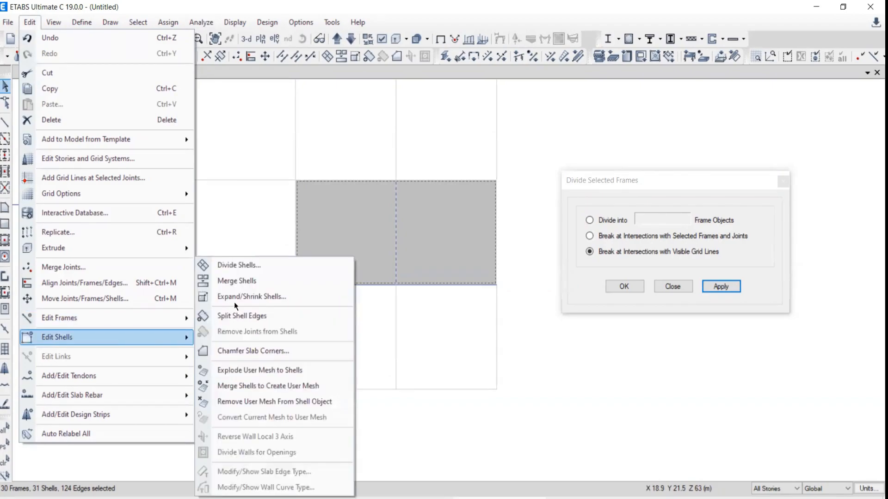
{"action": "left_click", "coordinate": [230, 267]}
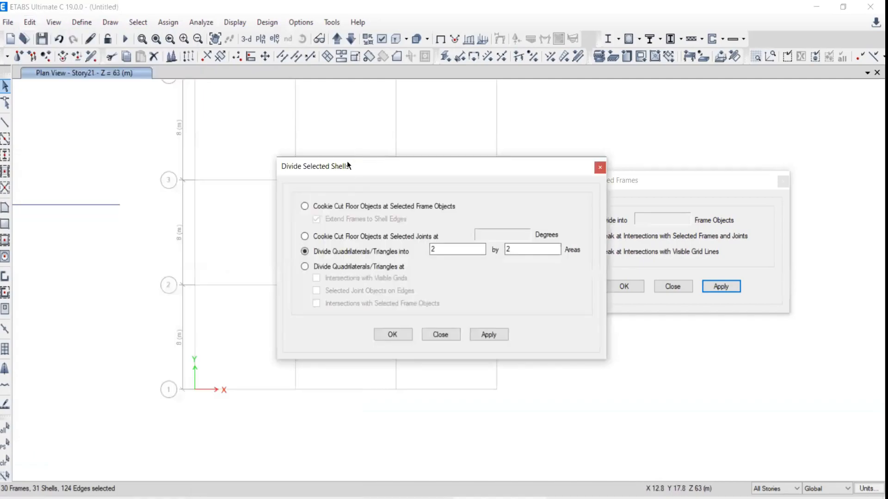
{"action": "left_click_drag", "start_coordinate": [348, 165], "coordinate": [101, 121]}
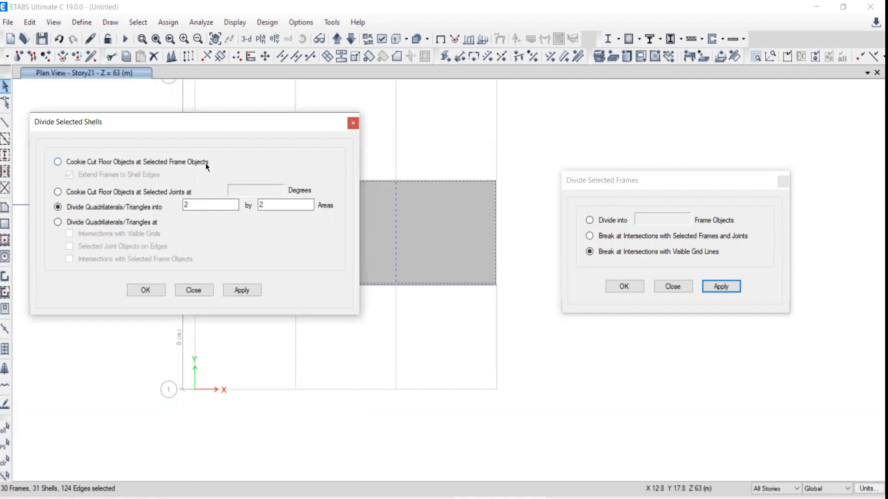
{"action": "left_click", "coordinate": [61, 163]}
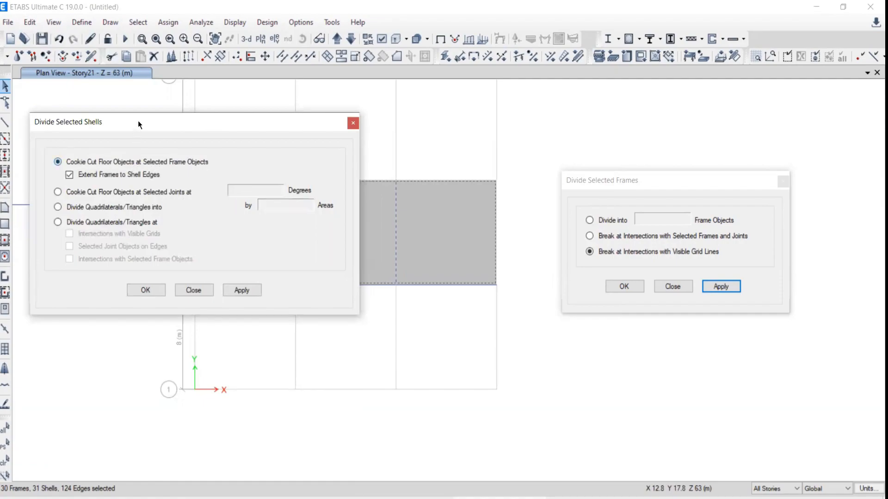
{"action": "left_click_drag", "start_coordinate": [141, 121], "coordinate": [0, 66]}
{"action": "left_click", "coordinate": [108, 232]}
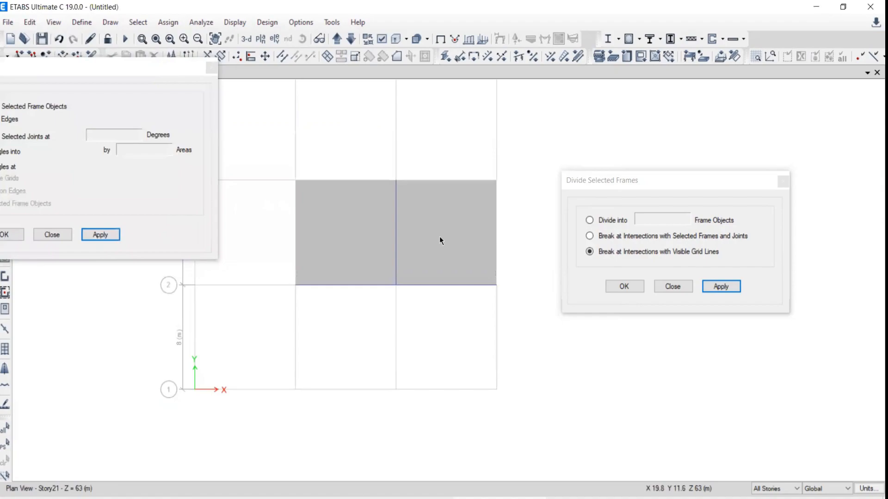
- Test-select the floor parts on both sides of grid C, and delete the beam between them
{"action": "left_click", "coordinate": [350, 238]}
{"action": "left_click", "coordinate": [453, 234]}
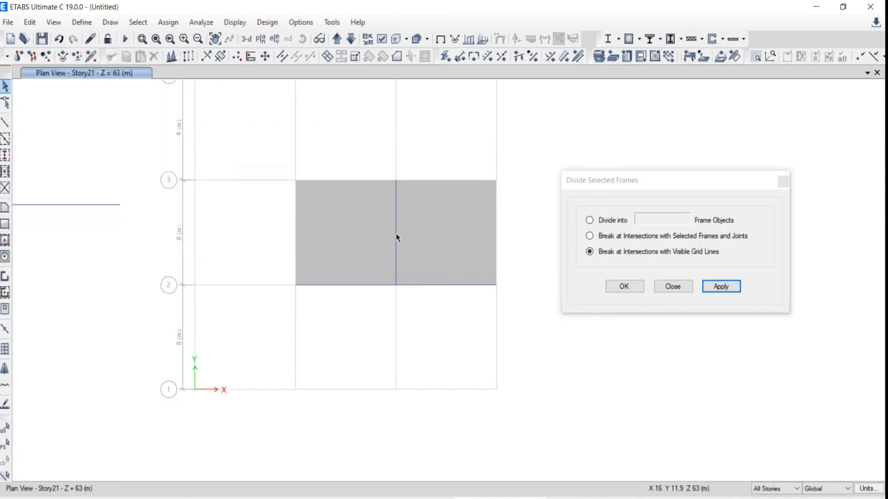
{"action": "left_click", "coordinate": [395, 234]}
{"action": "left_click", "coordinate": [396, 234]}
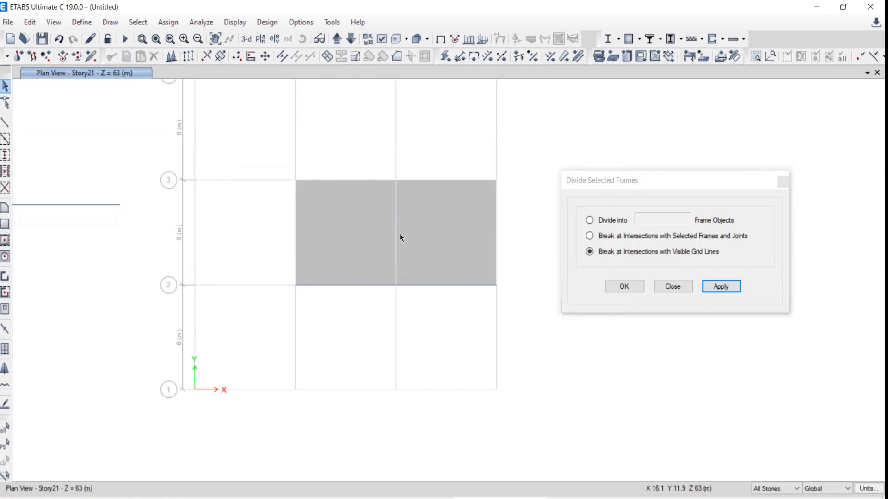
- Merge the two floor parts beside grid line C with Merge Shells, and close the Divide Selected Frames dialog
{"action": "left_click", "coordinate": [418, 224]}
{"action": "left_click", "coordinate": [363, 220]}
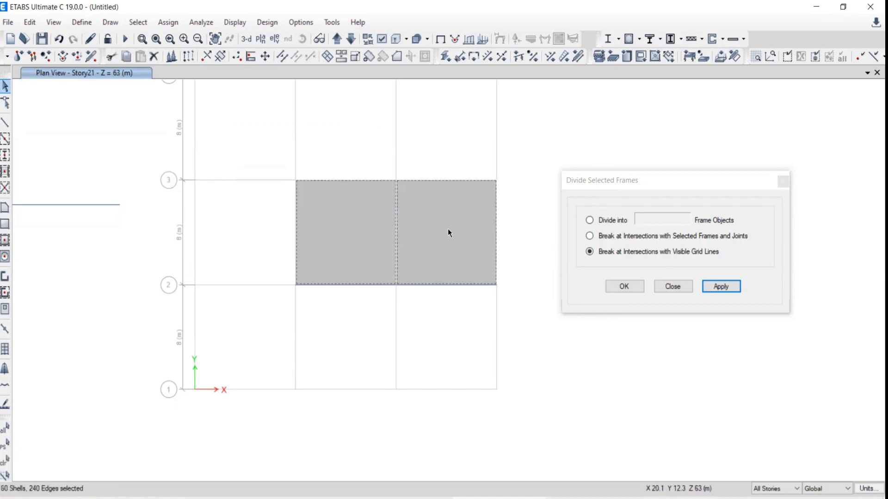
{"action": "left_click", "coordinate": [30, 22]}
{"action": "mouse_move", "coordinate": [57, 338]}
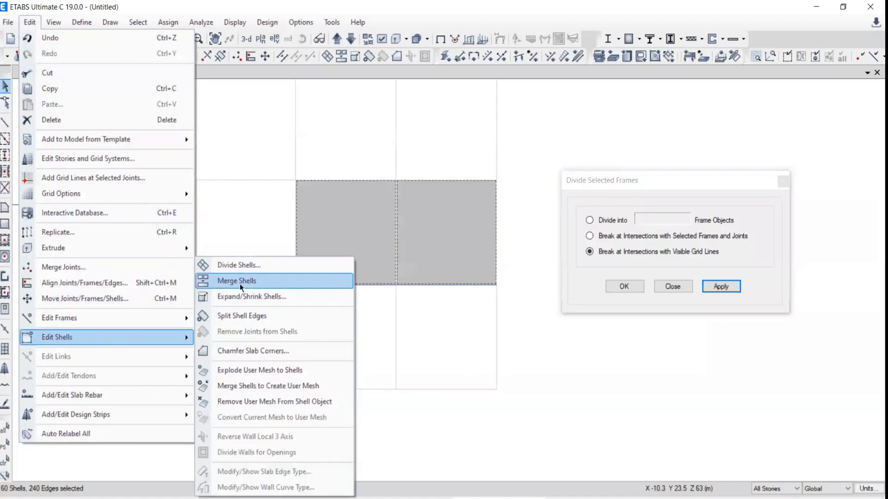
{"action": "left_click", "coordinate": [239, 282]}
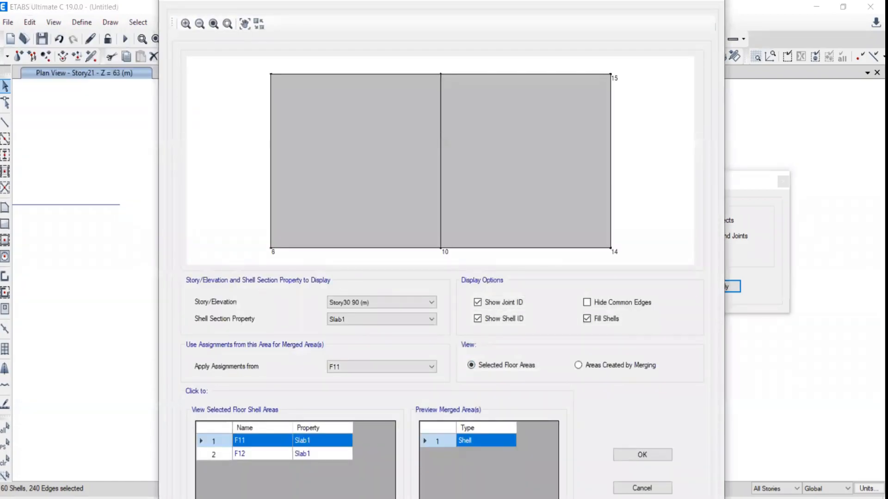
{"action": "left_click", "coordinate": [641, 455]}
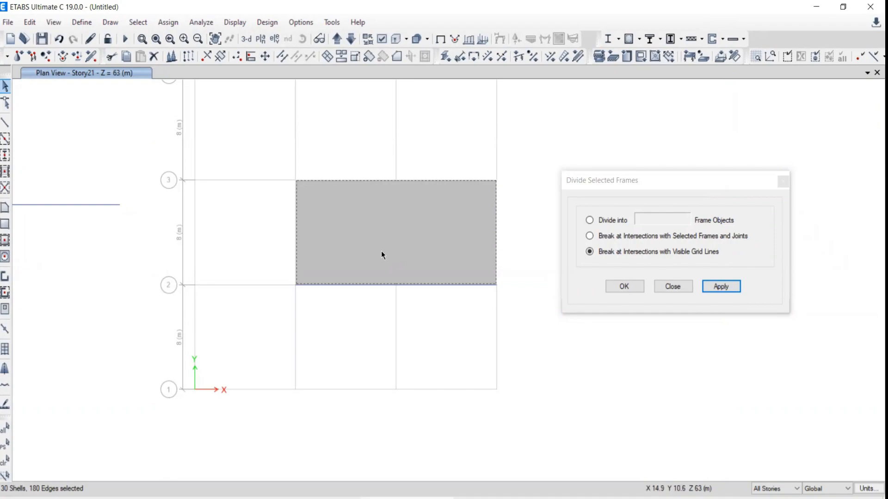
{"action": "left_click", "coordinate": [673, 286]}
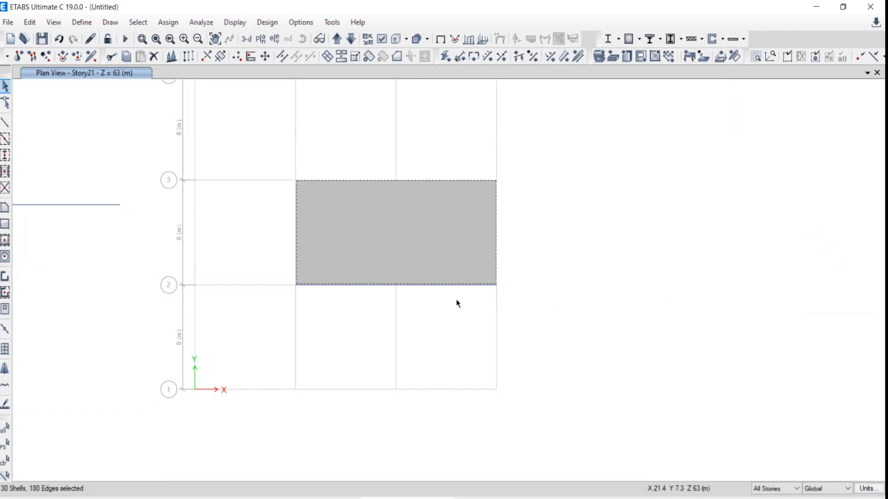
- Draw two consecutive 8 m beams along grid line A, from grid line 2 to 3 and from 3 to 4
{"action": "left_click", "coordinate": [5, 122]}
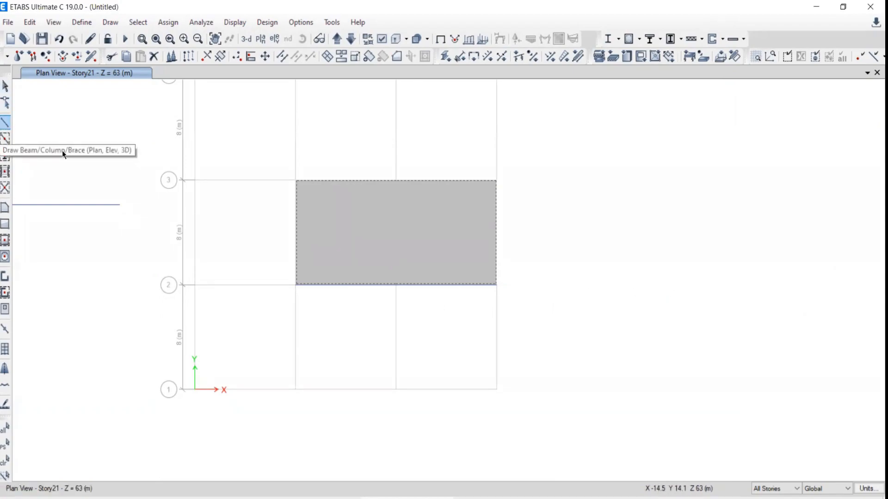
{"action": "left_click", "coordinate": [589, 133]}
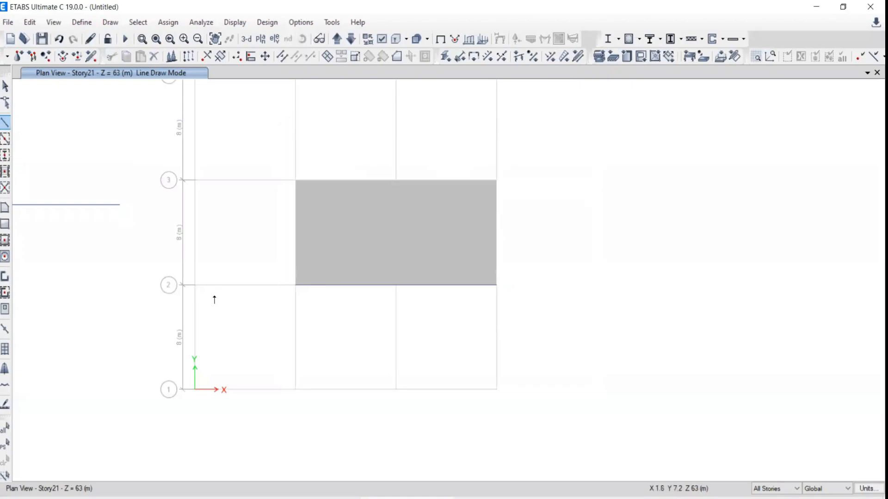
{"action": "left_click", "coordinate": [194, 285]}
{"action": "double_click", "coordinate": [195, 180]}
{"action": "middle_click_drag", "start_coordinate": [204, 151], "coordinate": [249, 250]}
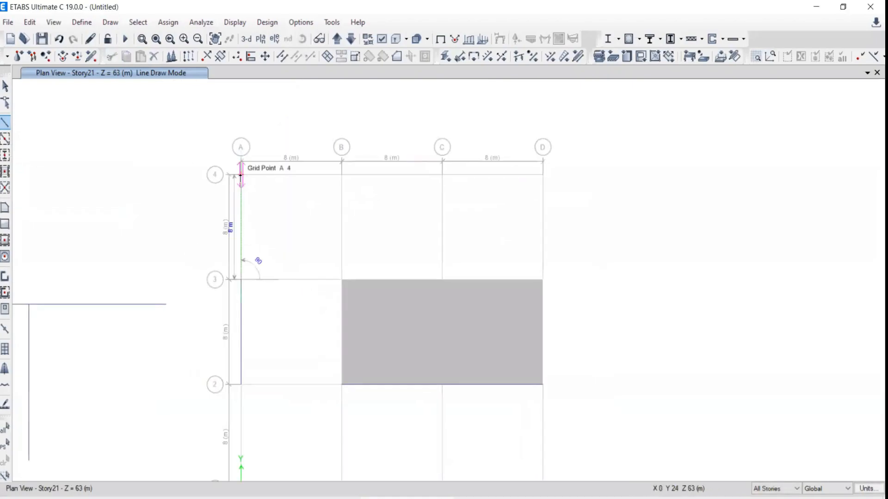
{"action": "left_click", "coordinate": [5, 86]}
- Select both beams on grid line A with their shared joint at A3, combine them with Join Frames, and test-select the joined beam
{"action": "mouse_move", "coordinate": [267, 311]}
{"action": "left_mouse_down"}
{"action": "mouse_move", "coordinate": [194, 343]}
{"action": "mouse_move", "coordinate": [191, 228]}
{"action": "left_mouse_up"}
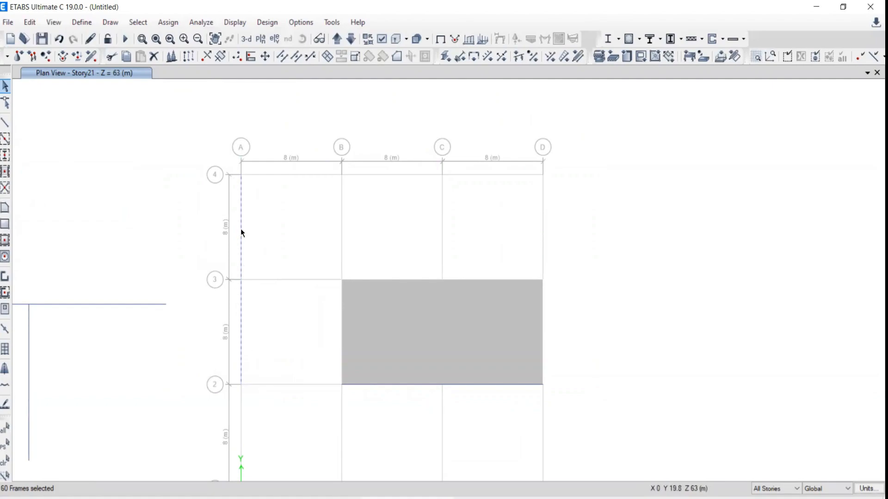
{"action": "left_click_drag", "start_coordinate": [204, 249], "coordinate": [268, 297]}
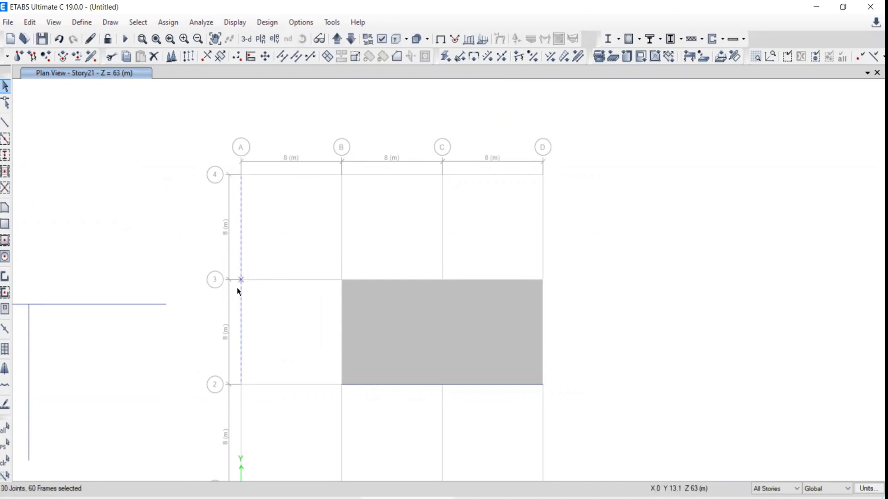
{"action": "left_click", "coordinate": [31, 21]}
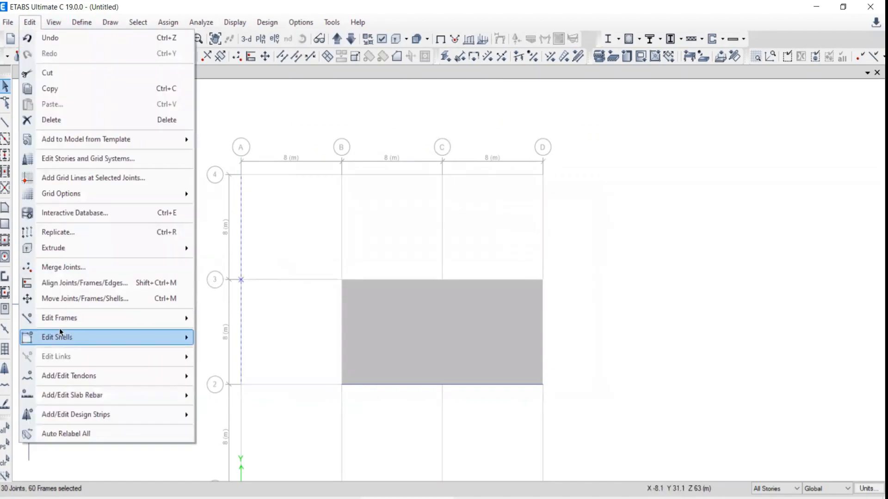
{"action": "mouse_move", "coordinate": [62, 320]}
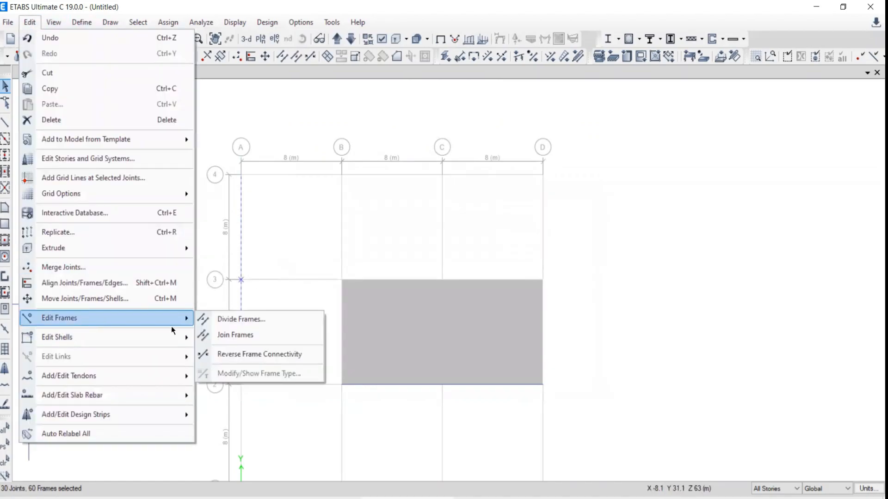
{"action": "left_click", "coordinate": [225, 336]}
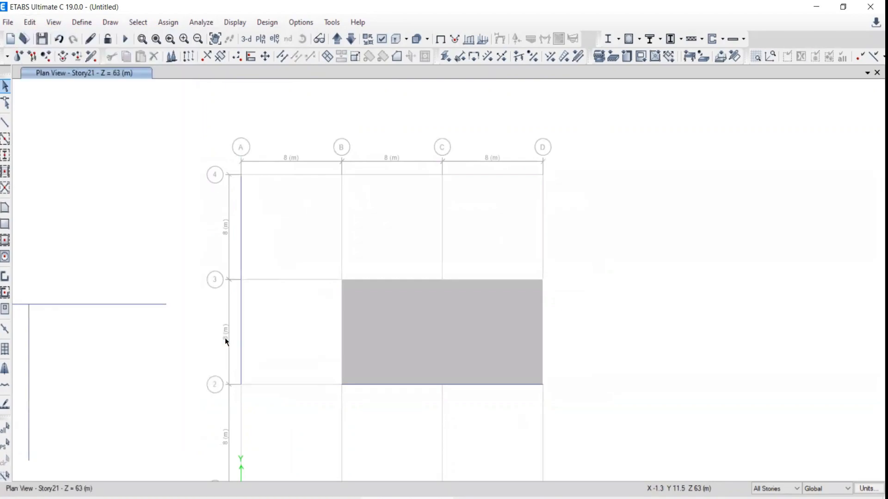
{"action": "left_click", "coordinate": [241, 245]}
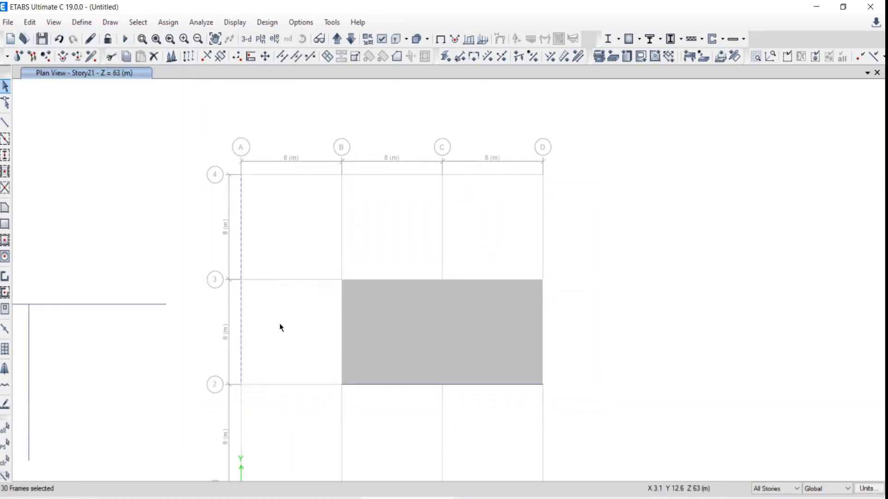